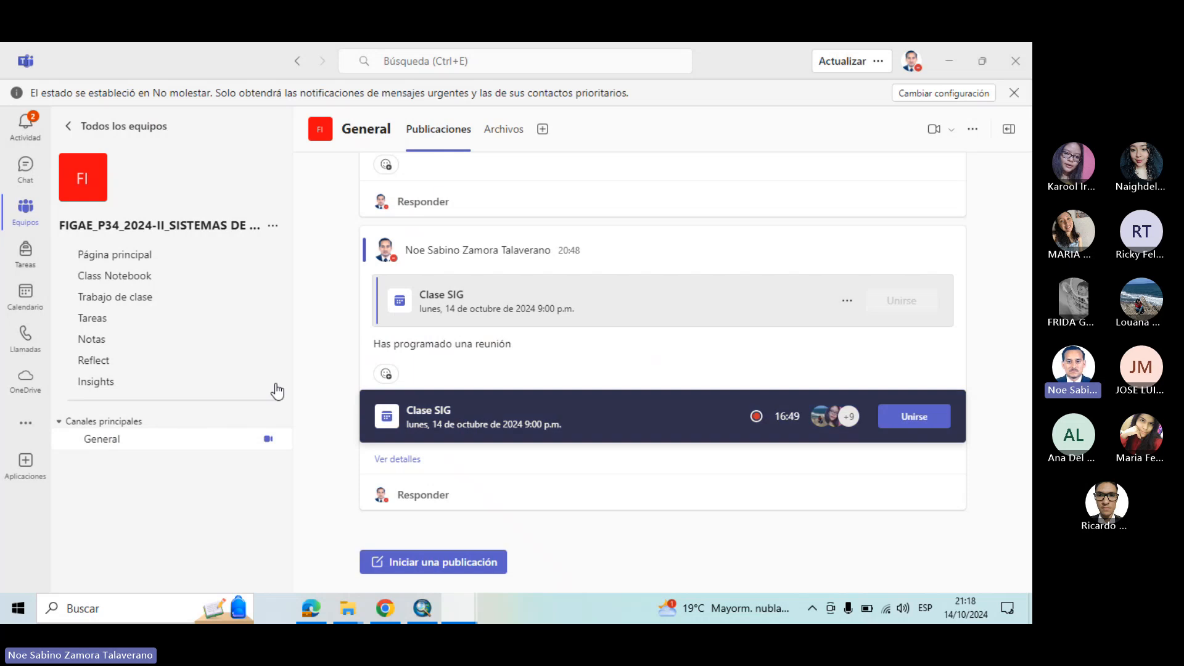
View the assignments of the class team in Teams and put the window away
{"action": "left_click", "coordinate": [109, 319]}
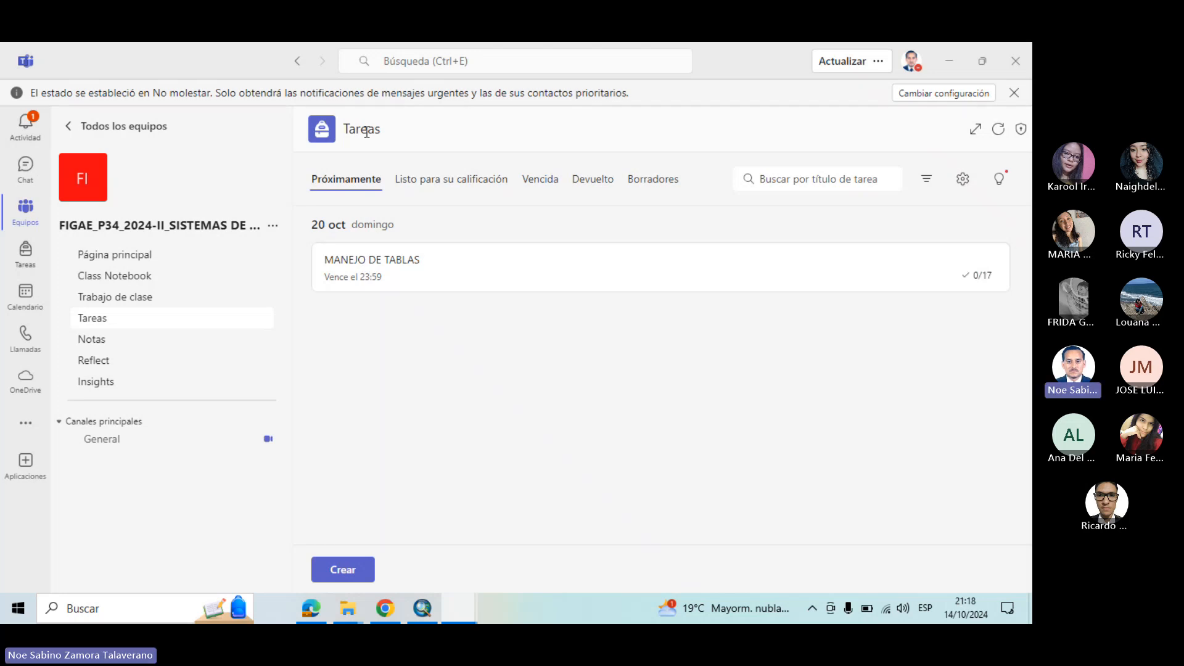
{"action": "left_click", "coordinate": [947, 64]}
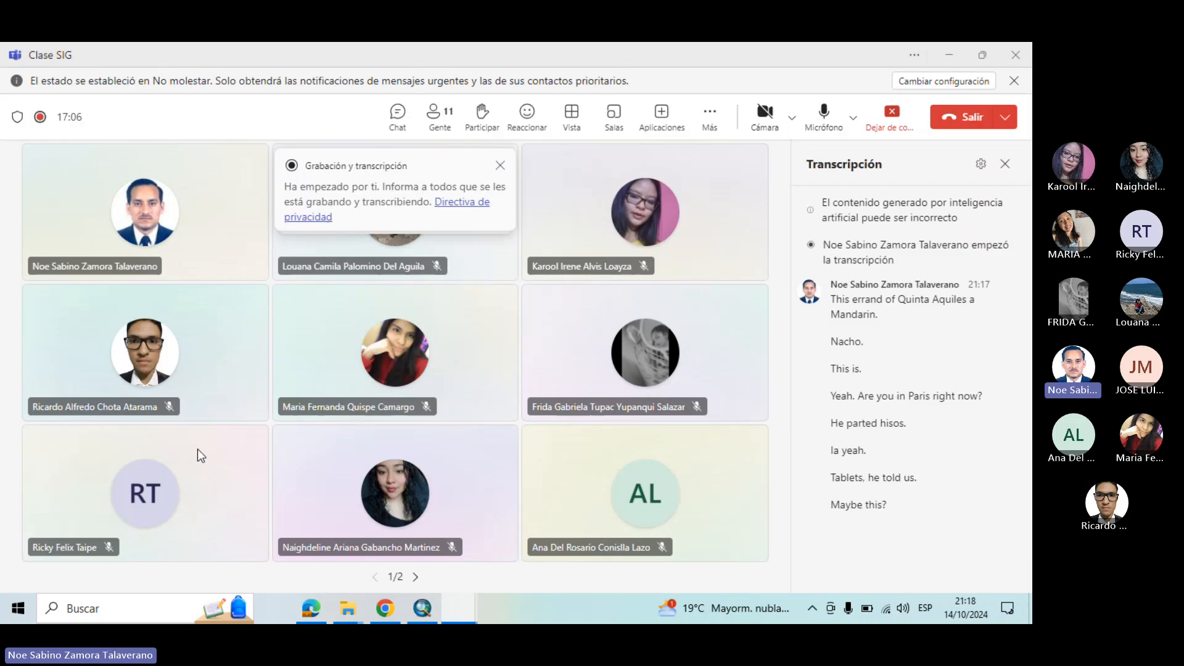
Switch to File Explorer and open the TABLA folder inside Manejo de Tablas
{"action": "mouse_move", "coordinate": [362, 610]}
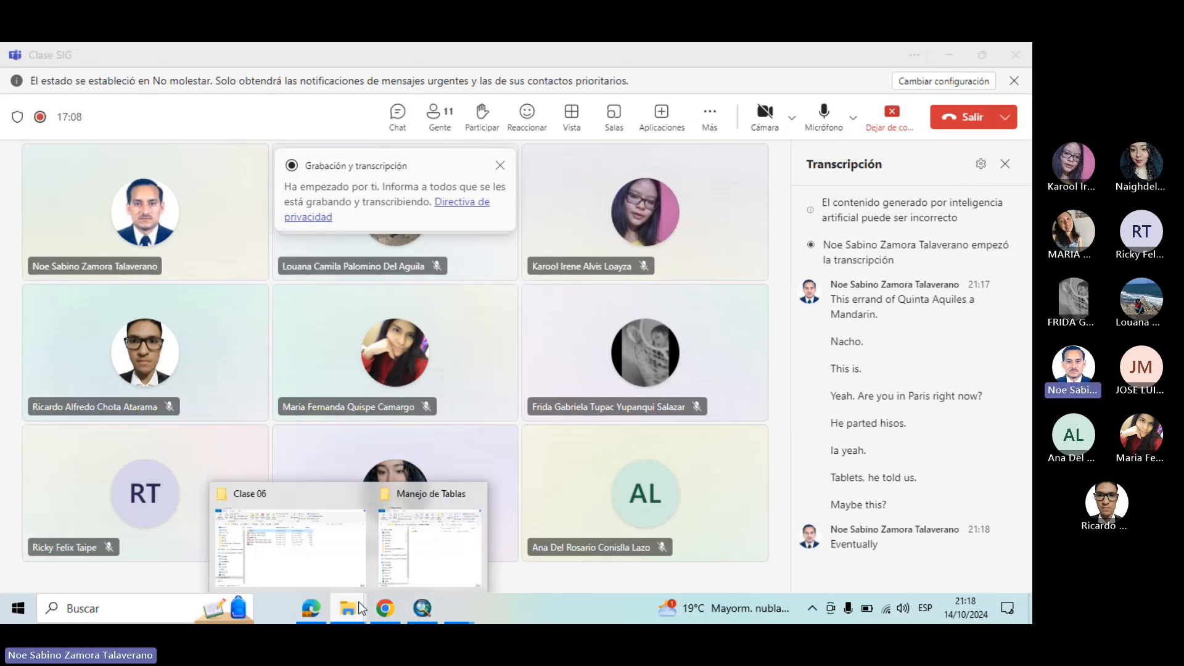
{"action": "left_click", "coordinate": [448, 550]}
{"action": "left_click", "coordinate": [580, 212]}
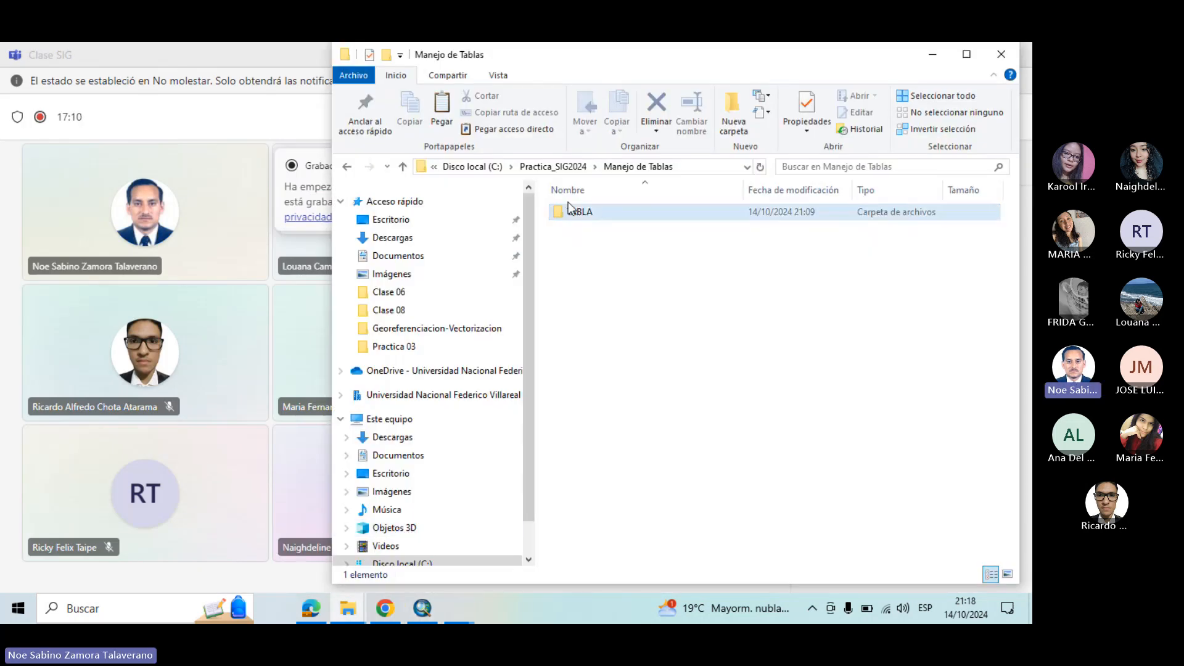
{"action": "double_click", "coordinate": [586, 216]}
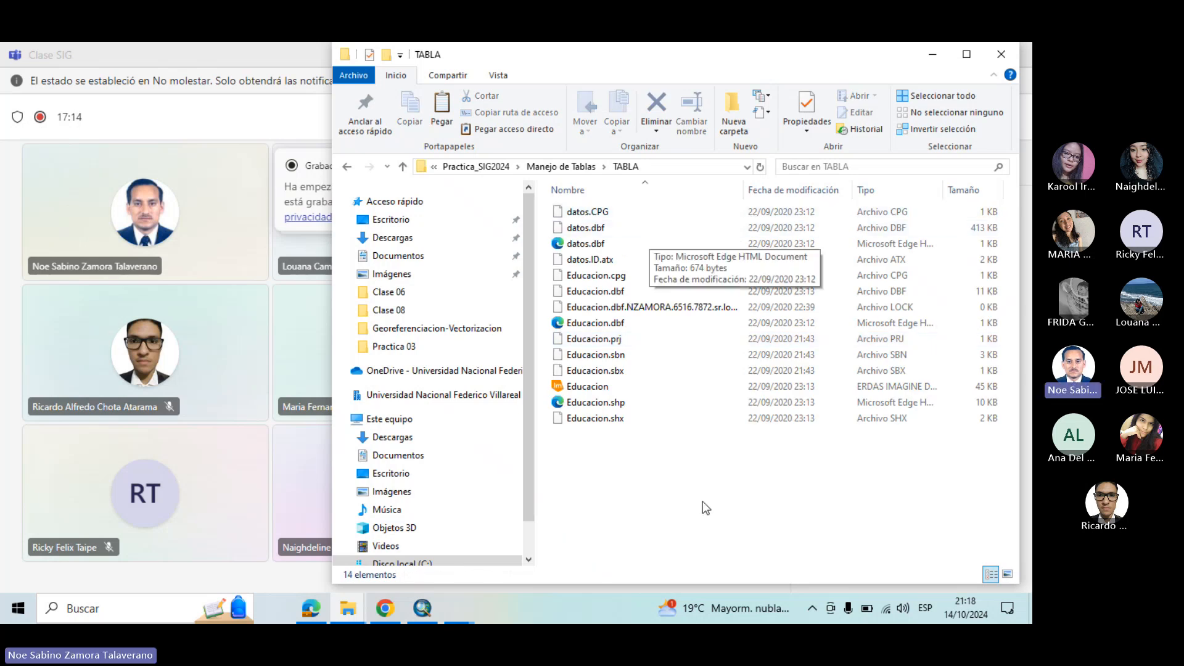
Examine the files in the TABLA folder, highlighting the whole set and the first three datos files
{"action": "left_click_drag", "start_coordinate": [768, 477], "coordinate": [586, 196]}
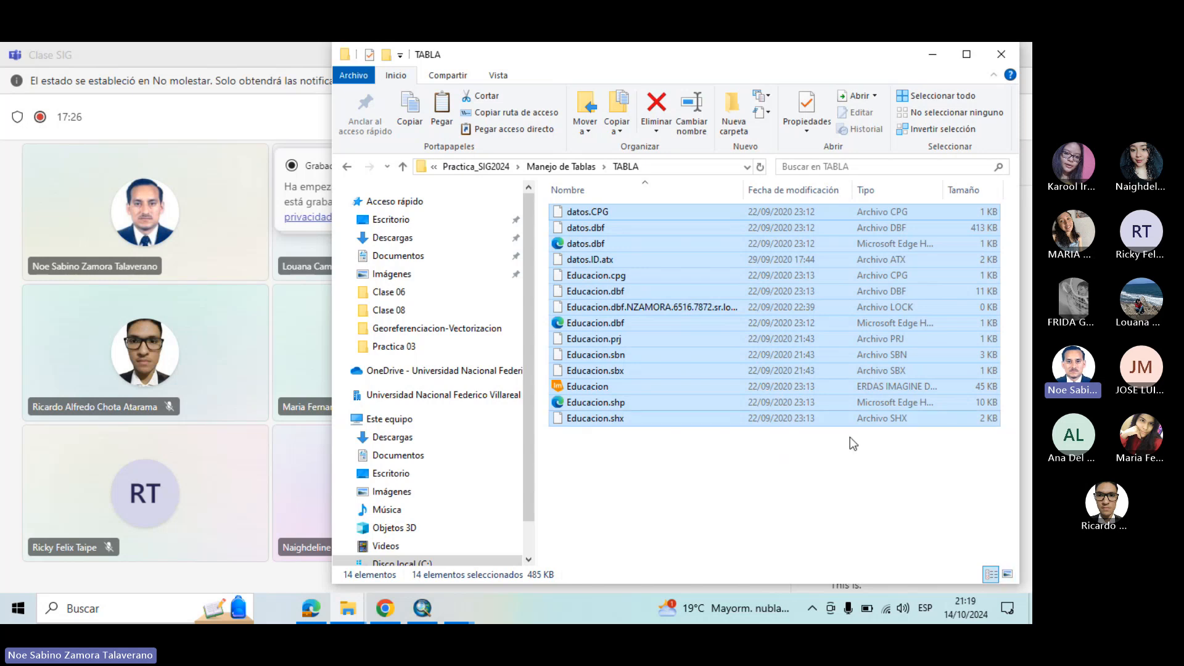
{"action": "left_click", "coordinate": [790, 534]}
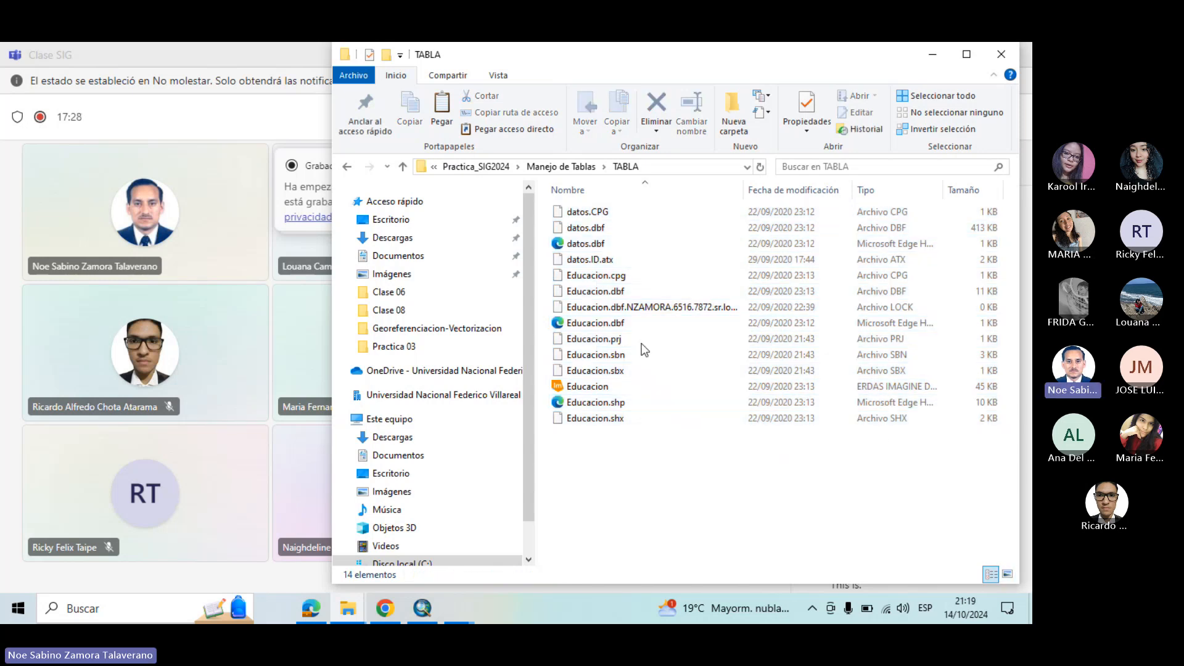
{"action": "left_click", "coordinate": [596, 211]}
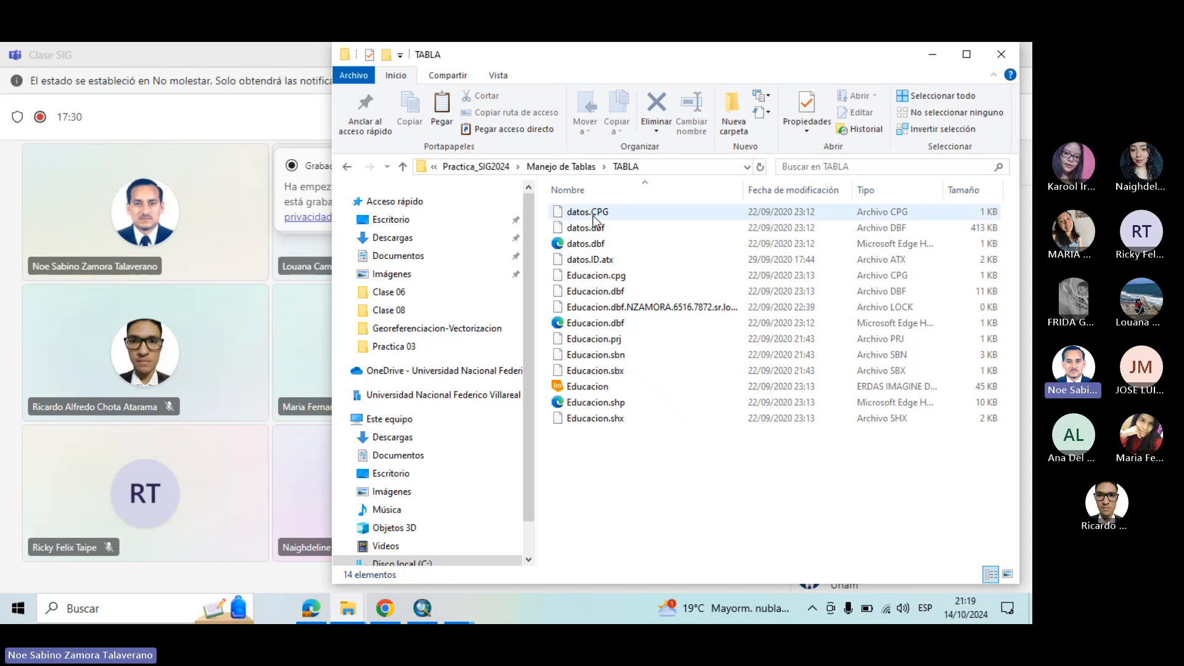
{"action": "left_click", "coordinate": [597, 246], "text": "shift"}
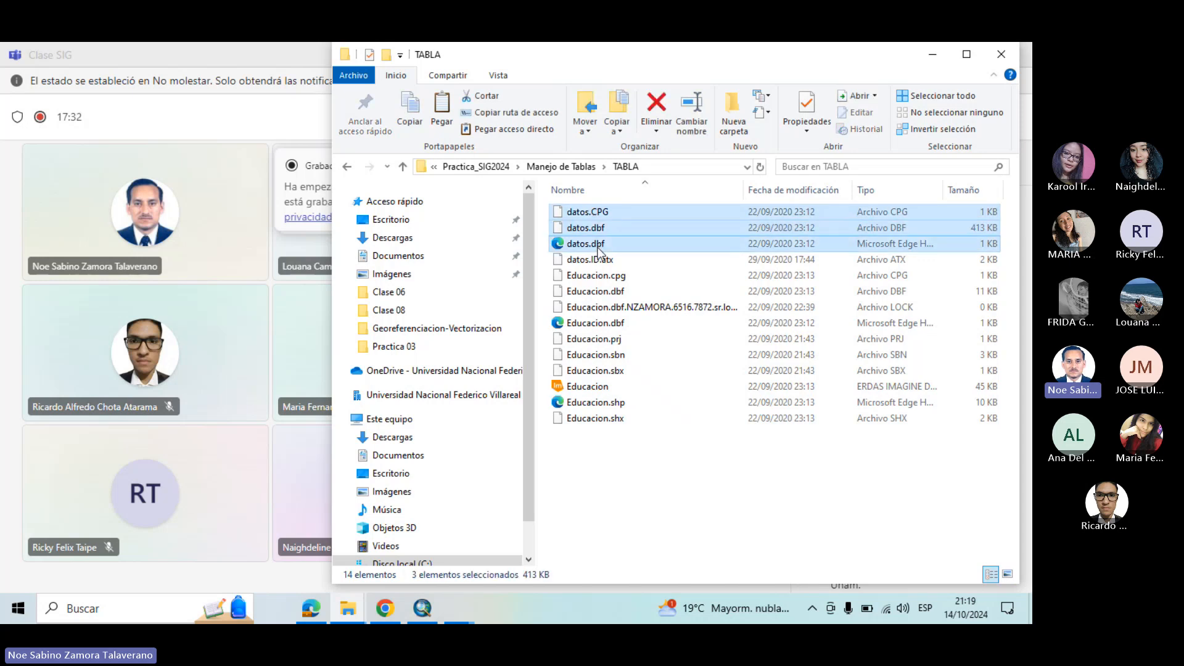
Minimize the open windows to get back to the empty ArcMap document
{"action": "left_click", "coordinate": [932, 60]}
{"action": "left_click", "coordinate": [940, 56]}
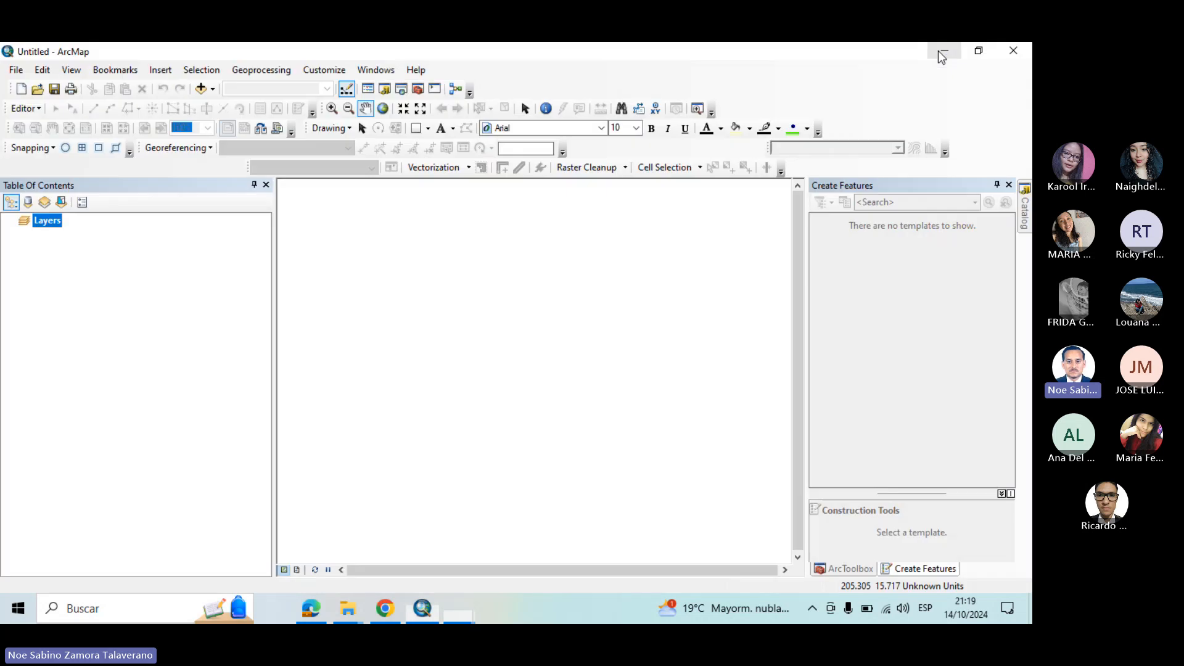
{"action": "left_click", "coordinate": [1025, 209]}
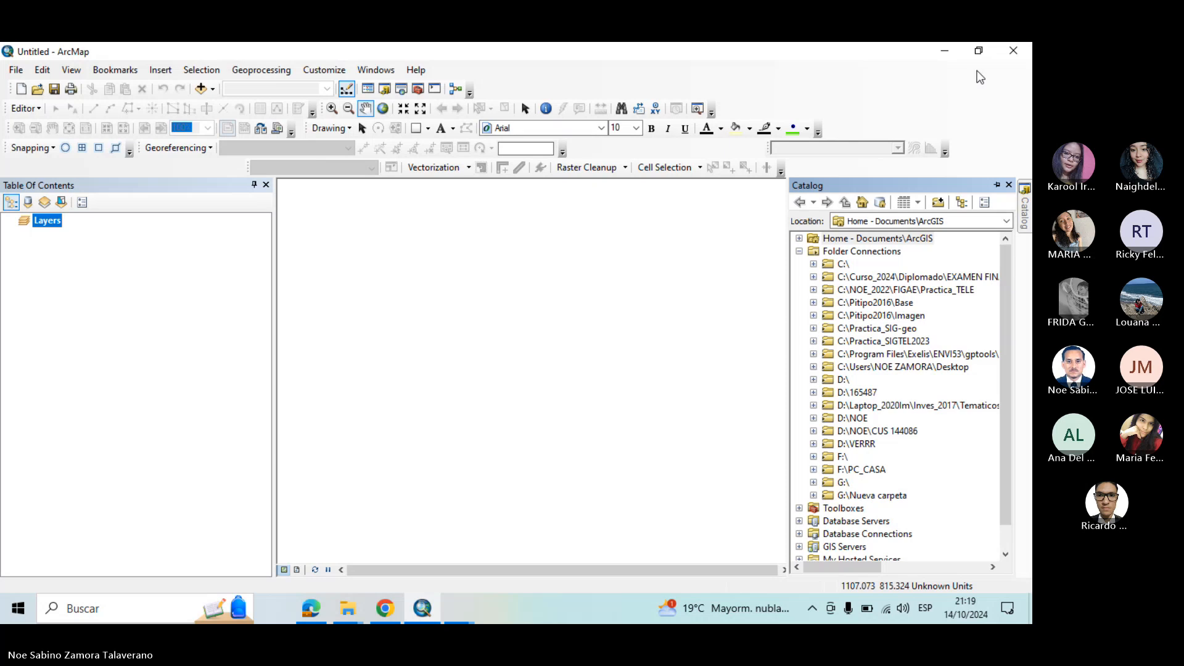
{"action": "left_click", "coordinate": [978, 50]}
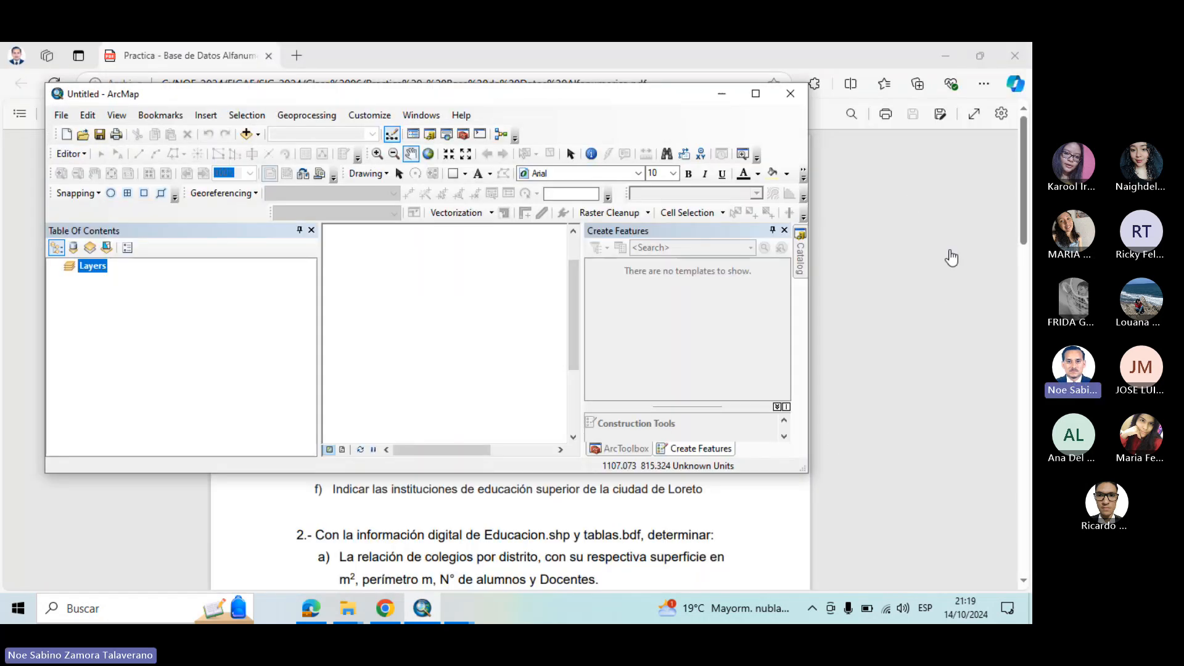
{"action": "left_click", "coordinate": [929, 228]}
{"action": "left_click", "coordinate": [755, 94]}
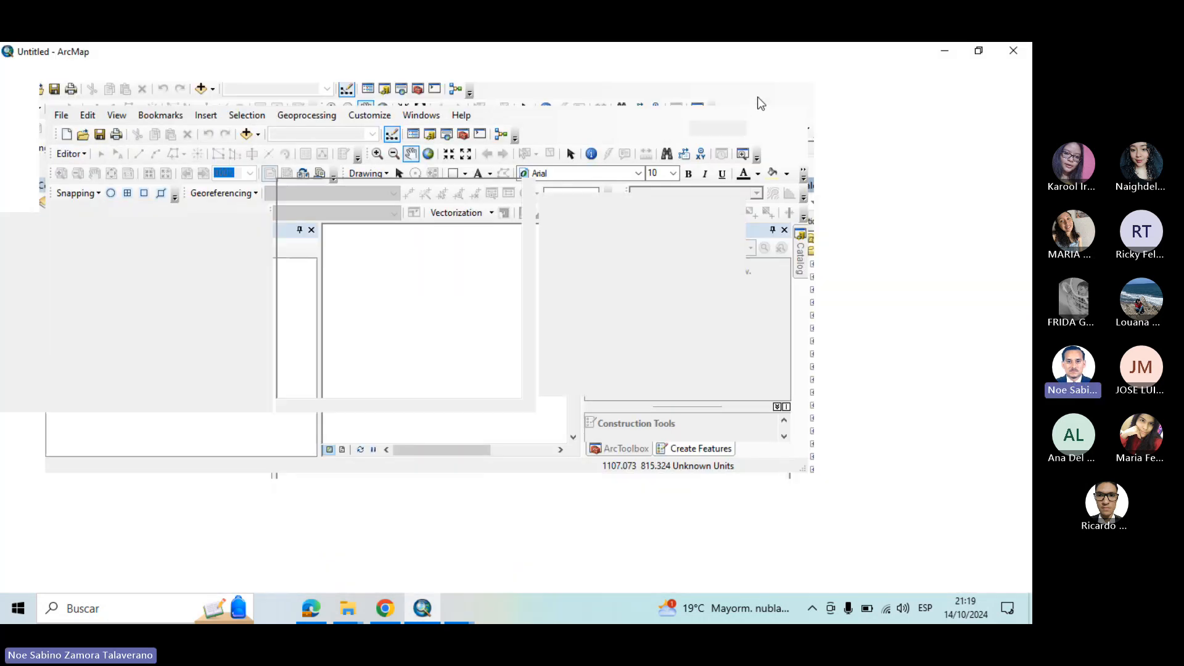
Add Educacion.shp to the map from the Catalog folder C:\Practica_SIG2024\Manejo de Tablas\TABLA
{"action": "mouse_move", "coordinate": [1026, 213]}
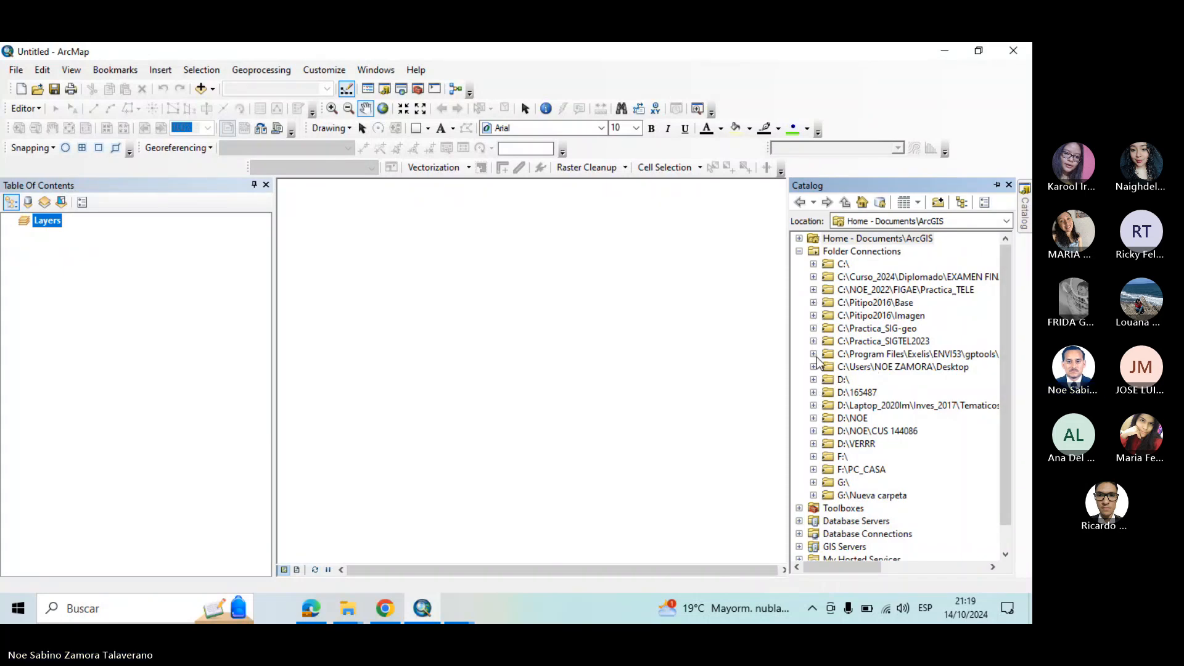
{"action": "left_click", "coordinate": [813, 265]}
{"action": "left_click_drag", "start_coordinate": [1005, 329], "coordinate": [1006, 427]}
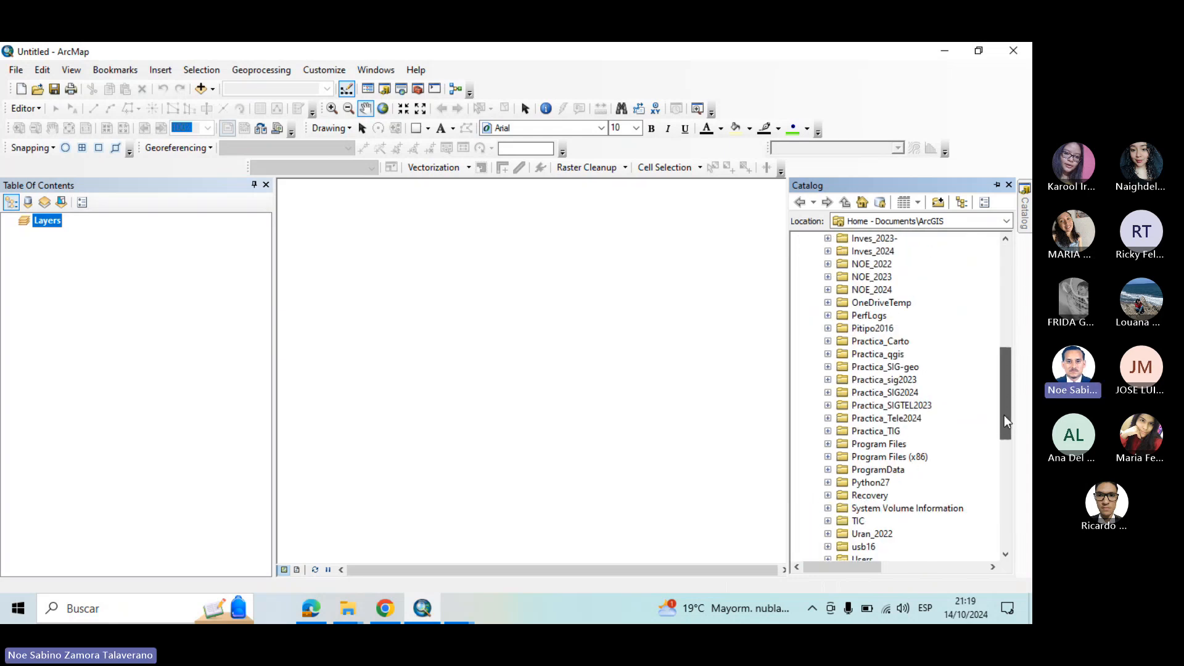
{"action": "left_click", "coordinate": [827, 392]}
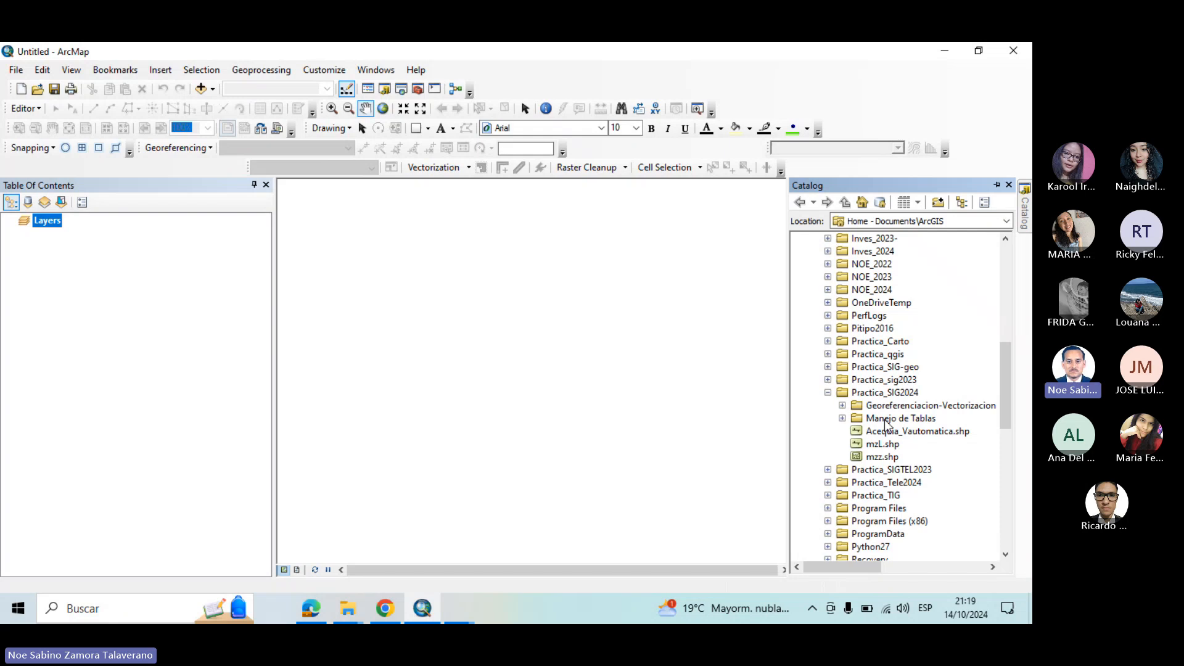
{"action": "left_click", "coordinate": [842, 418]}
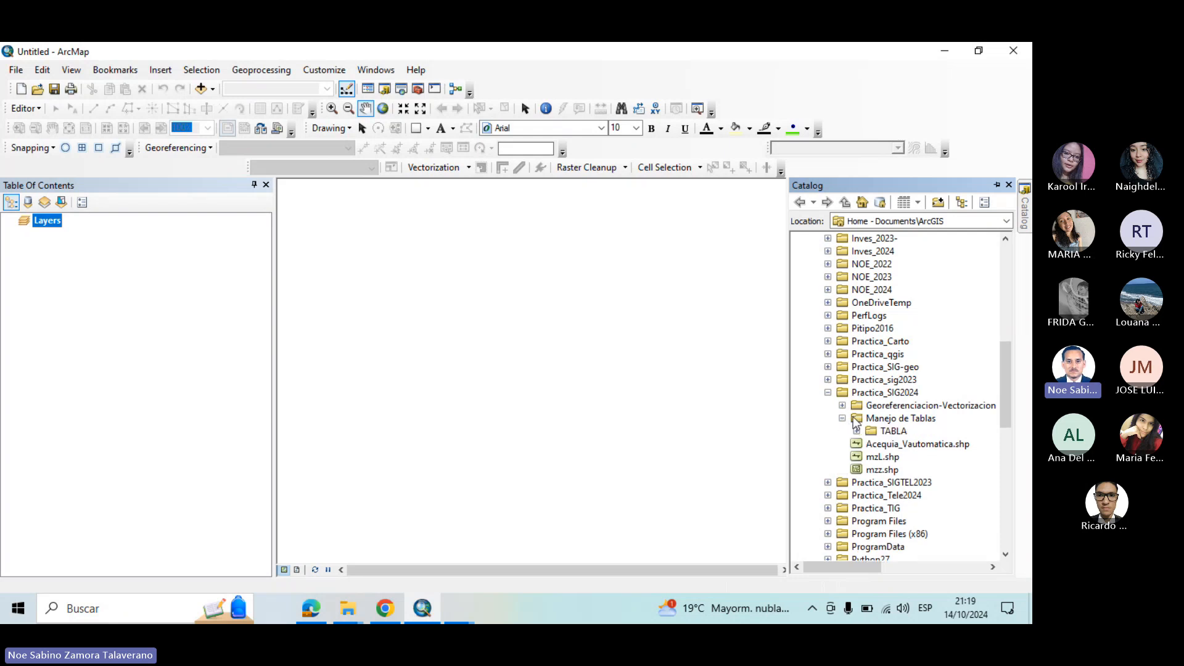
{"action": "double_click", "coordinate": [888, 431]}
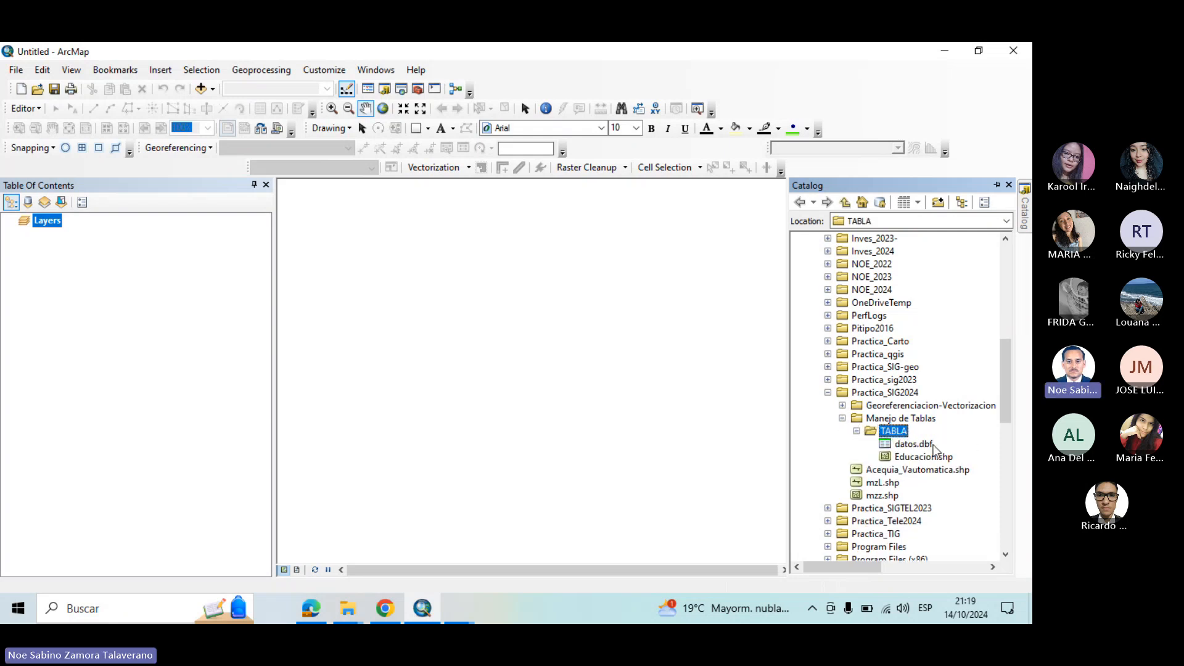
{"action": "left_click", "coordinate": [932, 445]}
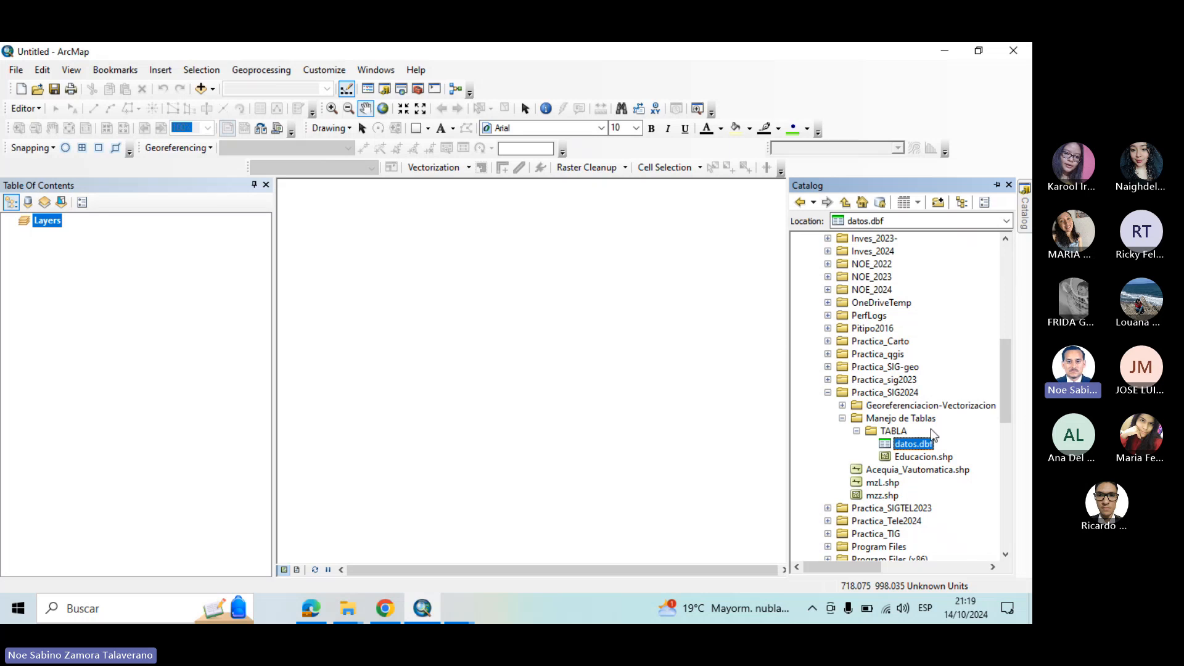
{"action": "left_click_drag", "start_coordinate": [928, 462], "coordinate": [73, 260]}
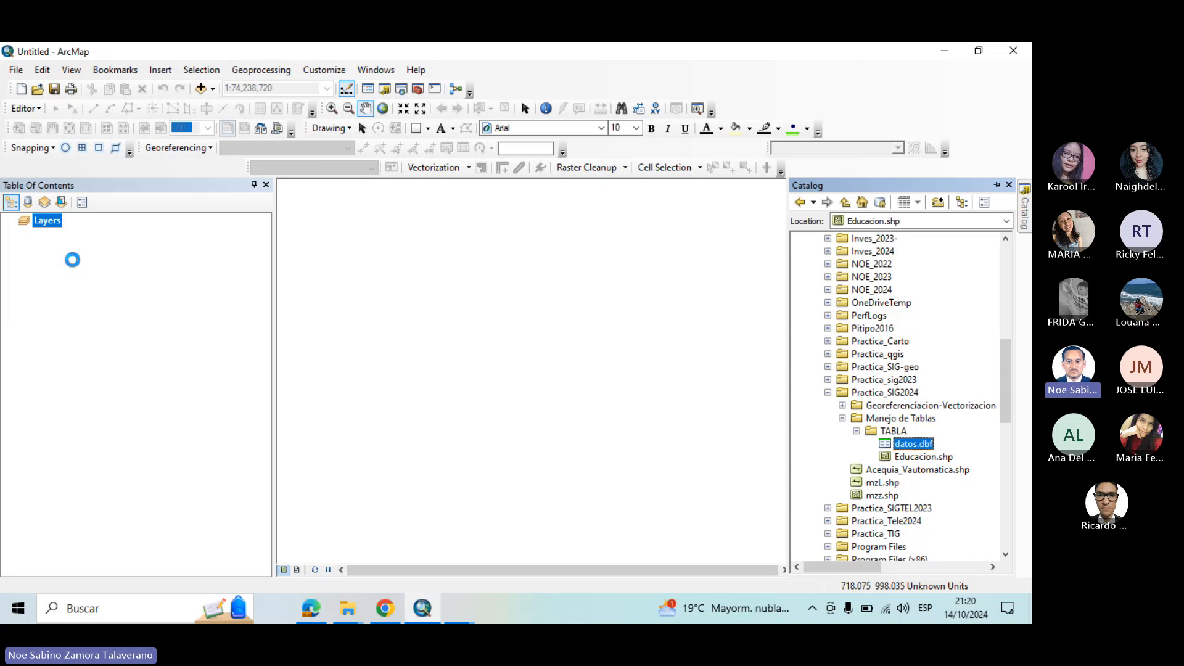
{"action": "left_click", "coordinate": [205, 94]}
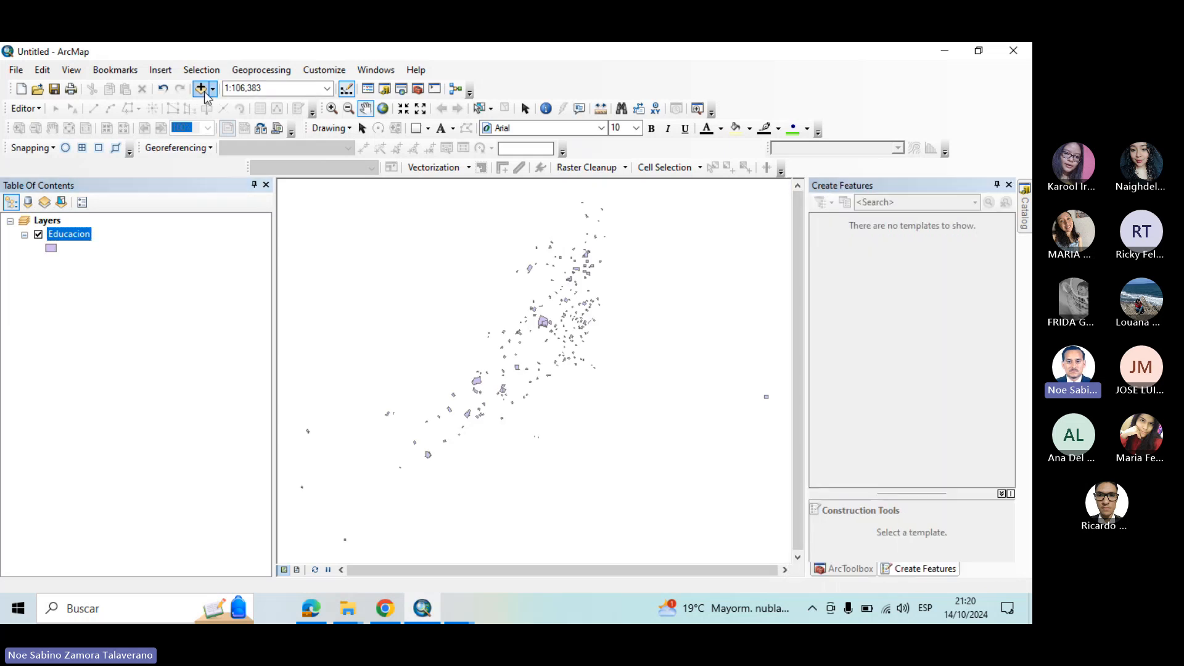
{"action": "left_click", "coordinate": [205, 94]}
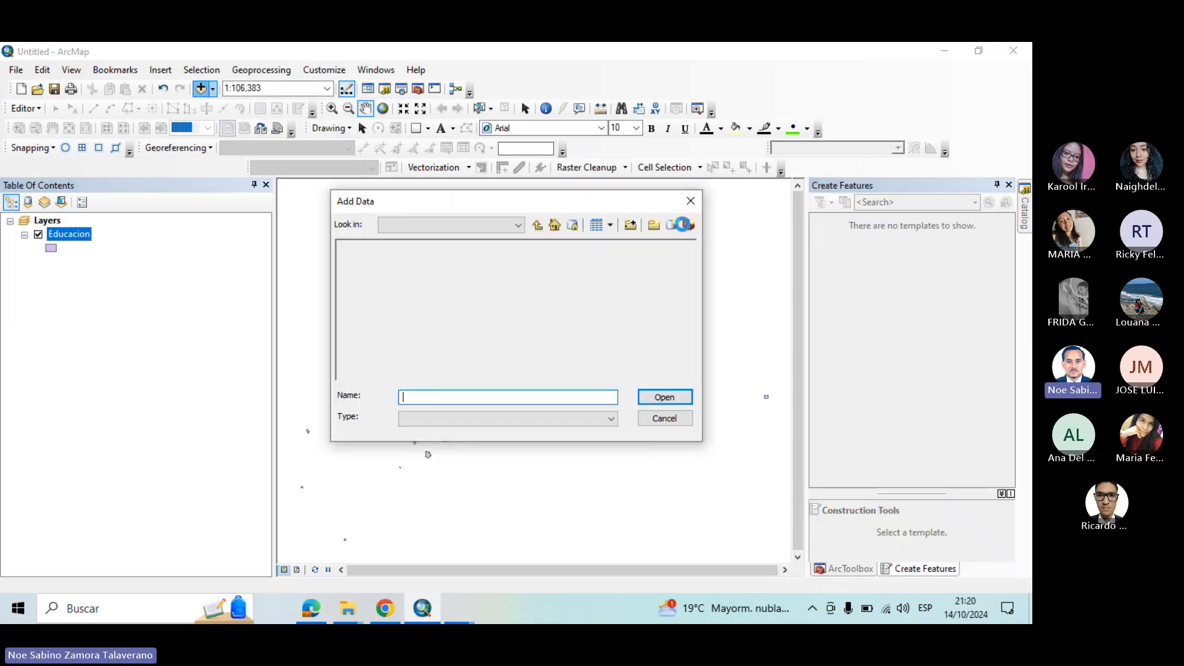
{"action": "left_click", "coordinate": [691, 202]}
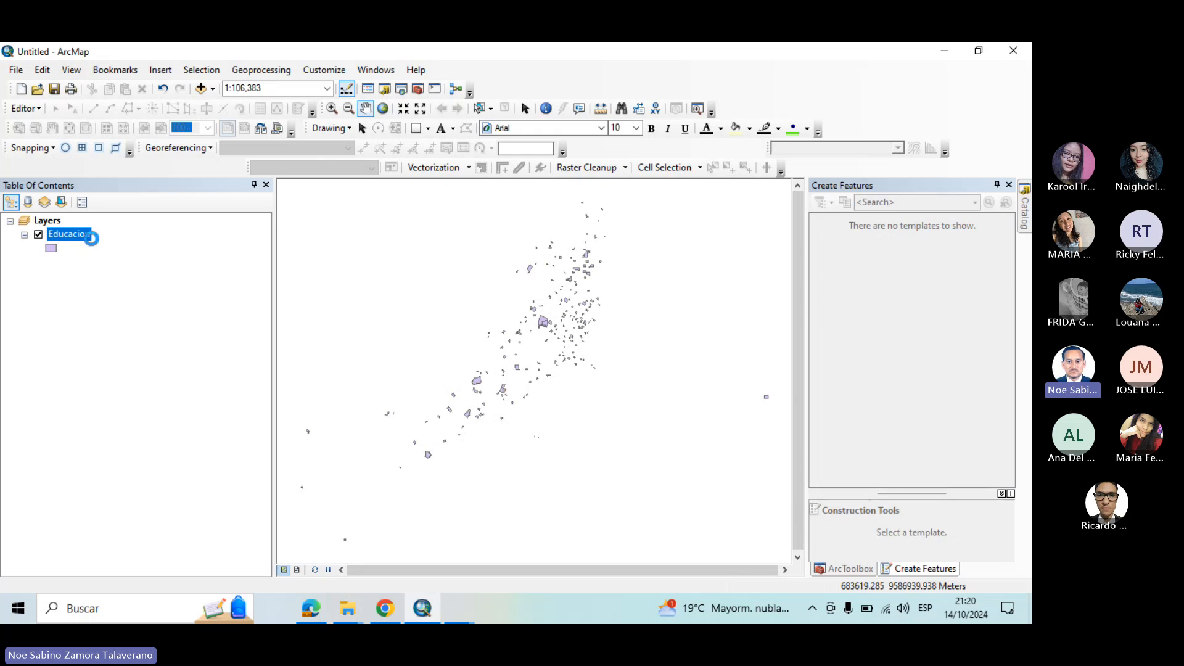
Open the Educacion layer's attribute table, review its fields and records through to the end, and close it
{"action": "right_click", "coordinate": [91, 238]}
{"action": "left_click", "coordinate": [157, 319]}
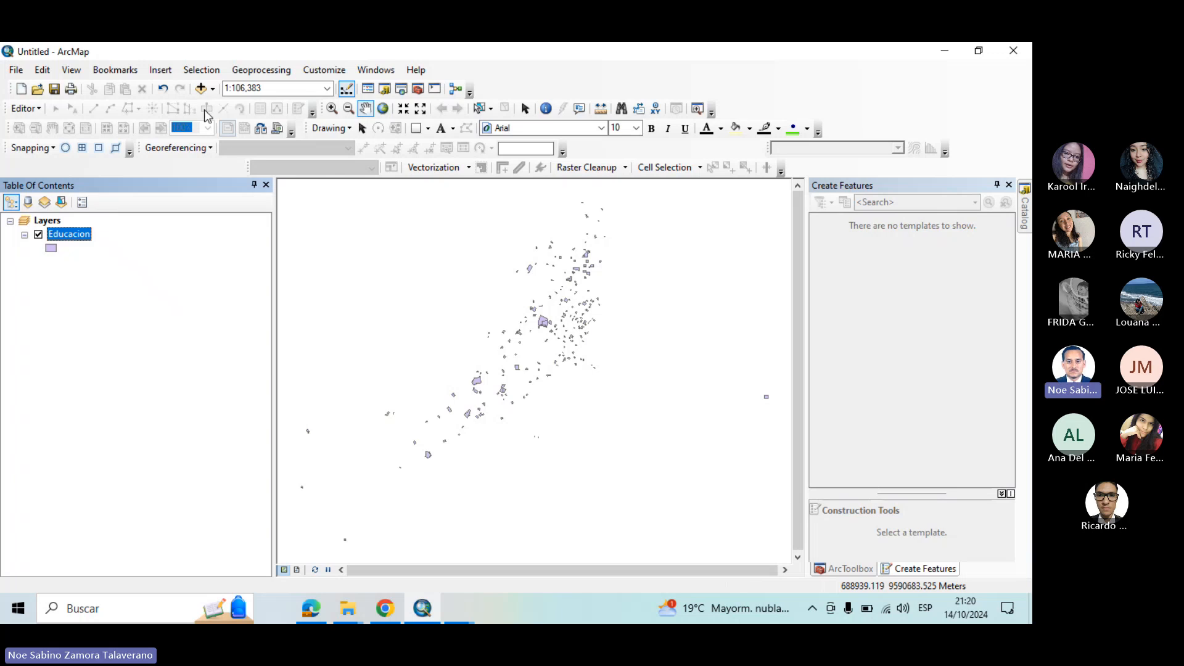
{"action": "right_click", "coordinate": [79, 238]}
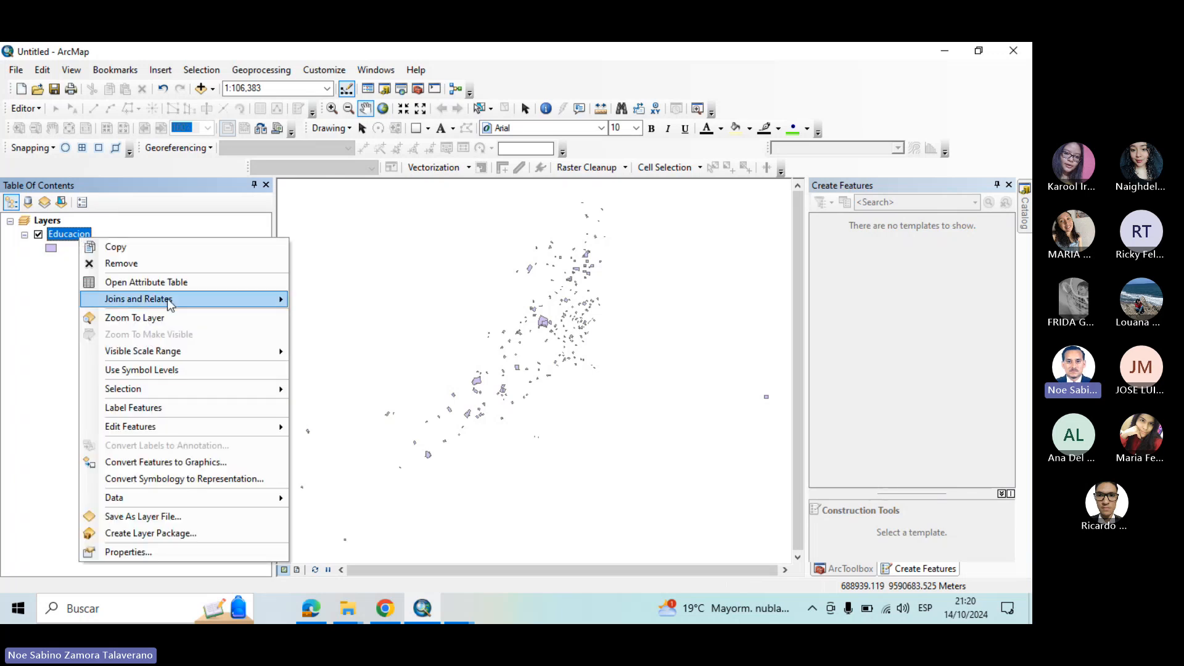
{"action": "left_click", "coordinate": [177, 282]}
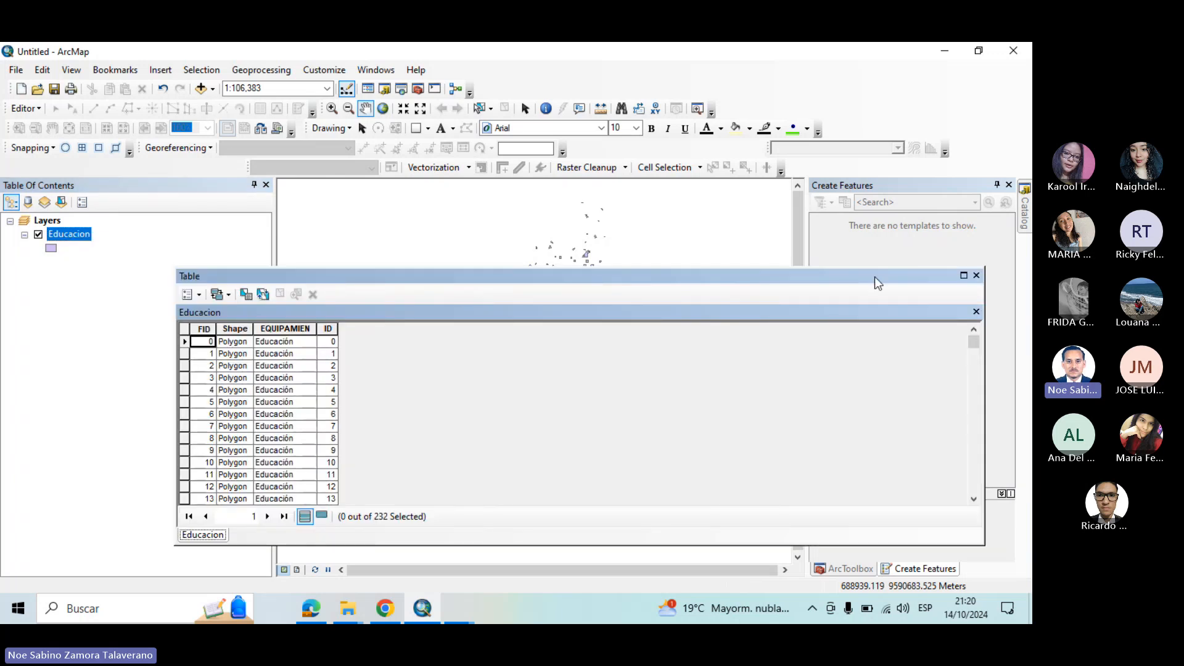
{"action": "left_click", "coordinate": [963, 276]}
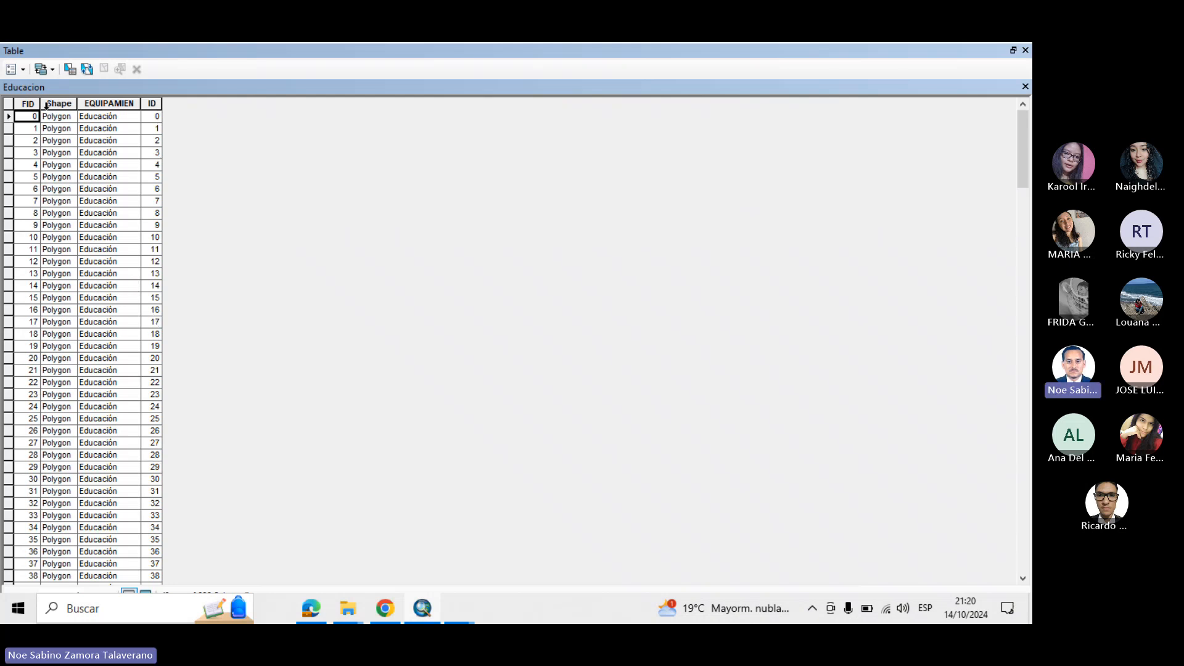
{"action": "left_click_drag", "start_coordinate": [1022, 154], "coordinate": [1008, 578]}
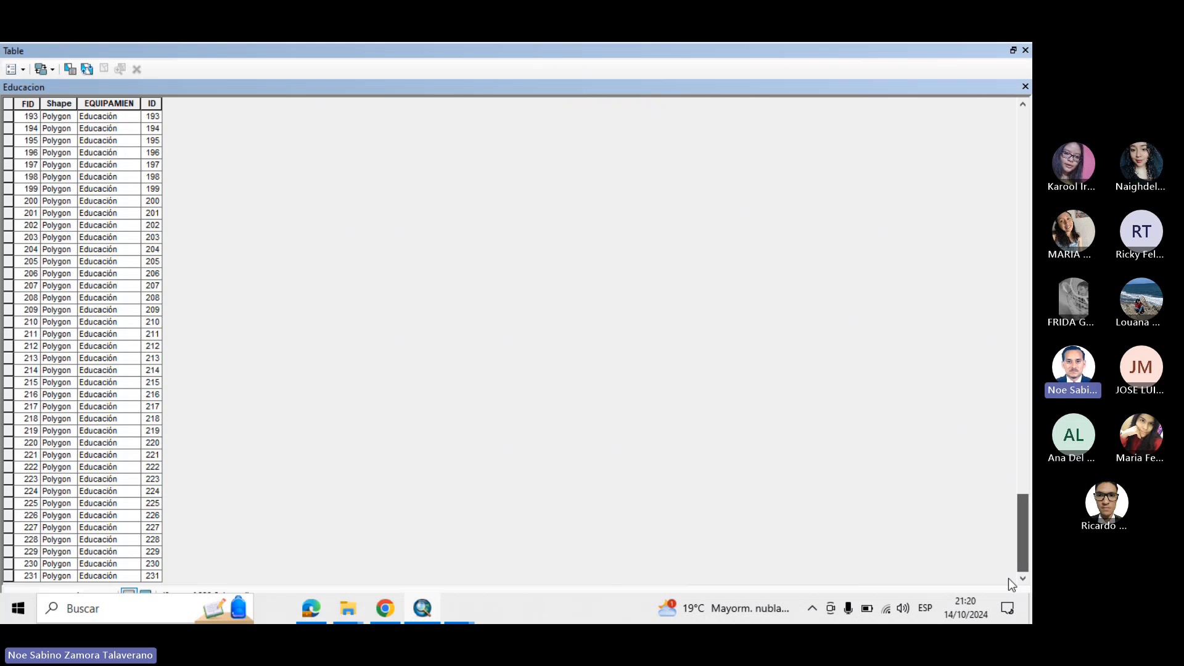
{"action": "left_click_drag", "start_coordinate": [1022, 536], "coordinate": [1019, 53]}
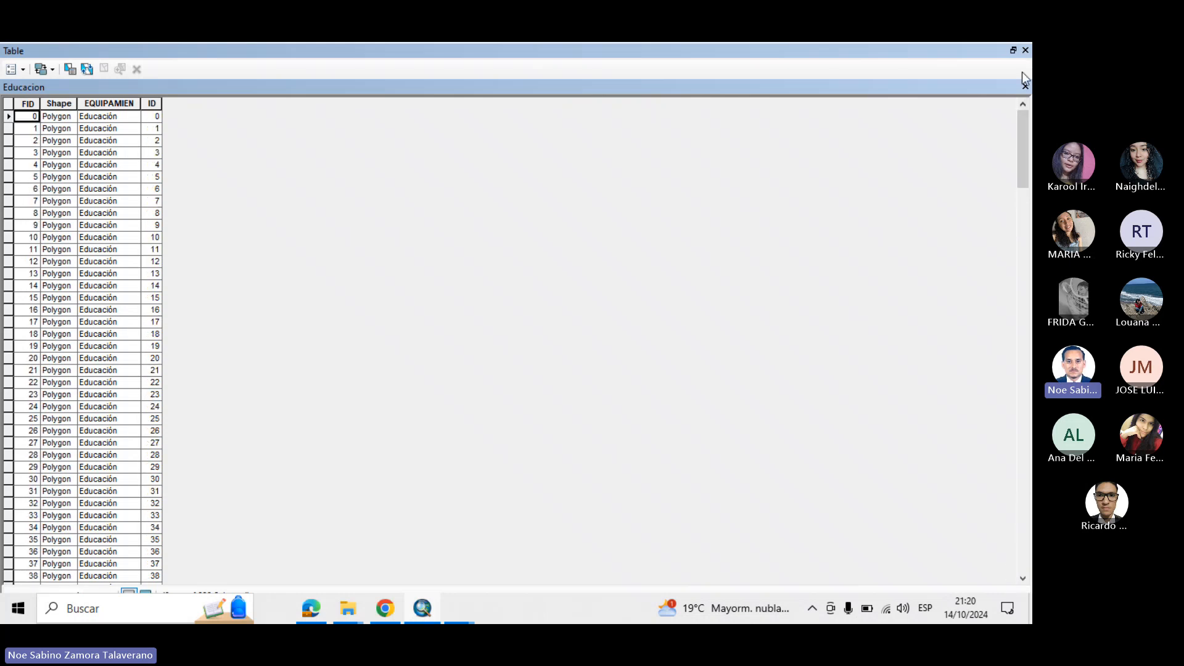
{"action": "left_click", "coordinate": [1025, 50]}
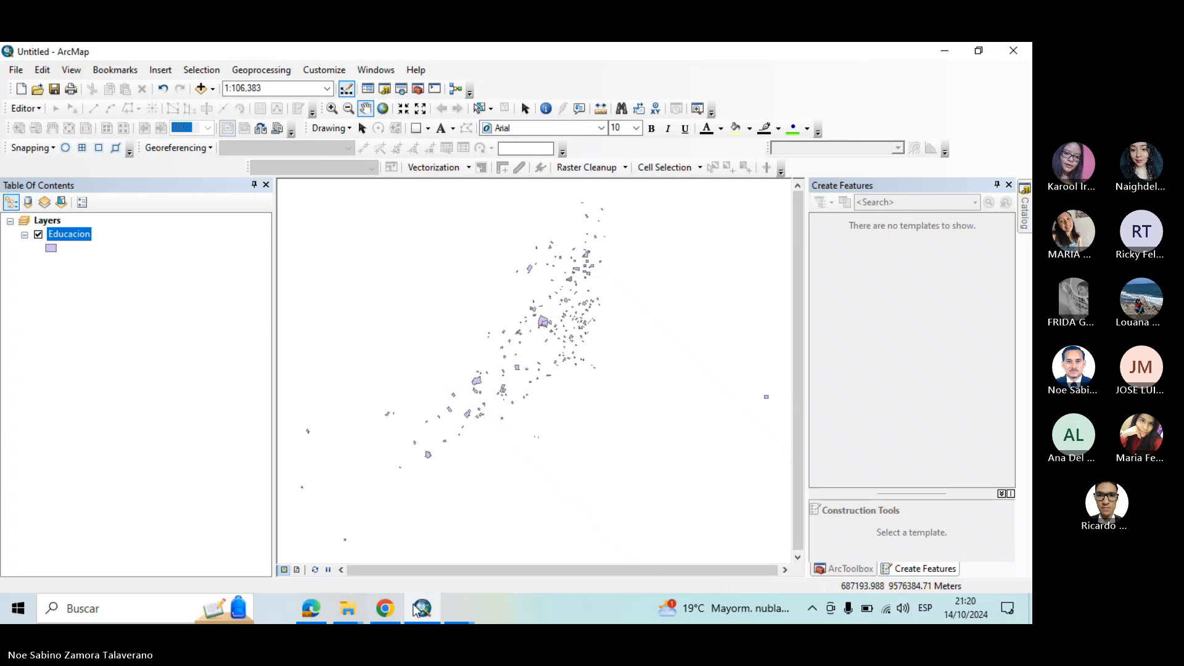
Start Excel and create a blank workbook
{"action": "left_click", "coordinate": [349, 612]}
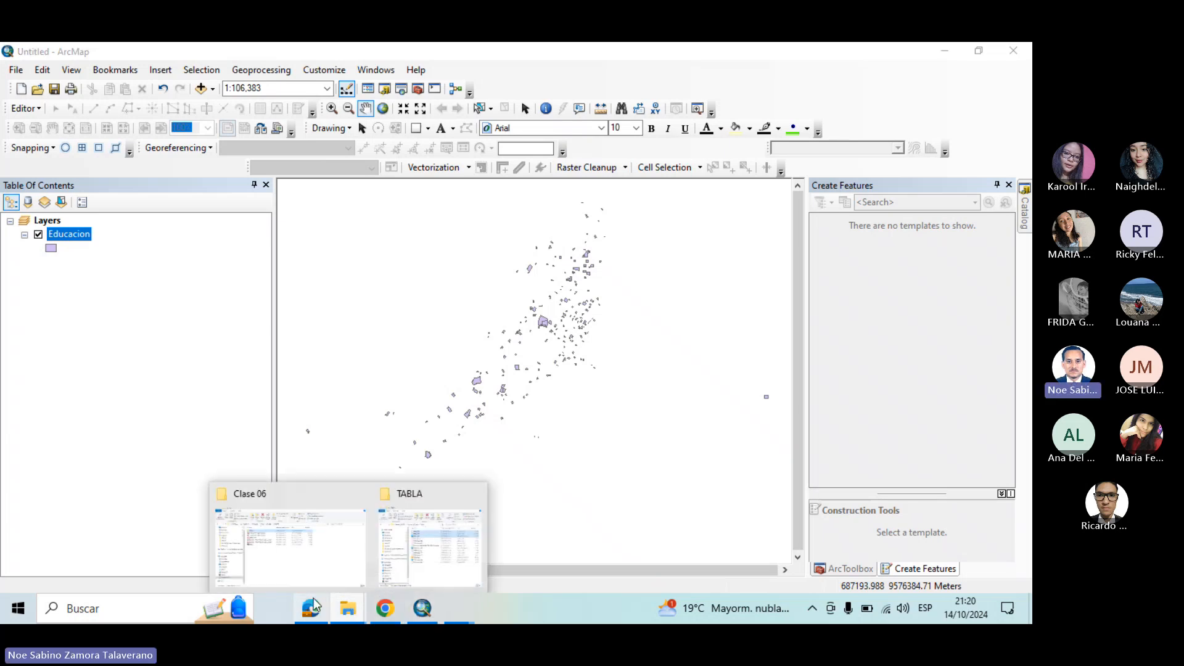
{"action": "left_click", "coordinate": [19, 609]}
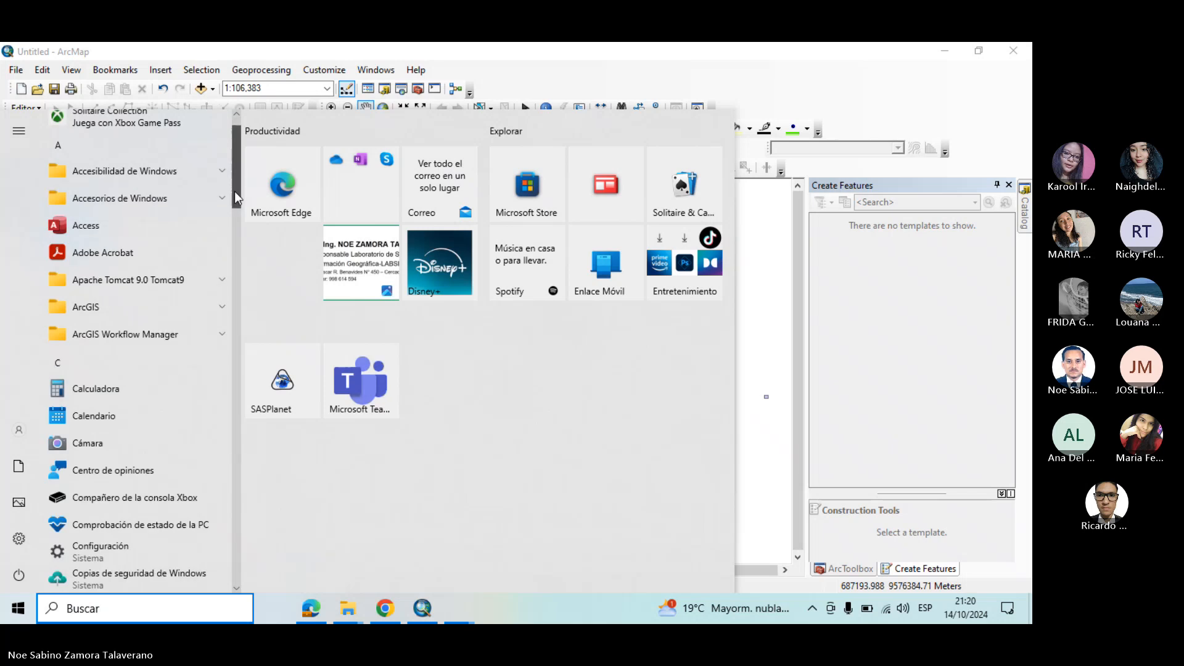
{"action": "left_click_drag", "start_coordinate": [235, 193], "coordinate": [225, 291]}
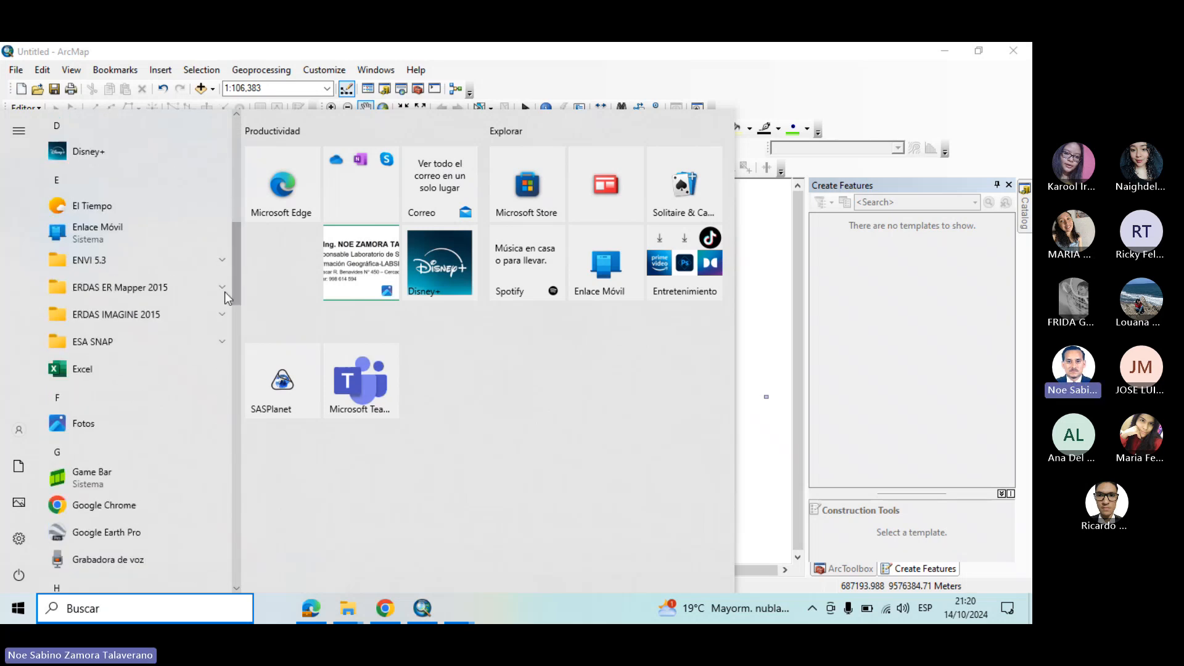
{"action": "left_click", "coordinate": [117, 375]}
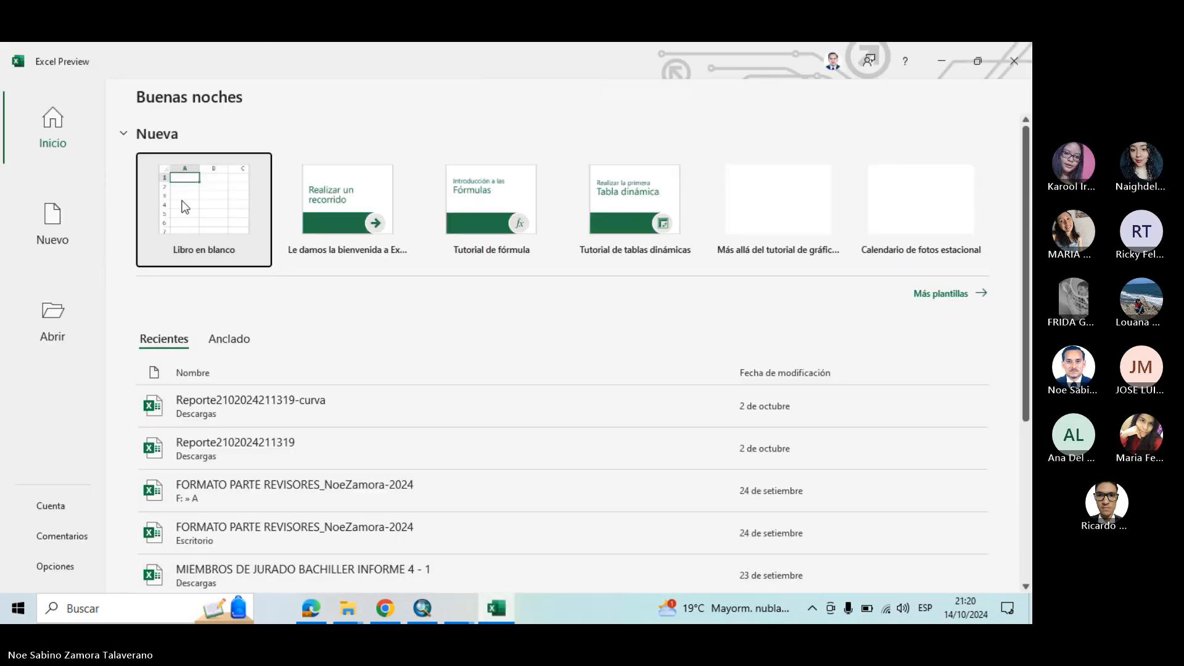
{"action": "left_click", "coordinate": [213, 197]}
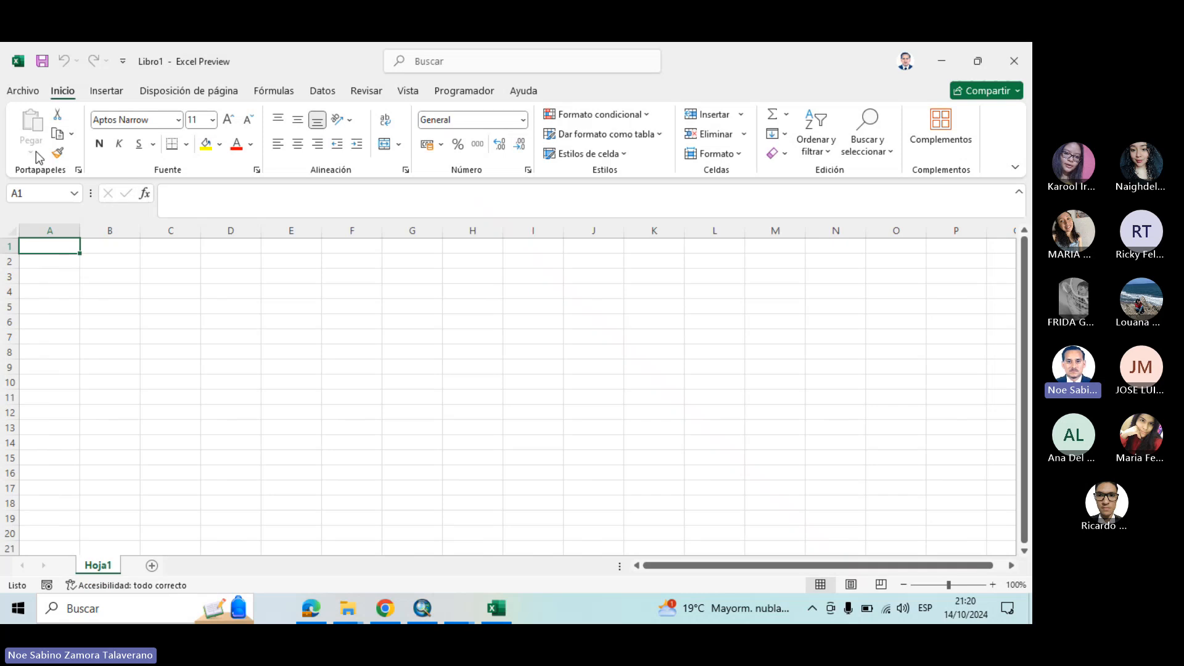
Open datos.dbf from C:\Practica_SIG2024\Manejo de Tablas\TABLA as an XML table, letting Excel create the schema
{"action": "left_click", "coordinate": [27, 95]}
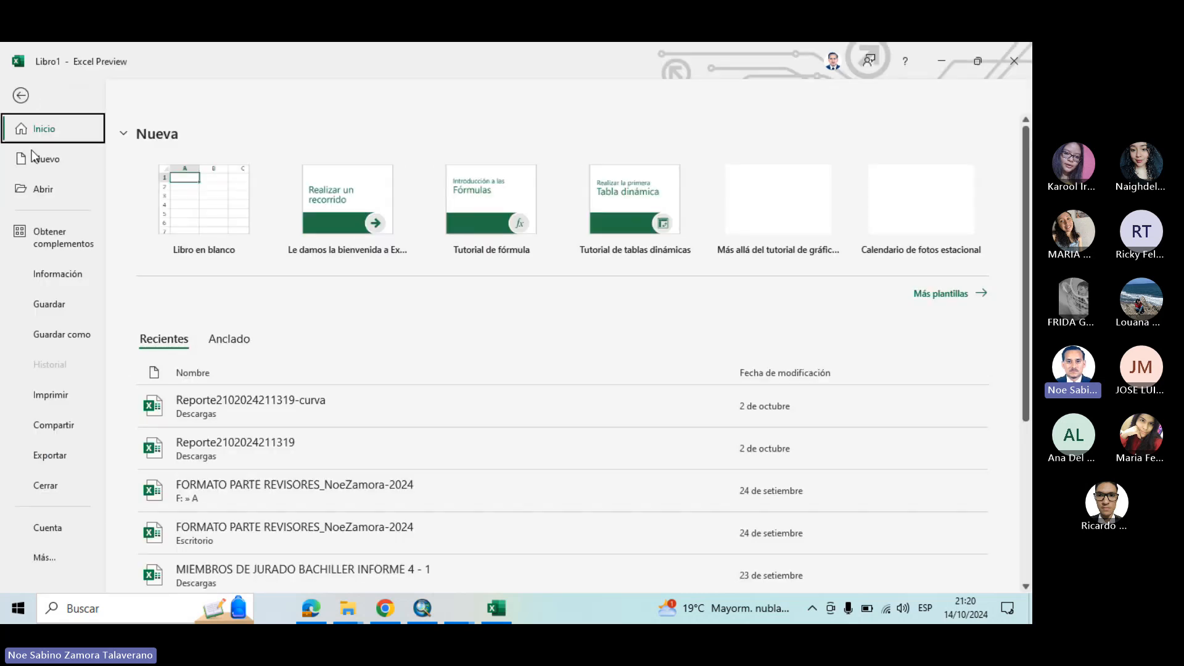
{"action": "left_click", "coordinate": [59, 189]}
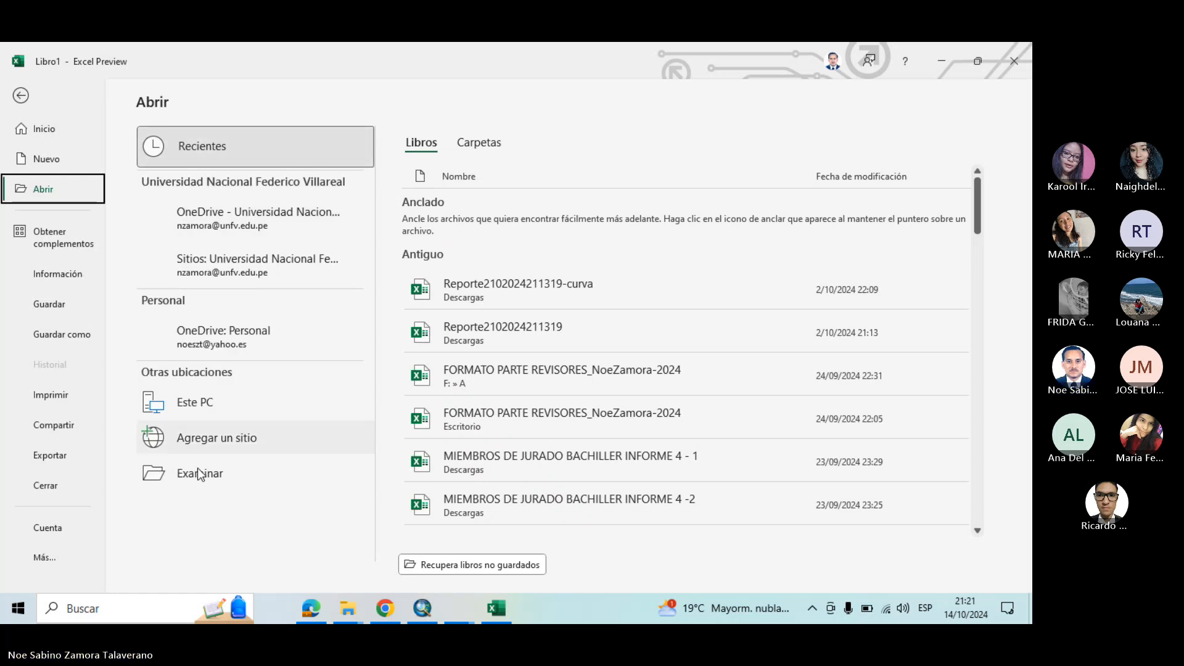
{"action": "left_click", "coordinate": [213, 486]}
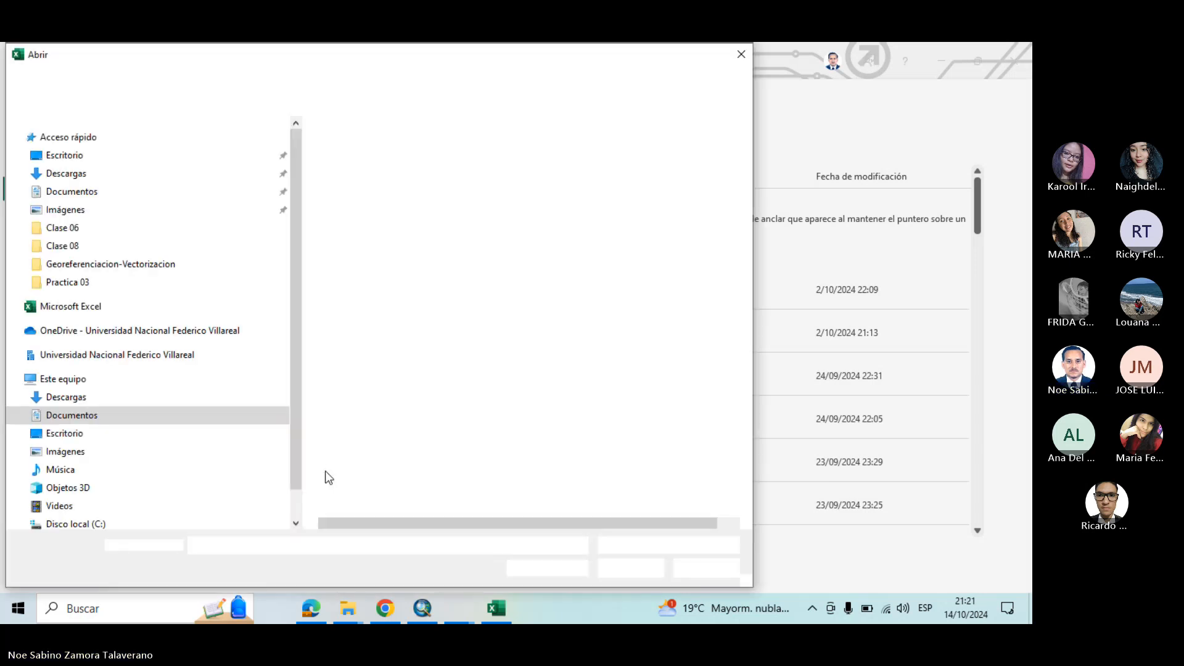
{"action": "left_click", "coordinate": [98, 524]}
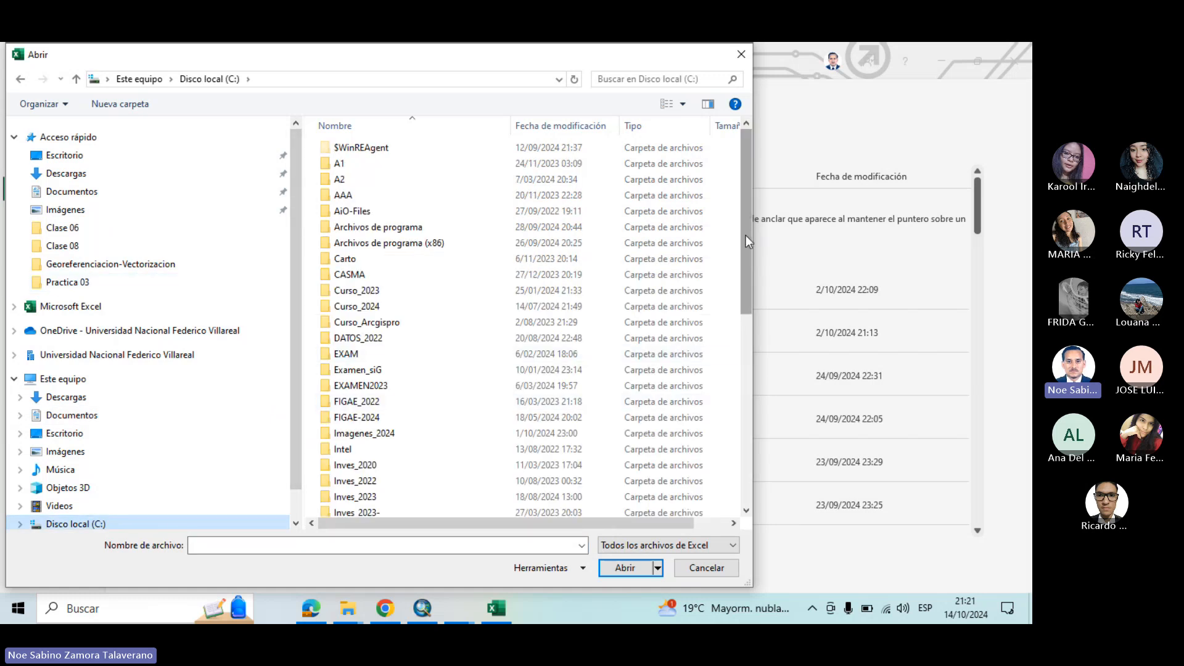
{"action": "left_click_drag", "start_coordinate": [746, 241], "coordinate": [736, 383]}
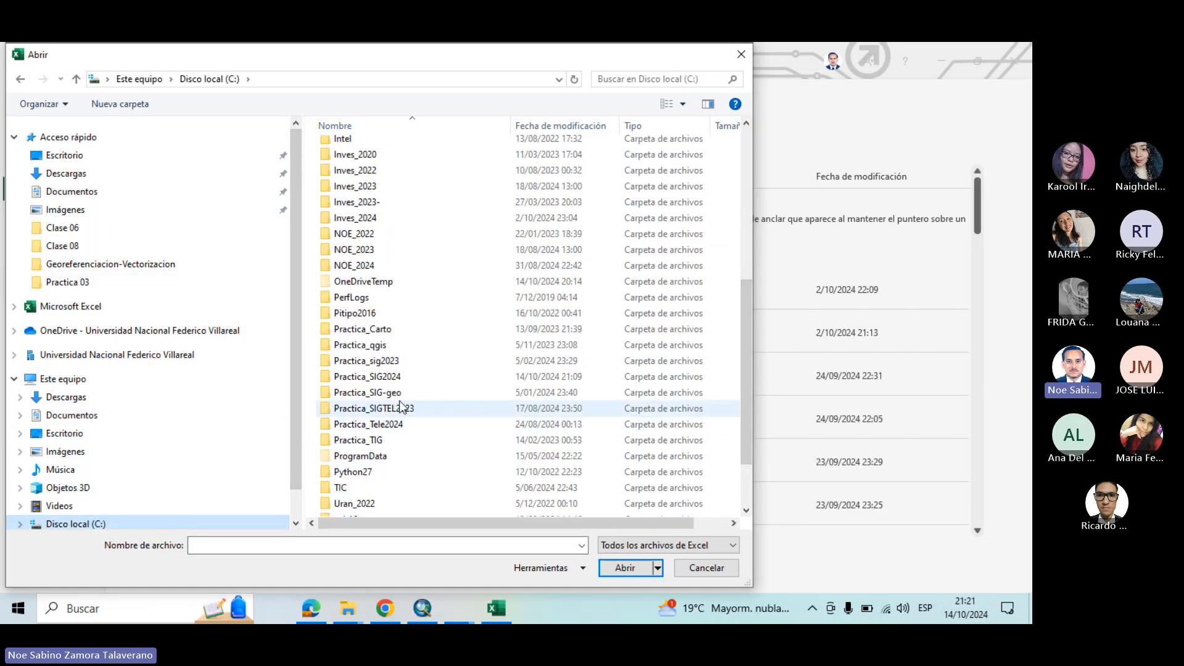
{"action": "double_click", "coordinate": [397, 381]}
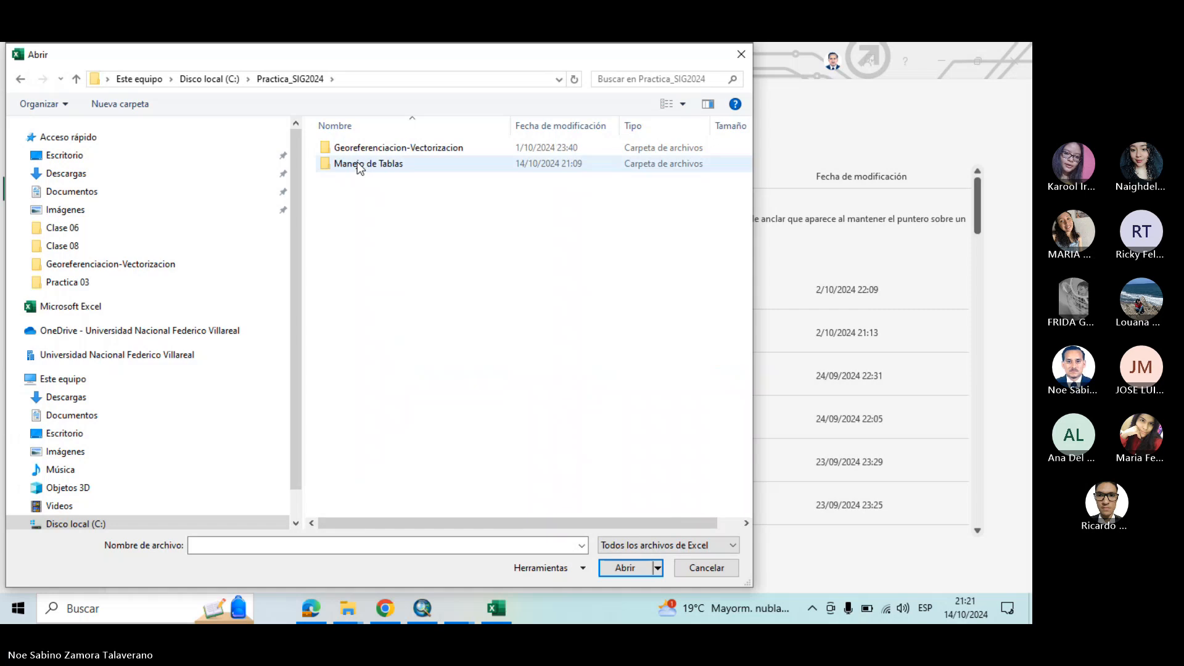
{"action": "double_click", "coordinate": [357, 164]}
{"action": "double_click", "coordinate": [354, 148]}
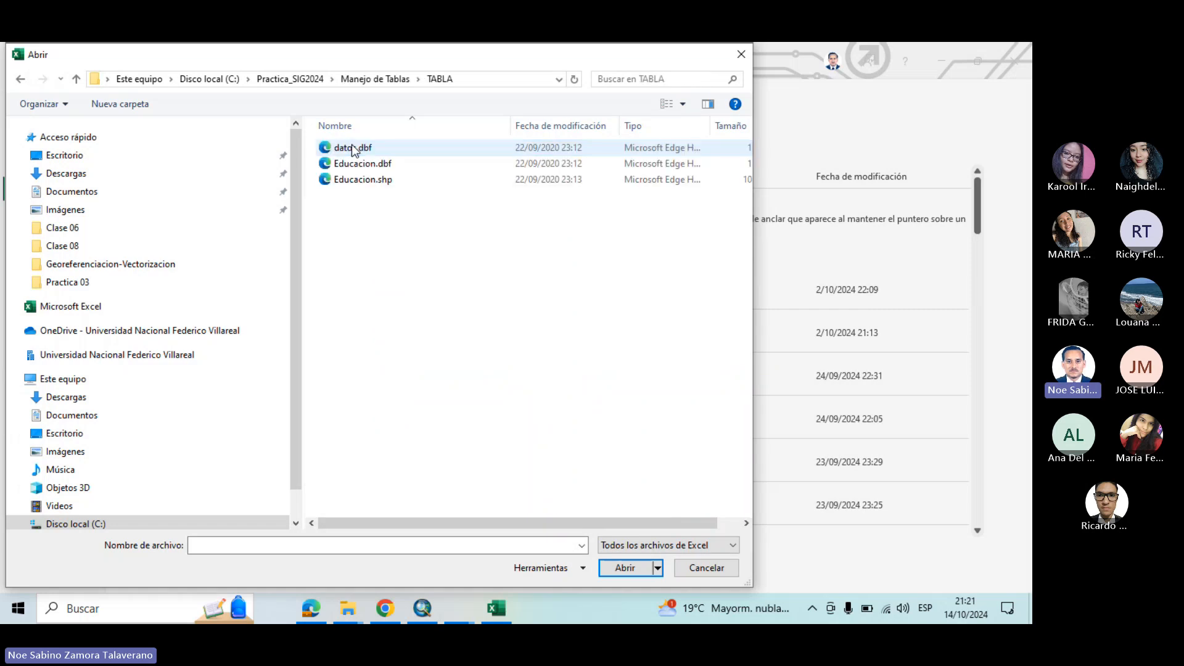
{"action": "left_click", "coordinate": [353, 148]}
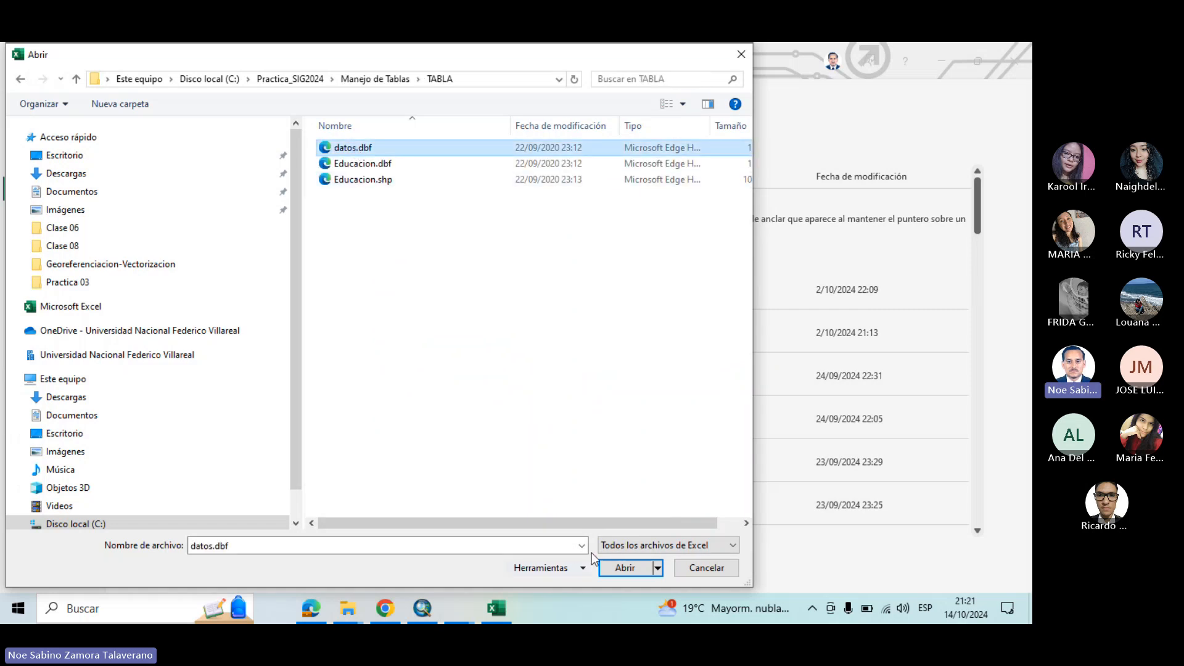
{"action": "left_click", "coordinate": [639, 565]}
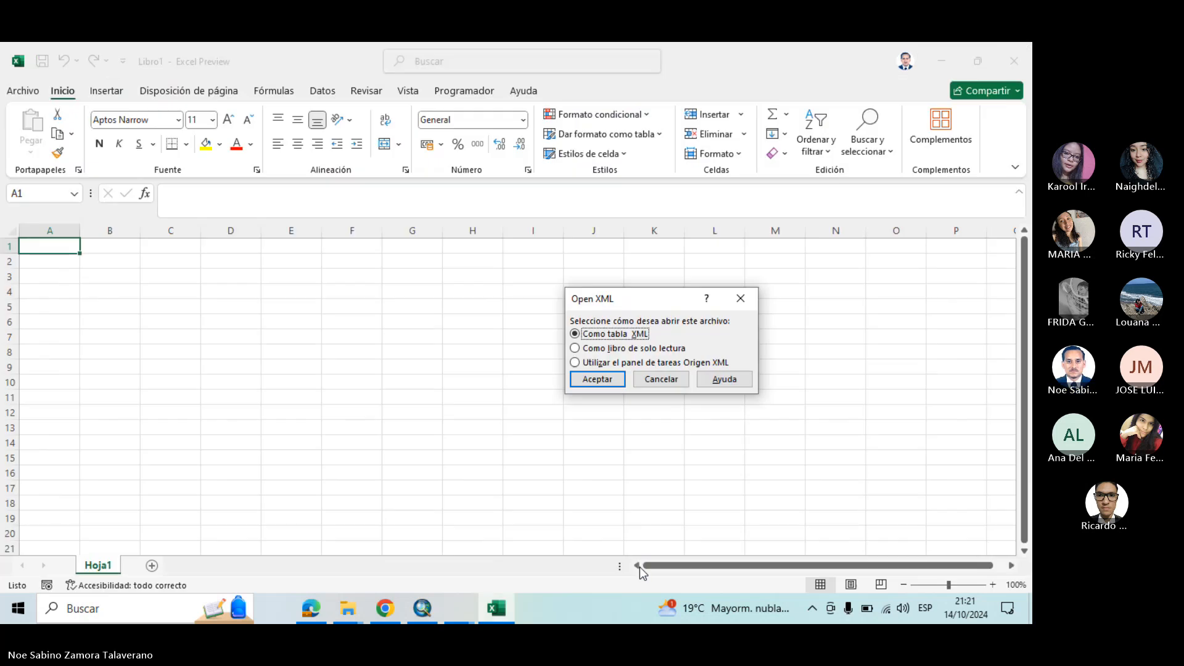
{"action": "left_click", "coordinate": [619, 383]}
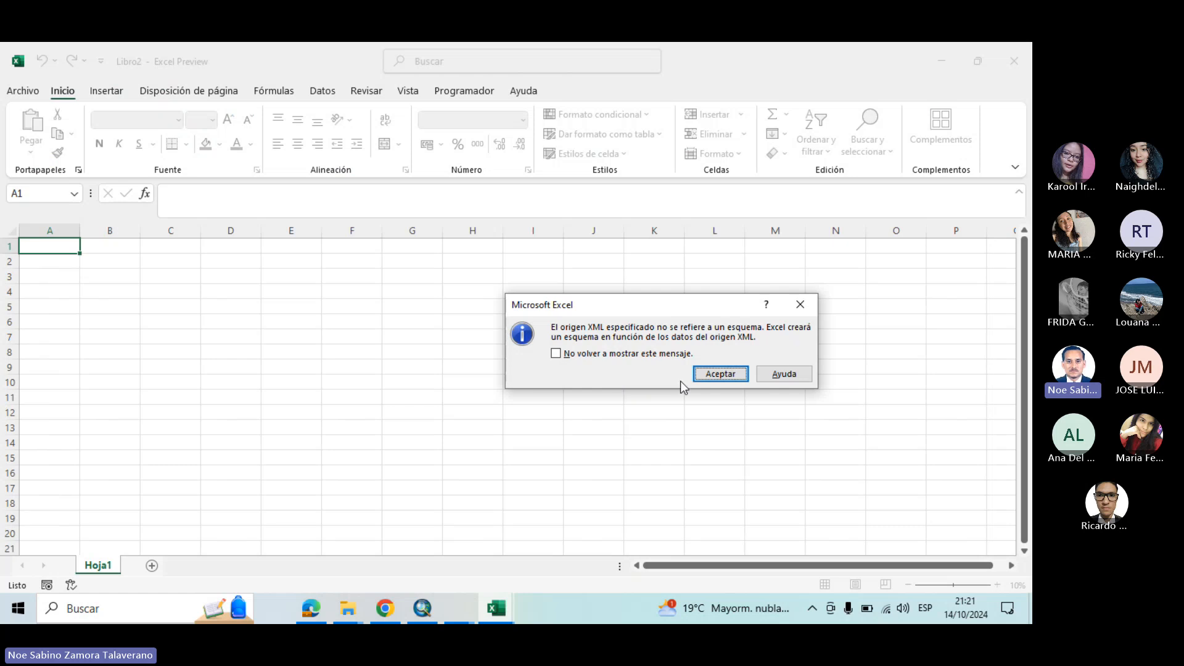
{"action": "left_click", "coordinate": [724, 379]}
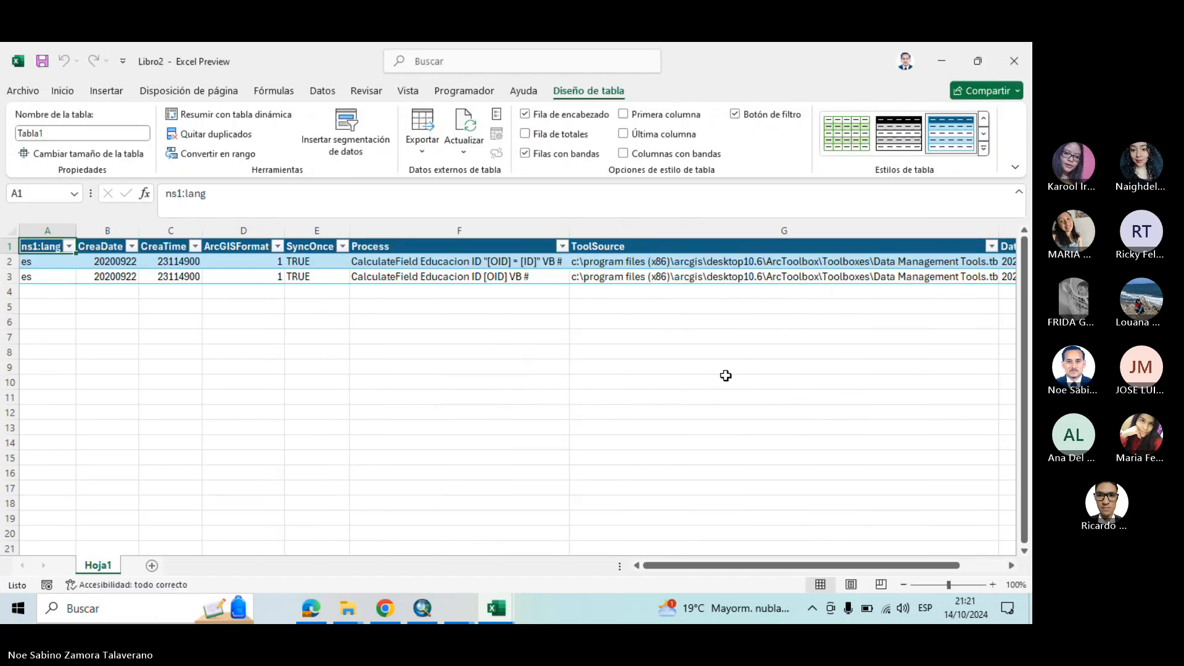
Close the workbook holding the imported XML table, returning to the blank workbook
{"action": "left_click", "coordinate": [39, 92]}
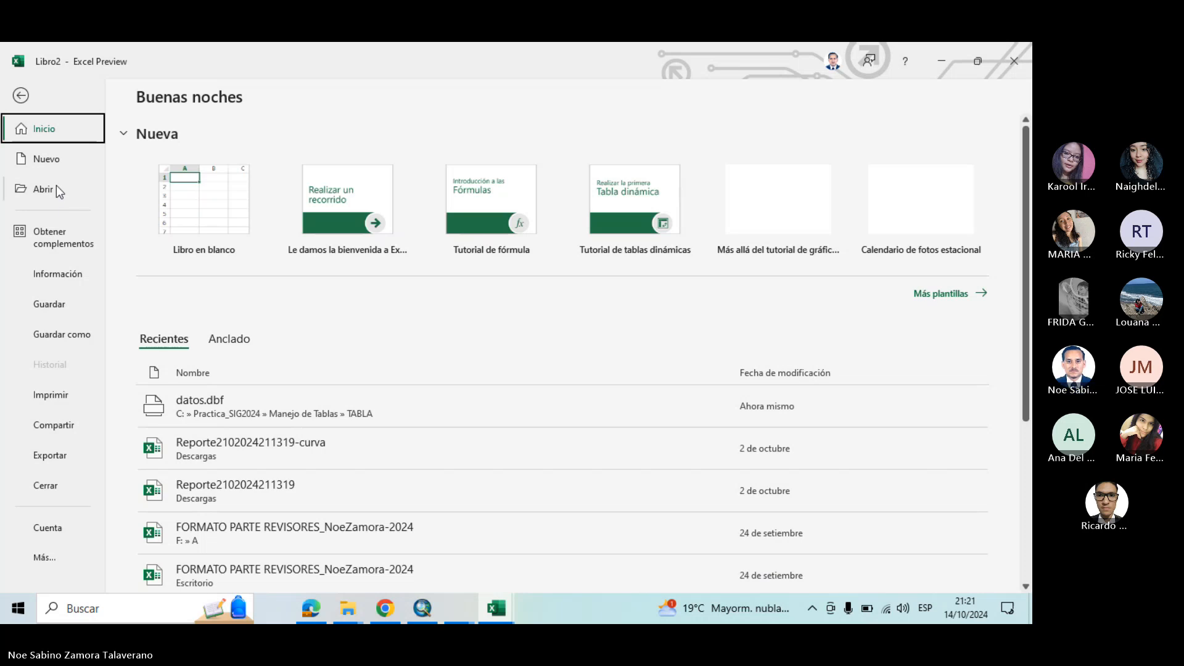
{"action": "left_click", "coordinate": [58, 484]}
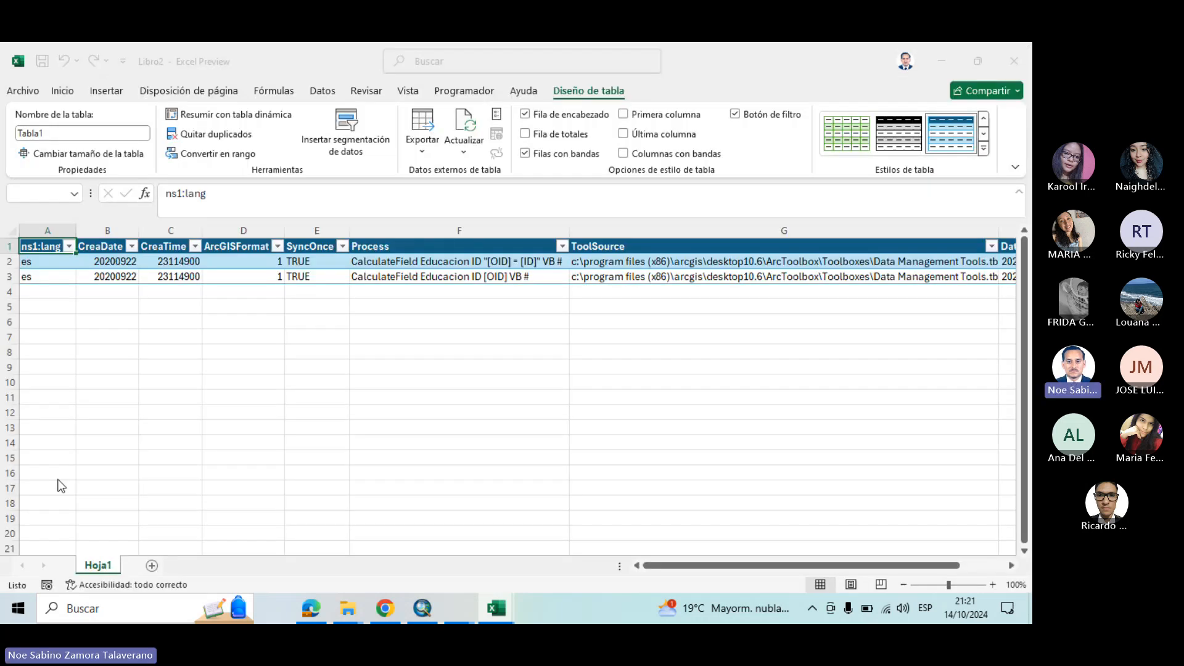
{"action": "left_click", "coordinate": [583, 414]}
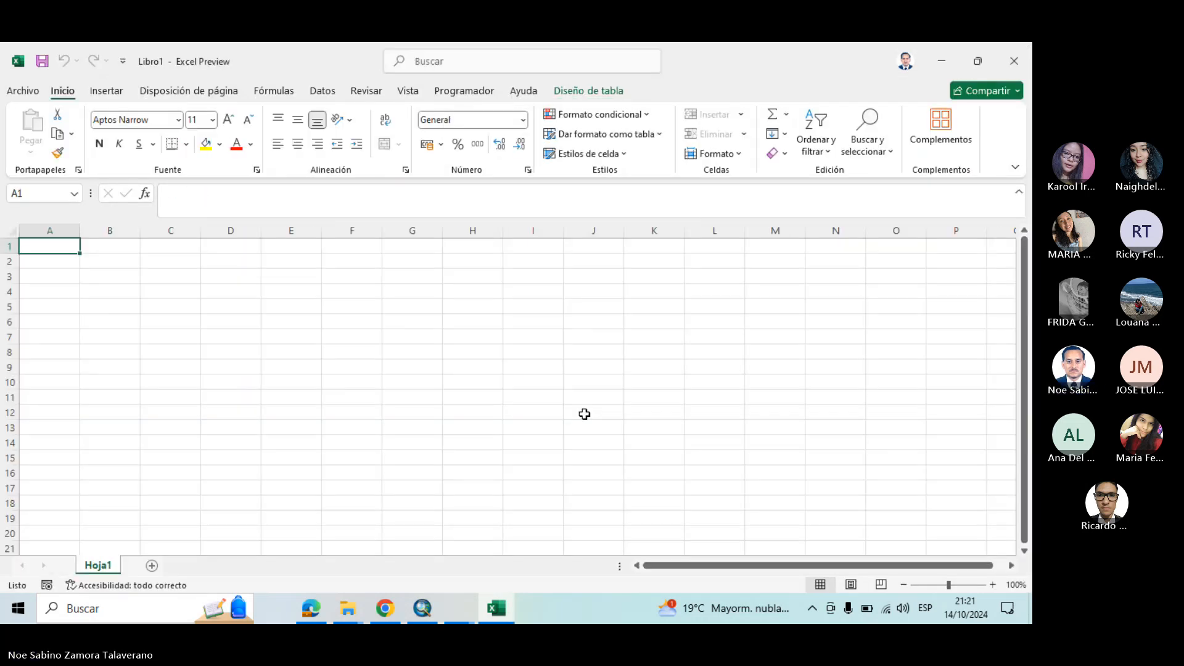
Open datos.dbf from the TABLA folder as a read-only workbook, review its columns through to the last, and close it
{"action": "left_click", "coordinate": [22, 90]}
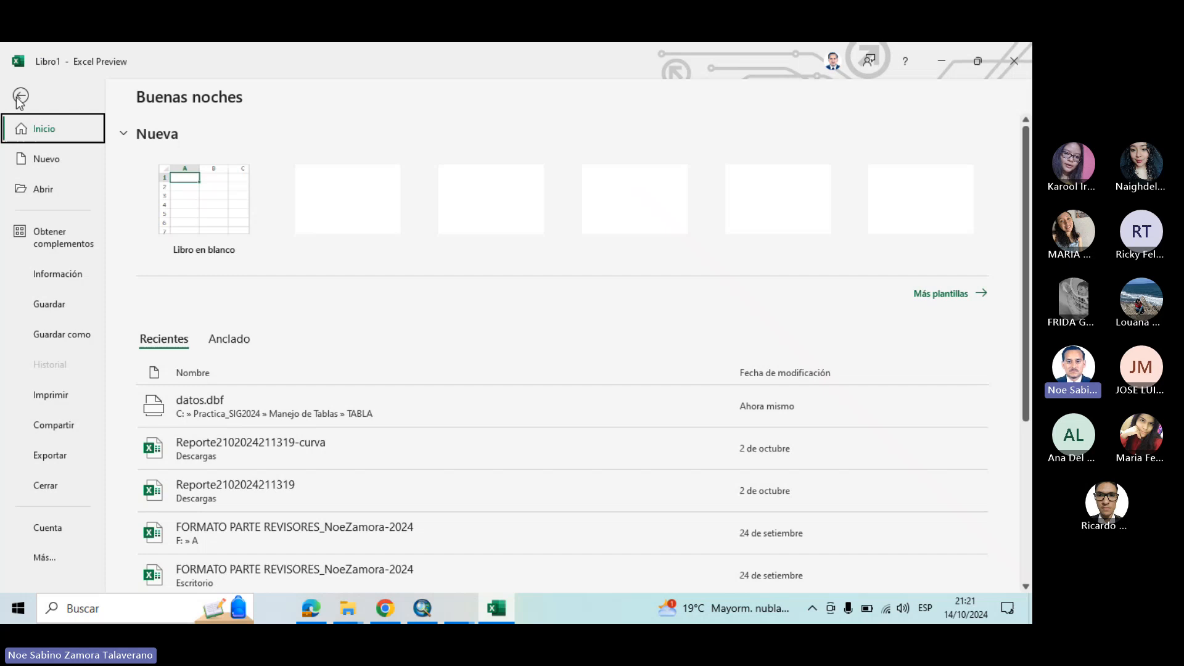
{"action": "left_click", "coordinate": [41, 189]}
{"action": "left_click", "coordinate": [233, 473]}
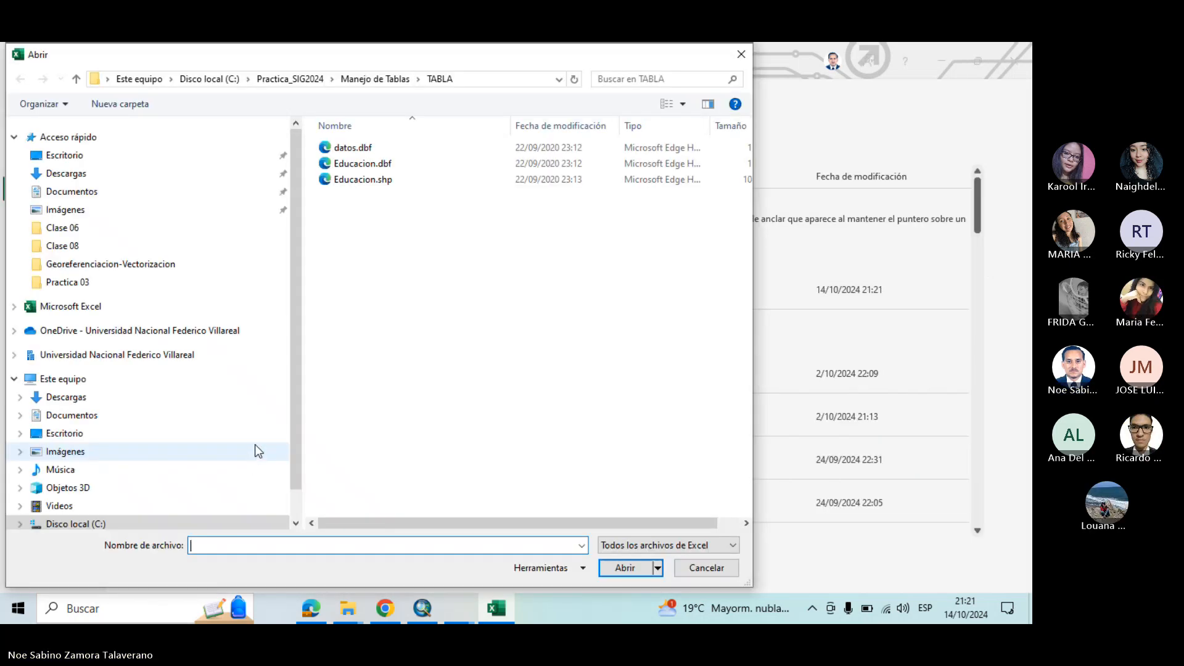
{"action": "left_click", "coordinate": [377, 150]}
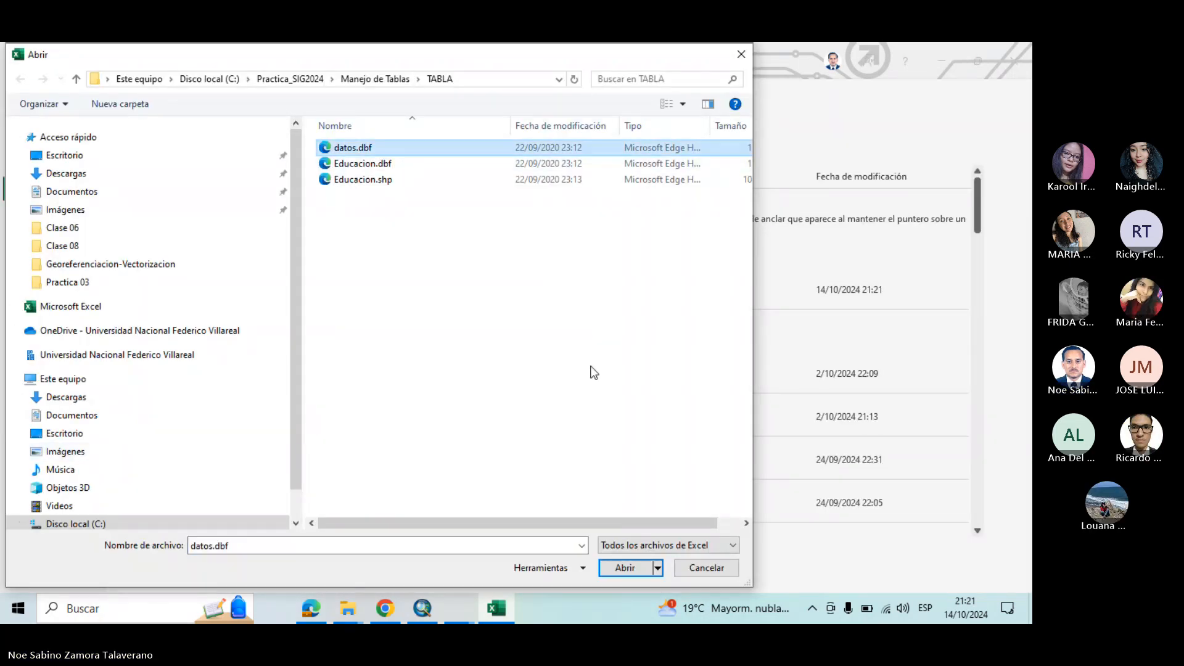
{"action": "left_click", "coordinate": [629, 572]}
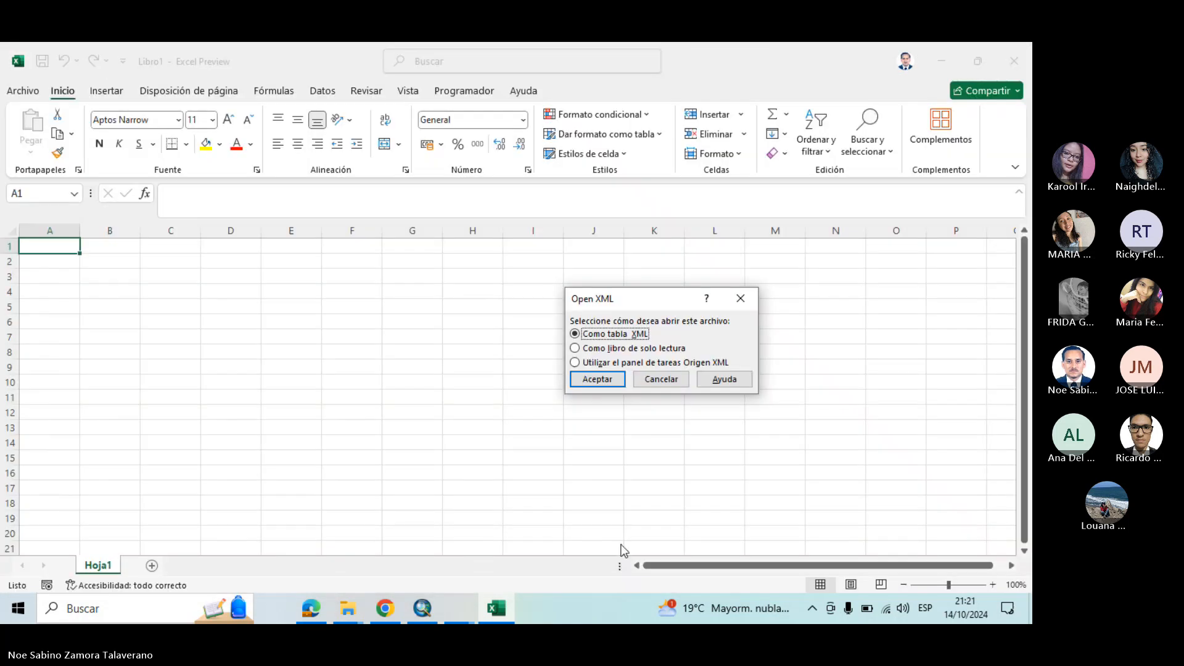
{"action": "left_click", "coordinate": [618, 349]}
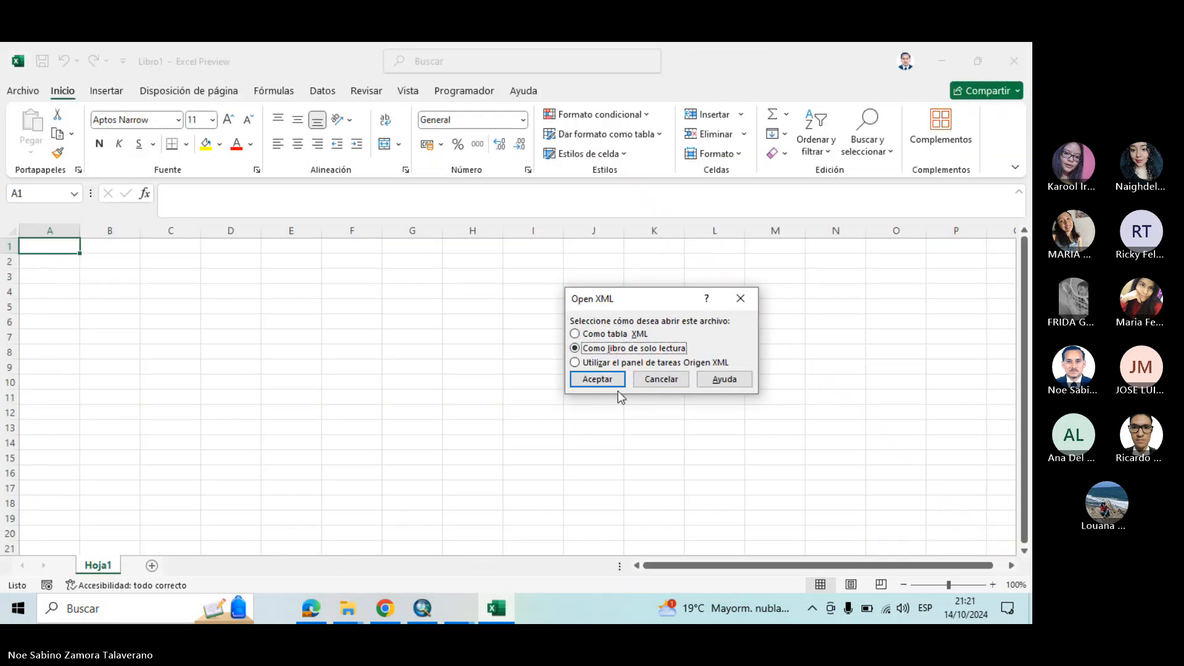
{"action": "left_click", "coordinate": [609, 379]}
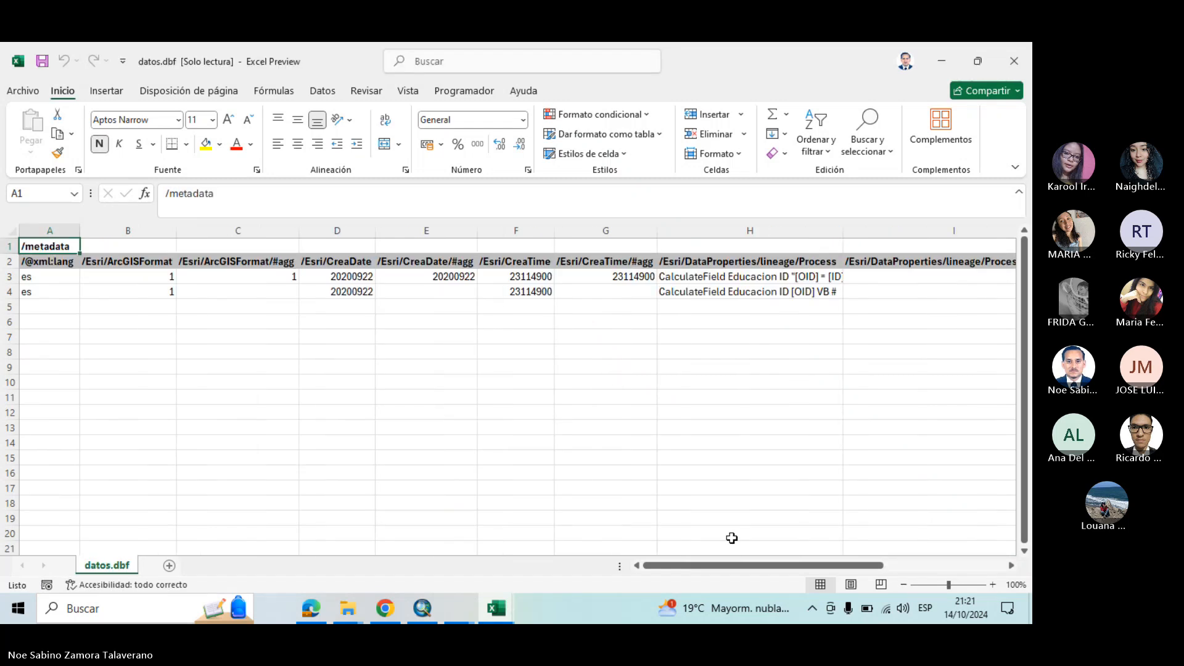
{"action": "left_click_drag", "start_coordinate": [773, 565], "coordinate": [895, 566]}
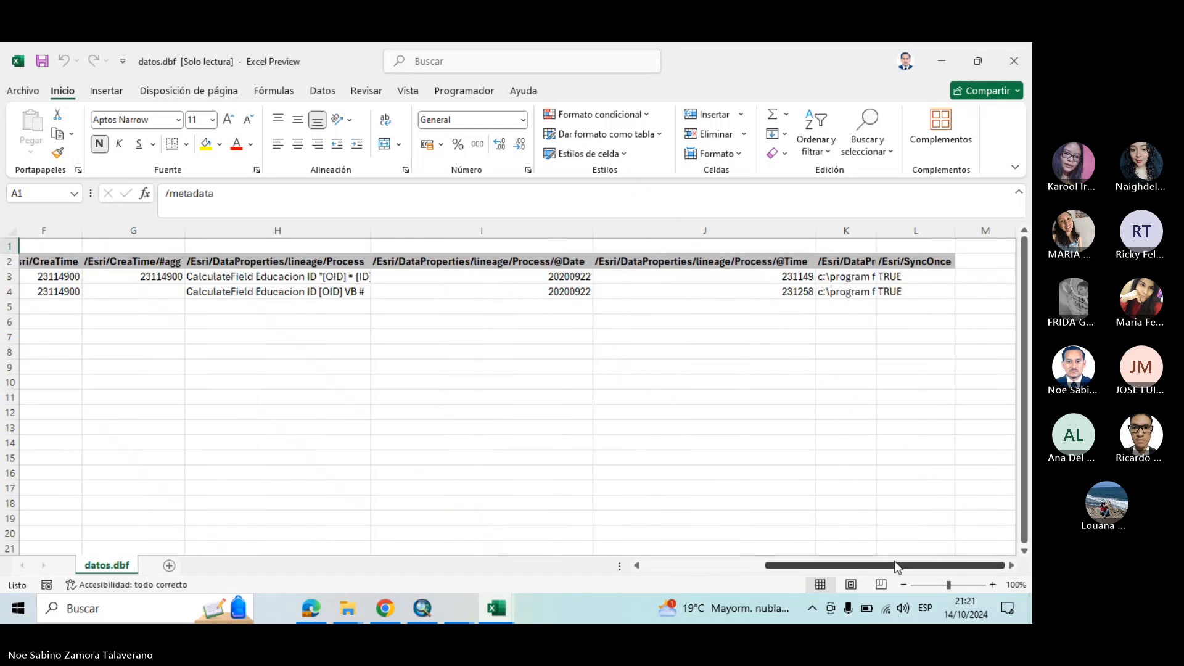
{"action": "left_click", "coordinate": [1013, 60]}
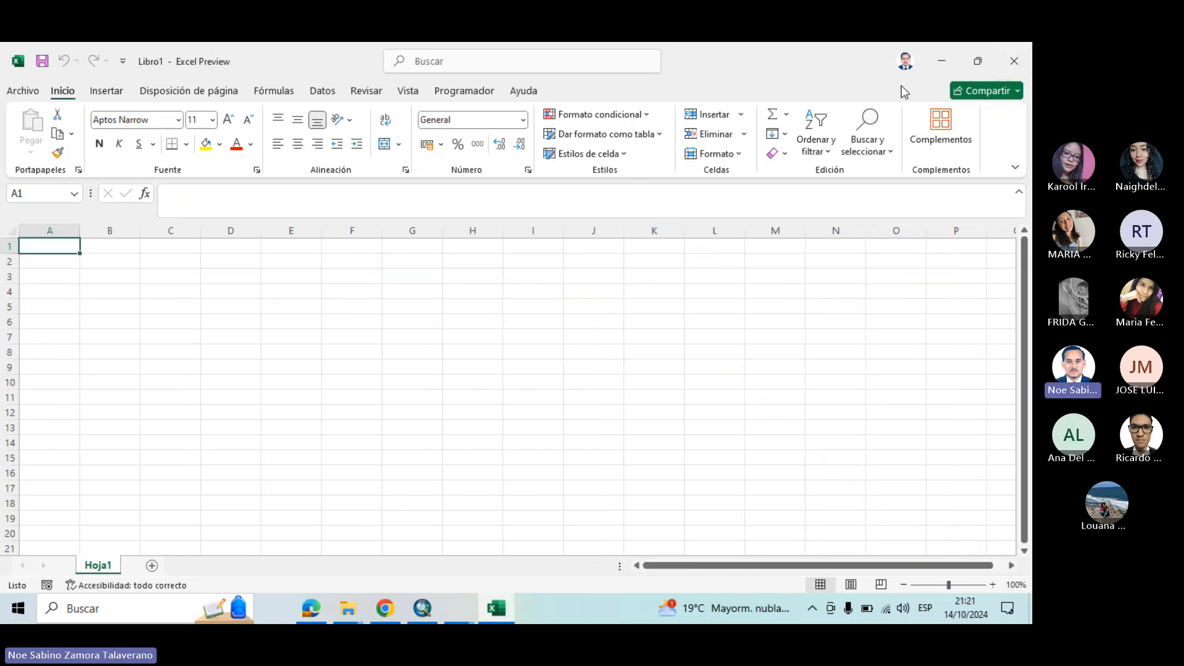
Switch to ArcMap and add datos.dbf to the map from Practica_SIG2024\Manejo de Tablas\TABLA
{"action": "left_click", "coordinate": [941, 64]}
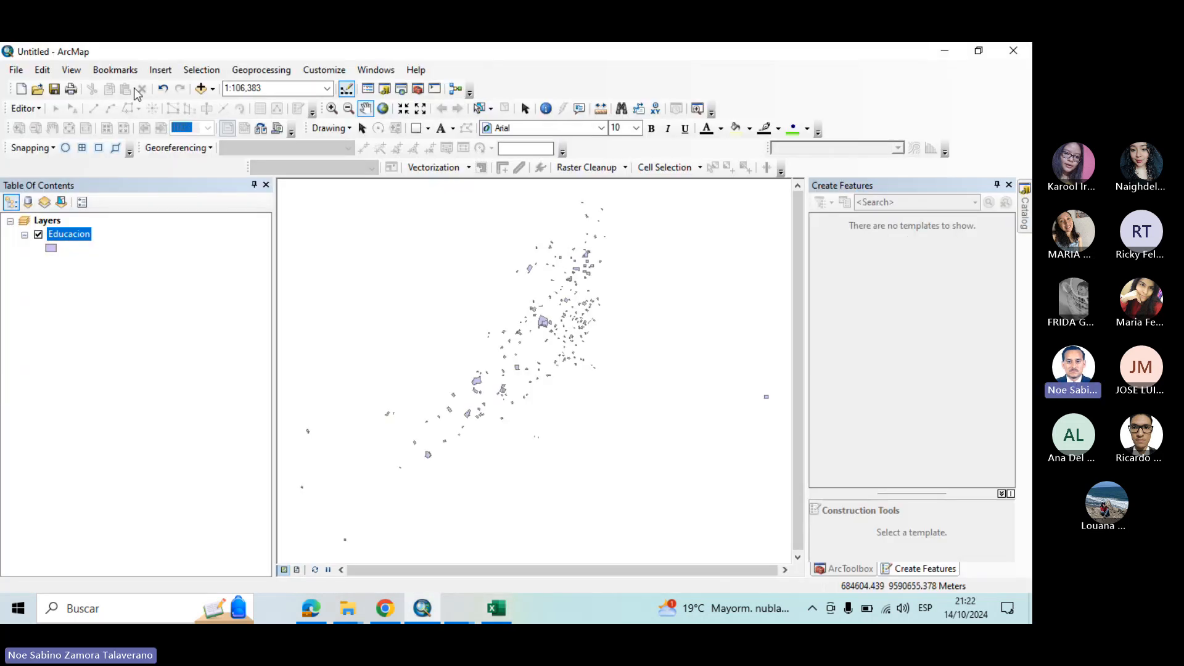
{"action": "left_click", "coordinate": [201, 90]}
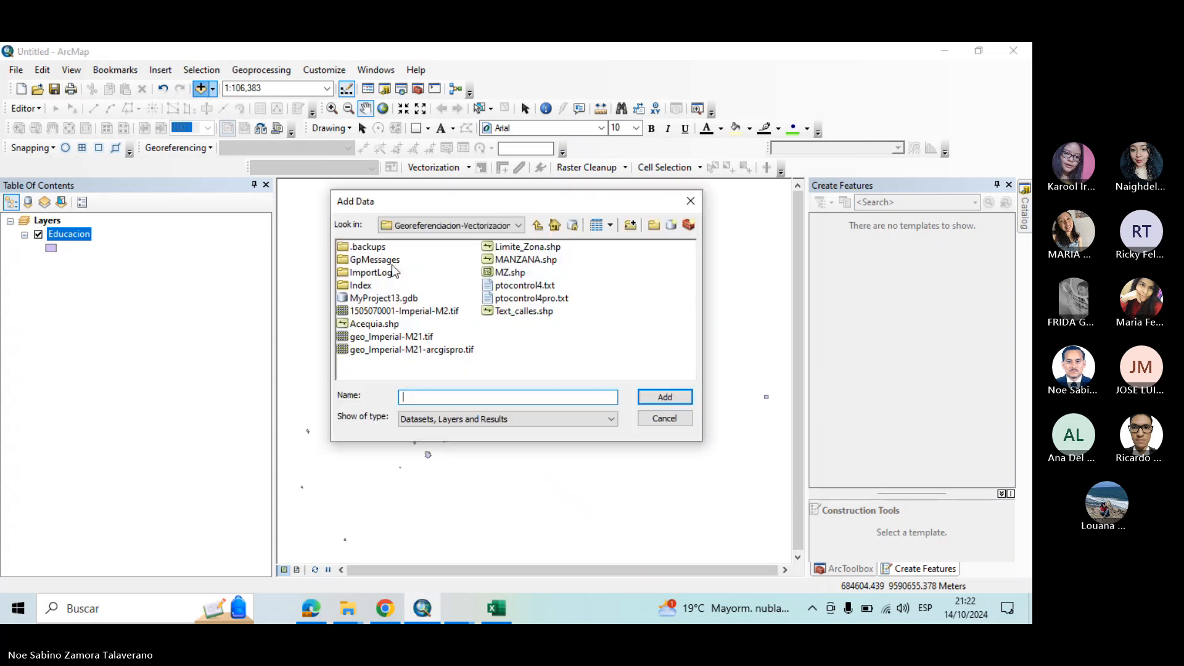
{"action": "left_click", "coordinate": [537, 225]}
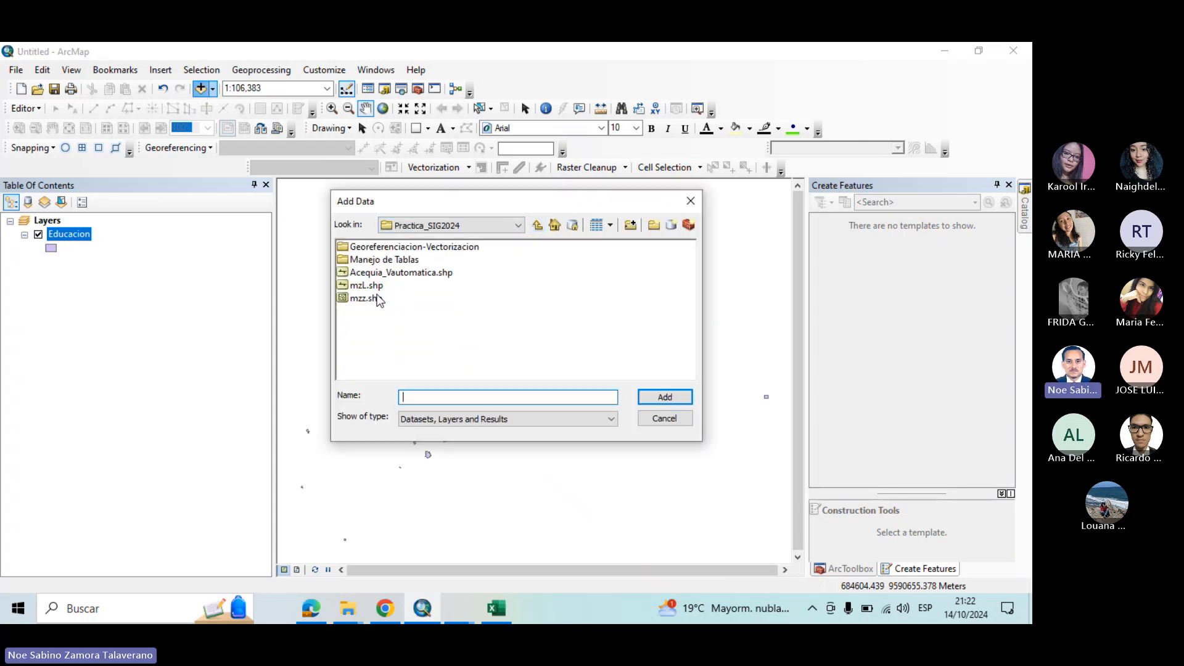
{"action": "double_click", "coordinate": [387, 260]}
{"action": "double_click", "coordinate": [364, 249]}
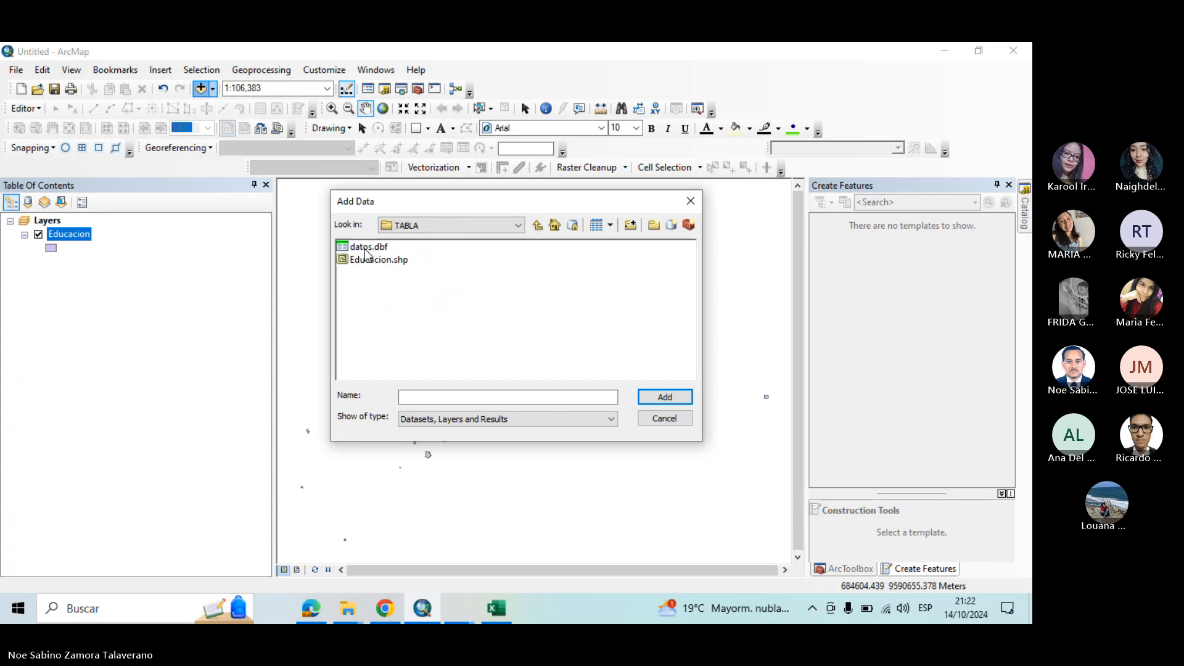
{"action": "left_click", "coordinate": [368, 246]}
{"action": "left_click", "coordinate": [663, 401]}
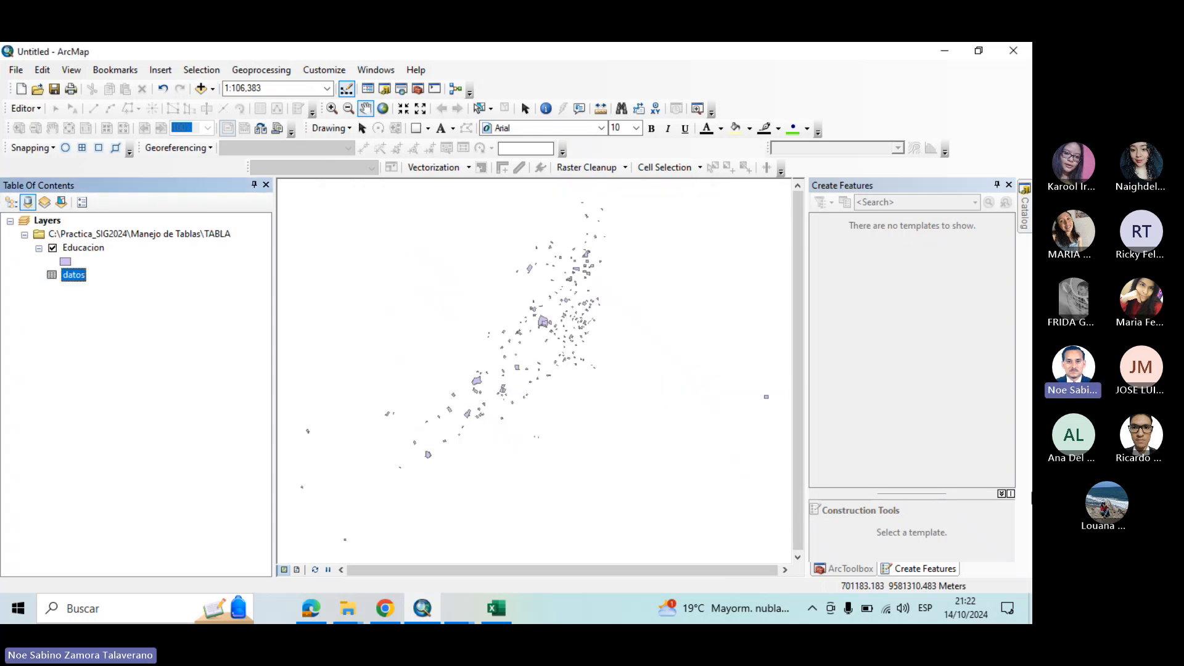
Open the datos table and highlight its ID field to examine the record identifiers
{"action": "right_click", "coordinate": [79, 276]}
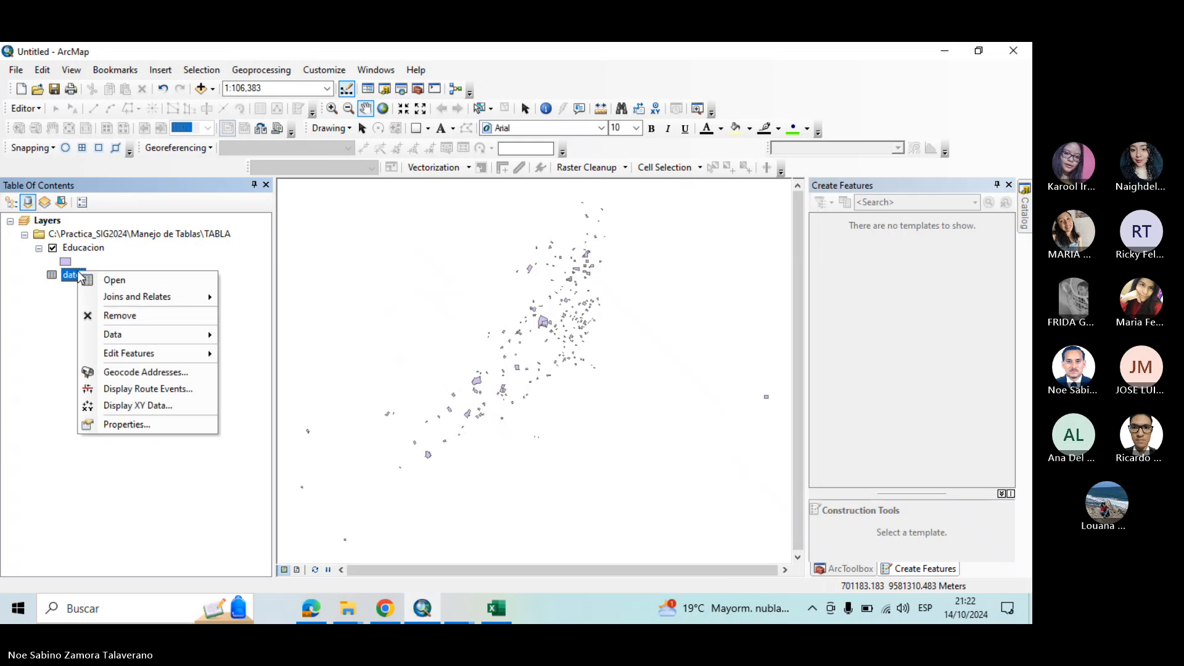
{"action": "left_click", "coordinate": [154, 285]}
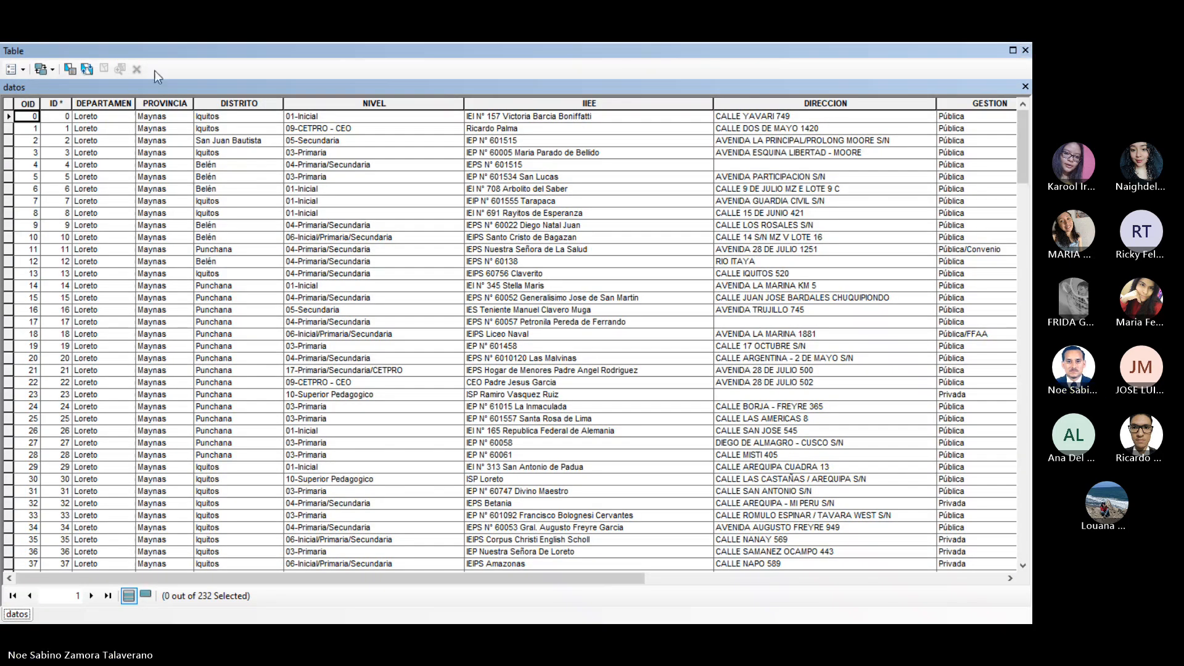
{"action": "left_click", "coordinate": [53, 105]}
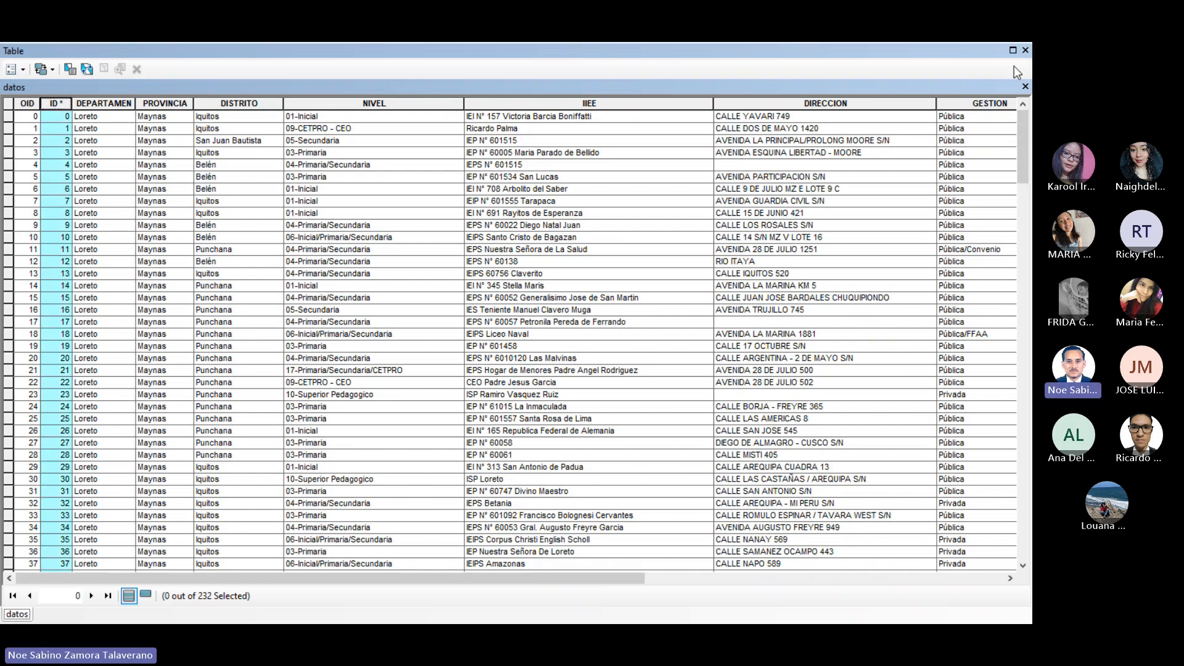
{"action": "left_click_drag", "start_coordinate": [1023, 153], "coordinate": [1012, 129]}
Sort the datos table ascending by the NIVEL field and review the education levels down through the records
{"action": "left_click", "coordinate": [358, 102]}
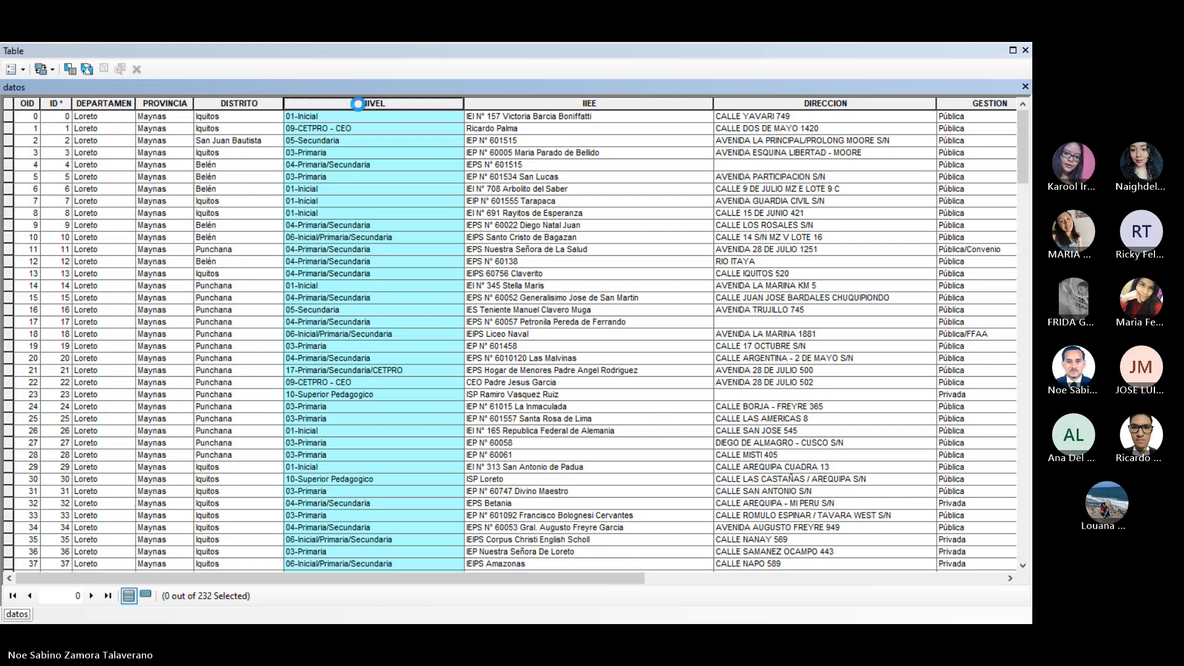
{"action": "right_click", "coordinate": [357, 103]}
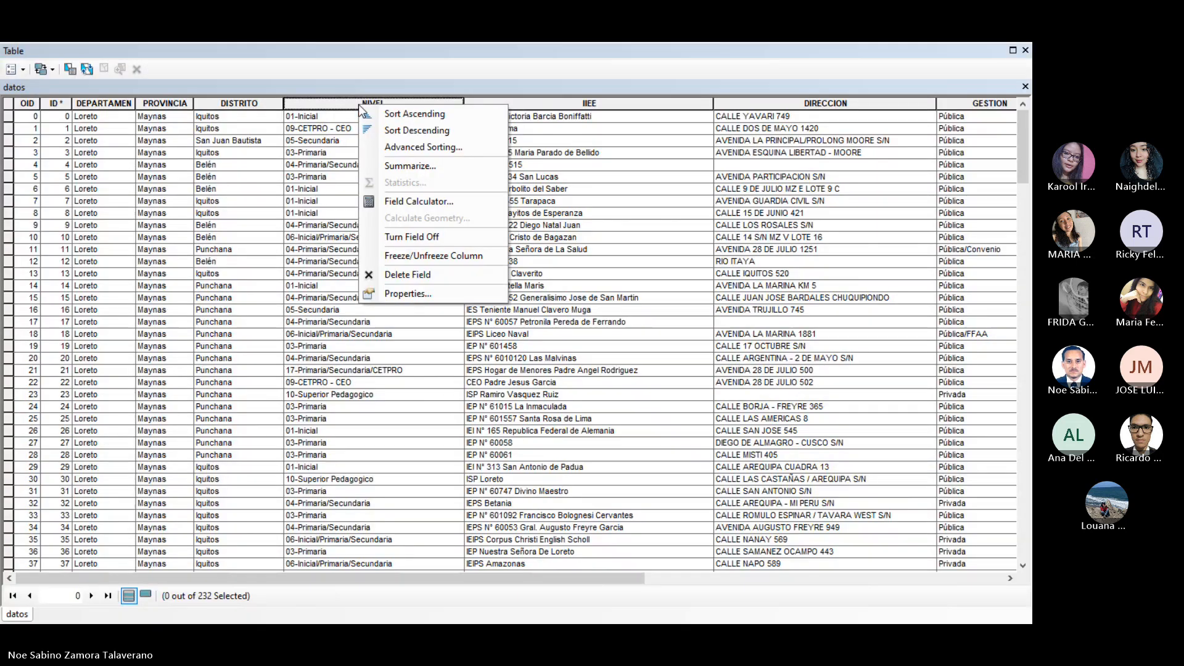
{"action": "left_click", "coordinate": [411, 116]}
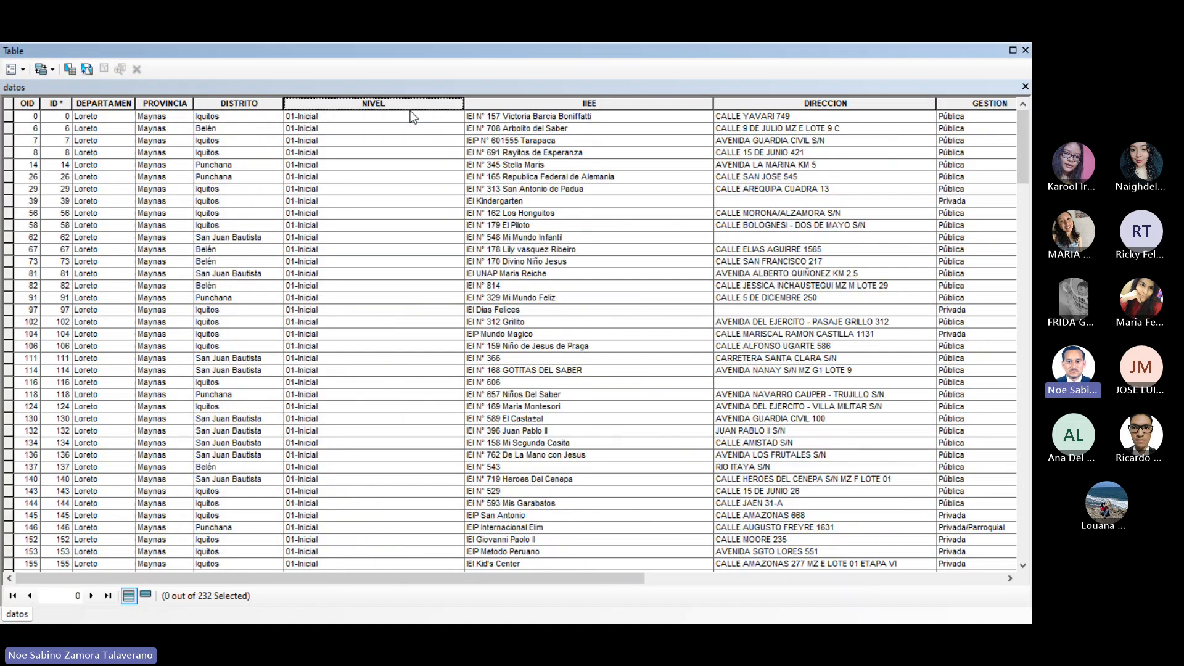
{"action": "left_click_drag", "start_coordinate": [1021, 129], "coordinate": [1019, 437]}
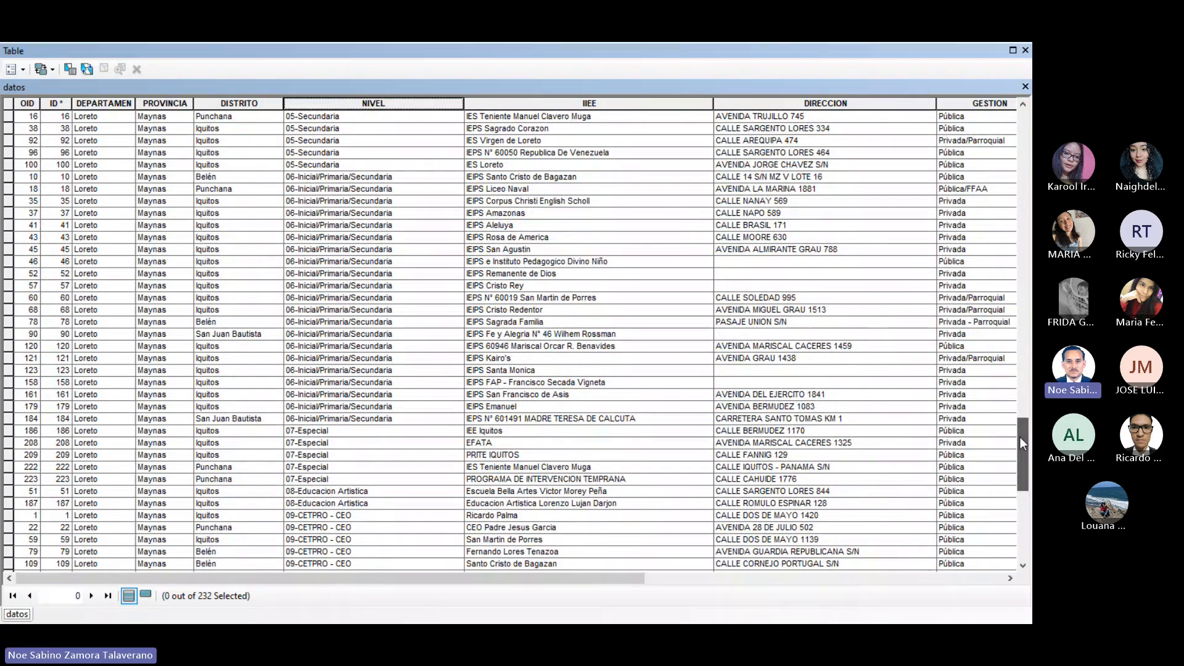
{"action": "left_click_drag", "start_coordinate": [1019, 436], "coordinate": [1016, 488]}
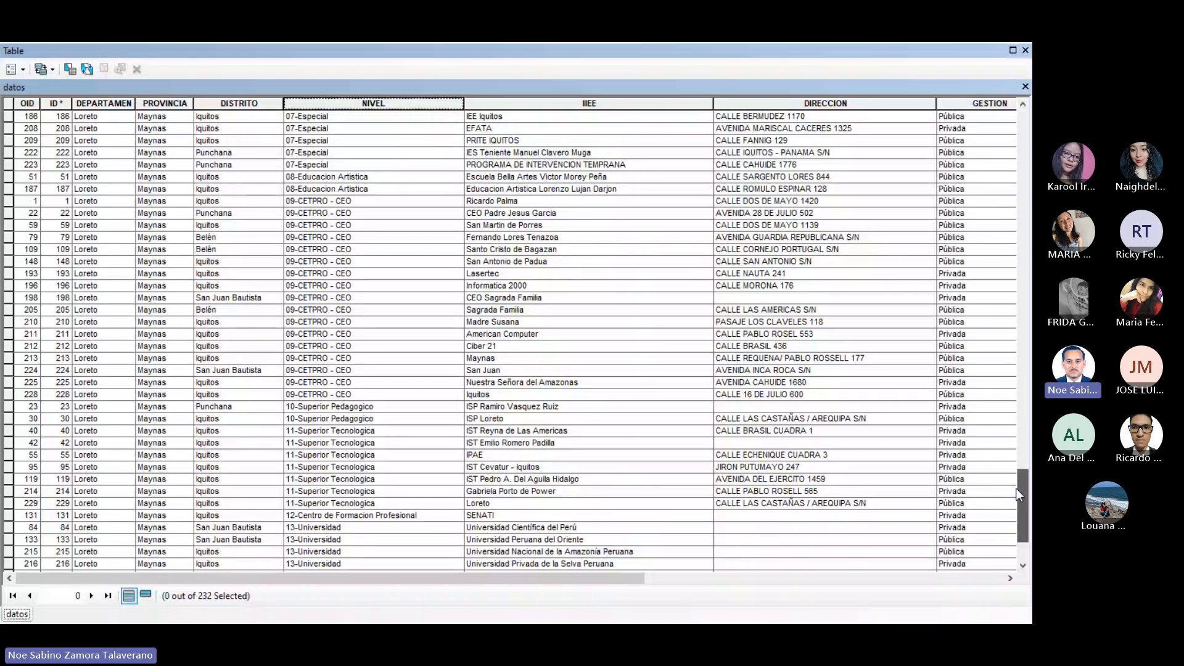
Review the remaining datos records and the columns through ALUMNOS_20 and DOCENTES_2, then close the table
{"action": "left_click_drag", "start_coordinate": [1016, 489], "coordinate": [1012, 523]}
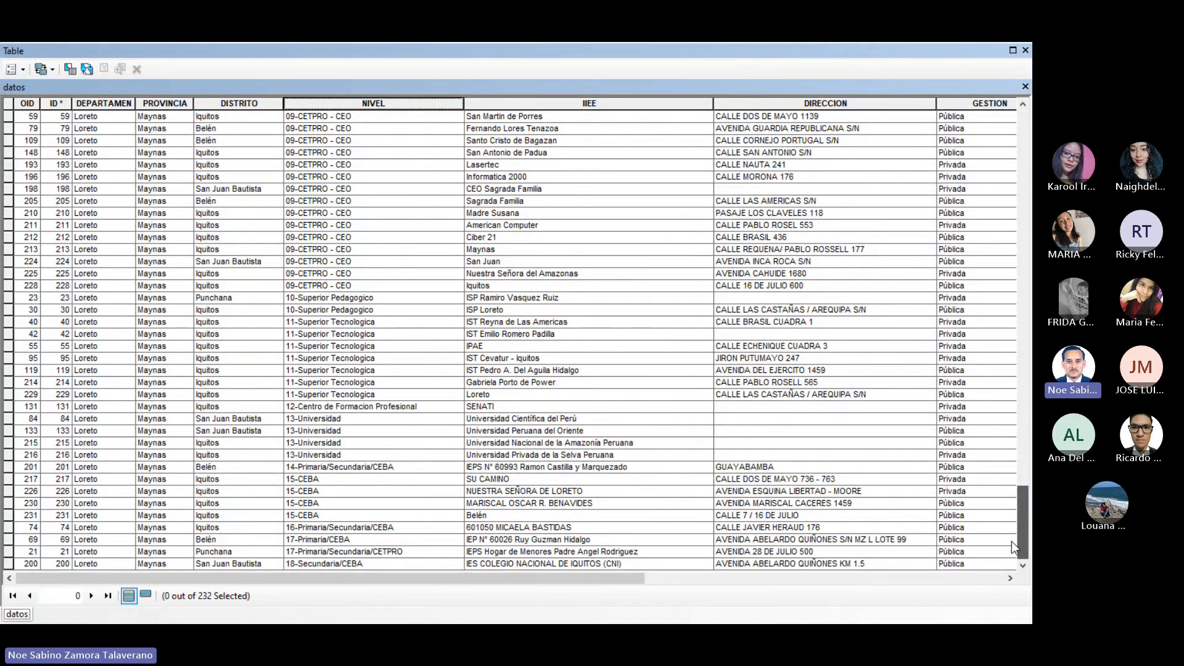
{"action": "left_click_drag", "start_coordinate": [1017, 507], "coordinate": [993, 126]}
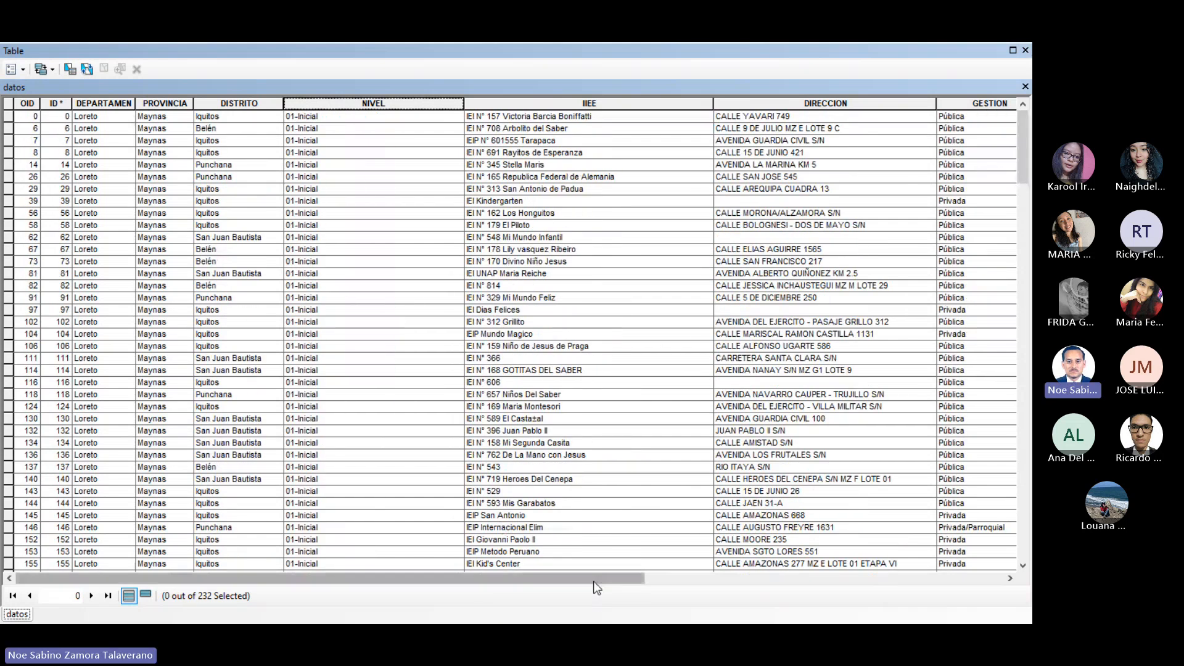
{"action": "left_click_drag", "start_coordinate": [593, 579], "coordinate": [775, 580]}
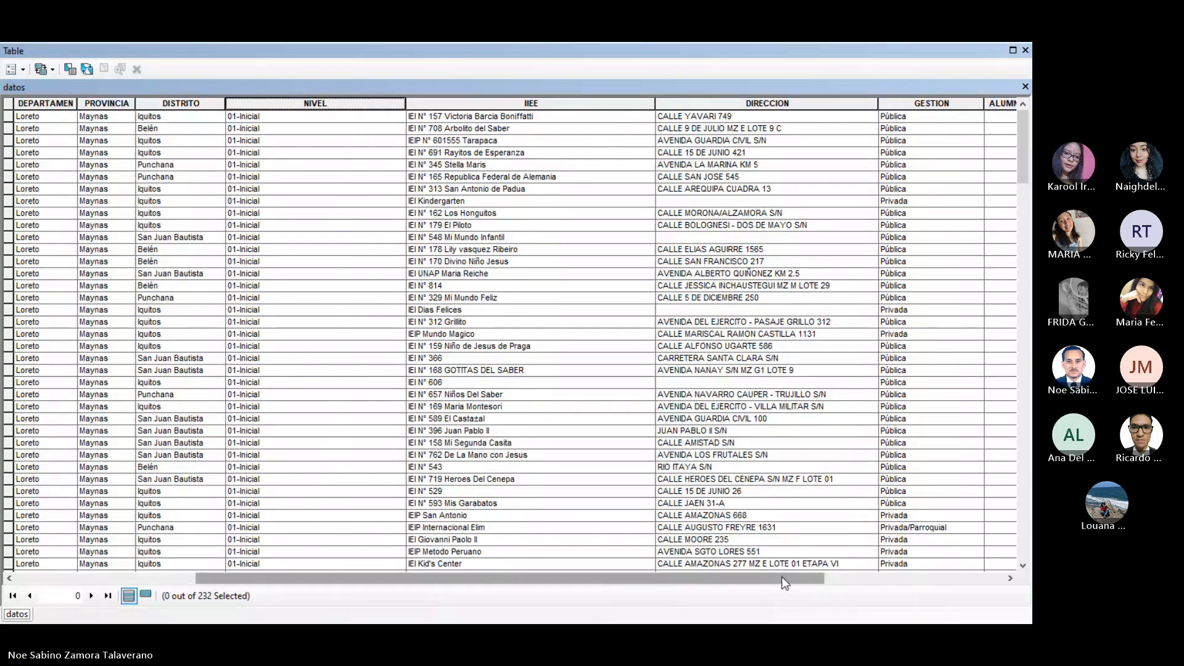
{"action": "left_click_drag", "start_coordinate": [783, 583], "coordinate": [977, 579]}
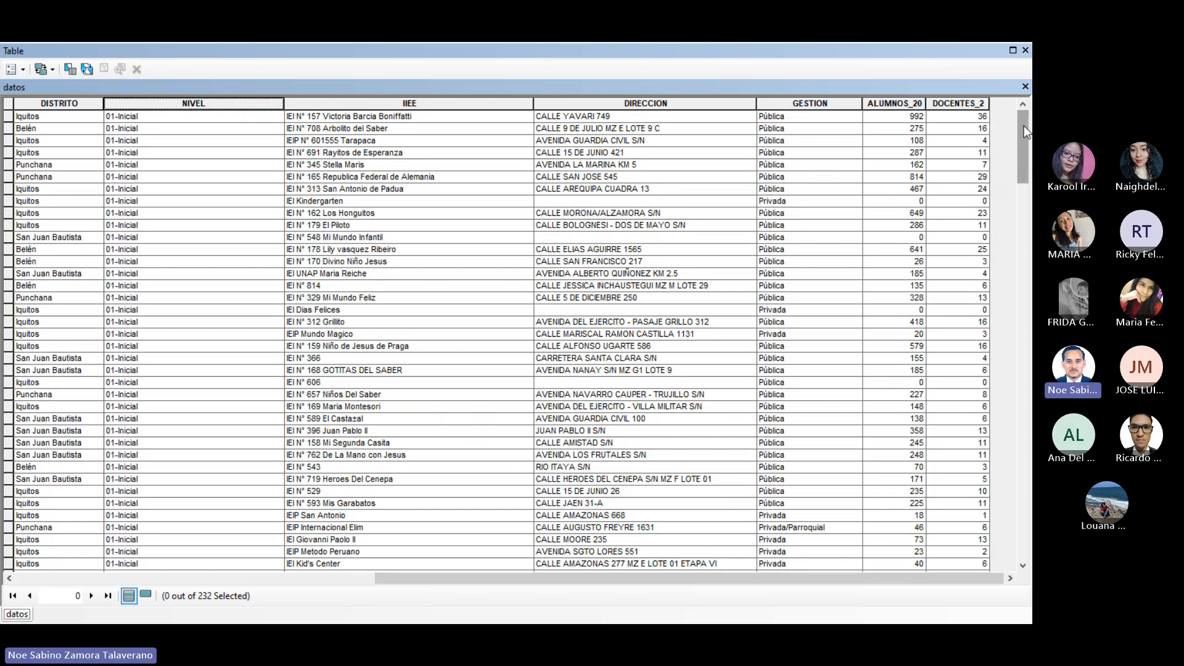
{"action": "mouse_move", "coordinate": [1023, 131]}
{"action": "left_mouse_down"}
{"action": "mouse_move", "coordinate": [1024, 431]}
{"action": "mouse_move", "coordinate": [1024, 126]}
{"action": "left_mouse_up"}
{"action": "left_click", "coordinate": [1026, 50]}
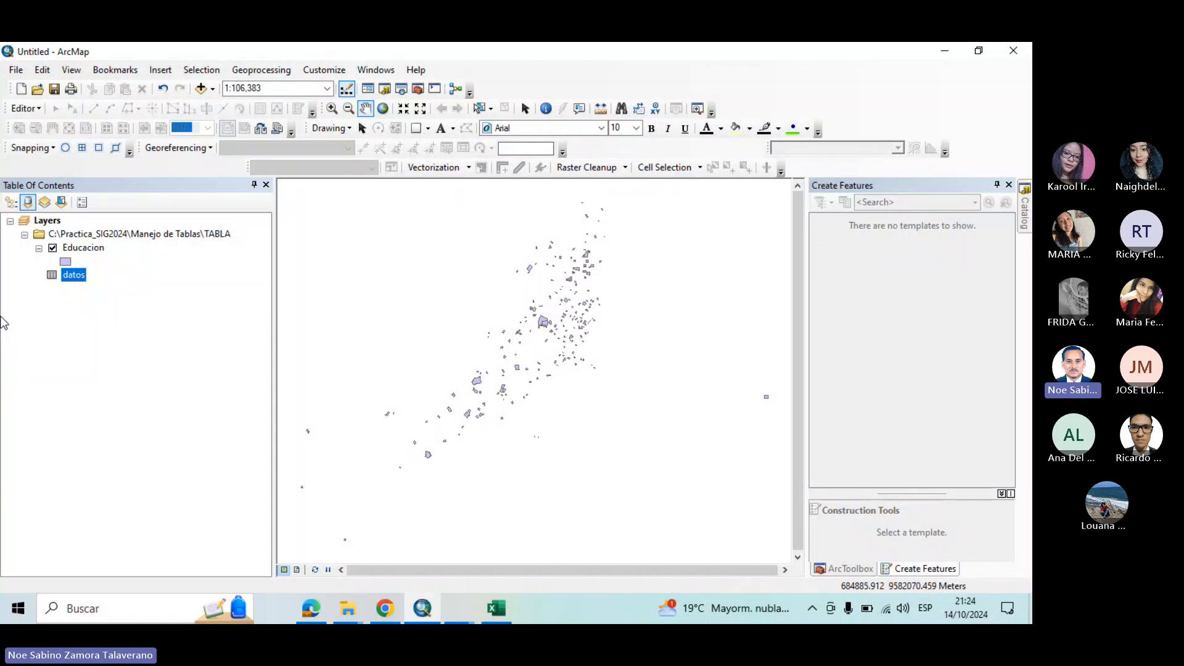
Switch to the practice PDF in Edge and highlight item 1a about the list and number of education centres per district
{"action": "left_click", "coordinate": [313, 606]}
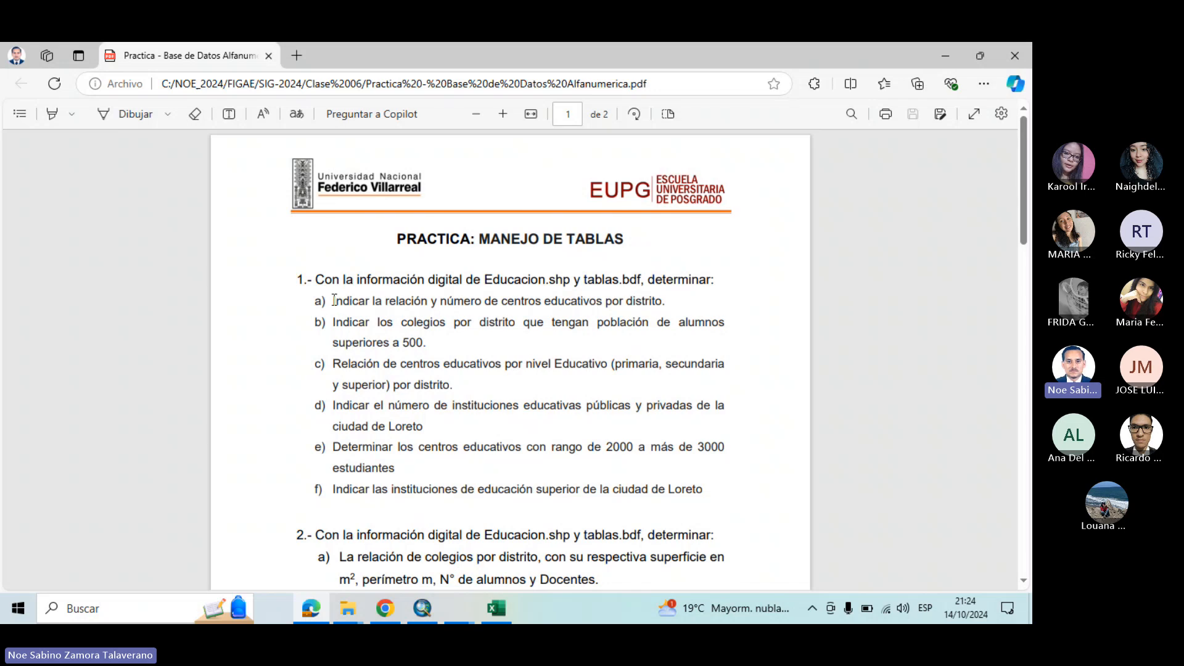
{"action": "left_click_drag", "start_coordinate": [333, 300], "coordinate": [692, 305]}
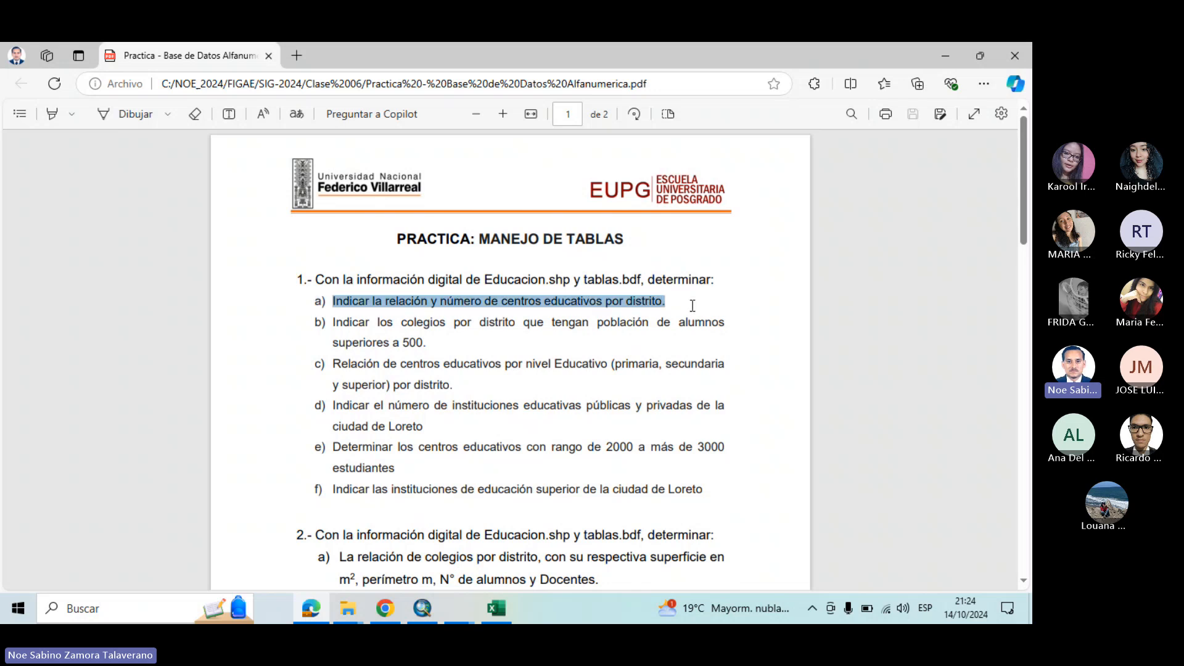
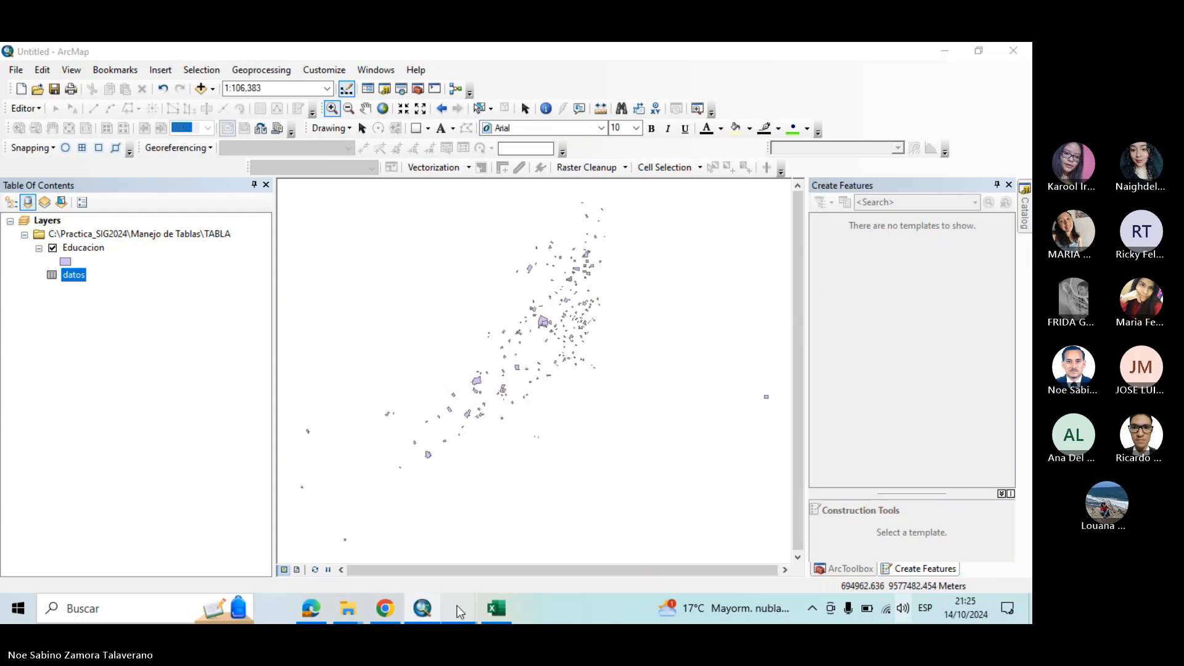
Switch to the Teams meeting and dismiss the recording and spoken-language notifications
{"action": "mouse_move", "coordinate": [460, 609]}
{"action": "left_click", "coordinate": [451, 579]}
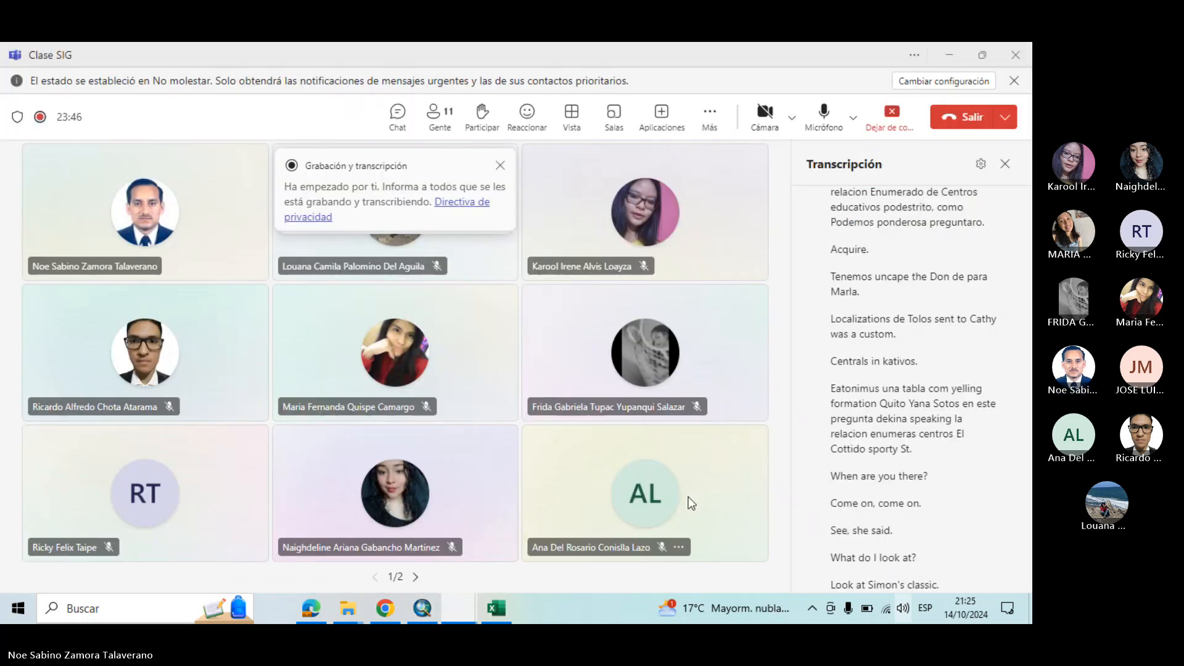
{"action": "left_click", "coordinate": [499, 166]}
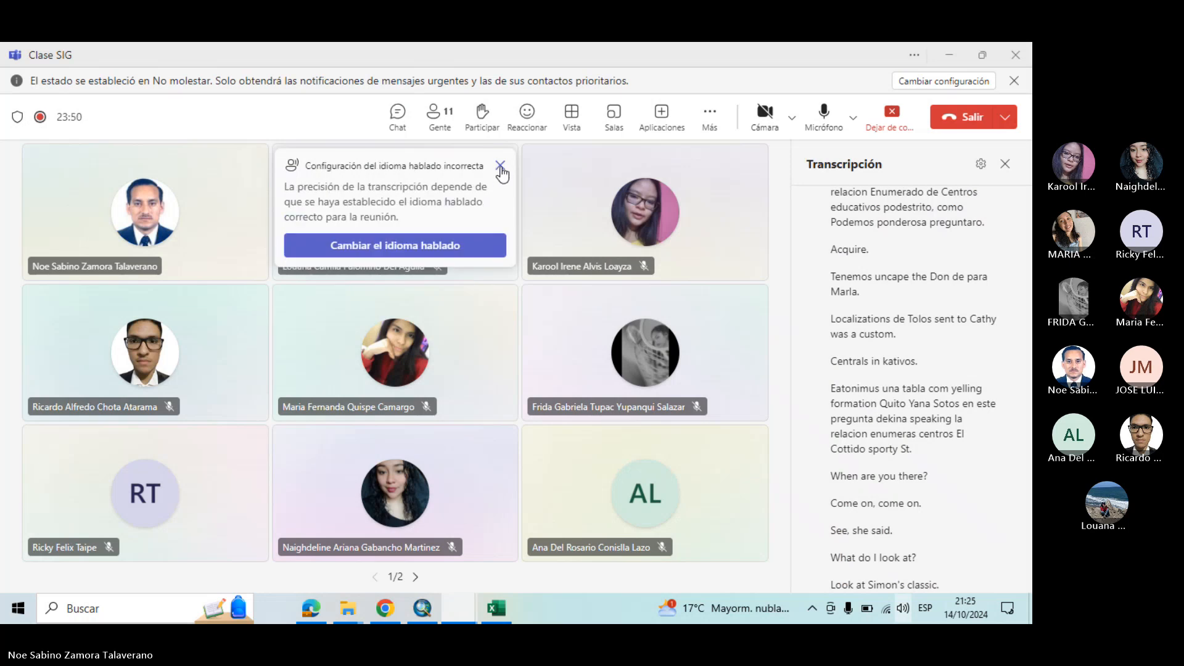
{"action": "left_click", "coordinate": [500, 166]}
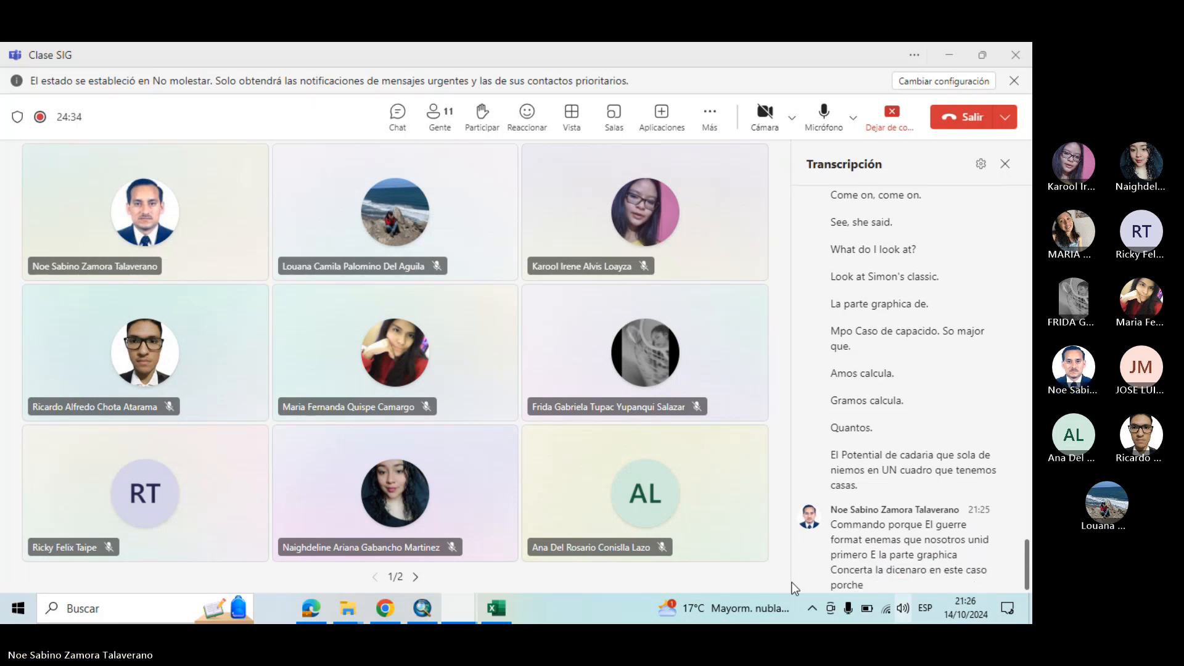
Switch to ArcMap, open the Educacion layer's attribute table to examine its fields, and close it
{"action": "left_click", "coordinate": [423, 607]}
{"action": "left_click", "coordinate": [86, 247]}
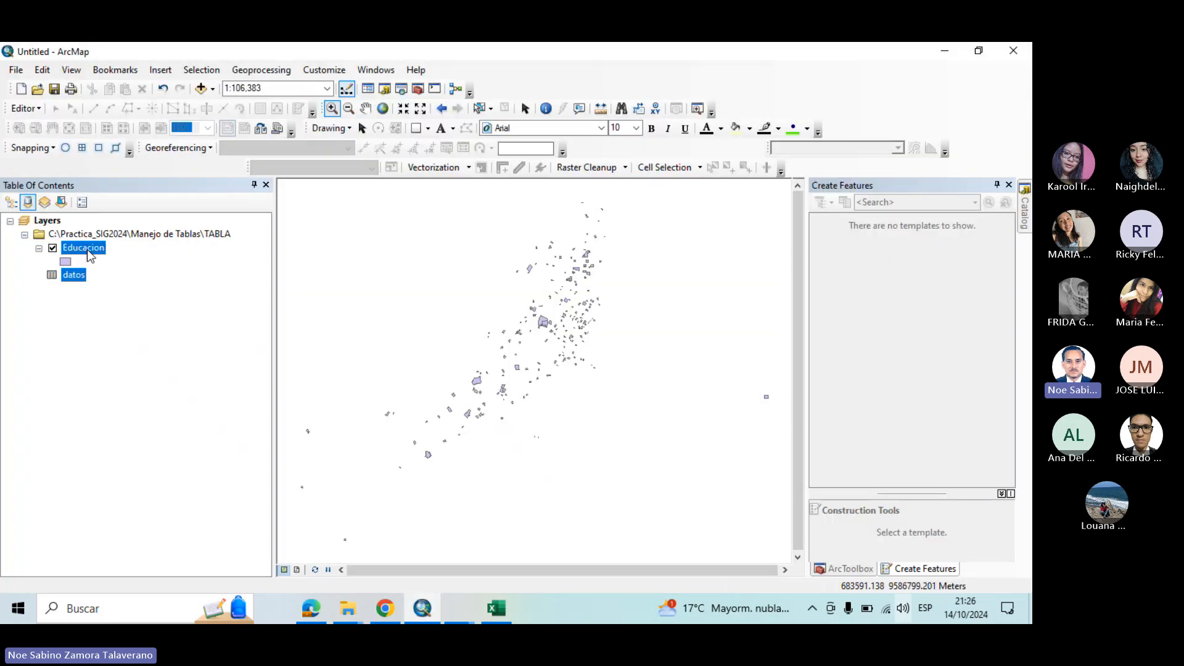
{"action": "right_click", "coordinate": [91, 248]}
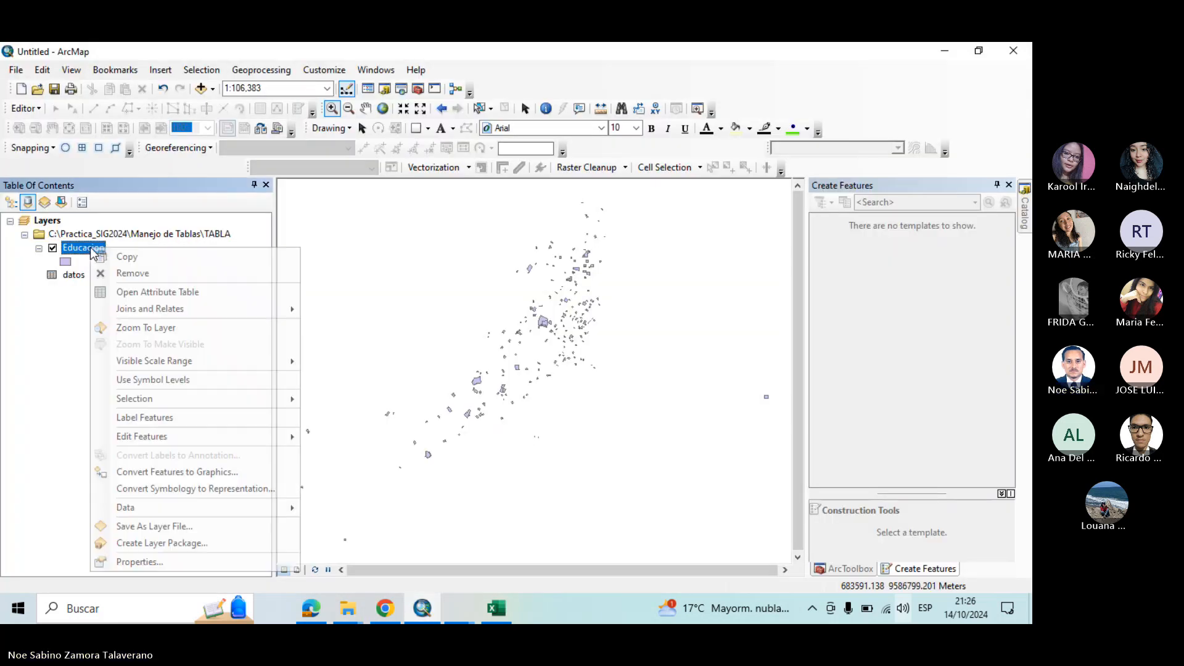
{"action": "left_click", "coordinate": [198, 292]}
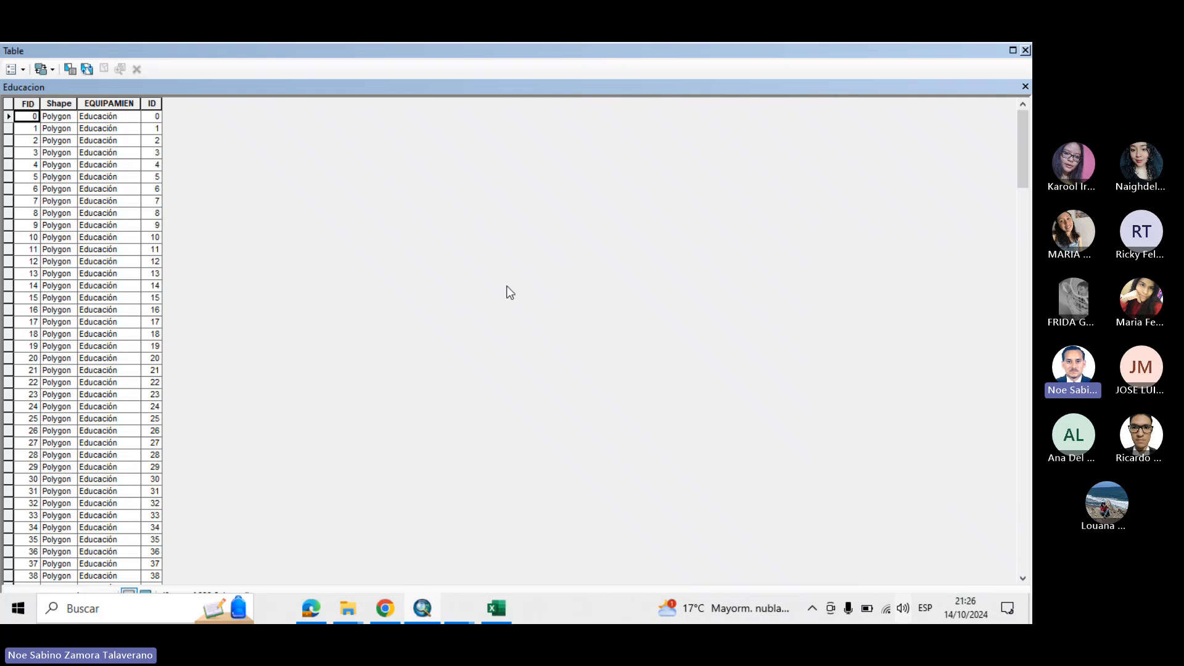
{"action": "left_click", "coordinate": [1024, 50]}
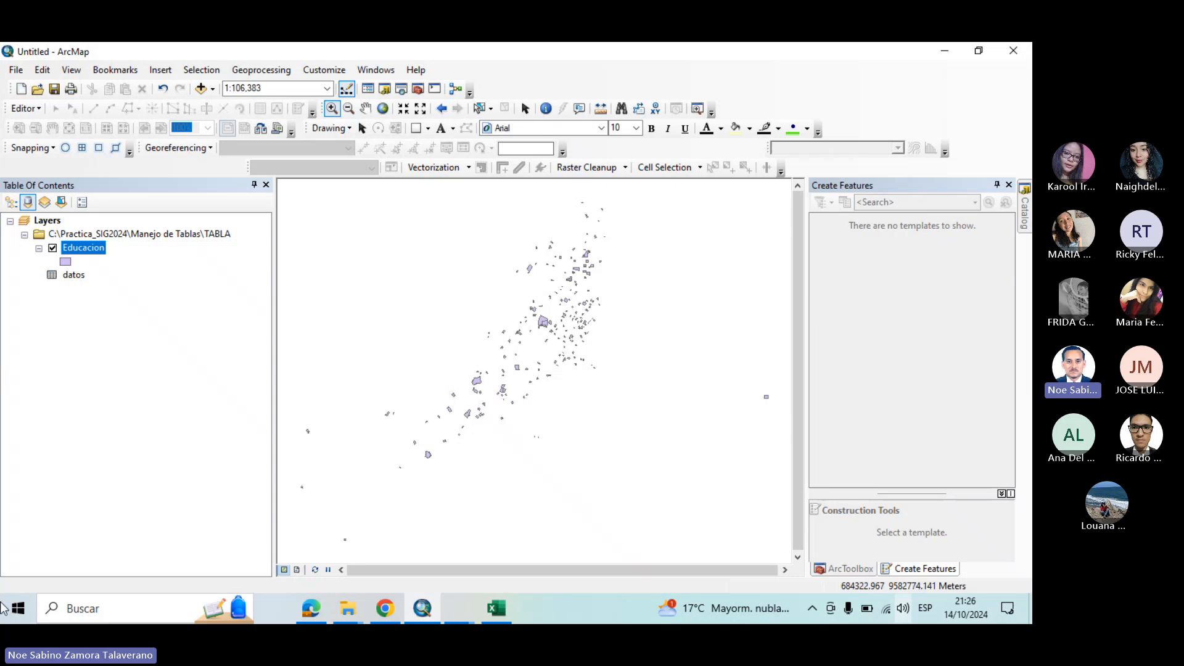
Identify one of the large Educacion polygons in the northern part of the map to read its attributes, then close the results
{"action": "left_click", "coordinate": [331, 109]}
{"action": "left_click_drag", "start_coordinate": [497, 214], "coordinate": [631, 361]}
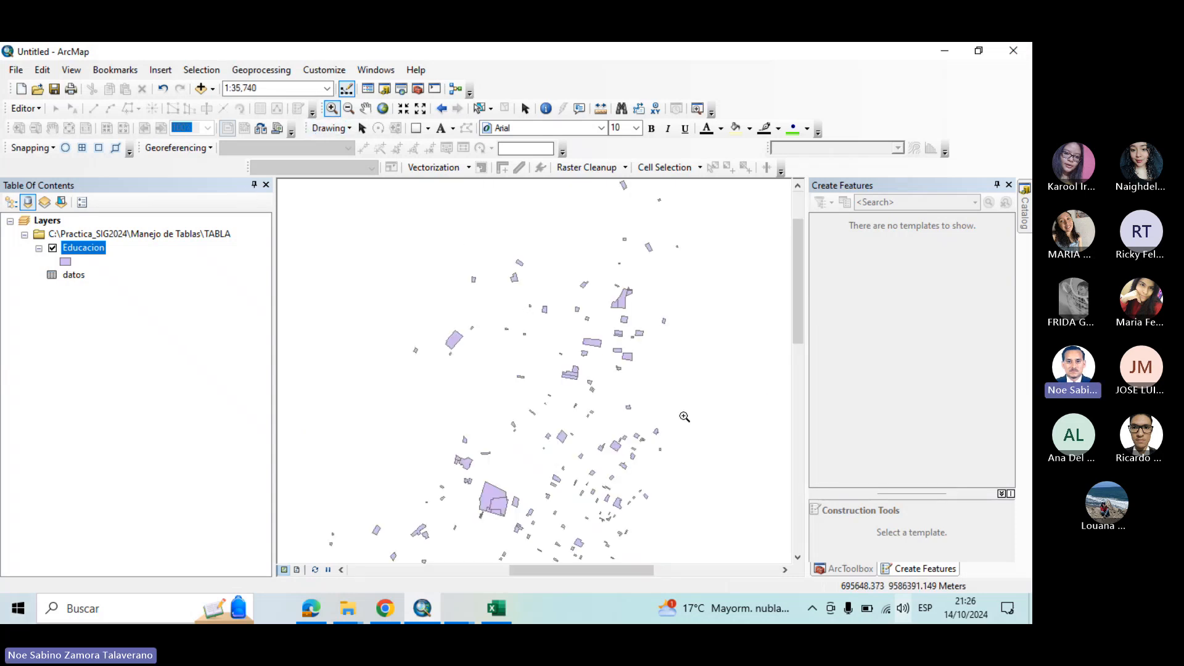
{"action": "left_click_drag", "start_coordinate": [331, 261], "coordinate": [705, 552]}
{"action": "left_click_drag", "start_coordinate": [538, 266], "coordinate": [719, 502]}
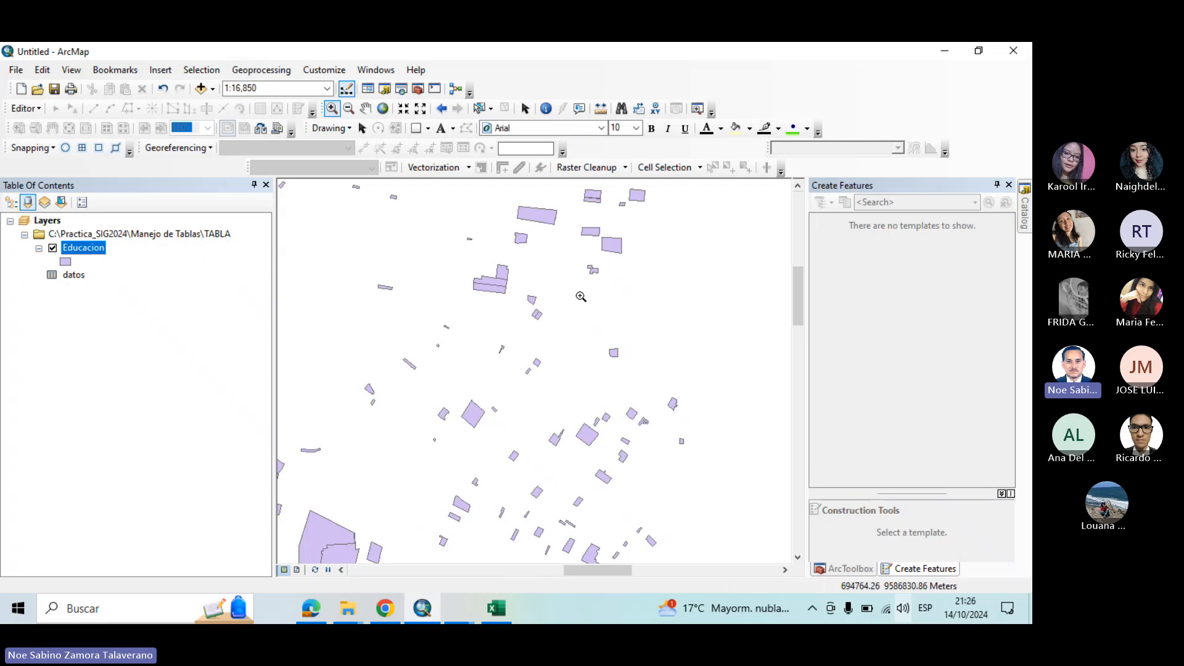
{"action": "left_click", "coordinate": [546, 110]}
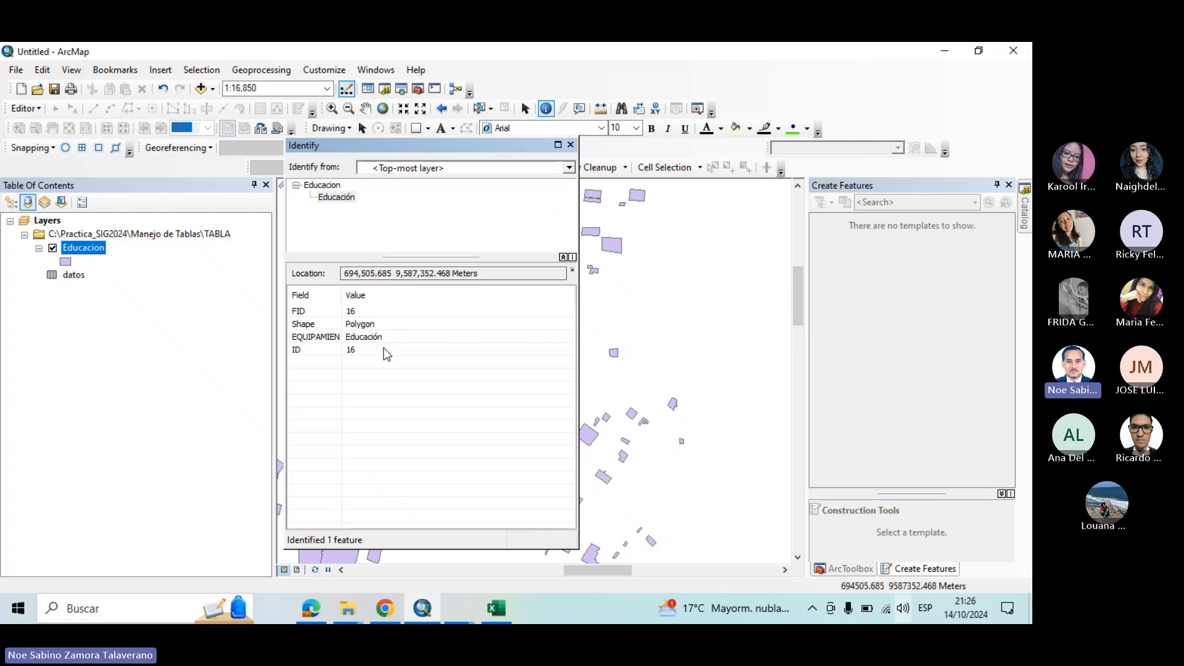
{"action": "left_click", "coordinate": [570, 146]}
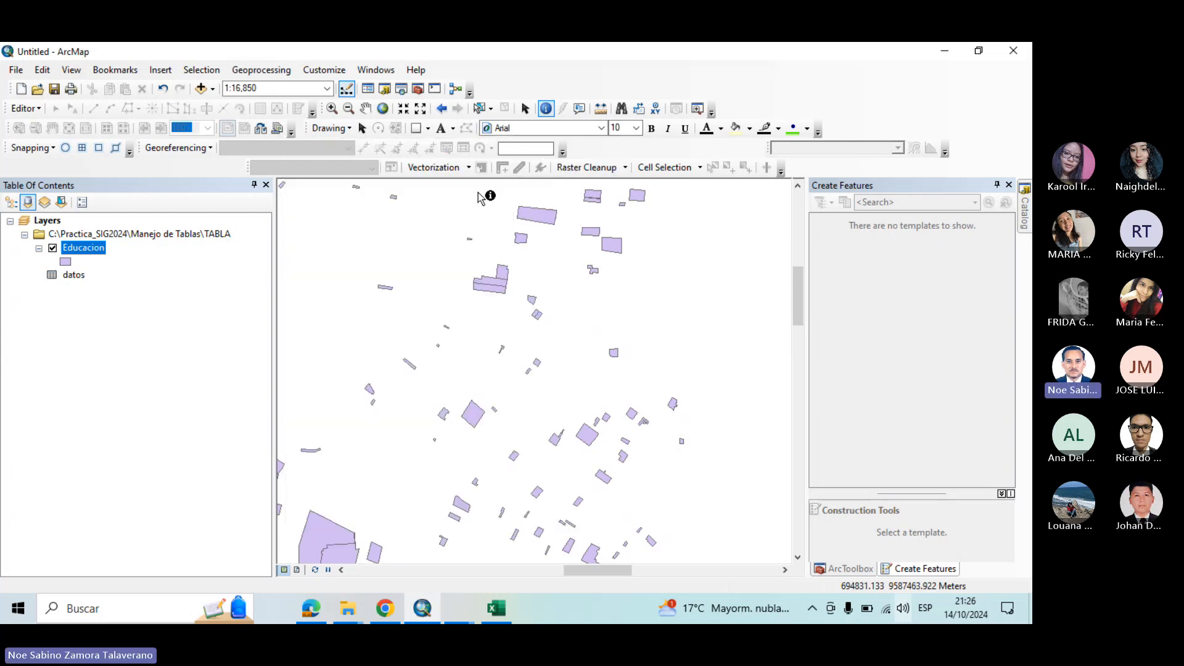
Add a Double field named Area_m2 with precision 12 and scale 2 to the Educacion attribute table
{"action": "right_click", "coordinate": [92, 253]}
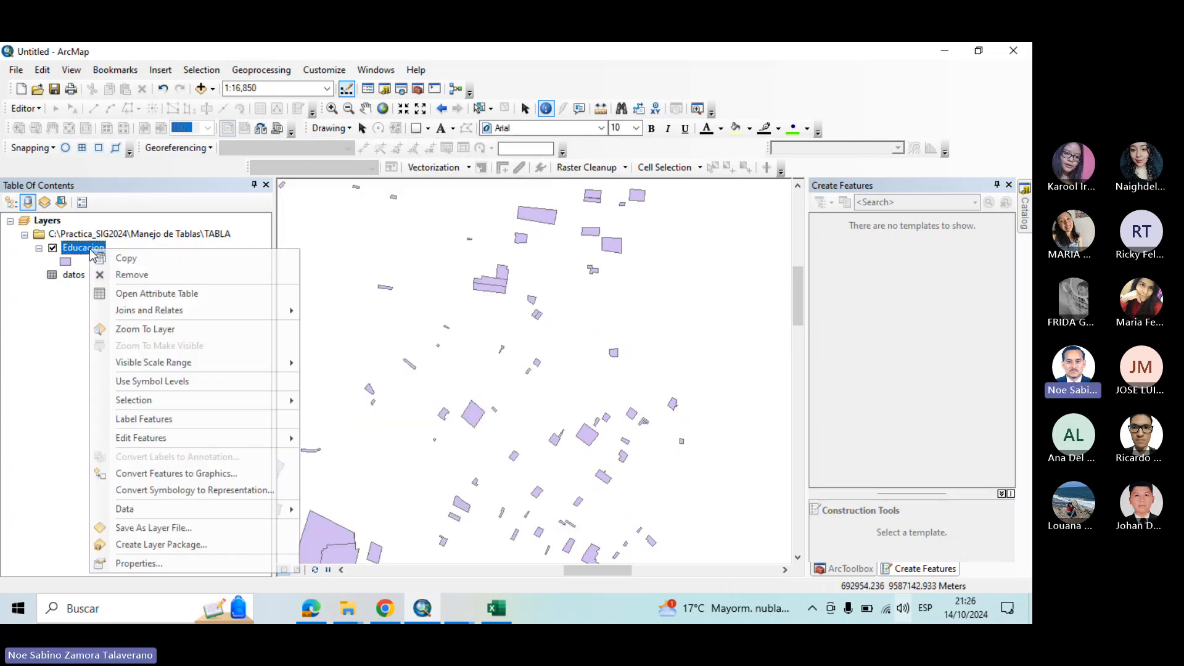
{"action": "left_click", "coordinate": [178, 294]}
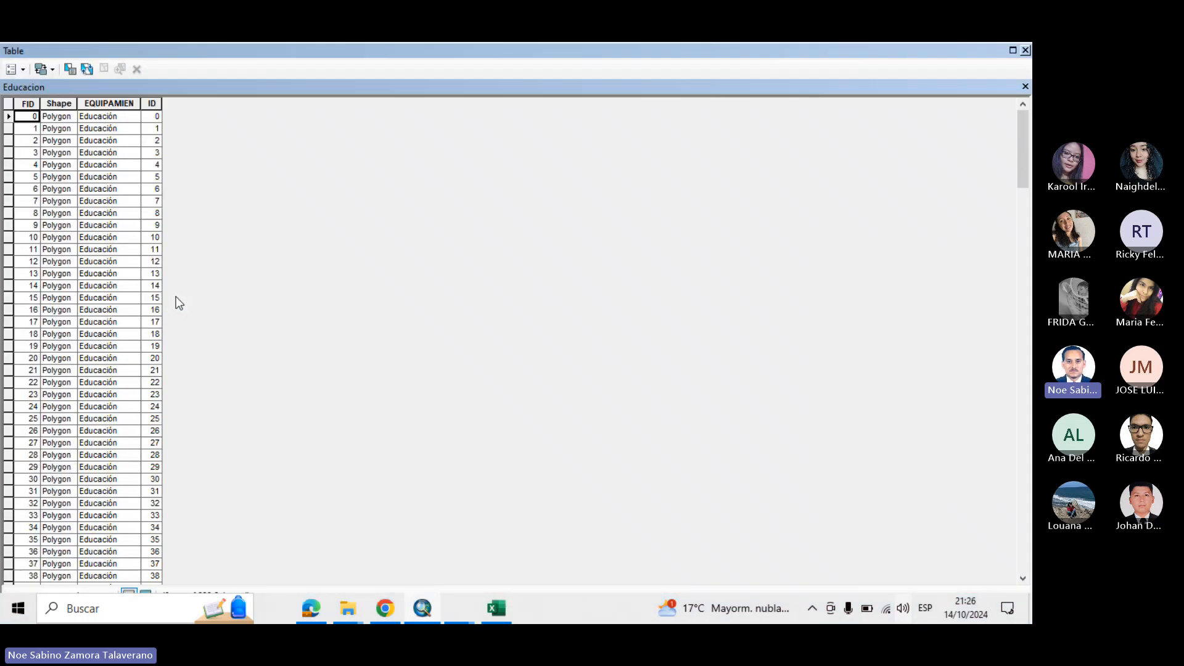
{"action": "left_click", "coordinate": [12, 69]}
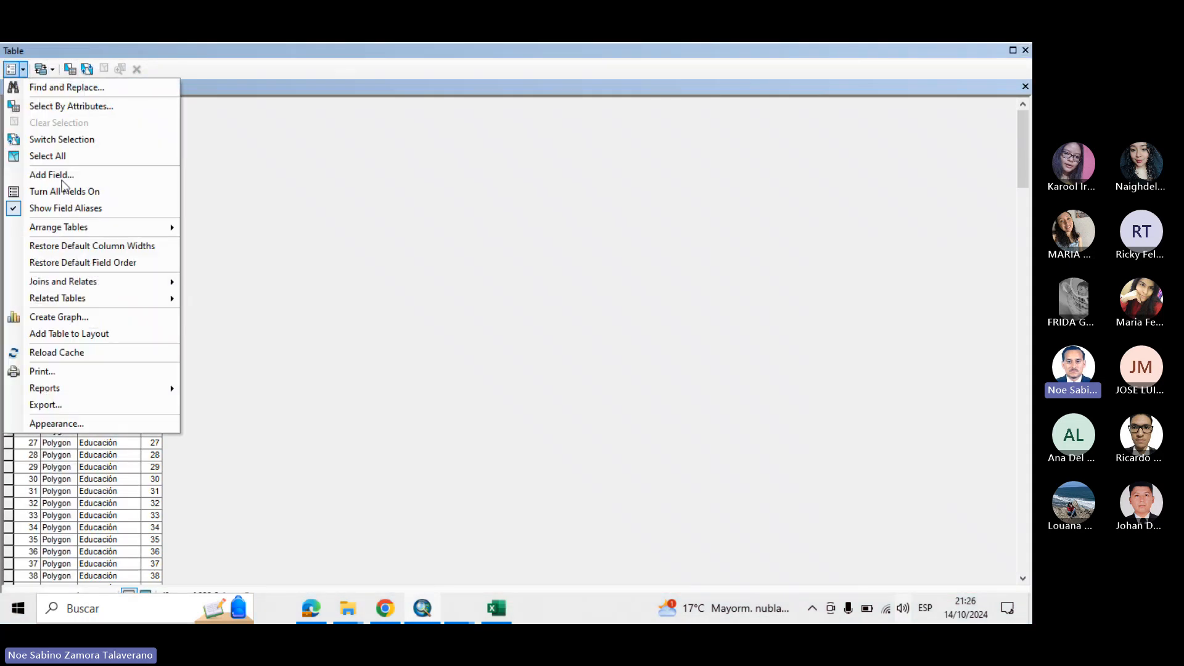
{"action": "left_click", "coordinate": [69, 177]}
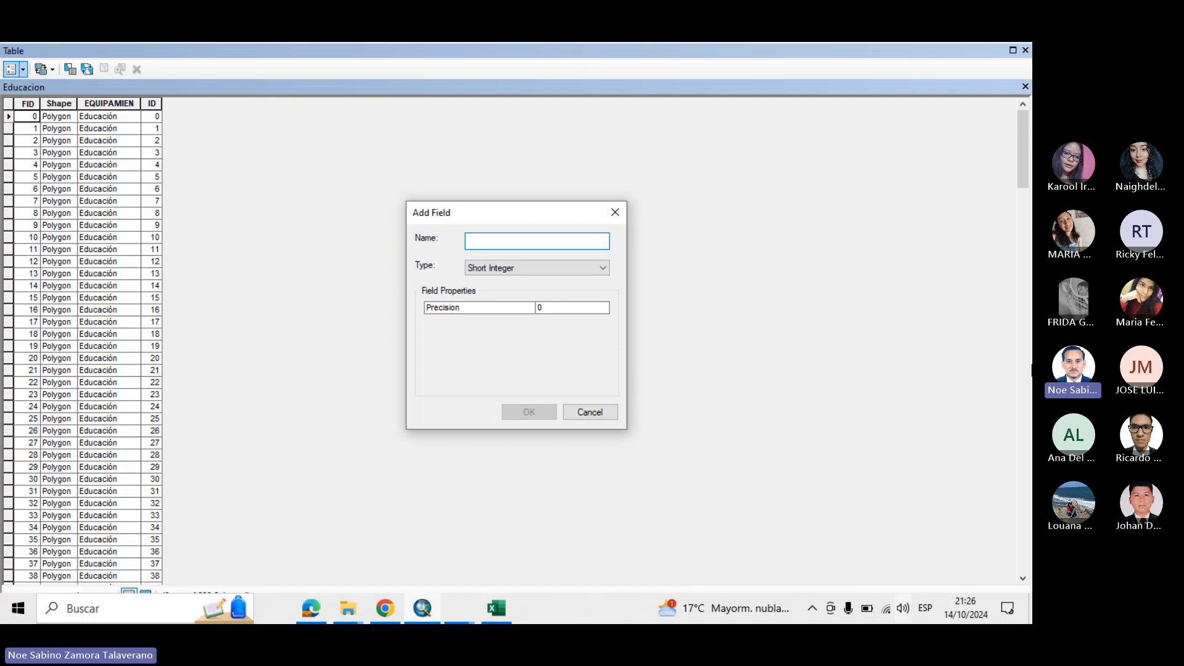
{"action": "type", "text": "Area_m2"}
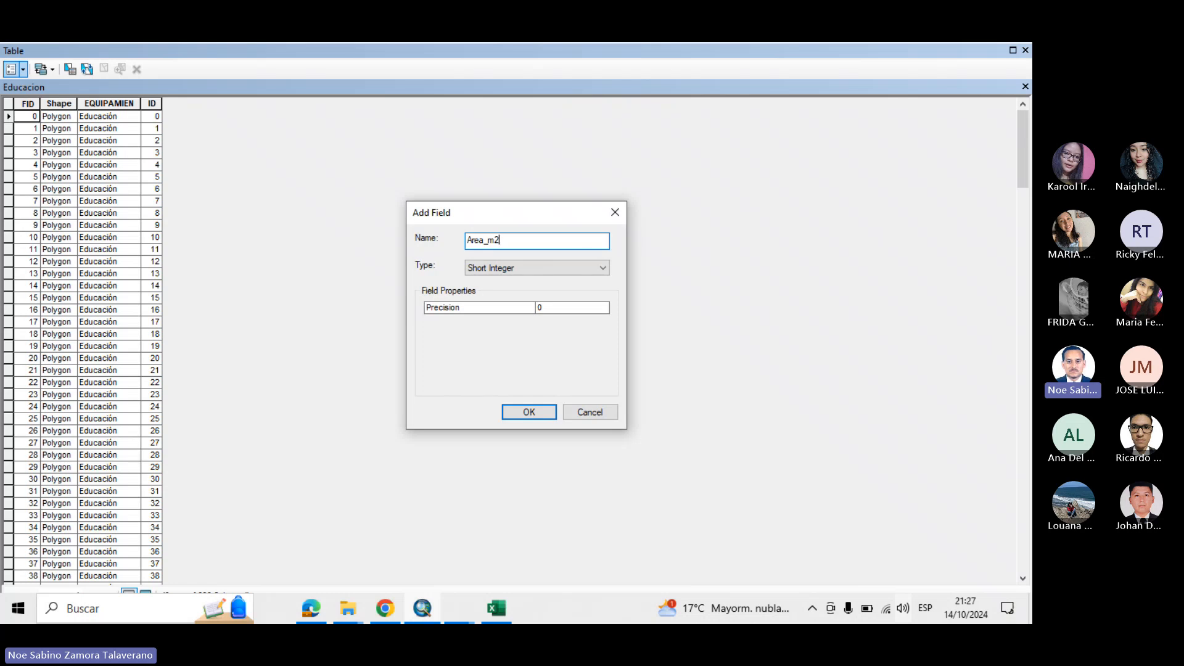
{"action": "left_click", "coordinate": [590, 269]}
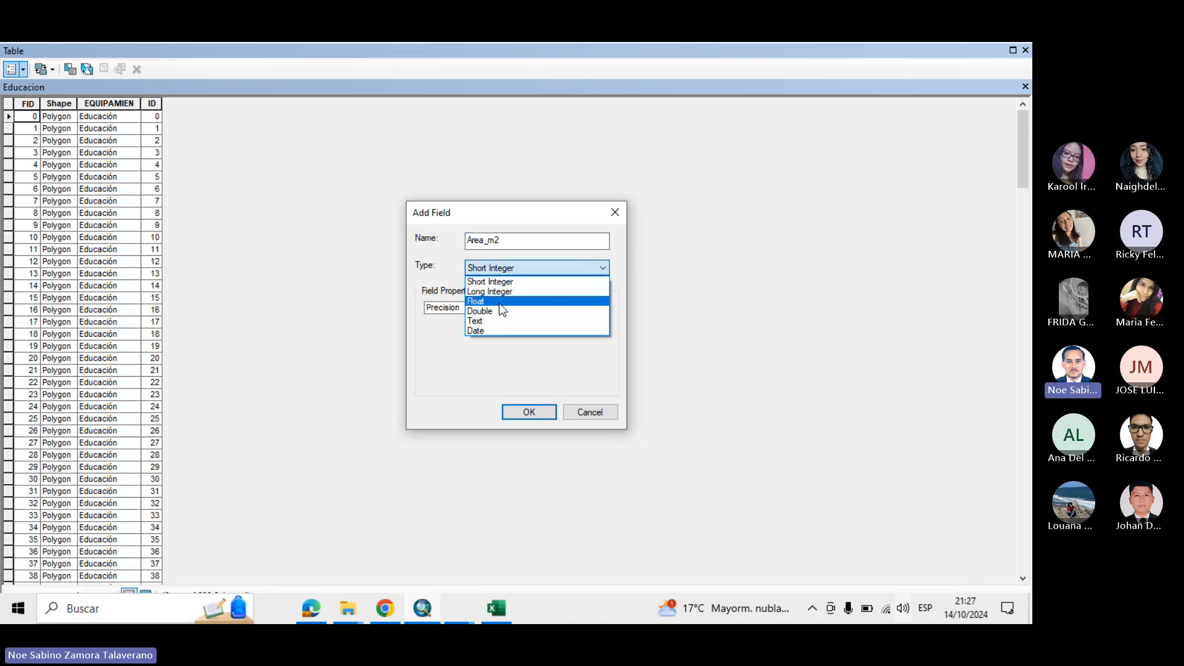
{"action": "left_click", "coordinate": [498, 309]}
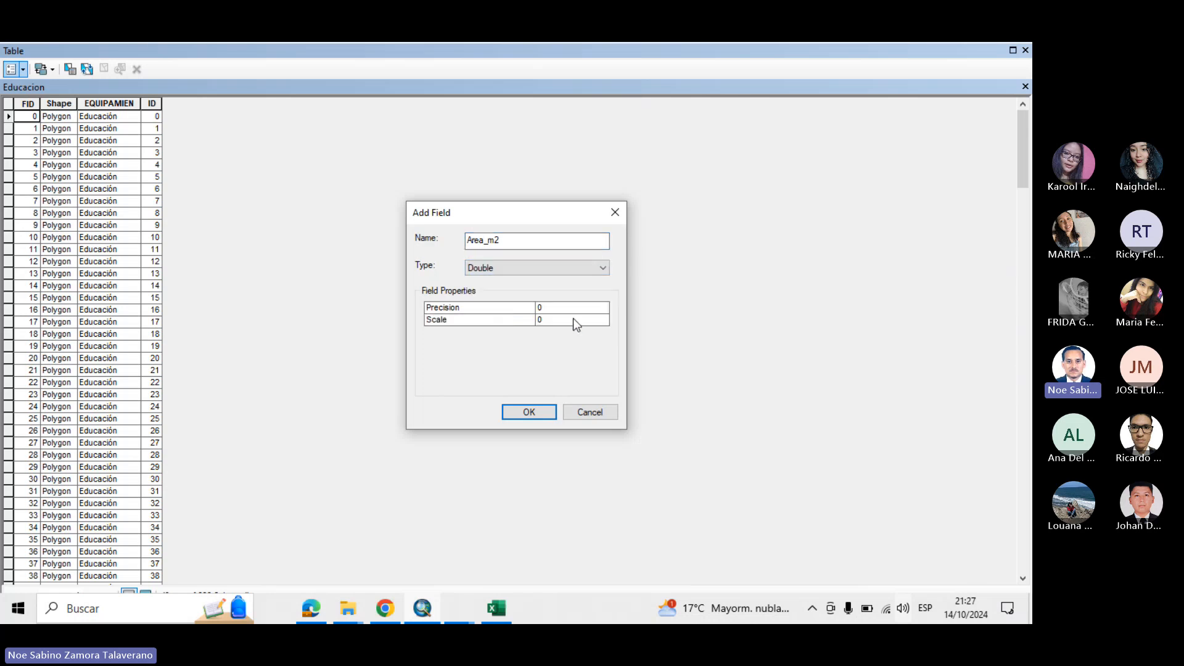
{"action": "left_click", "coordinate": [552, 308]}
{"action": "type", "text": "12"}
{"action": "left_click", "coordinate": [542, 320]}
{"action": "type", "text": "2"}
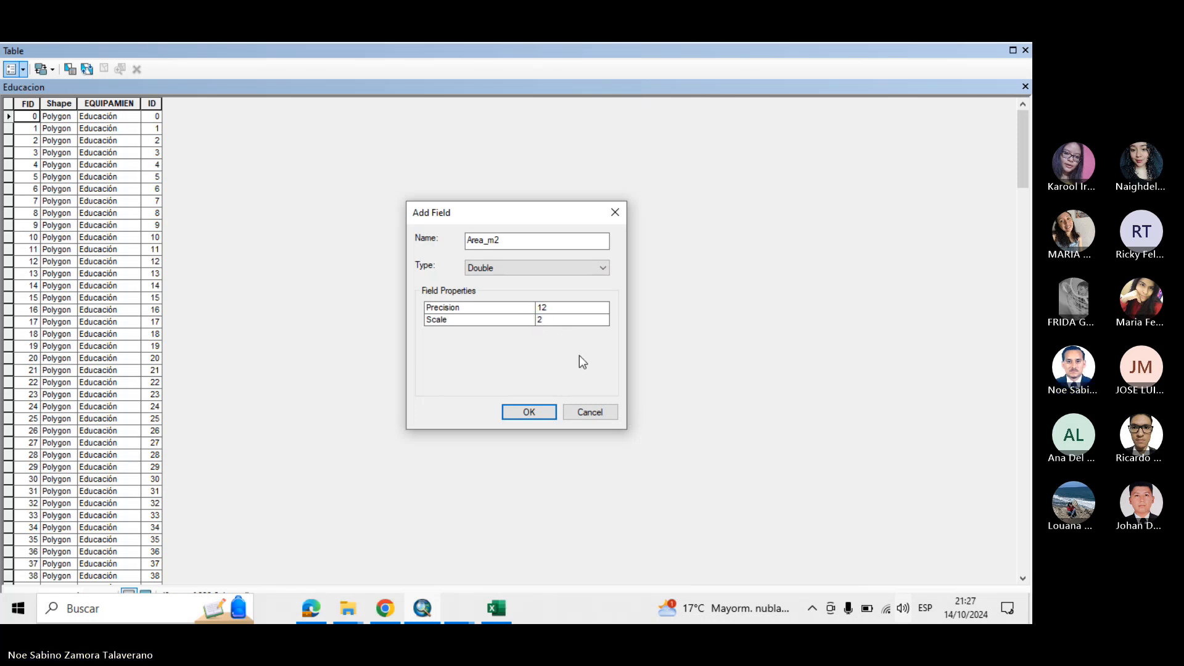
{"action": "left_click", "coordinate": [530, 410]}
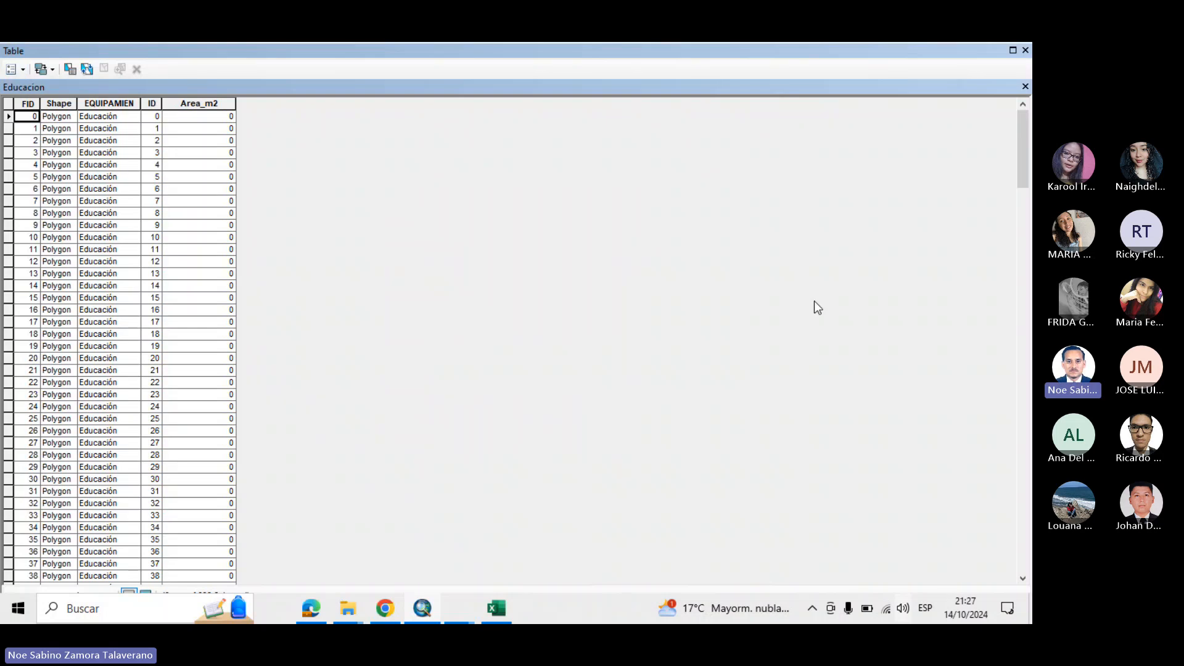
Calculate each polygon's area in square meters into Area_m2, using the data source's coordinate system, WGS 1984 UTM Zone 18S
{"action": "right_click", "coordinate": [200, 106]}
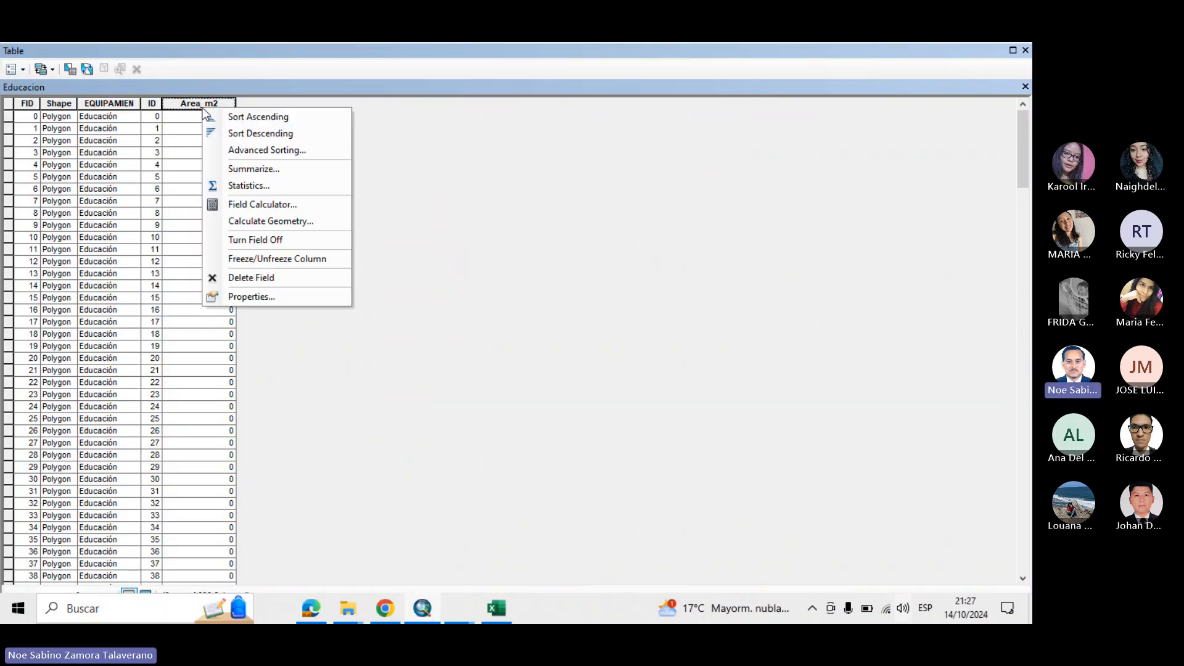
{"action": "left_click", "coordinate": [276, 224]}
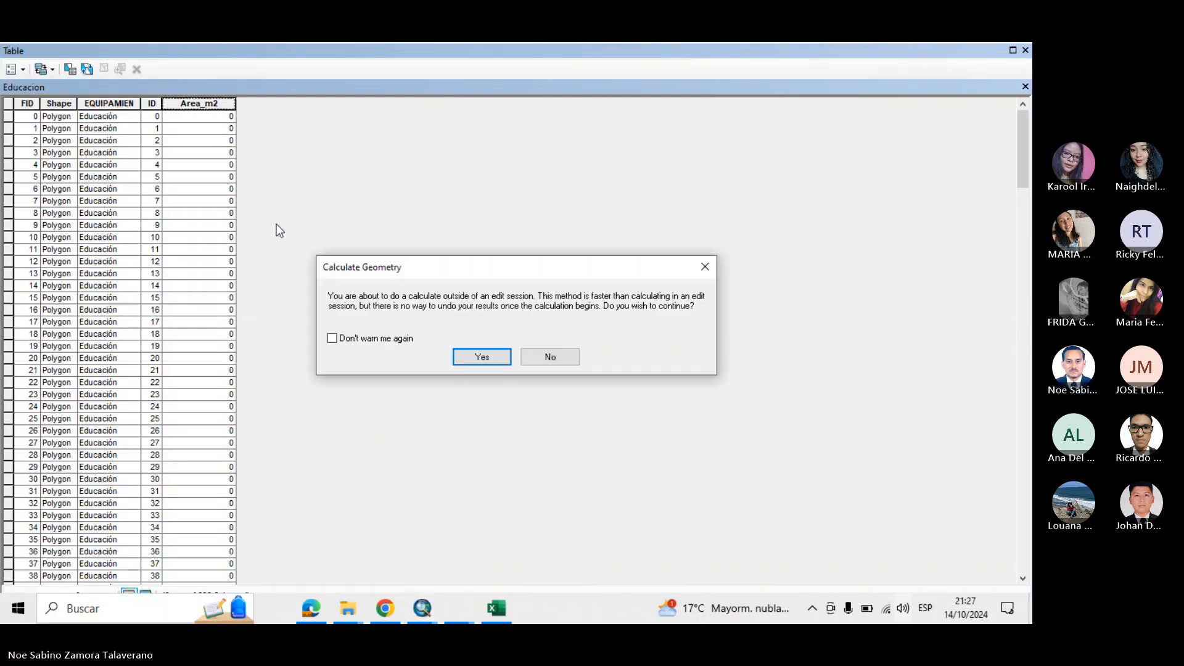
{"action": "left_click", "coordinate": [479, 348]}
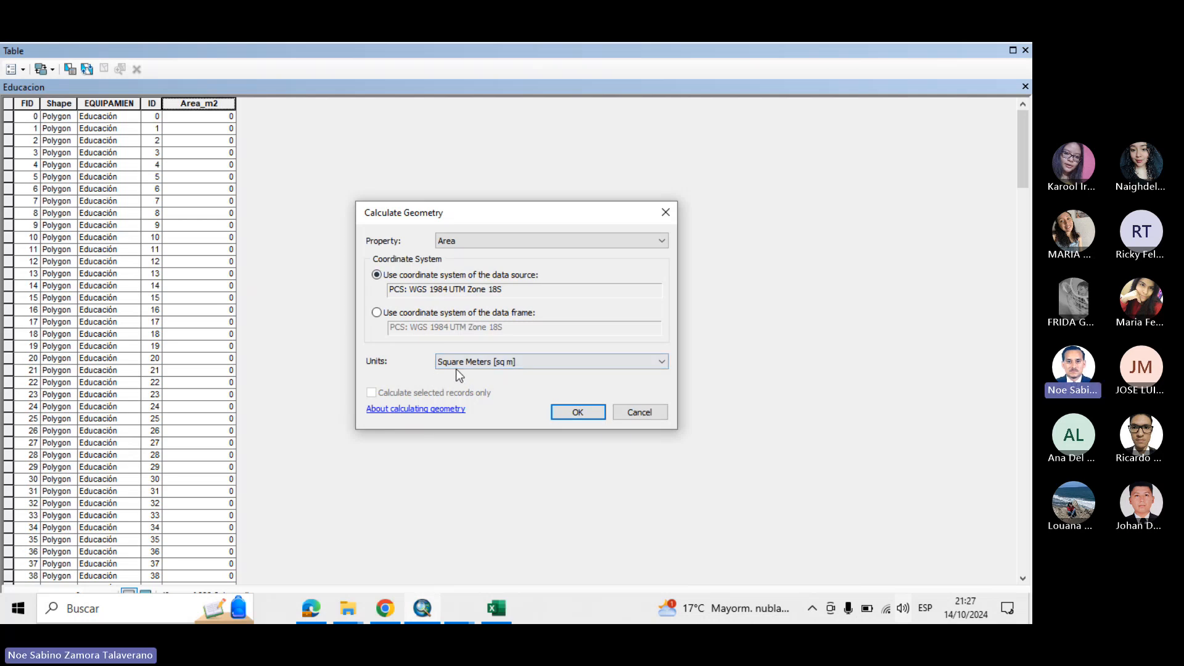
{"action": "left_click", "coordinate": [586, 411]}
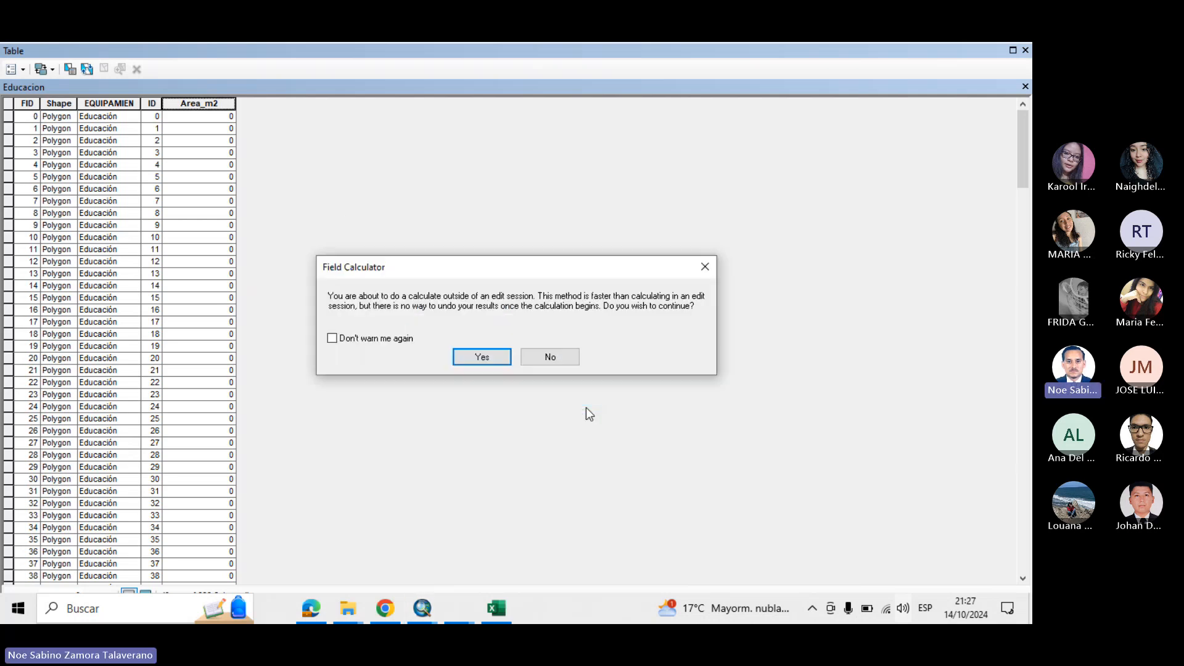
{"action": "left_click", "coordinate": [487, 358]}
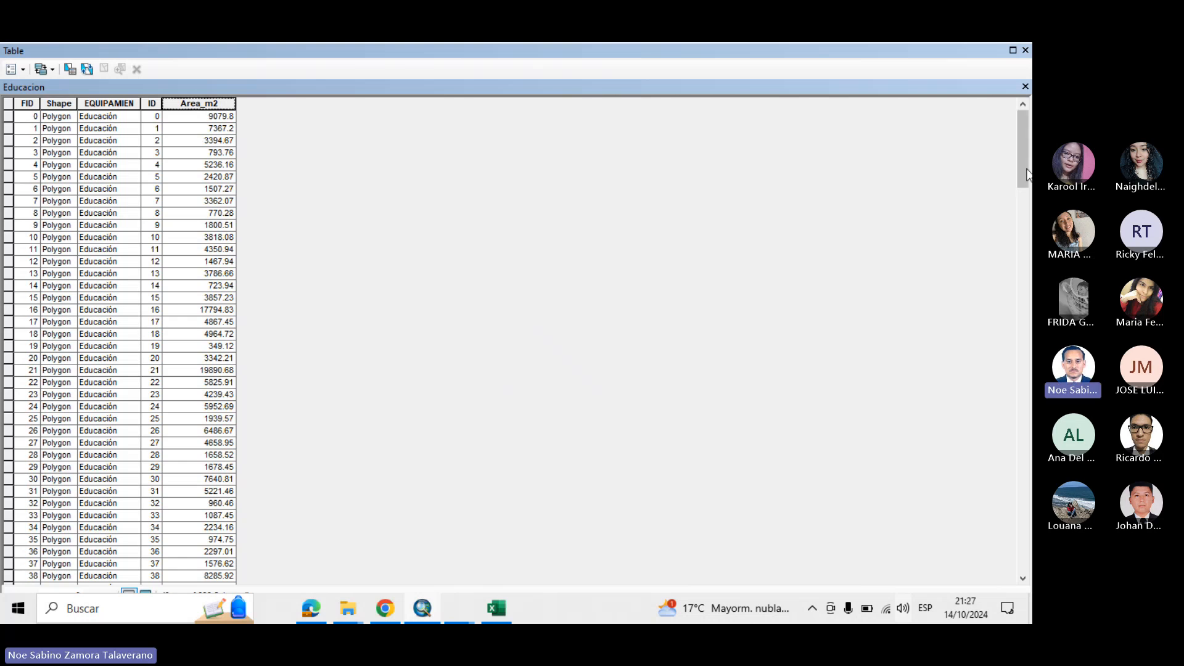
{"action": "left_click_drag", "start_coordinate": [1023, 165], "coordinate": [1026, 129]}
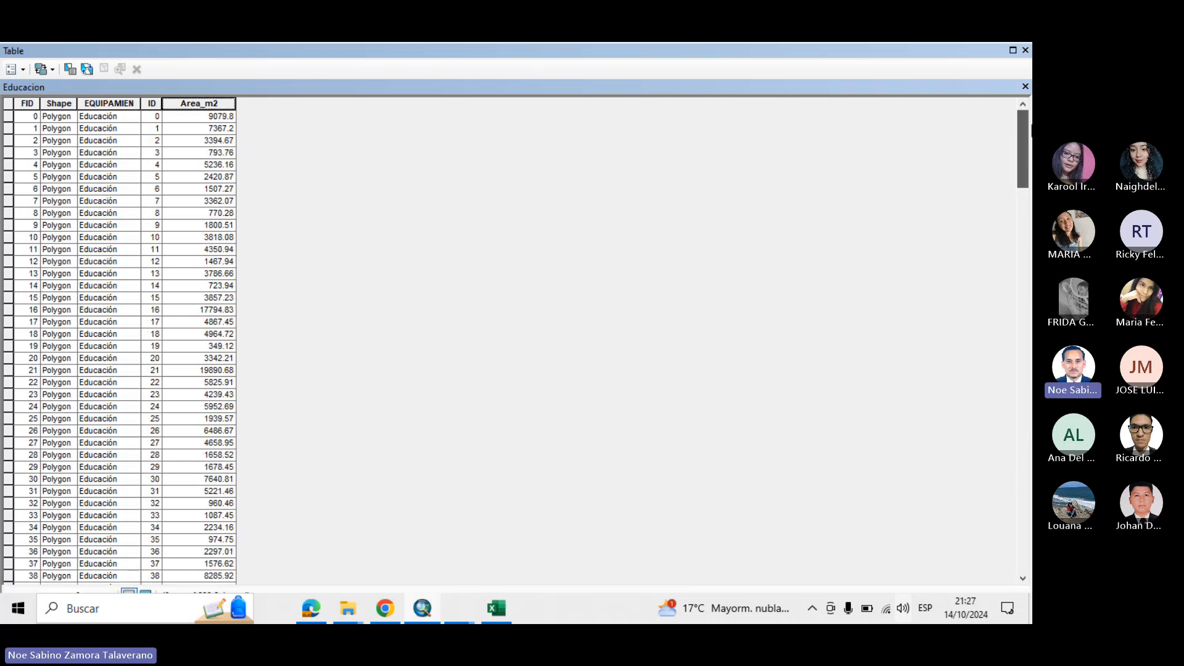
Sort the Educacion table by Area_m2 in ascending order, select the record with the largest area, and close the table
{"action": "right_click", "coordinate": [217, 102]}
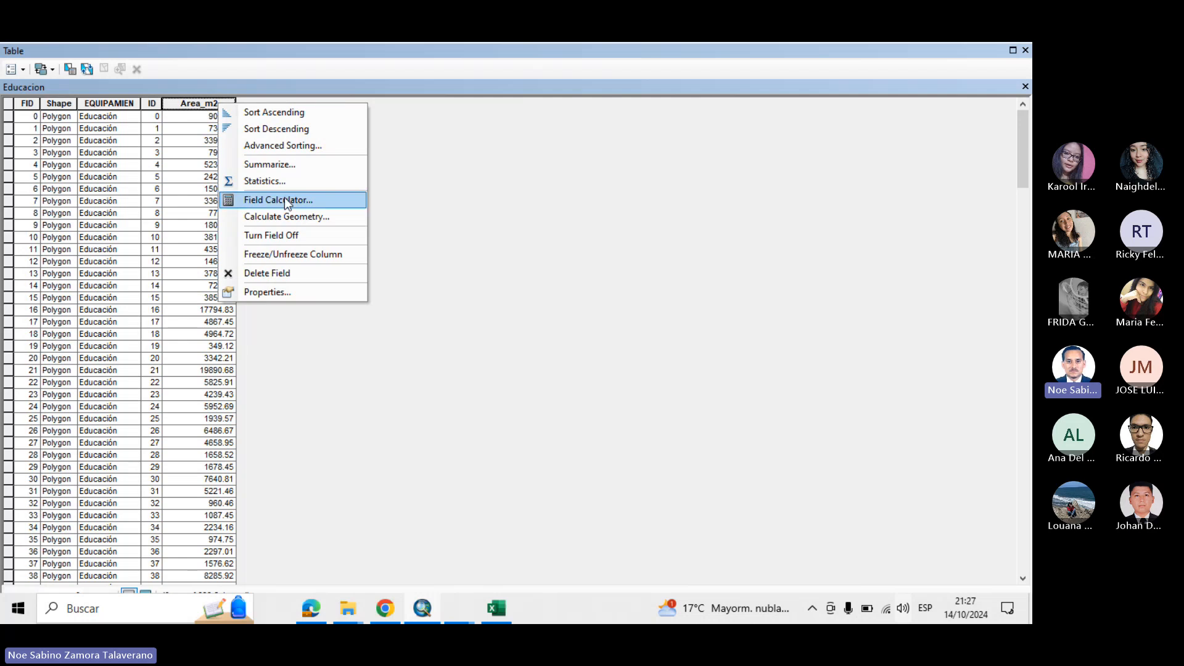
{"action": "left_click", "coordinate": [287, 112]}
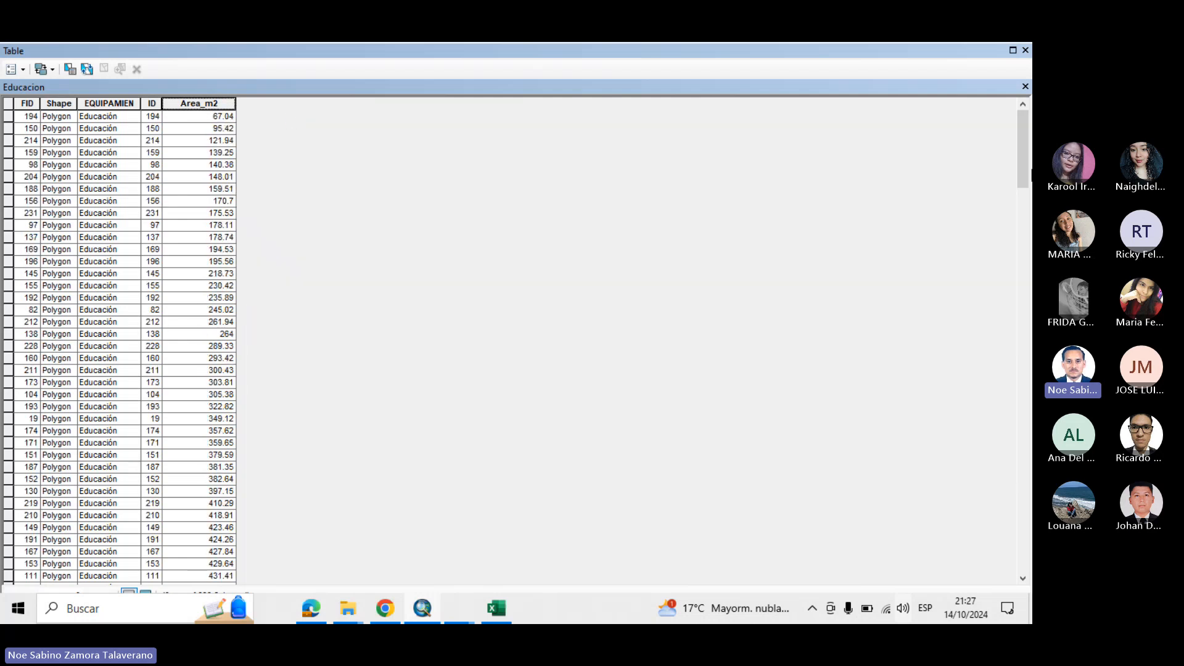
{"action": "left_click_drag", "start_coordinate": [1029, 116], "coordinate": [1019, 530]}
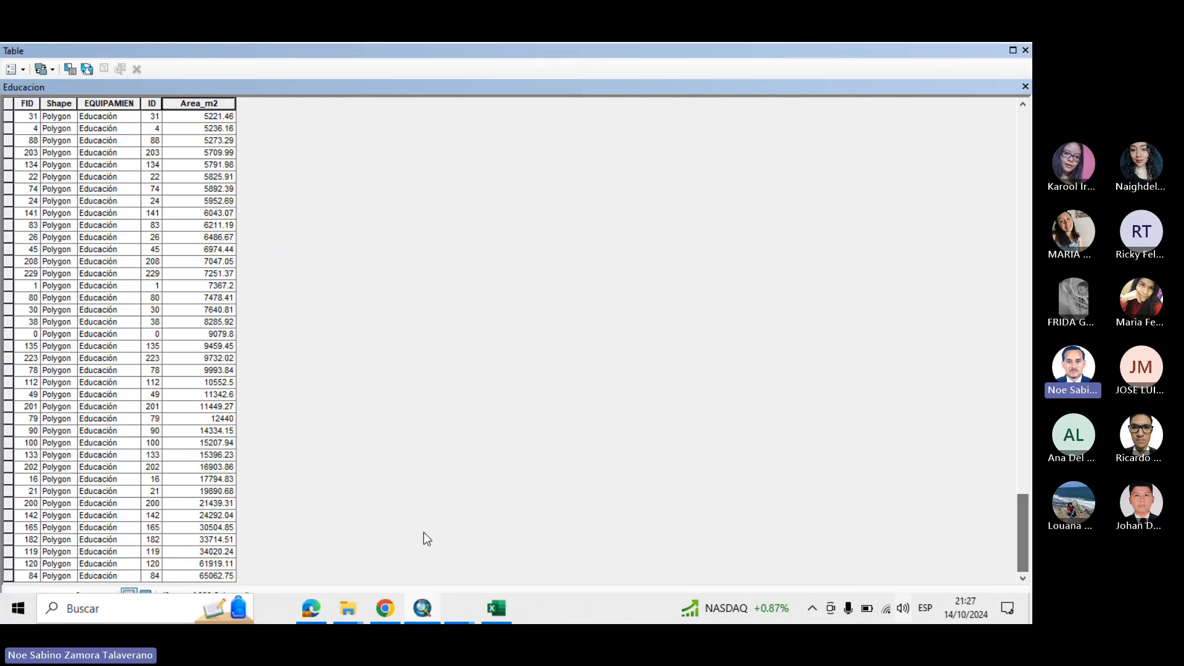
{"action": "left_click", "coordinate": [9, 576]}
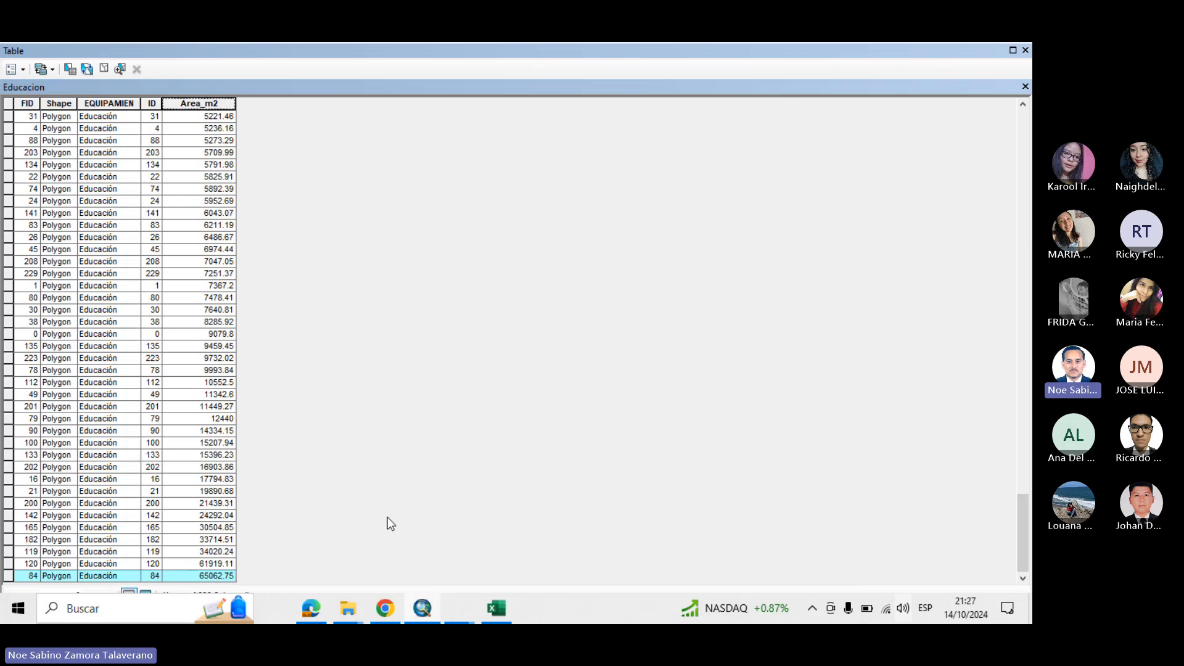
{"action": "left_click", "coordinate": [1025, 49]}
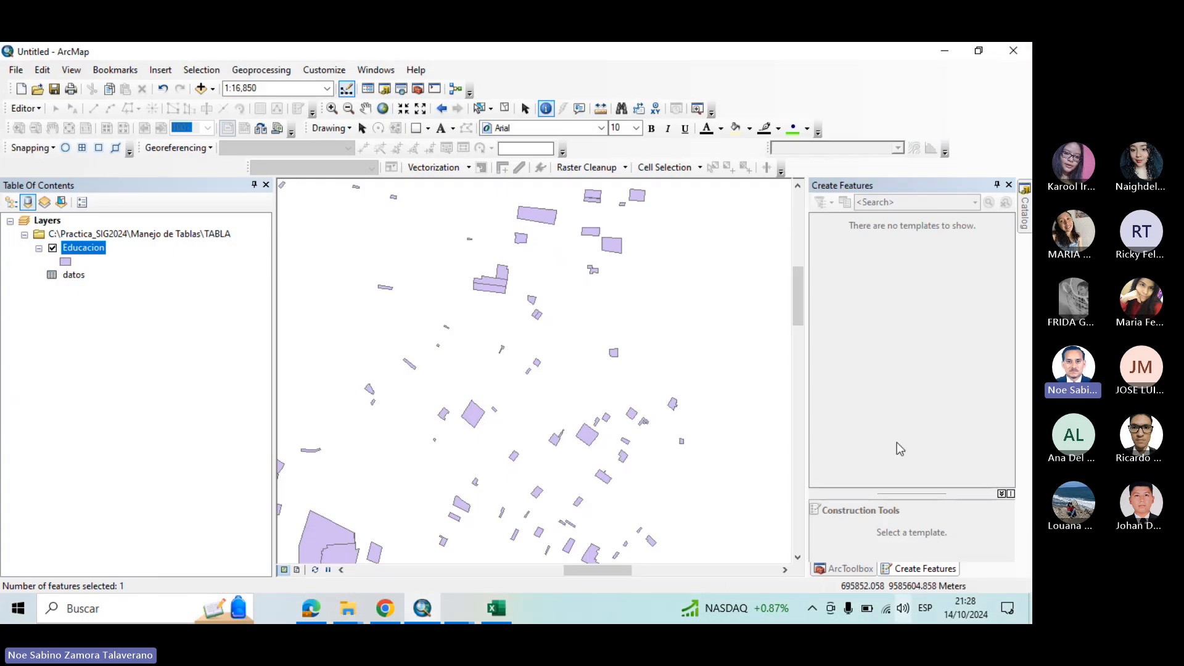
Locate the selected largest Educacion polygon on the map, identify it to read its attributes, and close the results
{"action": "right_click", "coordinate": [91, 251]}
{"action": "left_click", "coordinate": [174, 328]}
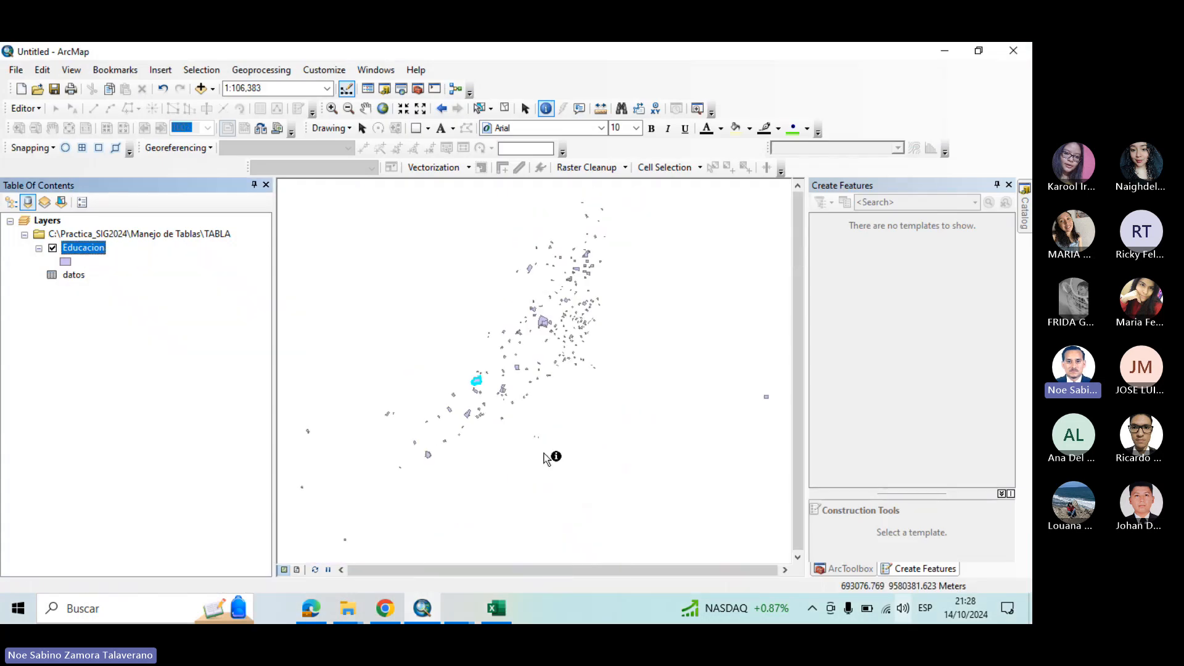
{"action": "left_click", "coordinate": [333, 111]}
{"action": "left_click_drag", "start_coordinate": [438, 343], "coordinate": [519, 431]}
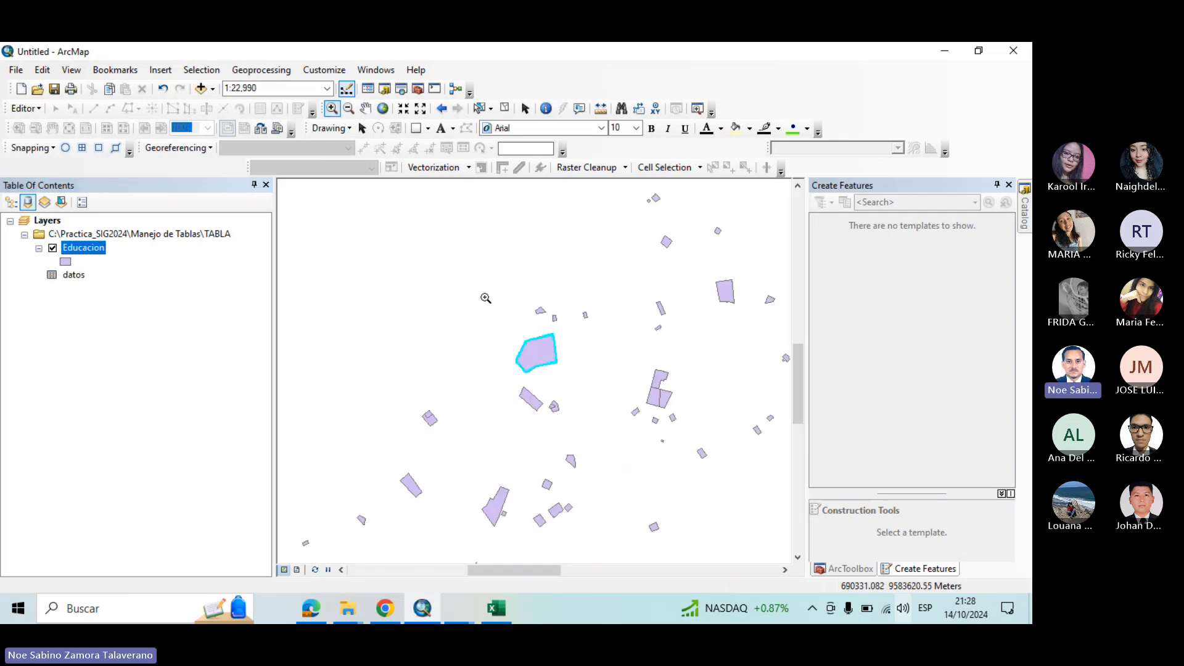
{"action": "left_click_drag", "start_coordinate": [485, 298], "coordinate": [617, 448]}
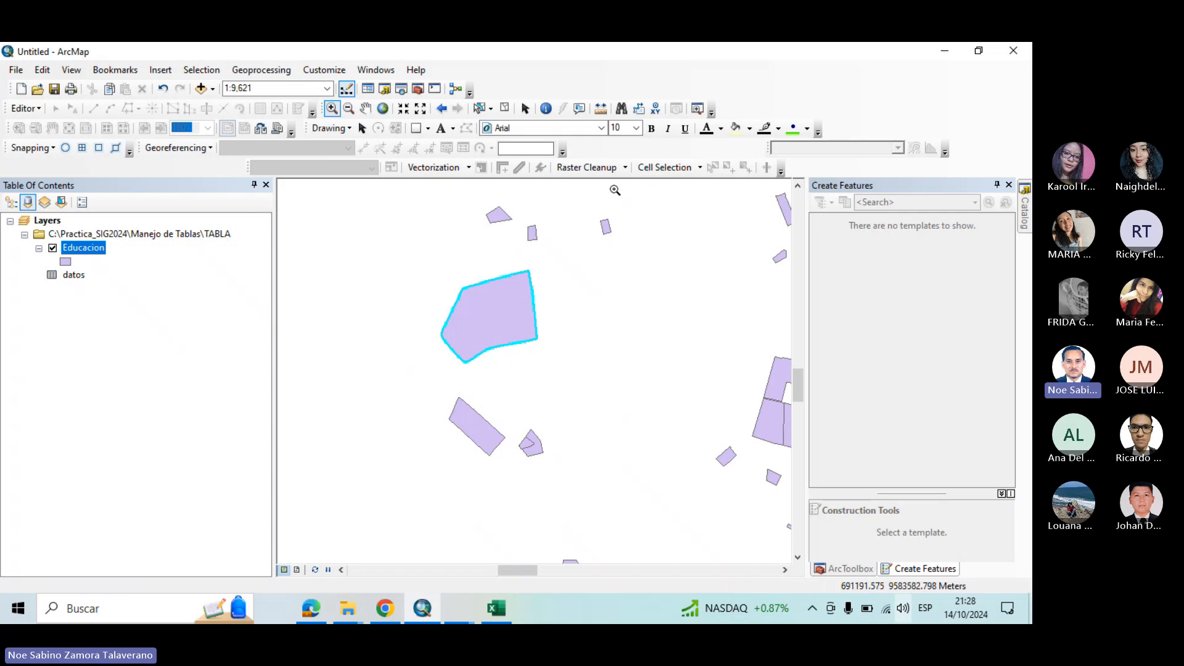
{"action": "left_click", "coordinate": [546, 109]}
{"action": "left_click", "coordinate": [474, 310]}
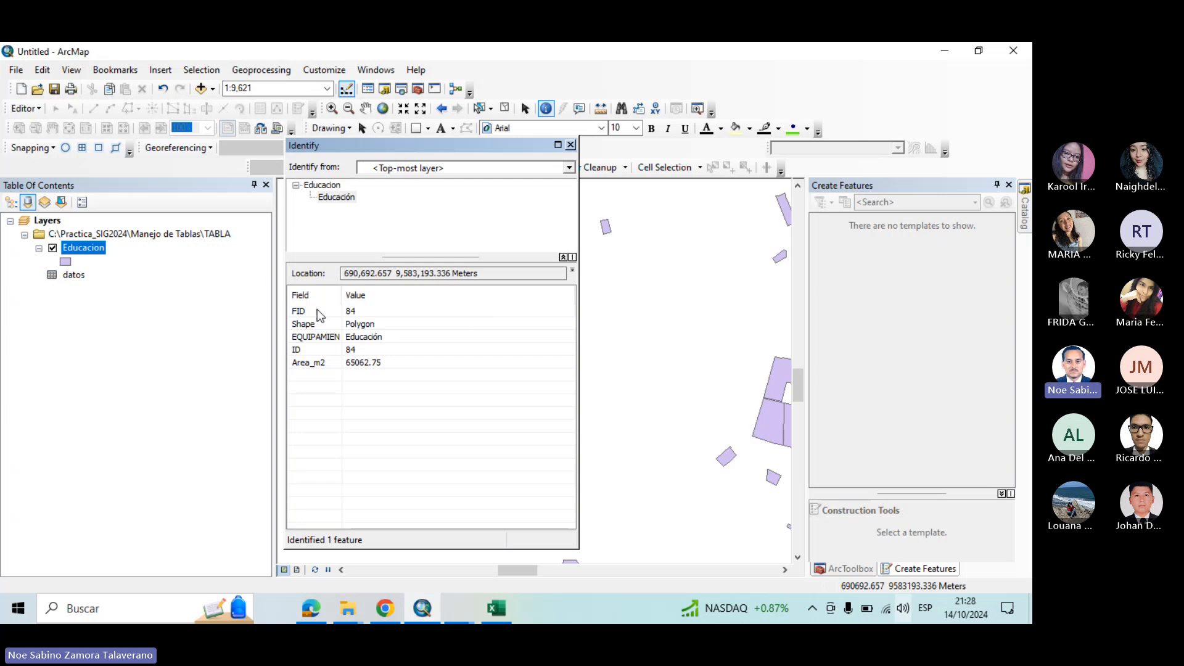
{"action": "left_click", "coordinate": [571, 145]}
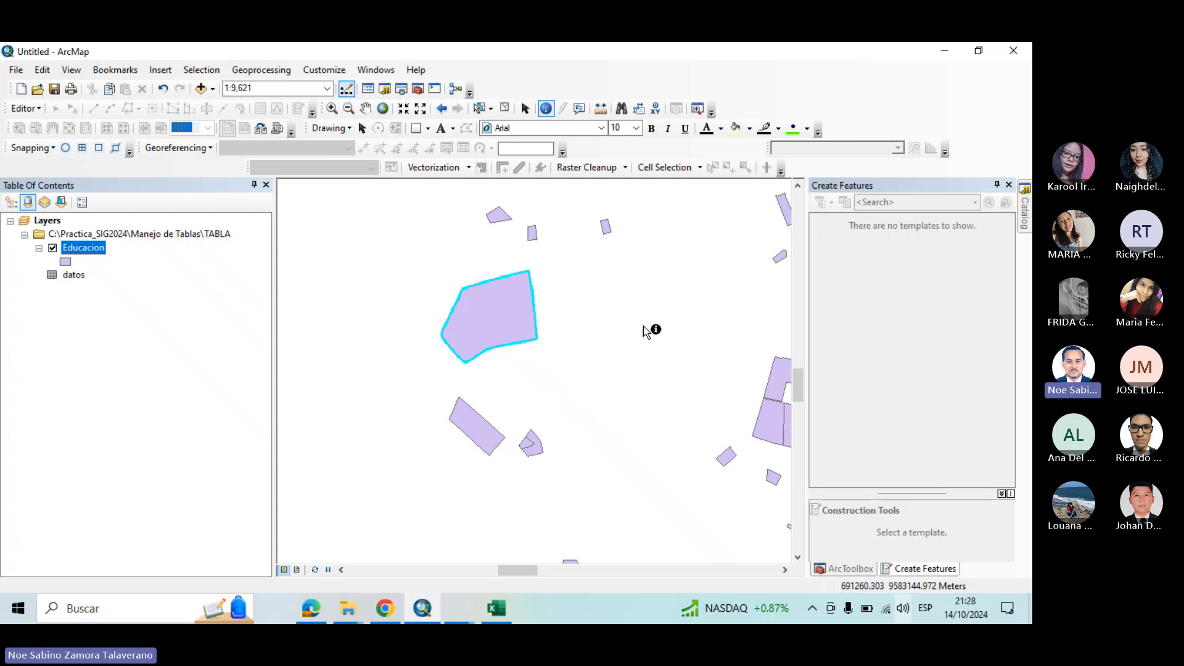
Clear the Educacion selection from its attribute table, close the table, and show the layer's full extent
{"action": "right_click", "coordinate": [89, 253]}
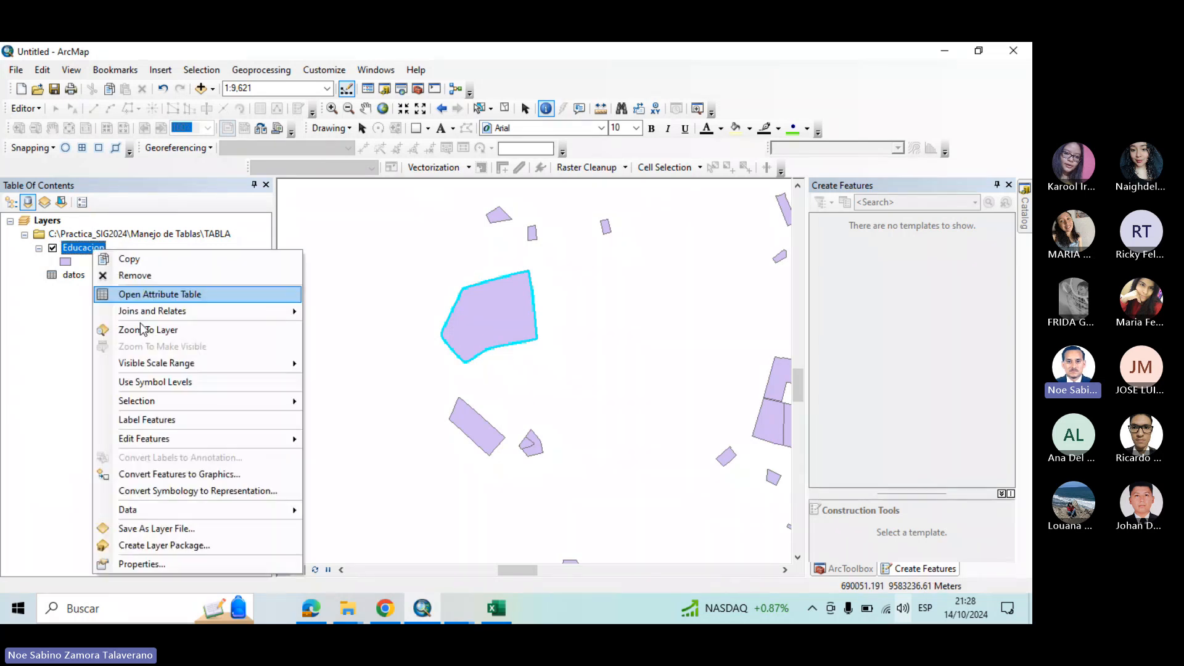
{"action": "left_click", "coordinate": [199, 291]}
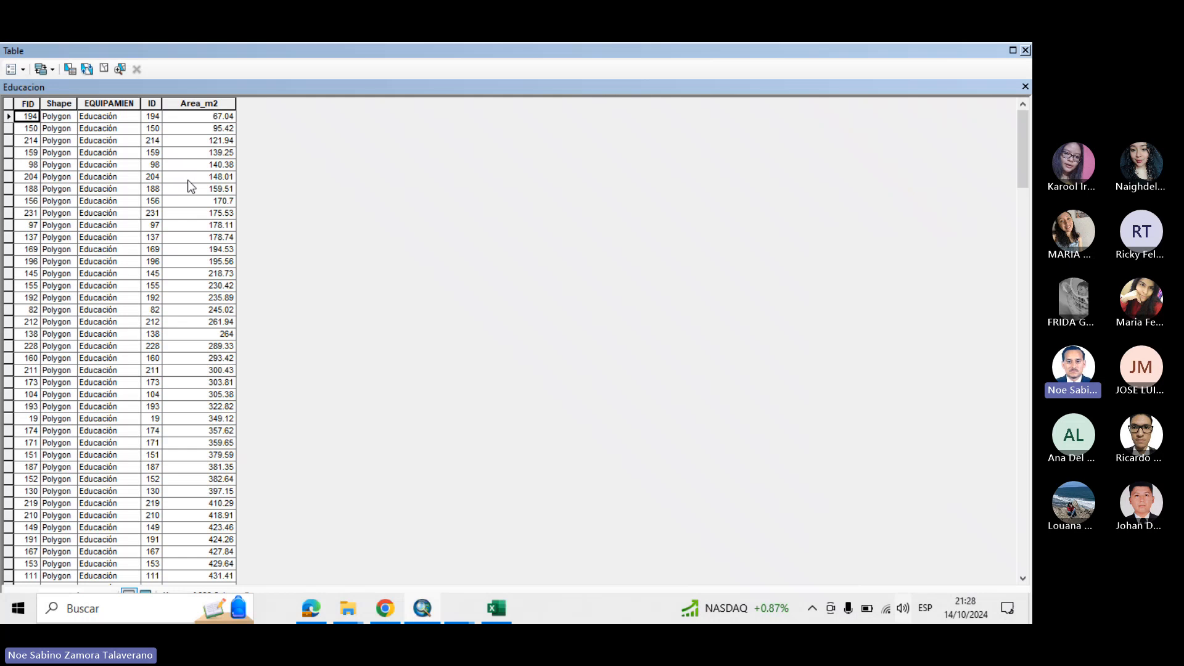
{"action": "left_click", "coordinate": [13, 68]}
{"action": "left_click", "coordinate": [59, 123]}
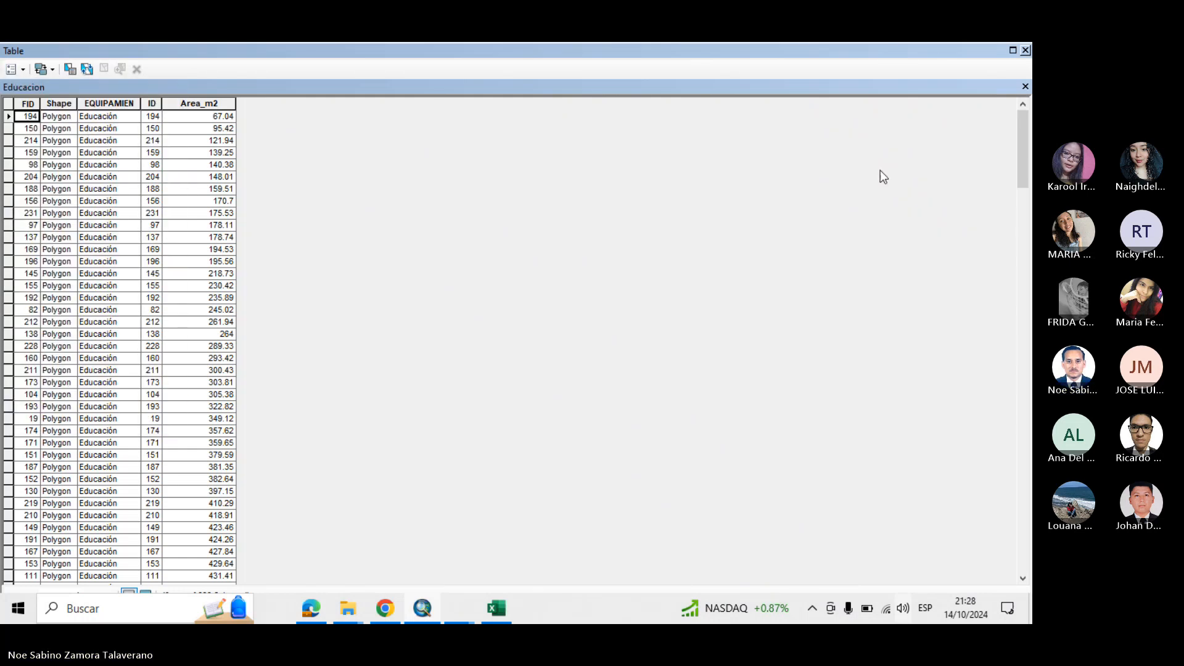
{"action": "left_click", "coordinate": [1025, 50]}
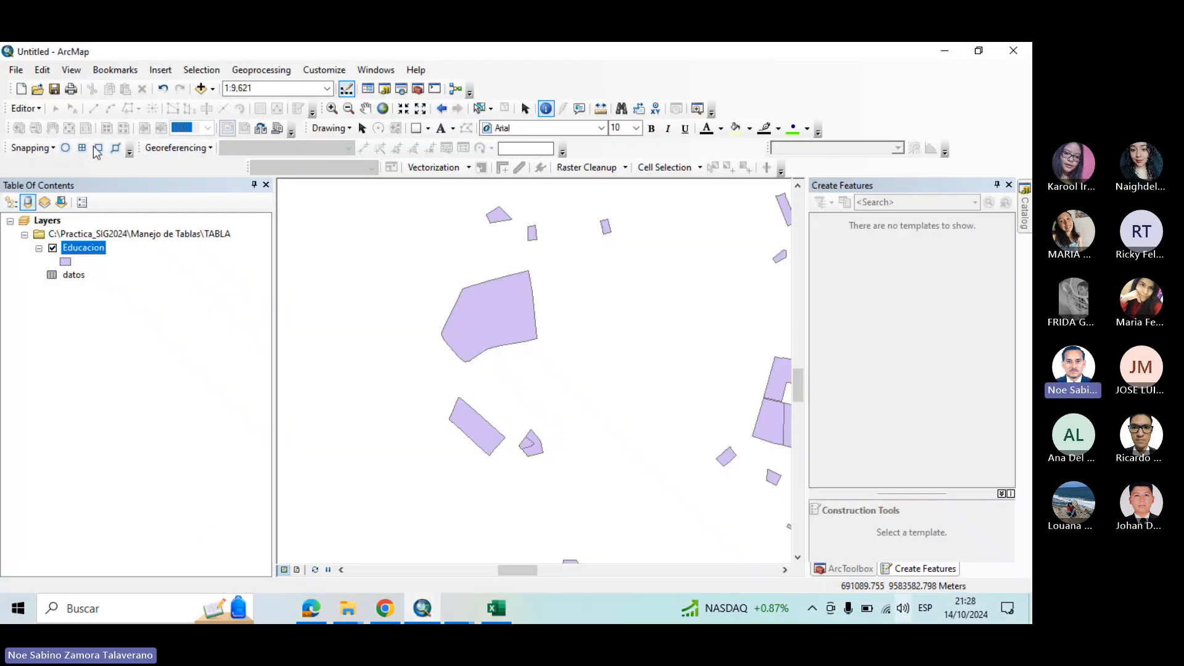
{"action": "right_click", "coordinate": [97, 252]}
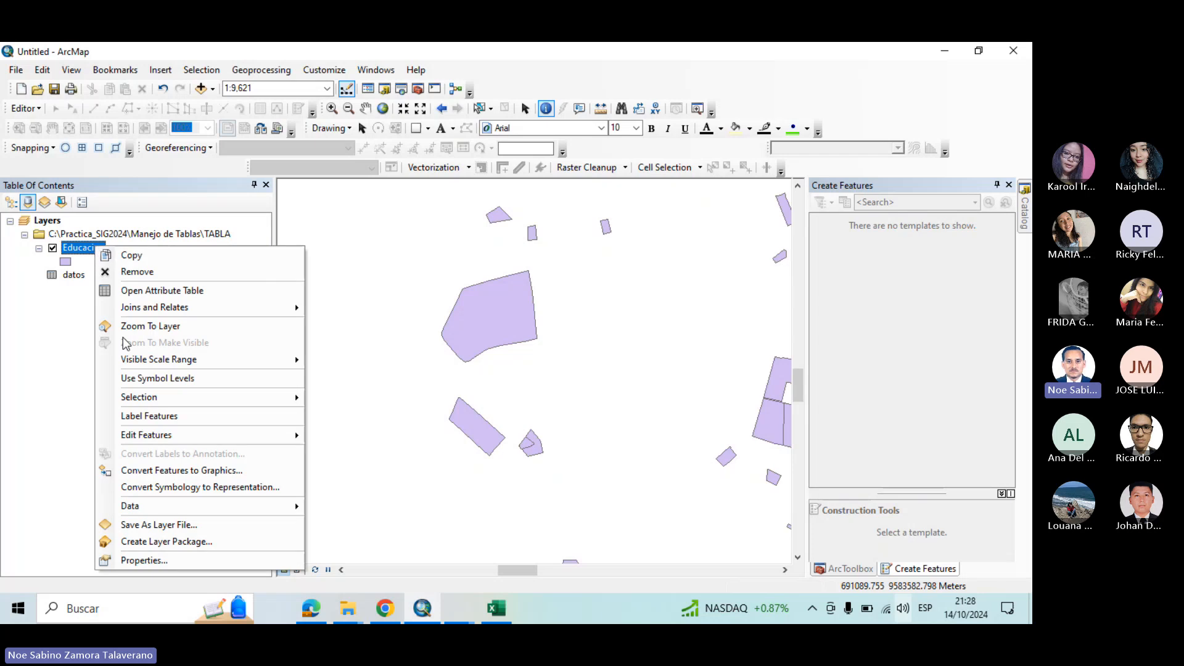
{"action": "left_click", "coordinate": [178, 323]}
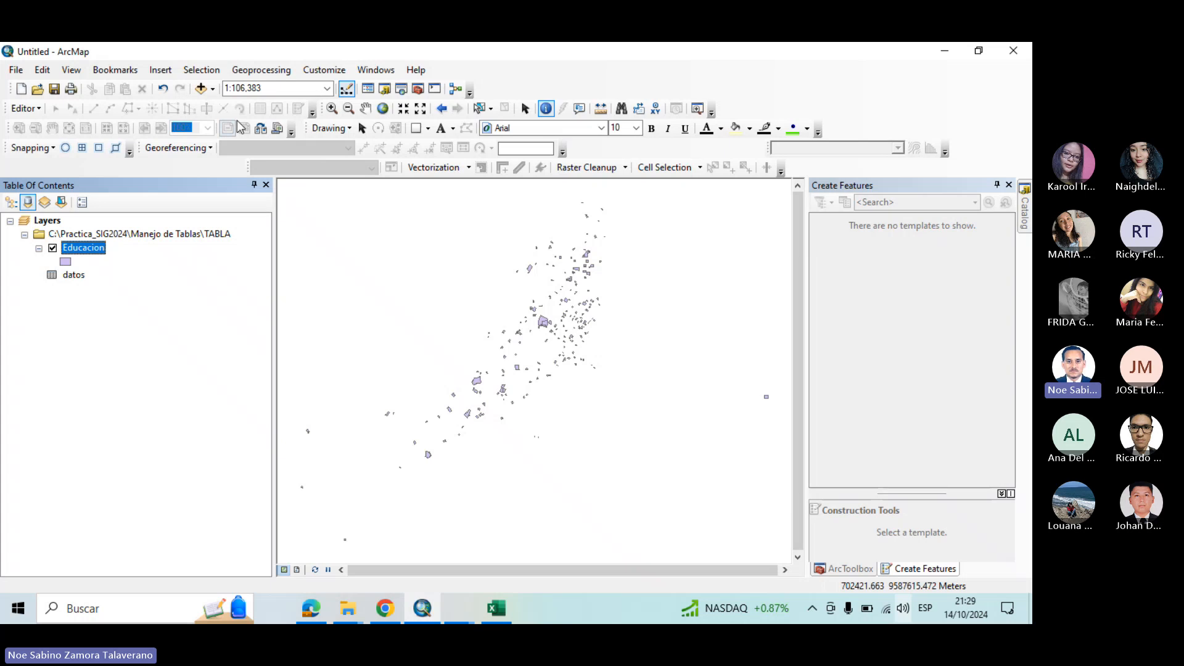
Open the datos table to review its ID and school information fields, and close it
{"action": "left_click", "coordinate": [332, 109]}
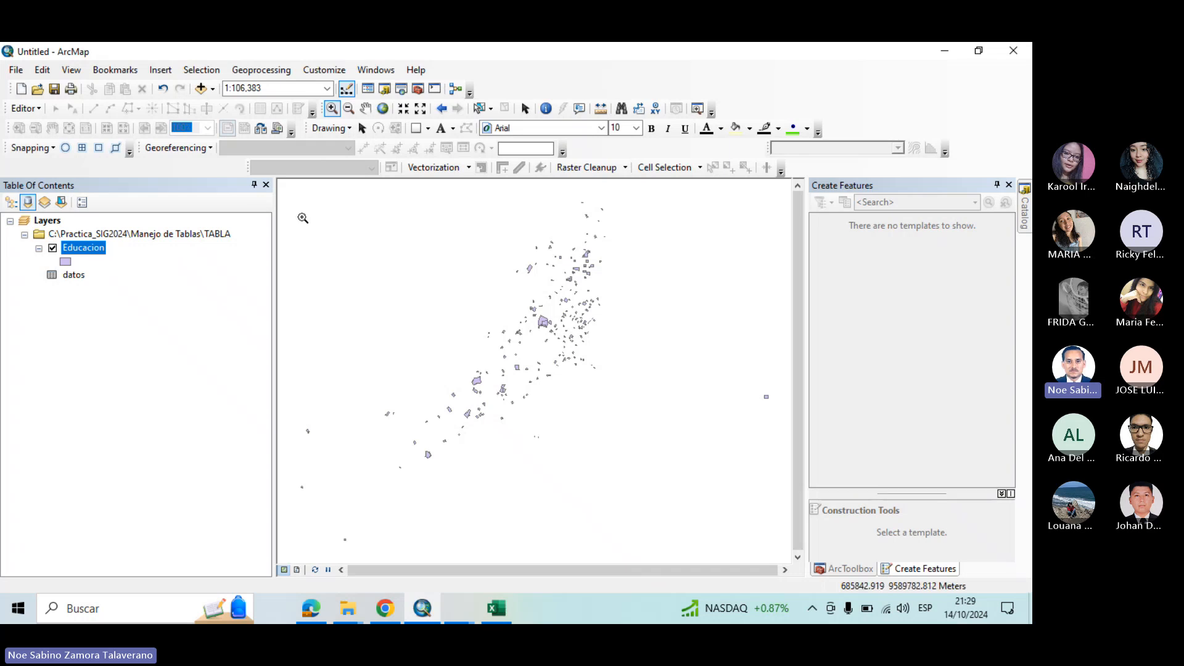
{"action": "left_click", "coordinate": [73, 276]}
{"action": "right_click", "coordinate": [74, 280]}
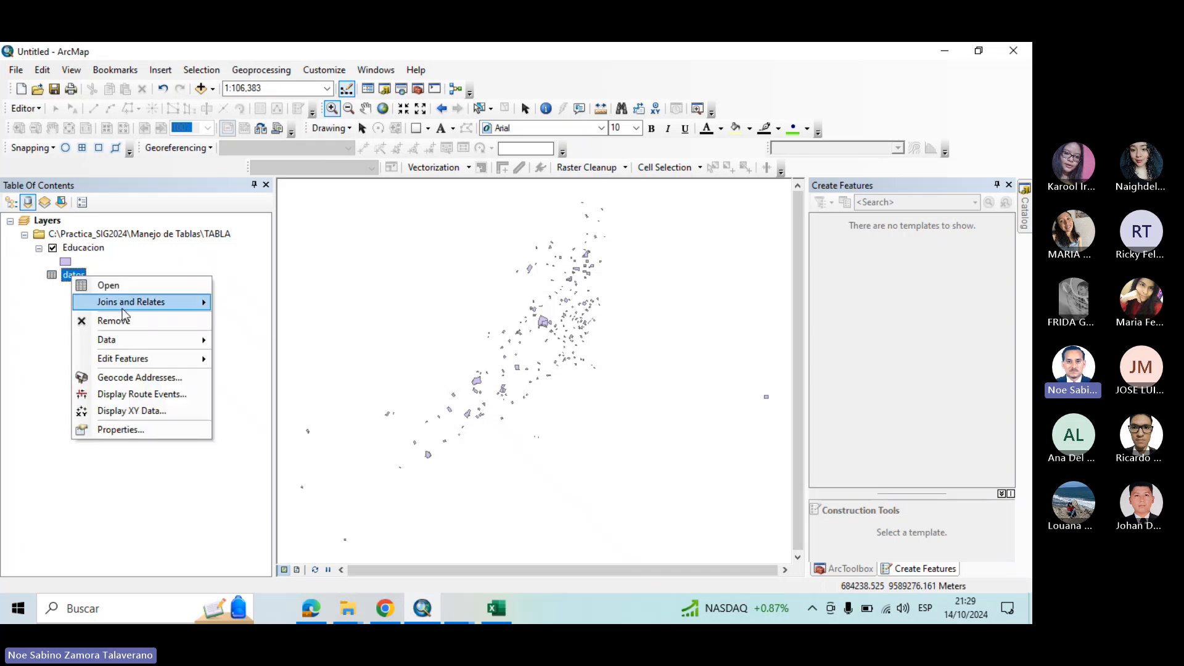
{"action": "left_click", "coordinate": [144, 285]}
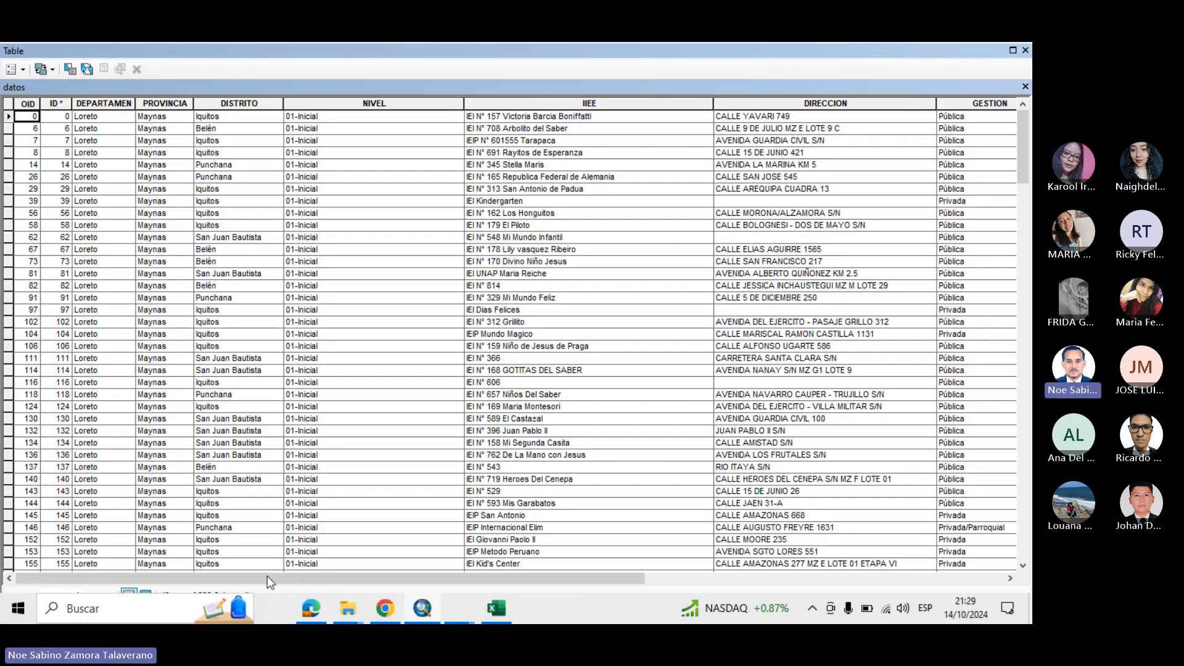
{"action": "left_click", "coordinate": [1025, 50]}
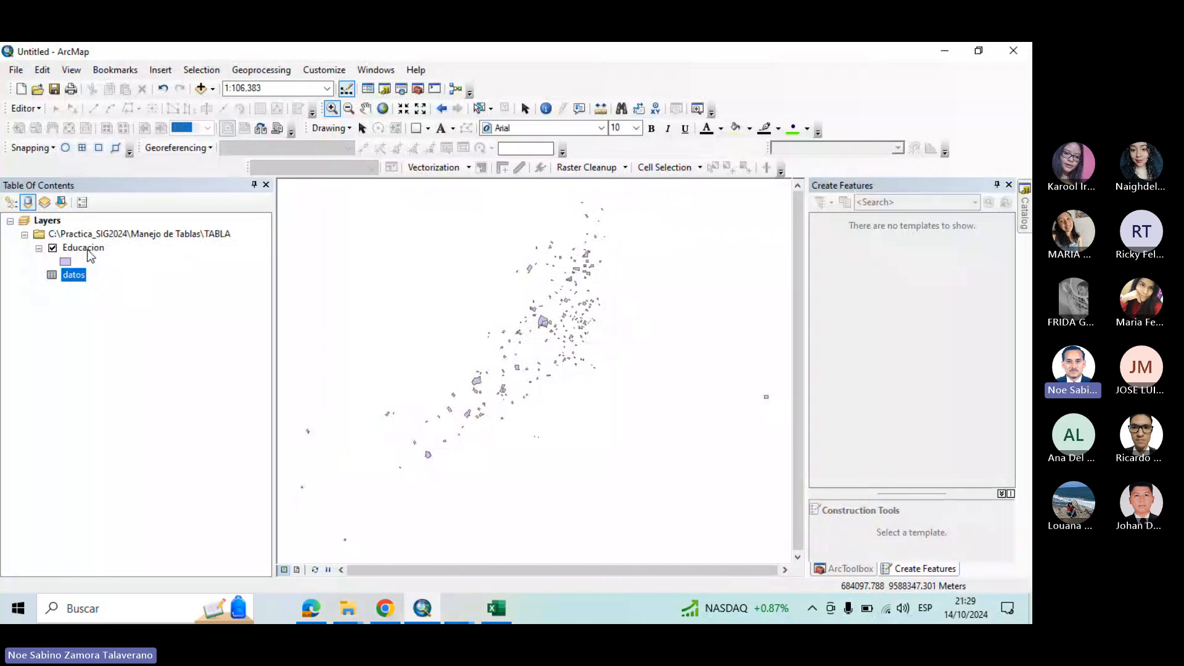
{"action": "right_click", "coordinate": [88, 250]}
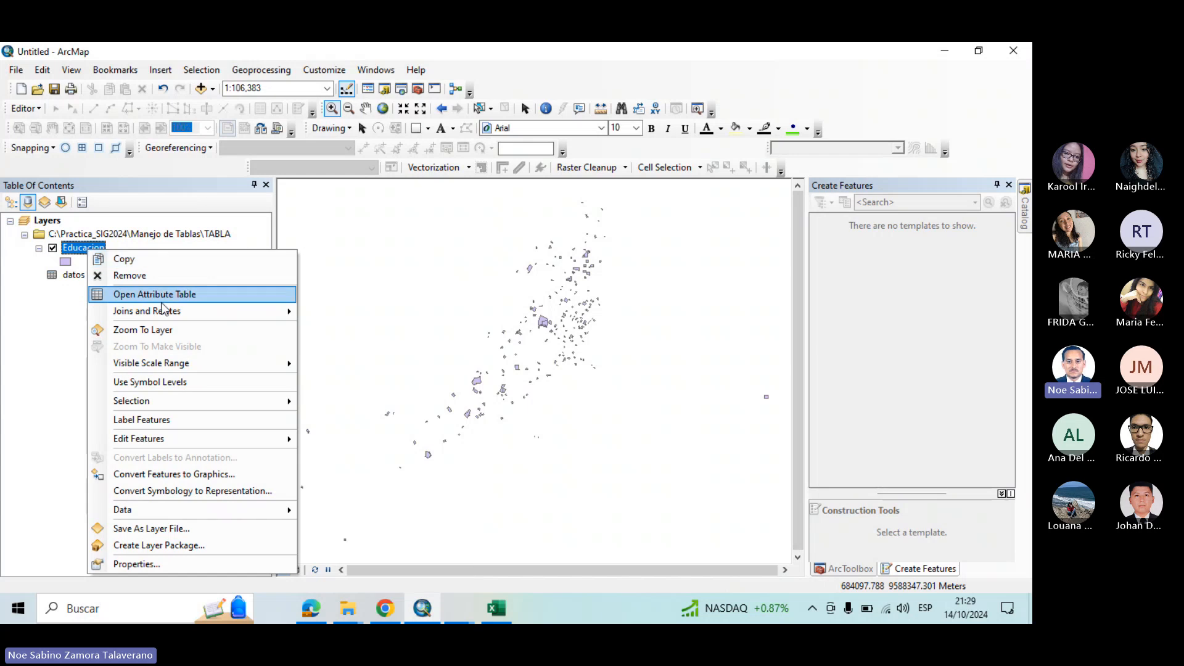
{"action": "mouse_move", "coordinate": [170, 311]}
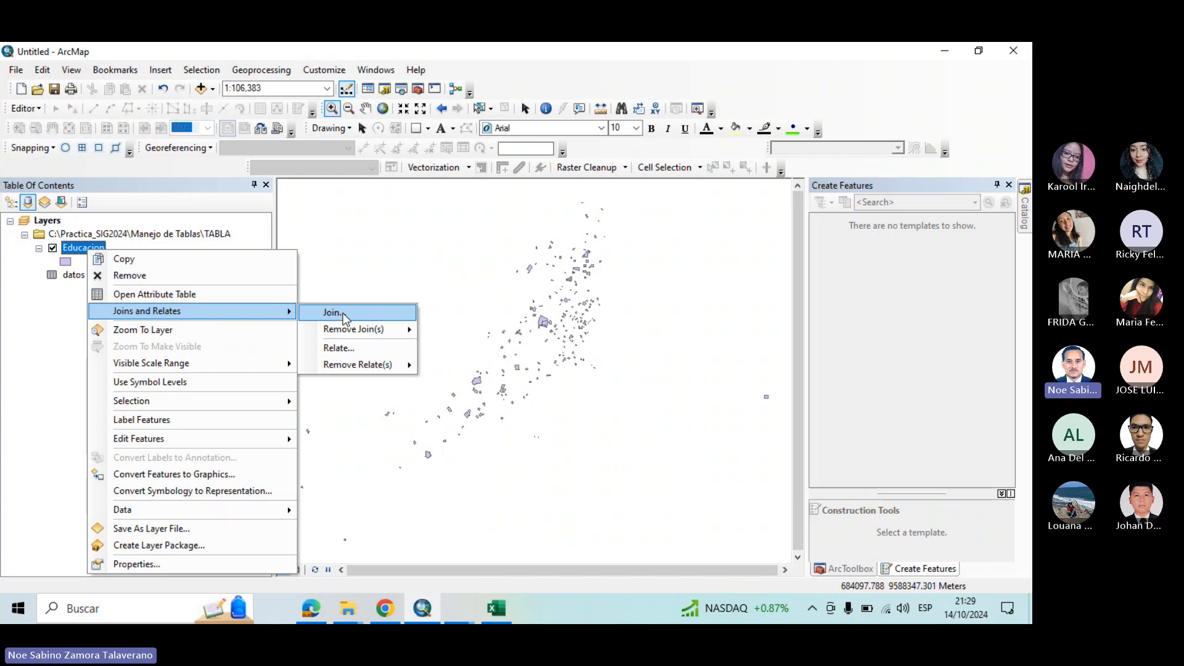
{"action": "left_click", "coordinate": [736, 263]}
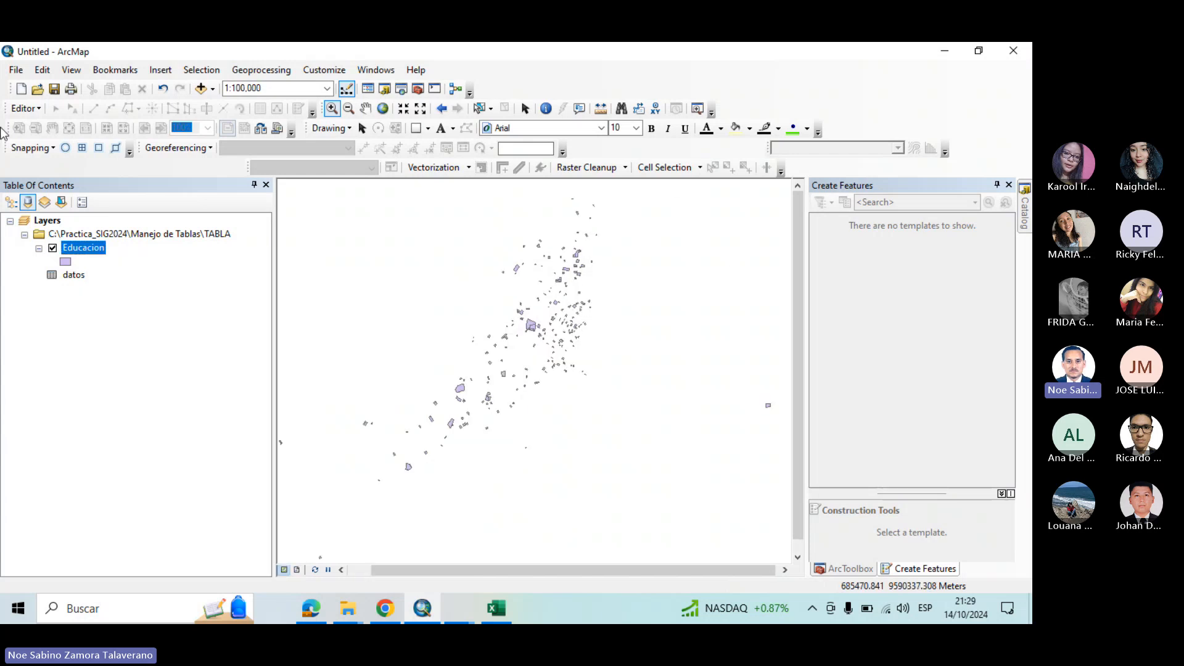
{"action": "right_click", "coordinate": [103, 249]}
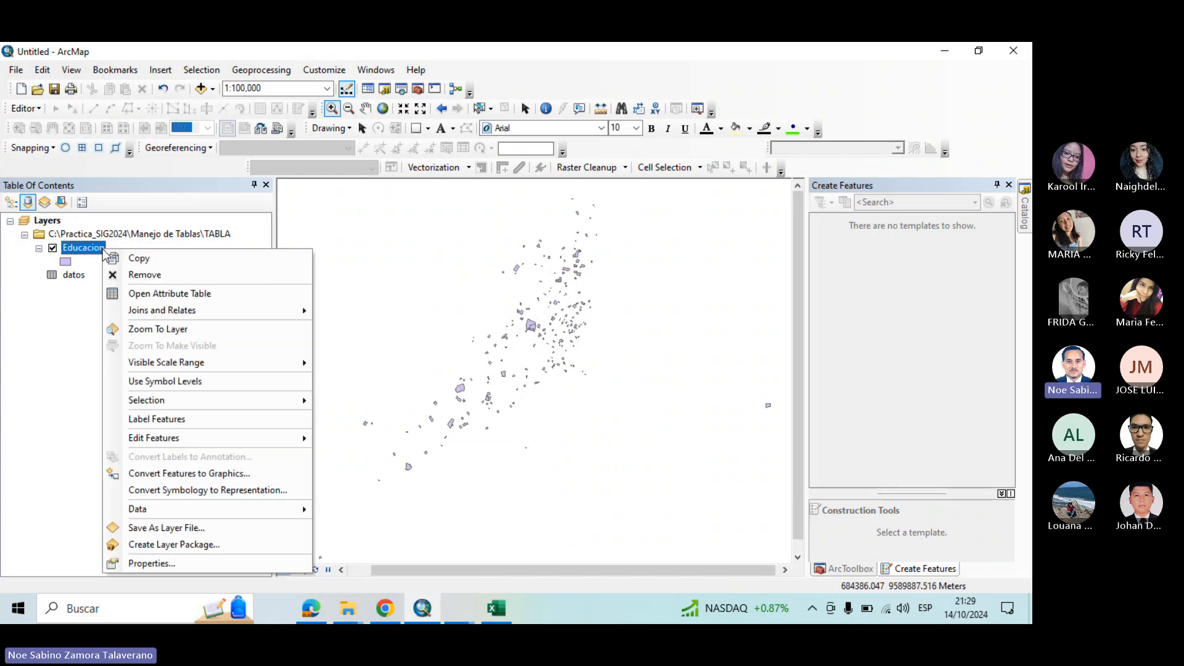
{"action": "left_click", "coordinate": [181, 330]}
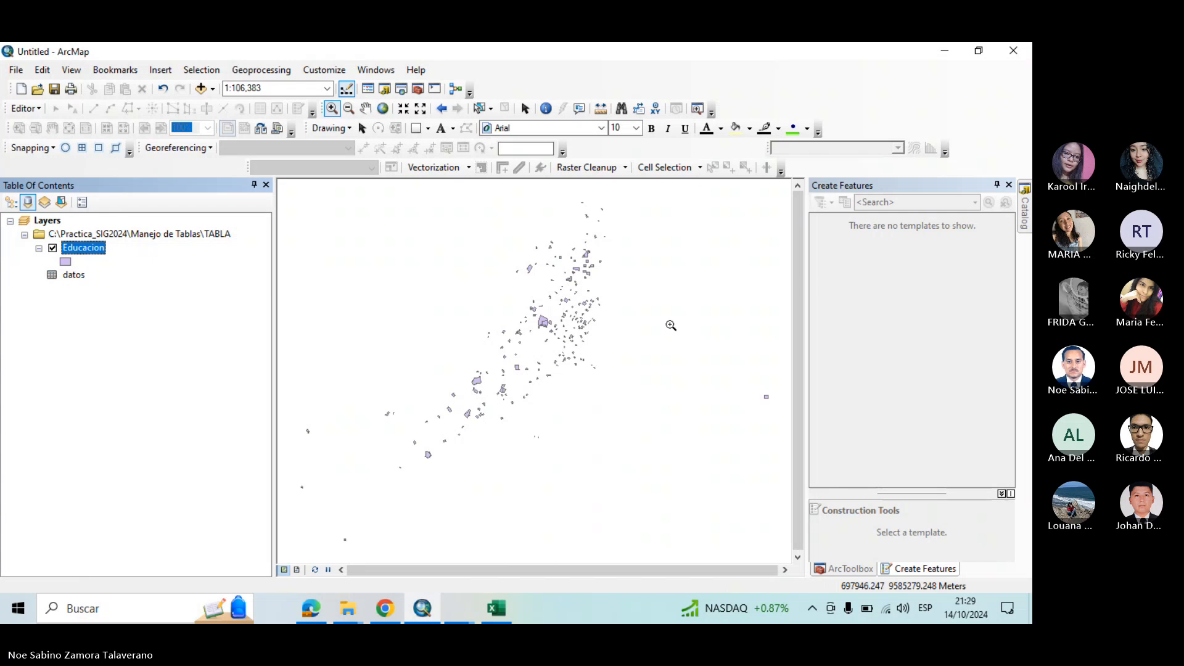
Join the datos table to the Educacion layer, matching both on the ID field and keeping all records
{"action": "right_click", "coordinate": [102, 255]}
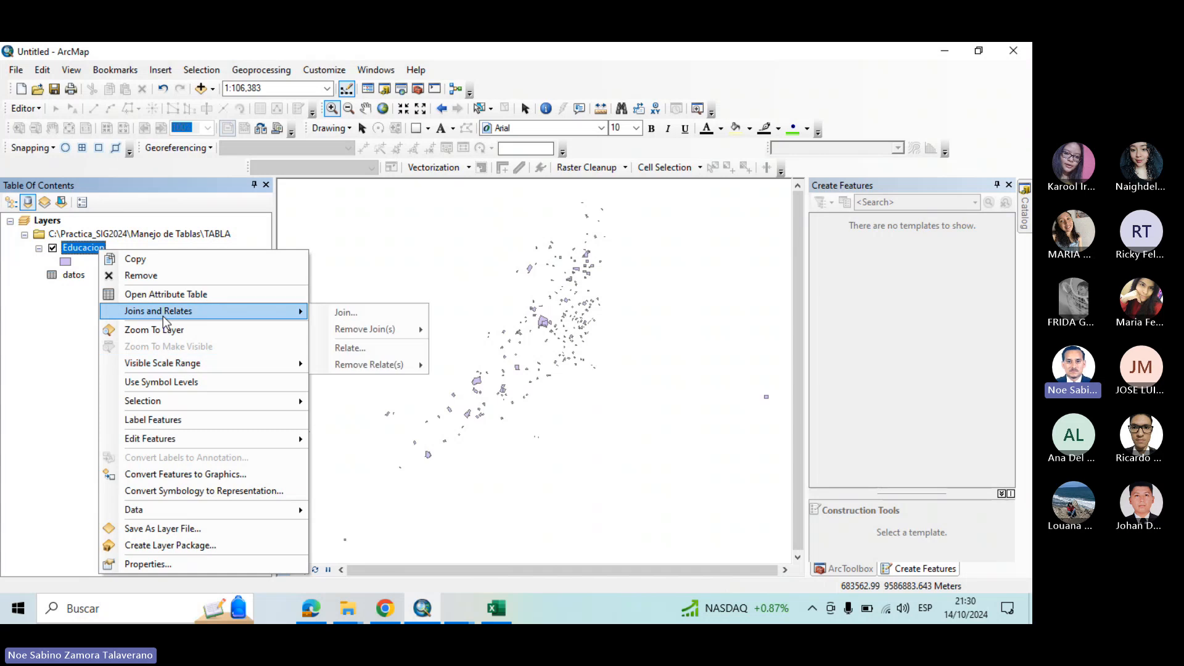
{"action": "left_click", "coordinate": [362, 313]}
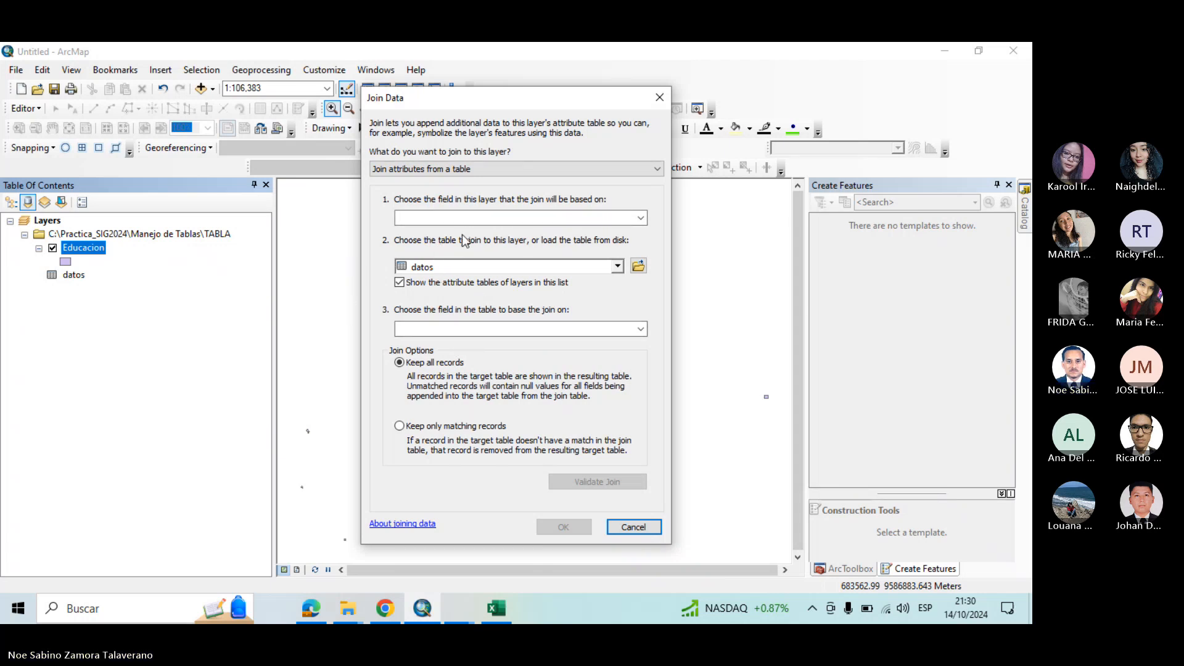
{"action": "left_click", "coordinate": [639, 218]}
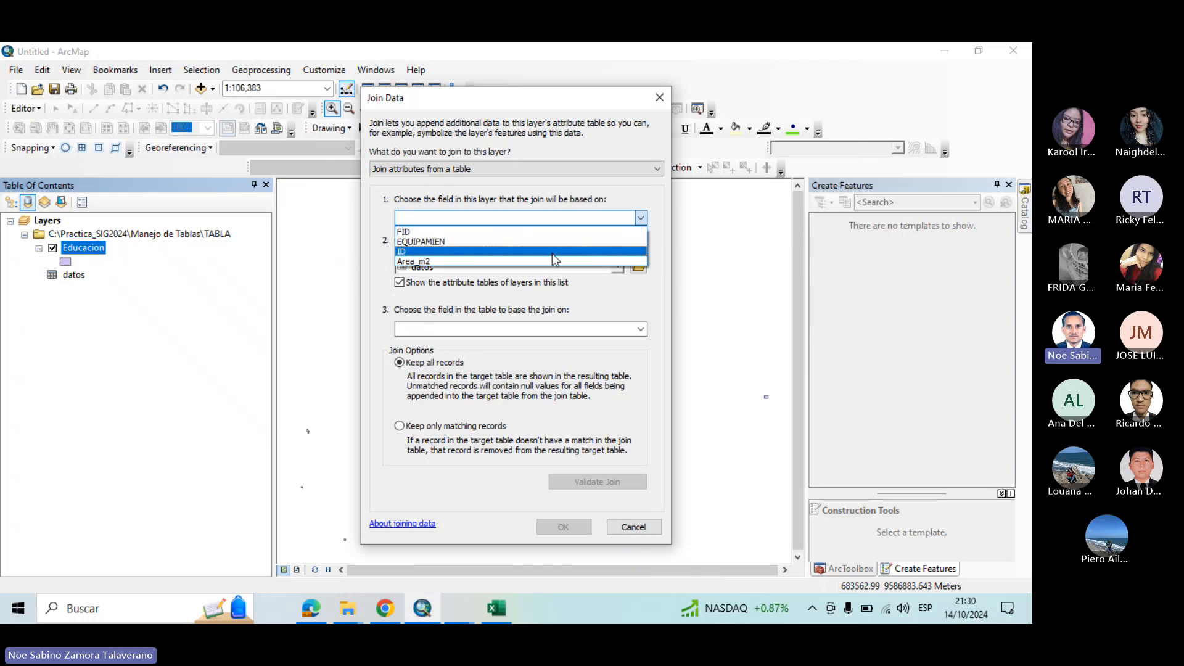
{"action": "left_click", "coordinate": [518, 254]}
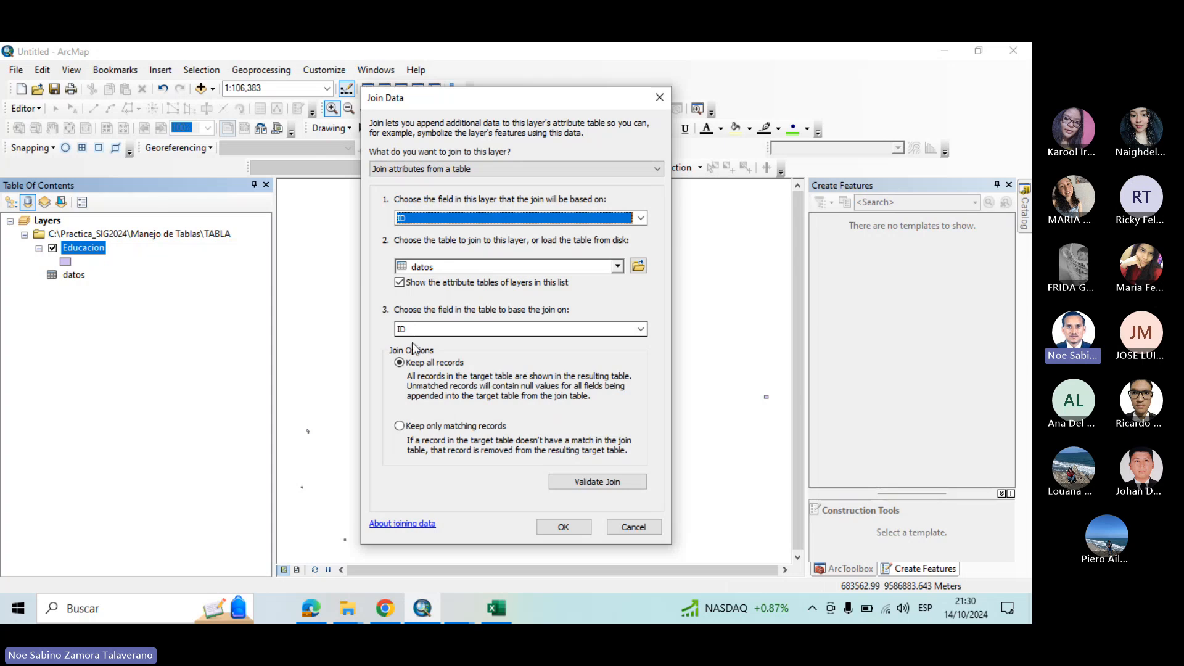
{"action": "left_click", "coordinate": [563, 528]}
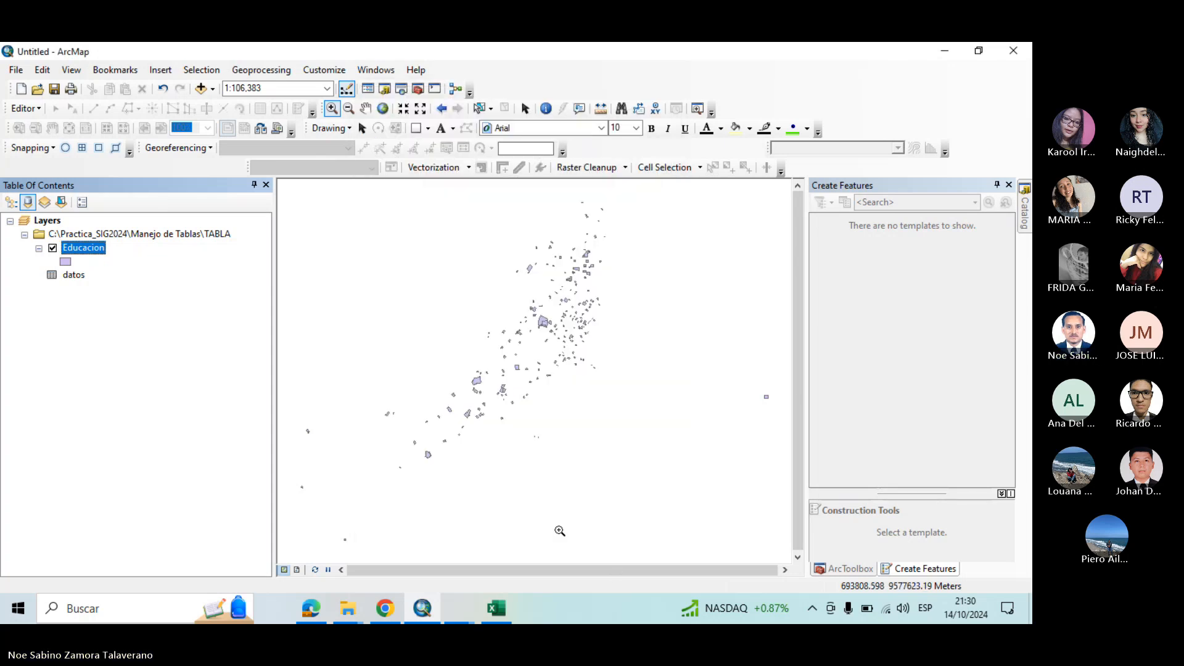
Open the Educacion attribute table and examine the fields appended from datos across its full width
{"action": "right_click", "coordinate": [99, 256]}
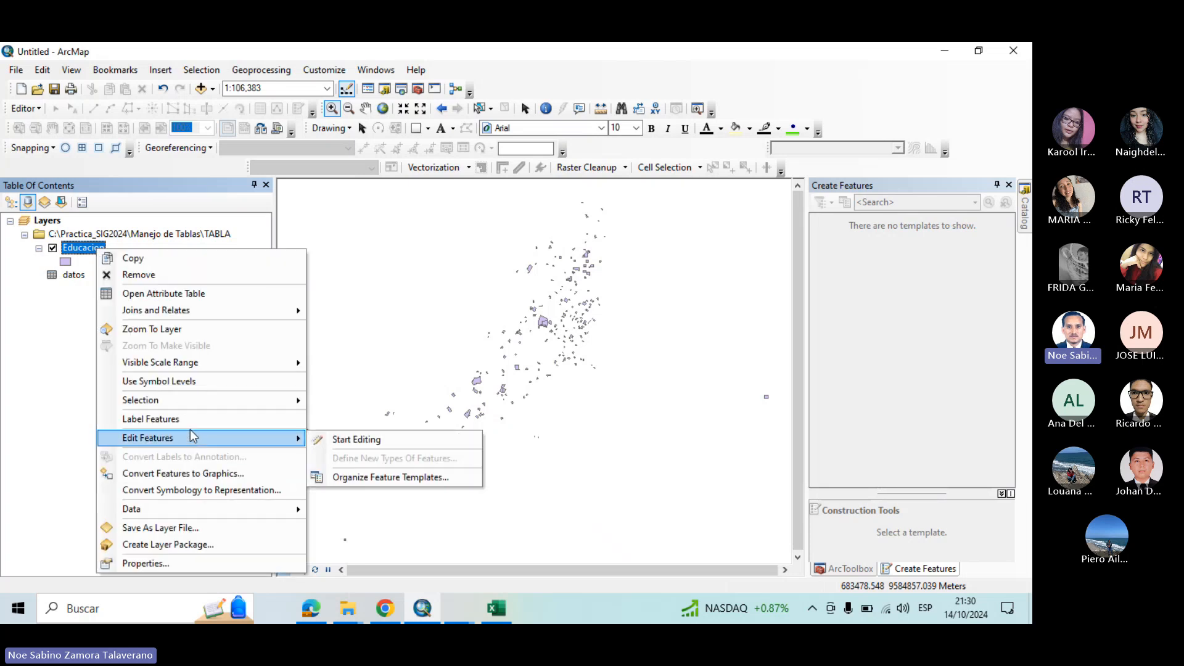
{"action": "left_click", "coordinate": [238, 294]}
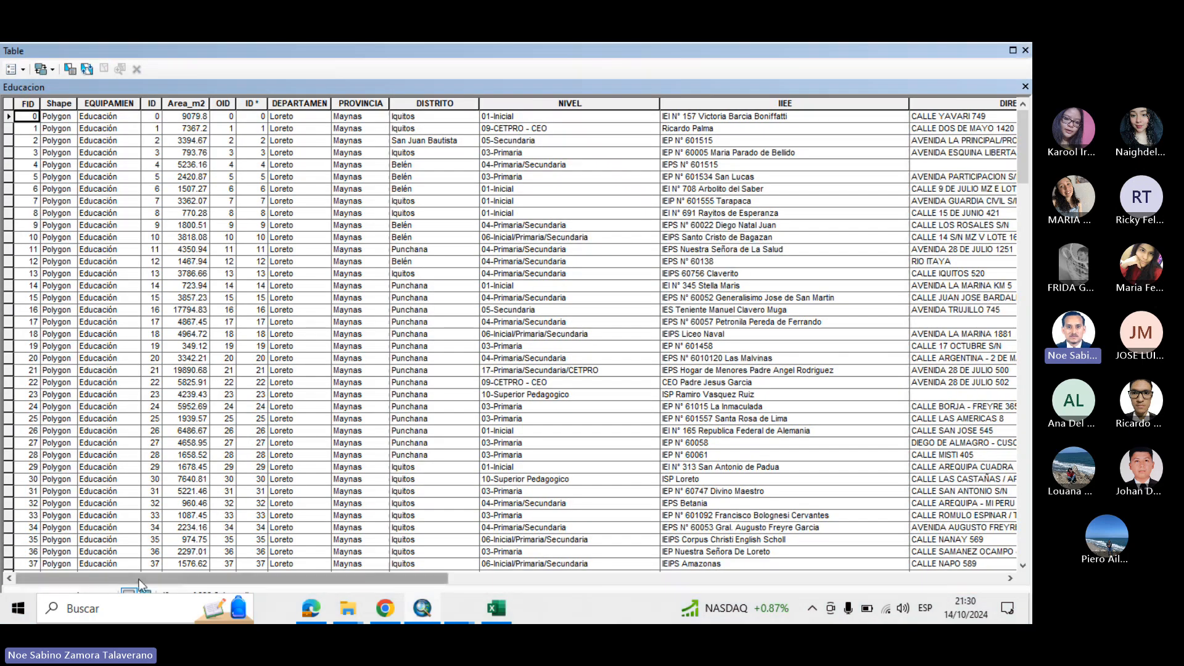
{"action": "left_click_drag", "start_coordinate": [144, 578], "coordinate": [124, 565]}
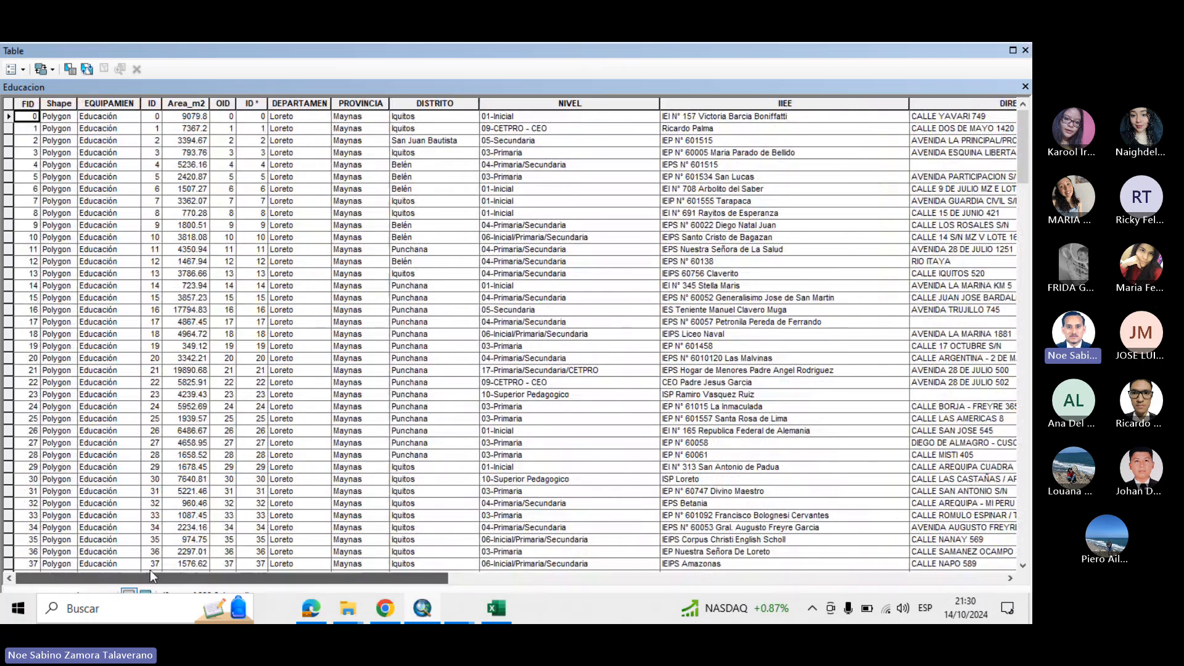
{"action": "left_click_drag", "start_coordinate": [150, 570], "coordinate": [912, 582]}
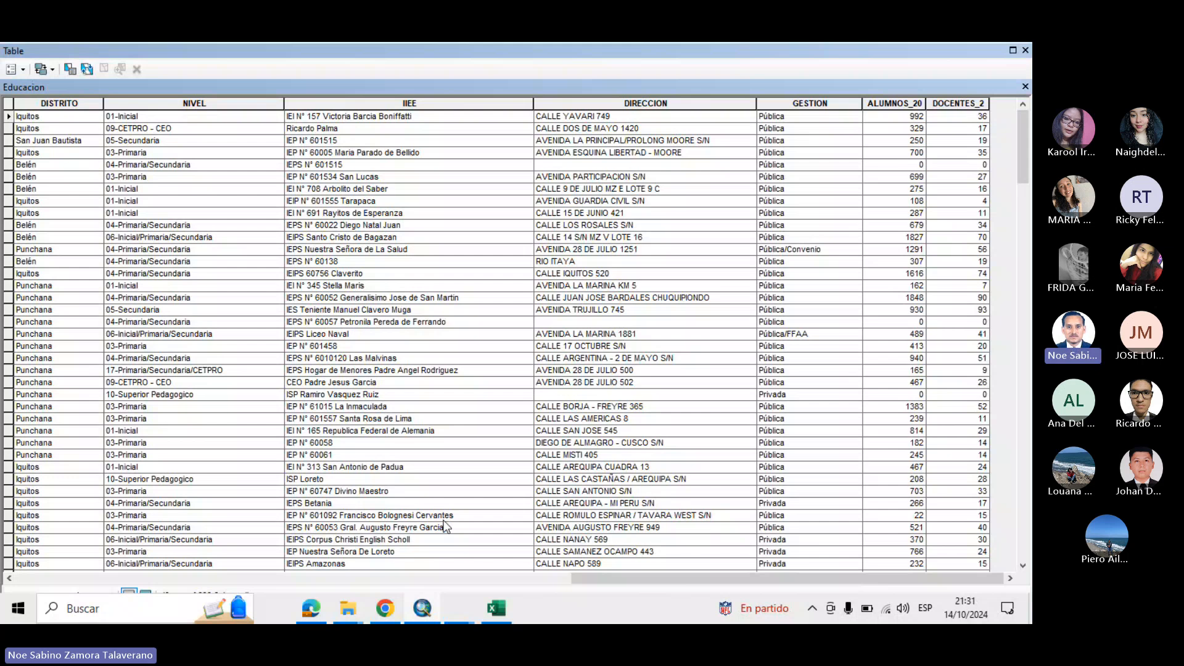
{"action": "left_click_drag", "start_coordinate": [643, 578], "coordinate": [235, 583]}
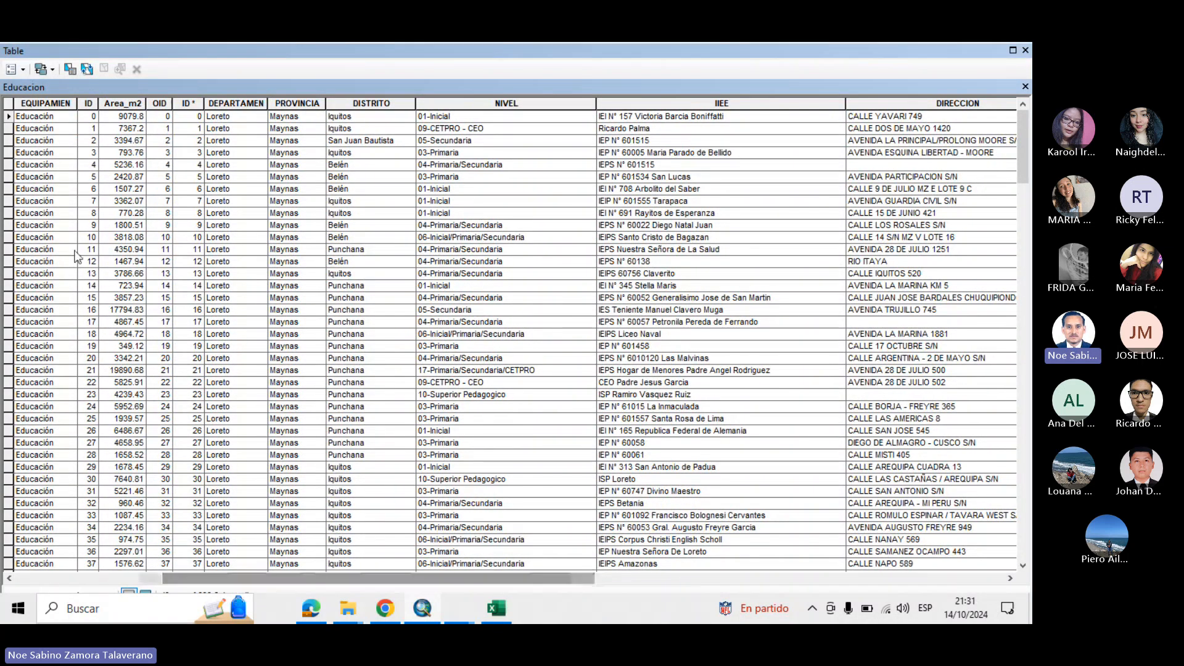
Sort the joined Educacion table by Area_m2 in ascending order and go to its last records
{"action": "right_click", "coordinate": [106, 106]}
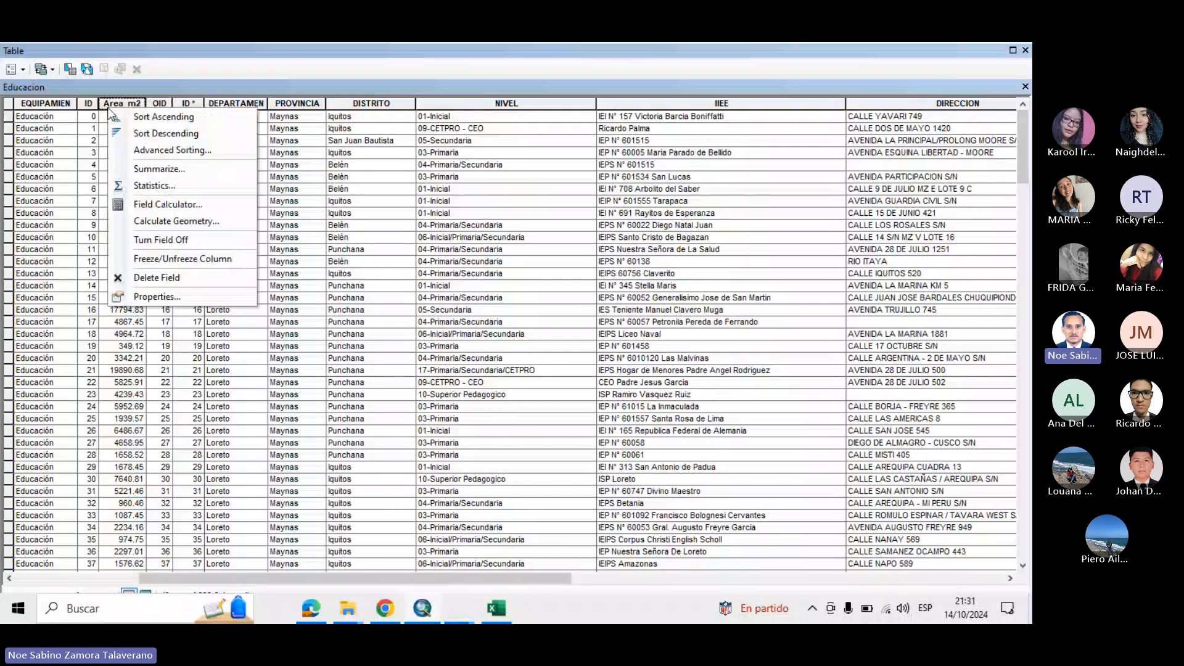
{"action": "left_click", "coordinate": [178, 114]}
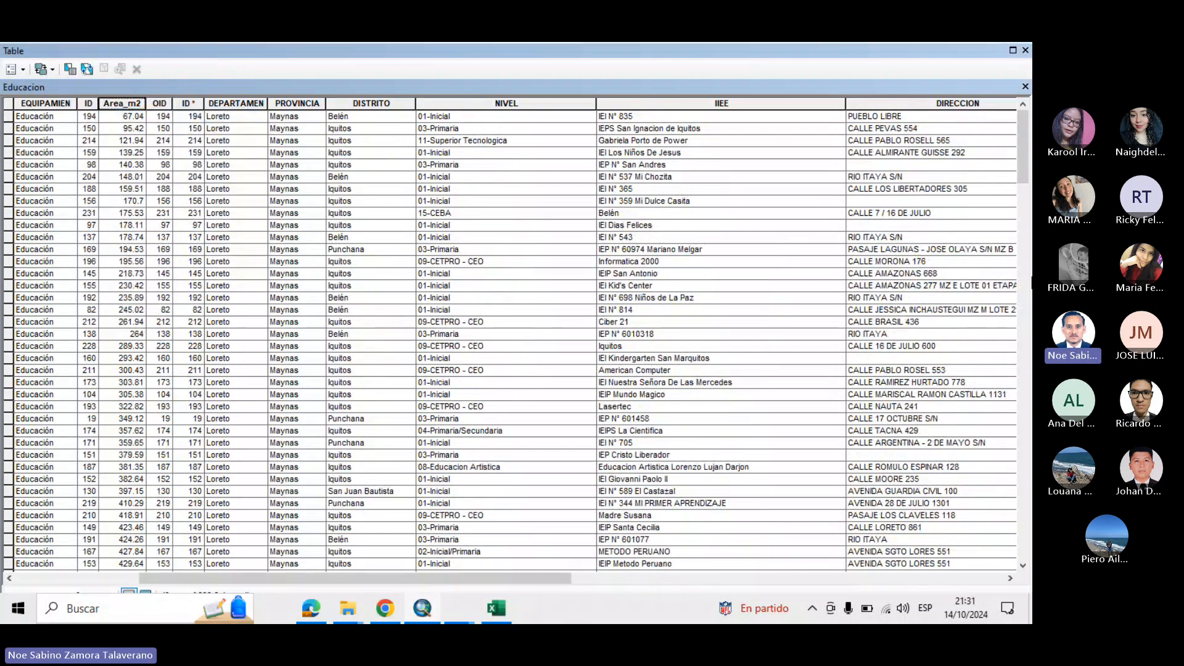
{"action": "left_click_drag", "start_coordinate": [1024, 161], "coordinate": [1018, 570]}
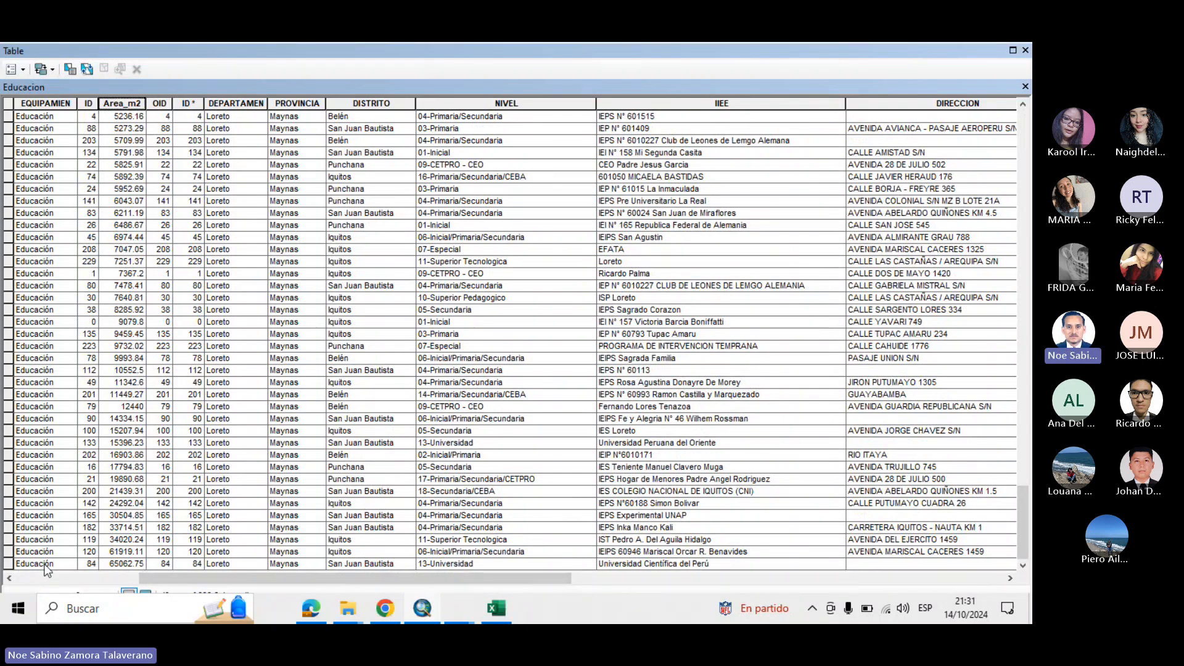
Select the record with the largest Area_m2 and examine its attributes across the full width of the Educacion table
{"action": "left_click", "coordinate": [11, 563]}
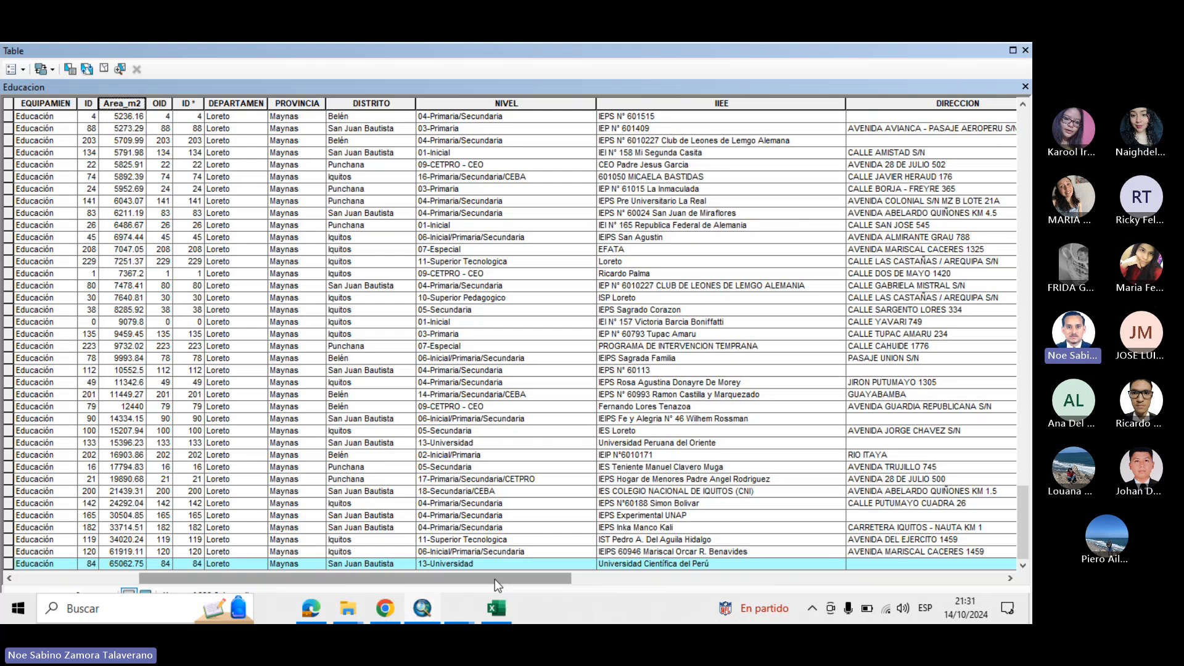
{"action": "left_click_drag", "start_coordinate": [495, 579], "coordinate": [910, 565]}
{"action": "left_click_drag", "start_coordinate": [796, 571], "coordinate": [789, 569]}
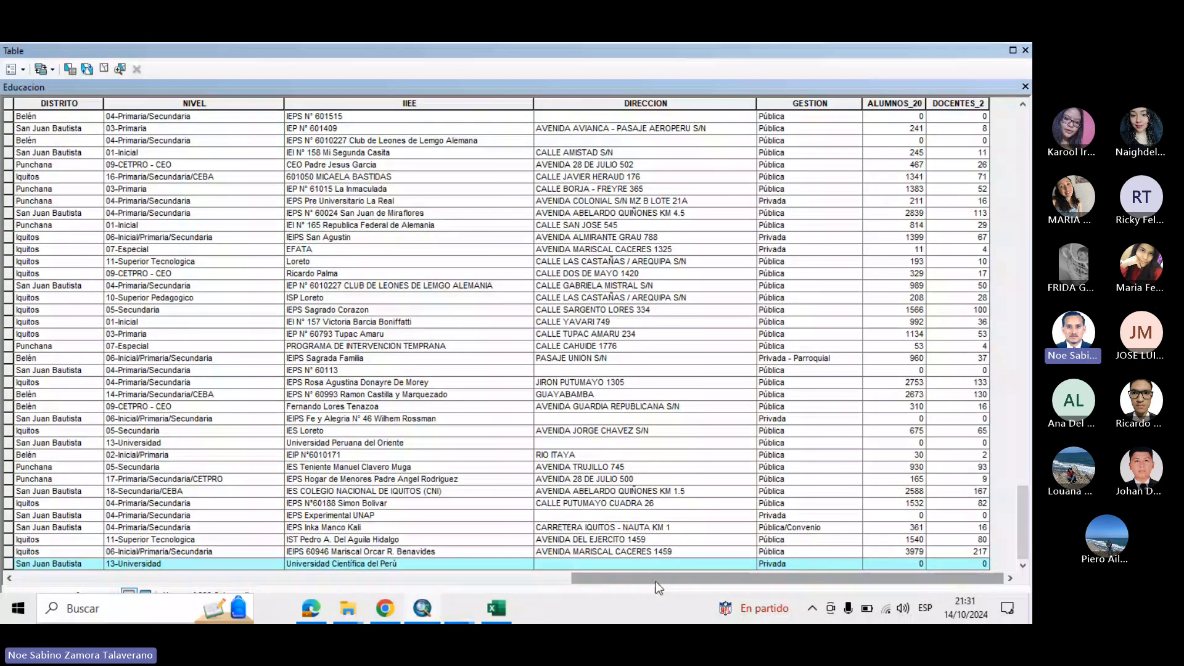
{"action": "left_click_drag", "start_coordinate": [656, 579], "coordinate": [102, 580]}
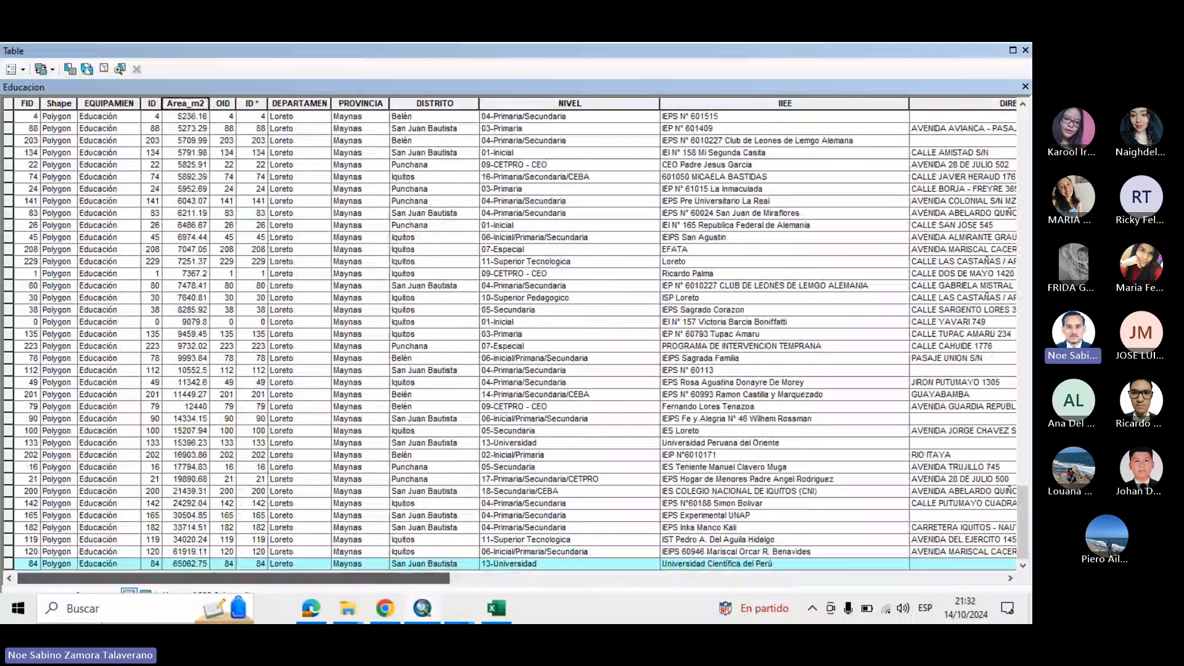
Clear the record selection in the Educacion table and close the table
{"action": "left_click", "coordinate": [19, 69]}
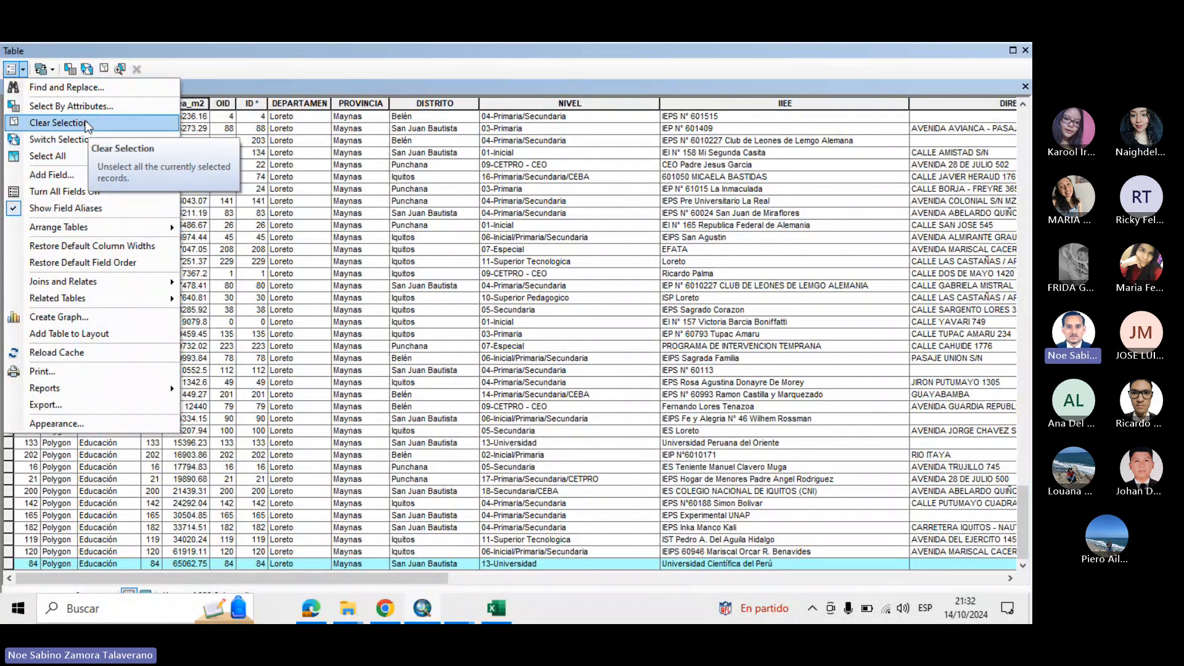
{"action": "left_click", "coordinate": [114, 123]}
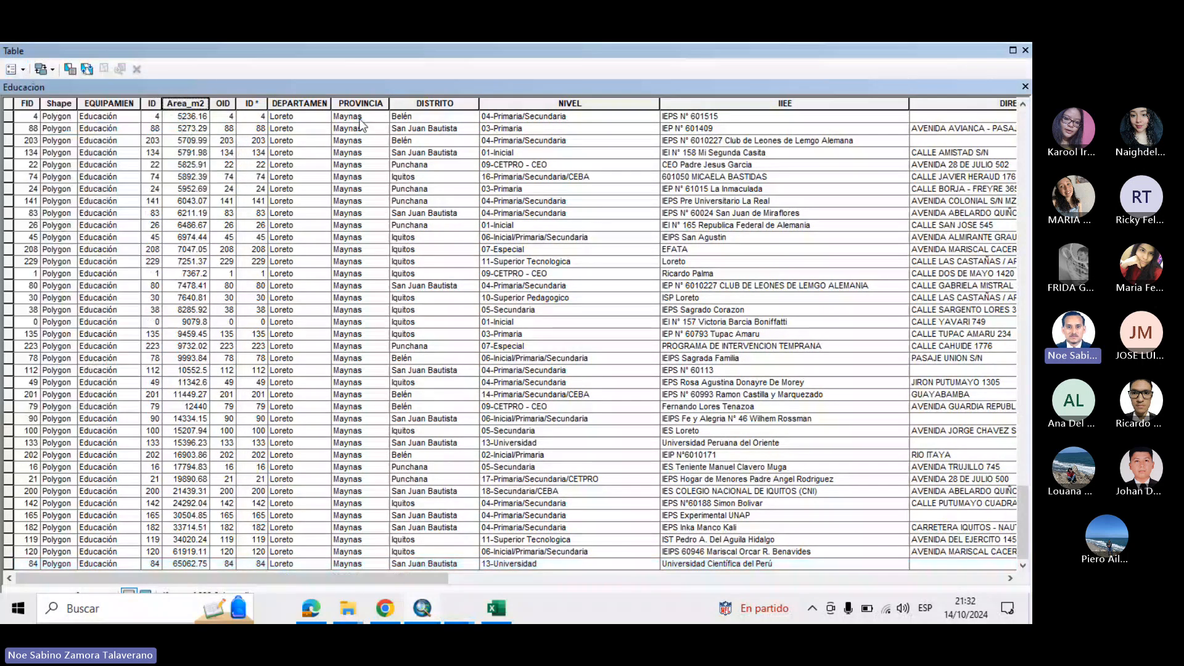
{"action": "left_click", "coordinate": [1025, 50]}
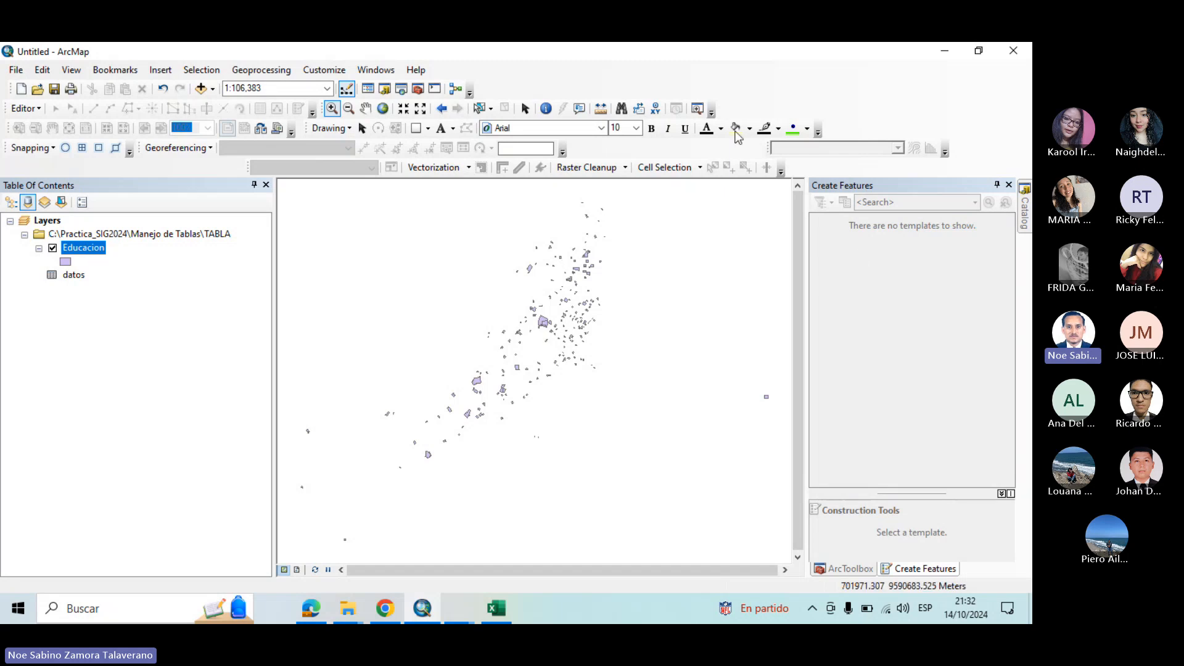
{"action": "left_click", "coordinate": [1024, 53]}
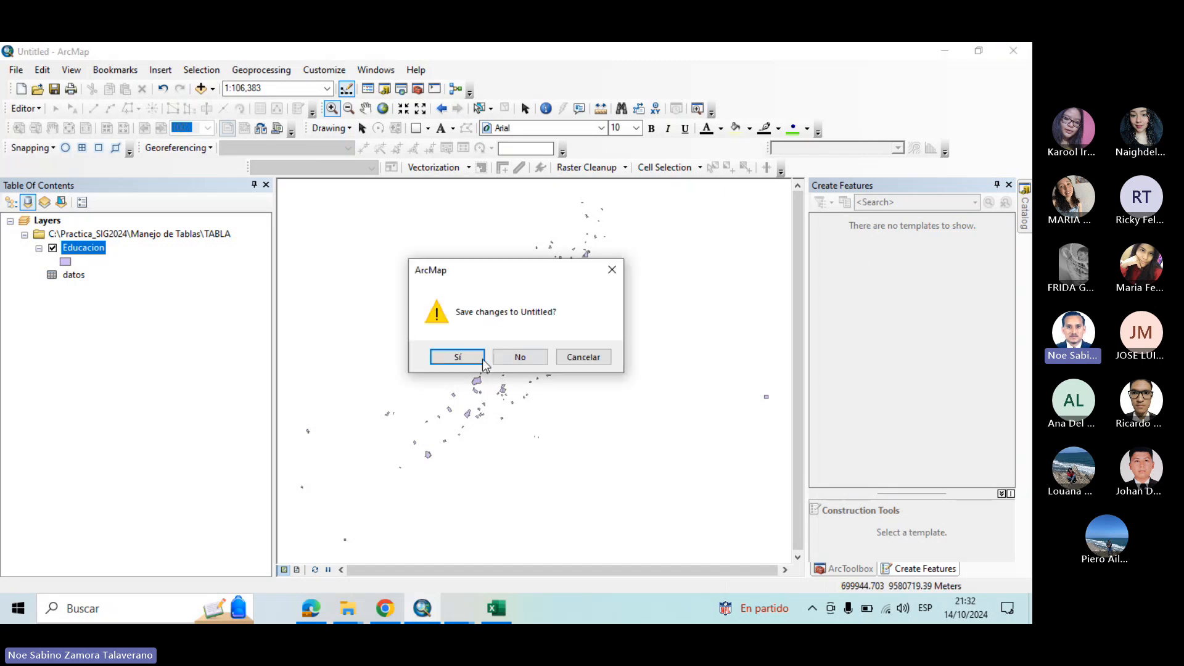
{"action": "left_click", "coordinate": [535, 359]}
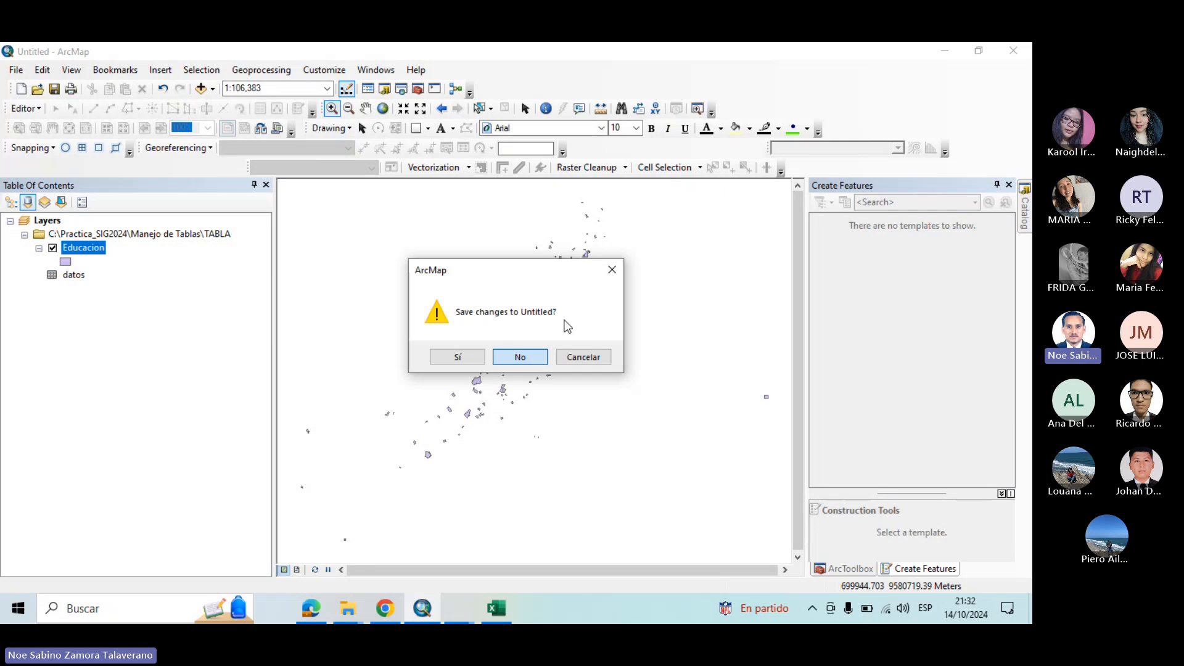
{"action": "left_click", "coordinate": [612, 270]}
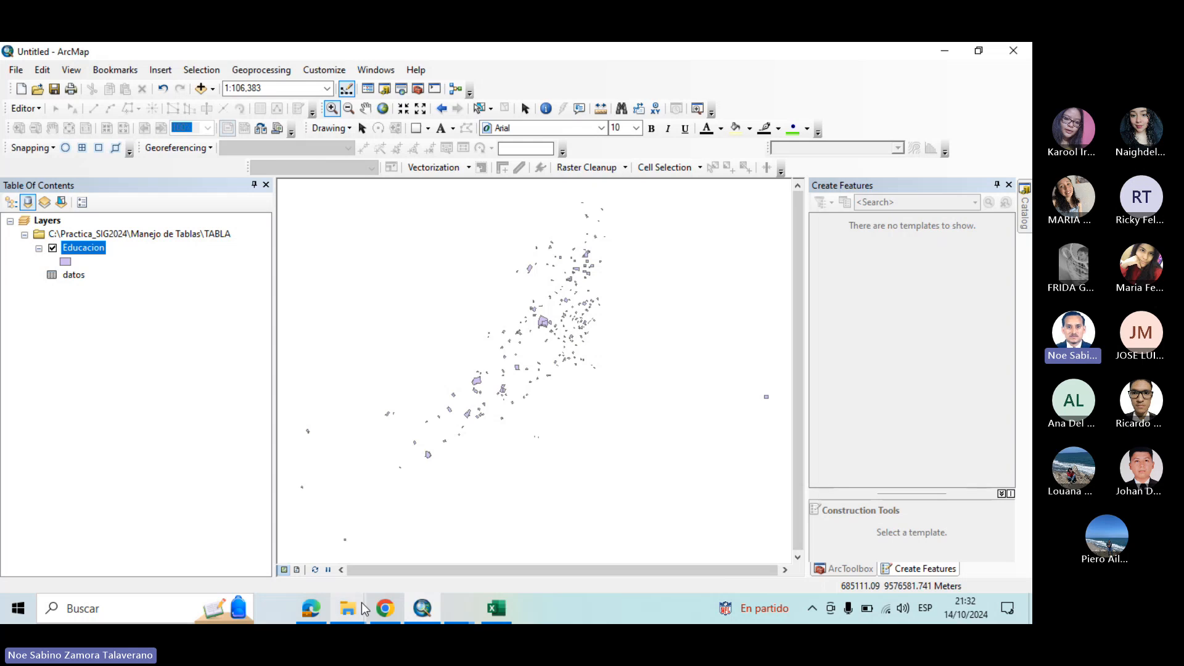
{"action": "left_click", "coordinate": [312, 611]}
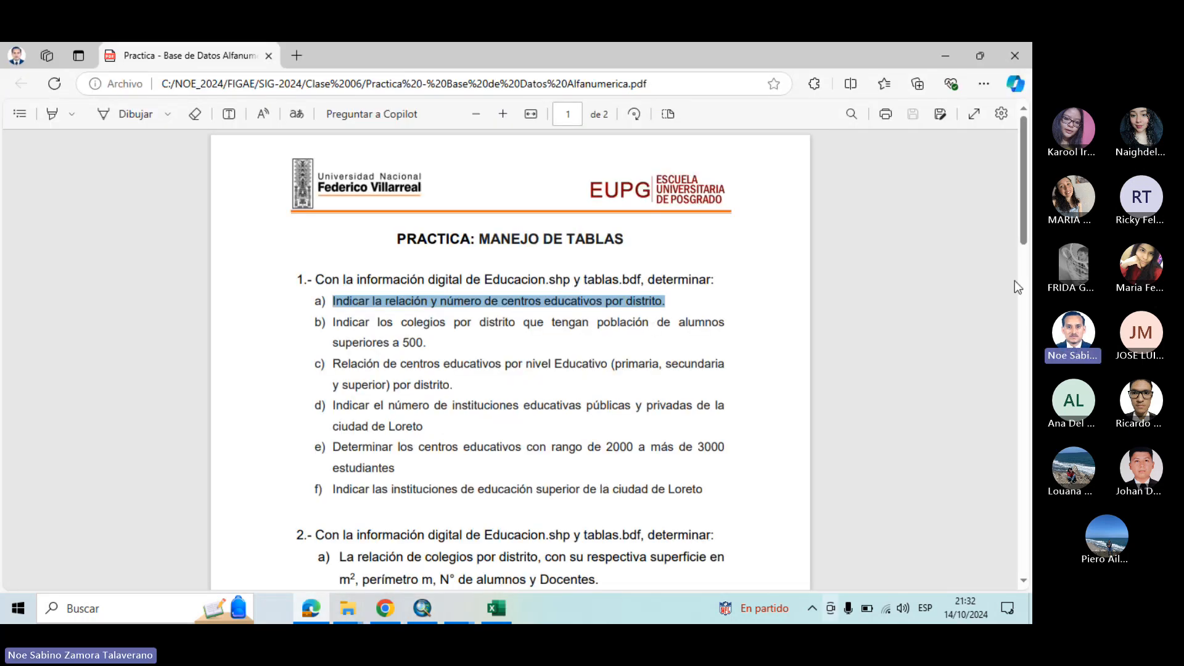
{"action": "left_click", "coordinate": [930, 53]}
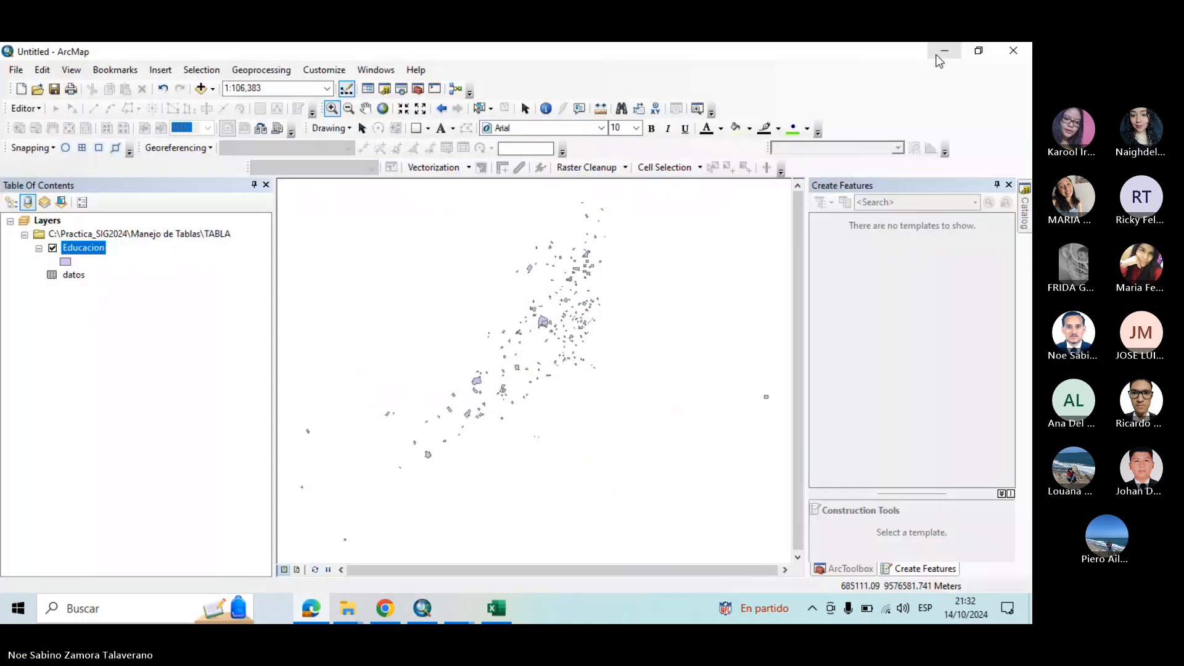
{"action": "left_click", "coordinate": [1005, 54]}
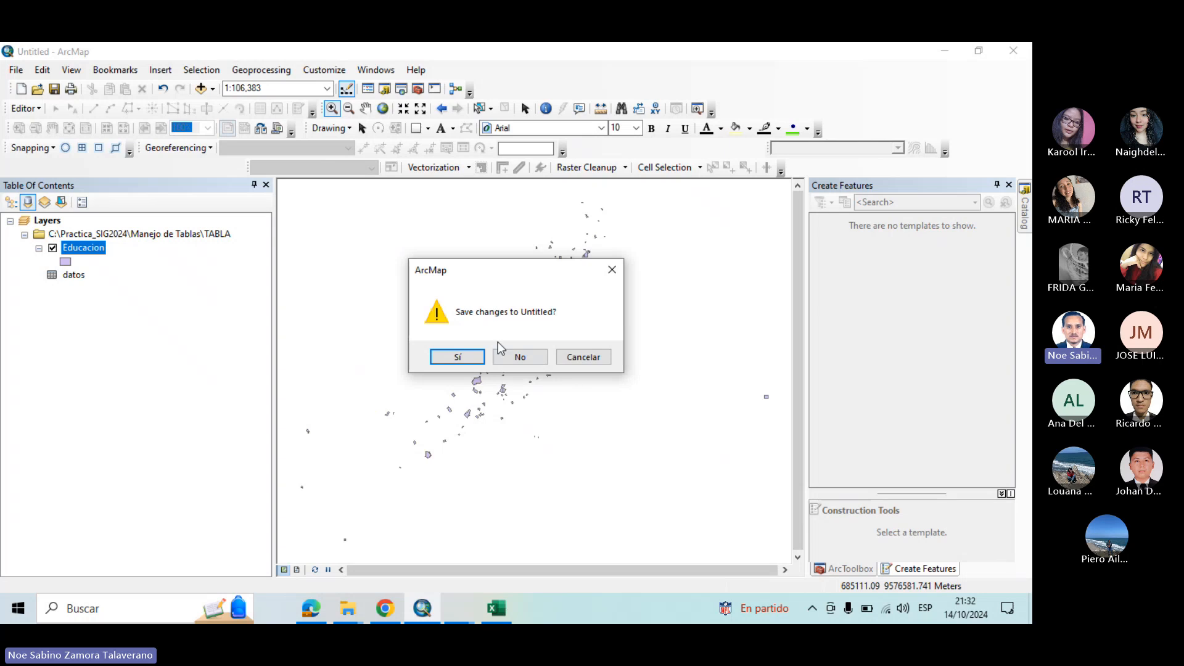
{"action": "left_click", "coordinate": [613, 271]}
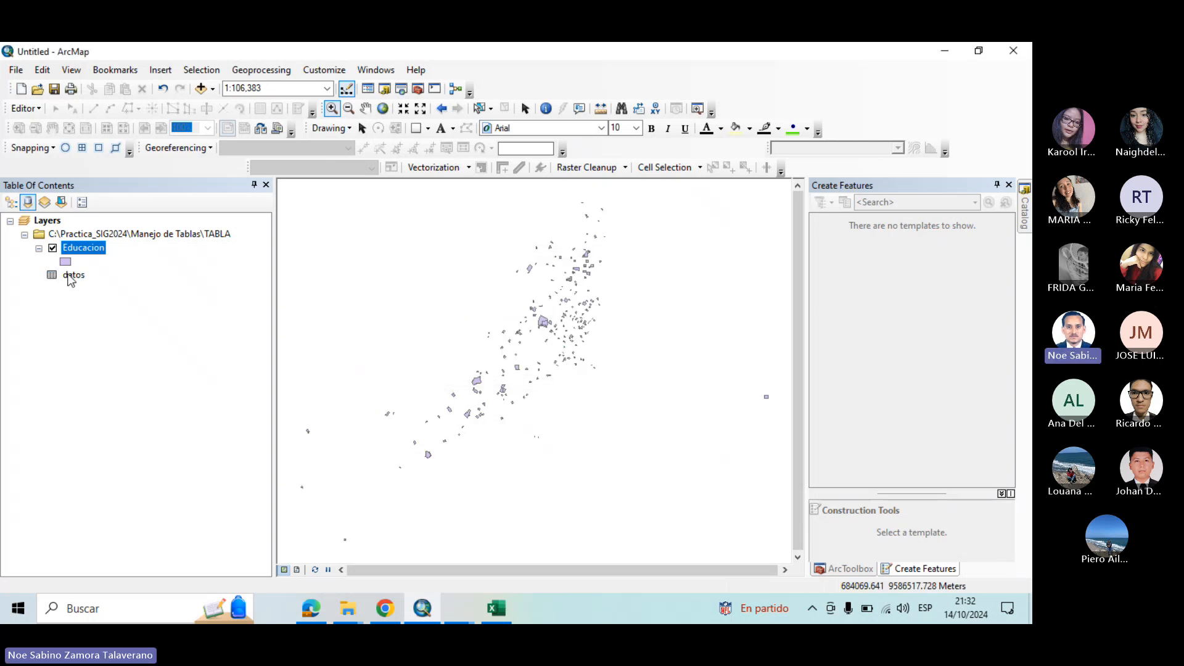
Remove the datos table from the map, check the joined fields in the Educacion attribute table, and close it
{"action": "right_click", "coordinate": [70, 275]}
{"action": "left_click", "coordinate": [113, 319]}
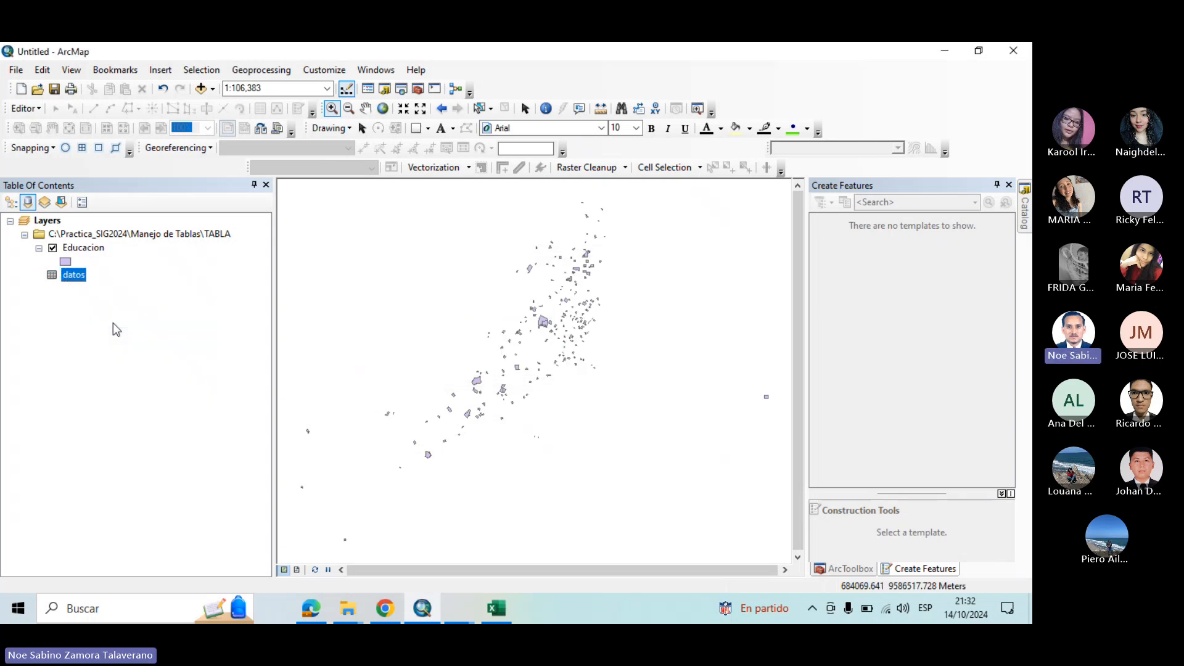
{"action": "right_click", "coordinate": [98, 253]}
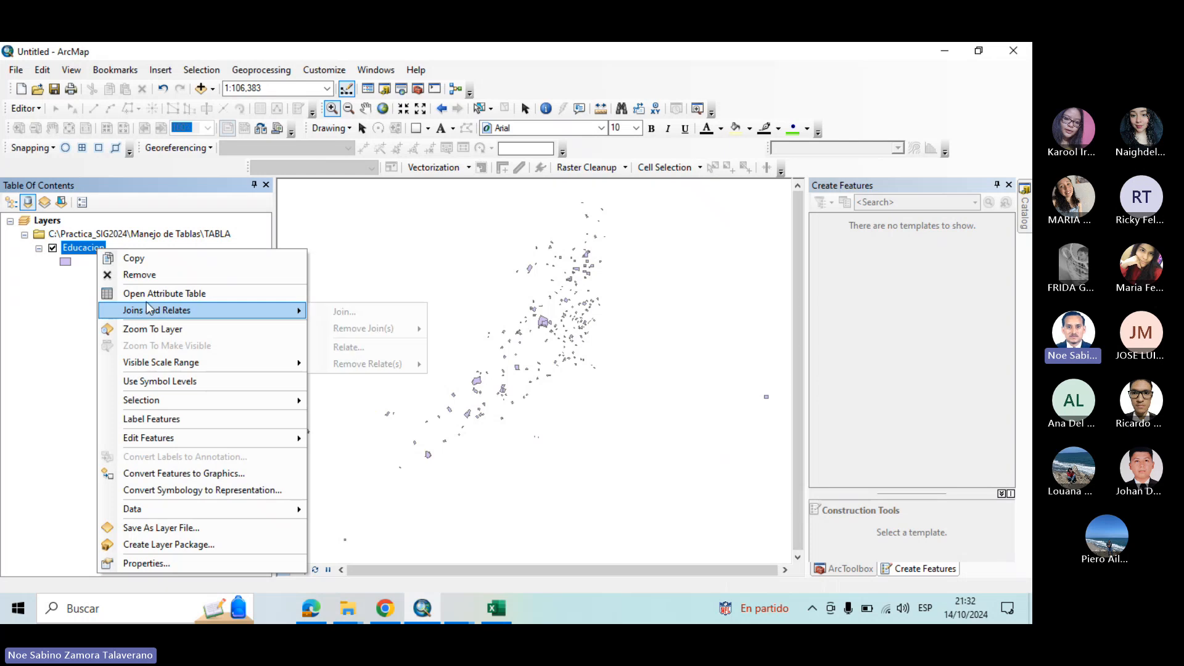
{"action": "left_click", "coordinate": [154, 293]}
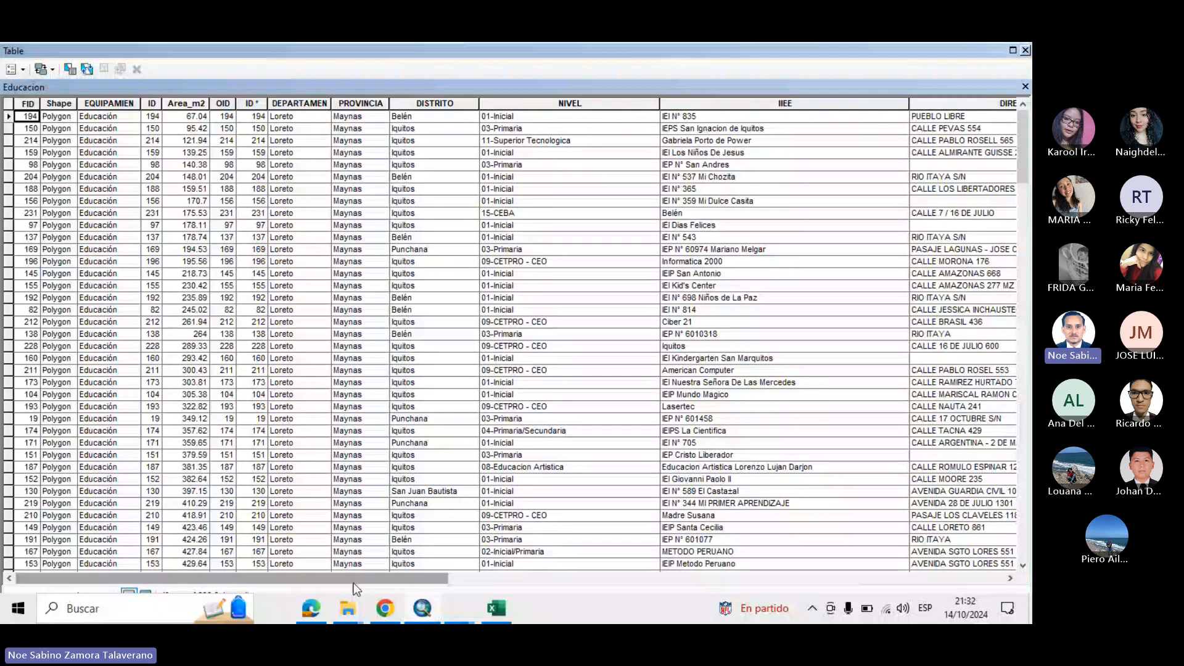
{"action": "left_click_drag", "start_coordinate": [353, 583], "coordinate": [305, 583]}
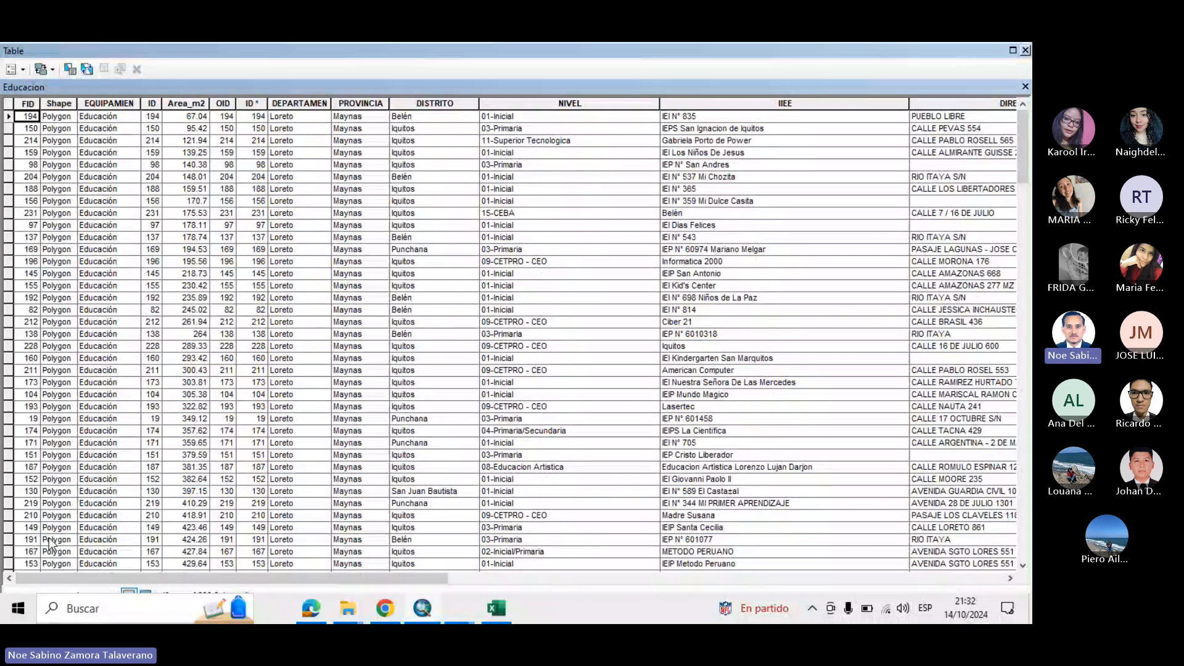
{"action": "left_click", "coordinate": [1024, 52]}
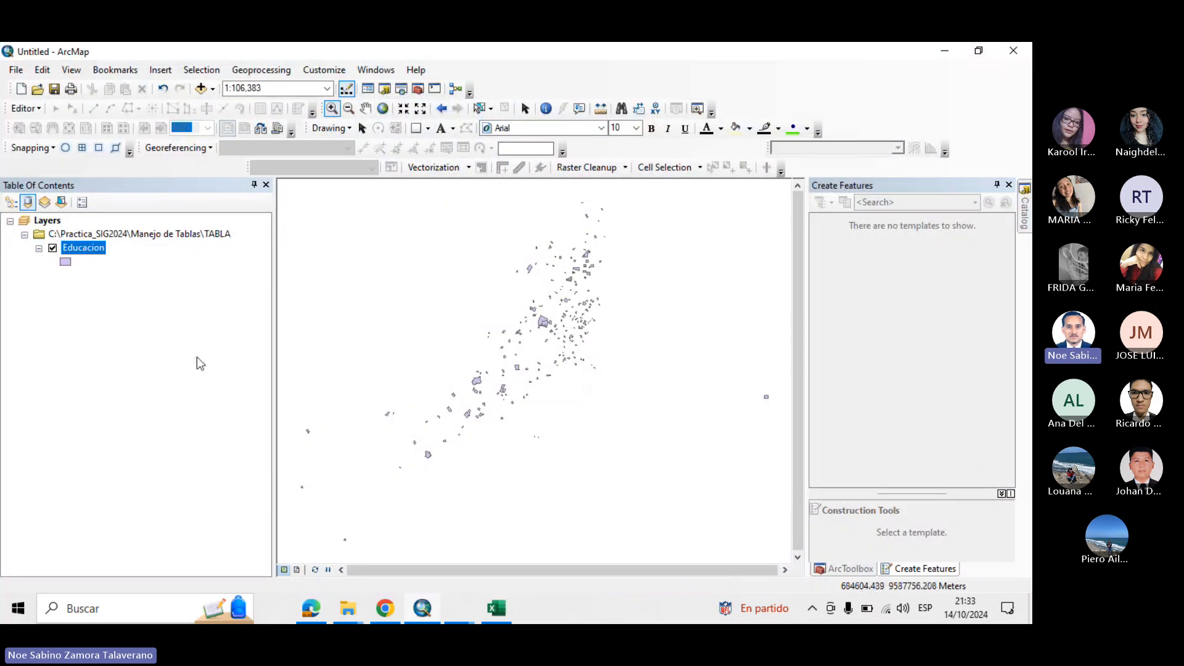
Close ArcMap without saving the untitled map and start ArcMap 10.8.2 again
{"action": "left_click", "coordinate": [1011, 53]}
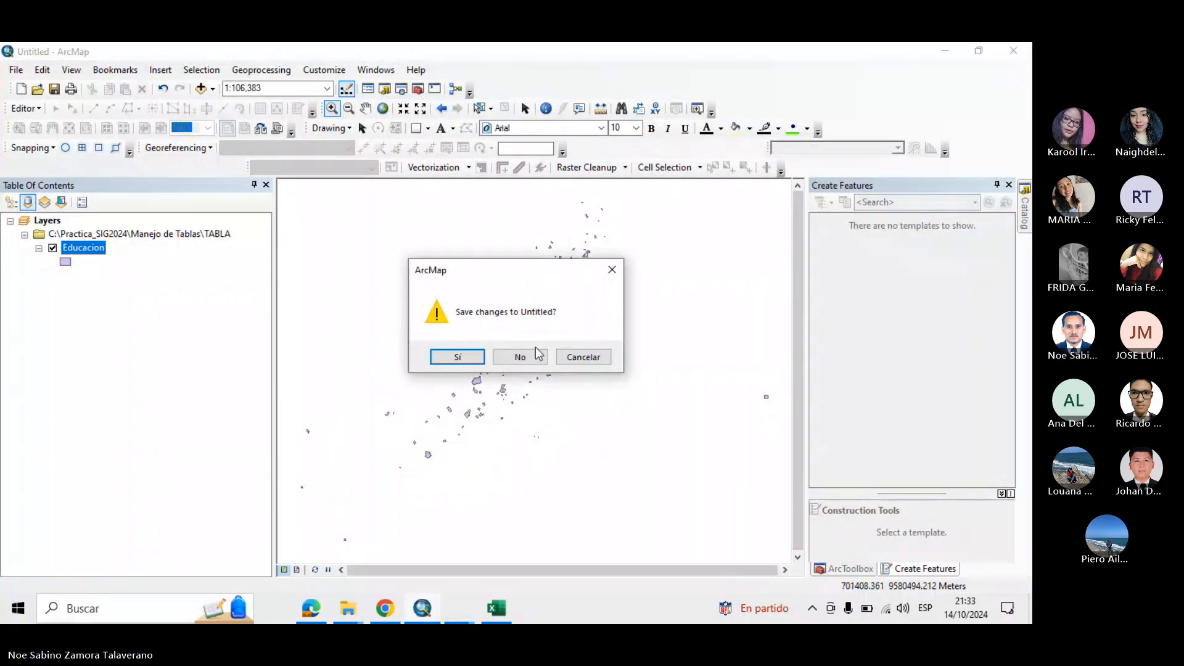
{"action": "left_click", "coordinate": [524, 354]}
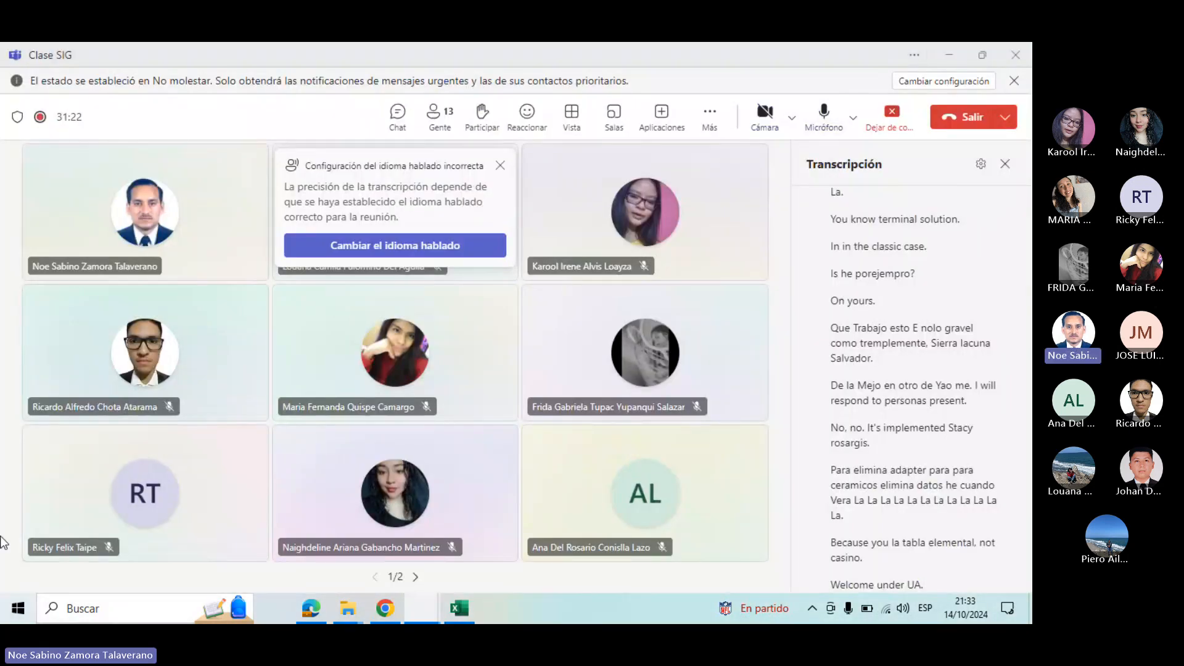
{"action": "left_click", "coordinate": [19, 616]}
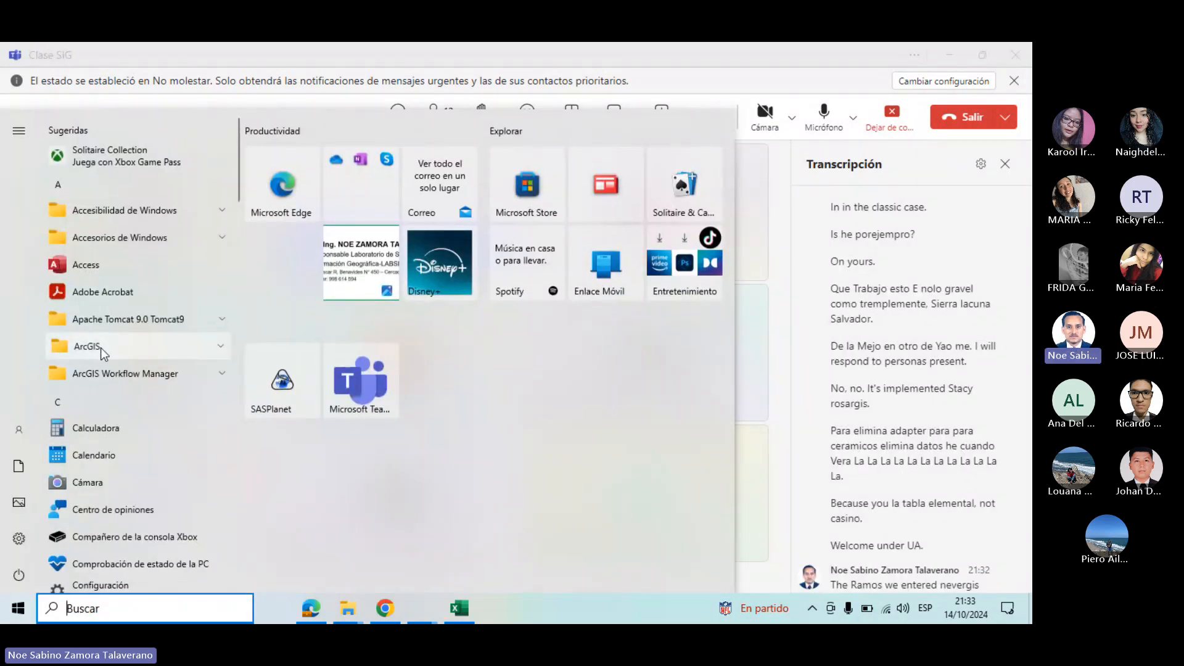
{"action": "left_click", "coordinate": [212, 349]}
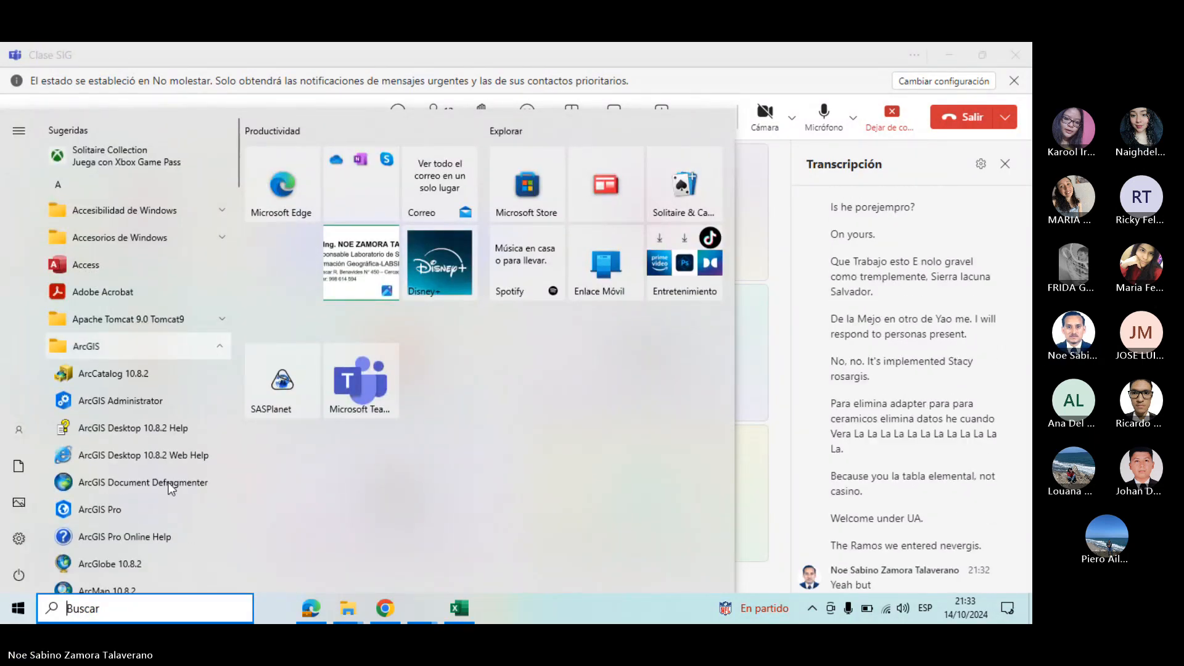
{"action": "scroll", "coordinate": [169, 484], "scroll_direction": "down", "scroll_amount": 3}
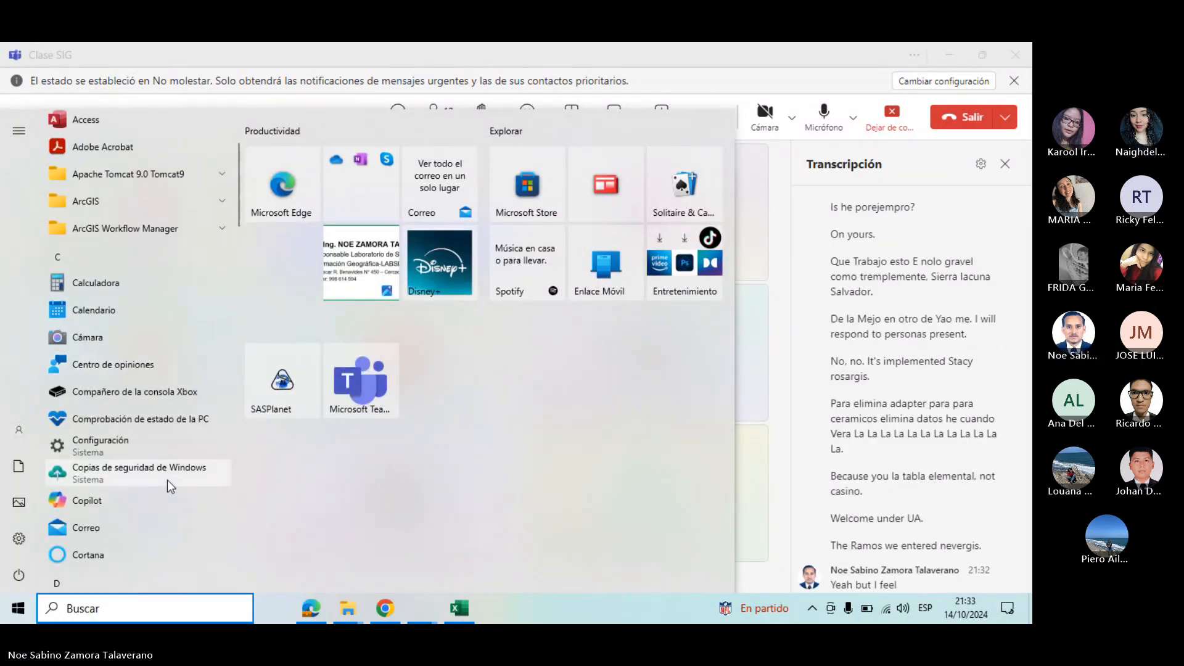
{"action": "left_click", "coordinate": [183, 205]}
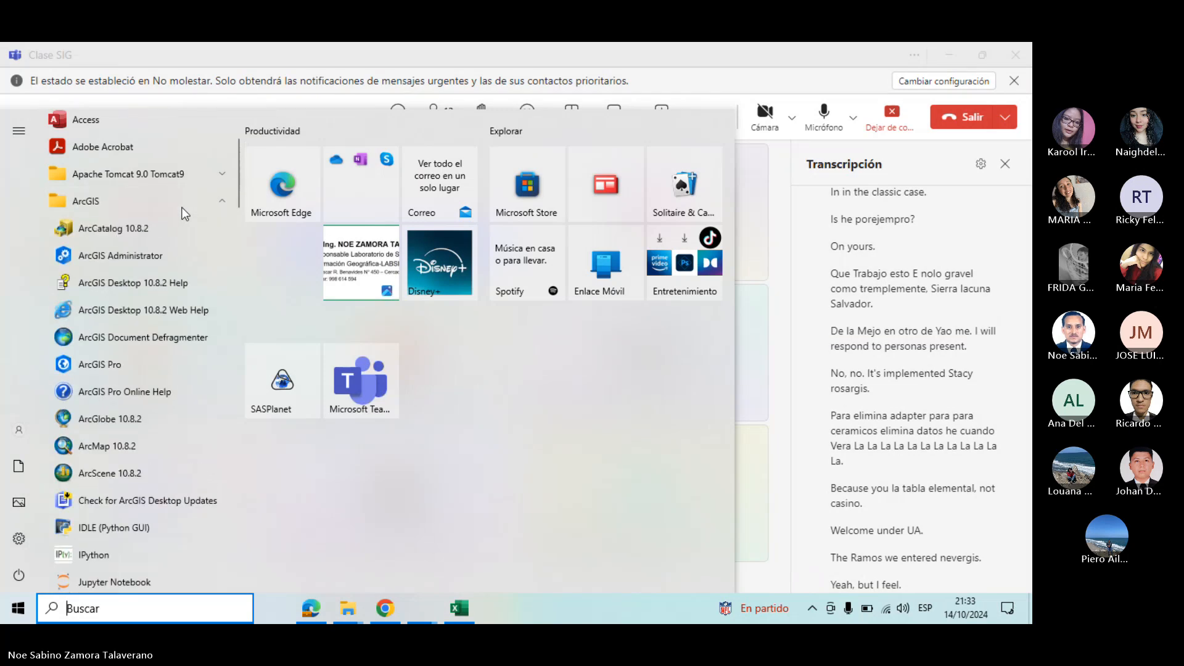
{"action": "left_click", "coordinate": [122, 453]}
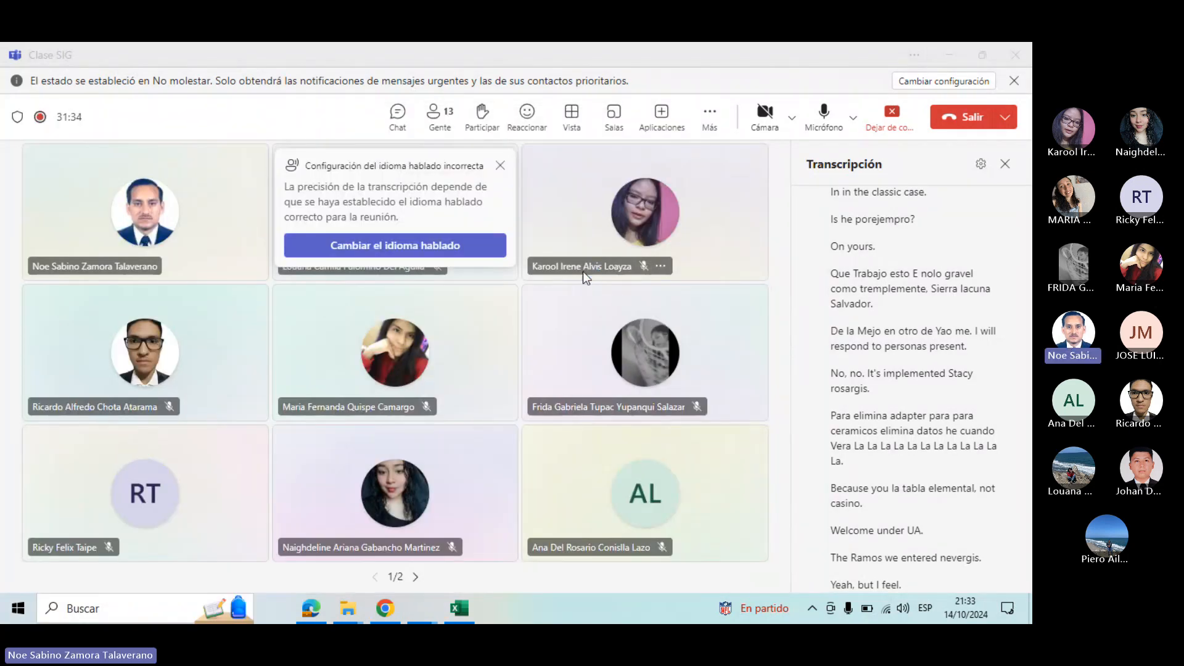
{"action": "mouse_move", "coordinate": [583, 272]}
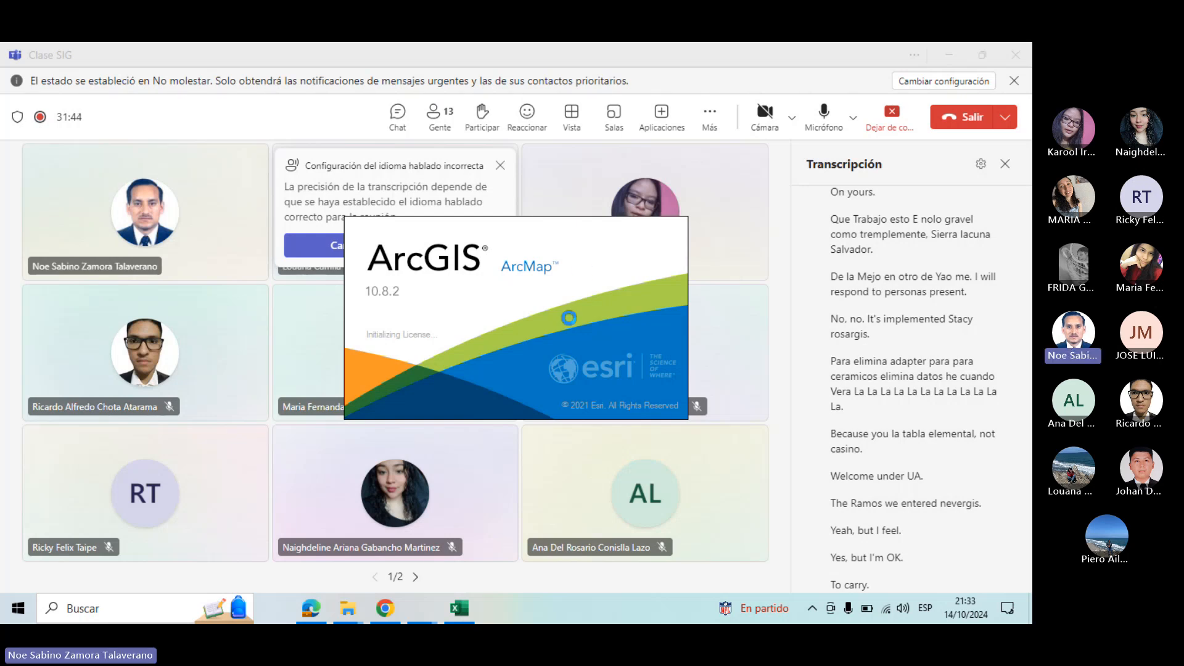
{"action": "left_click", "coordinate": [823, 113]}
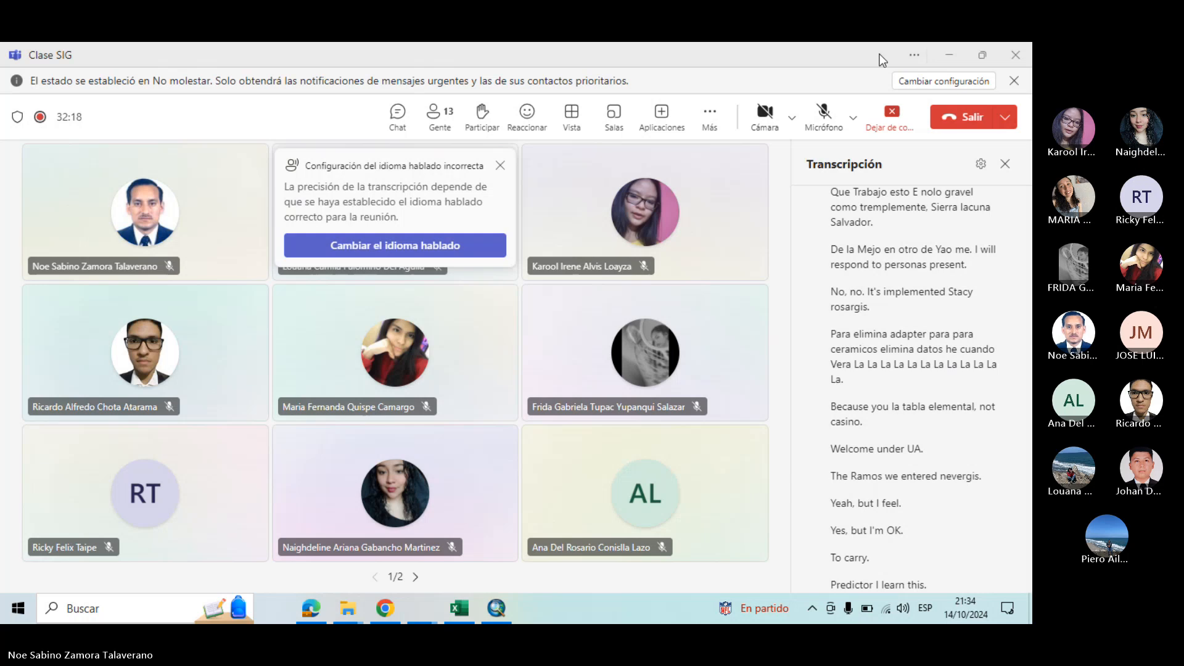
{"action": "left_click", "coordinate": [824, 112]}
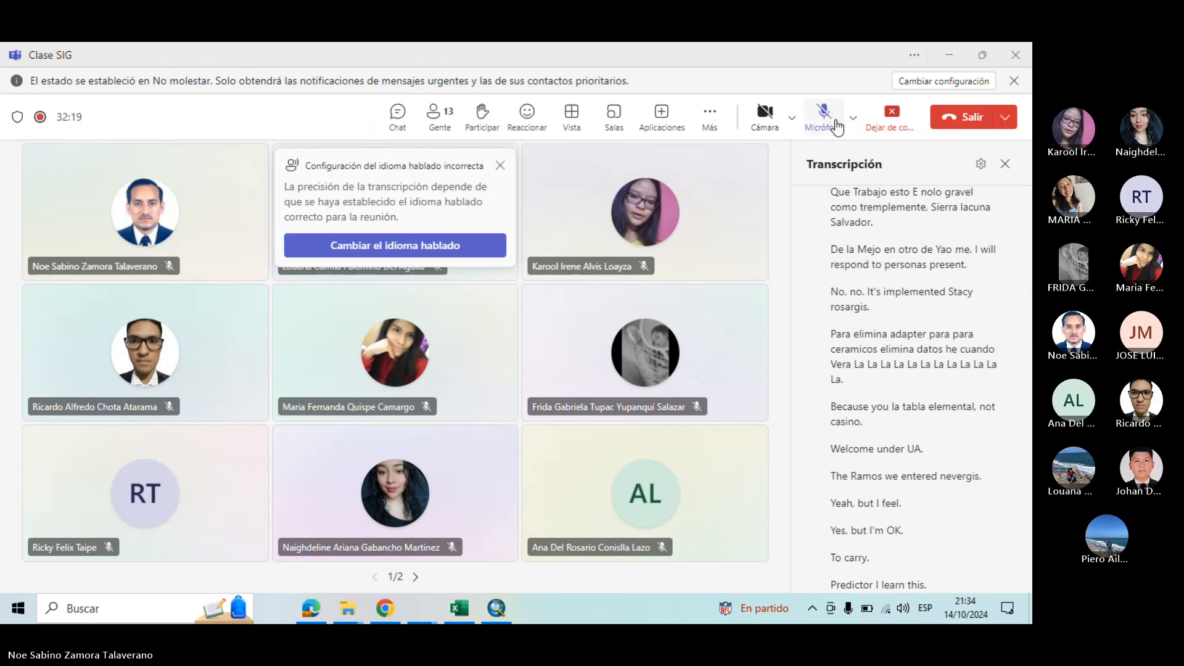
Switch to ArcMap, dismiss the Getting Started dialog, and add Educacion.shp from the TABLA folder to the blank map
{"action": "left_click", "coordinate": [497, 609]}
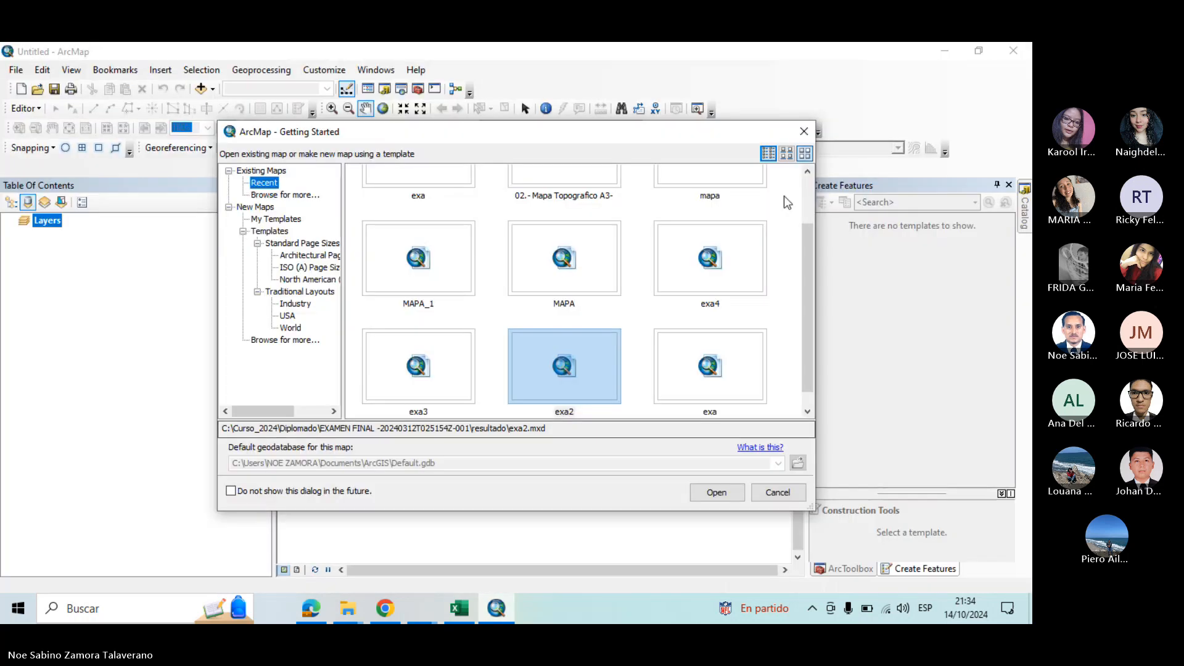
{"action": "left_click", "coordinate": [808, 125]}
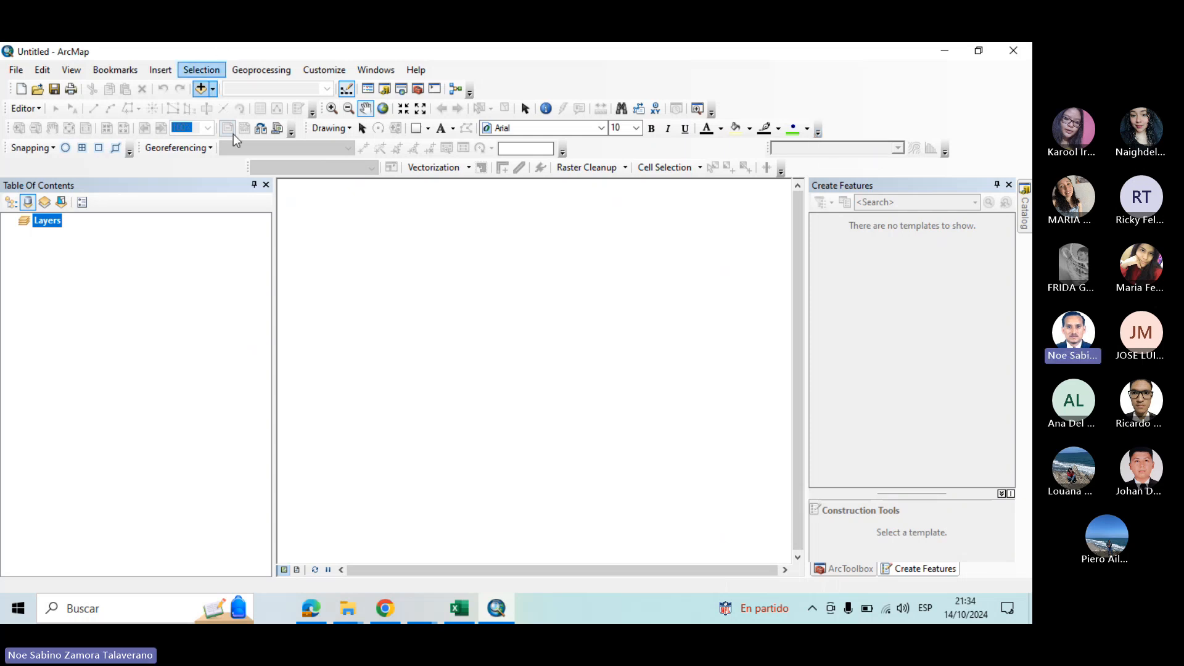
{"action": "left_click", "coordinate": [201, 88]}
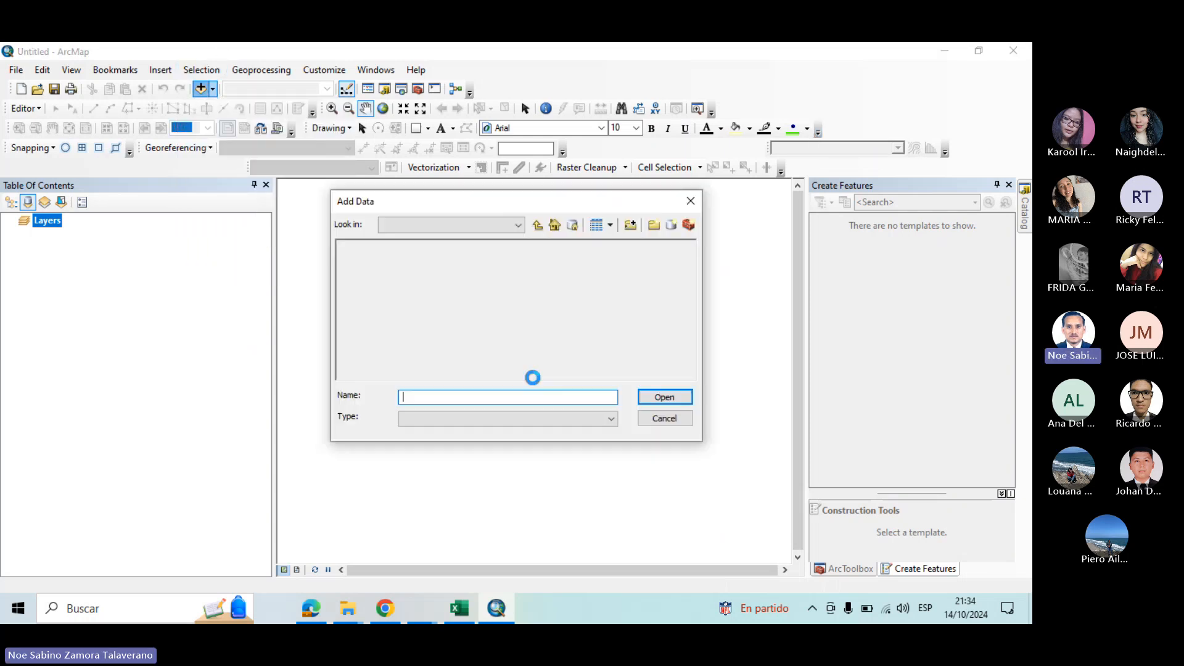
{"action": "left_click", "coordinate": [397, 259]}
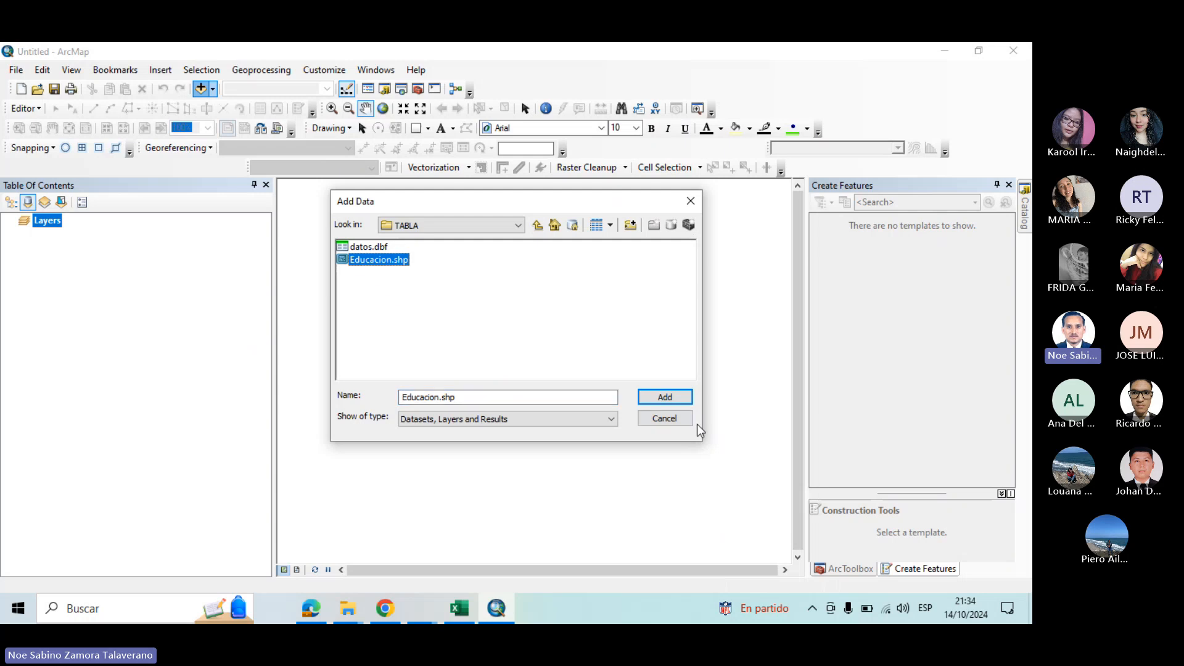
{"action": "left_click", "coordinate": [657, 398]}
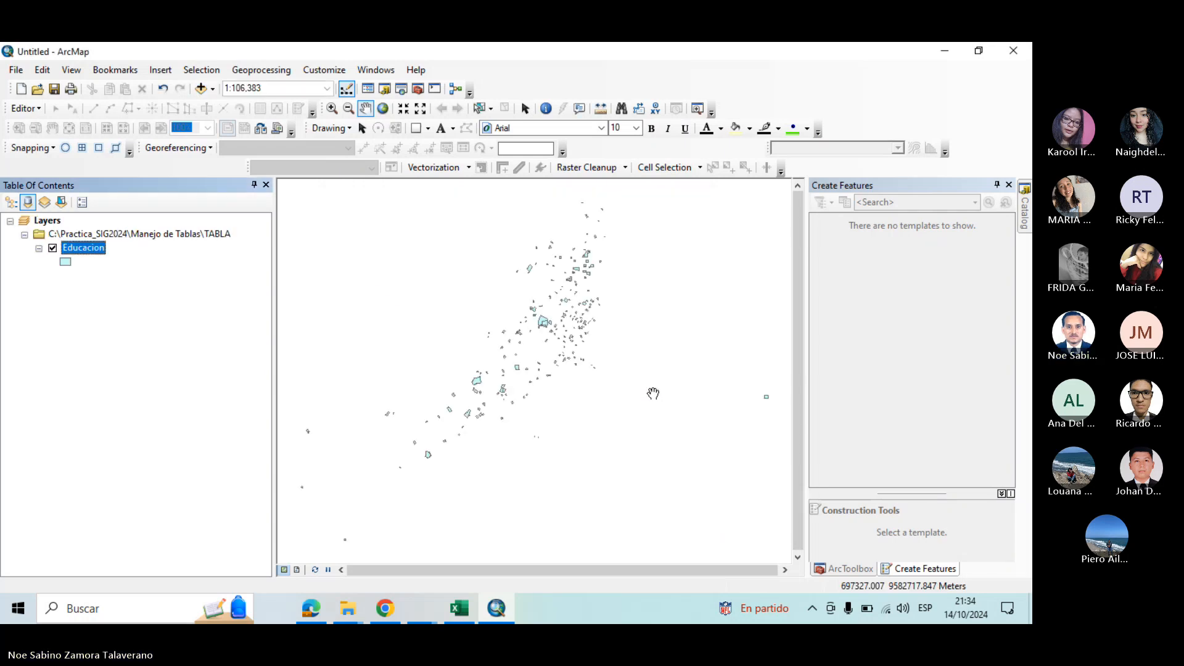
Examine the fields in the Educacion layer's attribute table and close the table
{"action": "right_click", "coordinate": [89, 248]}
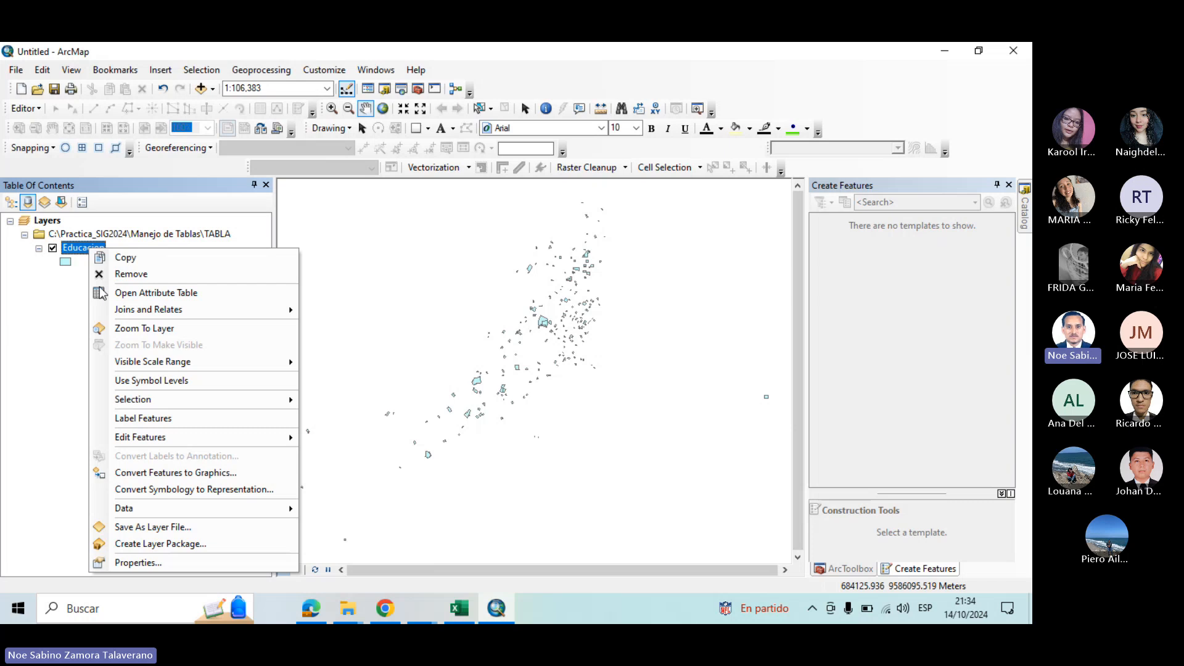
{"action": "left_click", "coordinate": [139, 293]}
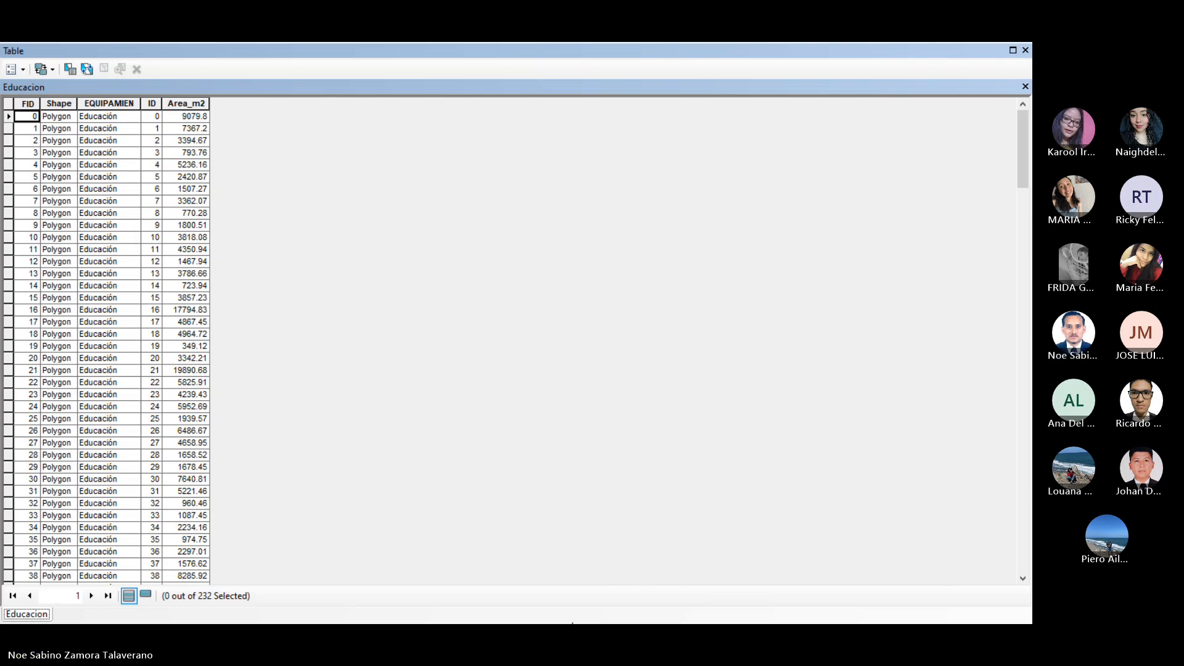
{"action": "left_click", "coordinate": [1025, 51]}
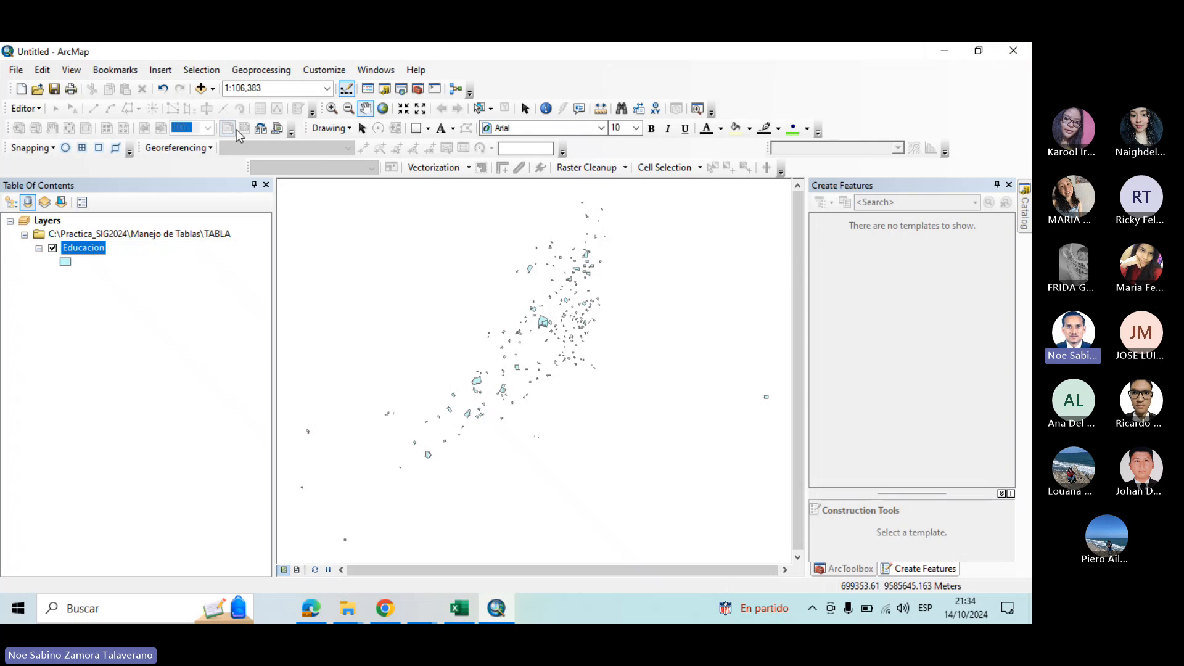
Add datos.dbf to the map and join it to the Educacion layer, using the ID field in both tables
{"action": "left_click", "coordinate": [201, 88]}
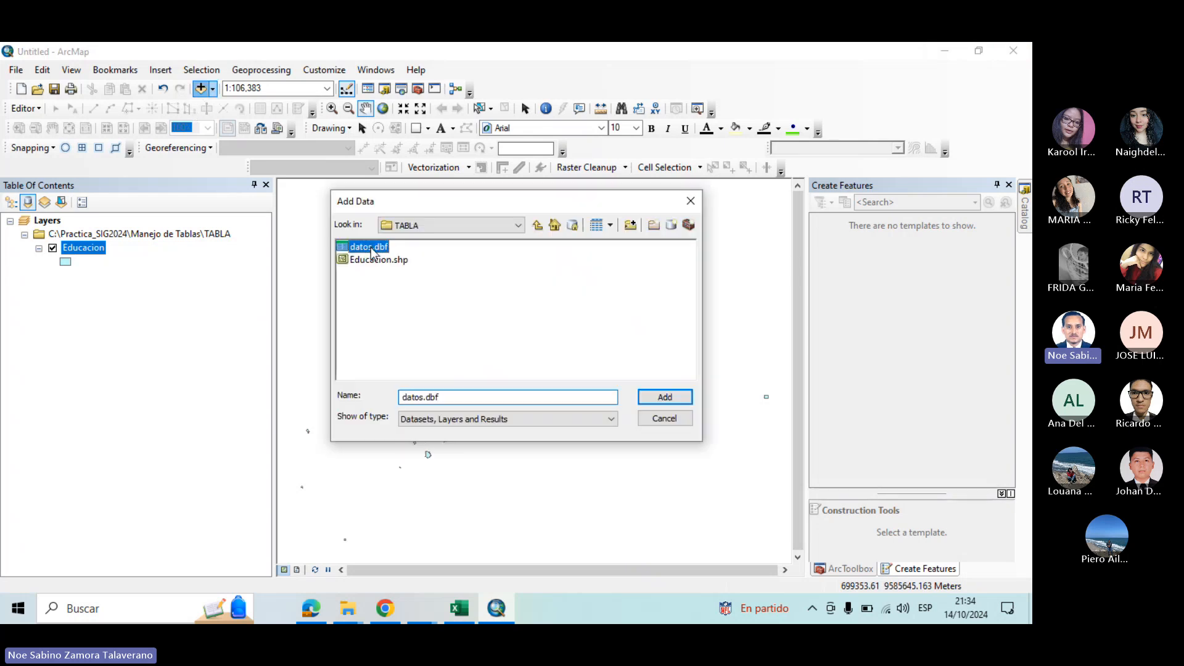
{"action": "left_click", "coordinate": [668, 396]}
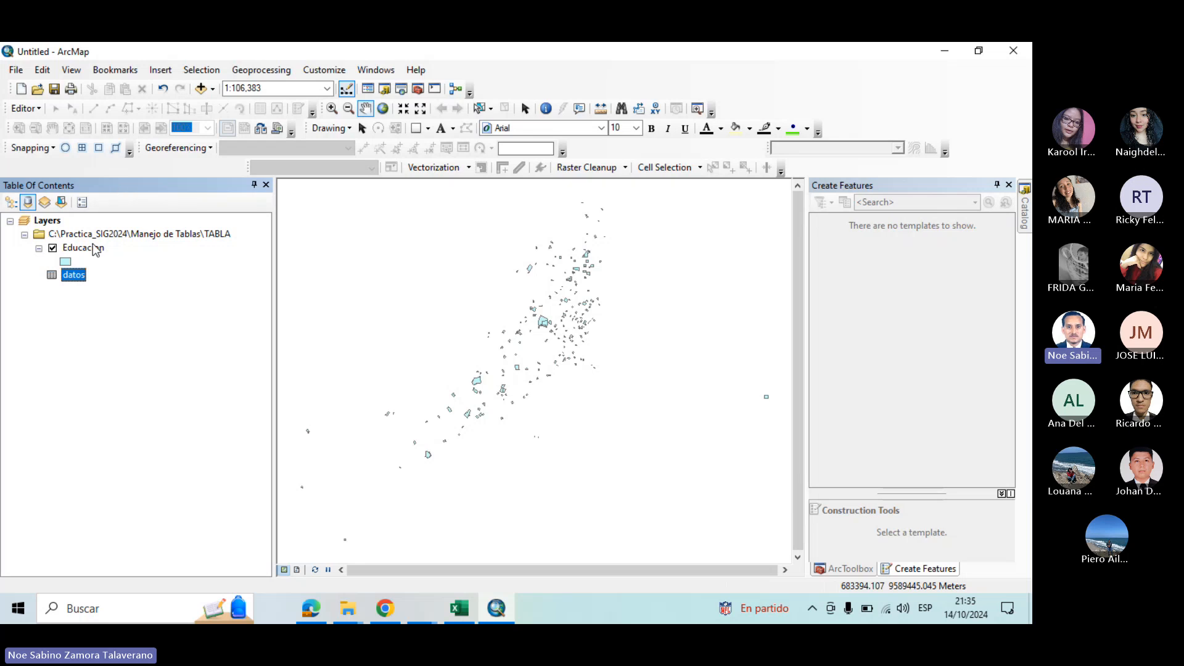
{"action": "left_click", "coordinate": [92, 247]}
{"action": "right_click", "coordinate": [96, 251]}
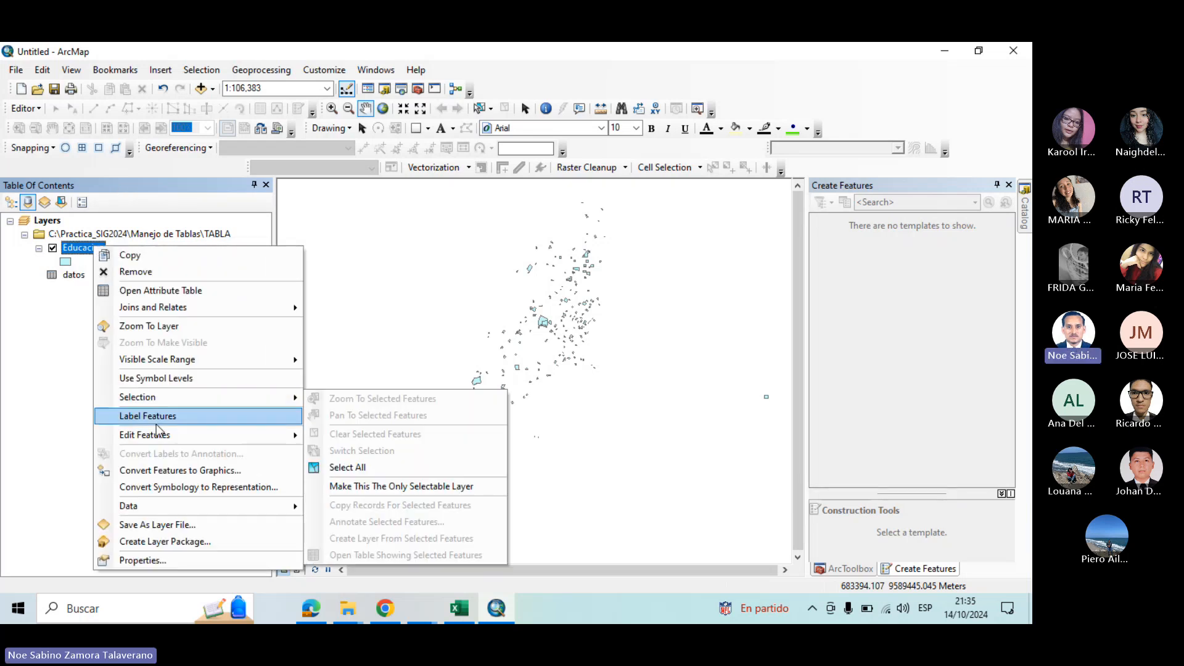
{"action": "mouse_move", "coordinate": [209, 301]}
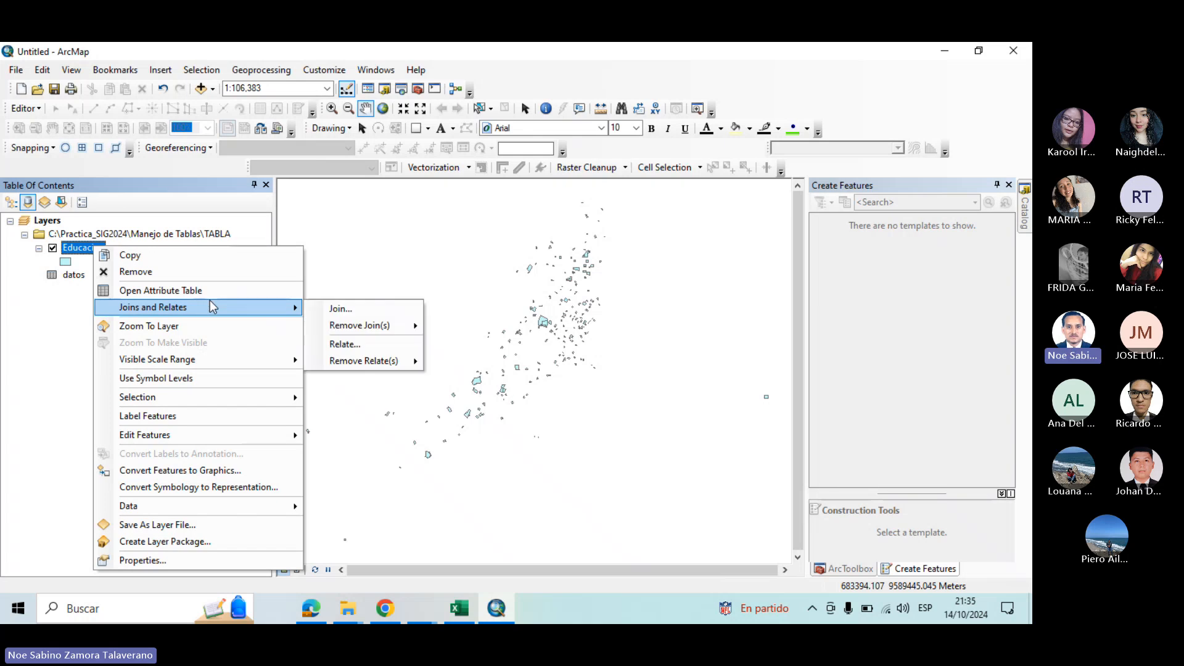
{"action": "left_click", "coordinate": [403, 307]}
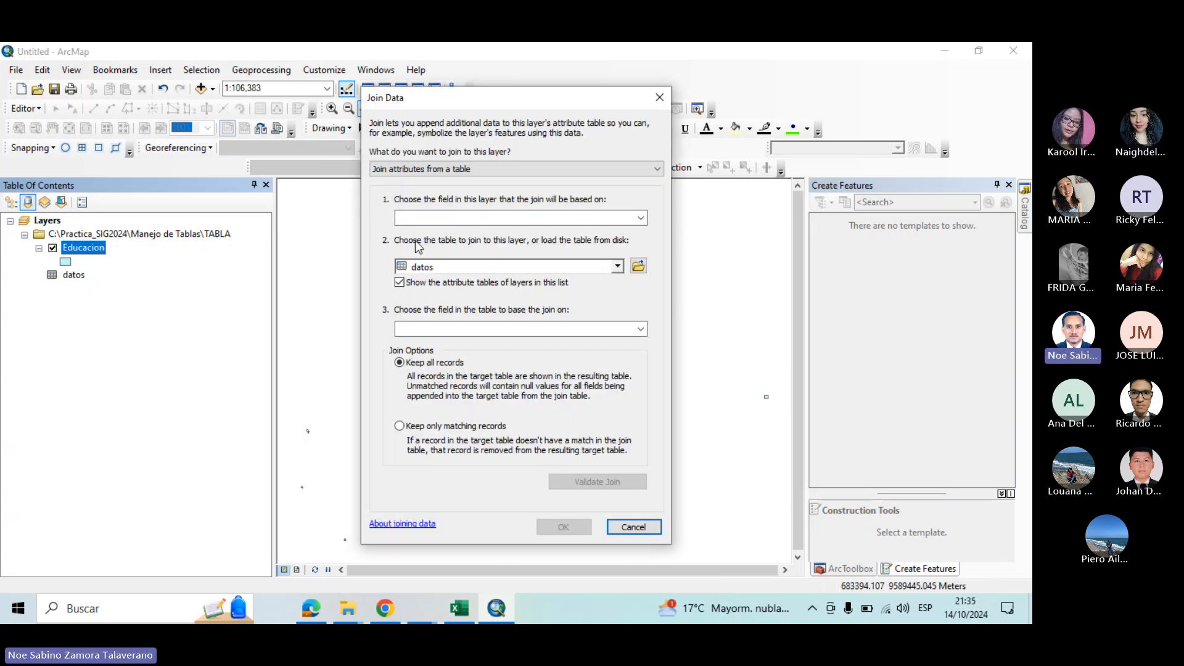
{"action": "left_click", "coordinate": [638, 219]}
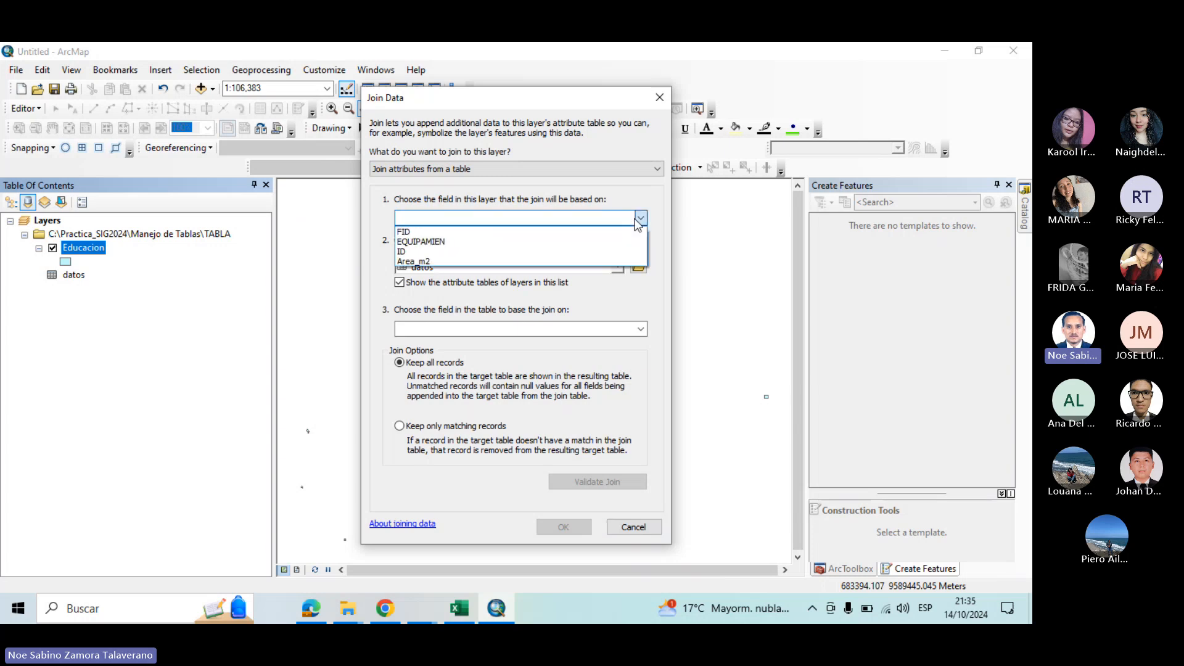
{"action": "left_click", "coordinate": [532, 252]}
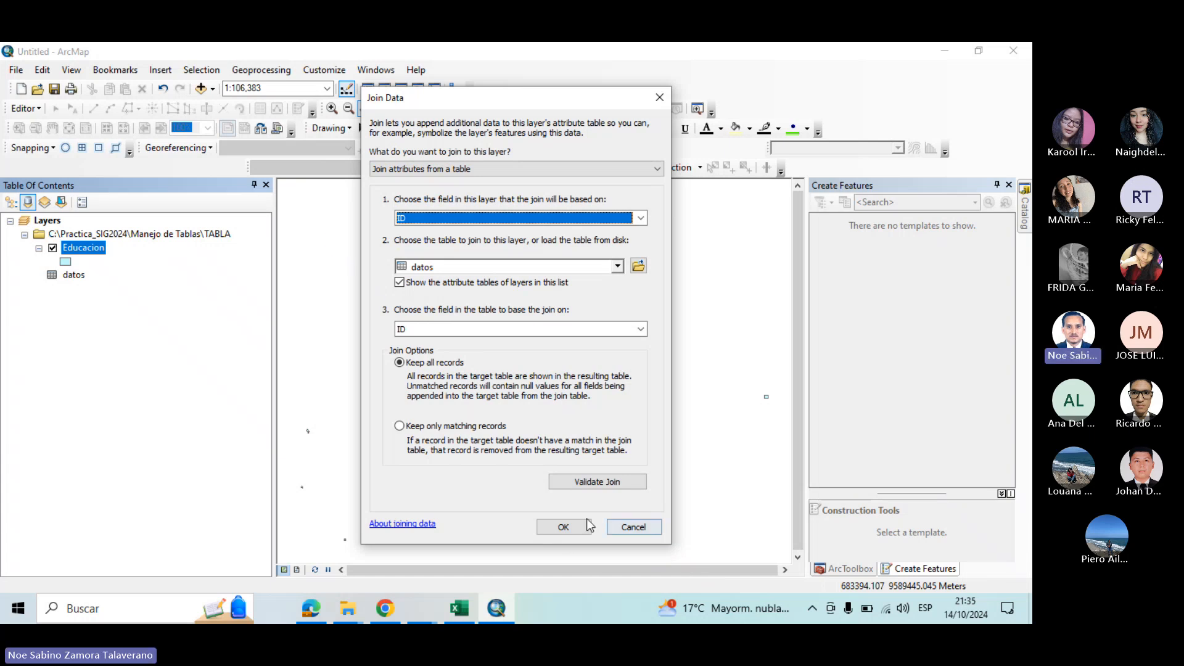
{"action": "left_click", "coordinate": [572, 532]}
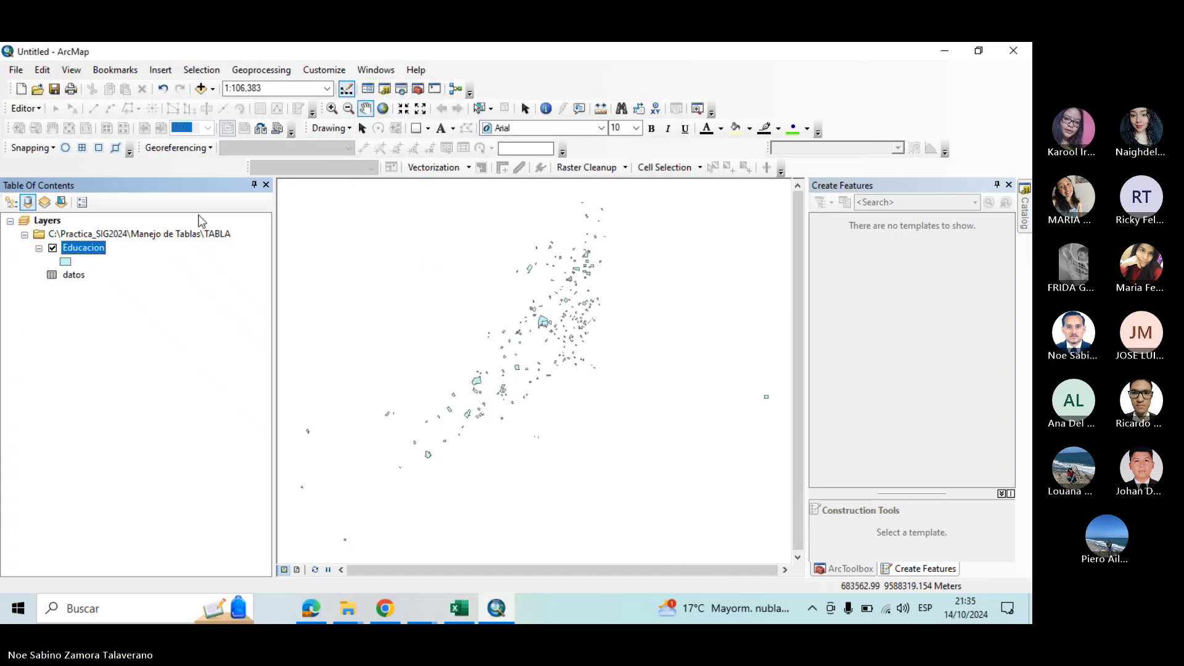
Check the fields joined from datos in the Educacion attribute table and close the table
{"action": "right_click", "coordinate": [77, 249]}
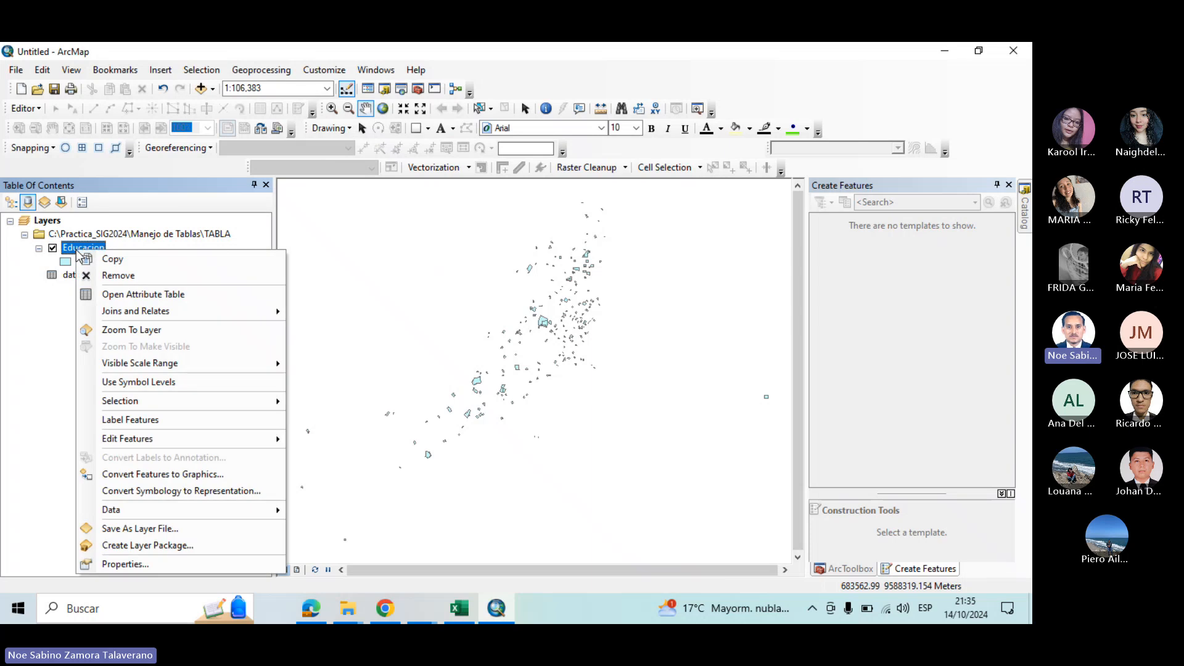
{"action": "left_click", "coordinate": [147, 297]}
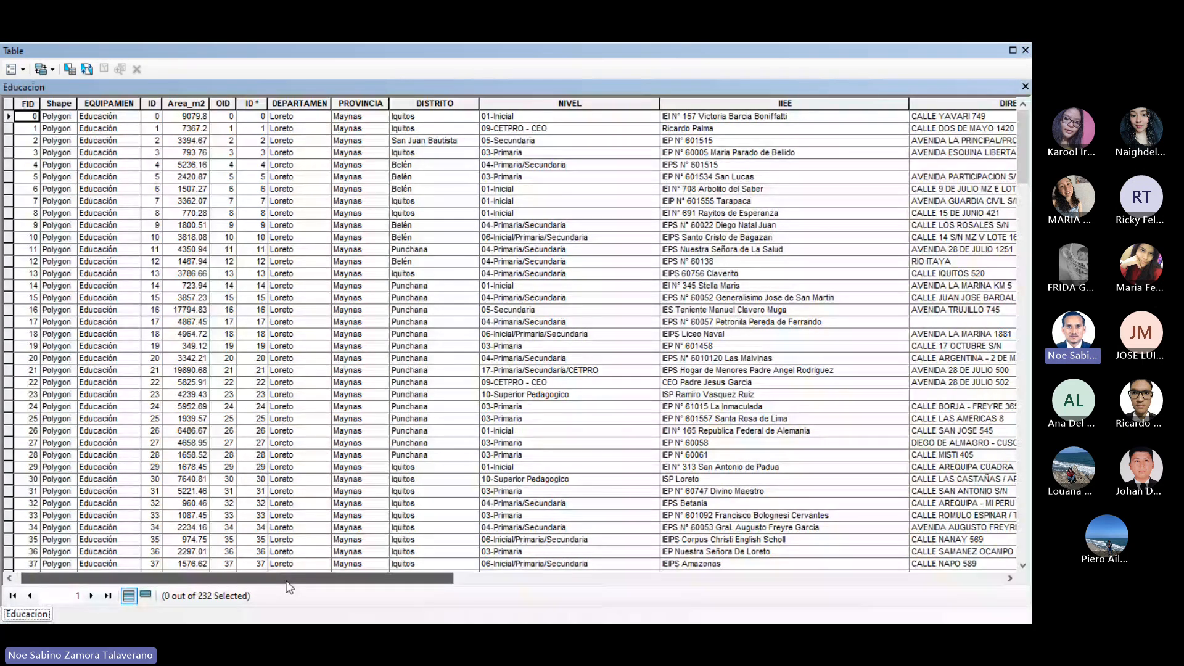
{"action": "left_click_drag", "start_coordinate": [277, 578], "coordinate": [156, 564]}
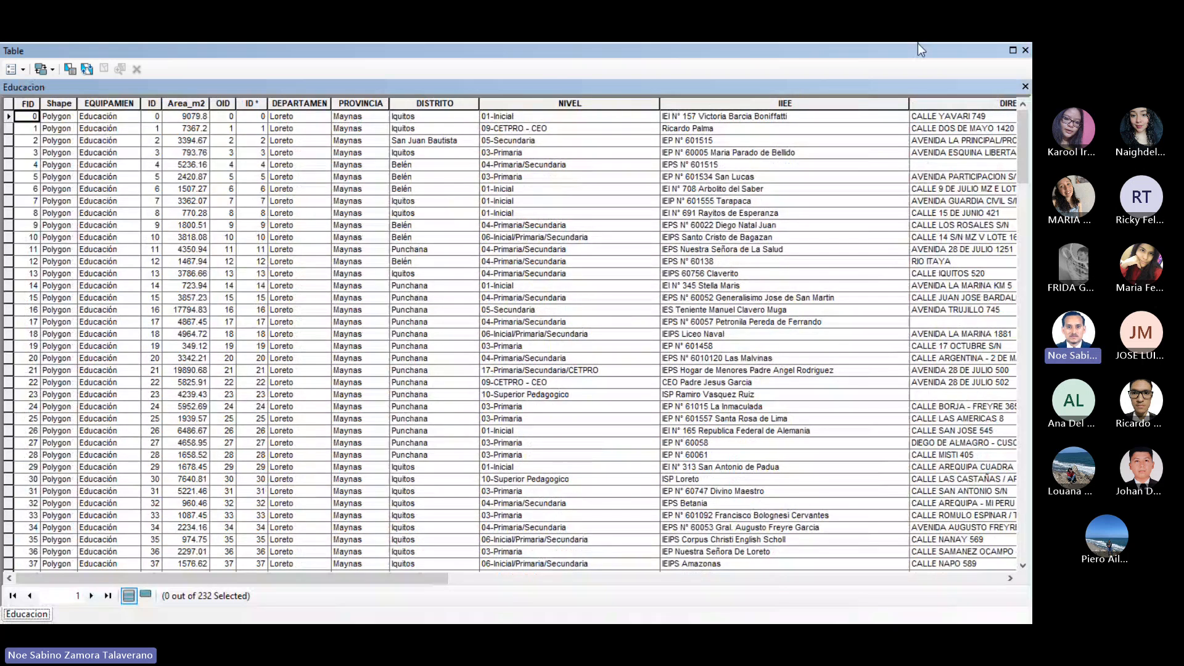
{"action": "left_click", "coordinate": [1024, 50]}
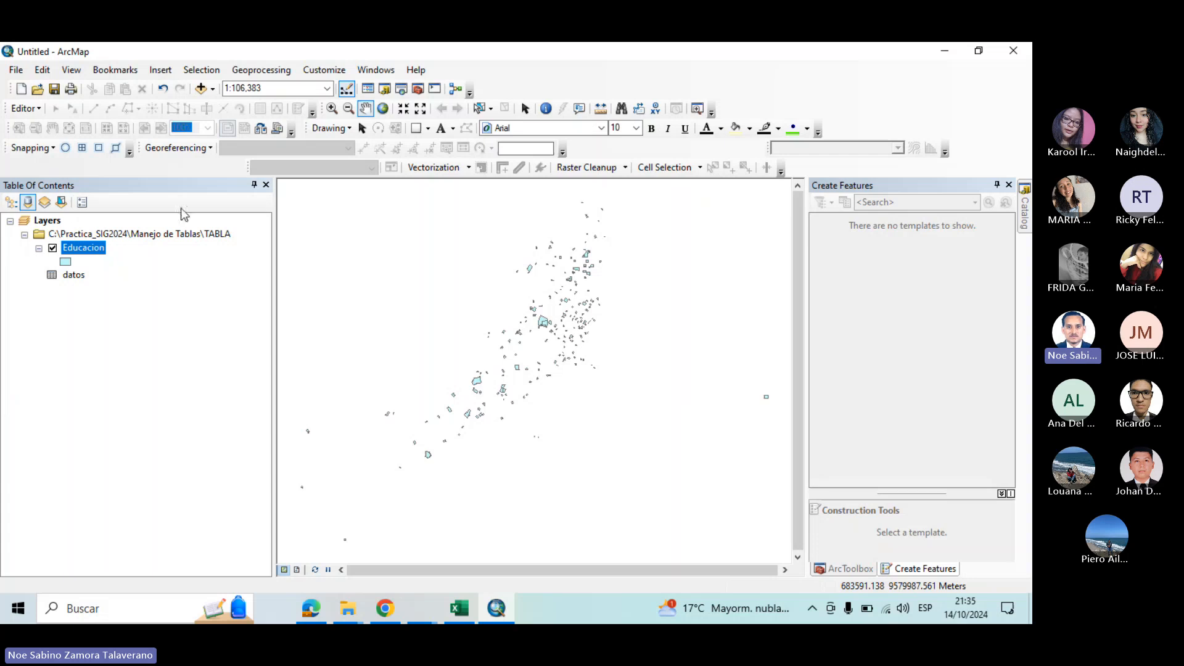
{"action": "right_click", "coordinate": [105, 255]}
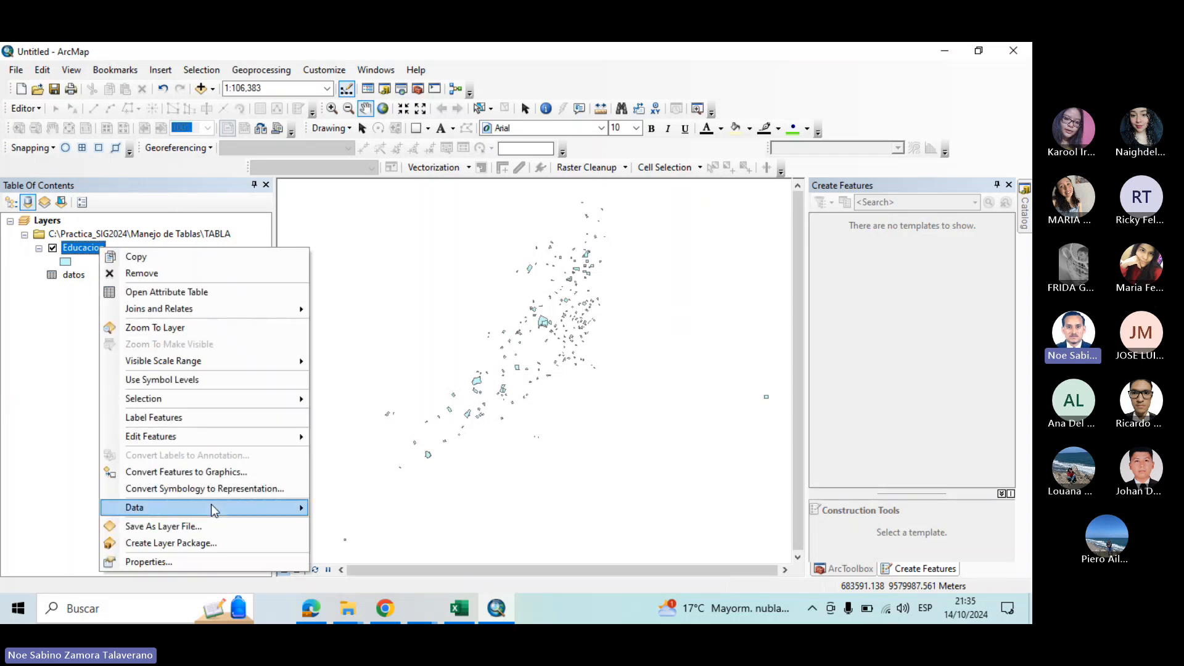
{"action": "mouse_move", "coordinate": [290, 507]}
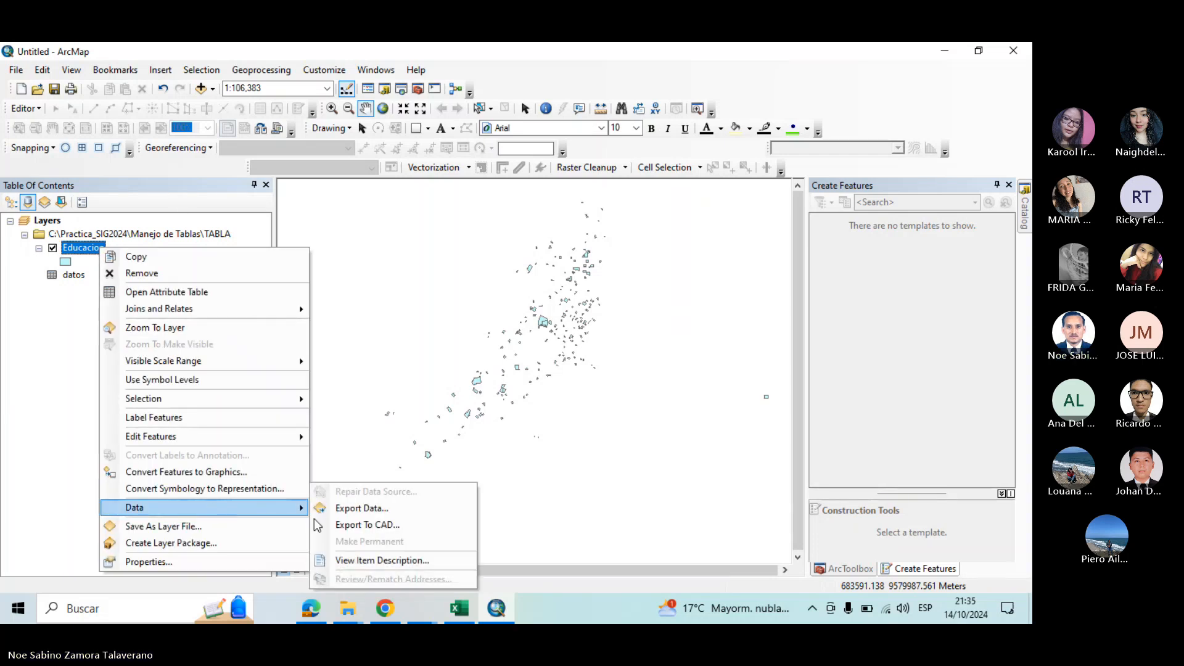
{"action": "left_click", "coordinate": [383, 516]}
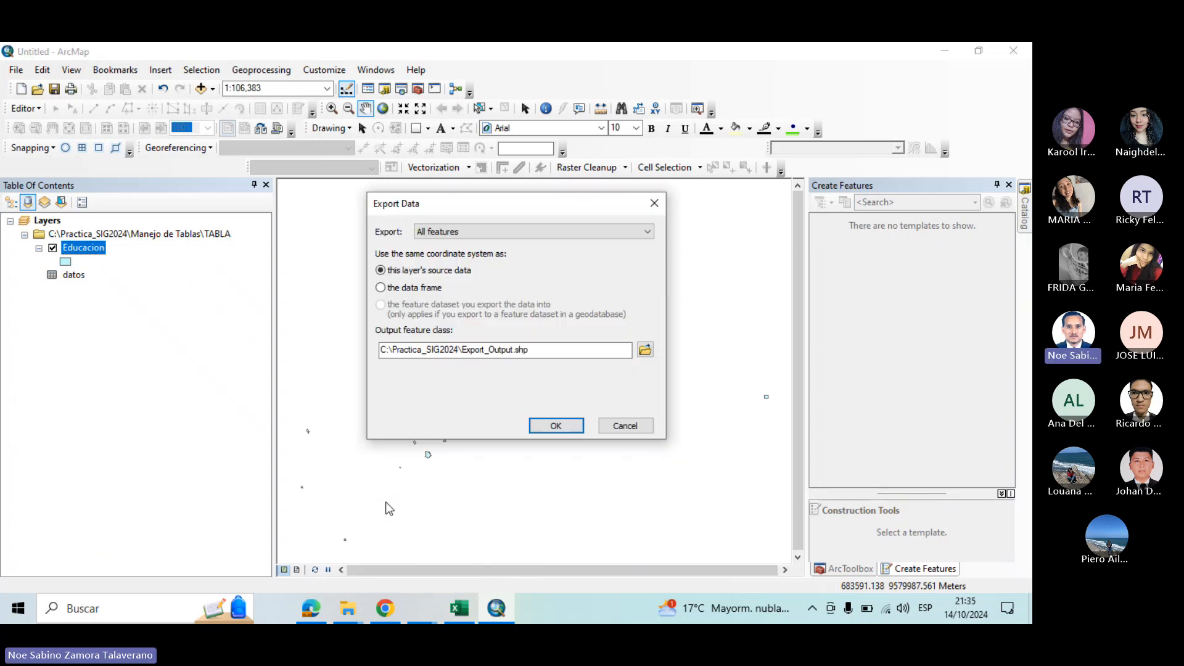
{"action": "left_click", "coordinate": [660, 203]}
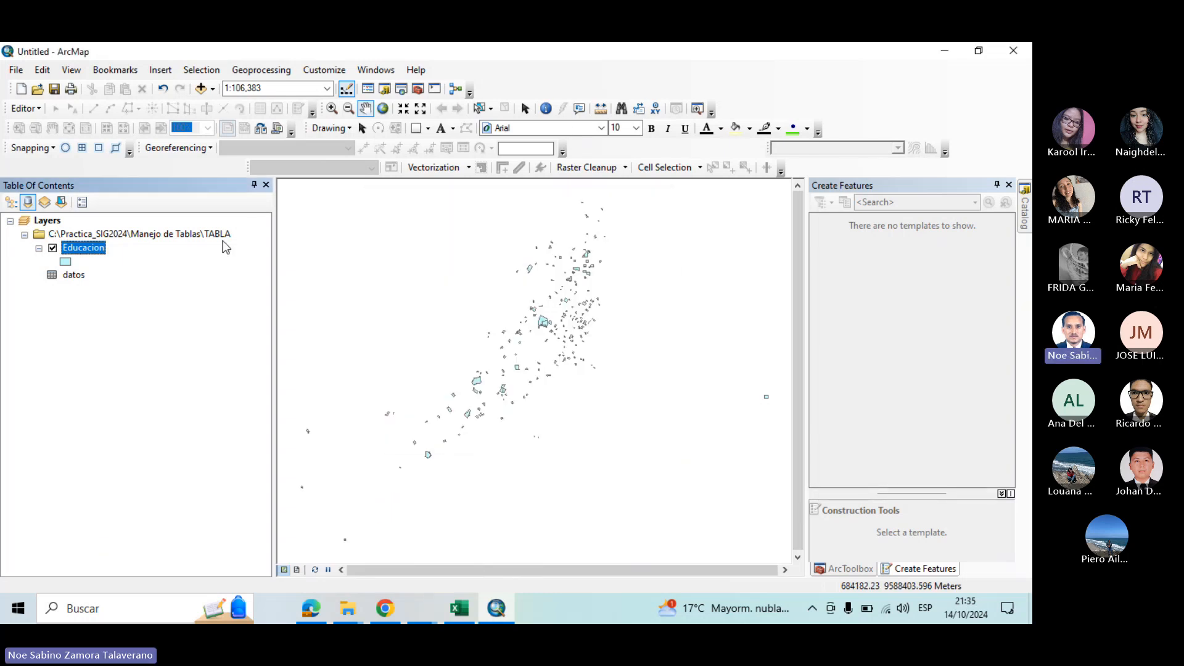
Export all Educacion features to the Manejo de Tablas\TABLA folder as the shapefile Educacion_final.shp and add the exported layer to the map
{"action": "right_click", "coordinate": [106, 250]}
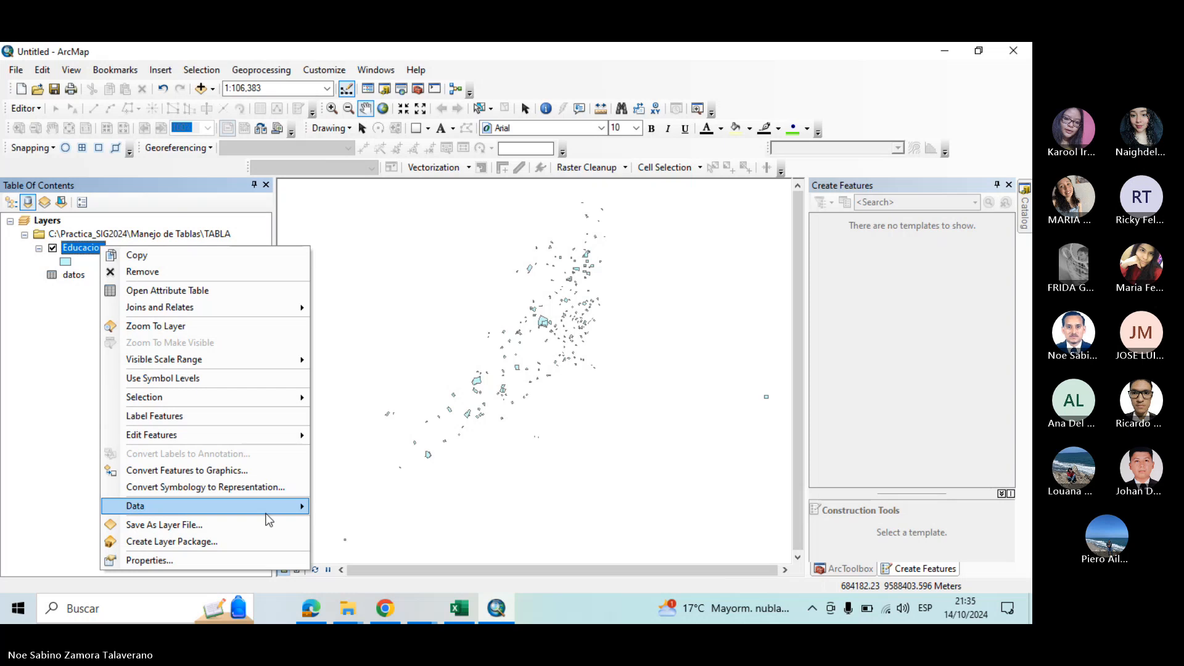
{"action": "mouse_move", "coordinate": [279, 515]}
{"action": "left_click", "coordinate": [362, 508]}
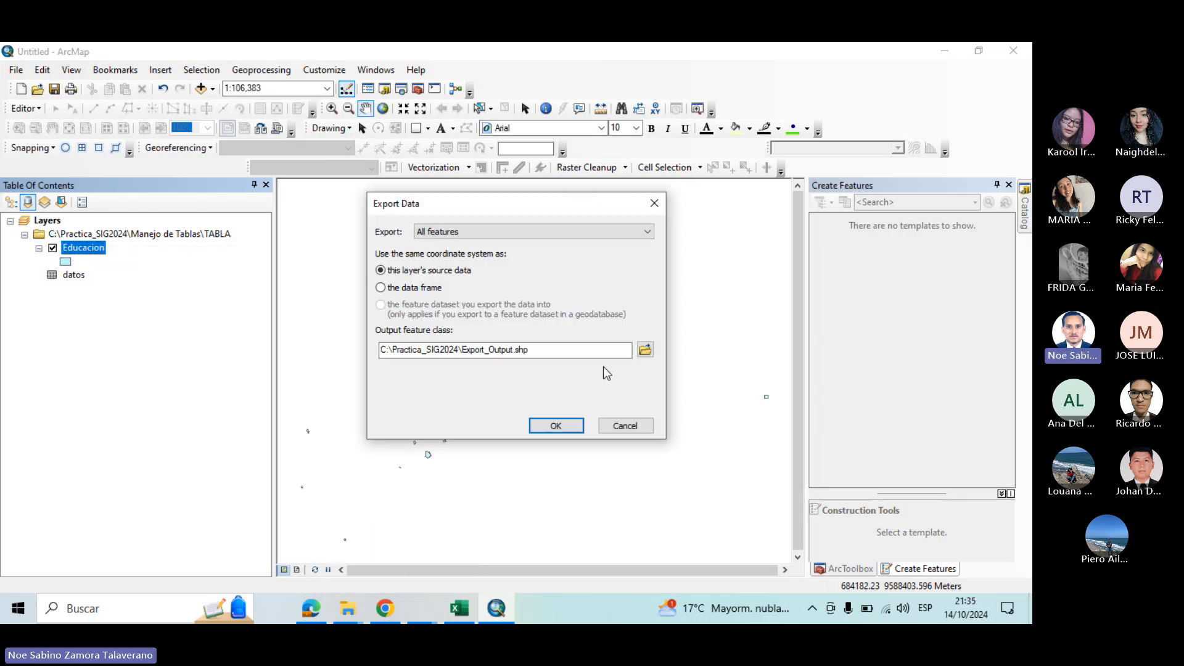
{"action": "left_click", "coordinate": [646, 353]}
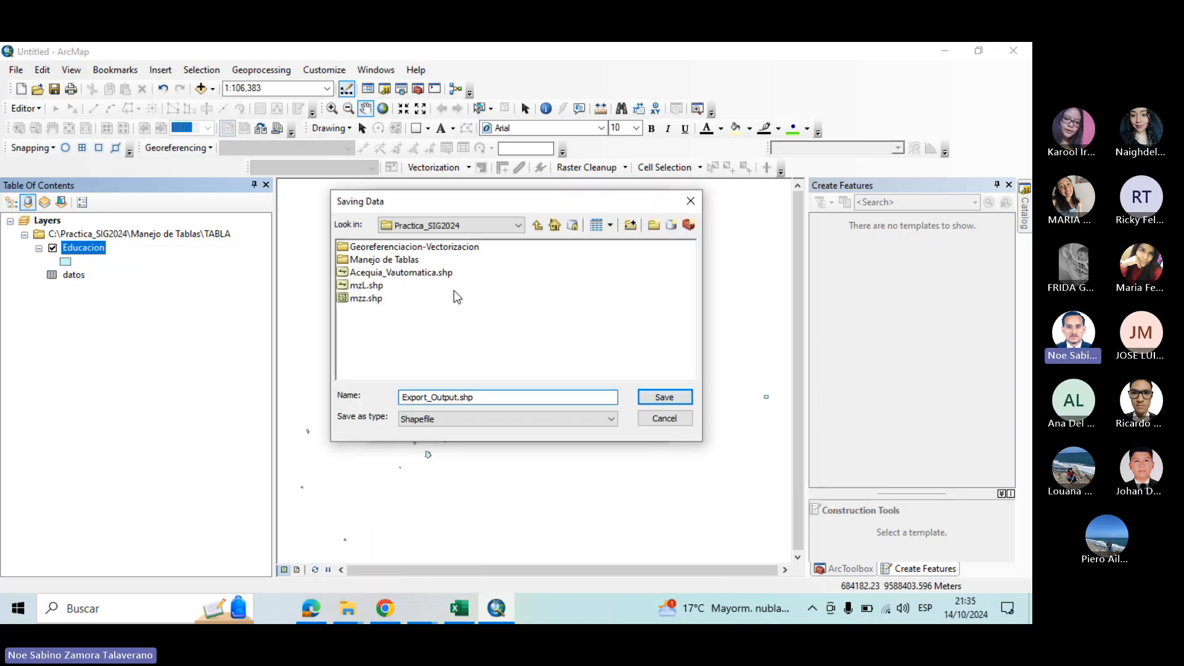
{"action": "double_click", "coordinate": [392, 259]}
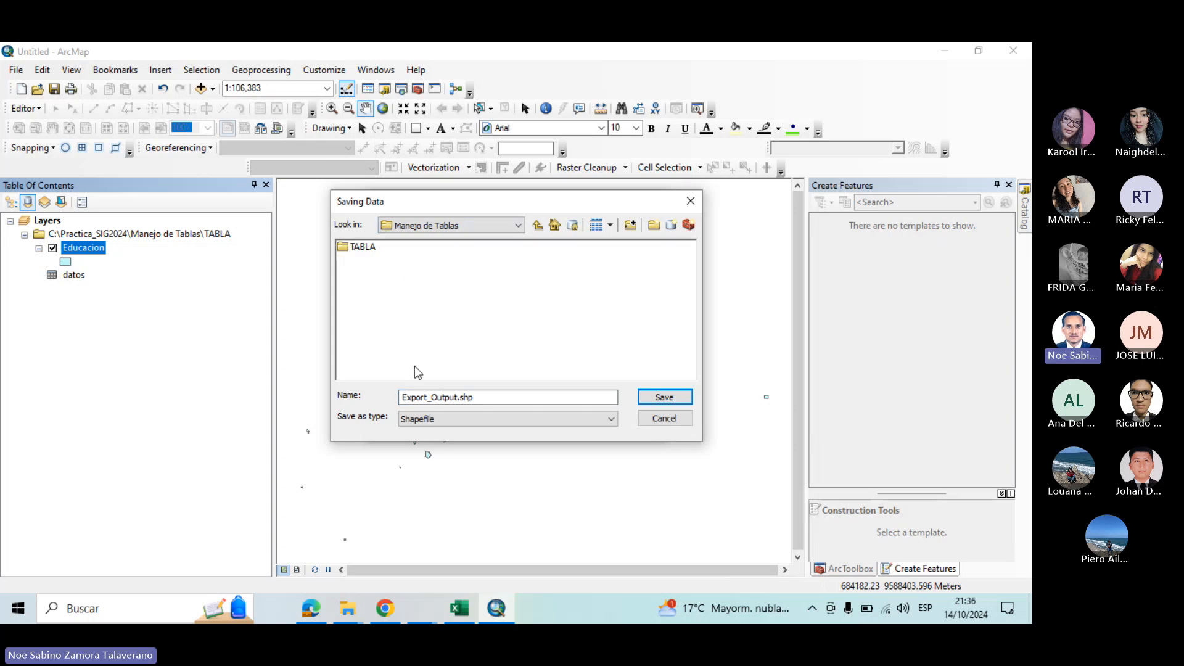
{"action": "double_click", "coordinate": [373, 252]}
{"action": "left_click", "coordinate": [377, 246]}
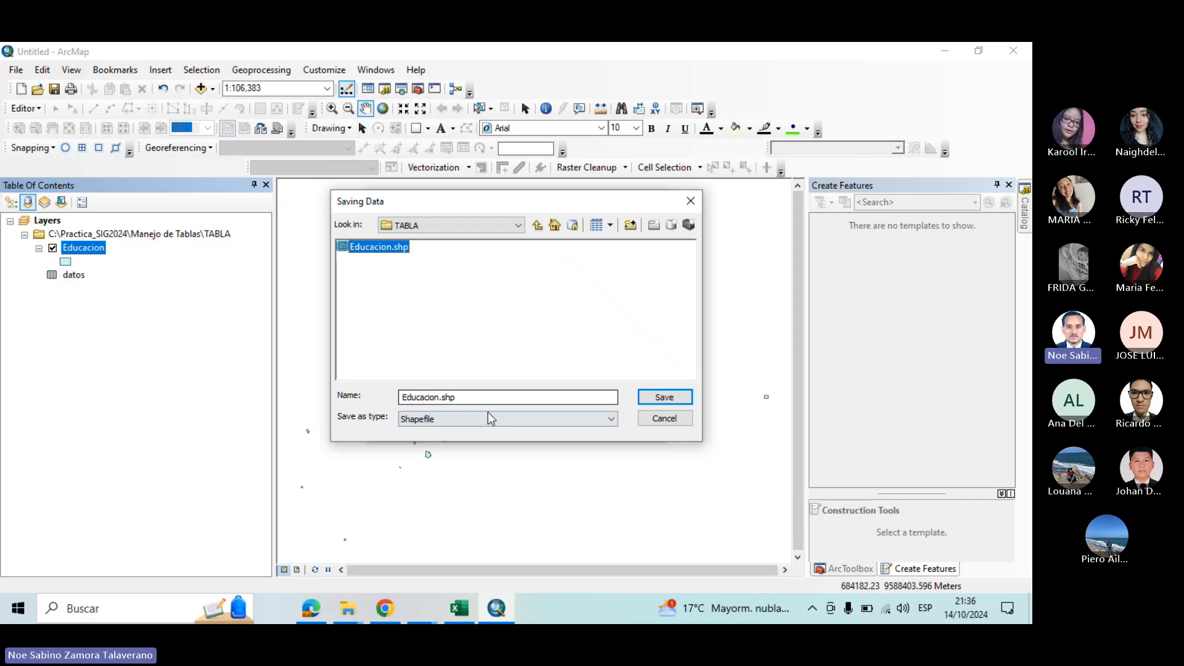
{"action": "left_click", "coordinate": [439, 397]}
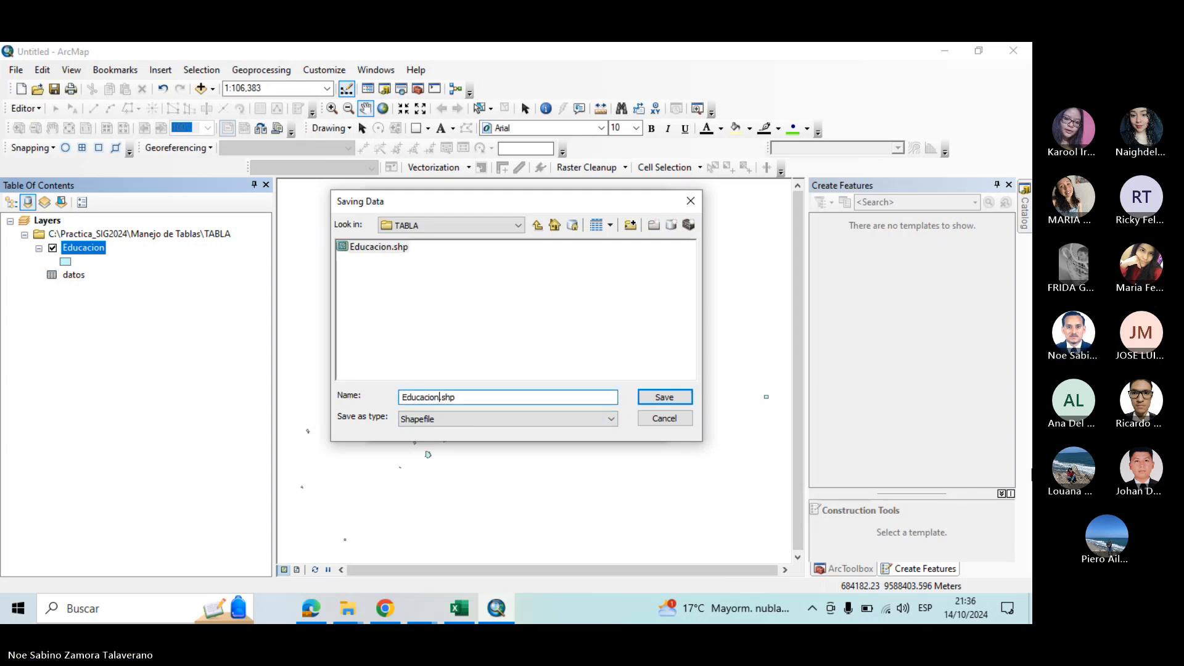
{"action": "type", "text": "_"}
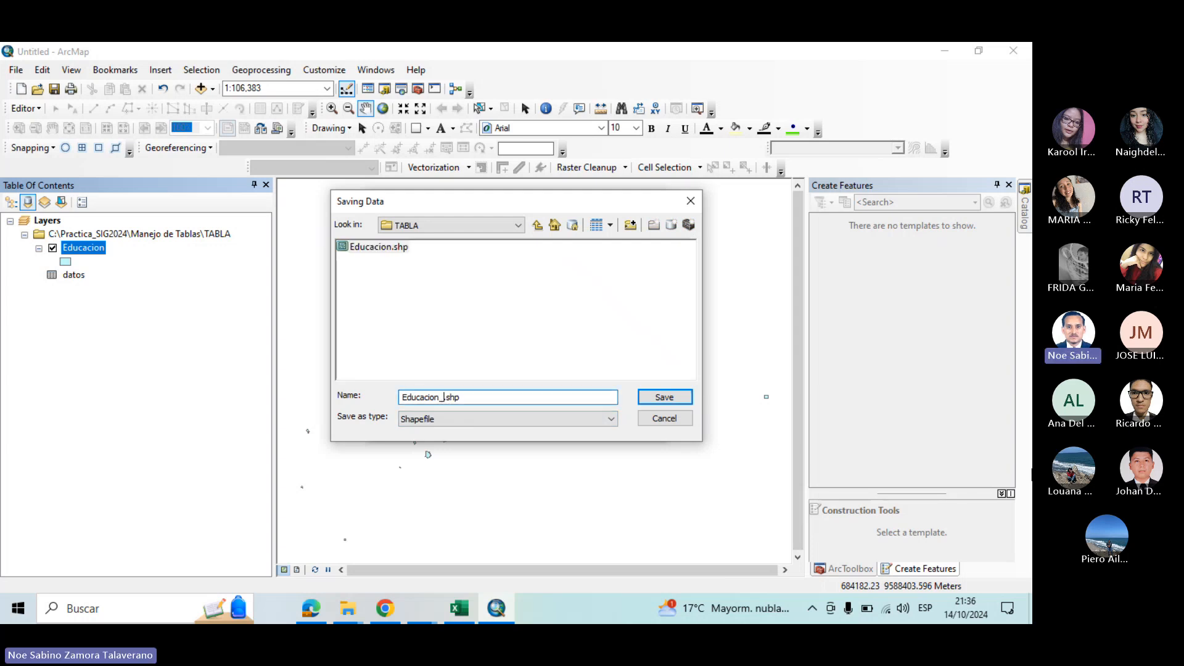
{"action": "type", "text": "final"}
{"action": "left_click", "coordinate": [661, 399]}
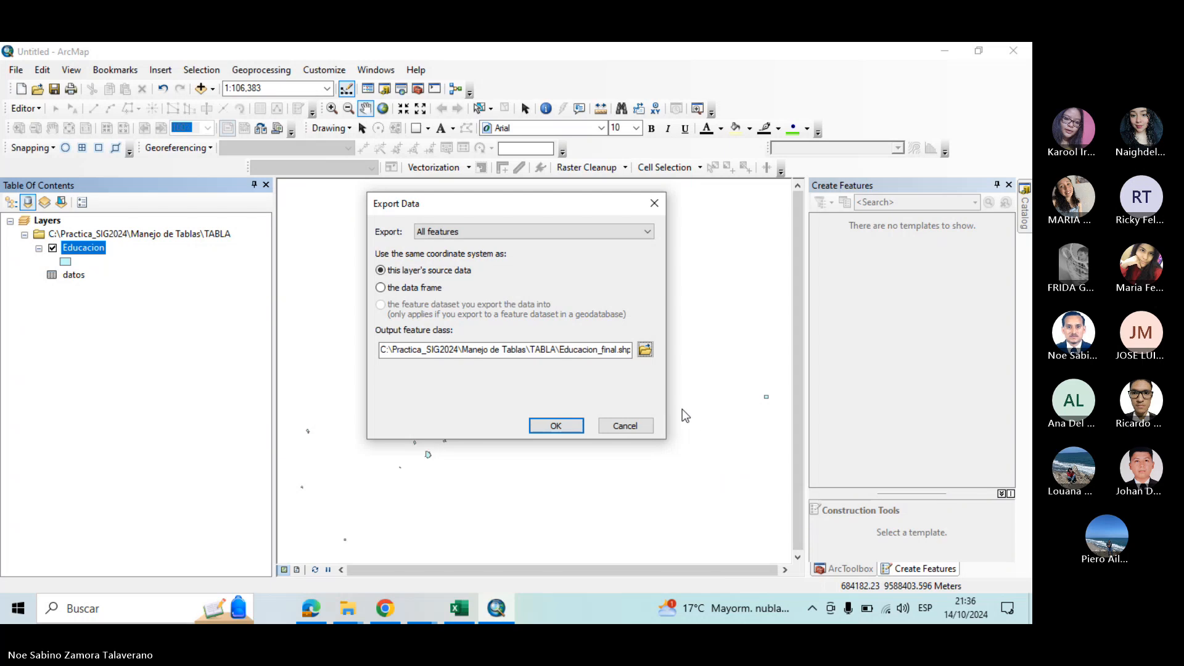
{"action": "left_click", "coordinate": [570, 428]}
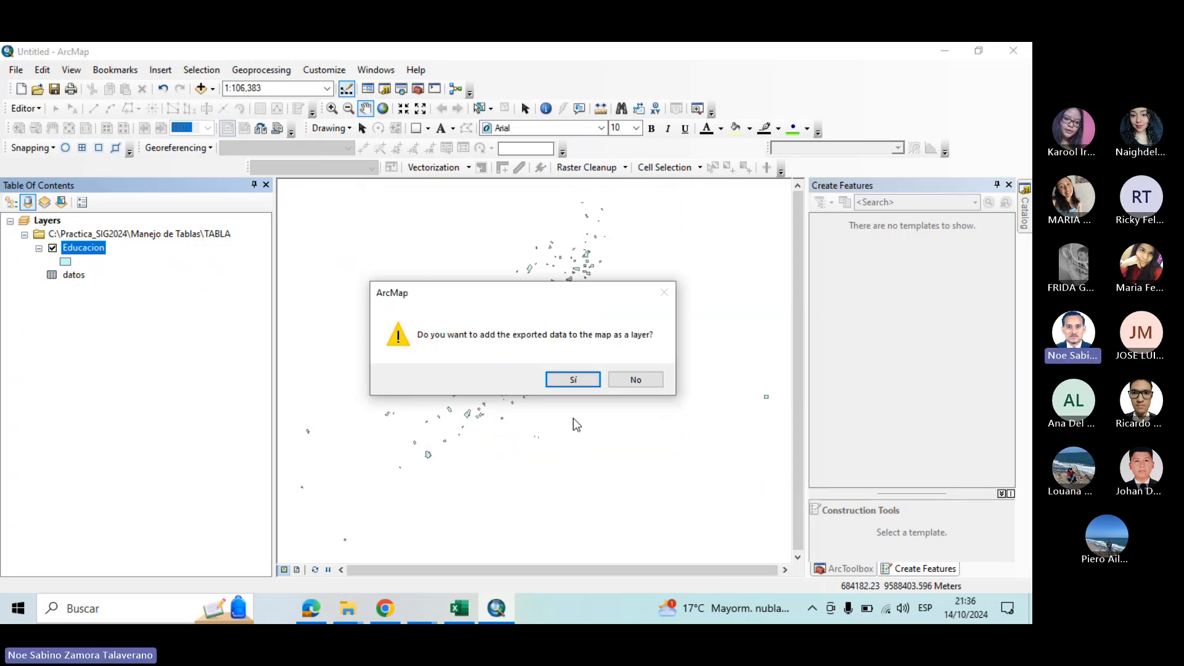
{"action": "left_click", "coordinate": [573, 380]}
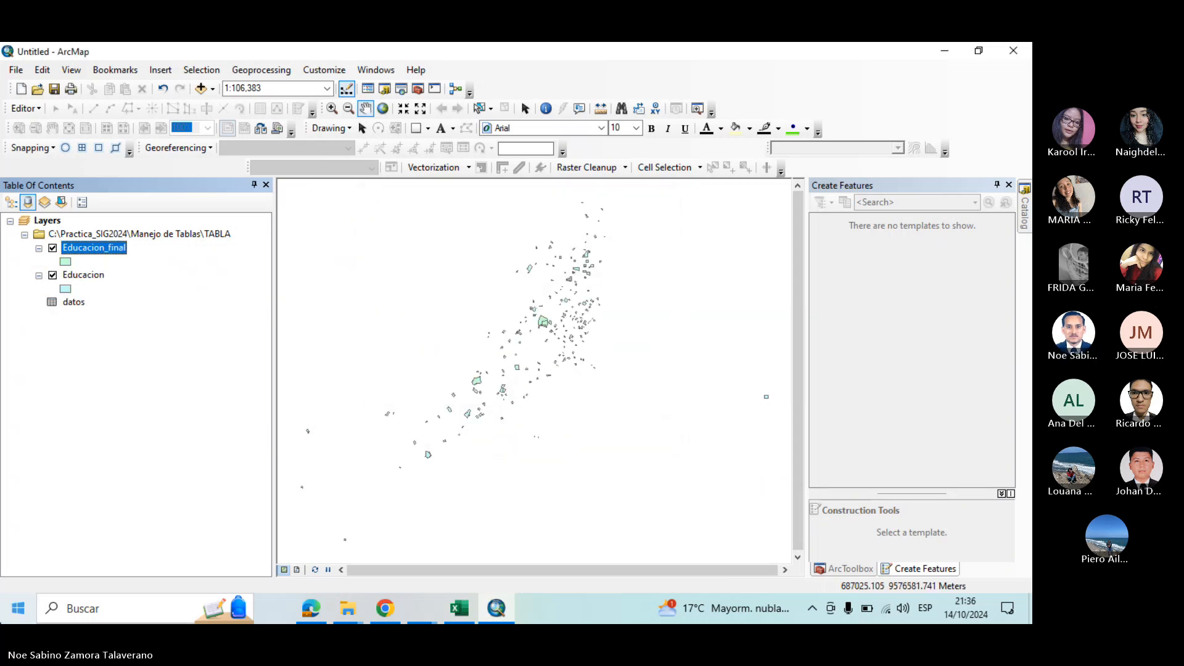
Remove the Educacion layer and the datos table from the map, leaving only Educacion_final
{"action": "left_click", "coordinate": [86, 275], "text": "ctrl"}
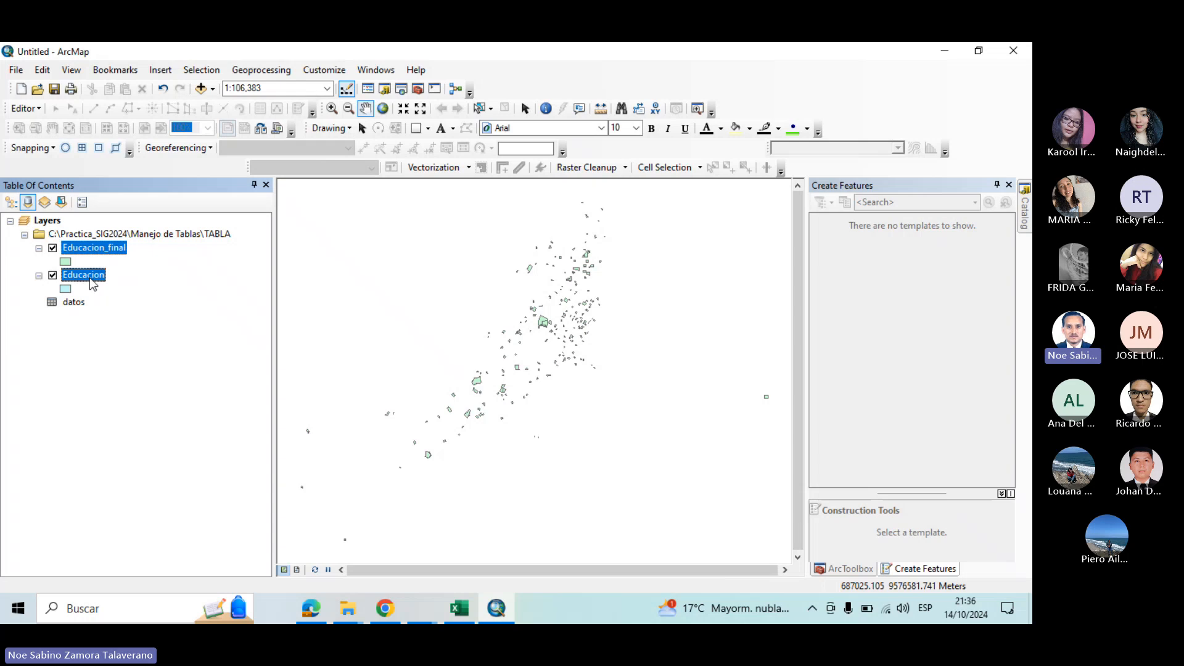
{"action": "right_click", "coordinate": [91, 279]}
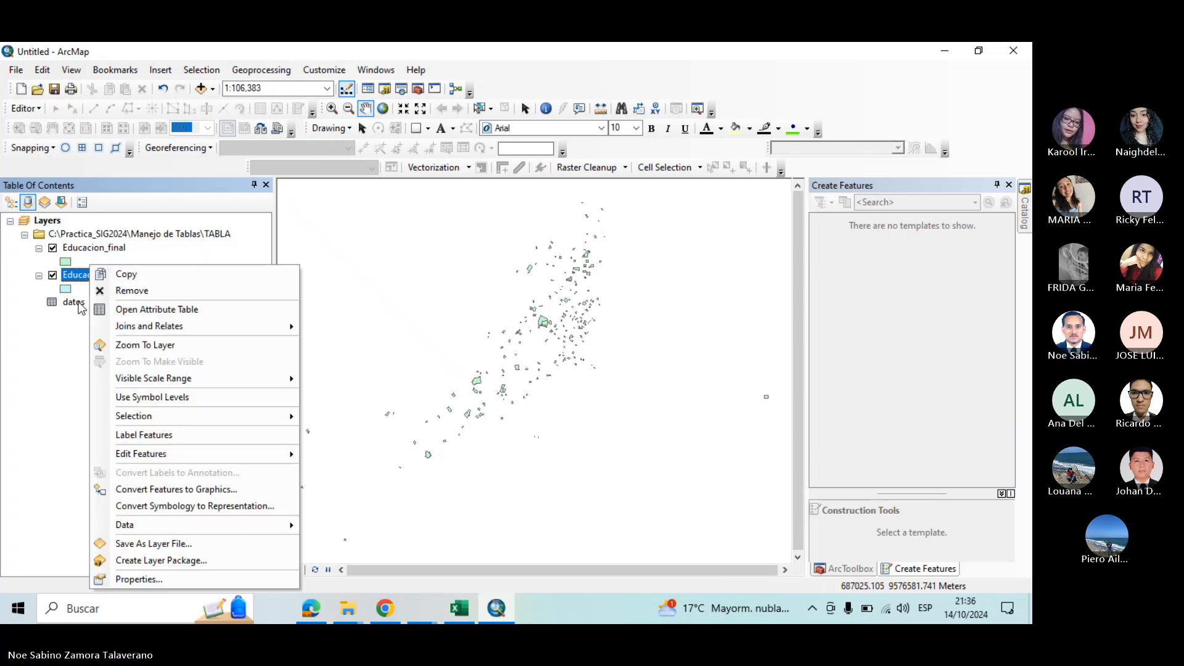
{"action": "left_click", "coordinate": [80, 303]}
{"action": "left_click", "coordinate": [83, 303]}
{"action": "left_click", "coordinate": [97, 279]}
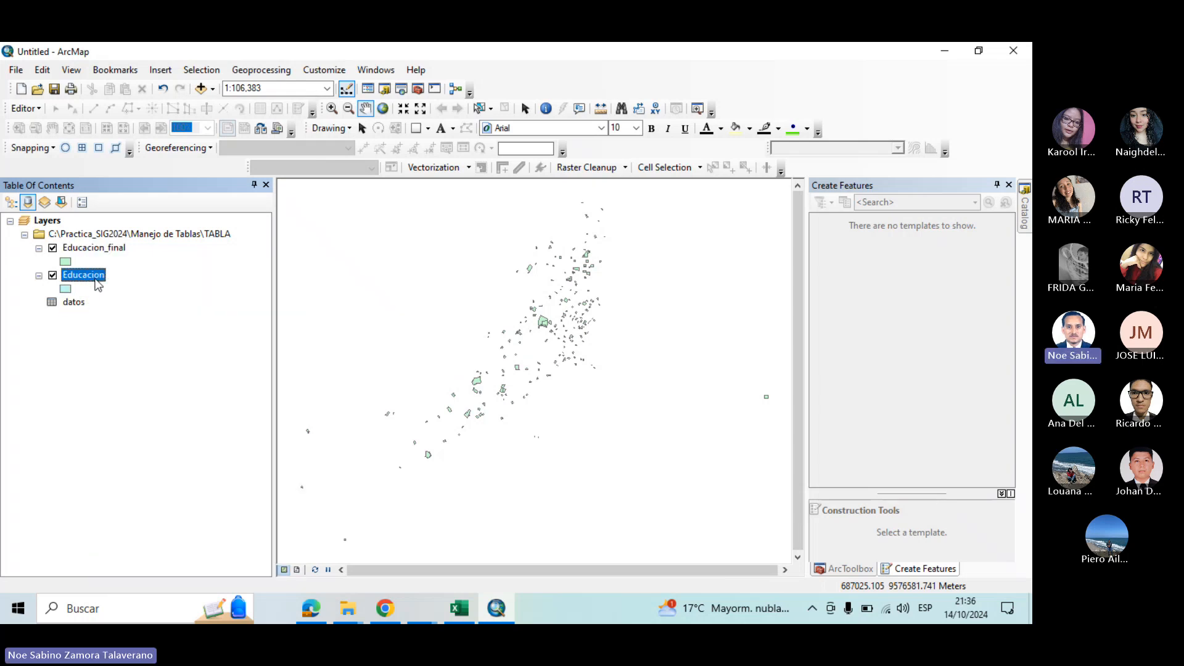
{"action": "right_click", "coordinate": [98, 280]}
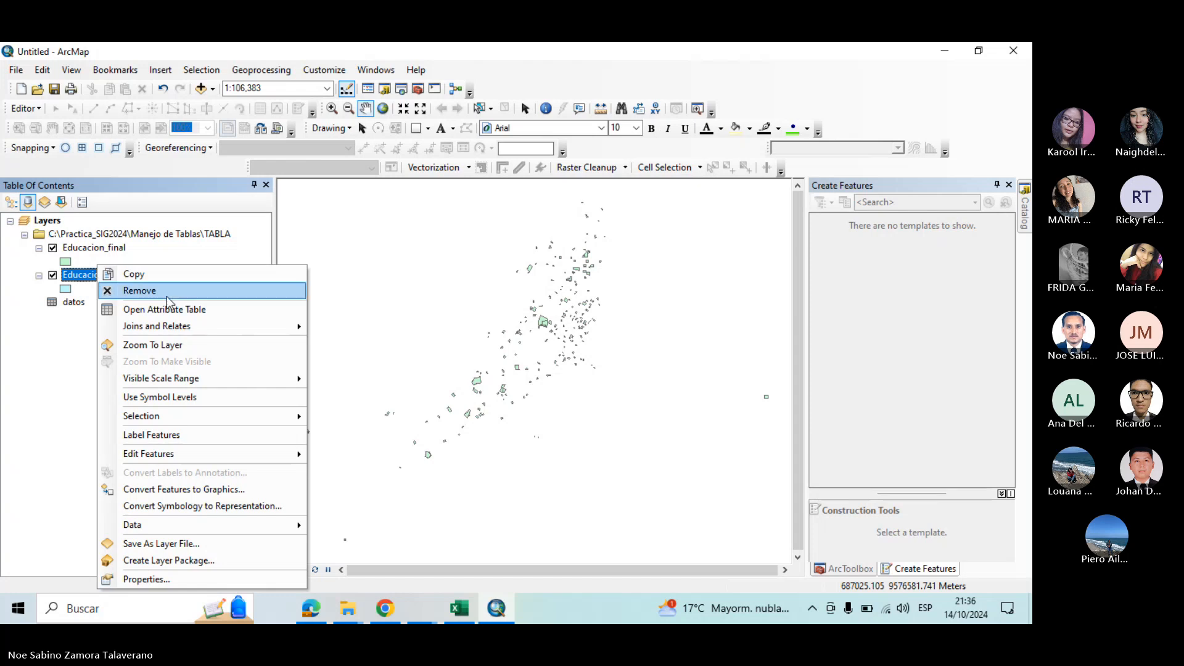
{"action": "left_click", "coordinate": [141, 291]}
{"action": "right_click", "coordinate": [74, 277]}
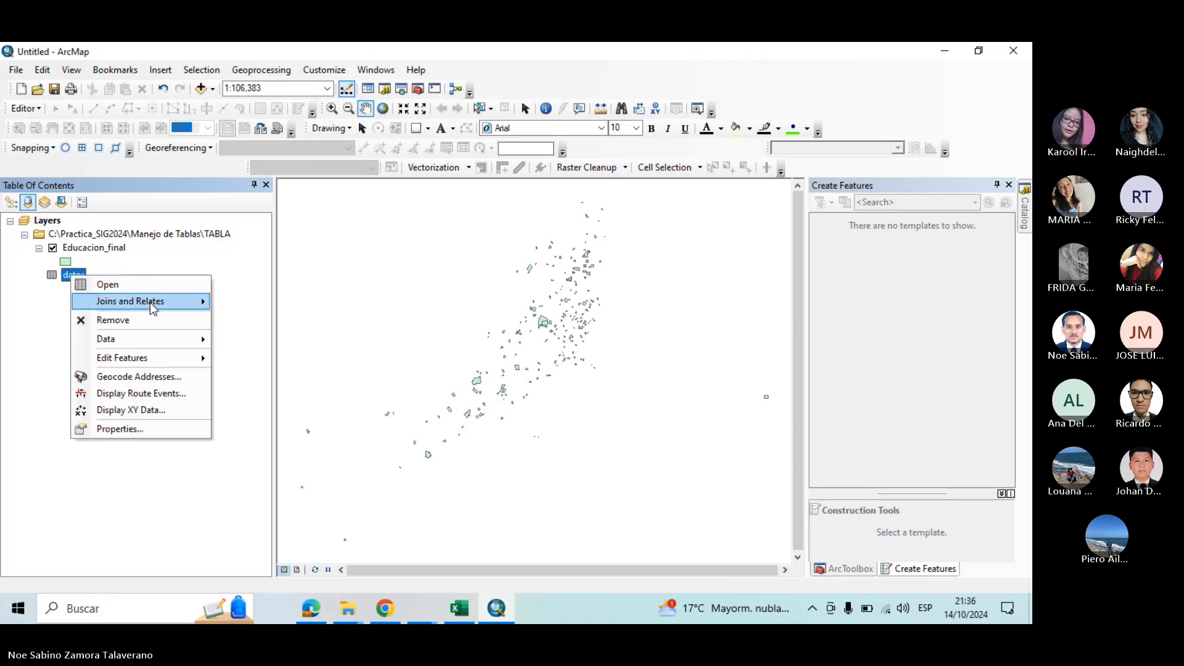
{"action": "left_click", "coordinate": [147, 317]}
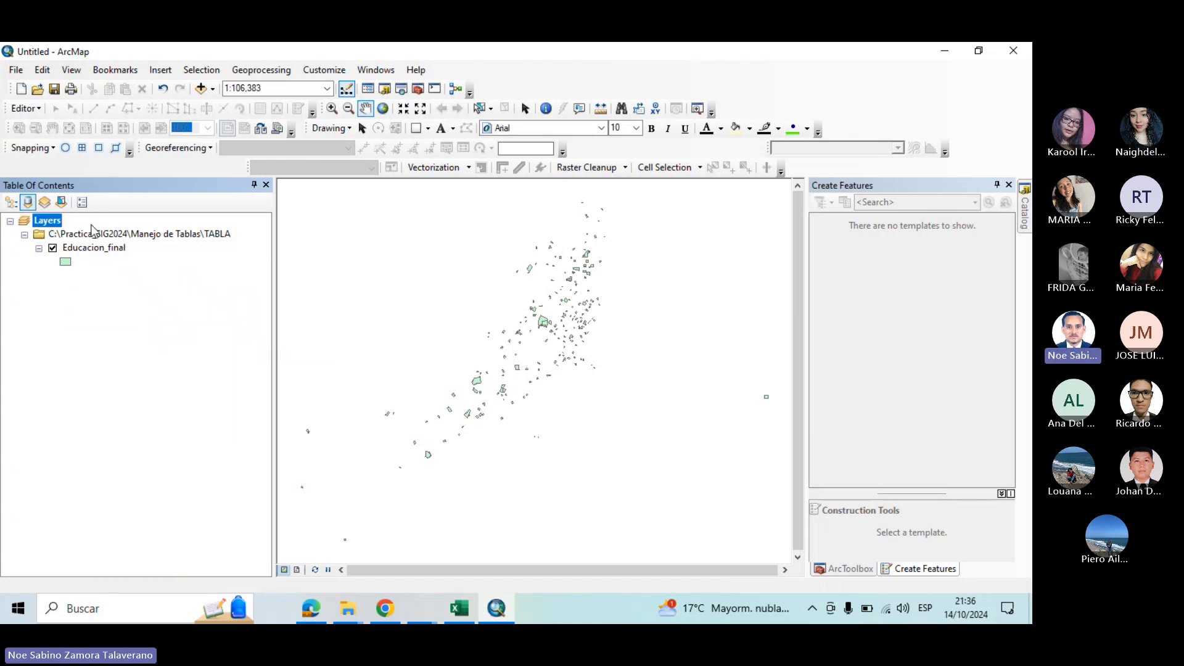
Check the fields in the Educacion_final attribute table and close the table
{"action": "left_click", "coordinate": [121, 249]}
{"action": "right_click", "coordinate": [120, 249]}
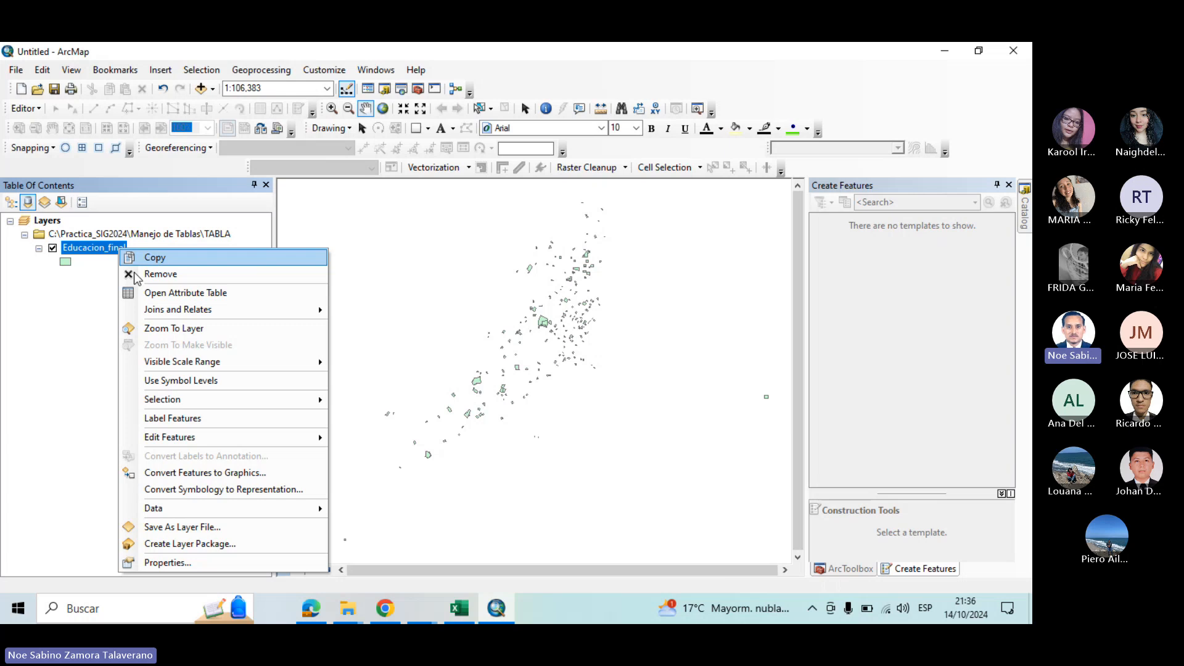
{"action": "left_click", "coordinate": [178, 292]}
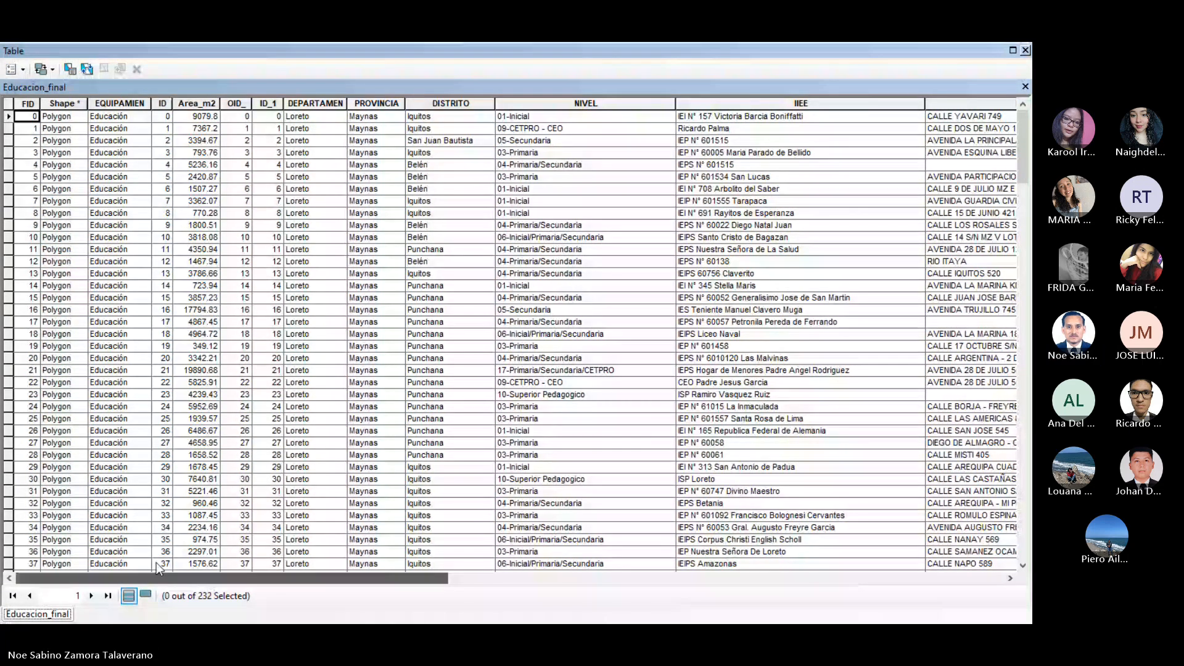
{"action": "left_click", "coordinate": [1025, 50]}
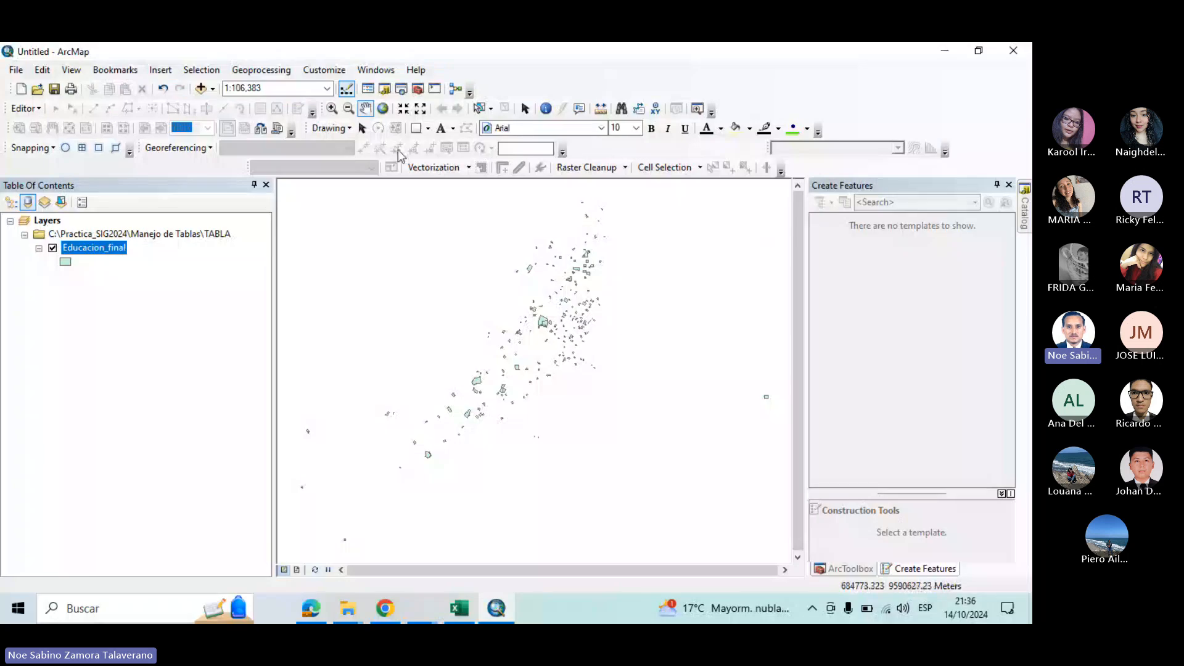
Close the current ArcMap session and relaunch ArcMap 10.8.2 with a blank map
{"action": "left_click", "coordinate": [1020, 55]}
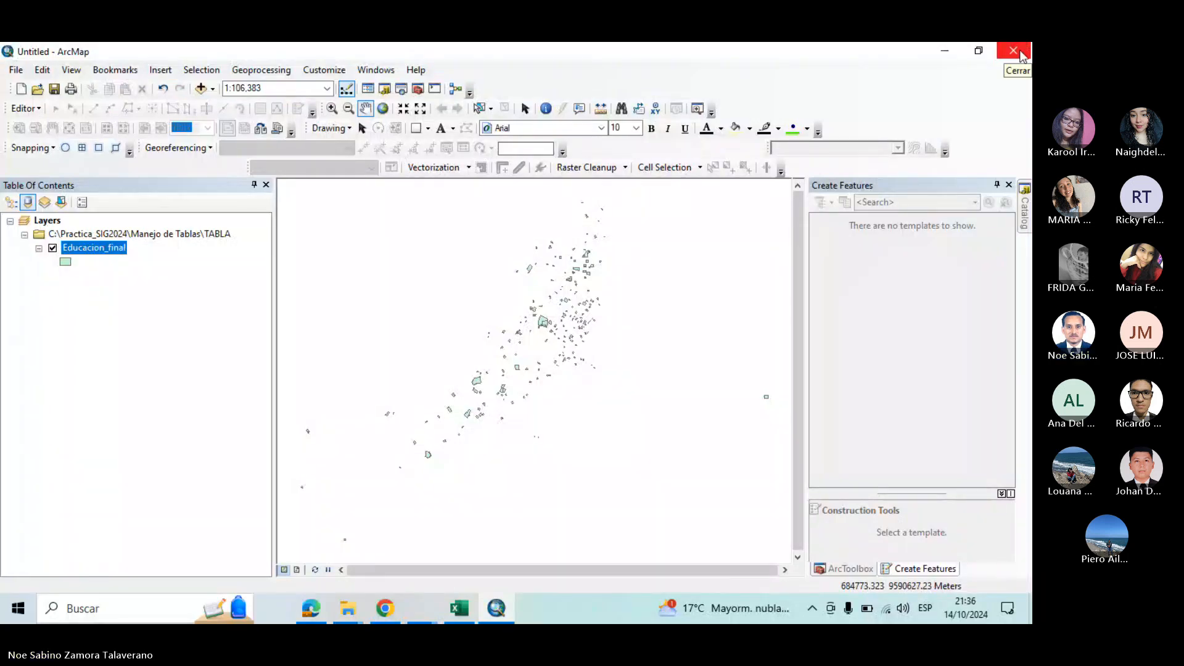
{"action": "left_click", "coordinate": [519, 363]}
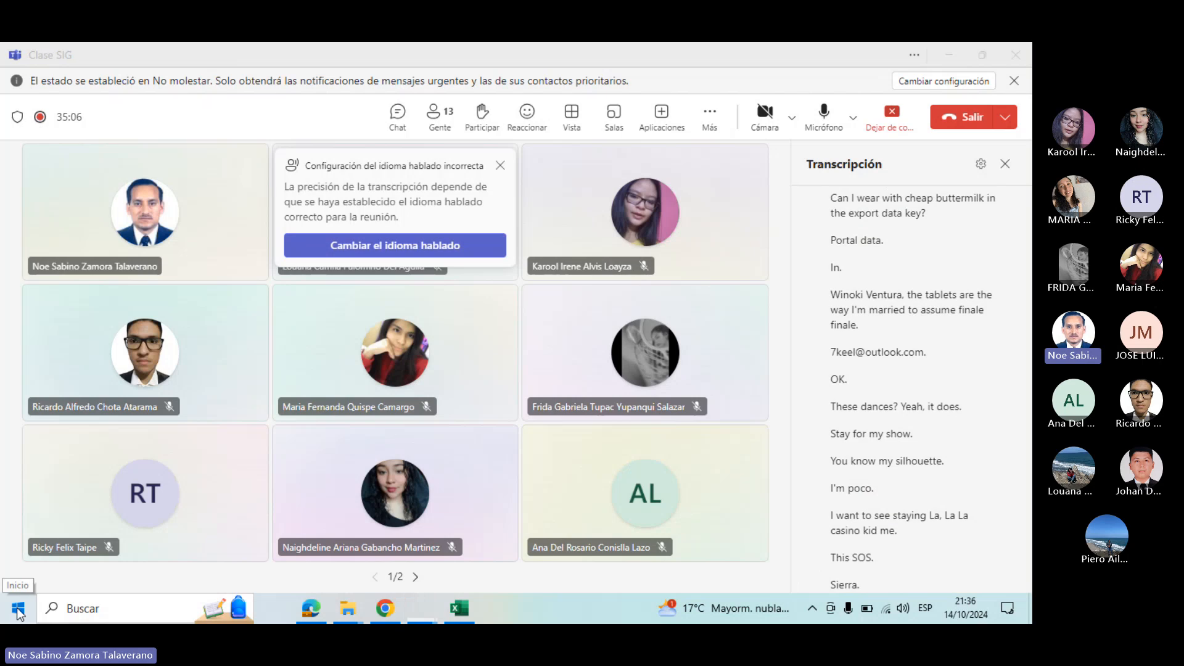
{"action": "left_click", "coordinate": [18, 609]}
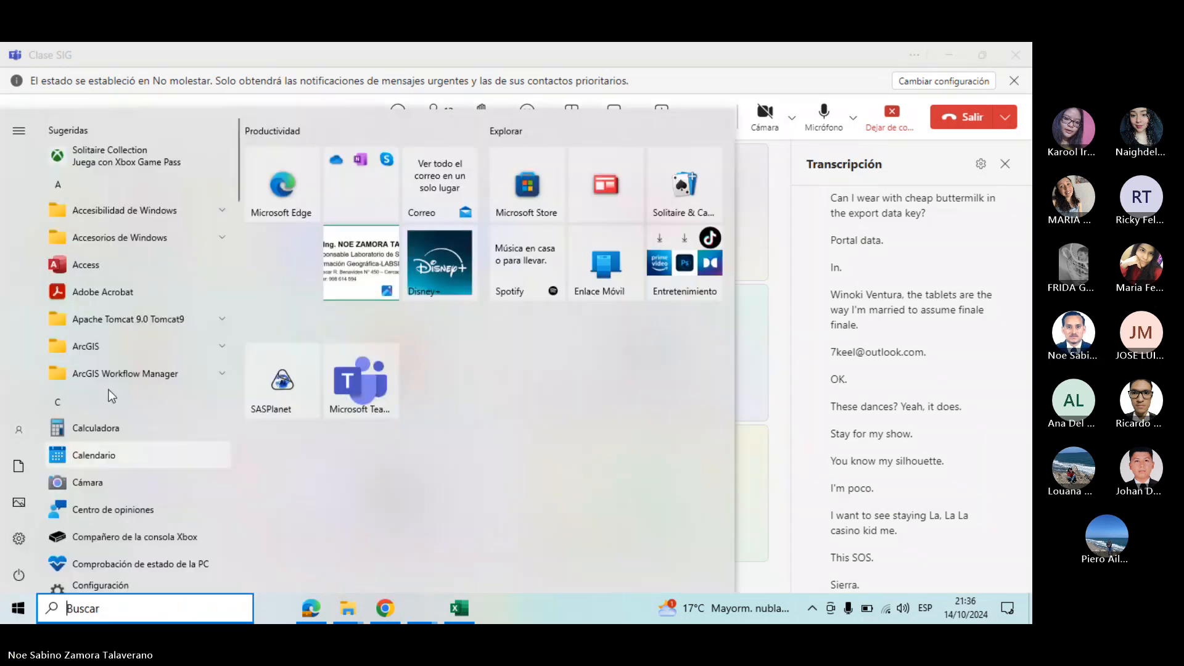
{"action": "left_click", "coordinate": [215, 350]}
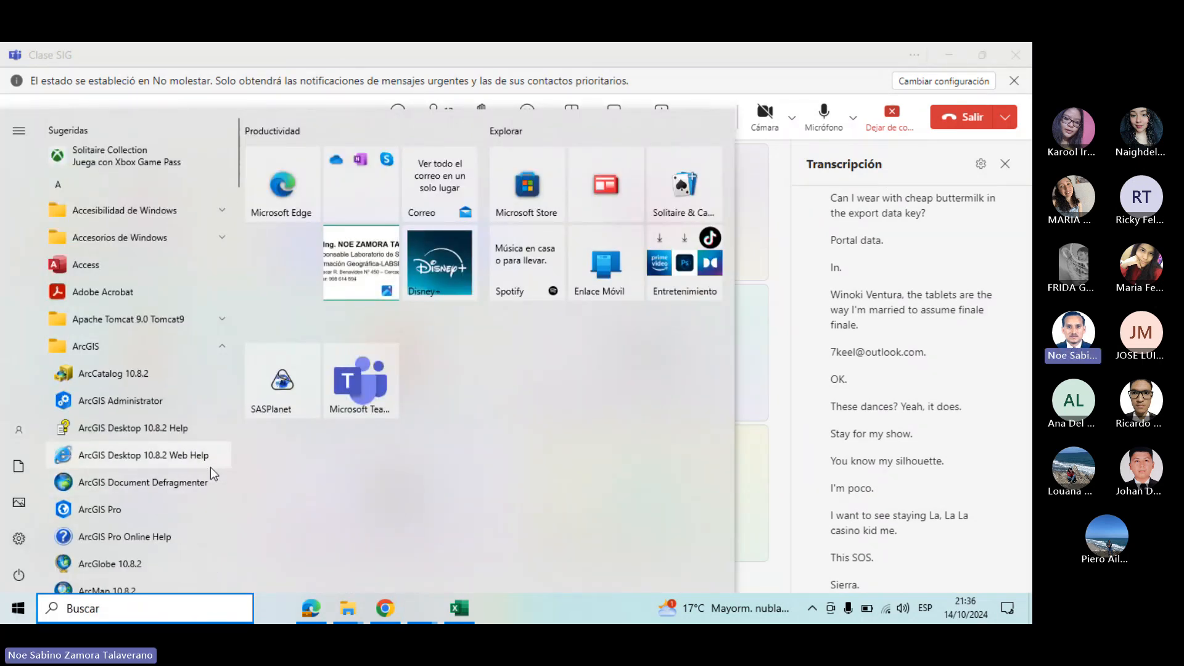
{"action": "scroll", "coordinate": [210, 469], "scroll_direction": "down", "scroll_amount": 2}
{"action": "scroll", "coordinate": [209, 471], "scroll_direction": "down", "scroll_amount": 2}
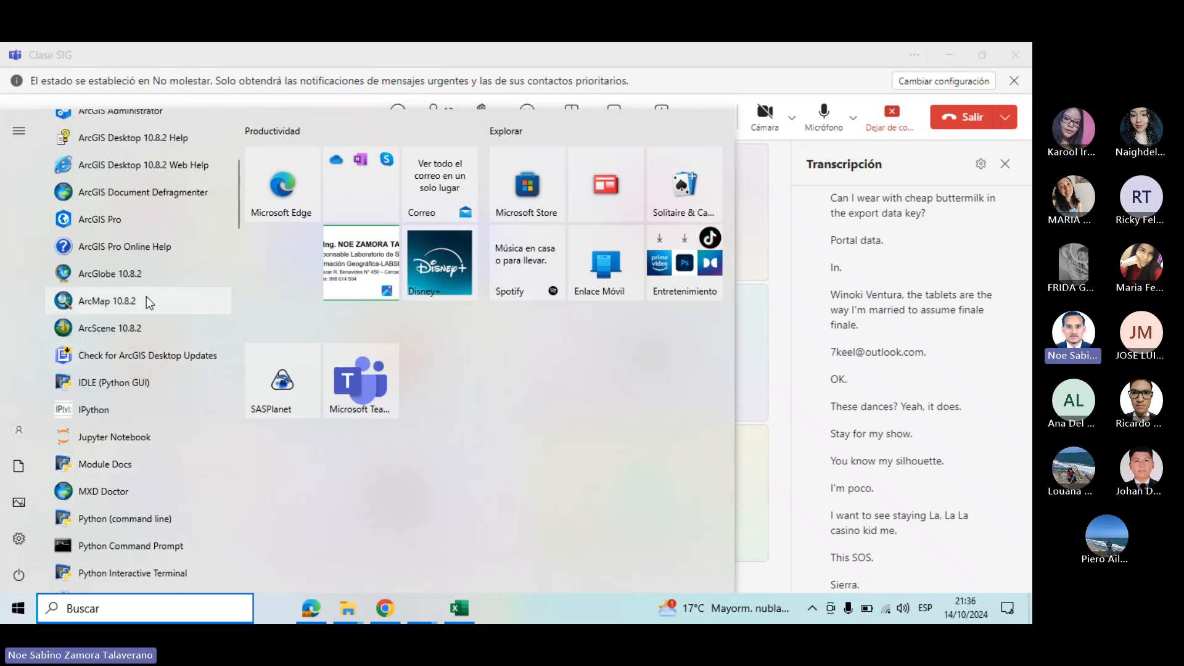
{"action": "left_click", "coordinate": [150, 297]}
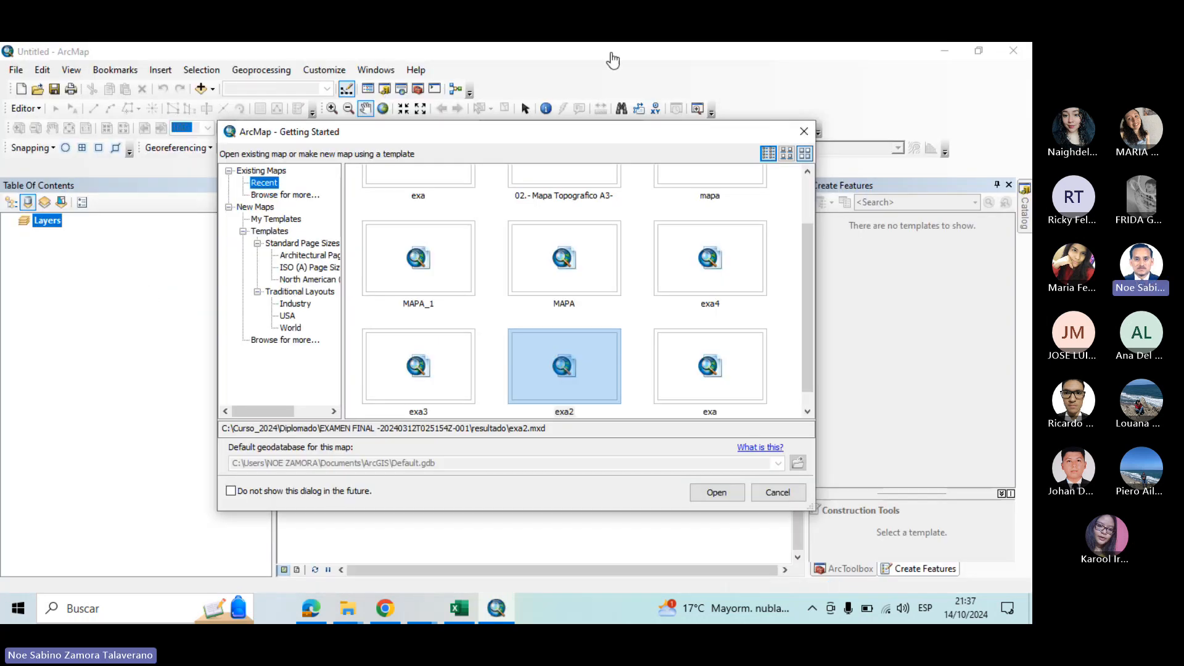
{"action": "left_click", "coordinate": [802, 132]}
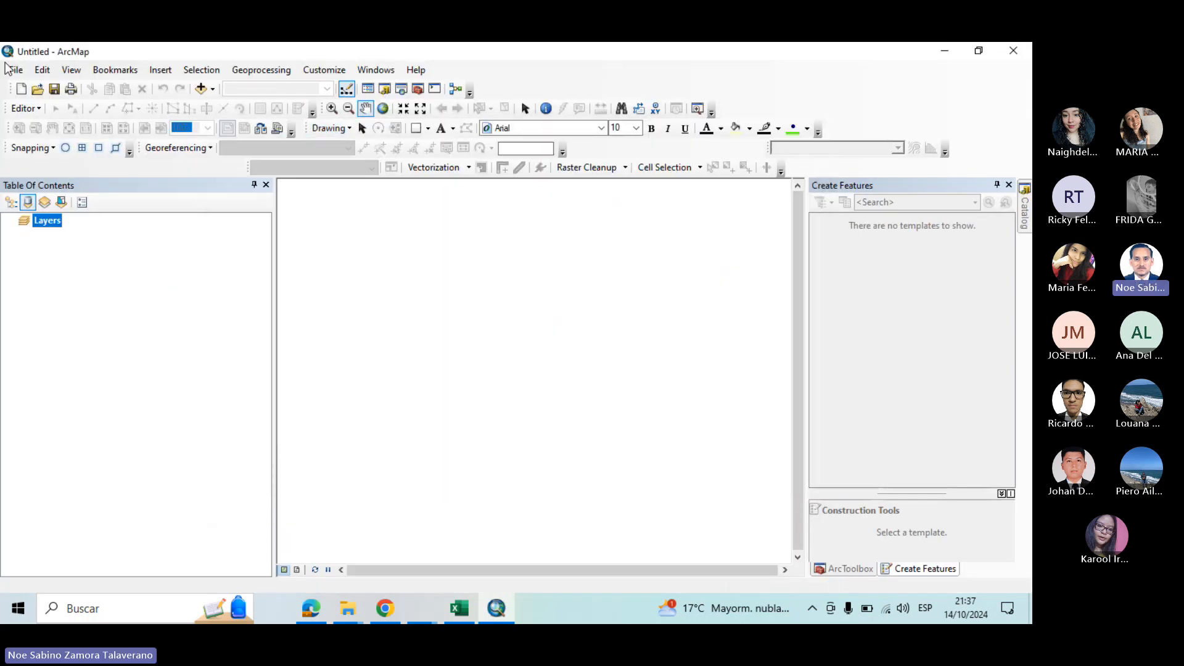
Add the Educacion_final.shp shapefile from the TABLA folder to the blank map
{"action": "left_click", "coordinate": [201, 90]}
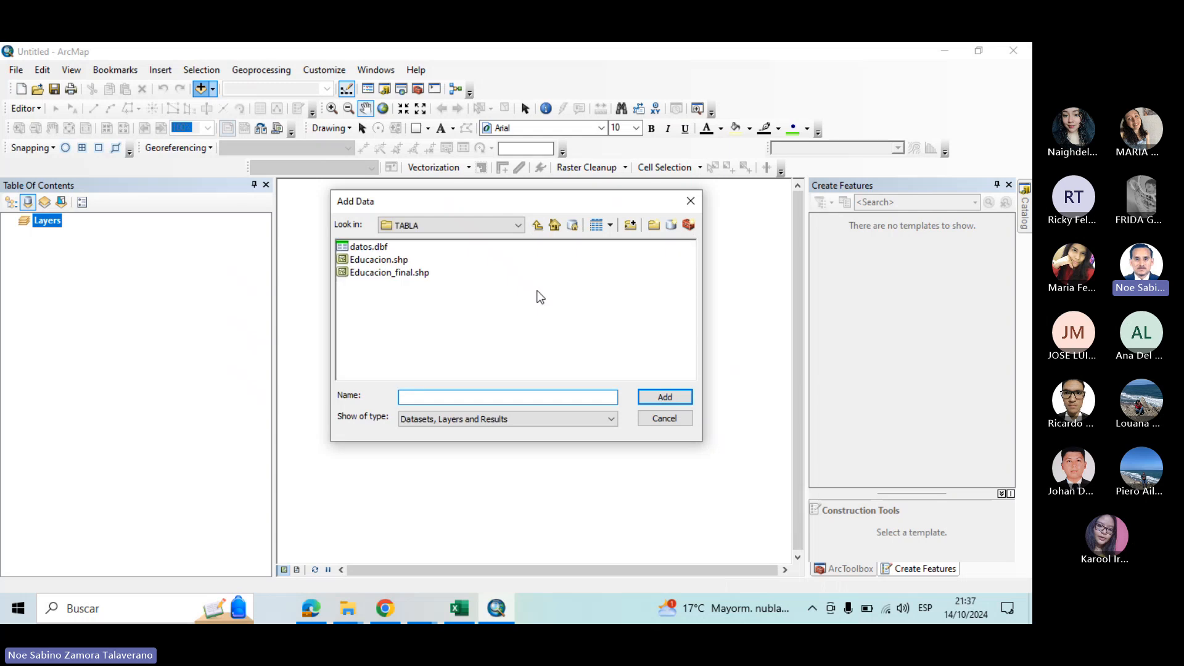
{"action": "left_click", "coordinate": [401, 275]}
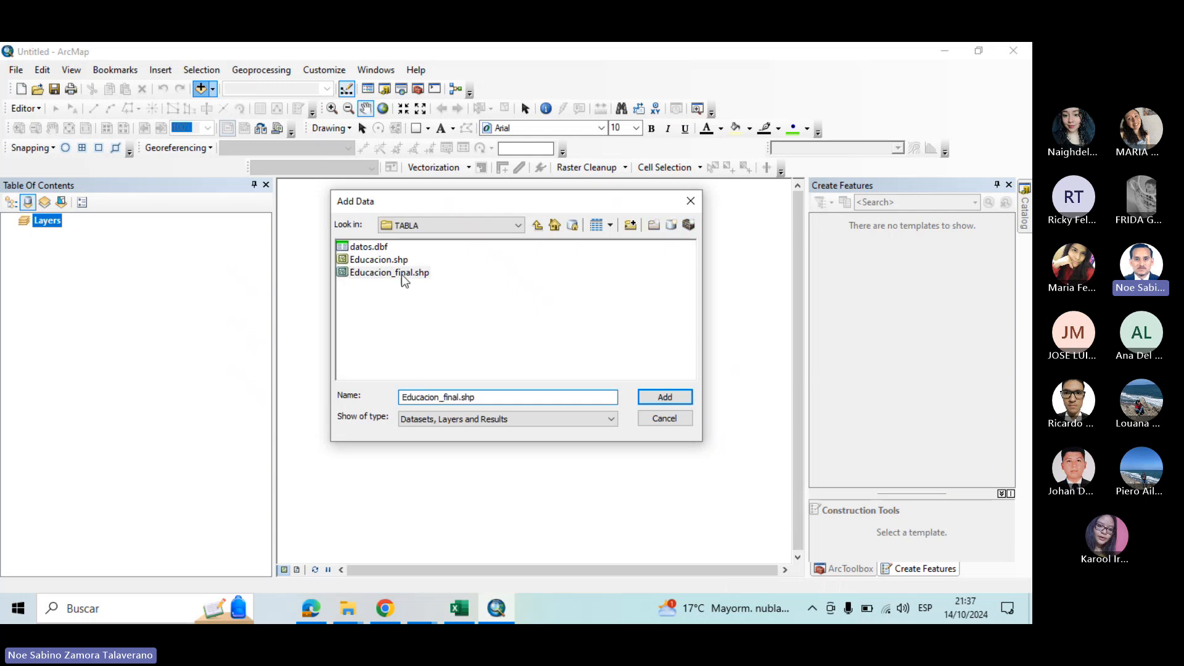
{"action": "left_click", "coordinate": [672, 398]}
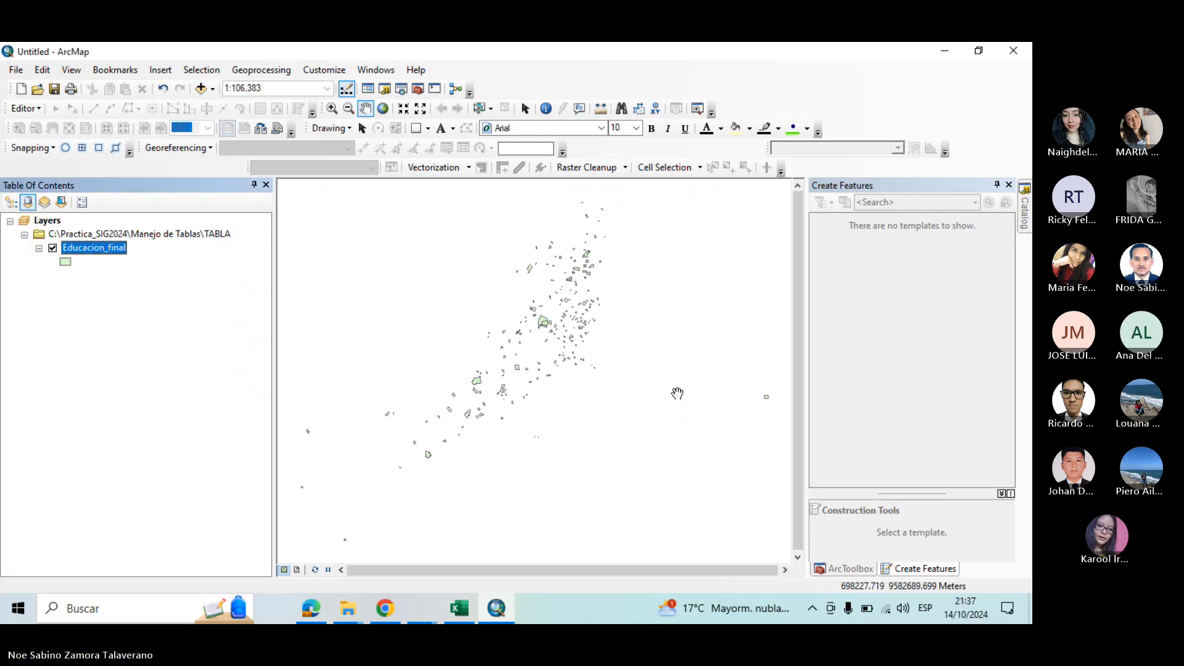
Examine the permanently stored fields in the reloaded Educacion_final attribute table and close the table
{"action": "right_click", "coordinate": [108, 250]}
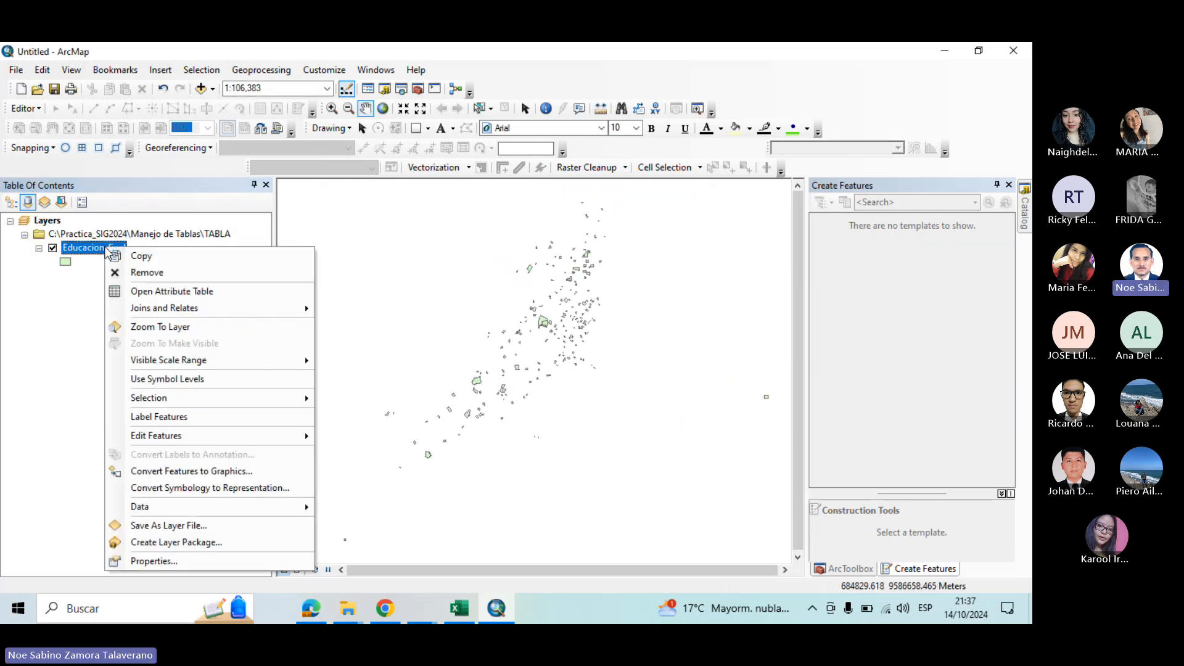
{"action": "left_click", "coordinate": [167, 291]}
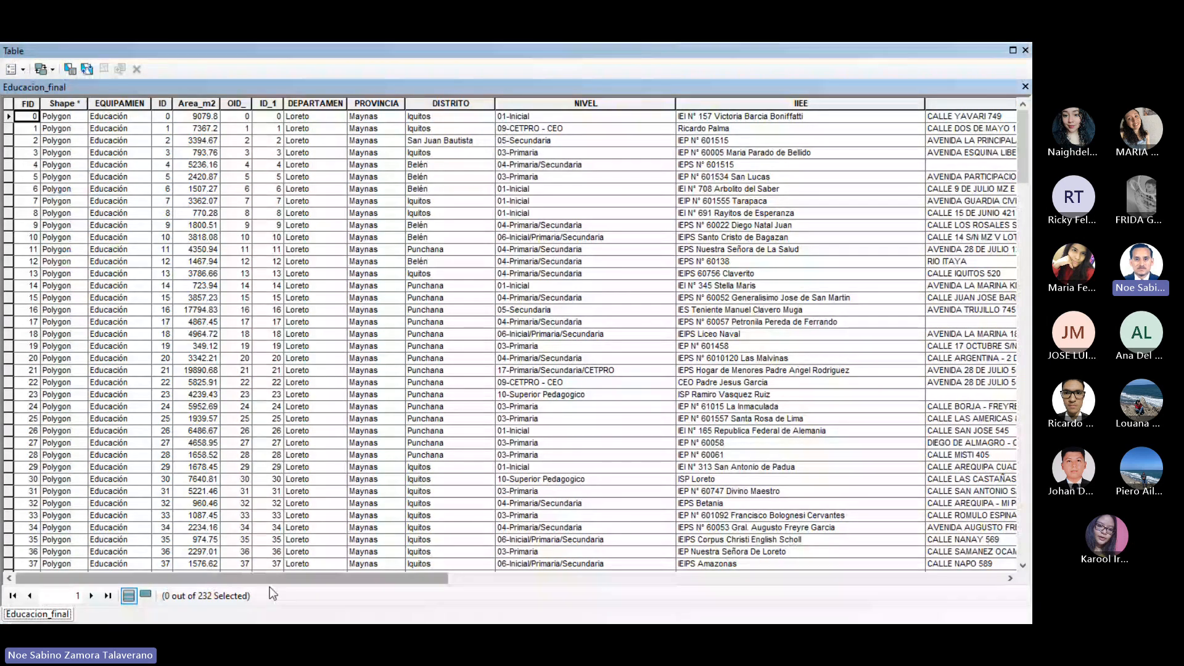
{"action": "left_click_drag", "start_coordinate": [269, 579], "coordinate": [4, 573]}
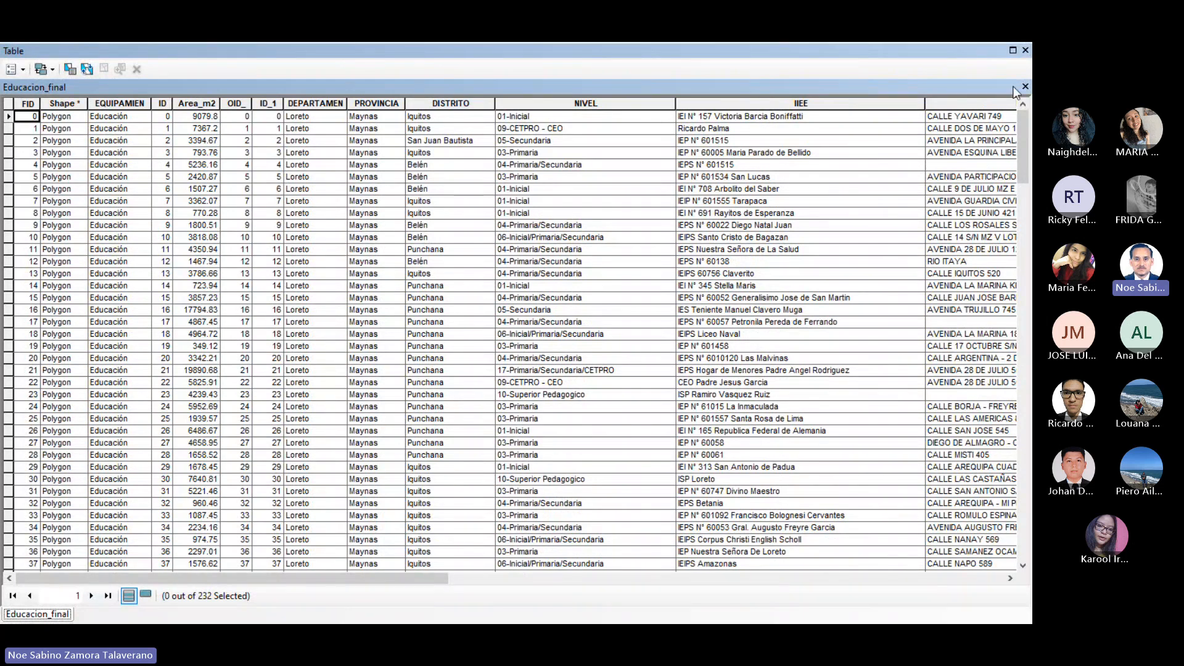
{"action": "left_click", "coordinate": [1025, 50]}
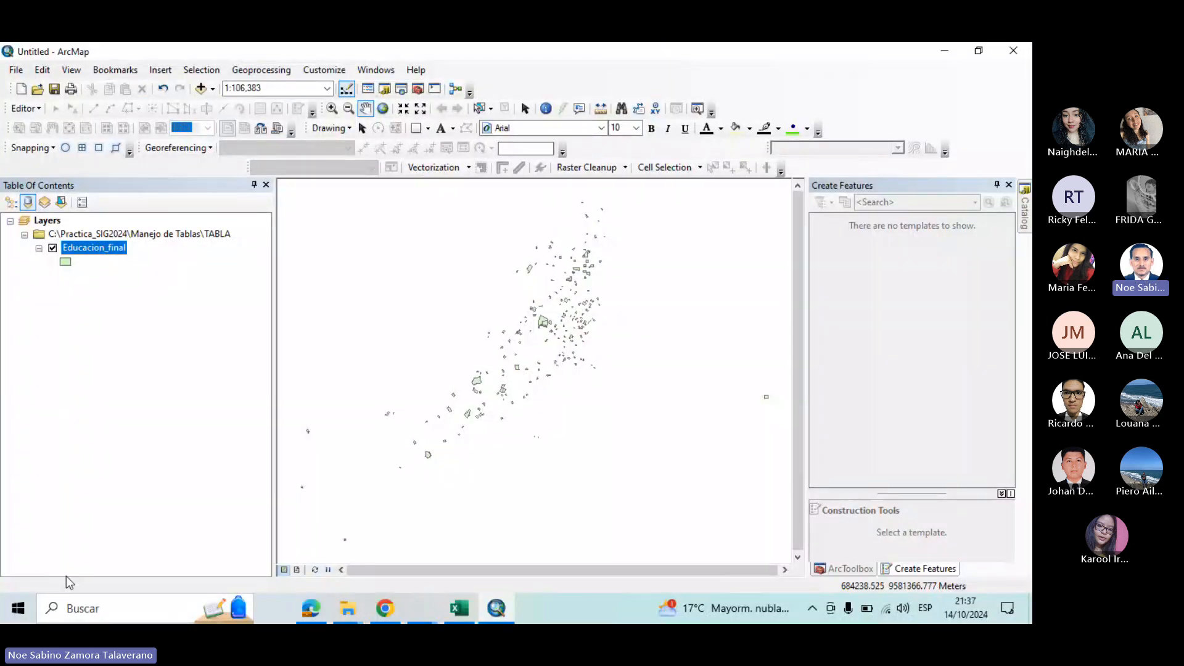
Switch to the practice PDF in Edge, highlight question 1a about educational centres per district, and return to ArcMap
{"action": "left_click", "coordinate": [322, 609]}
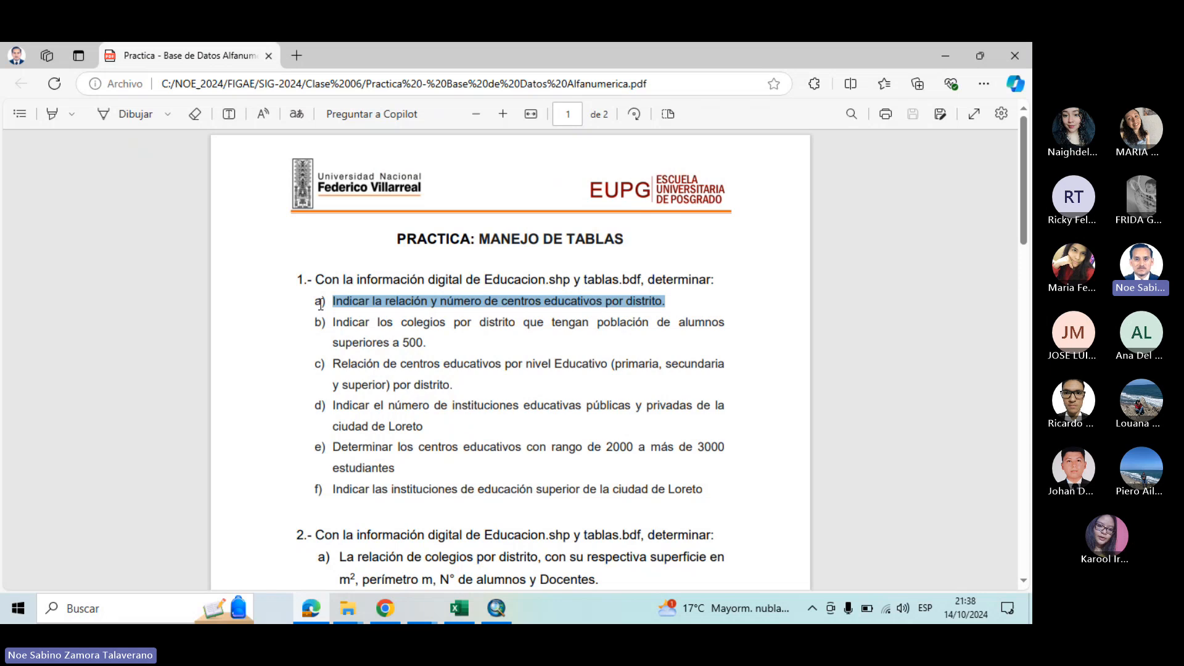
{"action": "left_click_drag", "start_coordinate": [315, 301], "coordinate": [747, 302]}
{"action": "left_click", "coordinate": [943, 55]}
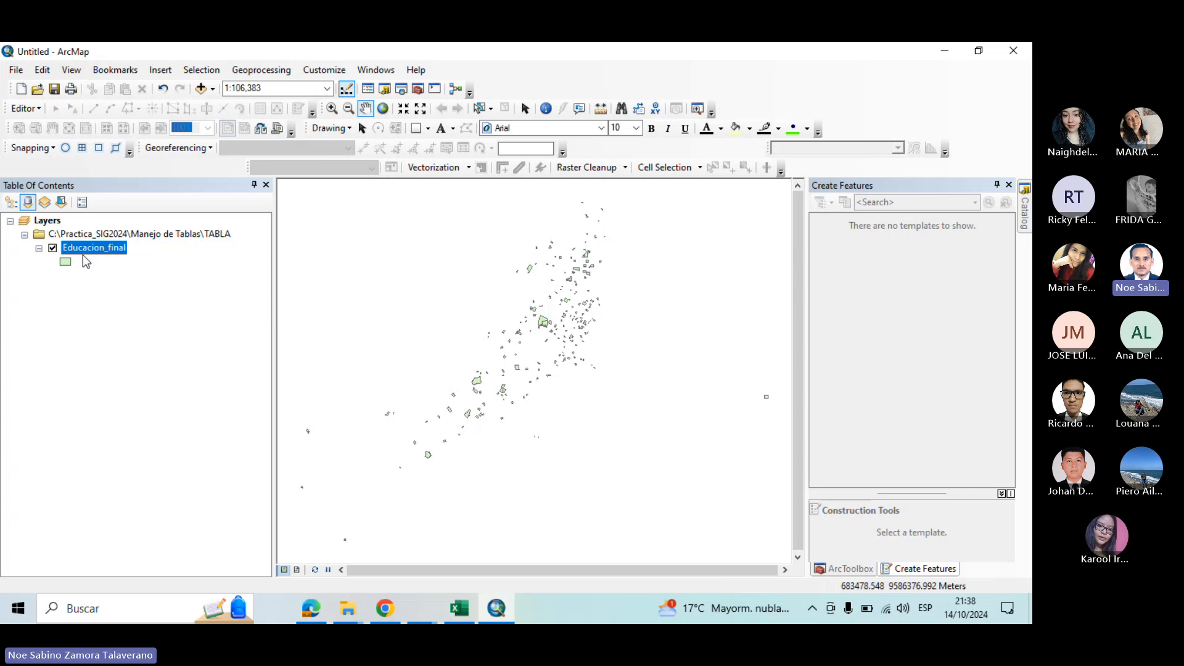
Open the Educacion_final attribute table and recheck question 1a in the practice PDF before returning to the table
{"action": "right_click", "coordinate": [114, 245]}
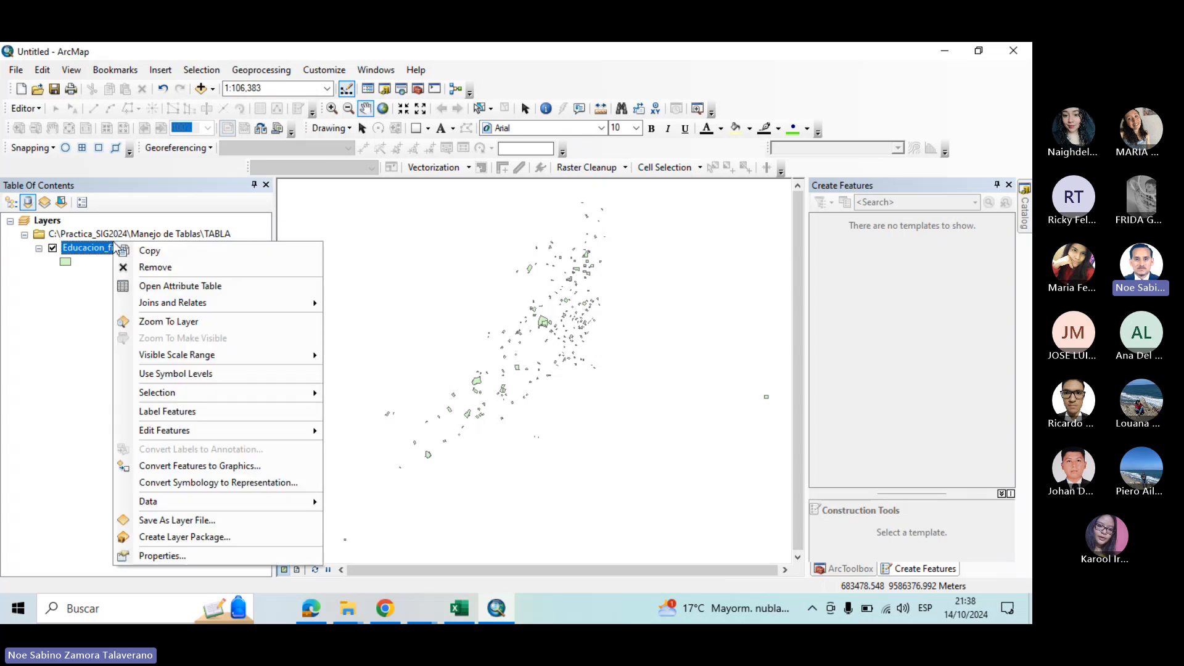
{"action": "left_click", "coordinate": [219, 290]}
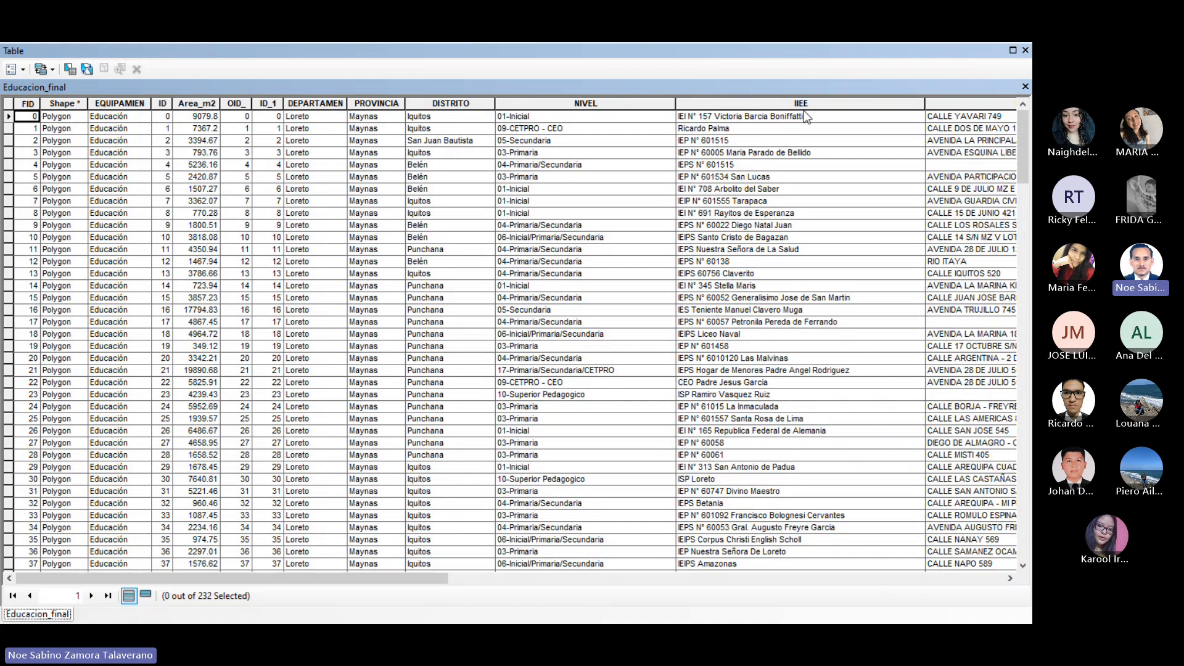
{"action": "key", "text": "super"}
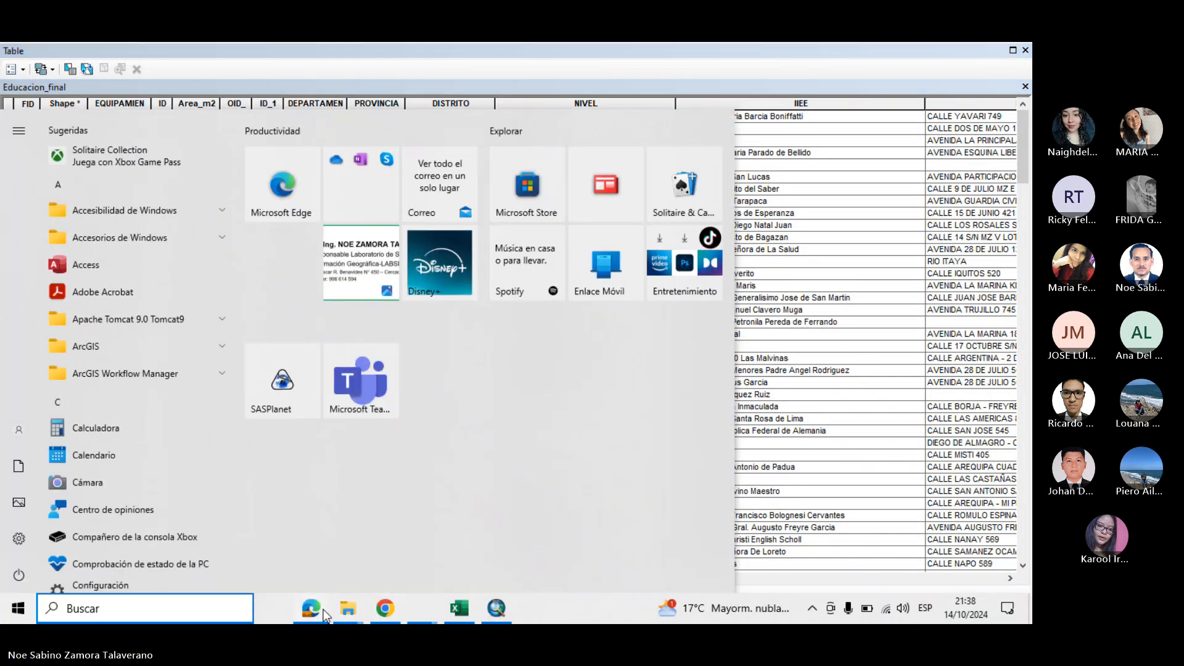
{"action": "left_click", "coordinate": [323, 609]}
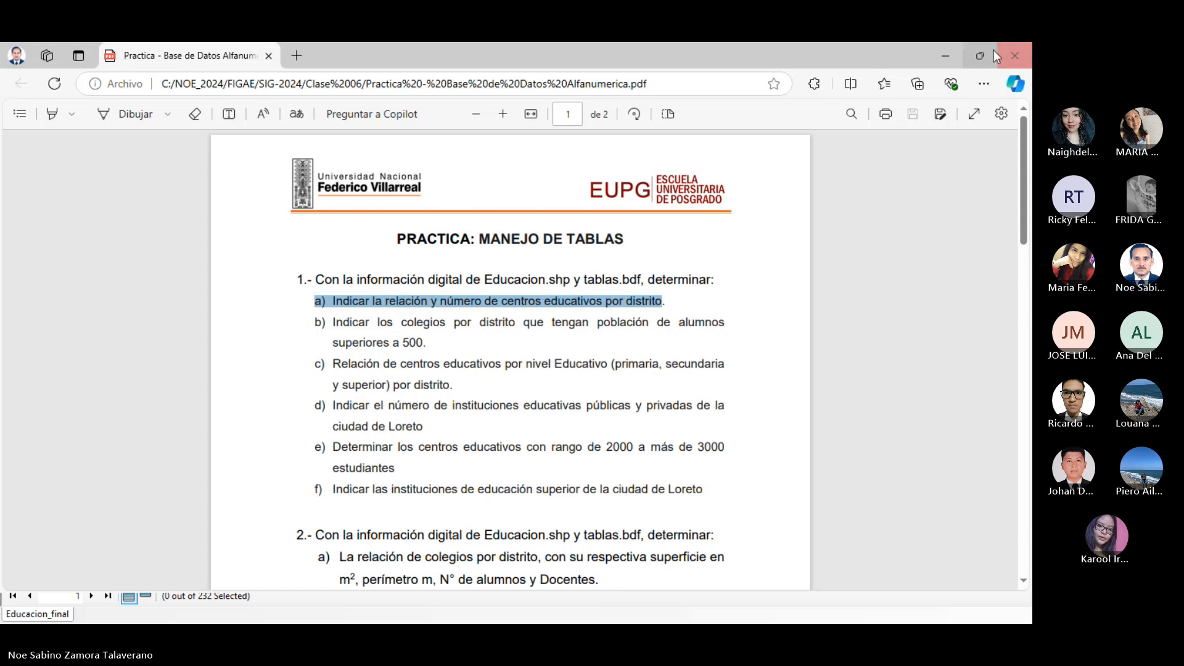
{"action": "left_click", "coordinate": [946, 55]}
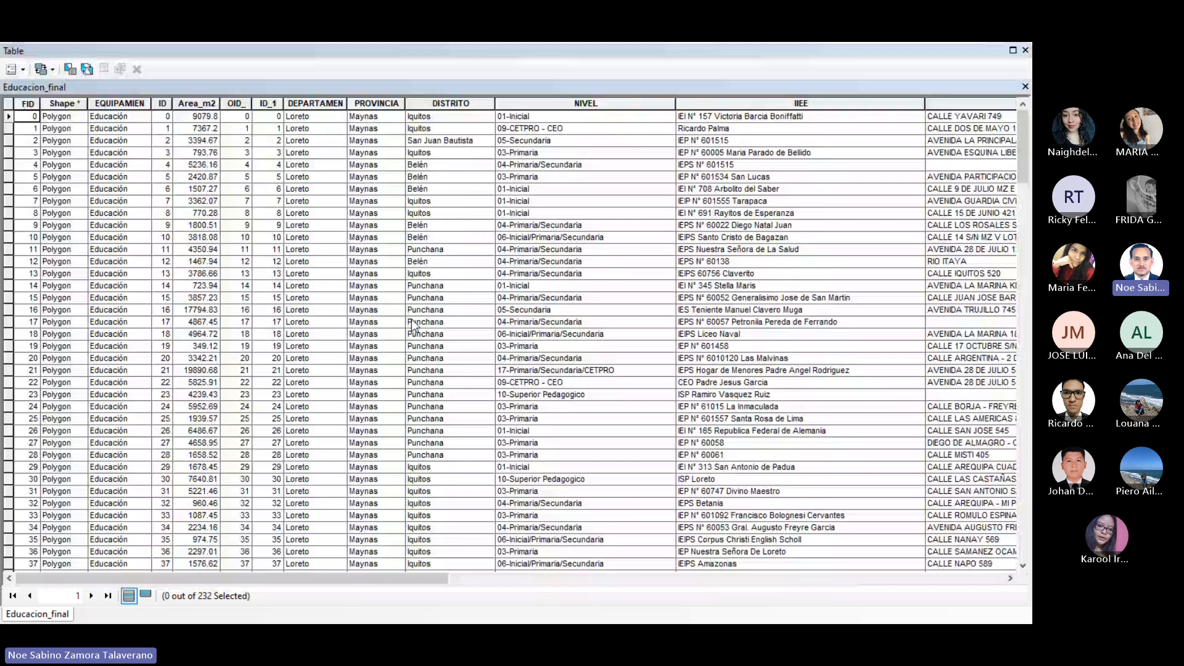
Sort the Educacion_final table in ascending order by DISTRITO and select the first Belén record
{"action": "left_click", "coordinate": [445, 102]}
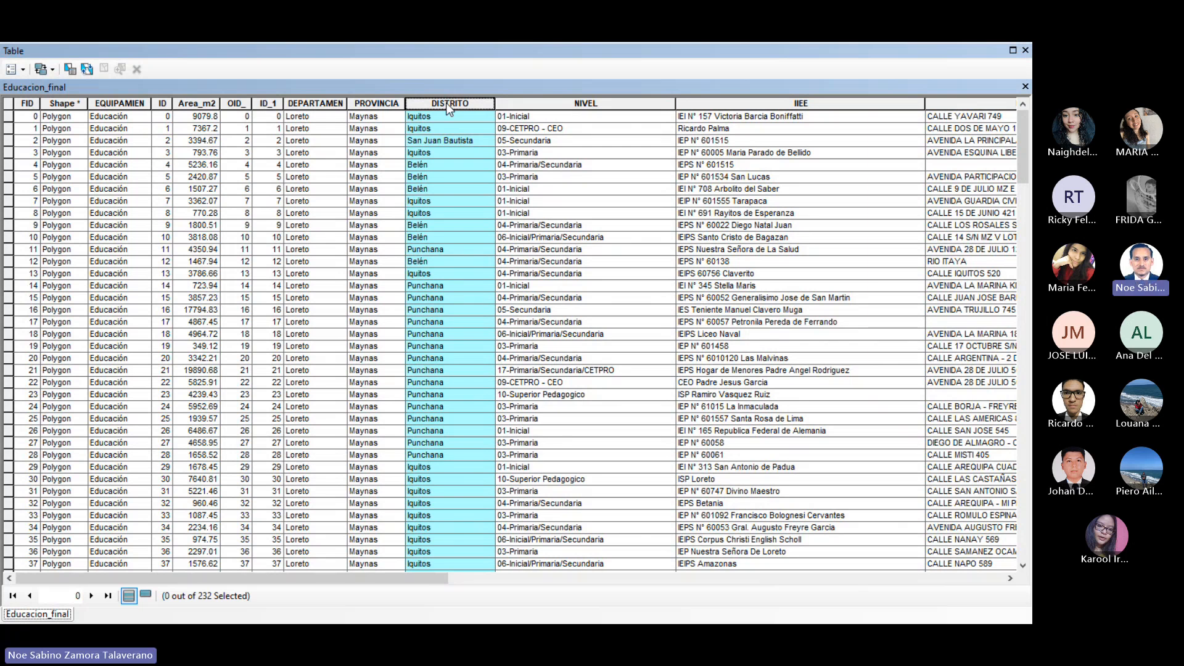
{"action": "right_click", "coordinate": [447, 103]}
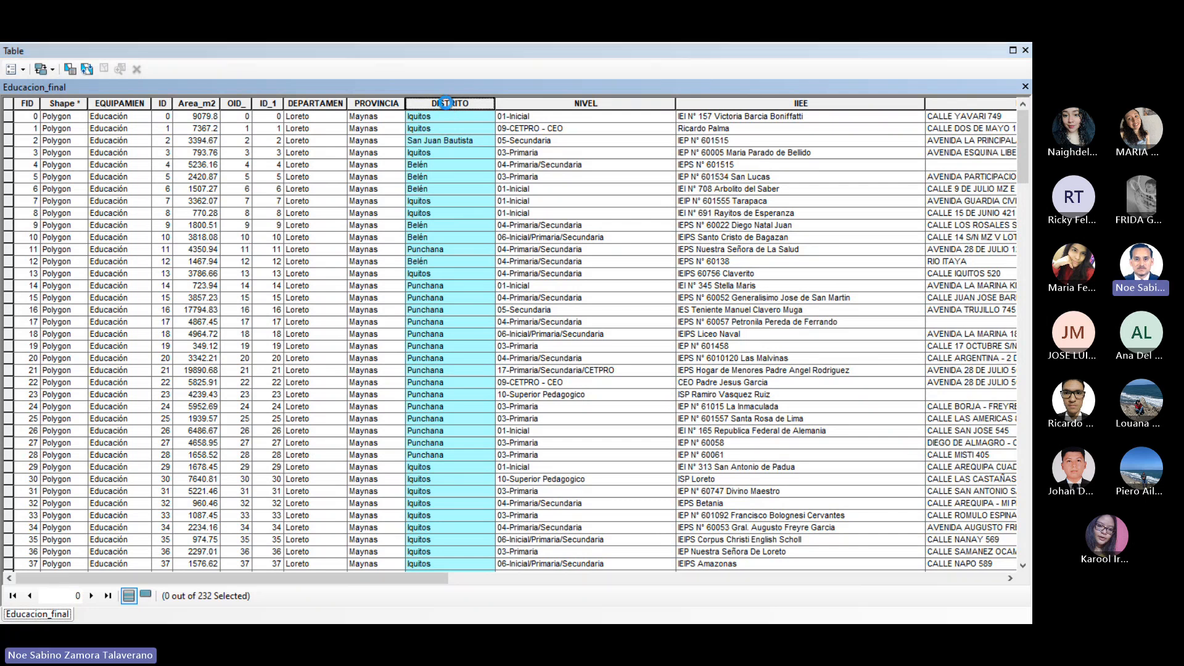
{"action": "right_click", "coordinate": [446, 103]}
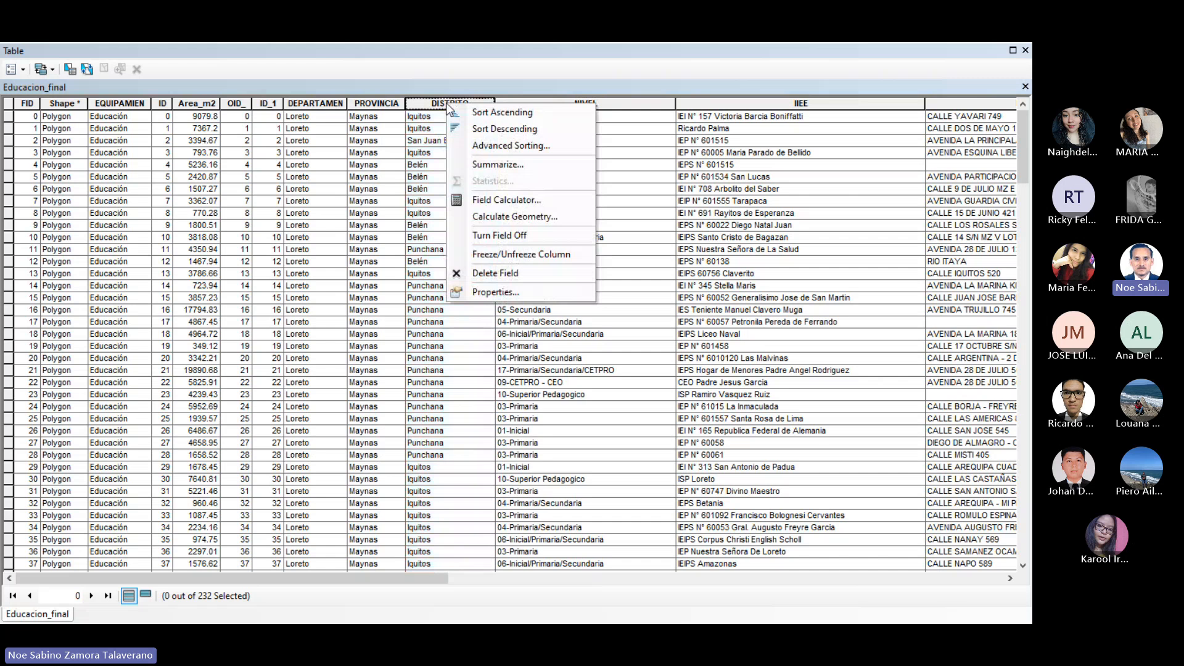
{"action": "left_click", "coordinate": [471, 112]}
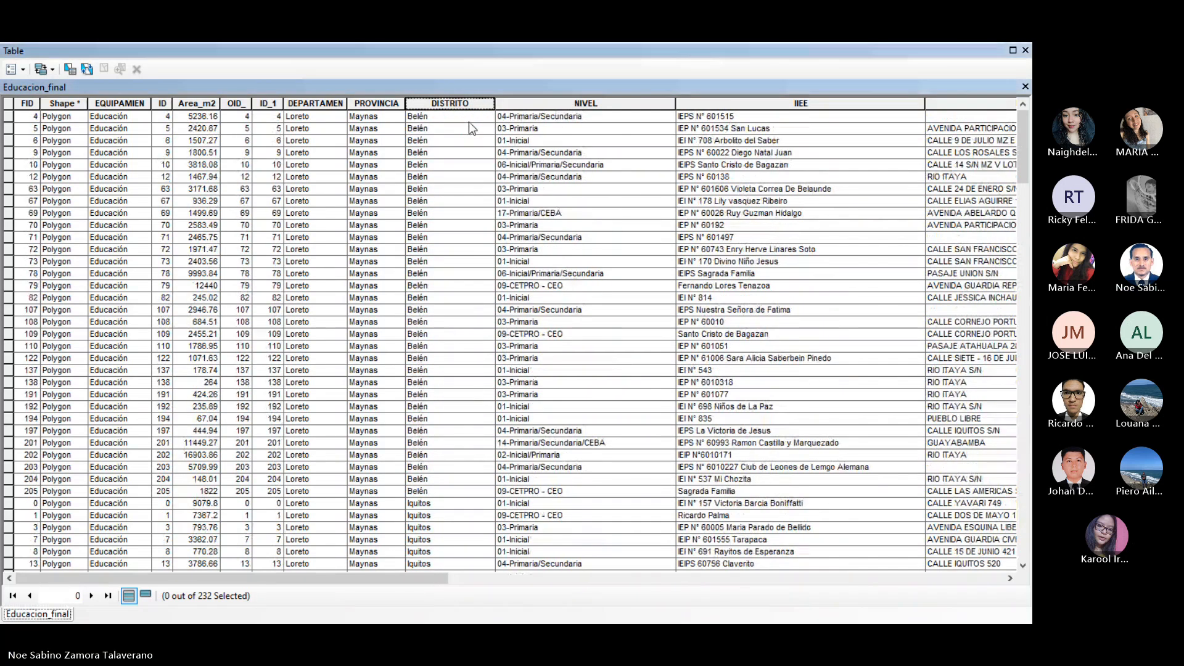
{"action": "left_click", "coordinate": [13, 117]}
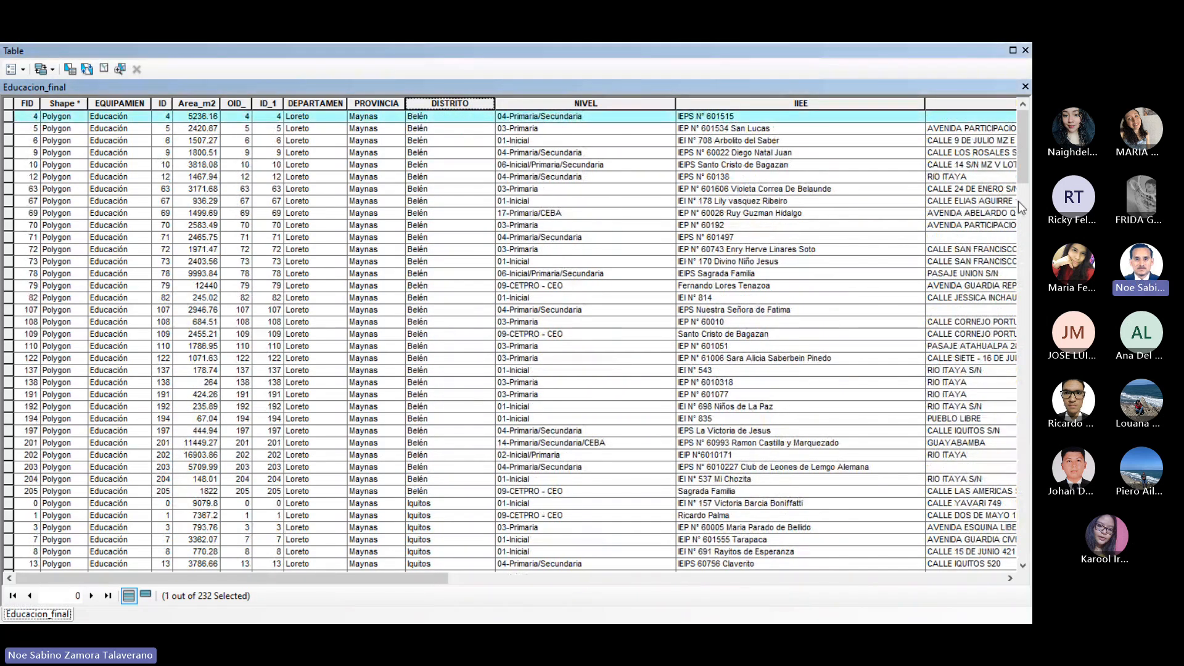
Select all the Belén records as one block in the Educacion_final table and close the table
{"action": "left_click_drag", "start_coordinate": [450, 117], "coordinate": [450, 346]}
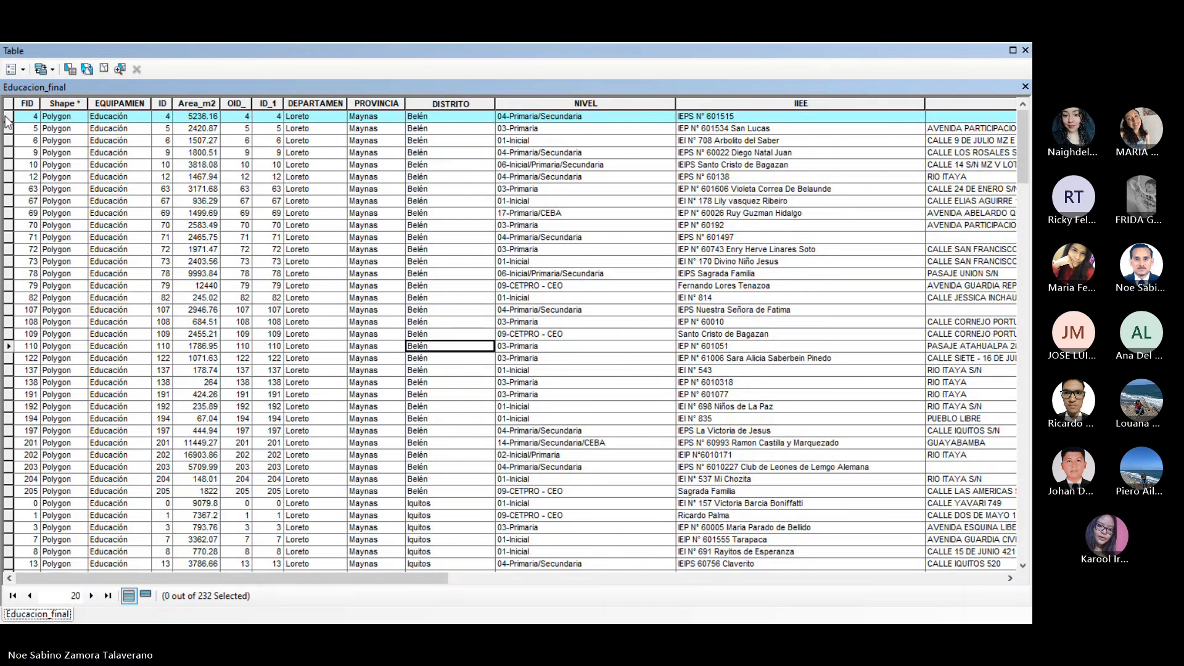
{"action": "key", "text": "shift+Down"}
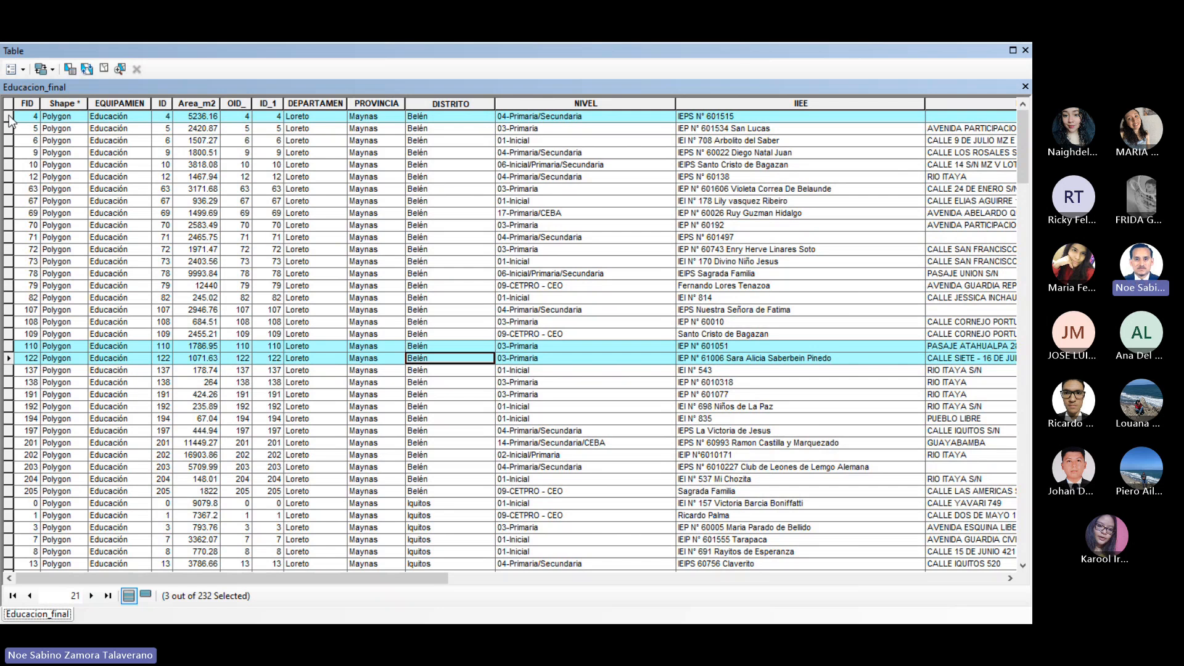
{"action": "left_click", "coordinate": [10, 119]}
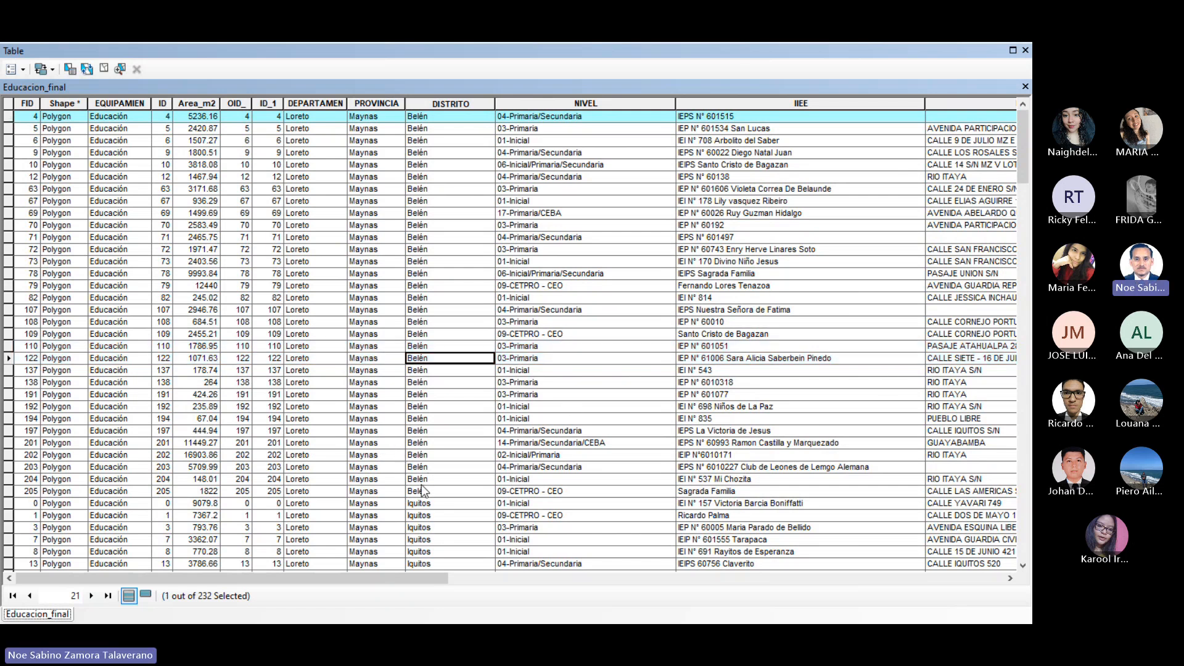
{"action": "left_click", "coordinate": [9, 493], "text": "shift"}
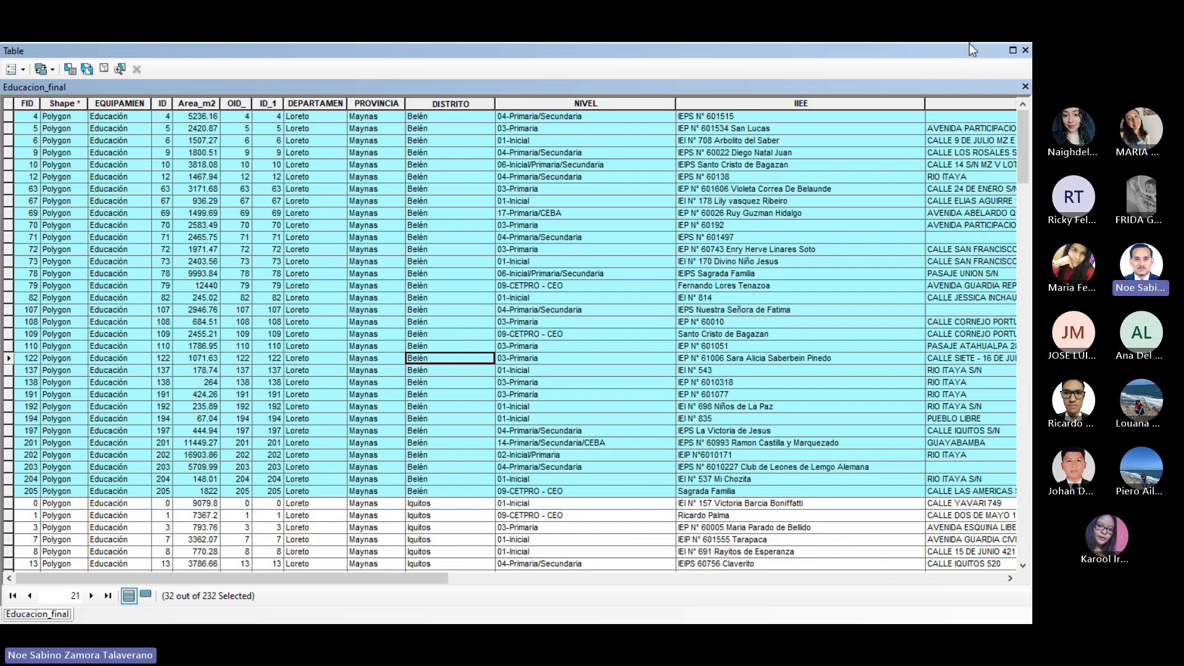
{"action": "left_click", "coordinate": [1024, 50]}
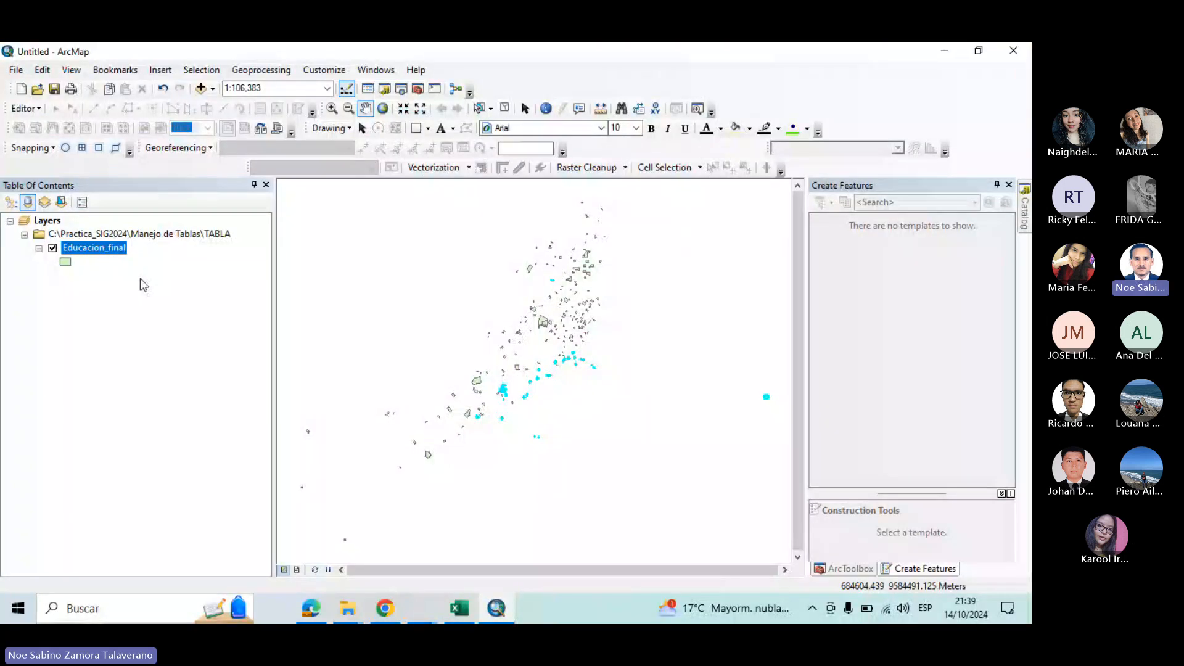
{"action": "right_click", "coordinate": [115, 247]}
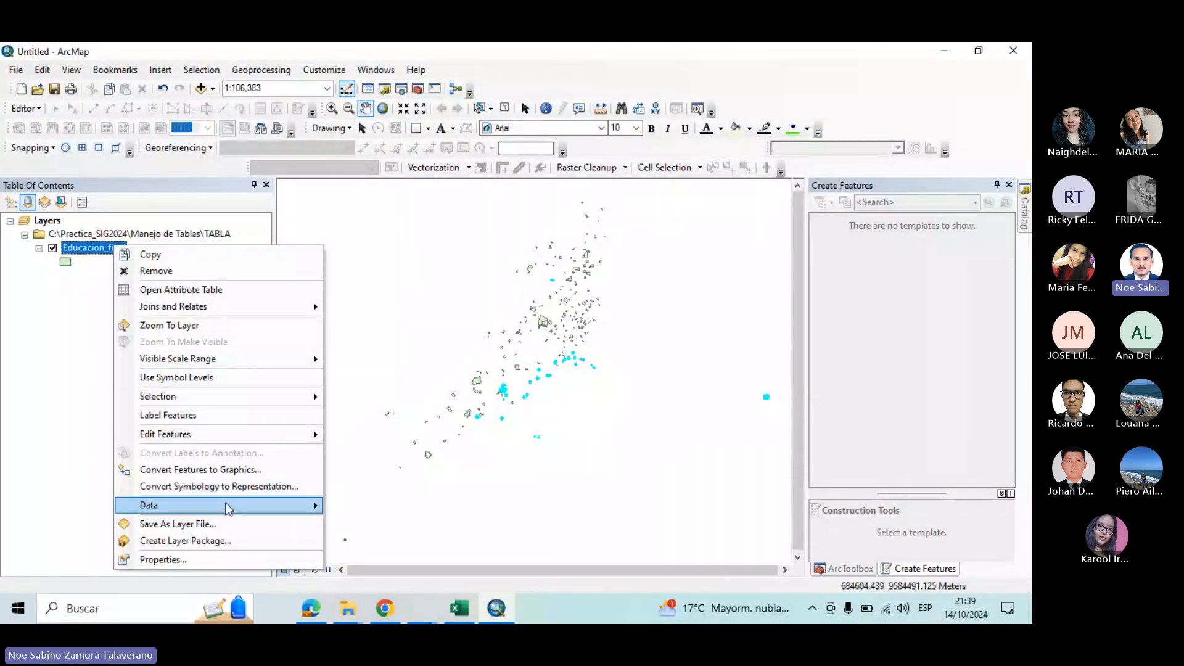
{"action": "mouse_move", "coordinate": [228, 509]}
{"action": "left_click", "coordinate": [381, 509]}
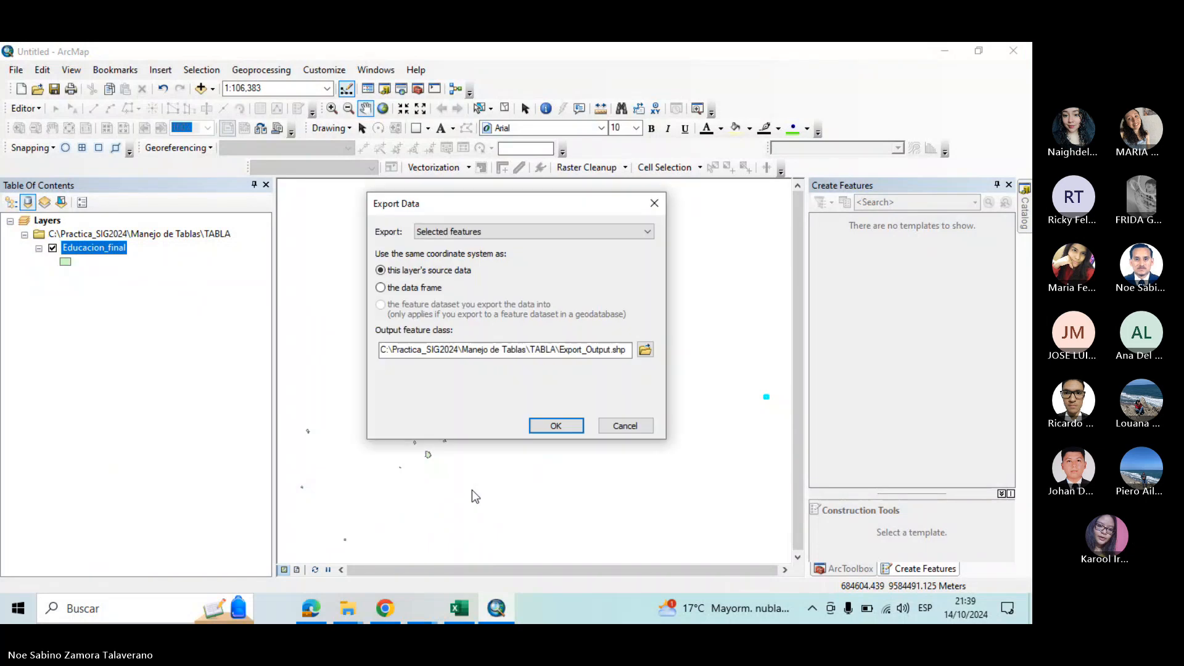
{"action": "left_click", "coordinate": [645, 350]}
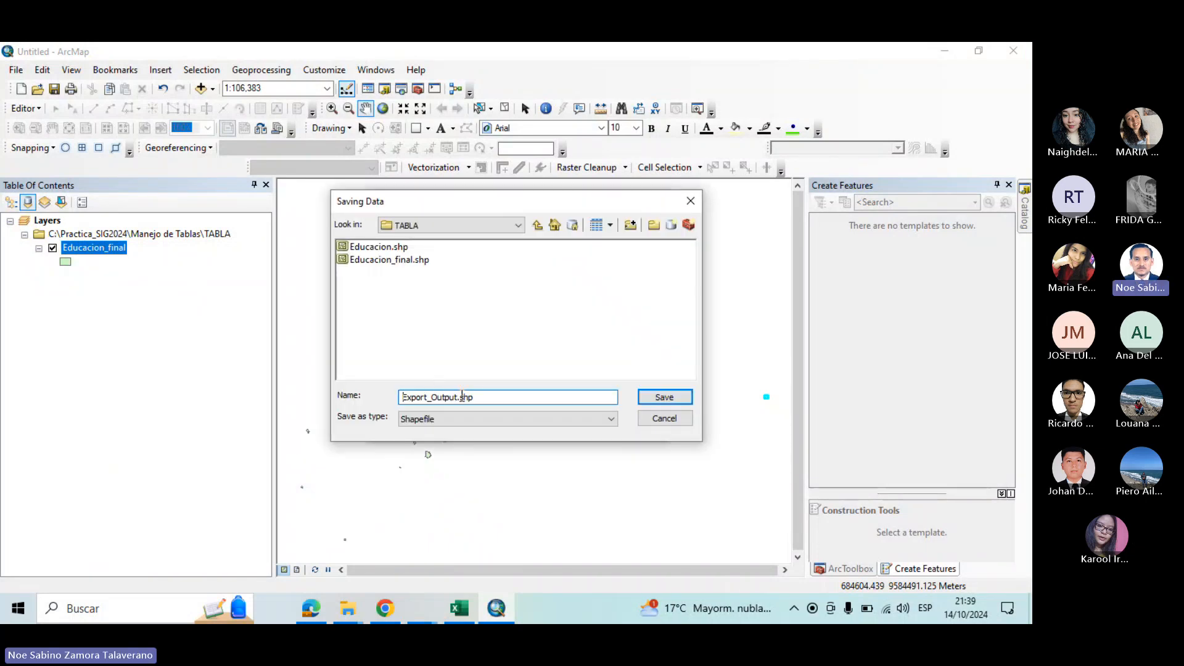
{"action": "left_click", "coordinate": [691, 201]}
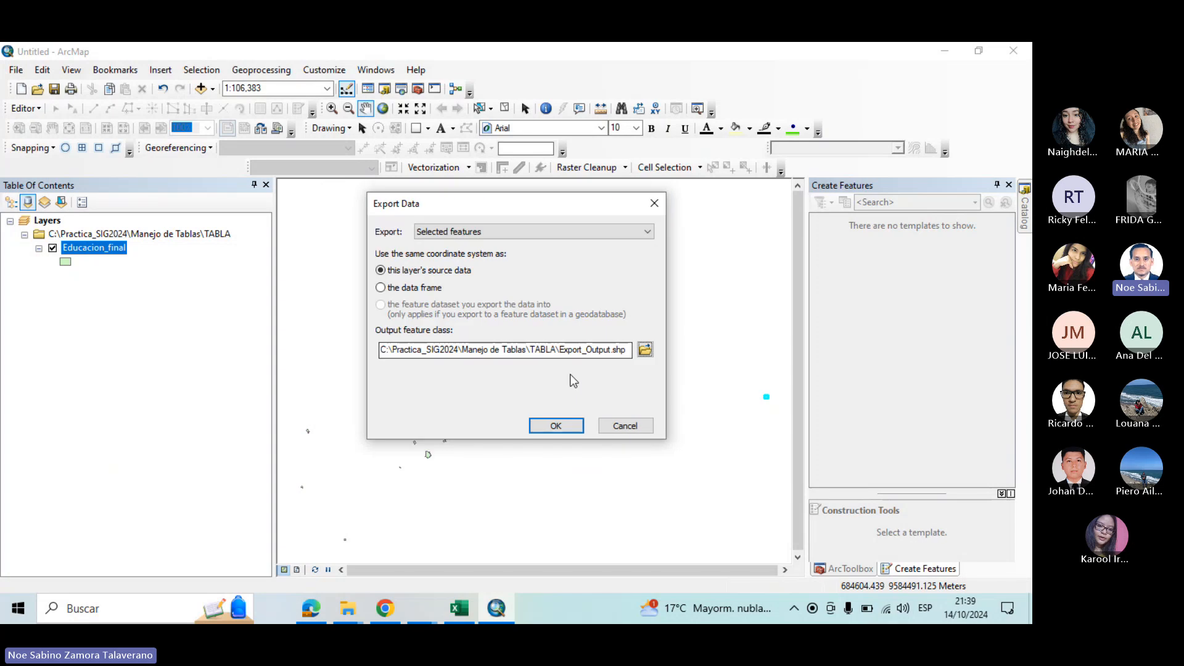
{"action": "left_click", "coordinate": [654, 204]}
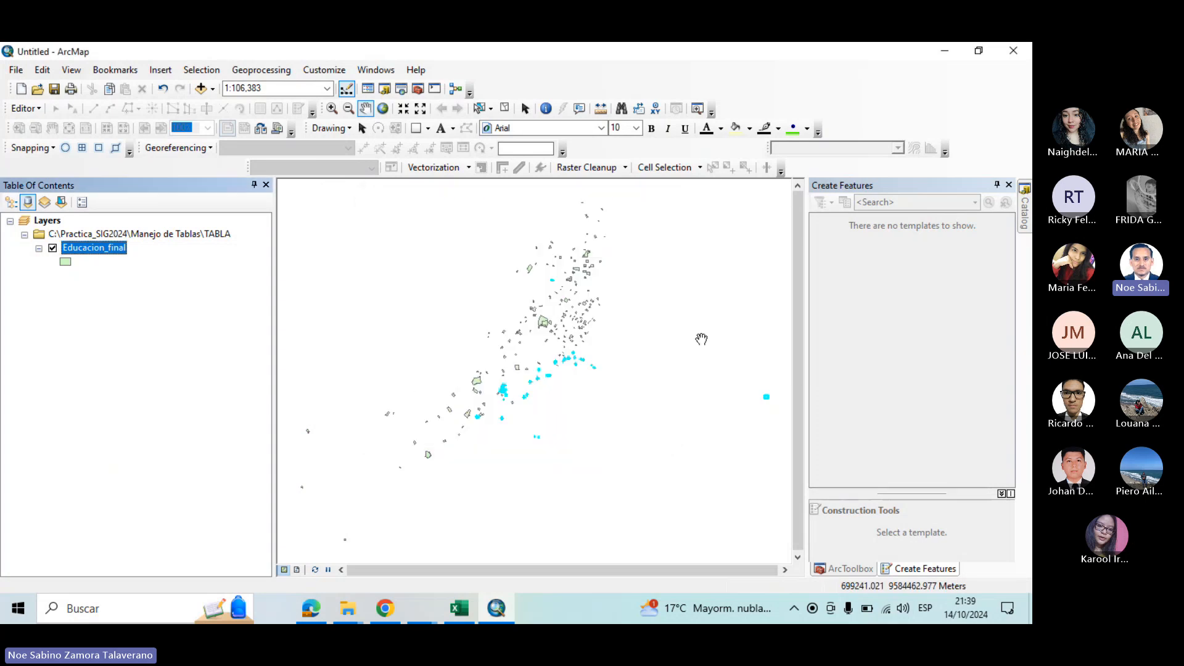
Reopen the Educacion_final attribute table and clear the selection of Belén records
{"action": "right_click", "coordinate": [120, 253]}
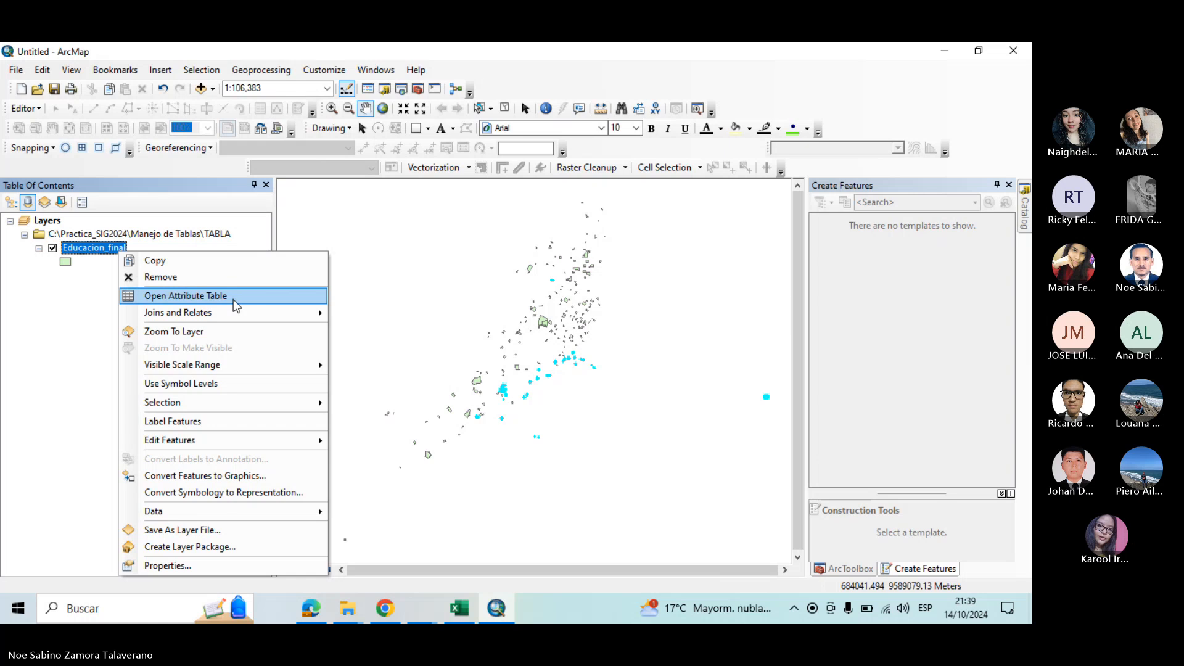
{"action": "left_click", "coordinate": [235, 297]}
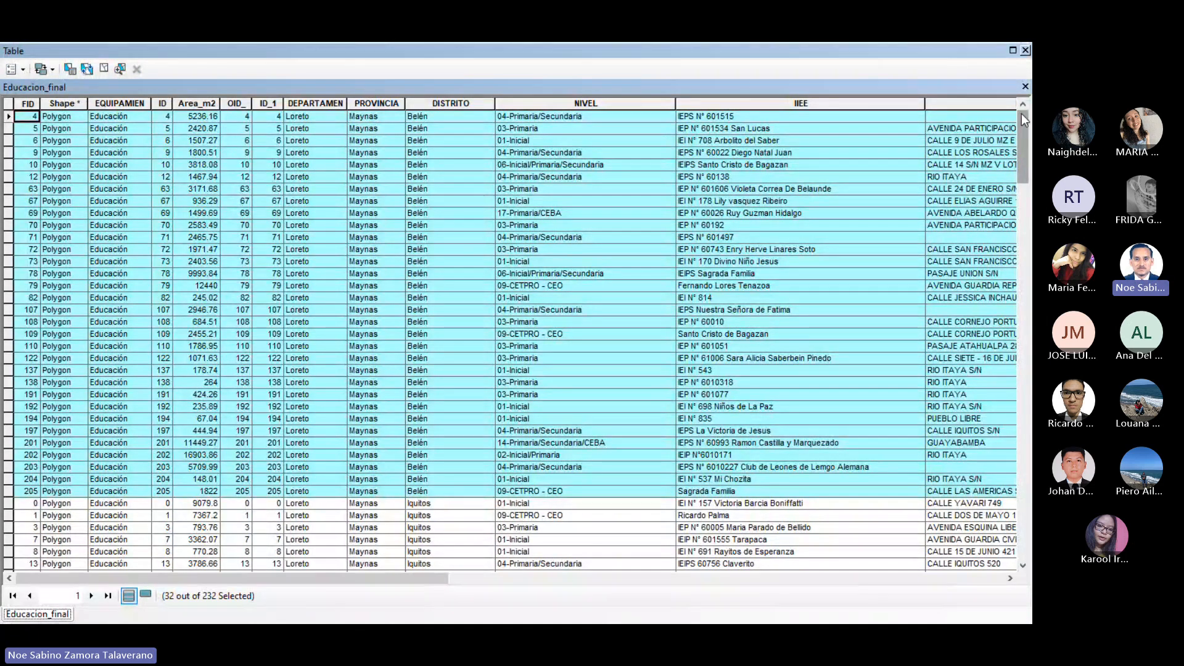
{"action": "left_click_drag", "start_coordinate": [1020, 117], "coordinate": [1012, 85]}
{"action": "left_click", "coordinate": [22, 69]}
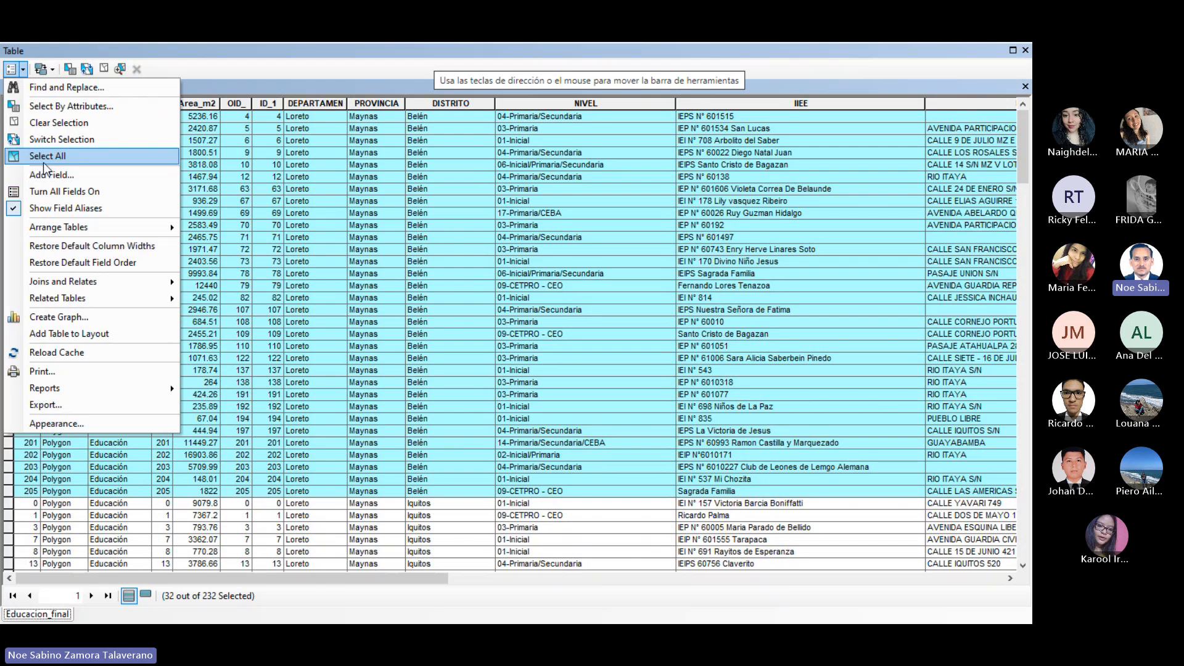
{"action": "left_click", "coordinate": [72, 126]}
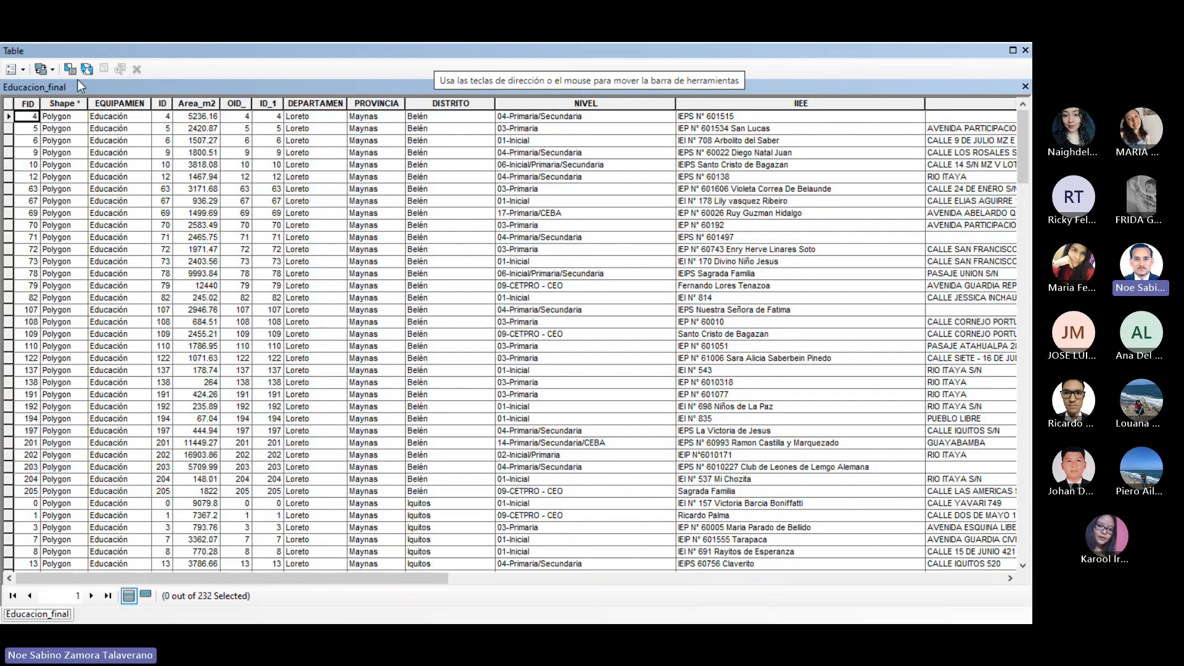
Select the Educacion_final records matching "DISTRITO" = 'Belén' with a Select by Attributes query as a new selection
{"action": "left_click", "coordinate": [21, 69]}
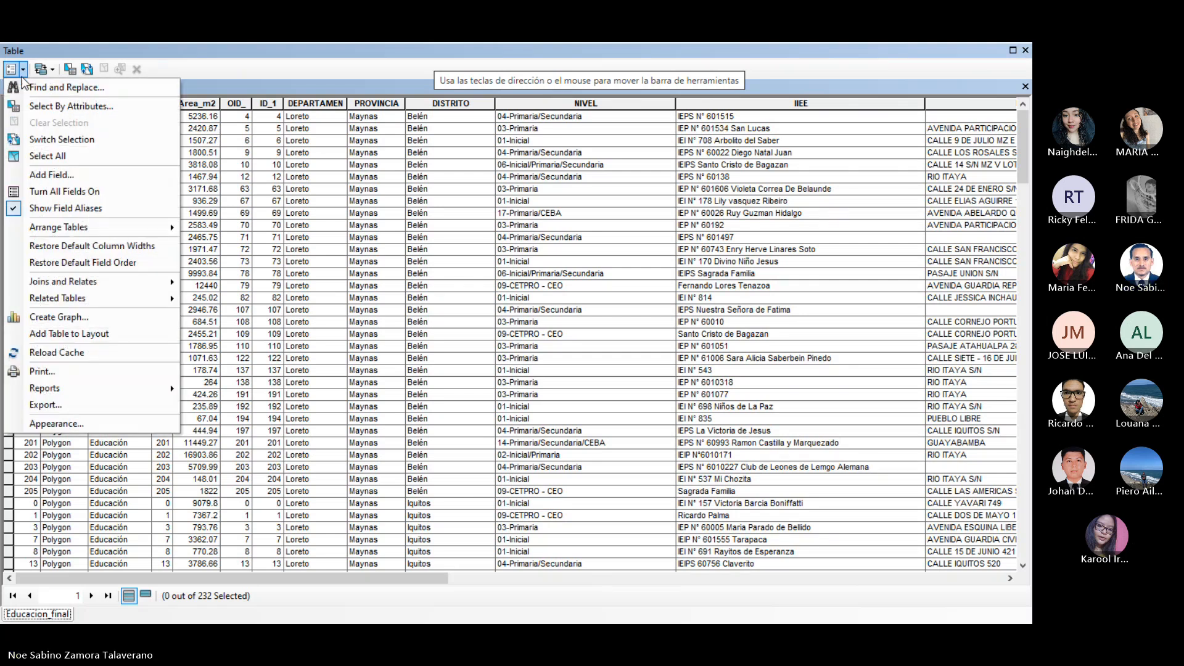
{"action": "left_click", "coordinate": [71, 106]}
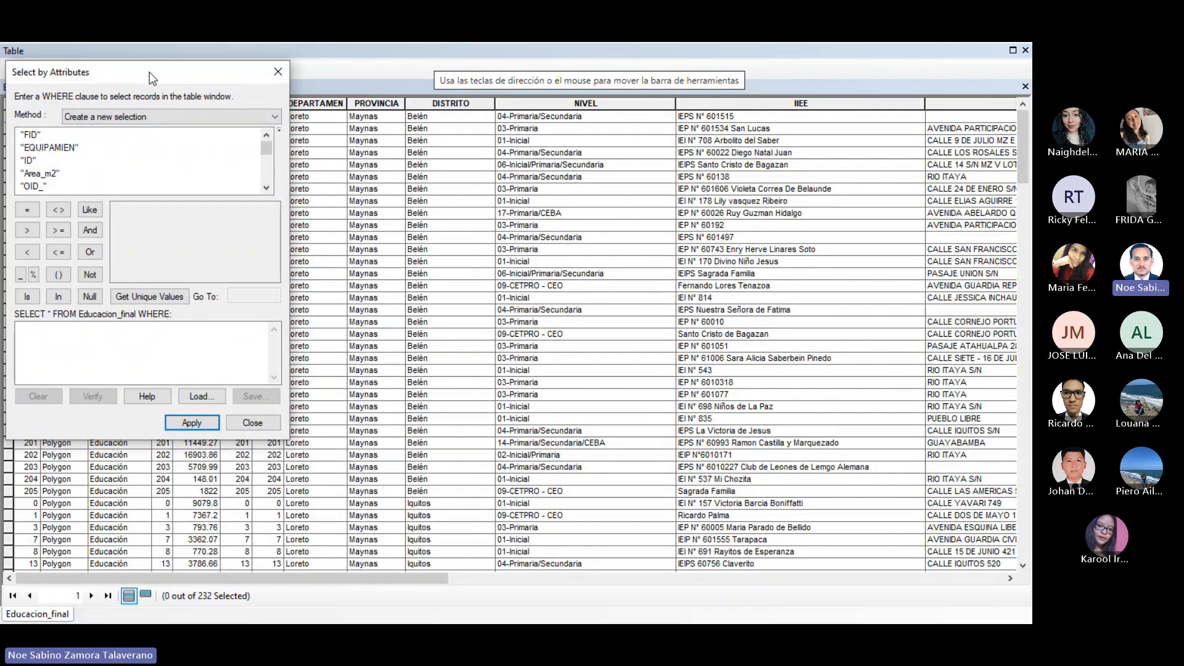
{"action": "left_click_drag", "start_coordinate": [149, 72], "coordinate": [495, 131]}
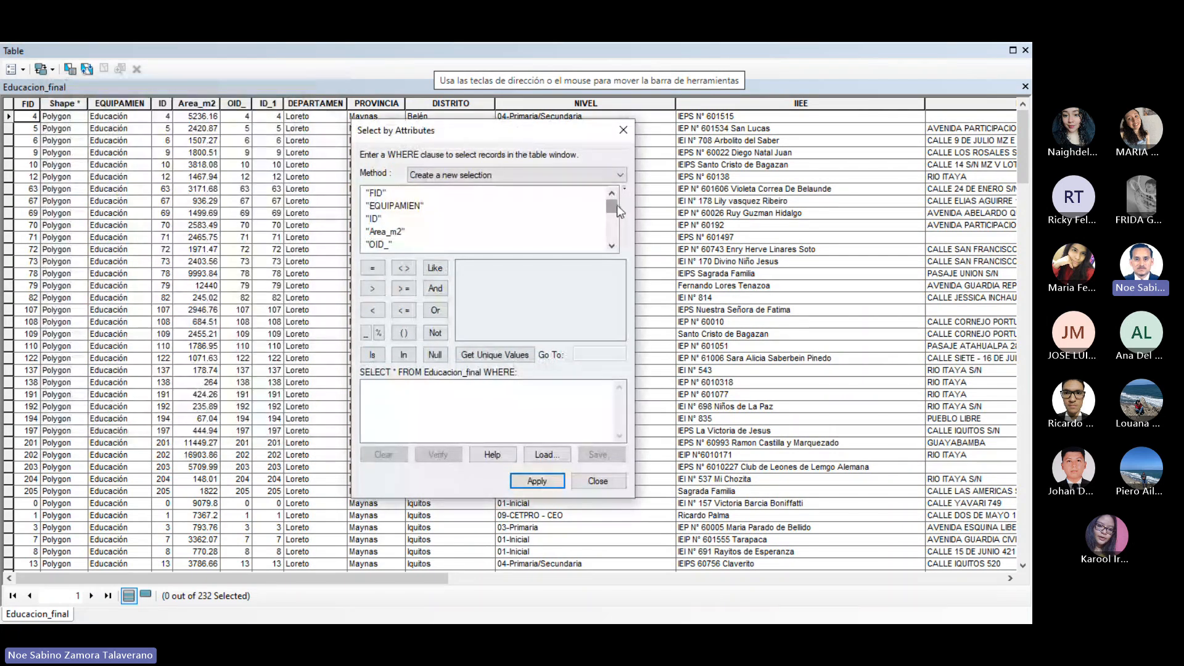
{"action": "left_click_drag", "start_coordinate": [616, 205], "coordinate": [616, 235]}
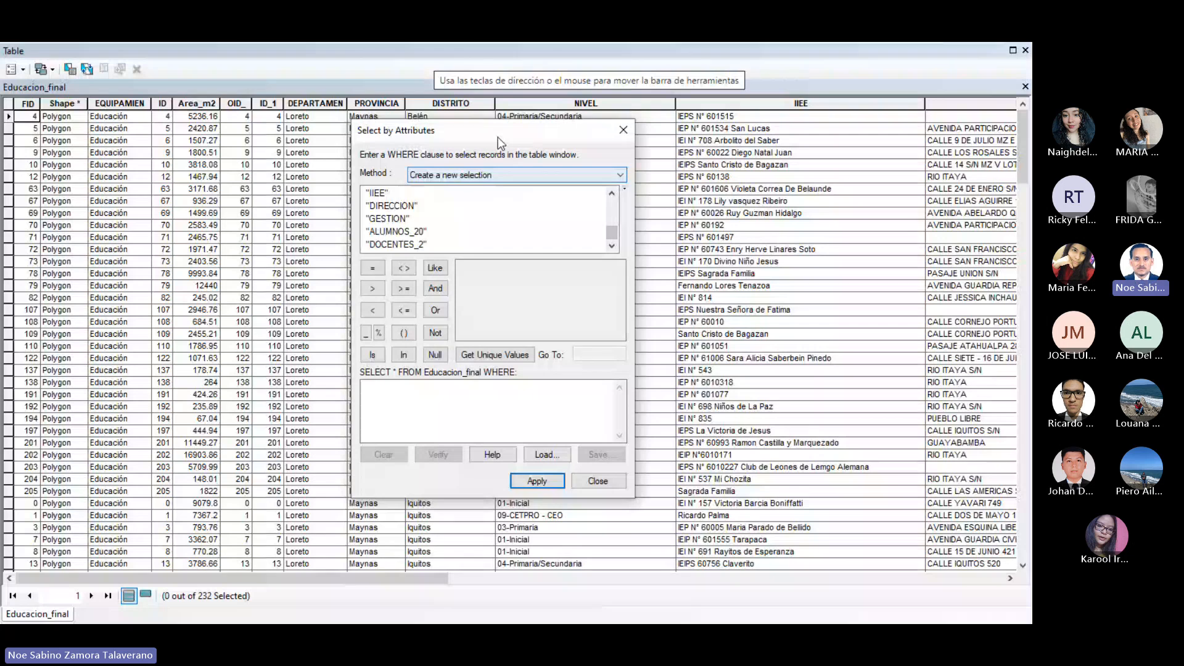
{"action": "left_click_drag", "start_coordinate": [497, 137], "coordinate": [646, 154]}
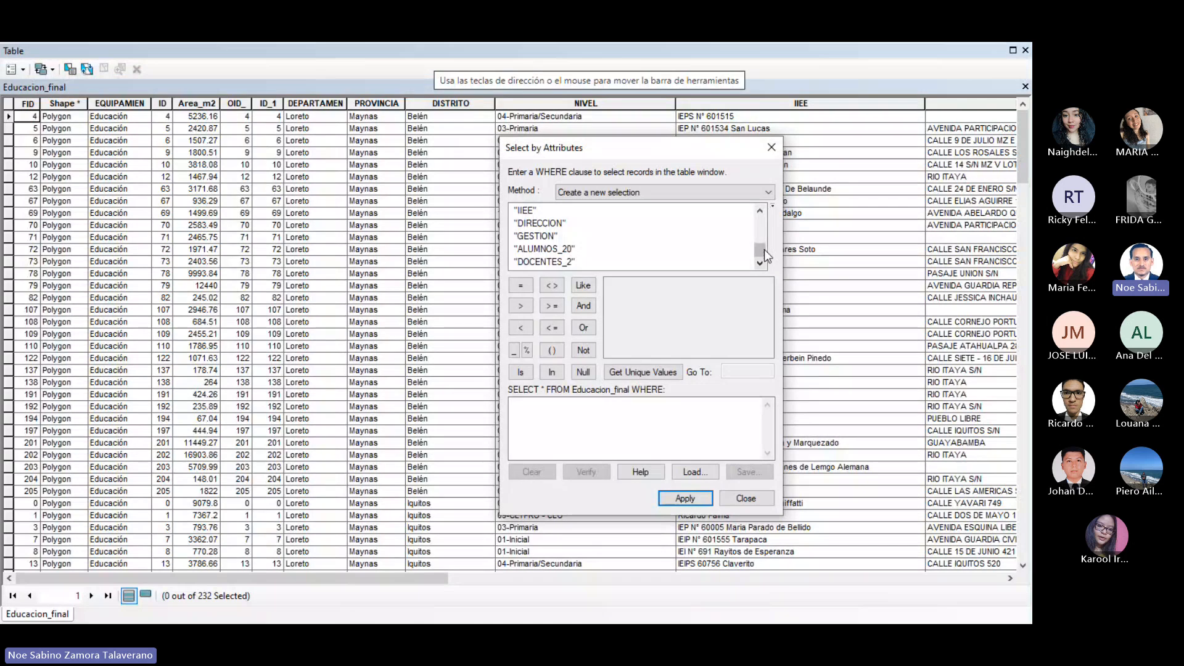
{"action": "left_click_drag", "start_coordinate": [764, 251], "coordinate": [762, 242]}
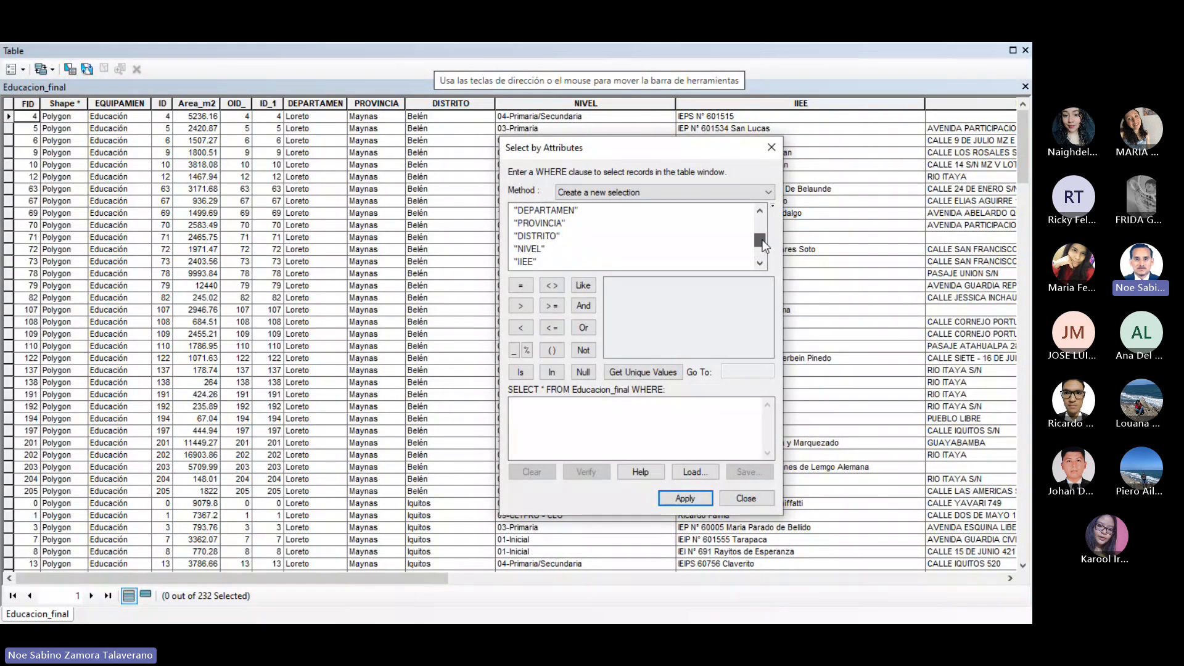
{"action": "double_click", "coordinate": [559, 234]}
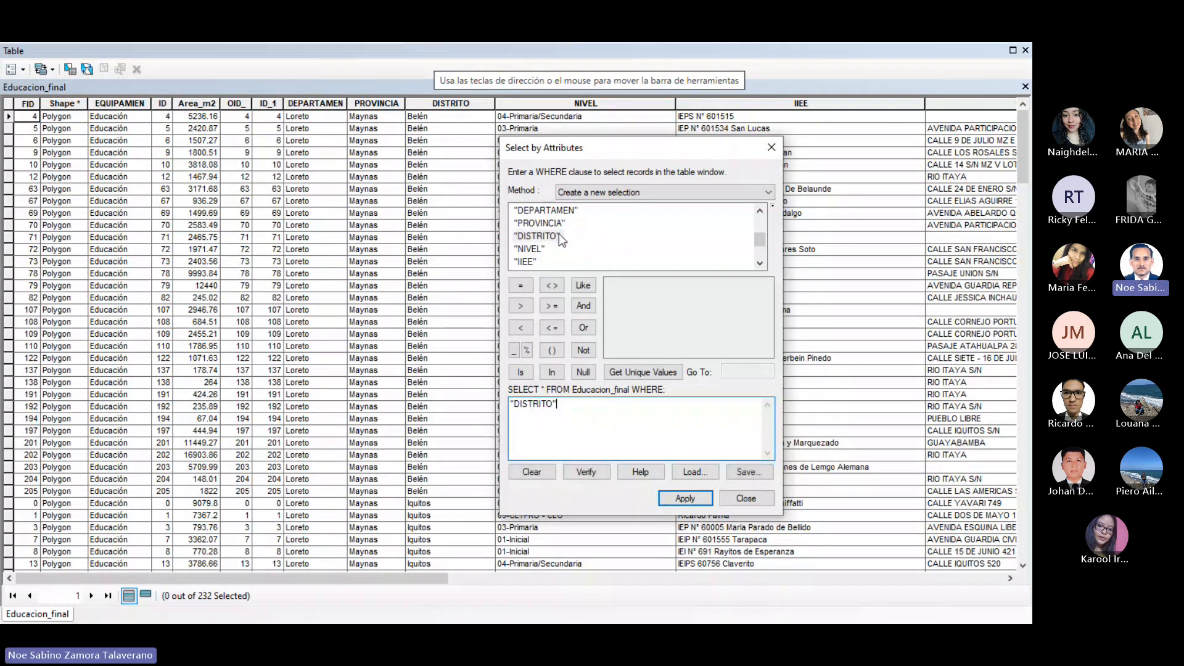
{"action": "left_click", "coordinate": [523, 288]}
{"action": "left_click", "coordinate": [635, 370]}
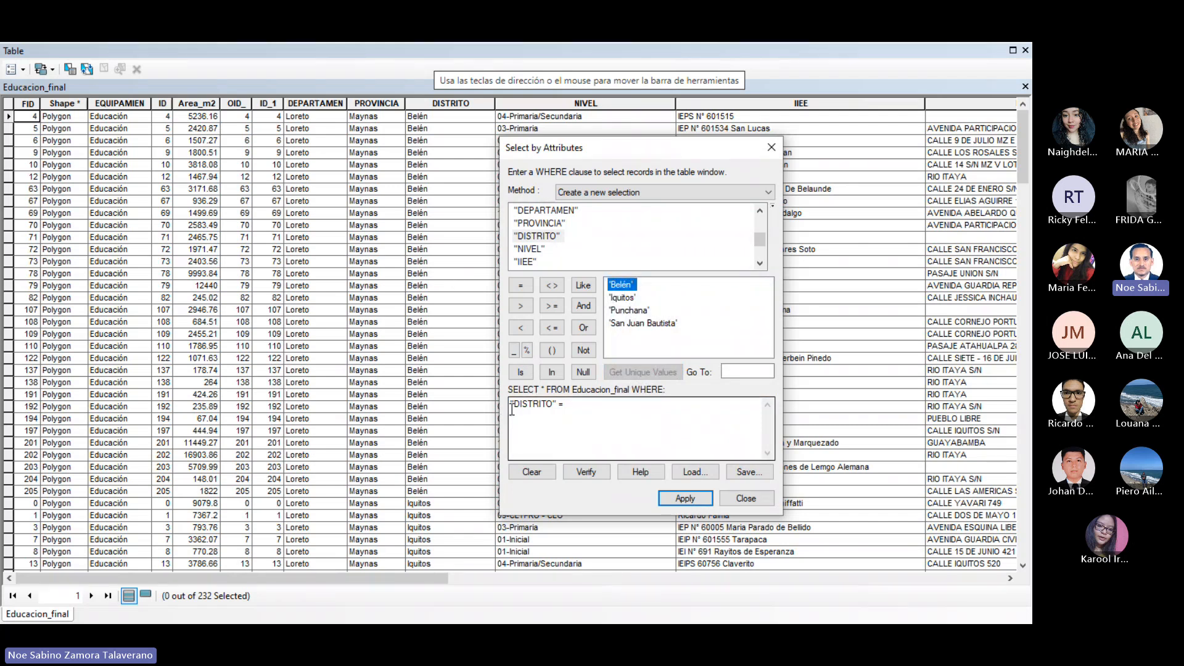
{"action": "double_click", "coordinate": [623, 289]}
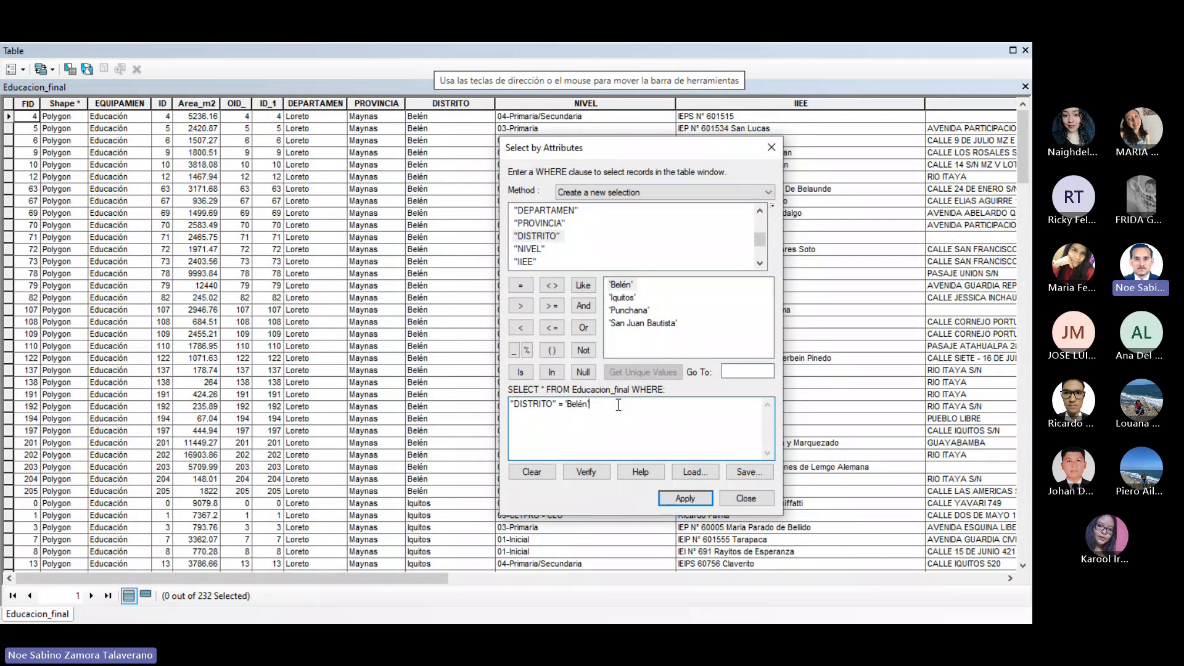
{"action": "left_click", "coordinate": [685, 499]}
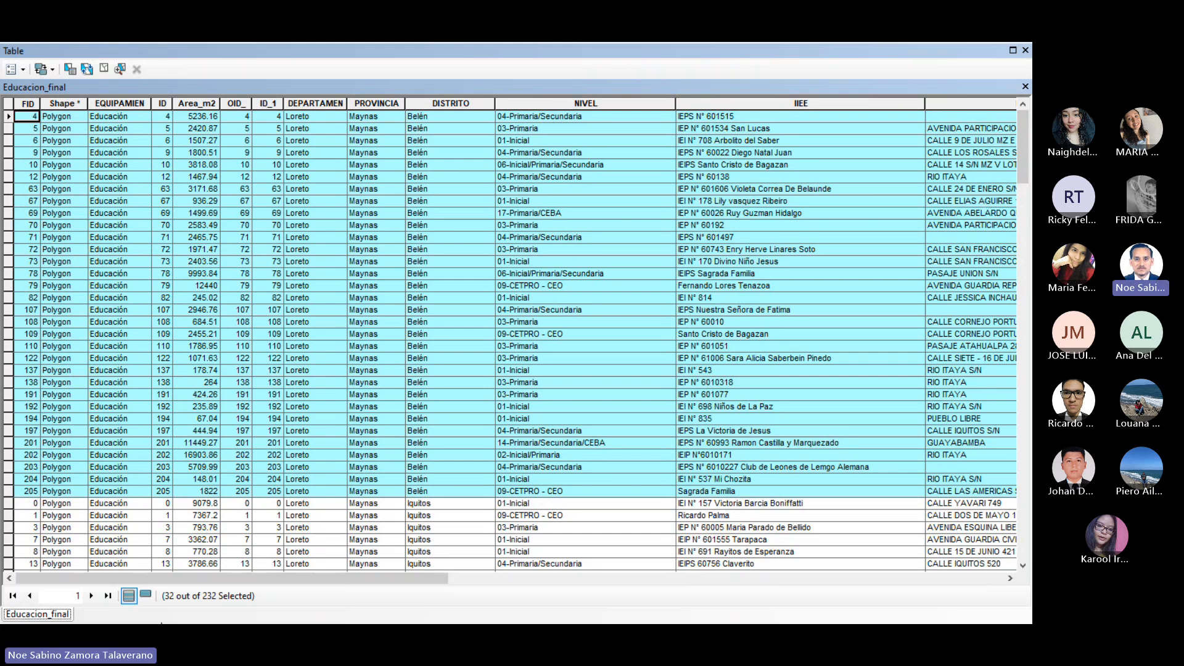
Clear the selected Belén records and delete the previous WHERE expression in Select by Attributes
{"action": "left_click", "coordinate": [22, 69]}
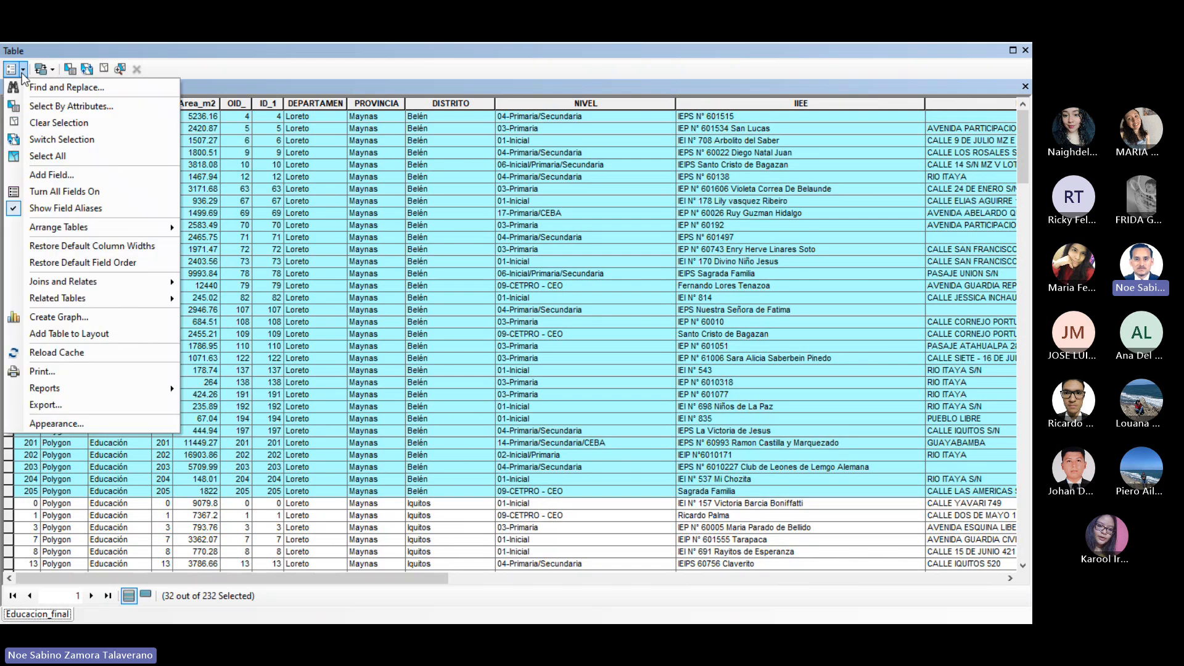
{"action": "left_click", "coordinate": [54, 121]}
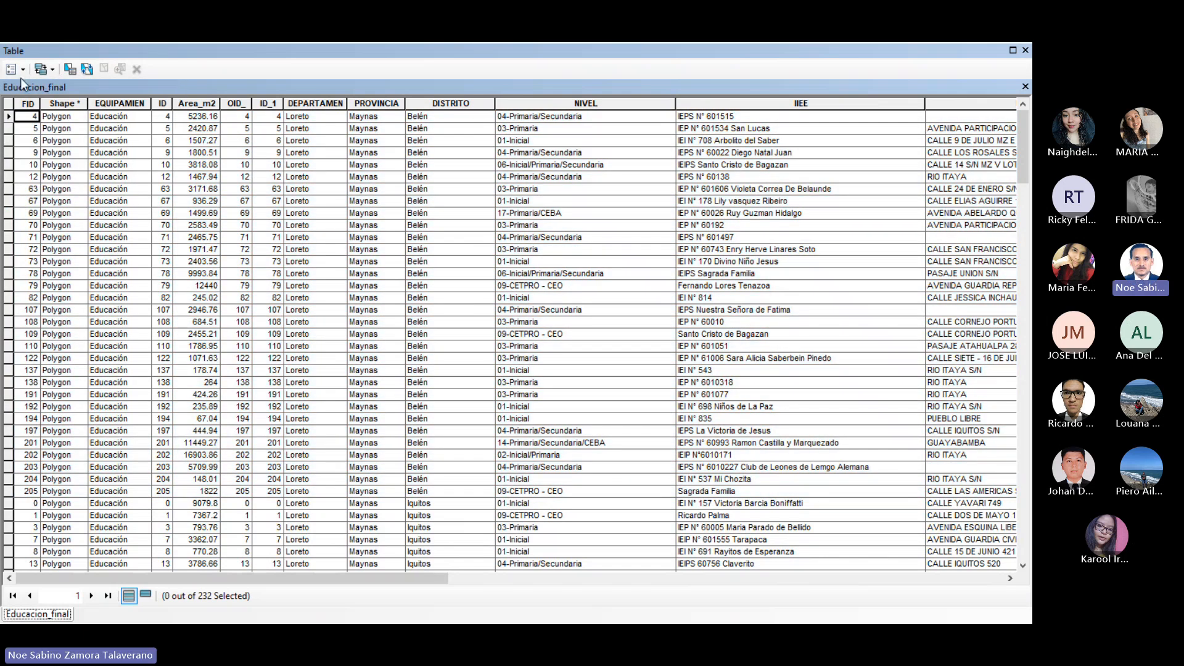
{"action": "left_click", "coordinate": [22, 69]}
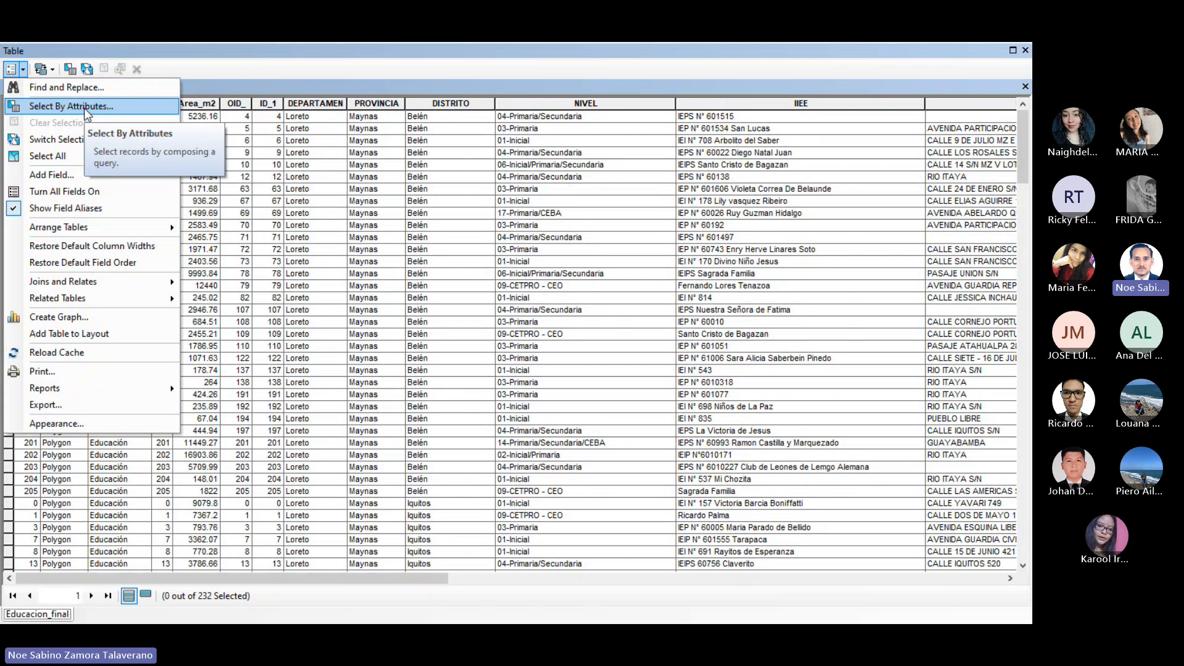
{"action": "left_click", "coordinate": [85, 109]}
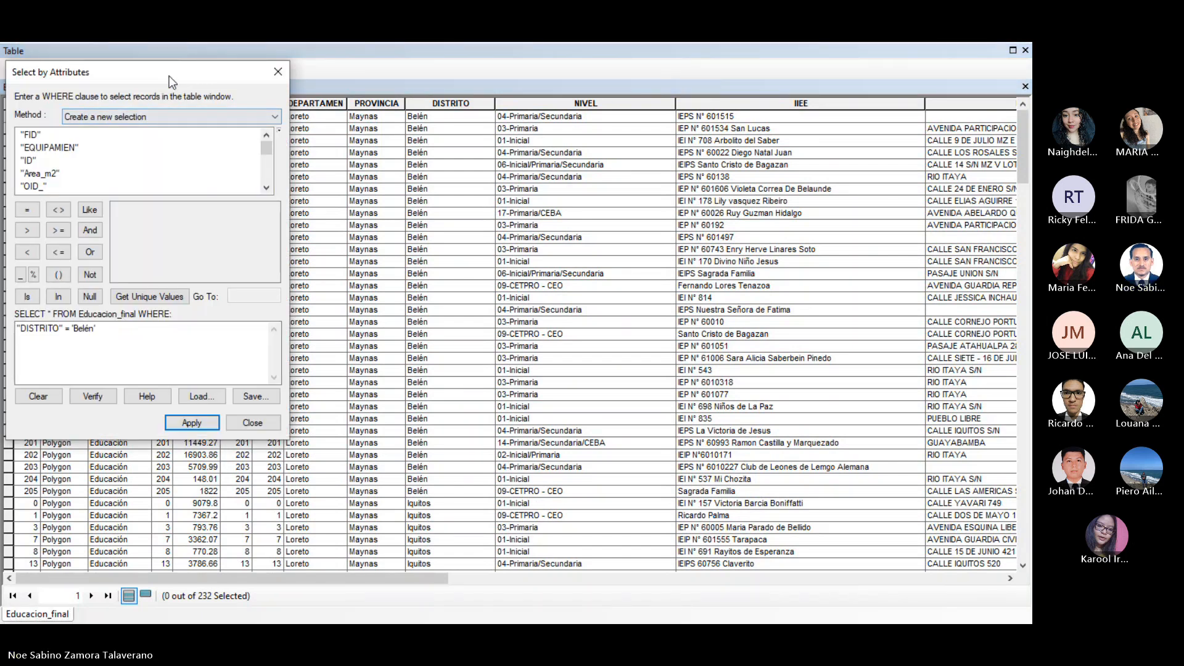
{"action": "left_click_drag", "start_coordinate": [169, 76], "coordinate": [589, 80]}
{"action": "left_click_drag", "start_coordinate": [587, 348], "coordinate": [305, 329]}
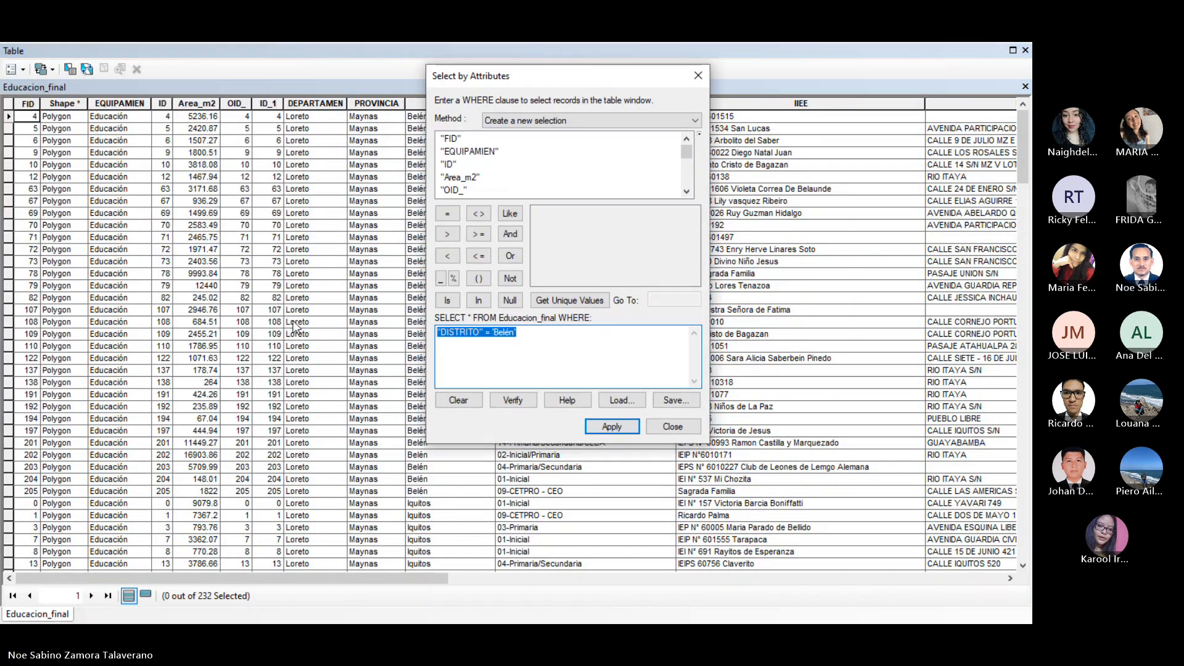
{"action": "key", "text": "Delete"}
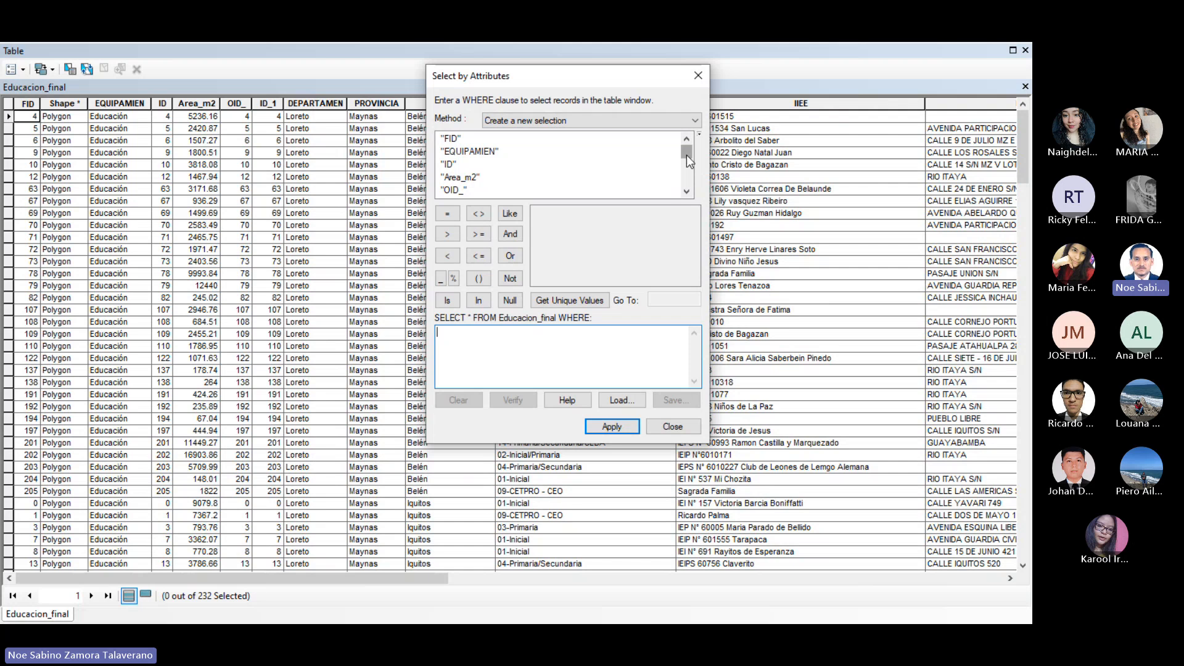
Check question 1a in the Practica - Base de Datos Alfanumerica PDF in Edge and return to the Select by Attributes query in ArcMap
{"action": "scroll", "coordinate": [686, 161], "scroll_direction": "down", "scroll_amount": 1}
{"action": "scroll", "coordinate": [686, 167], "scroll_direction": "down", "scroll_amount": 1}
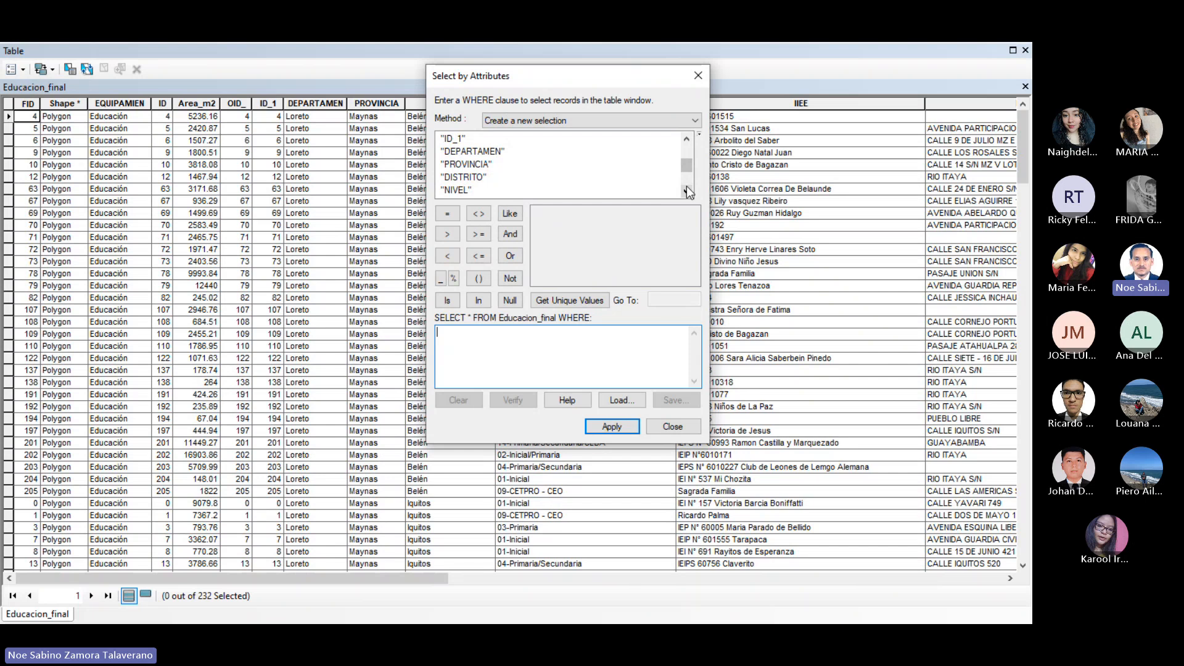
{"action": "key", "text": "super"}
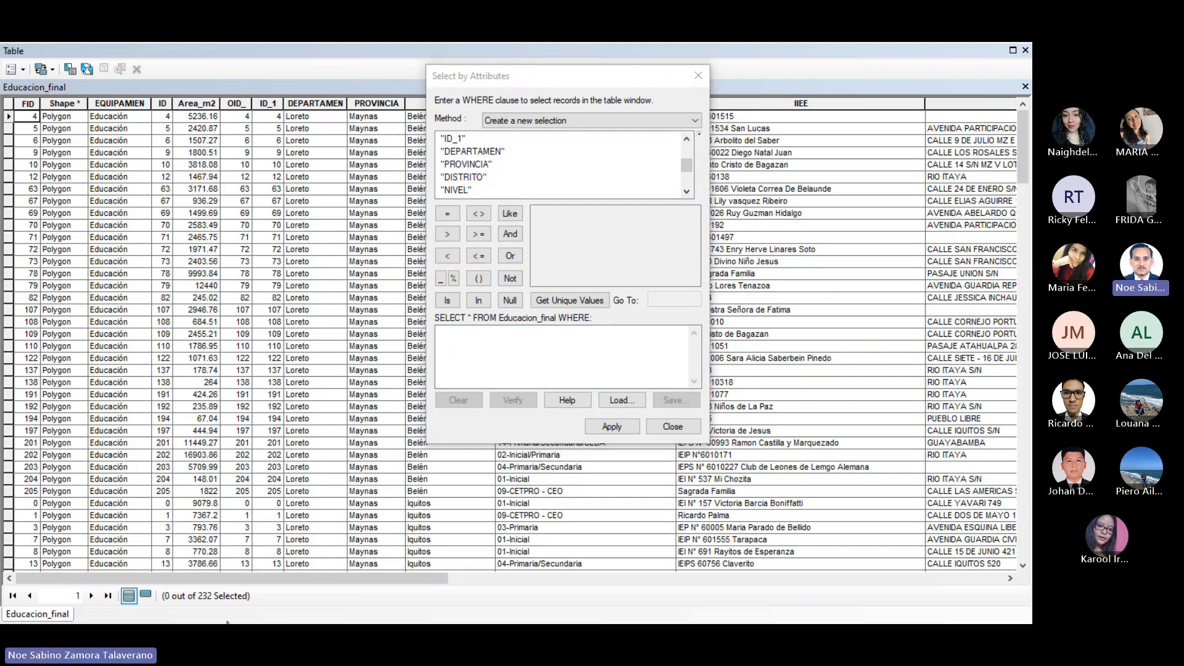
{"action": "left_click", "coordinate": [318, 616]}
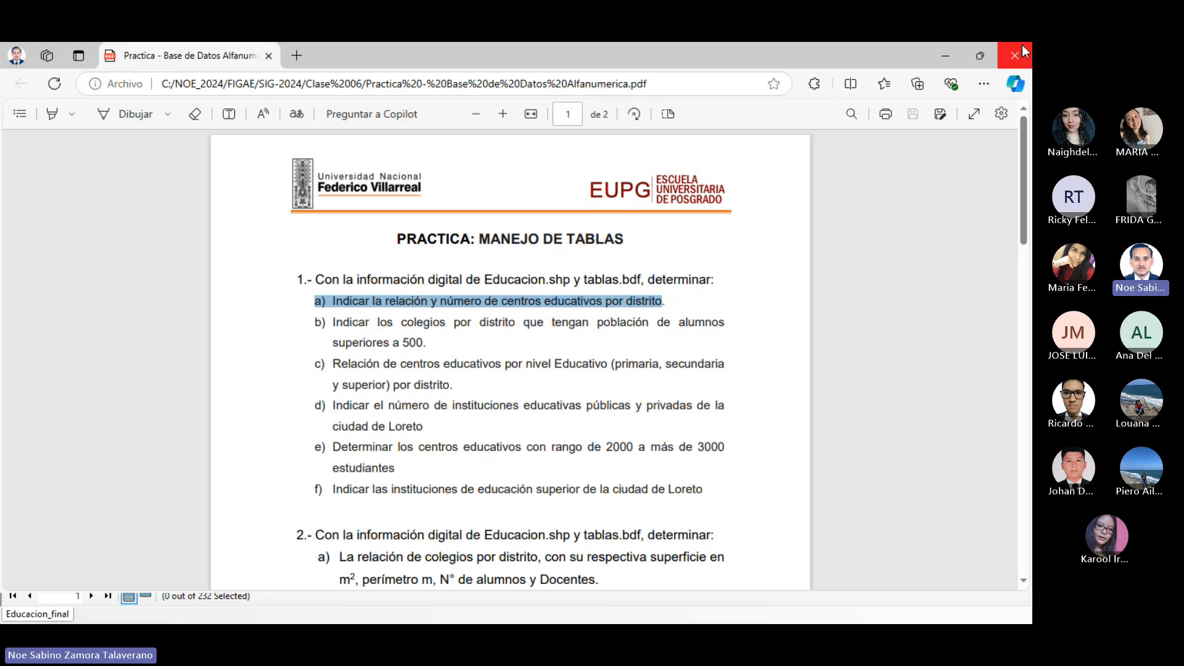
{"action": "left_click", "coordinate": [952, 53]}
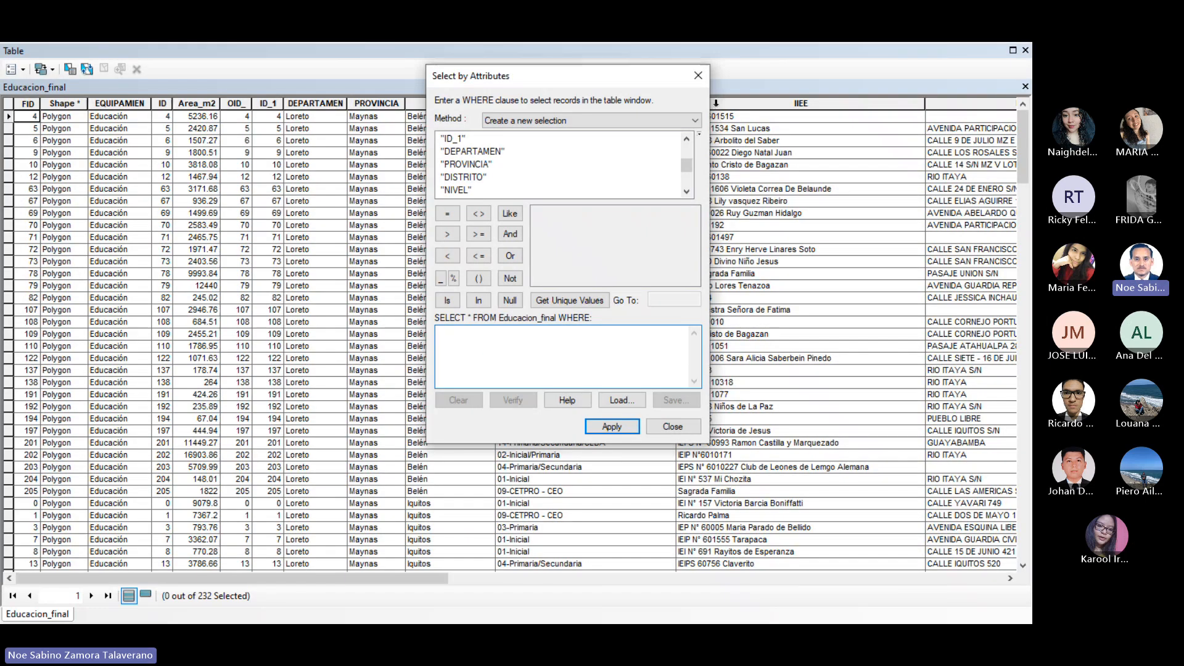
Select the Educacion_final records matching "DISTRITO" = 'Belén' by attributes as a new selection and close the attribute table
{"action": "double_click", "coordinate": [463, 177]}
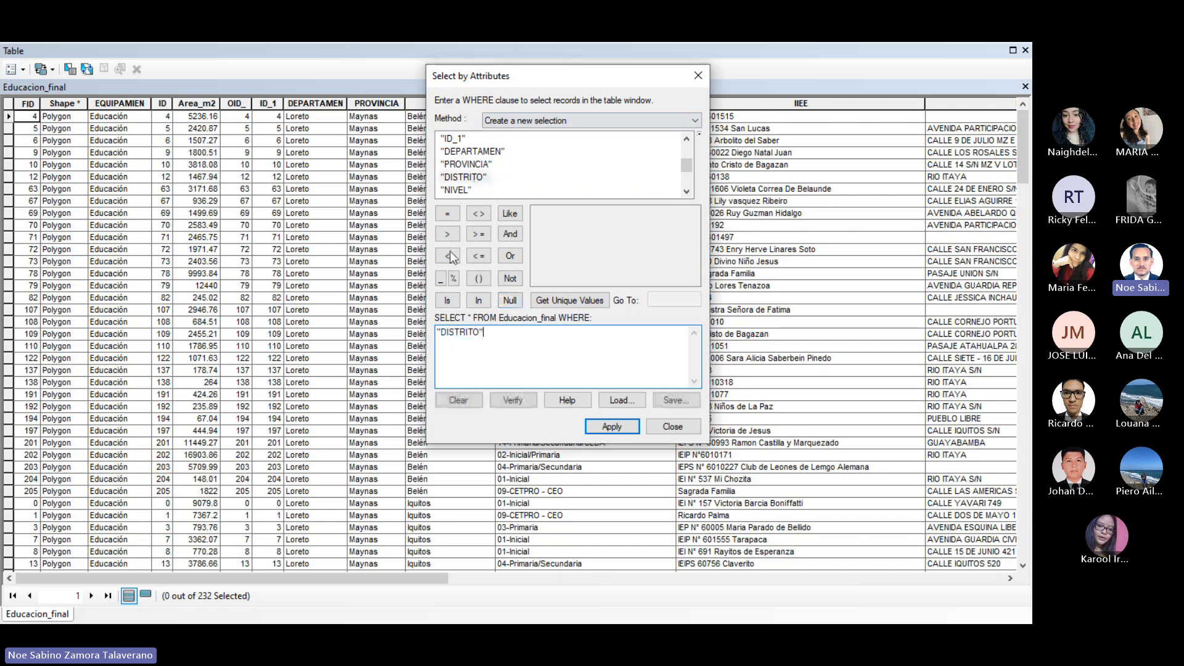
{"action": "left_click", "coordinate": [453, 212]}
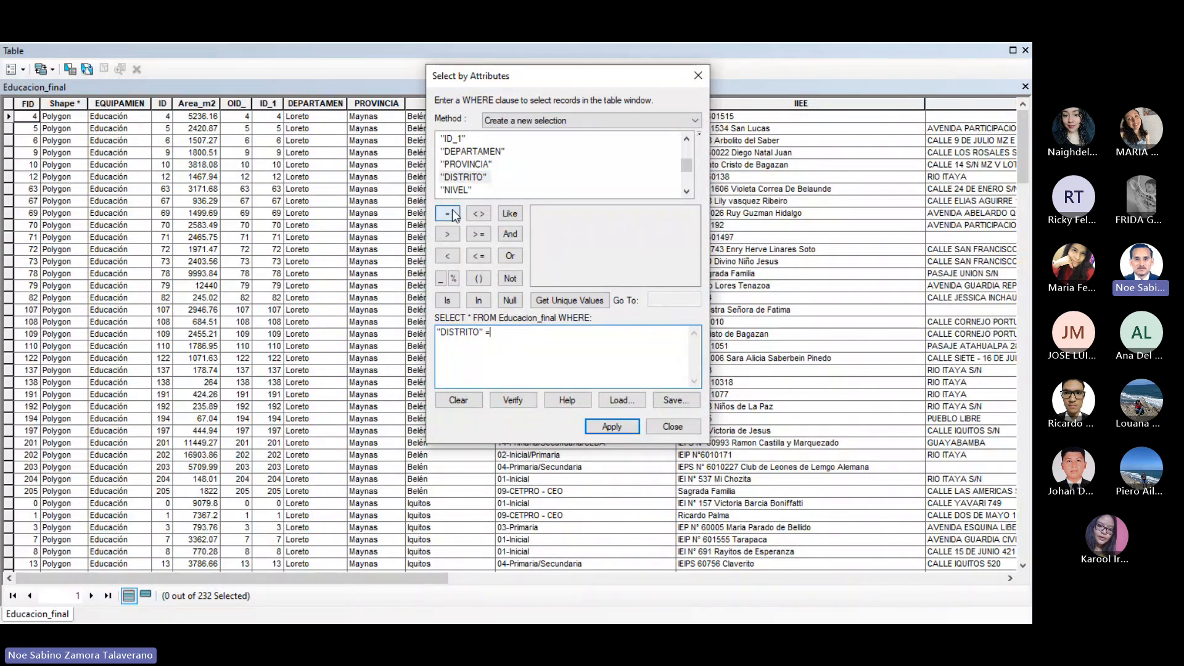
{"action": "left_click", "coordinate": [572, 302]}
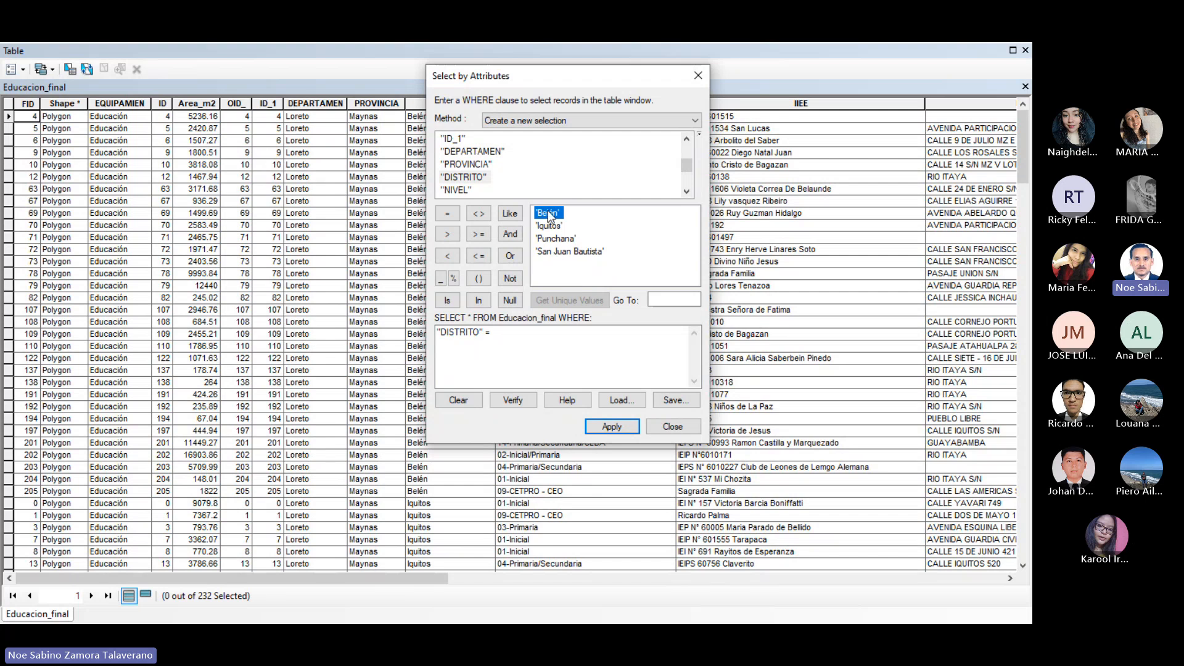
{"action": "double_click", "coordinate": [548, 214]}
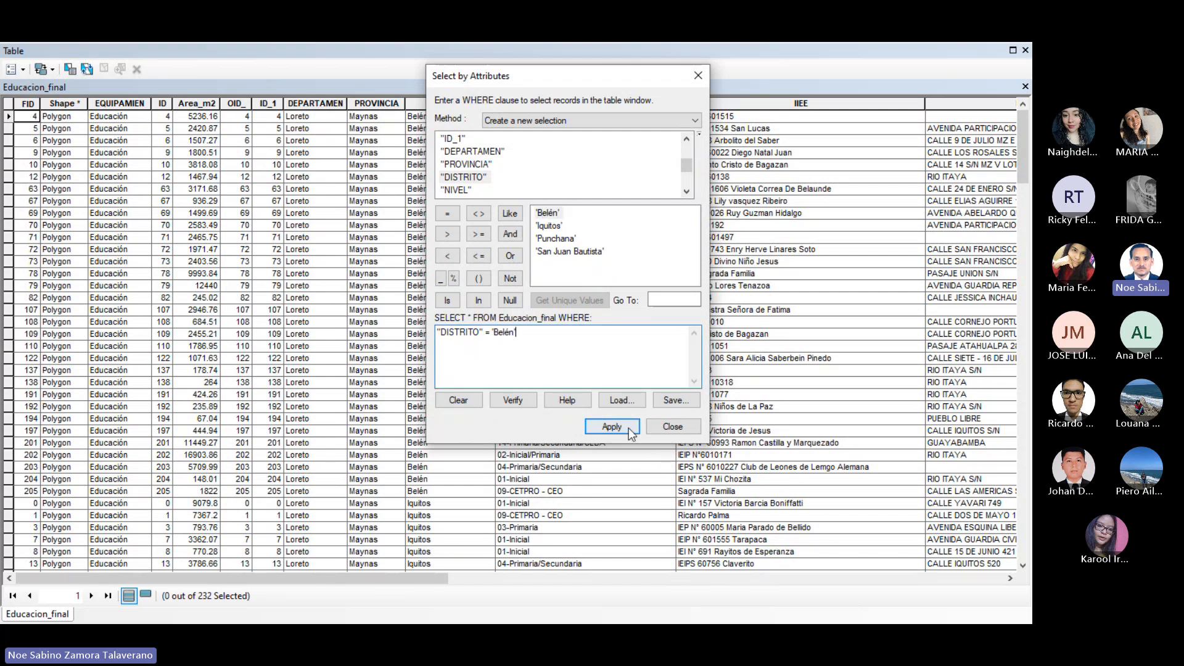
{"action": "left_click", "coordinate": [611, 427]}
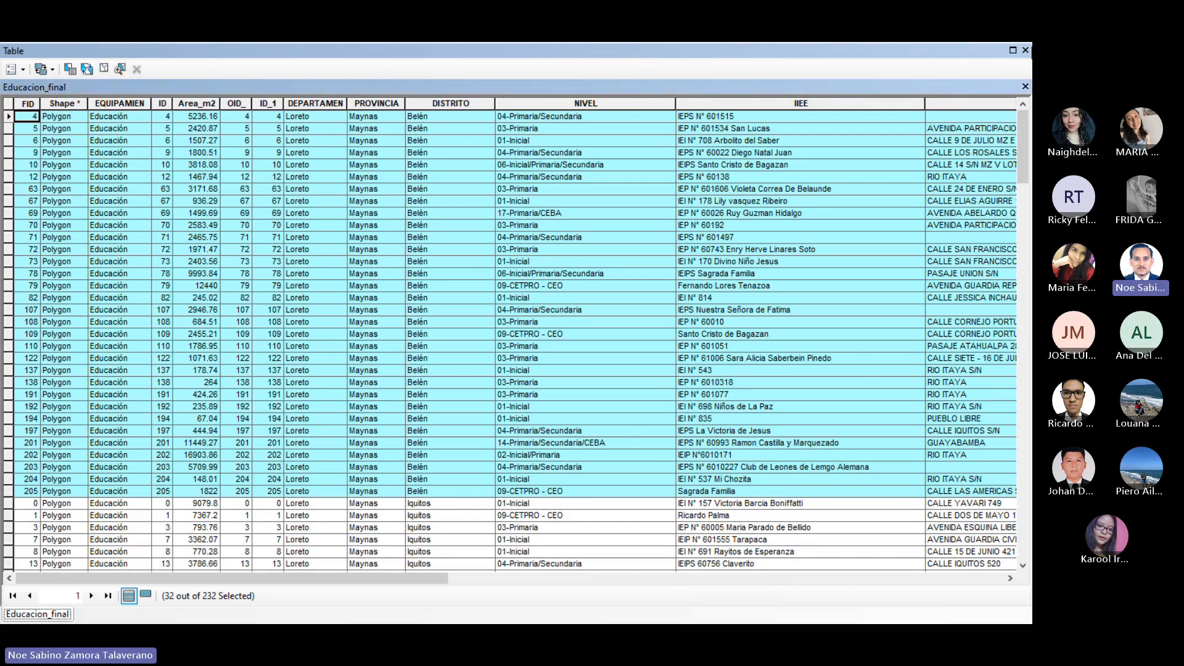
{"action": "left_click", "coordinate": [1028, 53]}
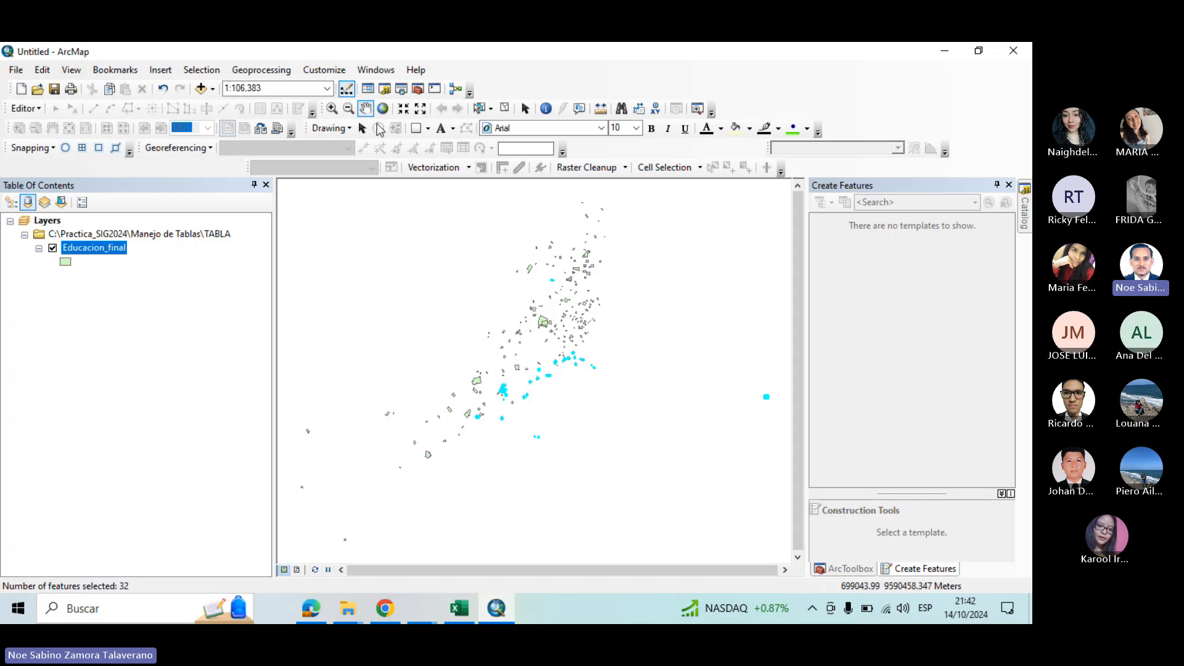
Zoom in on the isolated selected polygon in the northern part of the map and identify its attributes
{"action": "left_click", "coordinate": [331, 108]}
{"action": "left_click_drag", "start_coordinate": [515, 256], "coordinate": [593, 304]}
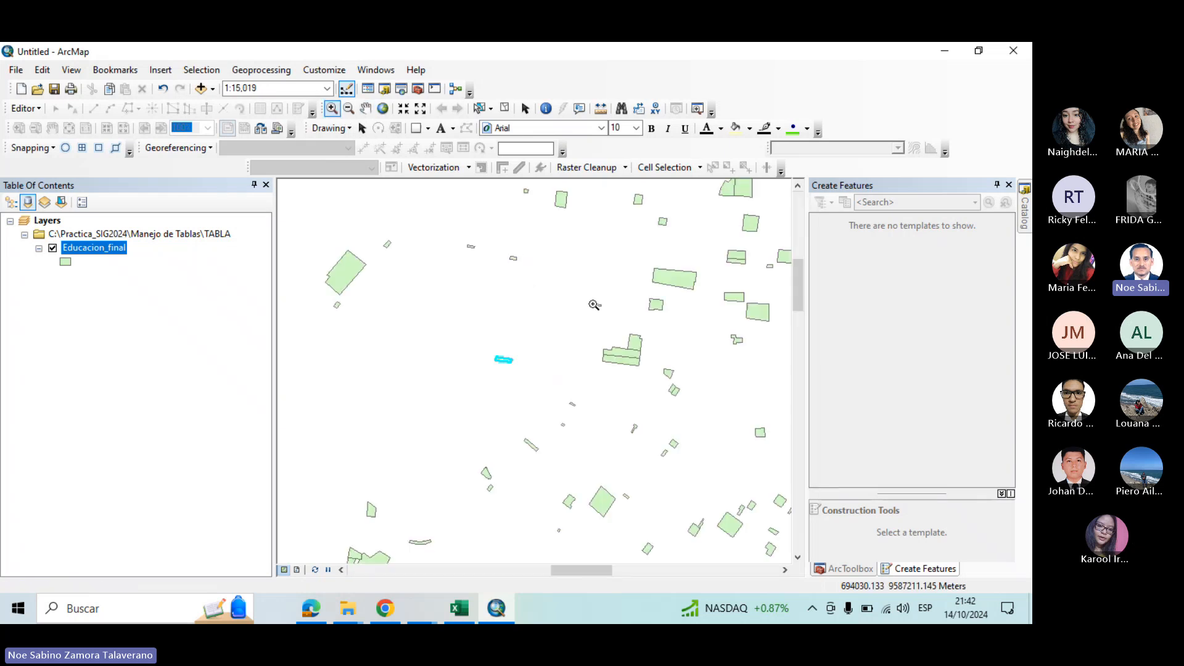
{"action": "left_click", "coordinate": [546, 108]}
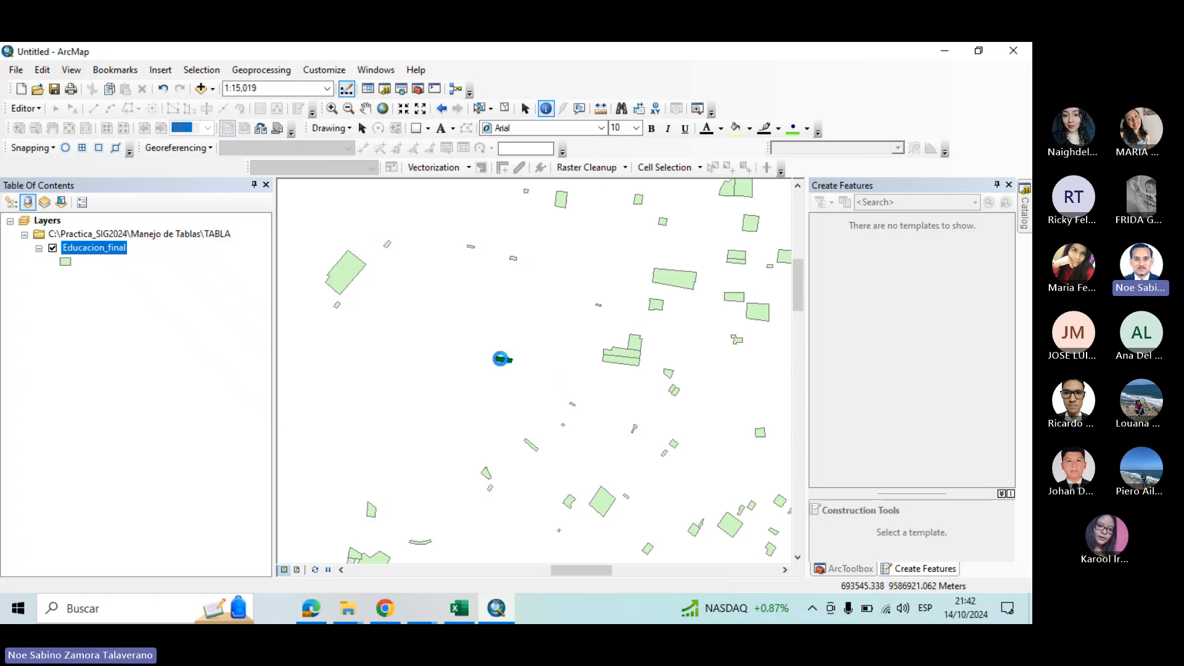
{"action": "left_click", "coordinate": [501, 359]}
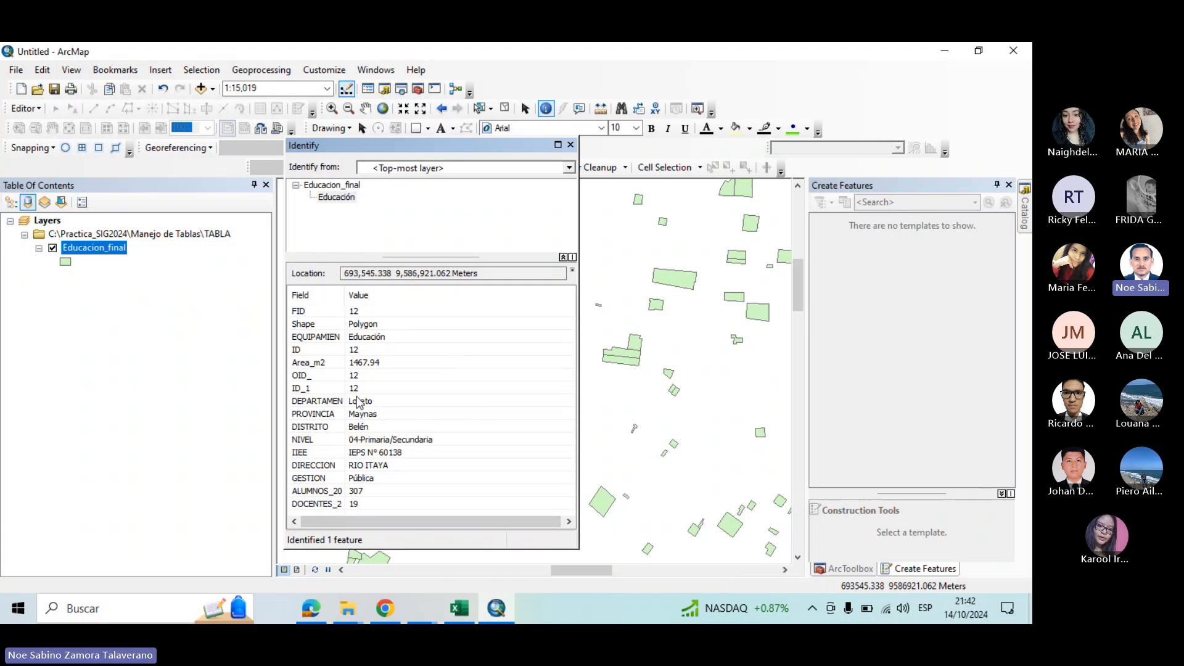
{"action": "left_click", "coordinate": [570, 145]}
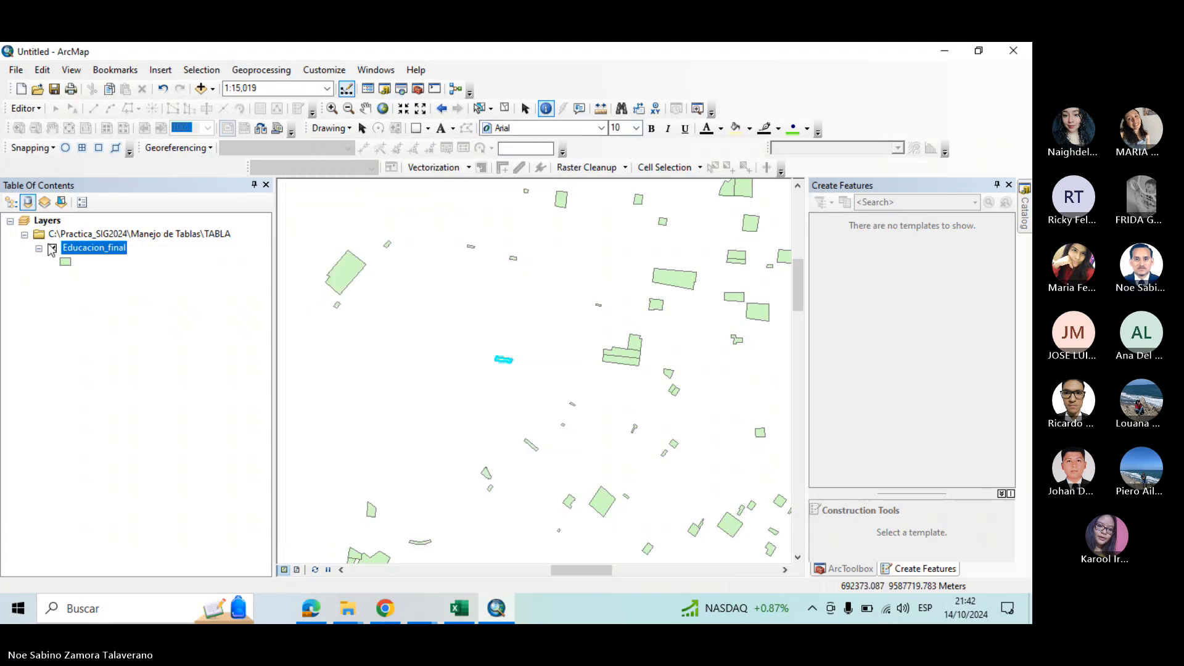
Bring up the available commands for the Educacion_final layer
{"action": "right_click", "coordinate": [78, 250]}
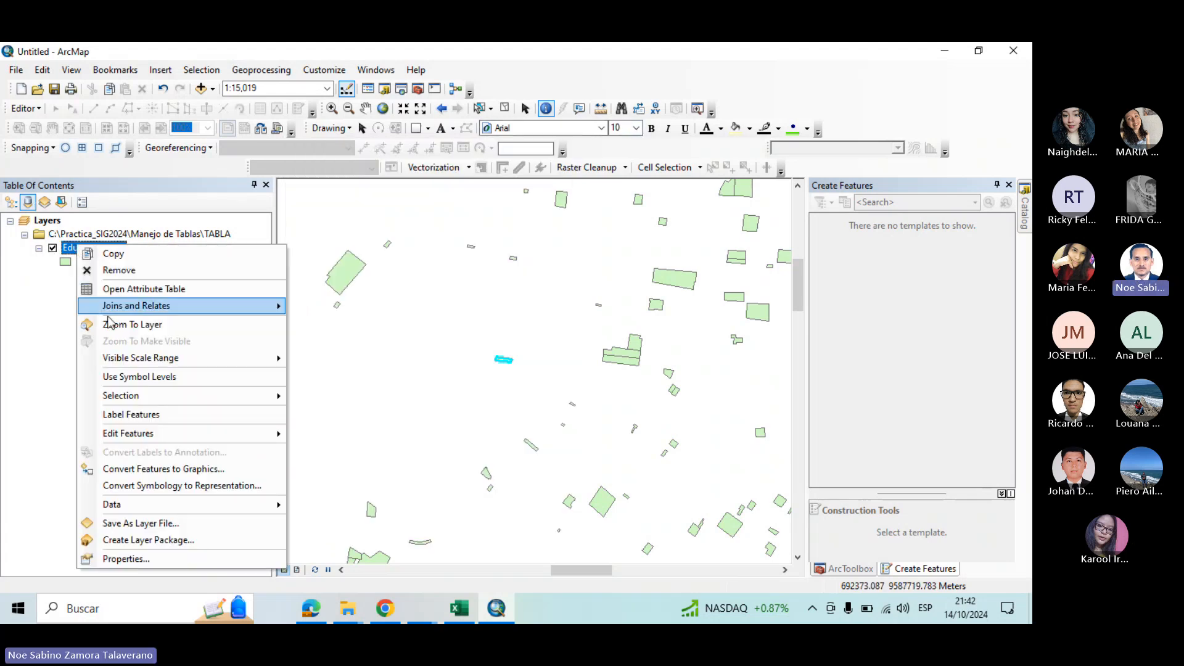
Export the selected features of Educacion_final to a shapefile named Educacion_belen in the TABLA folder and add it to the map
{"action": "left_click", "coordinate": [160, 326]}
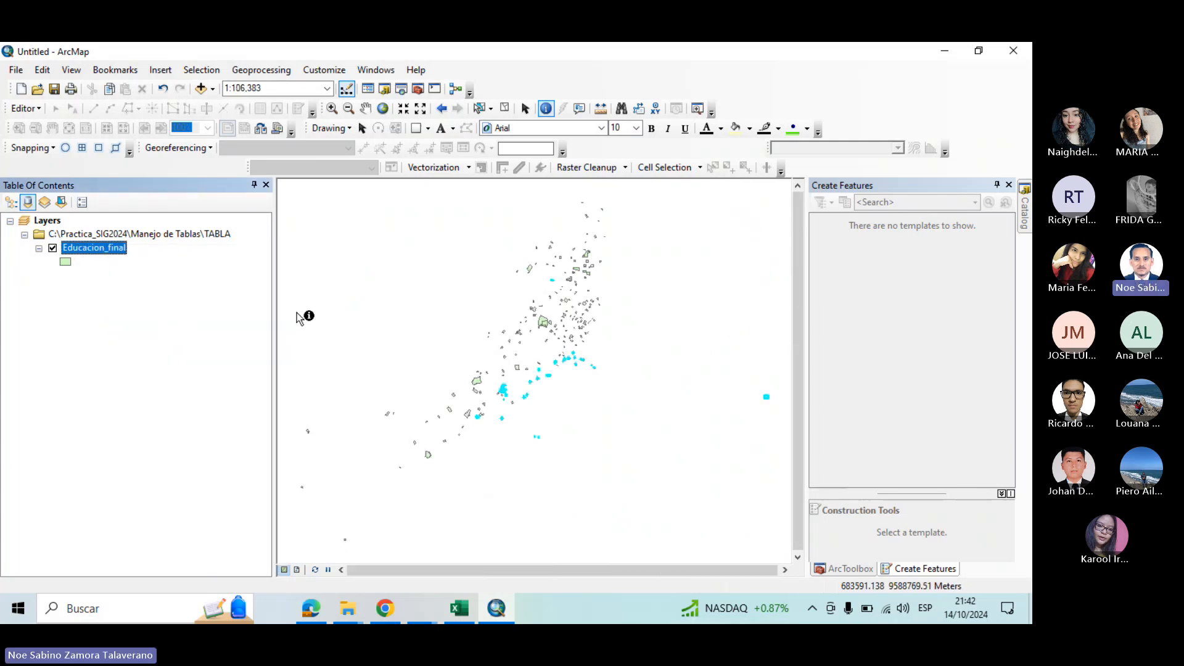
{"action": "right_click", "coordinate": [123, 254]}
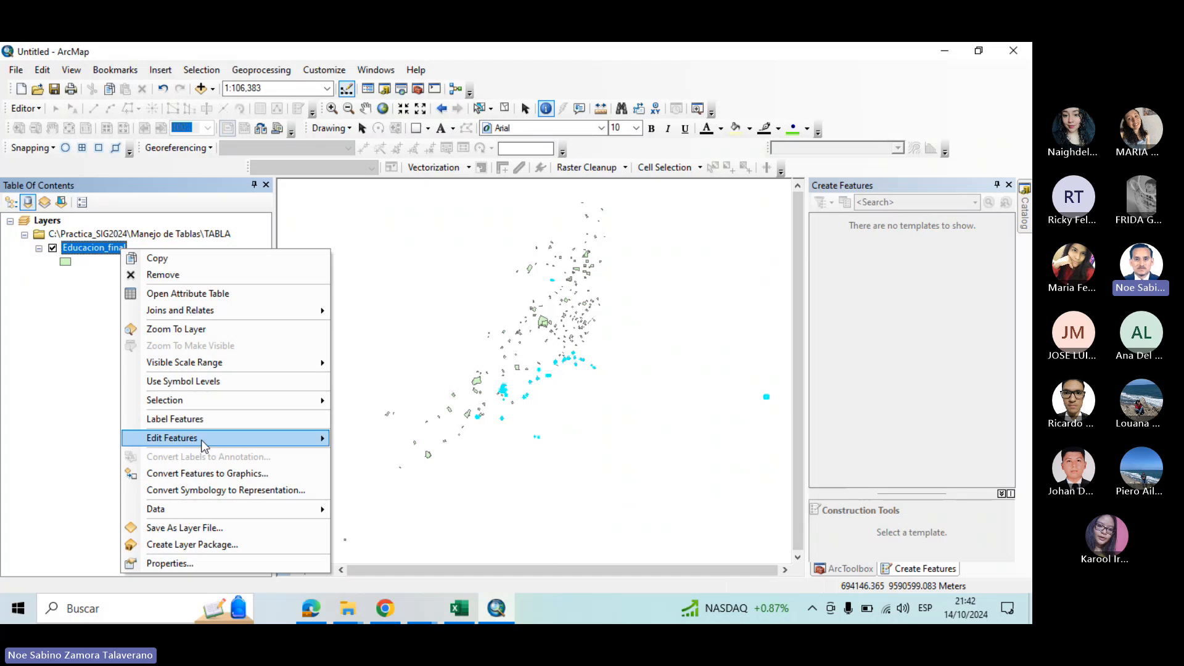
{"action": "mouse_move", "coordinate": [264, 507]}
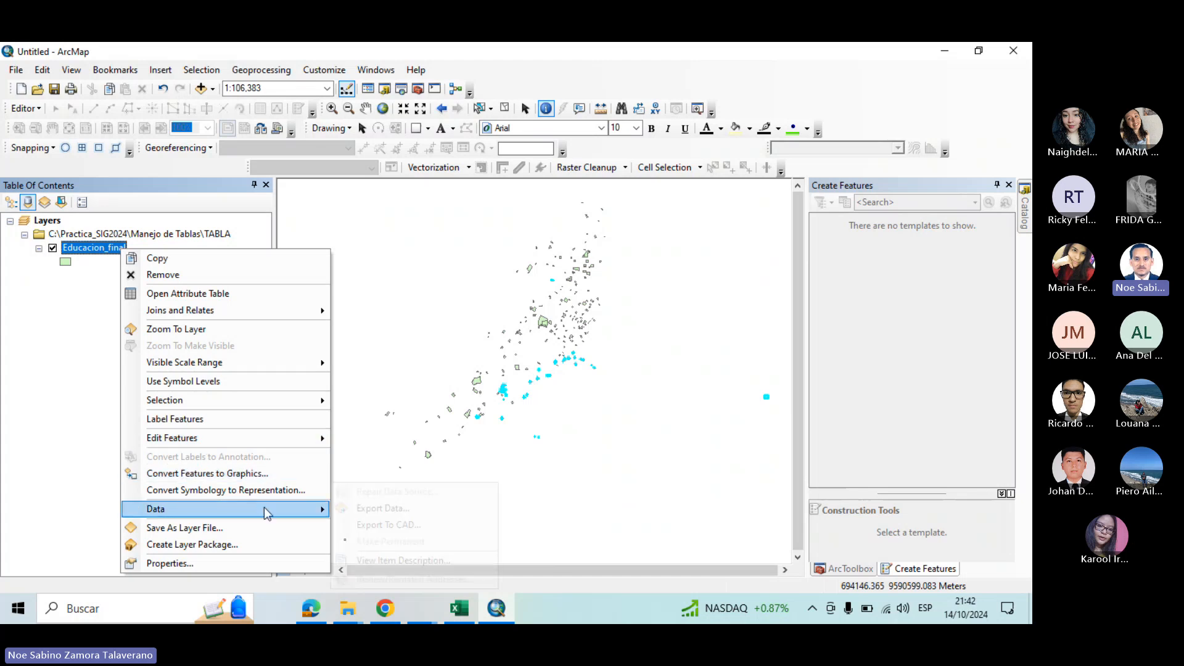
{"action": "left_click", "coordinate": [385, 508]}
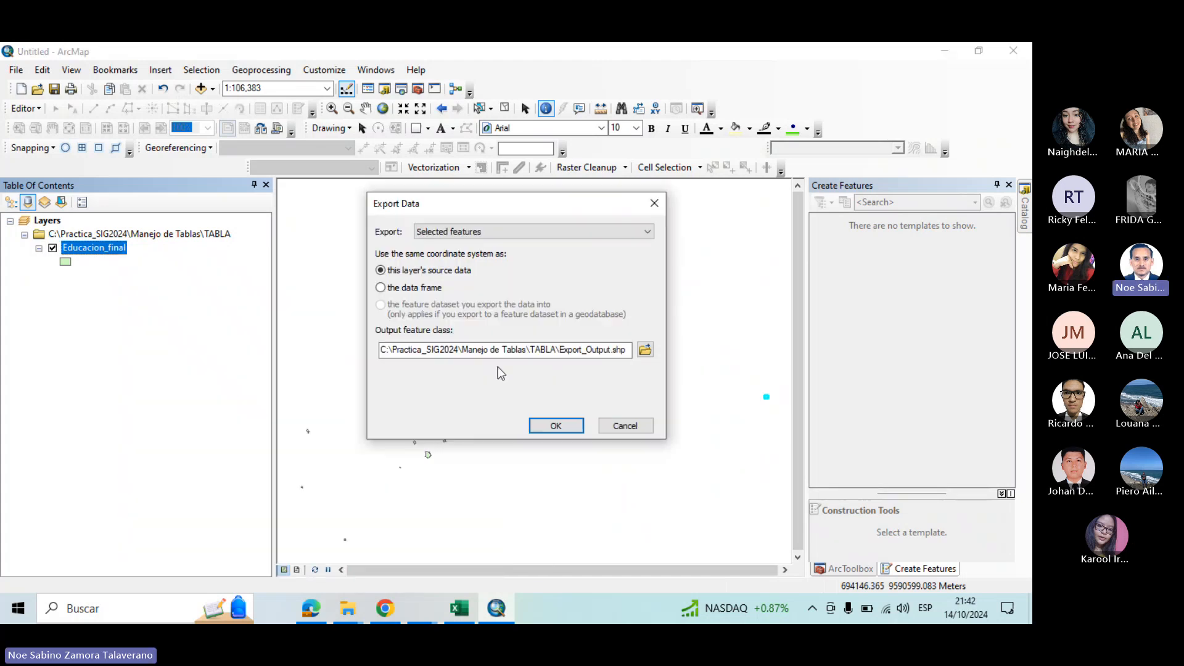
{"action": "left_click", "coordinate": [644, 350]}
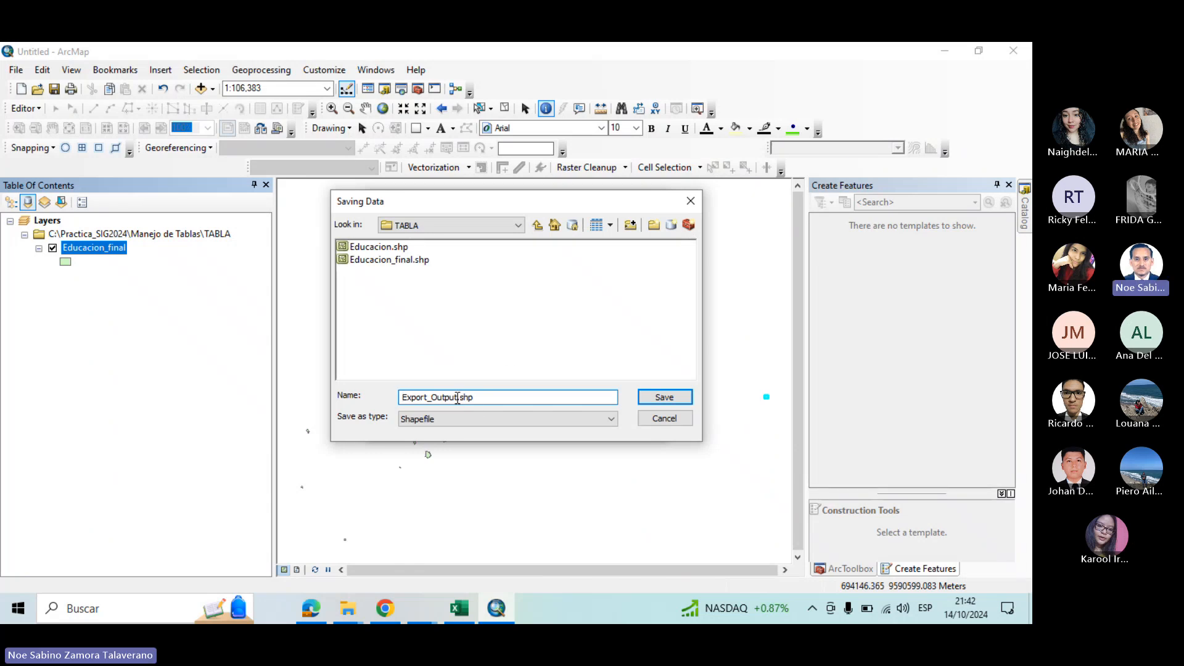
{"action": "left_click_drag", "start_coordinate": [456, 398], "coordinate": [237, 412]}
{"action": "type", "text": "Educacion"}
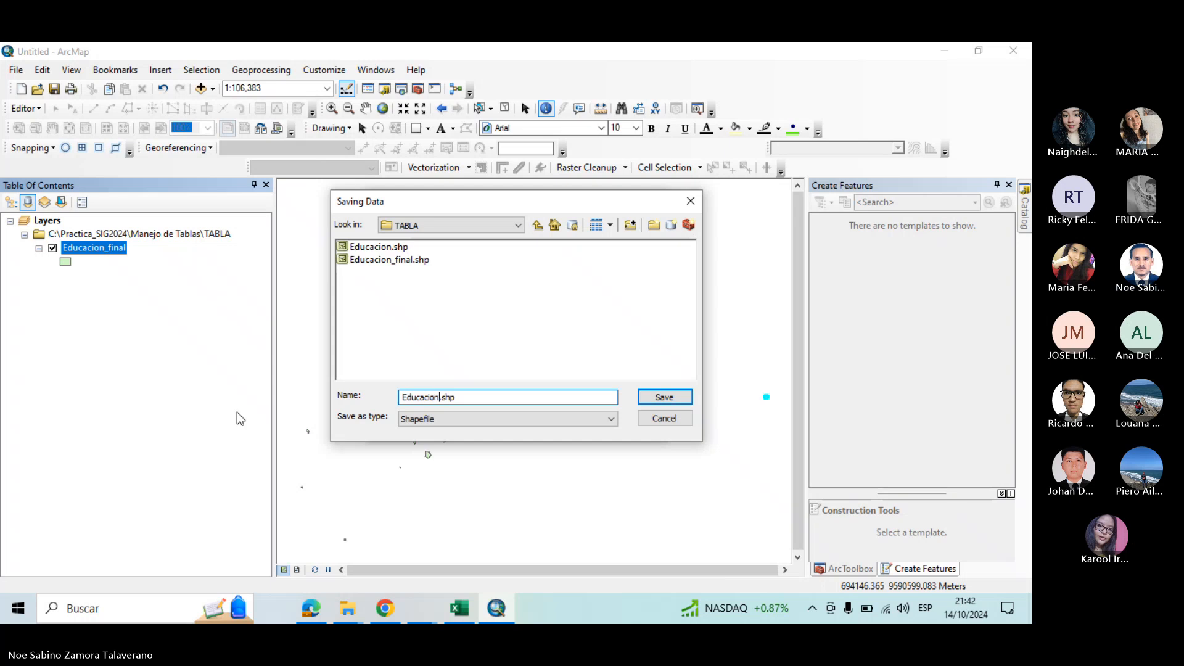
{"action": "type", "text": "_belen"}
{"action": "left_click", "coordinate": [662, 395]}
{"action": "left_click", "coordinate": [583, 426]}
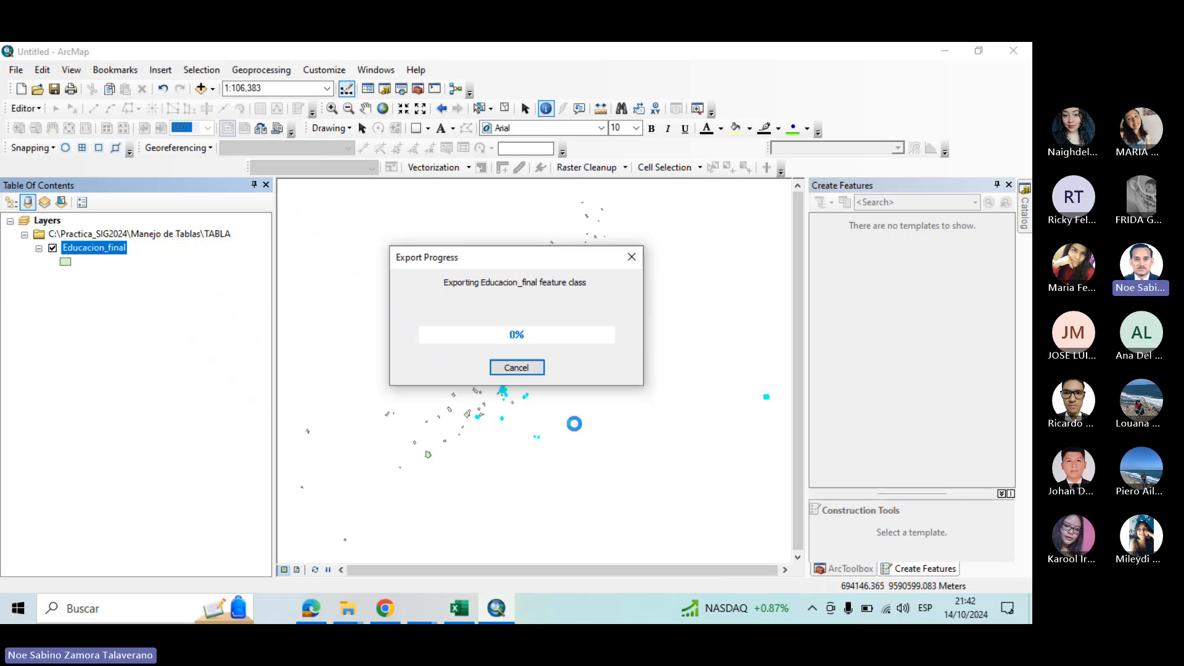
{"action": "left_click", "coordinate": [572, 381]}
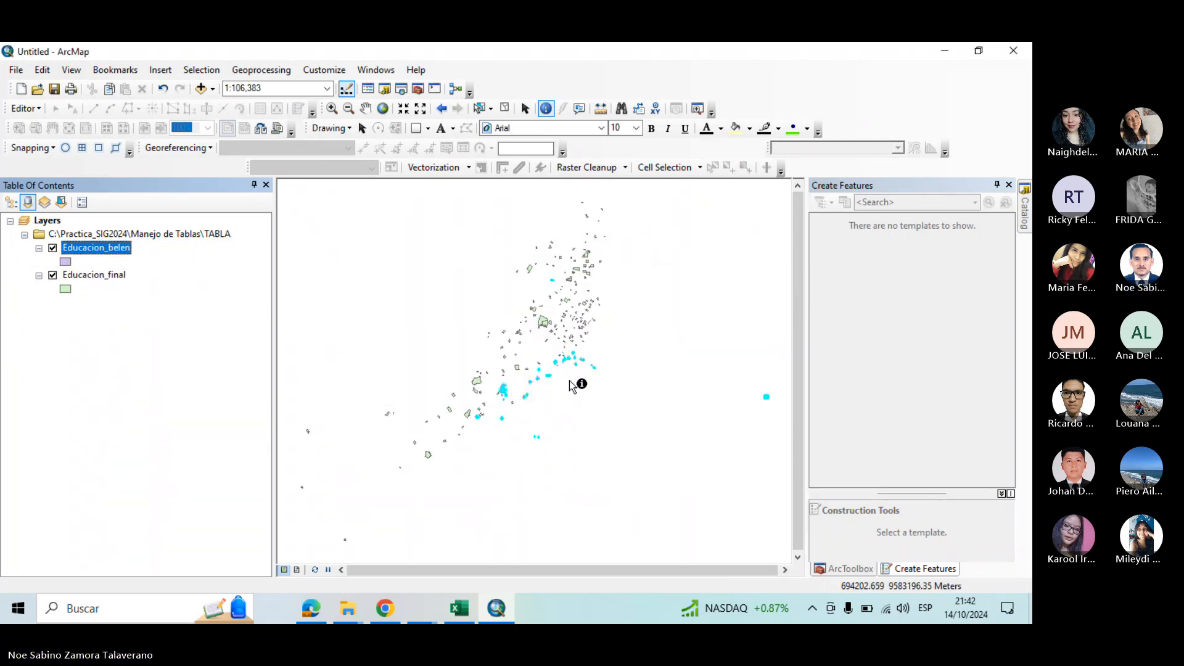
Hide the Educacion_final layer and zoom to the extent of the Educacion_belen layer
{"action": "left_click", "coordinate": [52, 275]}
{"action": "right_click", "coordinate": [126, 247]}
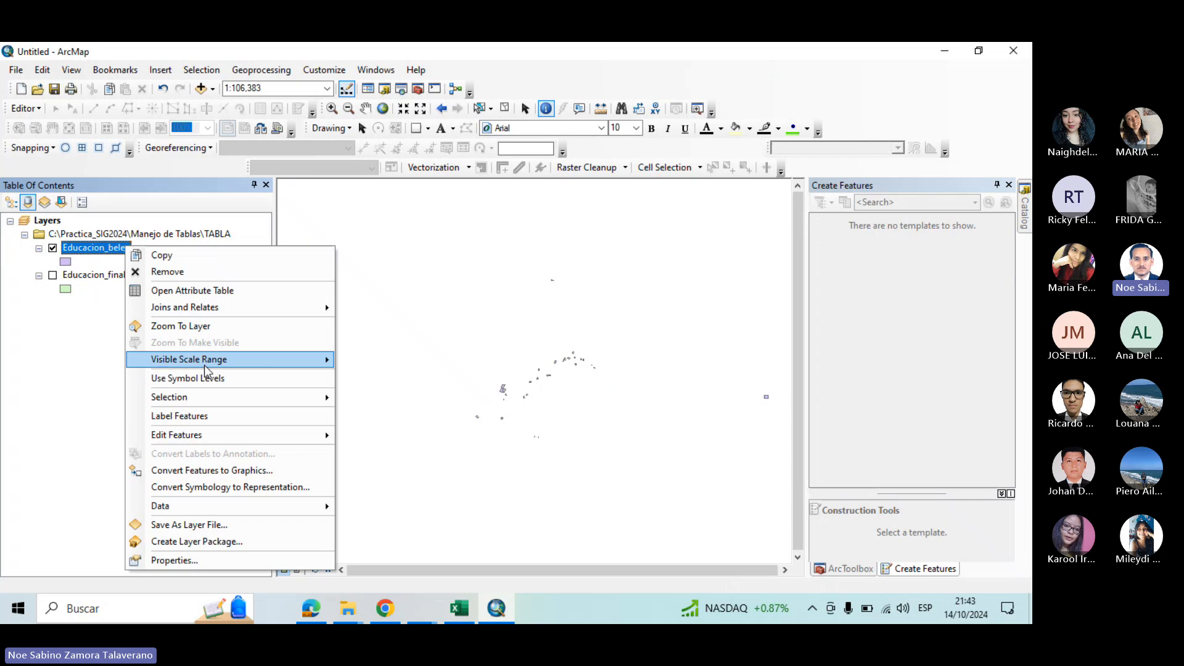
{"action": "left_click", "coordinate": [233, 326]}
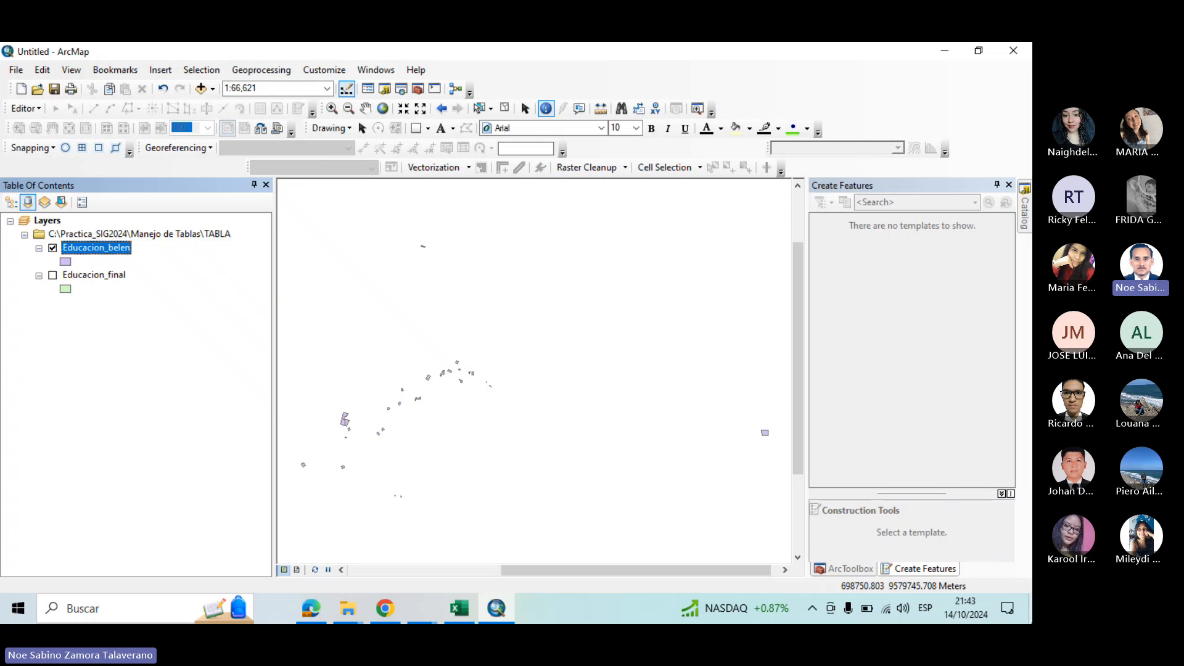
Open the attribute table of Educacion_belen and review its fields through to ALUMNOS_20 and DOCENTES_2
{"action": "right_click", "coordinate": [102, 252]}
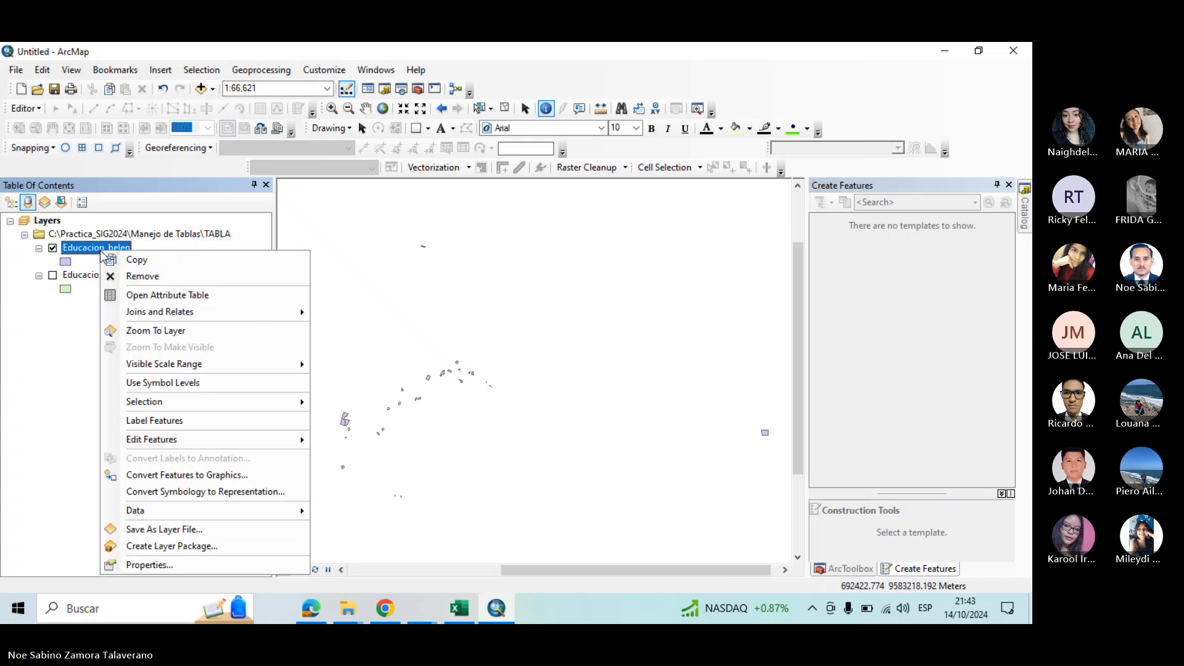
{"action": "left_click", "coordinate": [146, 294]}
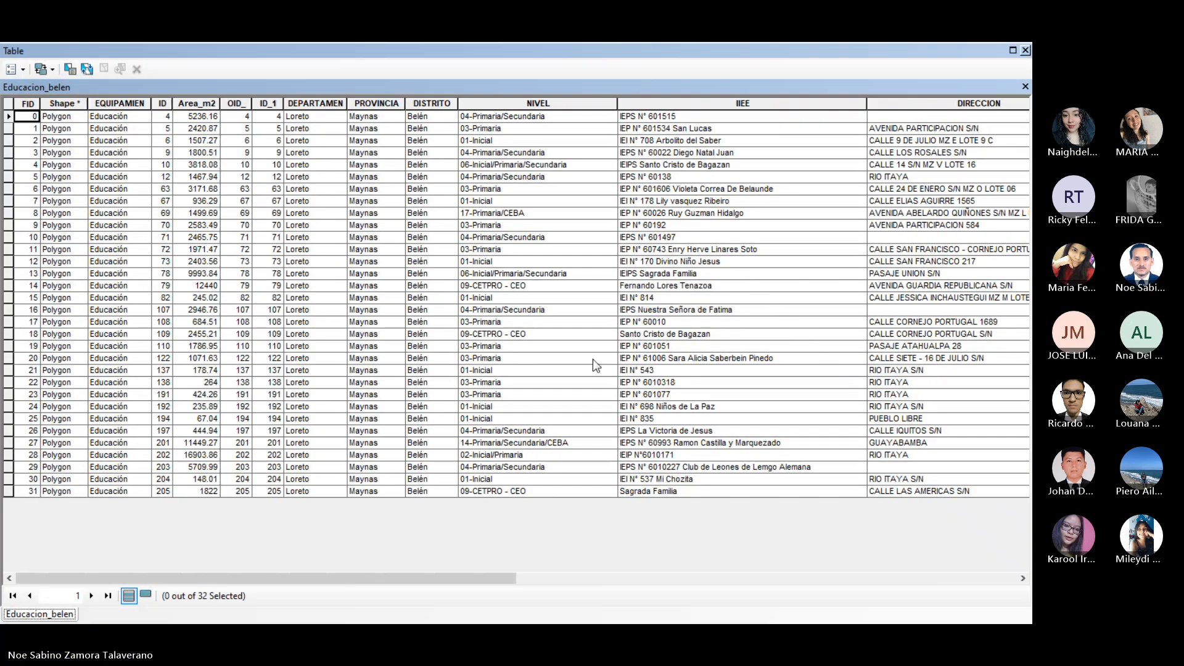
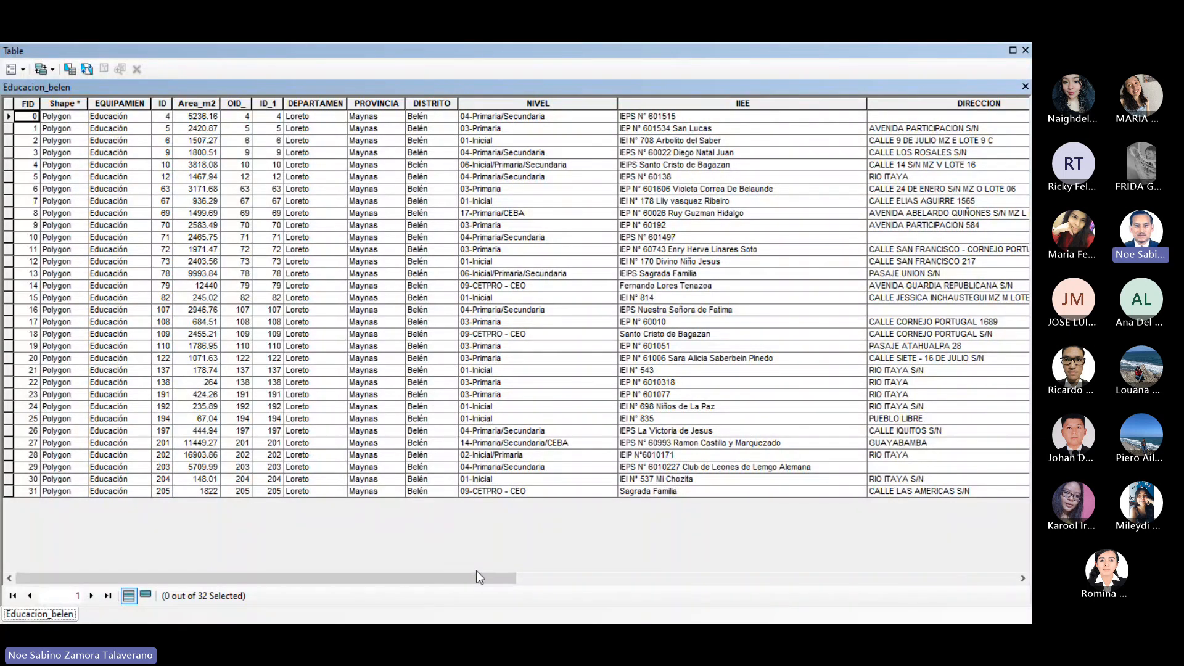
{"action": "left_click_drag", "start_coordinate": [475, 570], "coordinate": [1004, 593]}
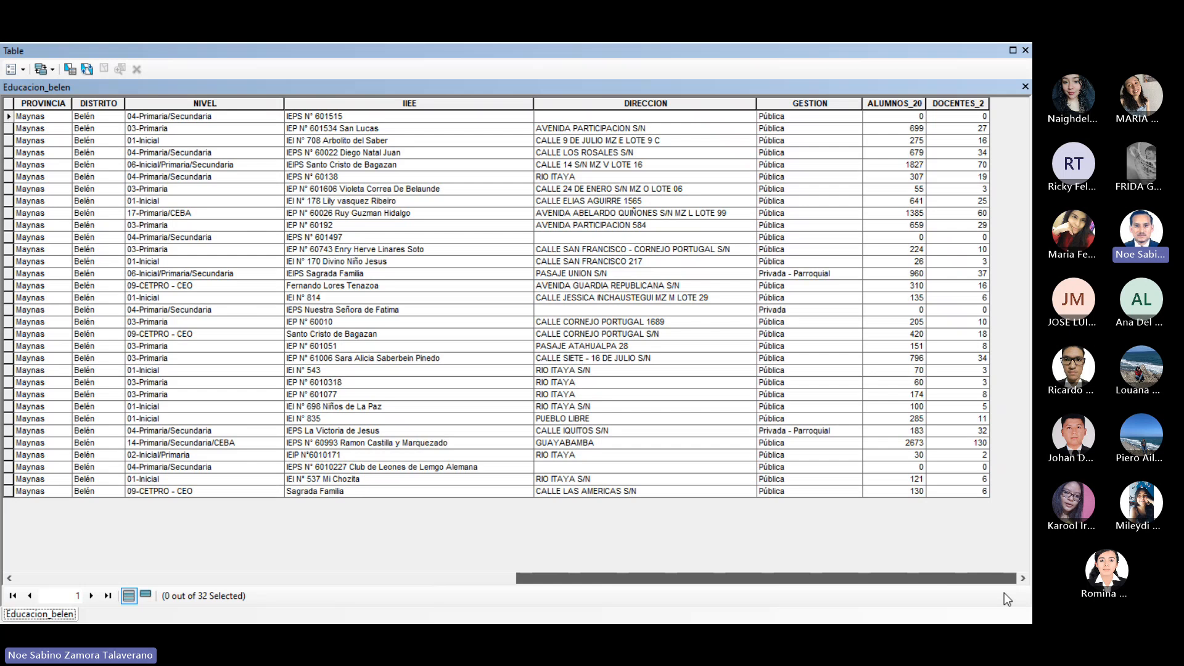
{"action": "left_click_drag", "start_coordinate": [1003, 593], "coordinate": [747, 557]}
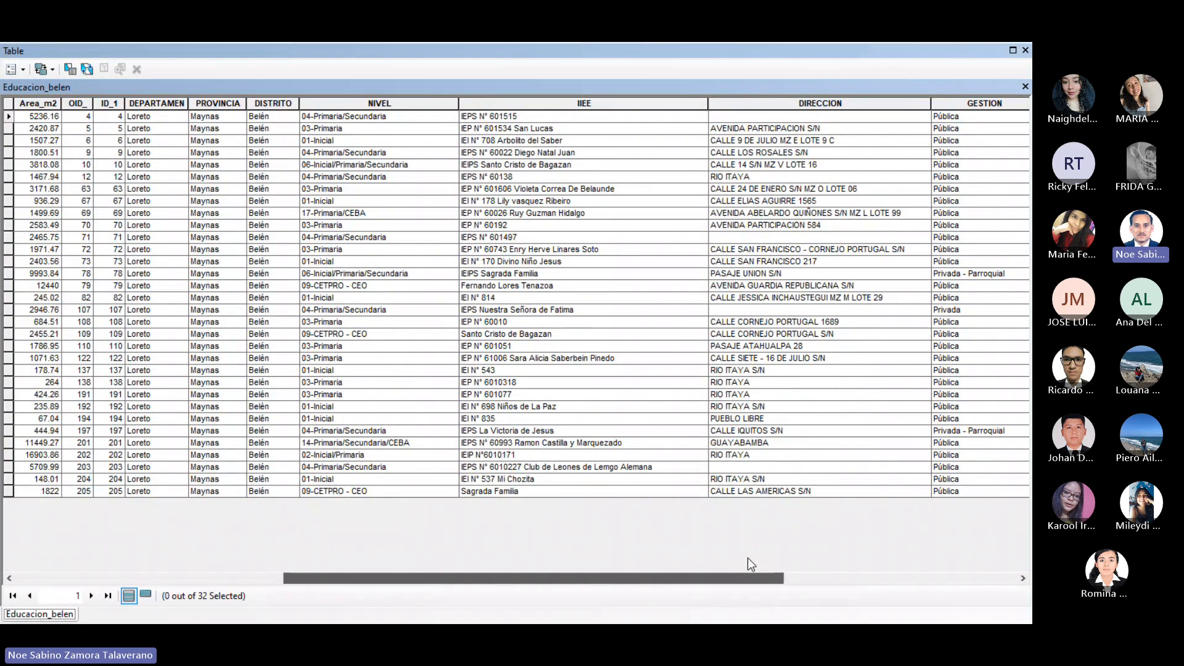
{"action": "left_click_drag", "start_coordinate": [748, 559], "coordinate": [1028, 574]}
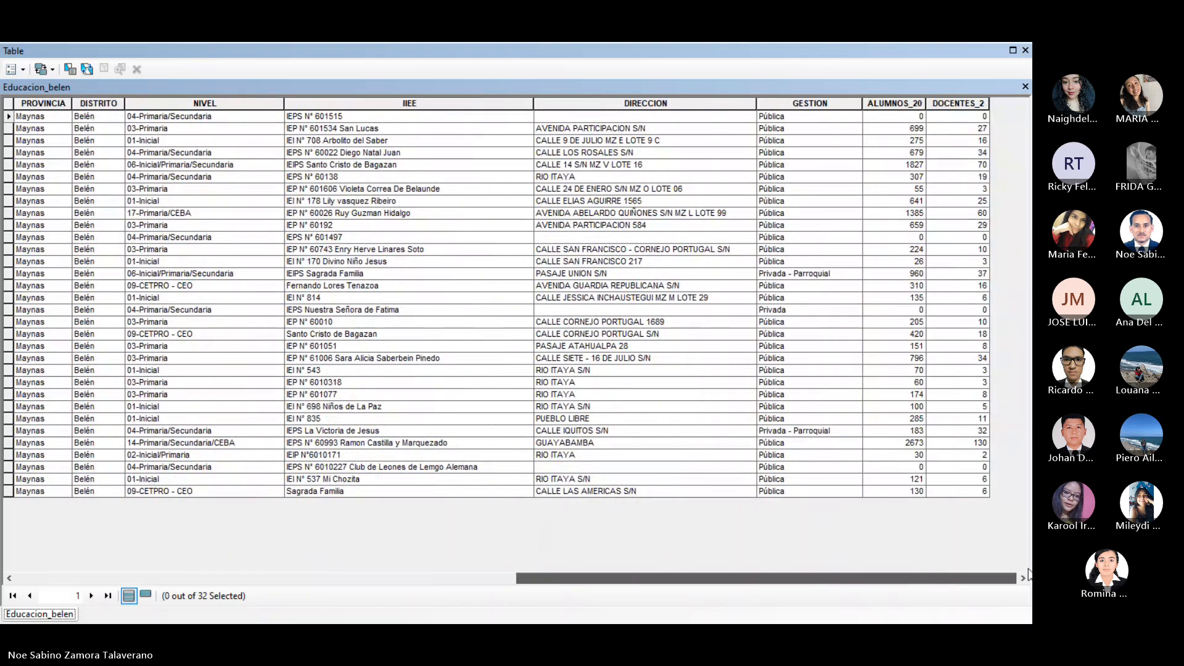
{"action": "left_click", "coordinate": [795, 103]}
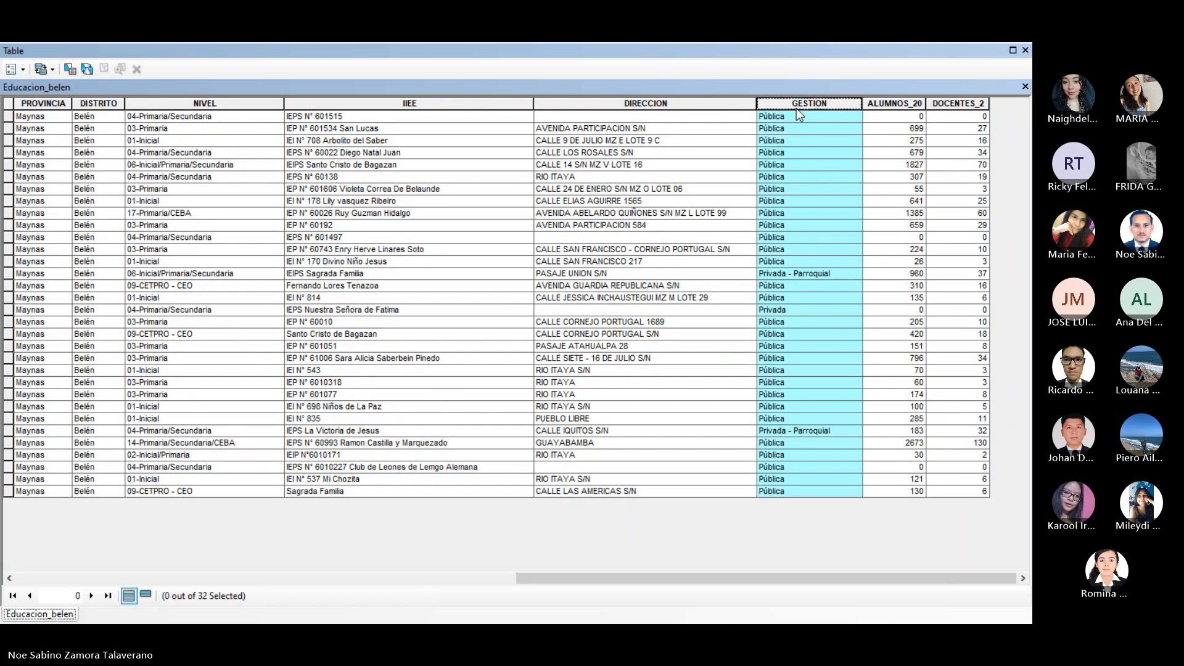
{"action": "right_click", "coordinate": [797, 109]}
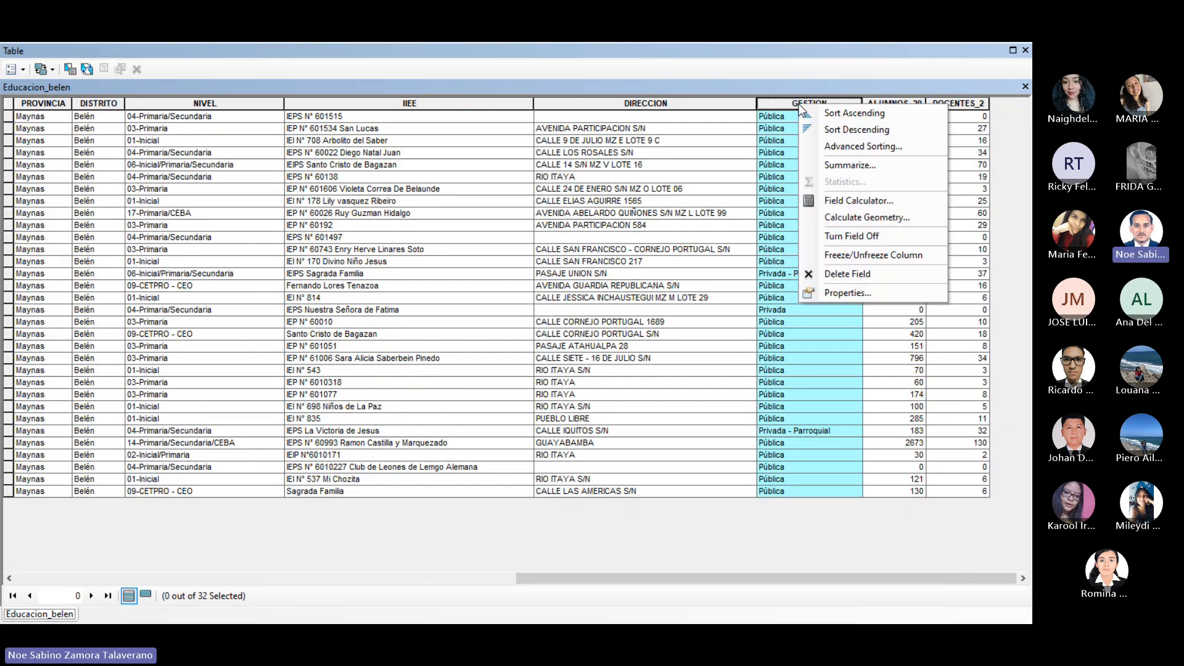
{"action": "left_click", "coordinate": [870, 169]}
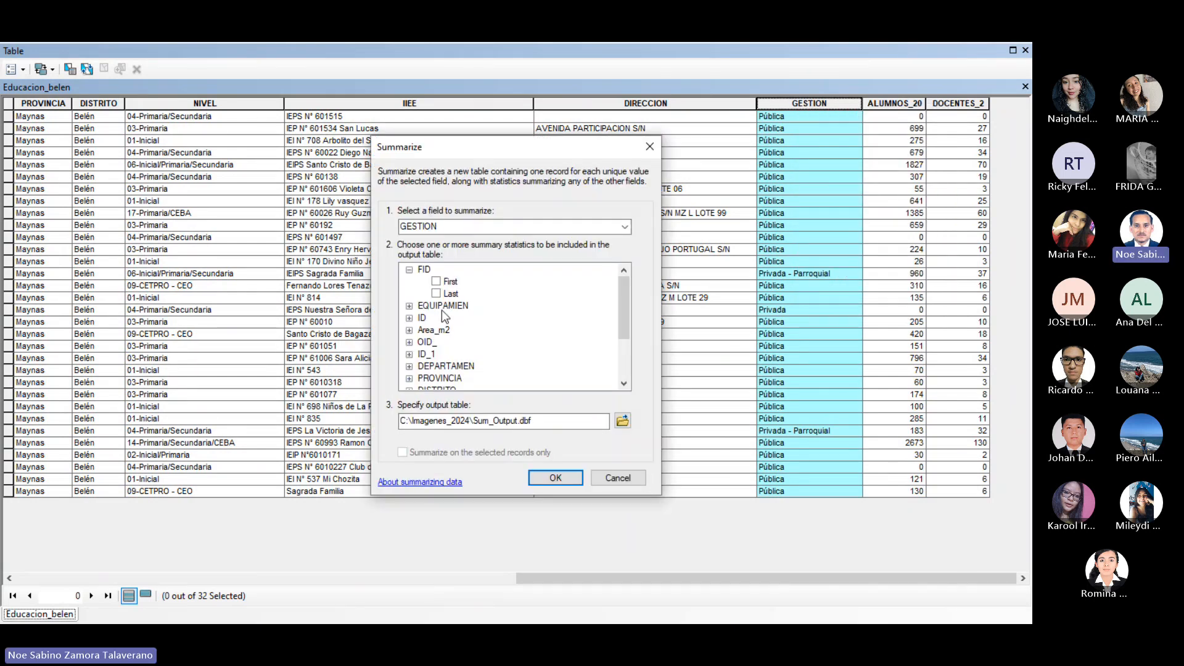
{"action": "left_click_drag", "start_coordinate": [619, 291], "coordinate": [624, 326]}
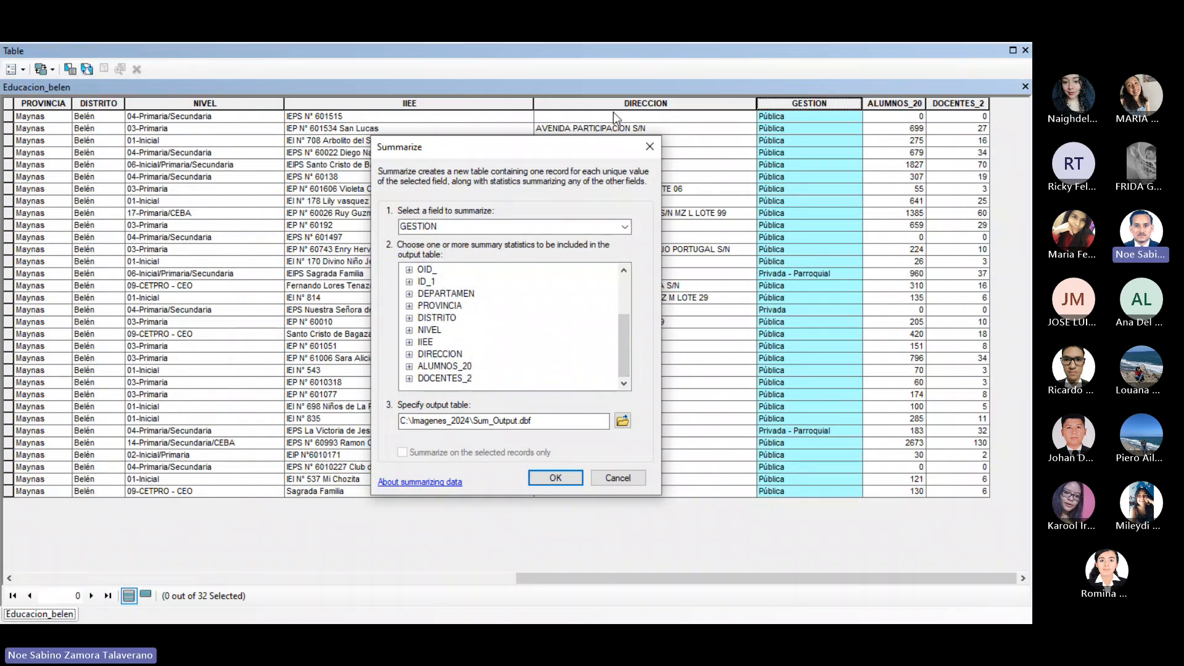
{"action": "left_click", "coordinate": [656, 154]}
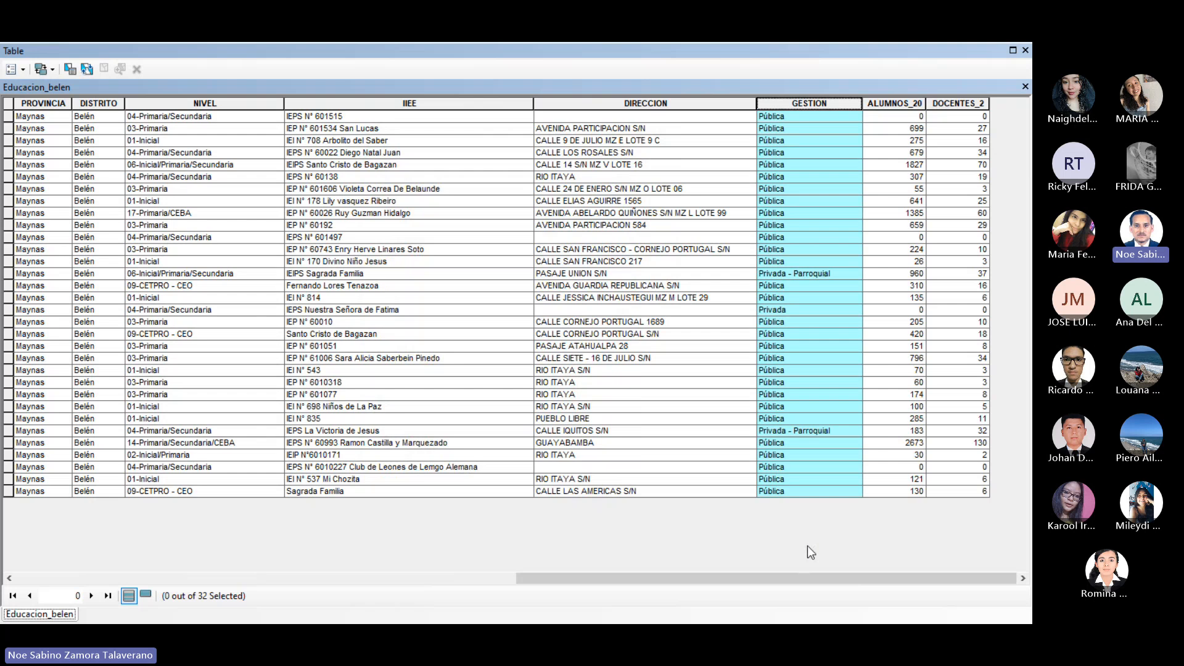
Add a field named N° of type Double with precision 2 to the Educacion_belen attribute table
{"action": "left_click_drag", "start_coordinate": [796, 584], "coordinate": [937, 595]}
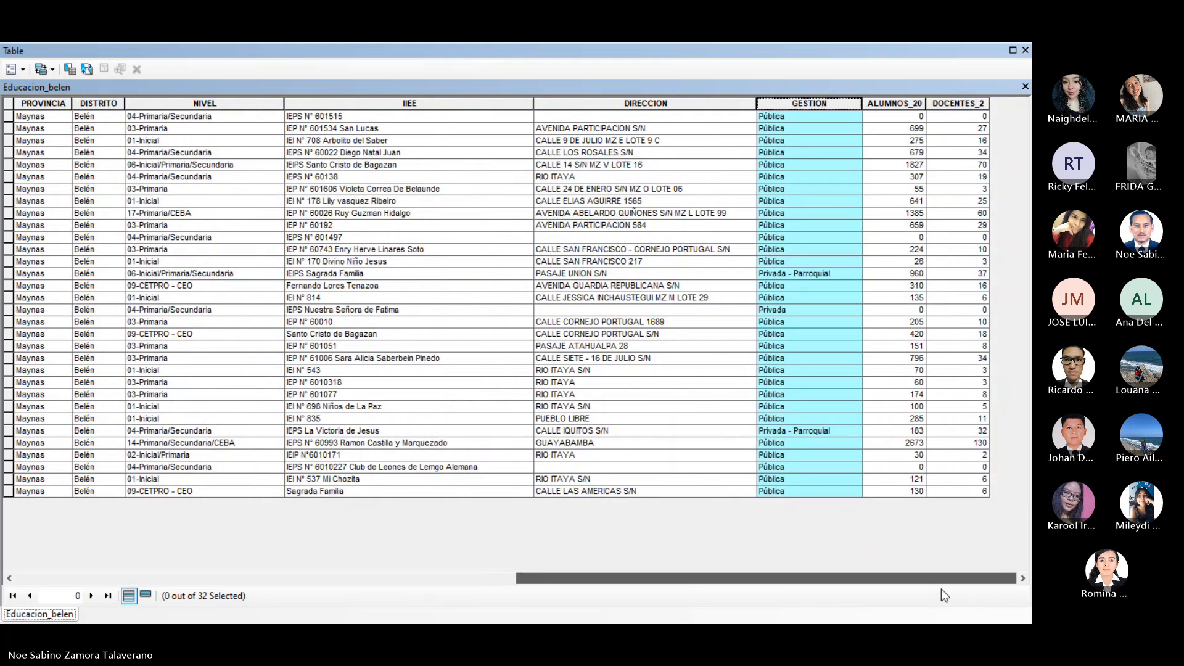
{"action": "left_click", "coordinate": [962, 104]}
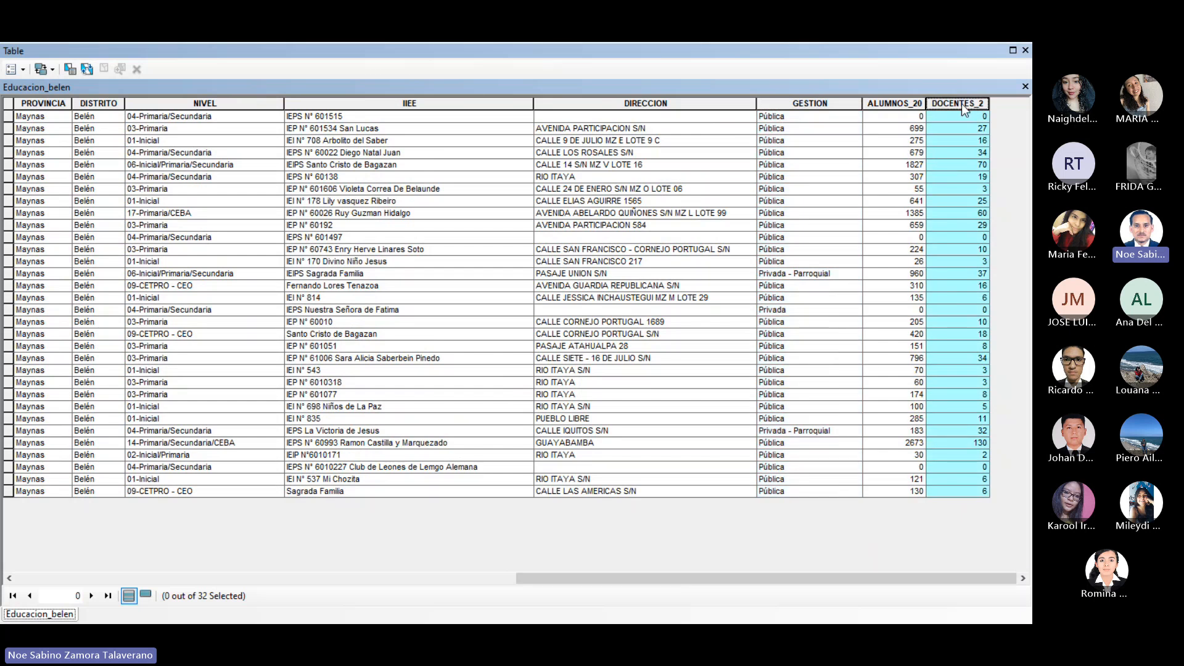
{"action": "left_click", "coordinate": [22, 70]}
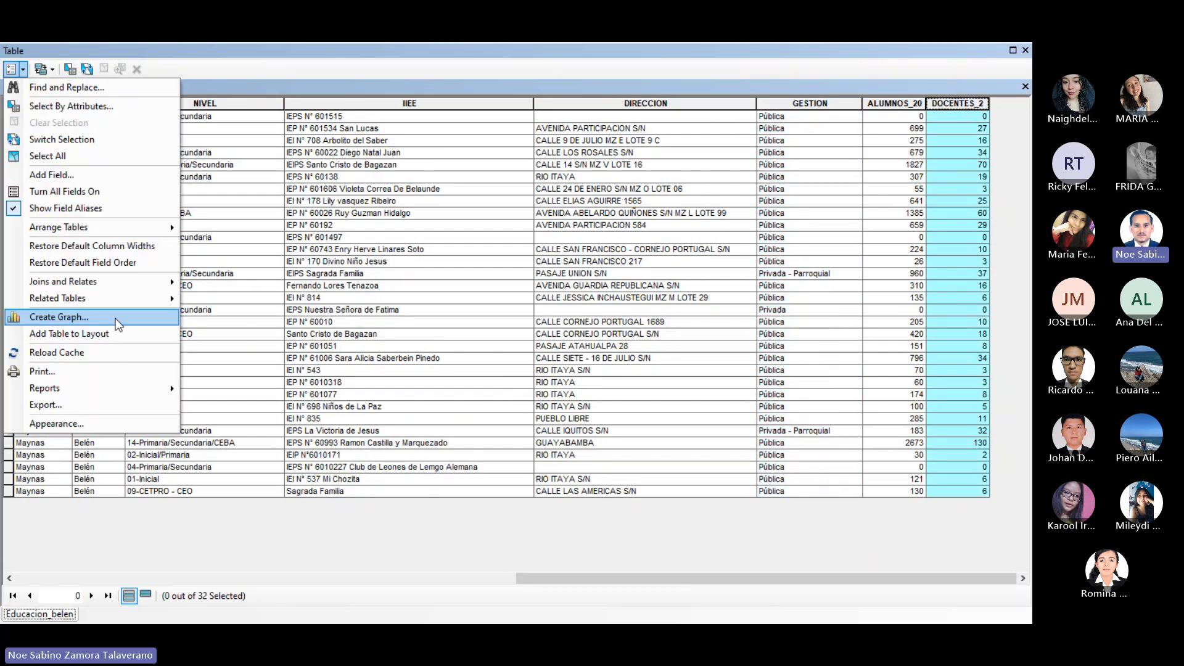
{"action": "left_click", "coordinate": [83, 175]}
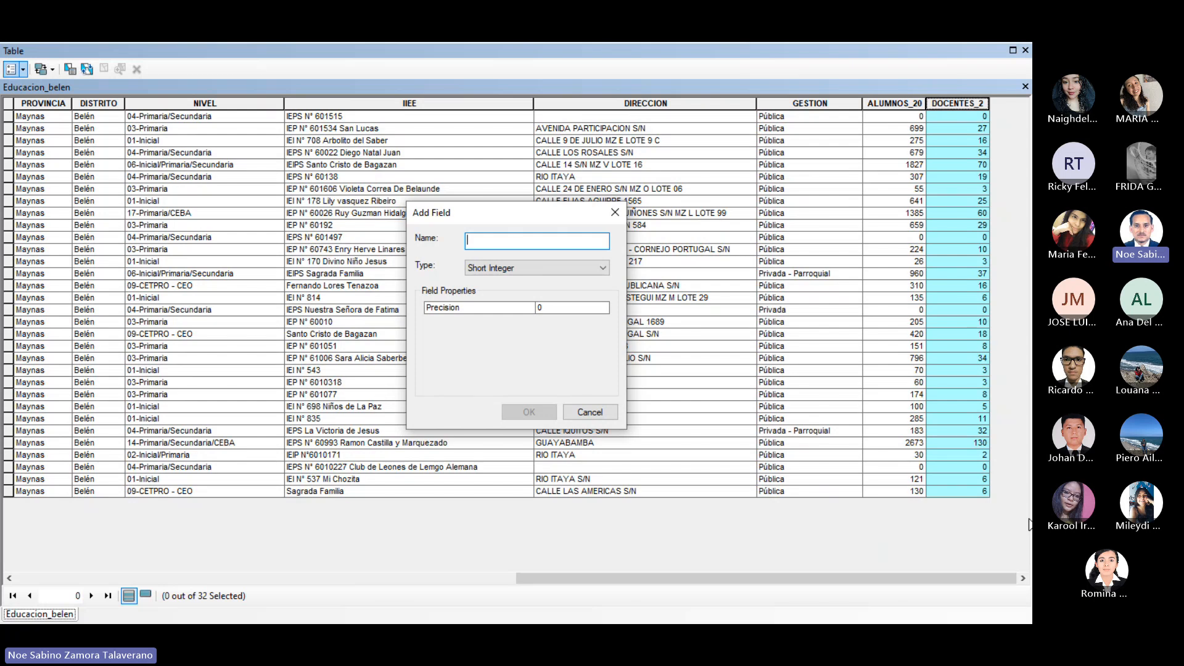
{"action": "type", "text": "N°"}
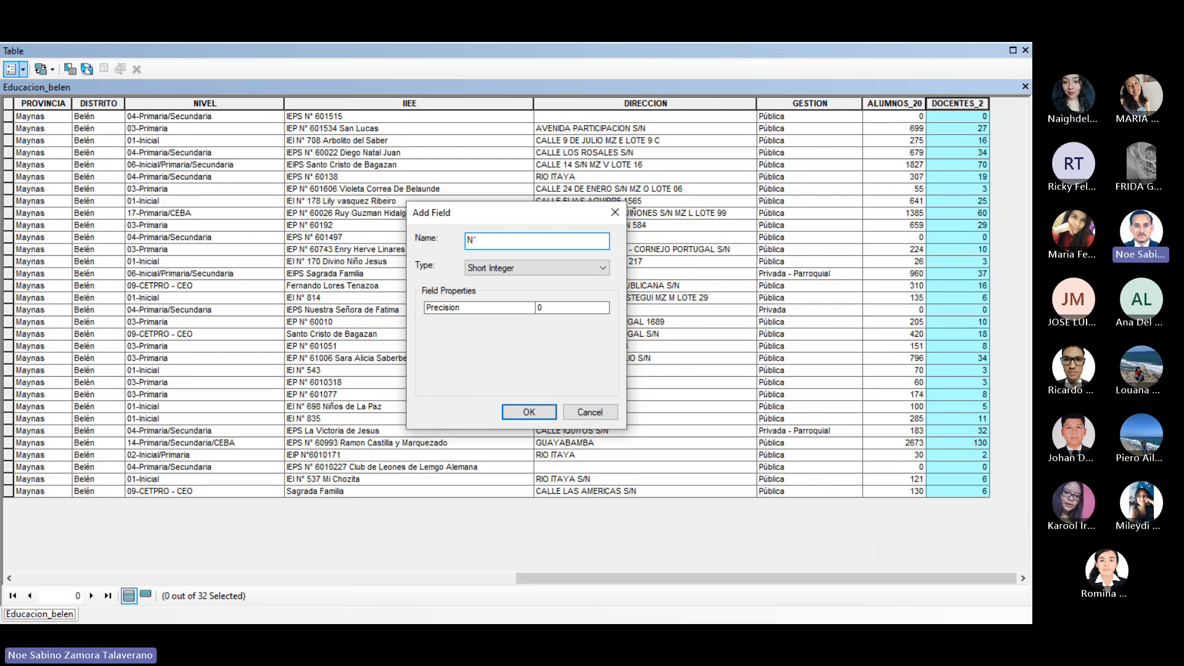
{"action": "left_click", "coordinate": [575, 271]}
{"action": "left_click", "coordinate": [552, 308]}
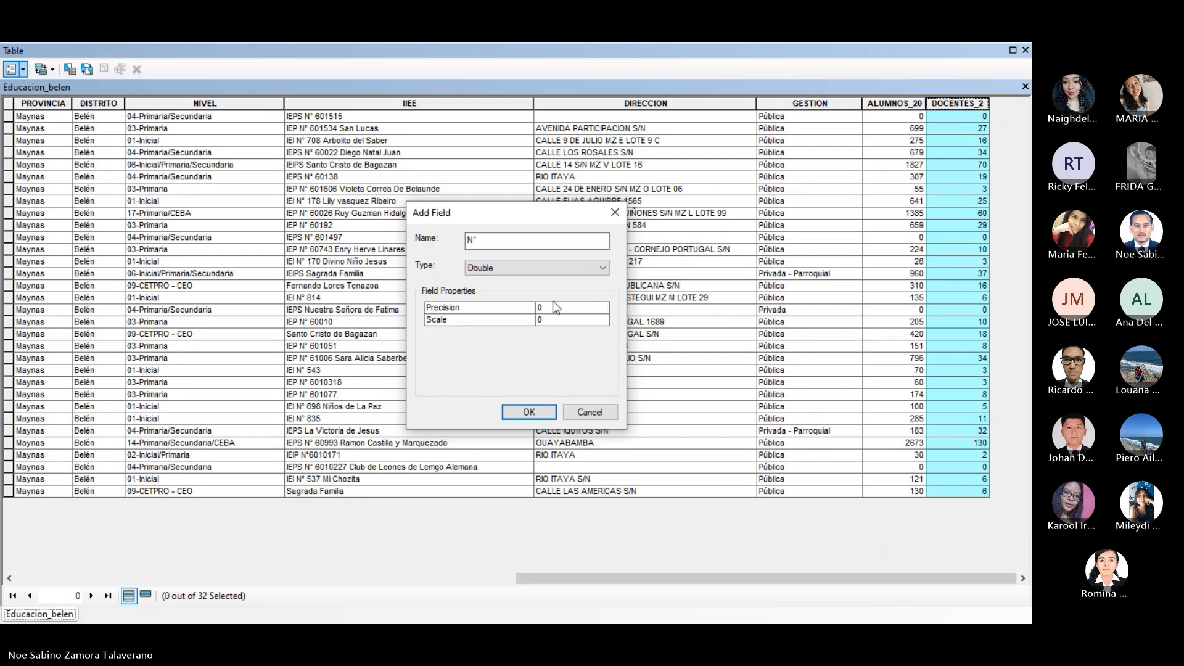
{"action": "left_click", "coordinate": [552, 304]}
{"action": "type", "text": "12"}
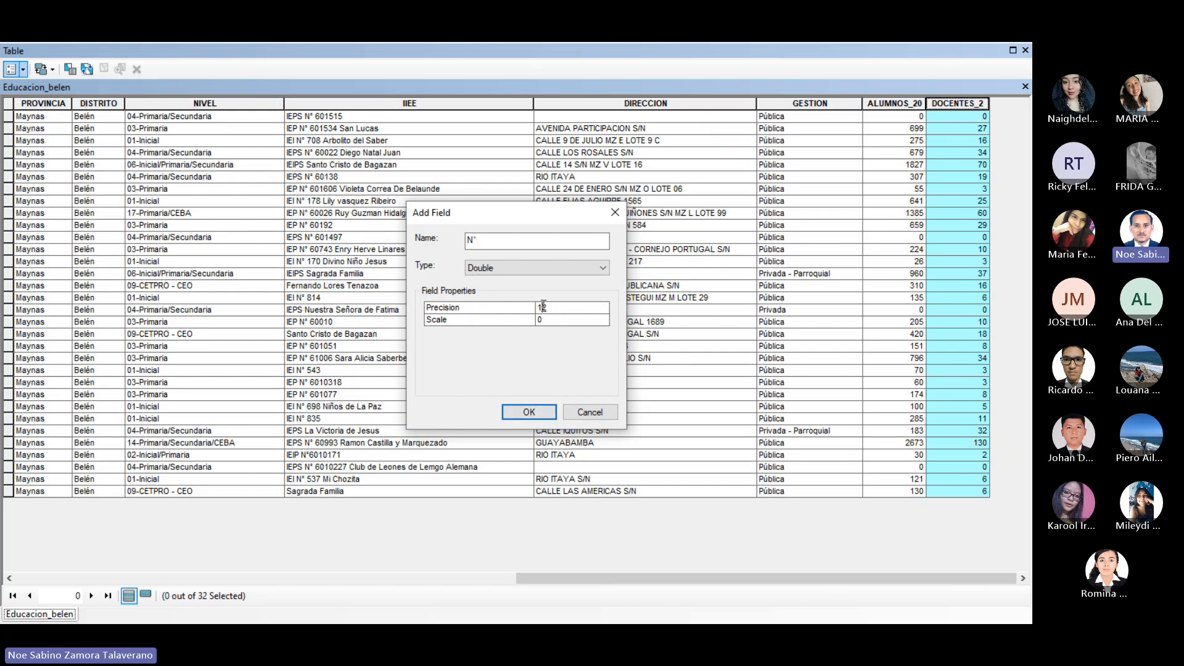
{"action": "left_click_drag", "start_coordinate": [545, 306], "coordinate": [492, 302]}
{"action": "type", "text": "2"}
{"action": "left_click", "coordinate": [527, 410]}
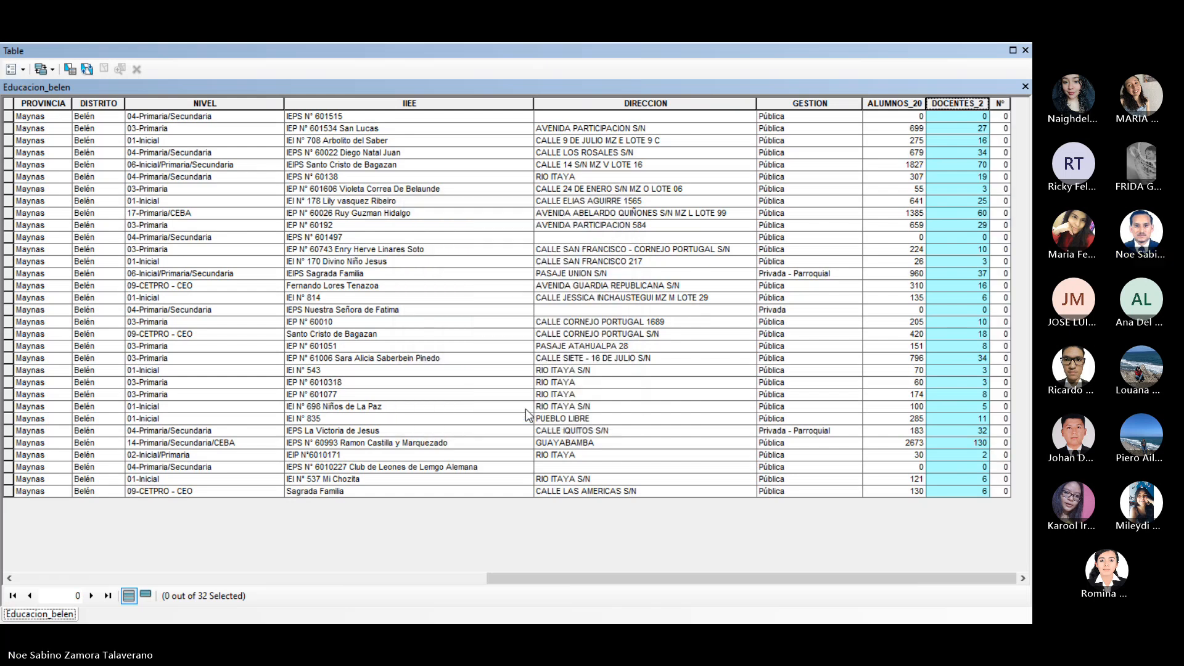
Fill the N° field with the value 1 for all records using the Field Calculator outside an edit session
{"action": "right_click", "coordinate": [1003, 104]}
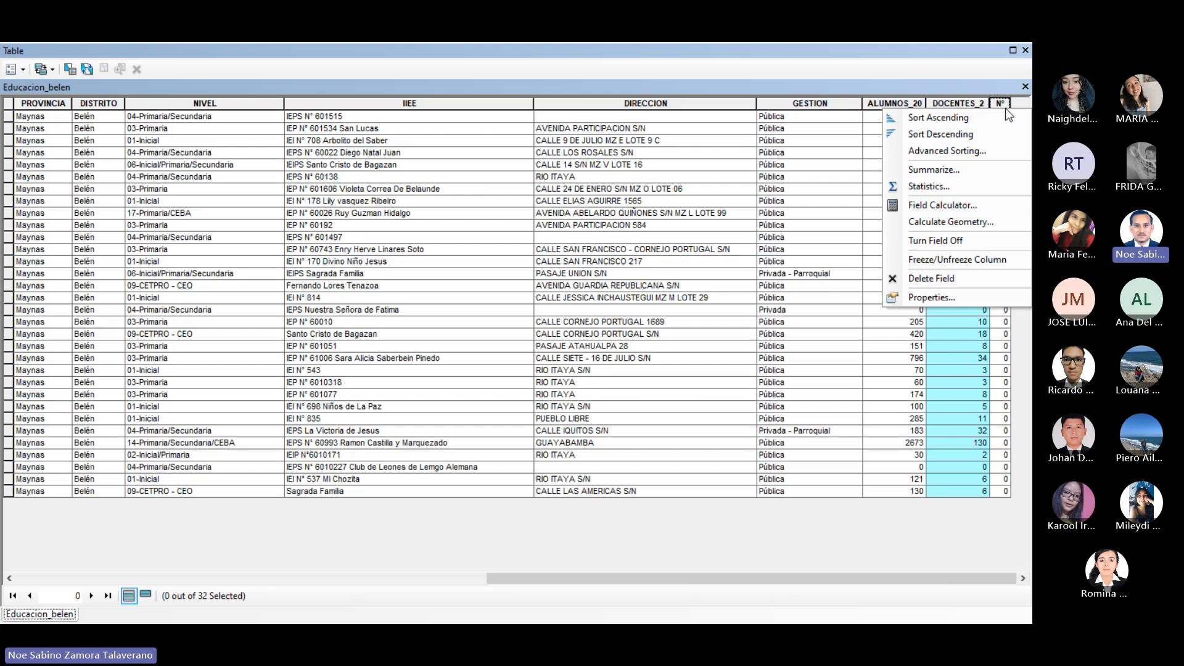
{"action": "left_click", "coordinate": [985, 208]}
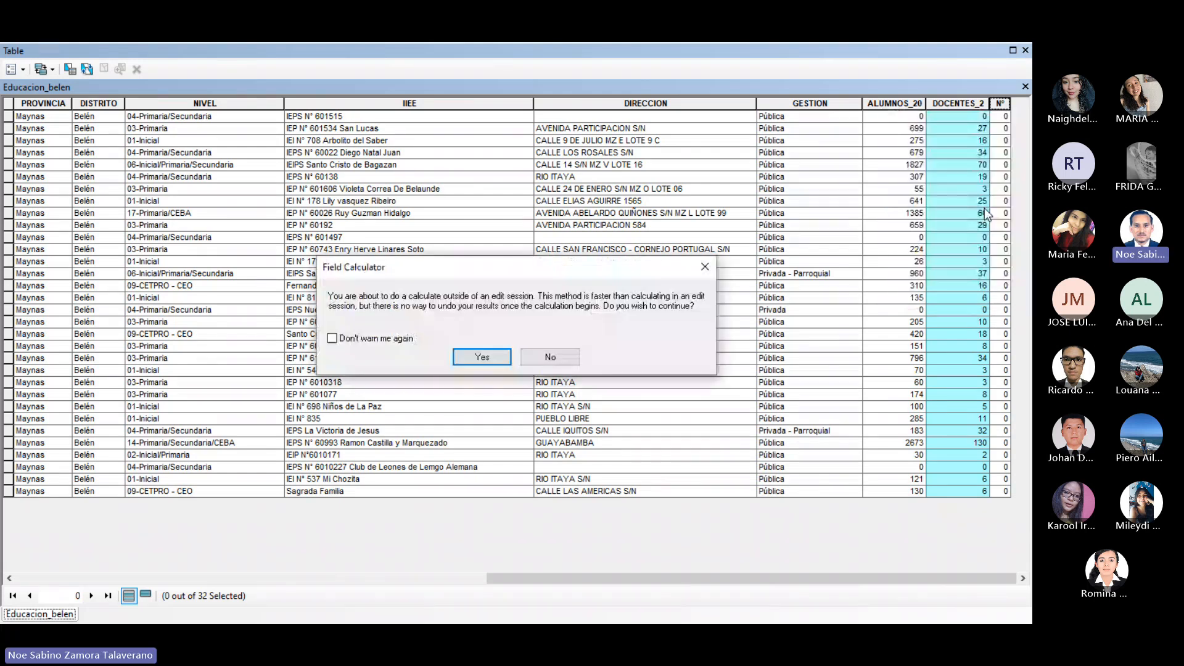
{"action": "left_click", "coordinate": [484, 356]}
{"action": "left_click", "coordinate": [461, 355]}
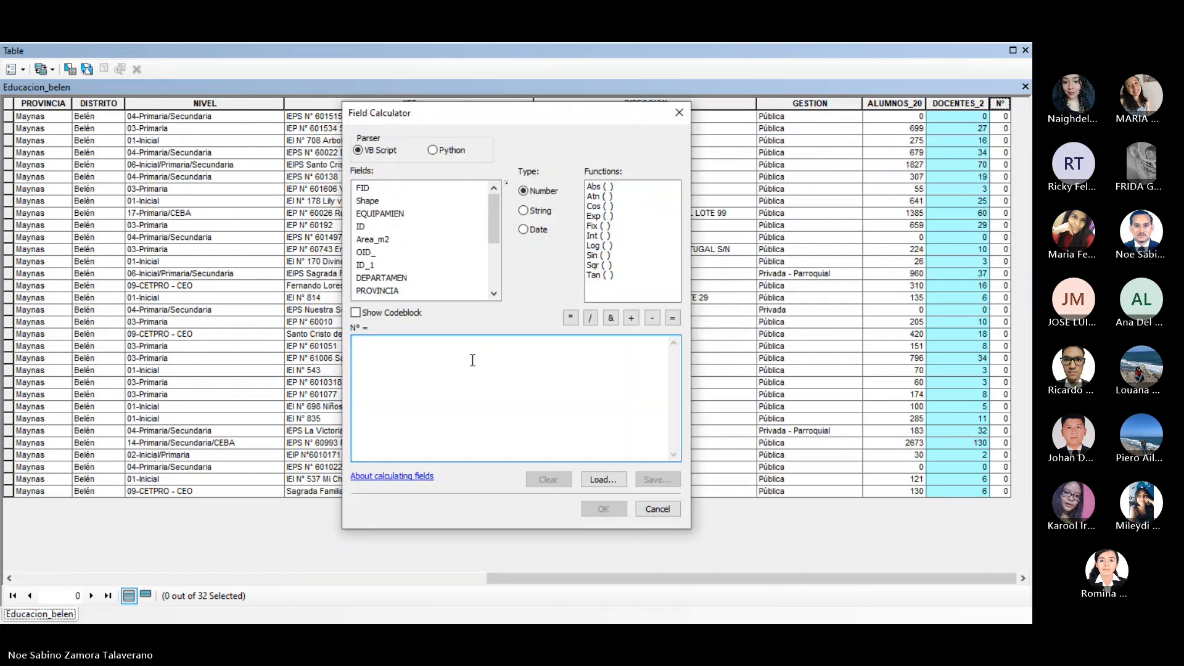
{"action": "type", "text": "1"}
{"action": "left_click", "coordinate": [603, 508]}
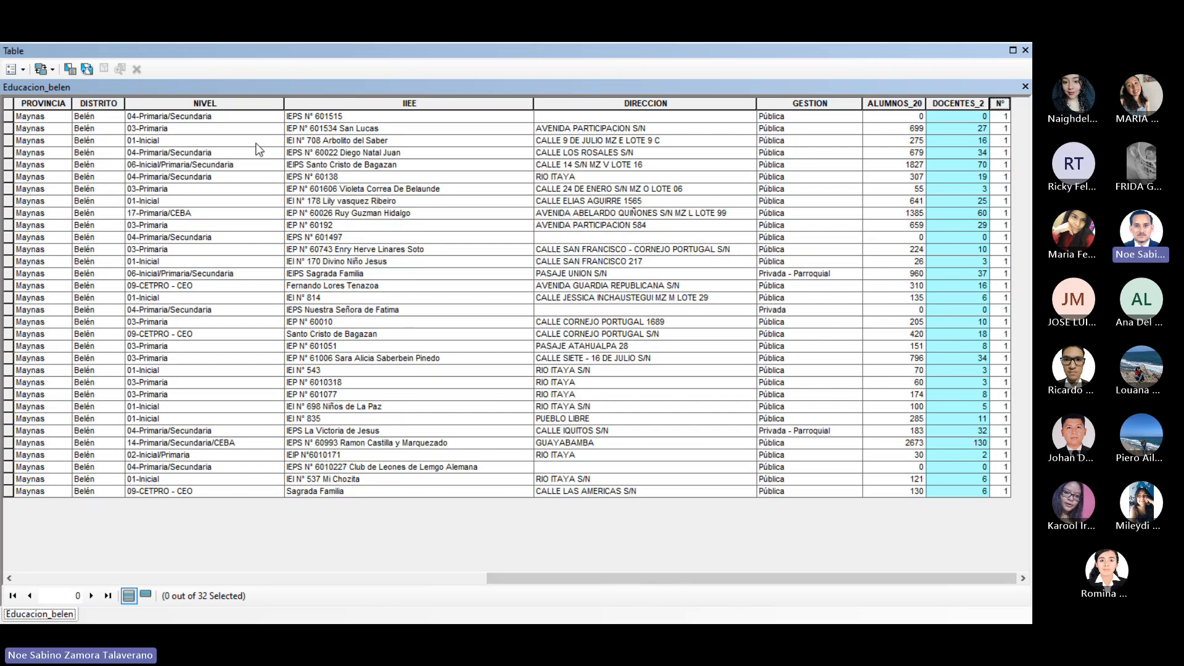
Set up a Summarize on the DISTRITO field of Educacion_belen with the Sum of the N° field as the statistic
{"action": "left_click_drag", "start_coordinate": [502, 583], "coordinate": [150, 586]}
{"action": "left_click", "coordinate": [351, 104]}
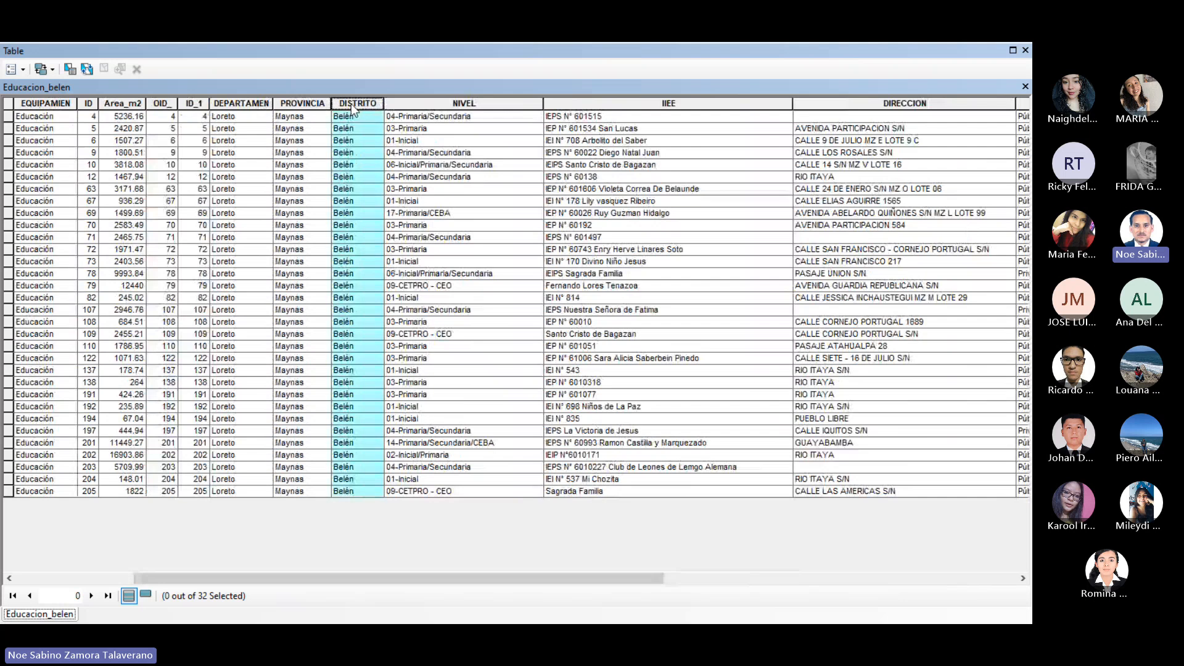
{"action": "right_click", "coordinate": [353, 103]}
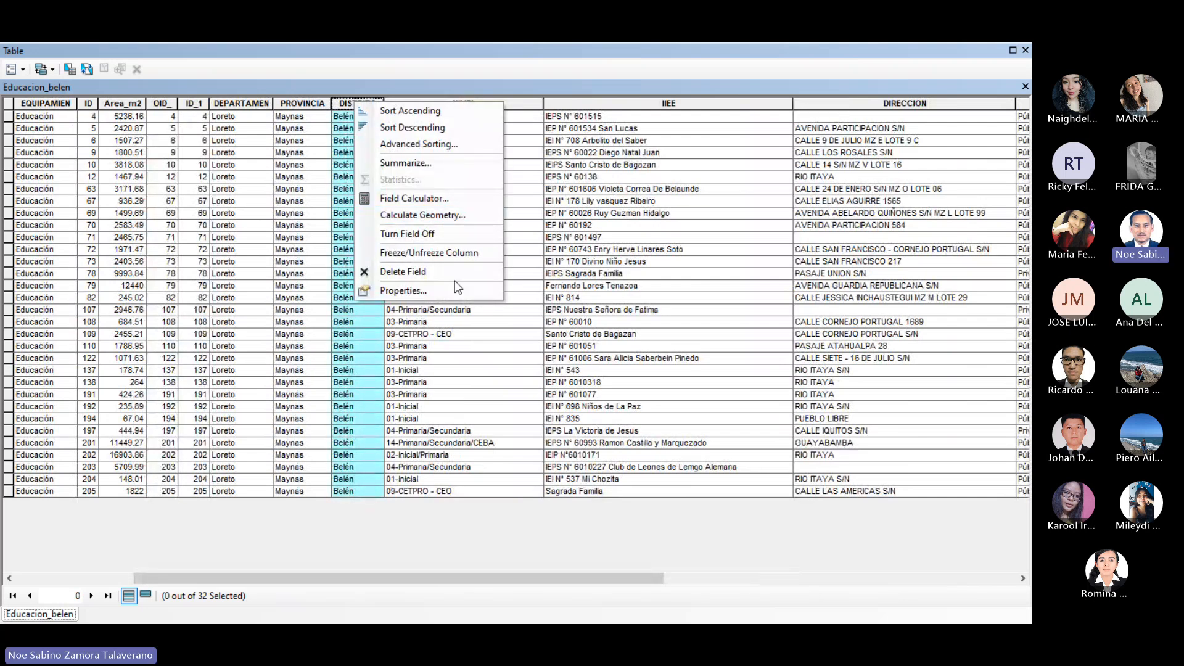
{"action": "left_click", "coordinate": [427, 161]}
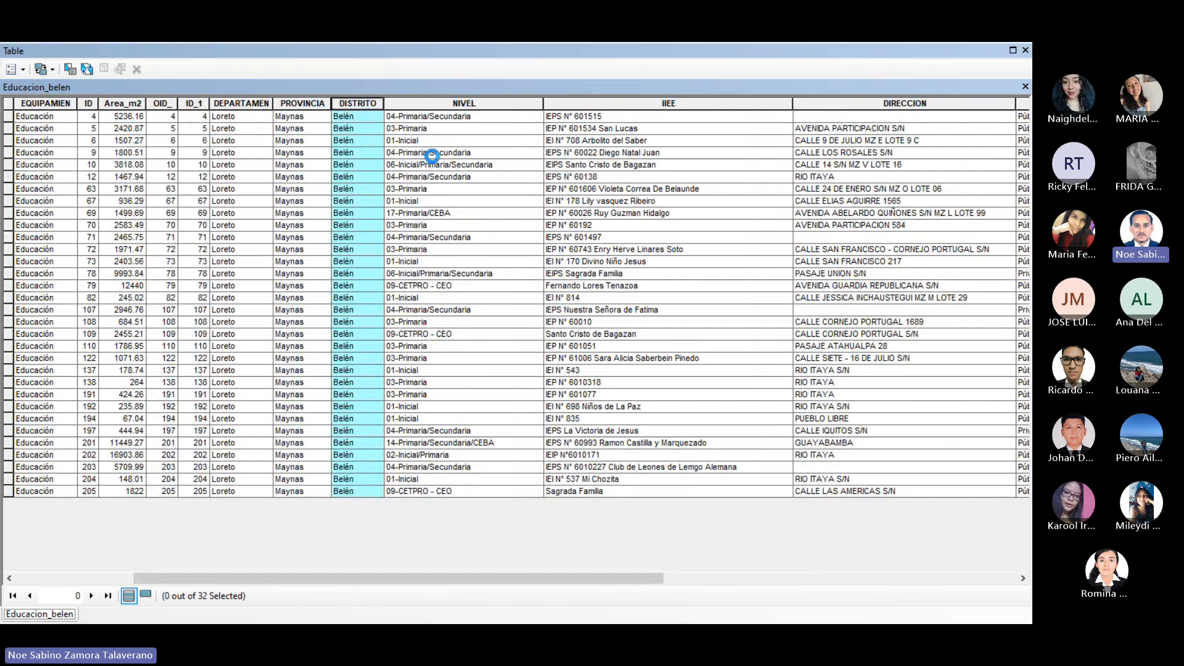
{"action": "left_click", "coordinate": [409, 270]}
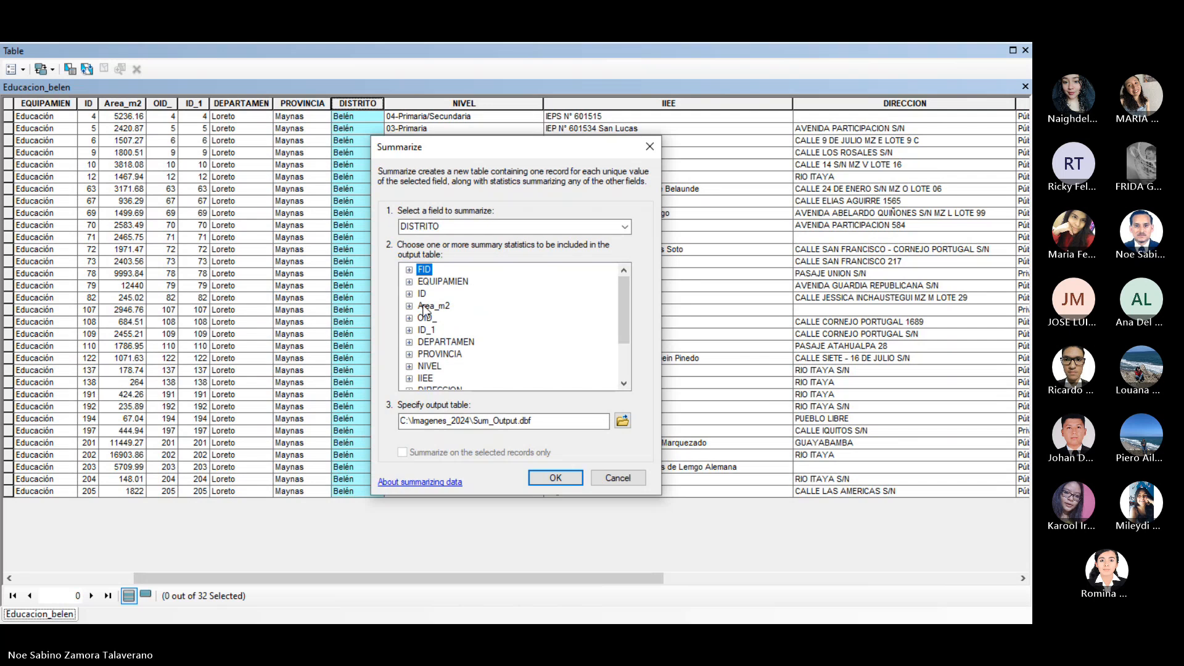
{"action": "scroll", "coordinate": [620, 320], "scroll_direction": "down", "scroll_amount": 2}
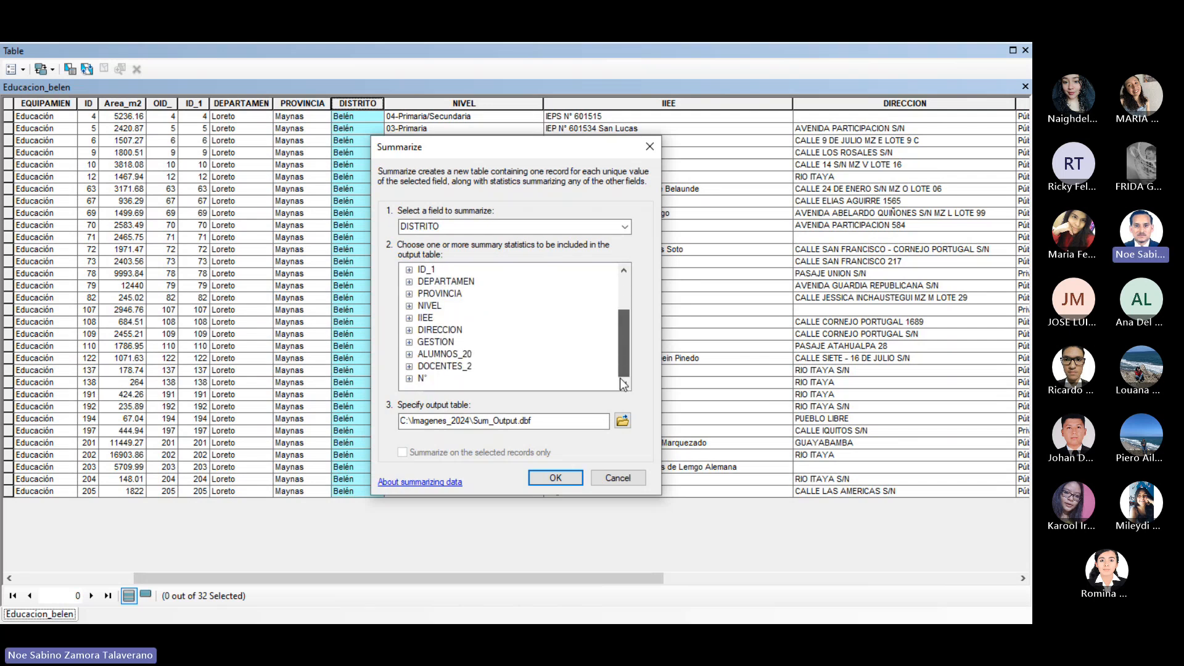
{"action": "left_click", "coordinate": [409, 378]}
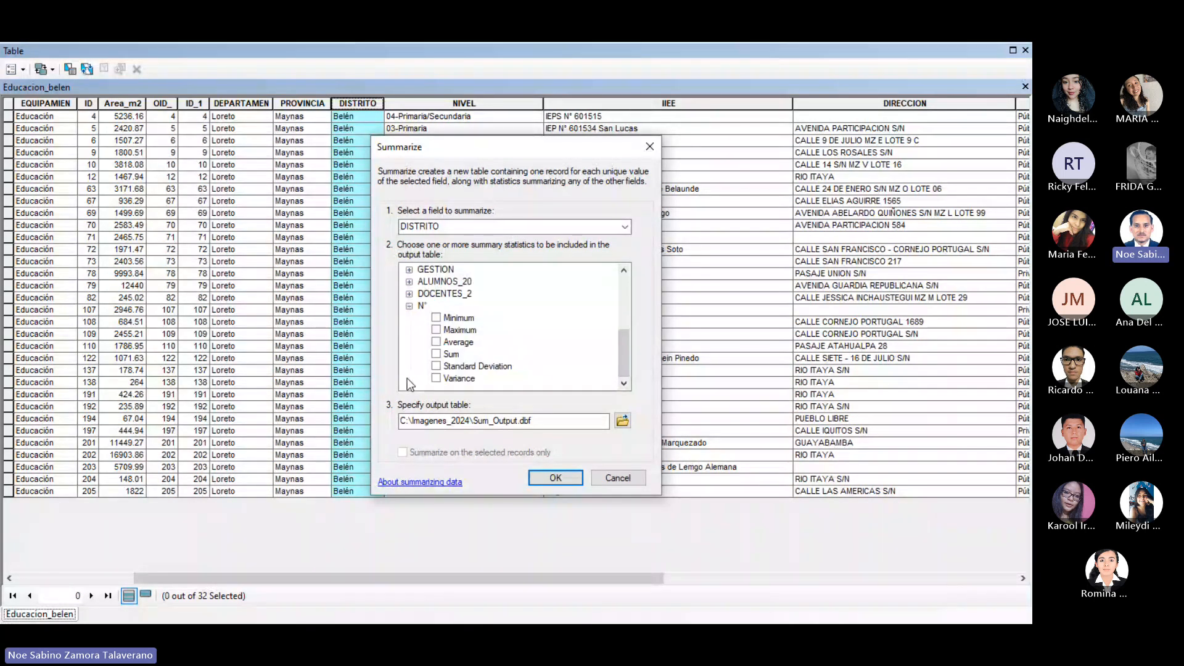
{"action": "left_click", "coordinate": [436, 354]}
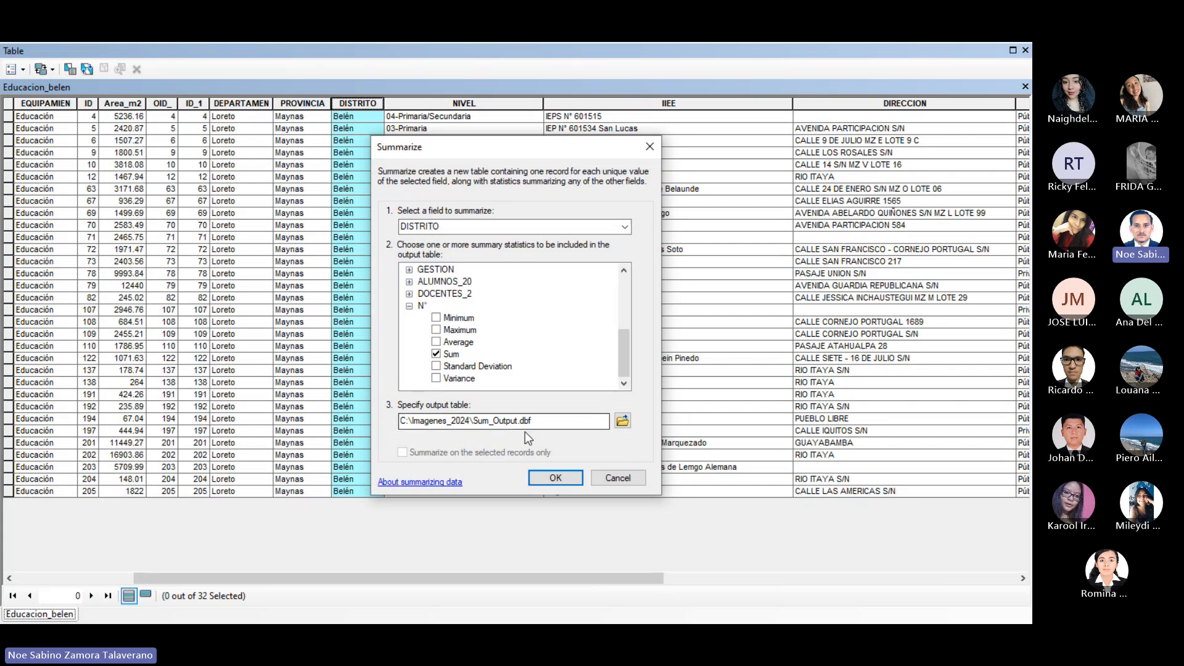
Browse for the summary's output location and choose the Manejo de Tablas folder inside C:\Practica_SIG2024
{"action": "left_click", "coordinate": [622, 420]}
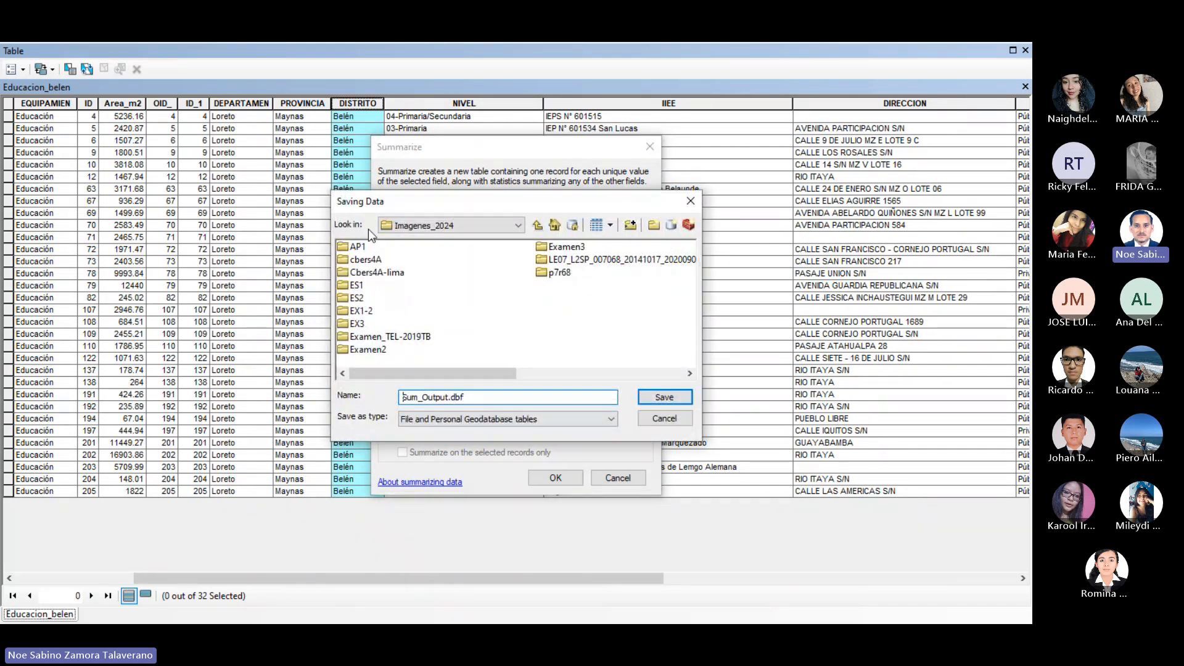
{"action": "left_click", "coordinate": [536, 225]}
{"action": "left_click_drag", "start_coordinate": [444, 375], "coordinate": [580, 389]}
{"action": "scroll", "coordinate": [426, 300], "scroll_direction": "down", "scroll_amount": 2}
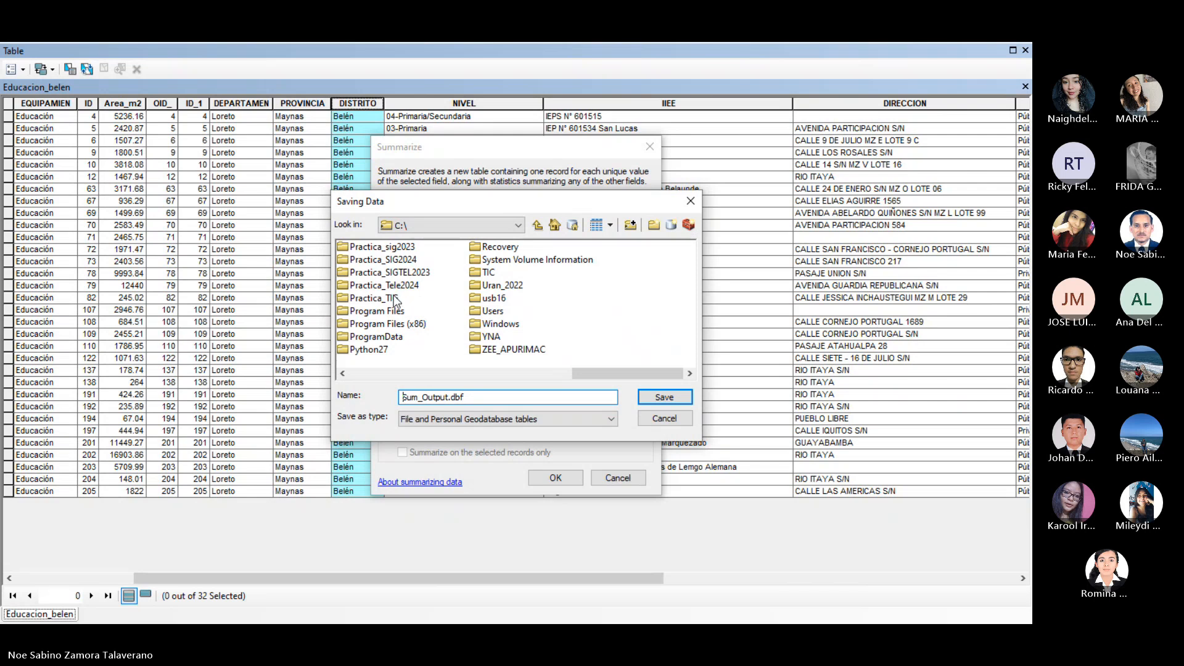
{"action": "double_click", "coordinate": [394, 260]}
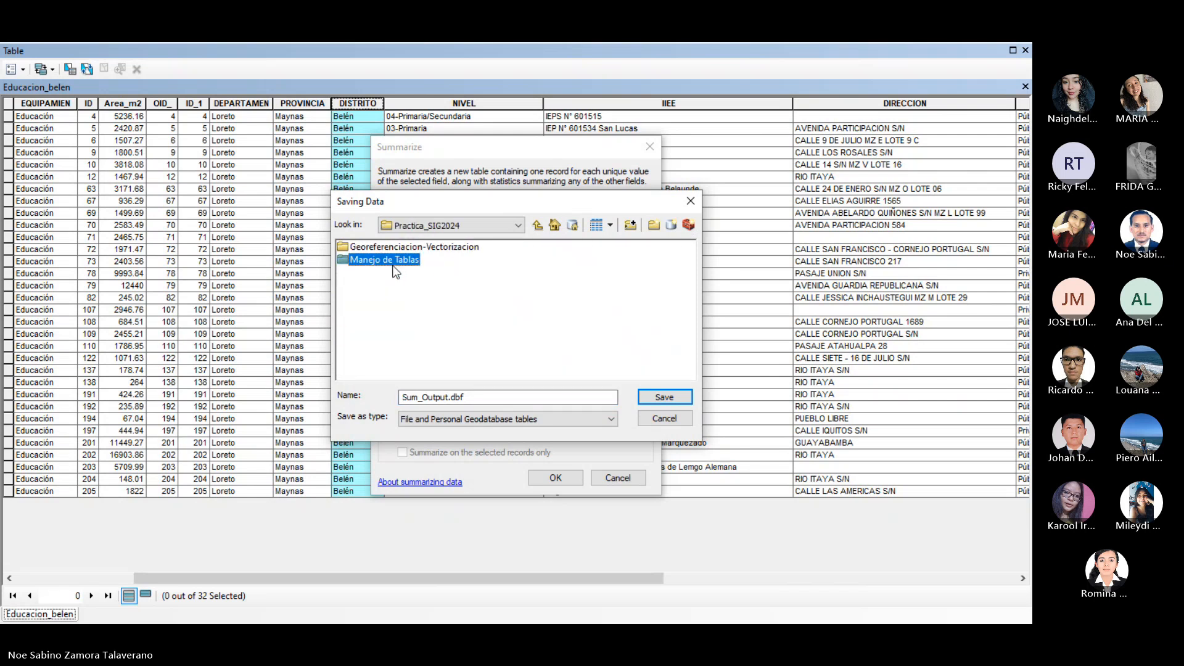
{"action": "double_click", "coordinate": [388, 259]}
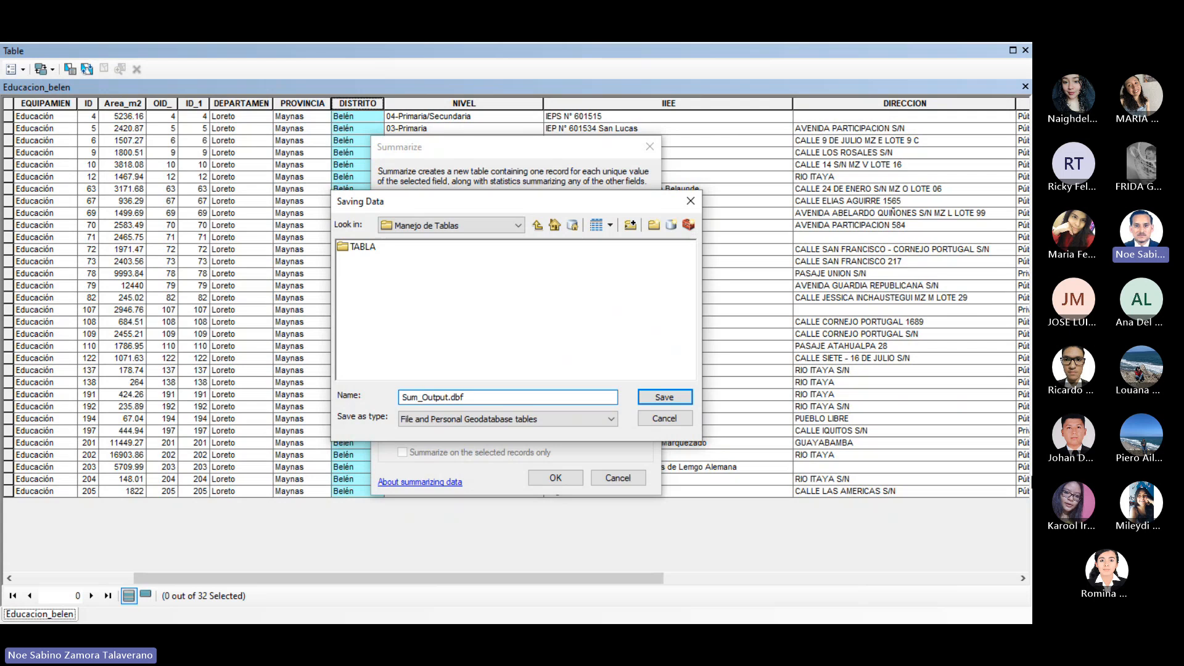
Name the output table Sum_coleBelen.dbf, set its type to dBASE Table and save the output settings
{"action": "left_click", "coordinate": [425, 397]}
{"action": "type", "text": "c"}
{"action": "key", "text": "BackSpace"}
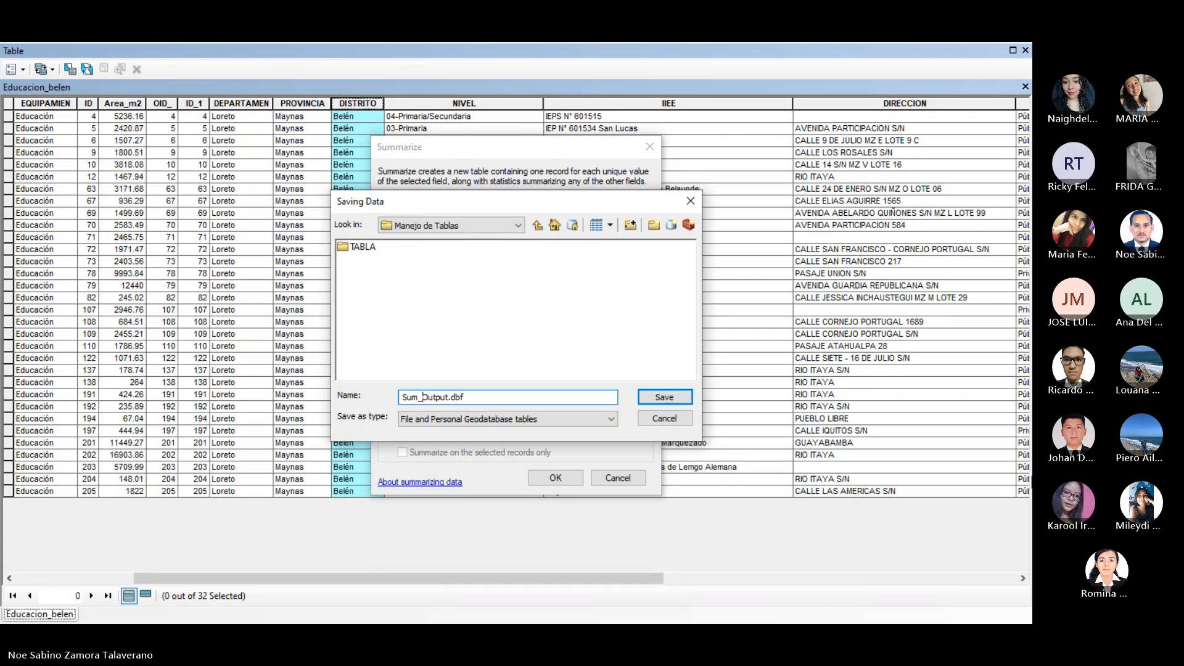
{"action": "type", "text": "coleBelen"}
{"action": "key", "text": "Delete"}
{"action": "key", "text": "Delete"}
{"action": "key", "text": "Delete"}
{"action": "key", "text": "Delete"}
{"action": "key", "text": "Delete"}
{"action": "key", "text": "Delete"}
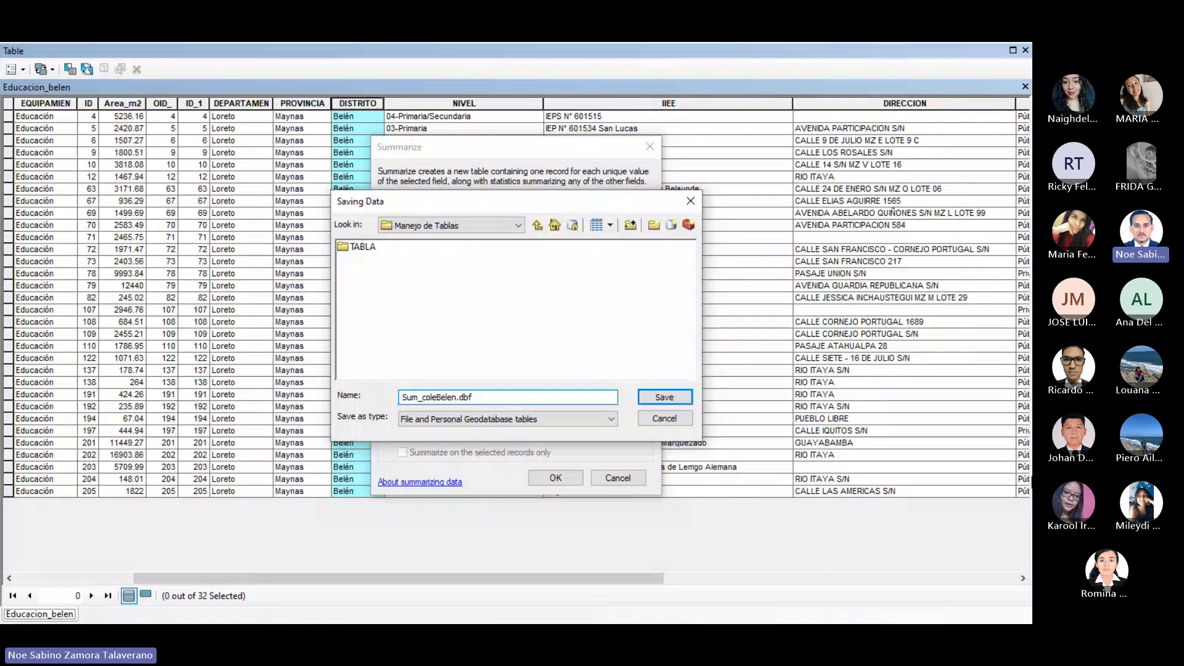
{"action": "left_click", "coordinate": [608, 422]}
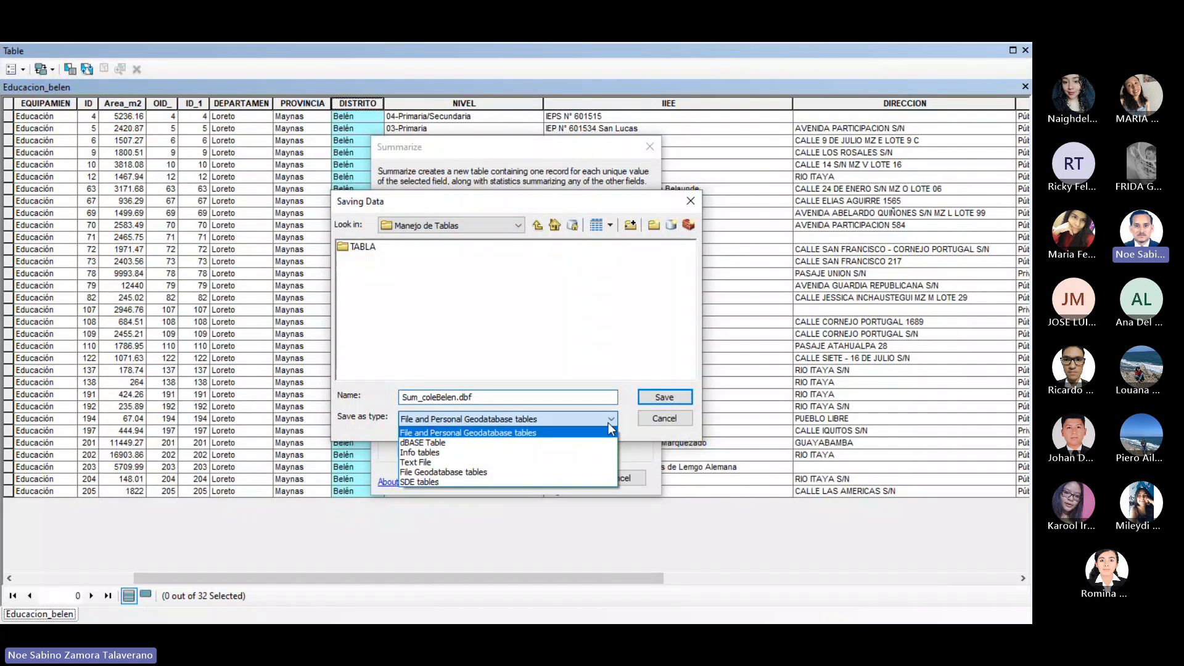
{"action": "left_click", "coordinate": [576, 442]}
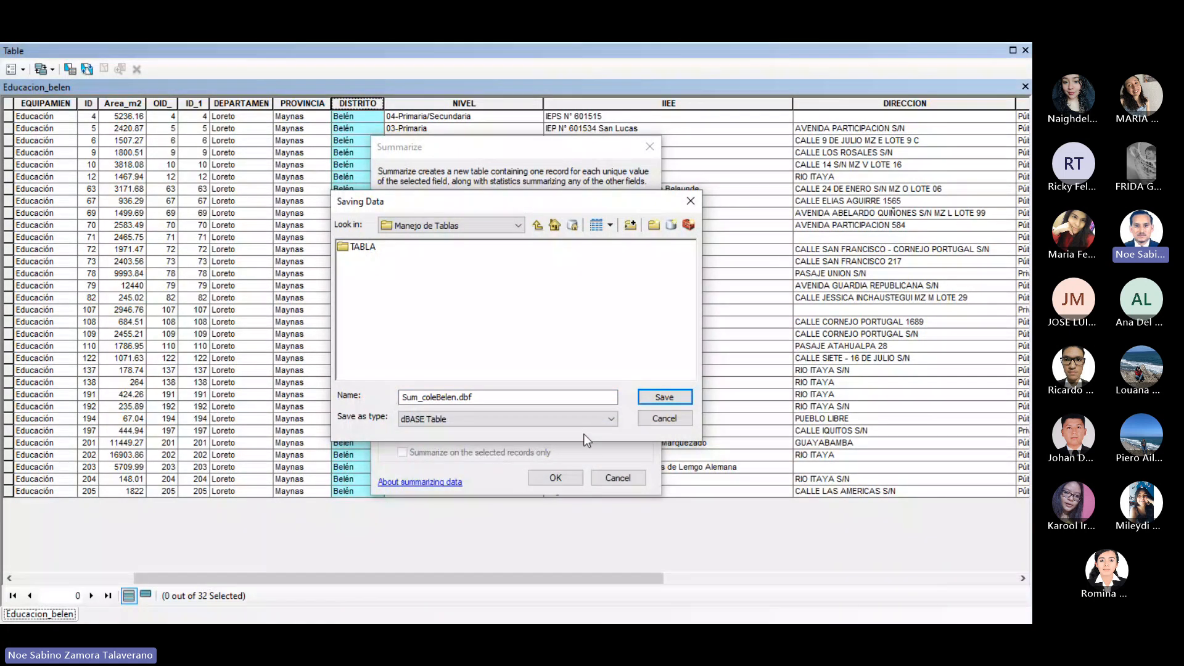
{"action": "left_click", "coordinate": [663, 402]}
Run the summary, add the result table to the map and close the Educacion_belen attribute table
{"action": "left_click", "coordinate": [564, 480]}
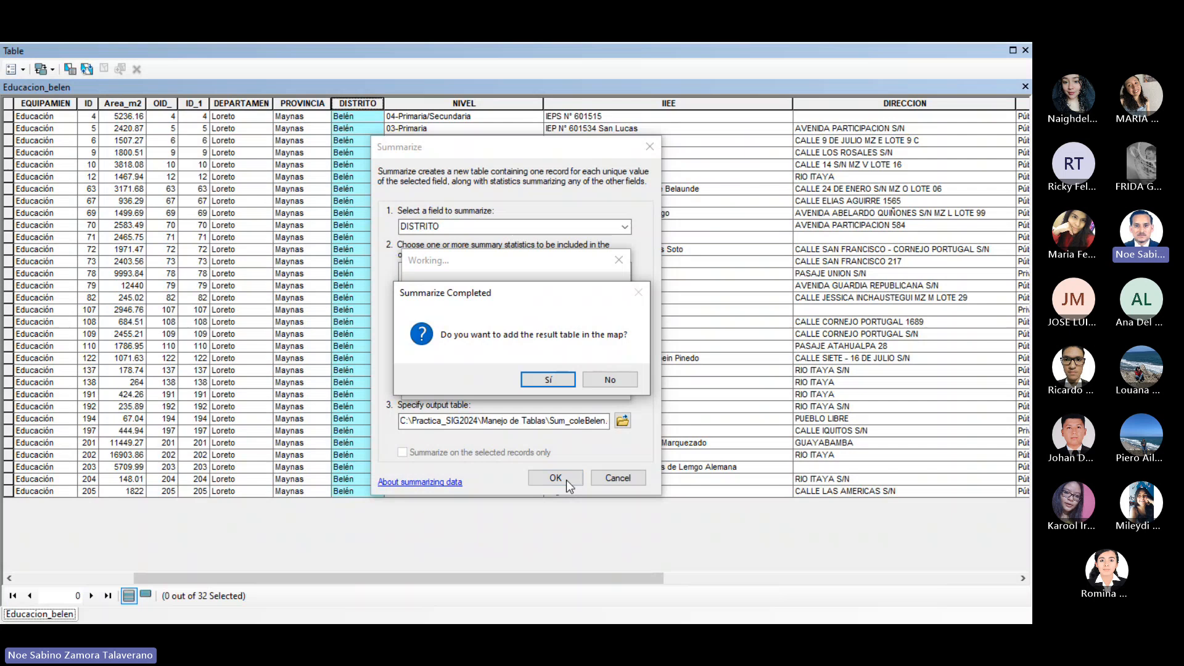
{"action": "left_click", "coordinate": [561, 379]}
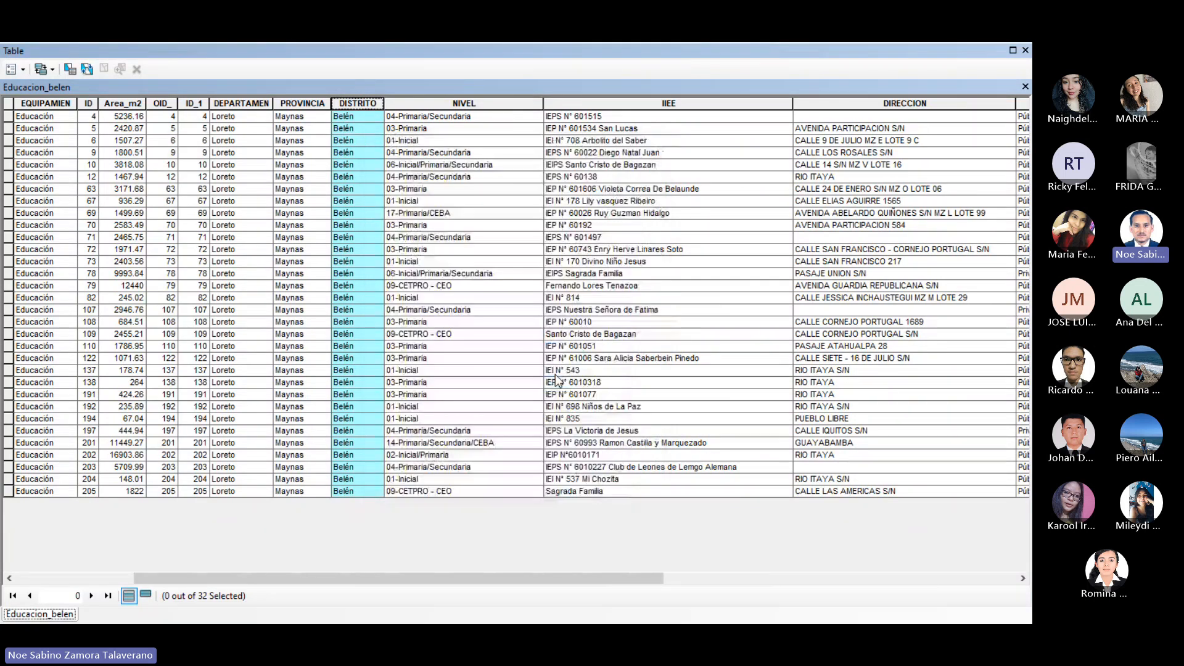
{"action": "left_click", "coordinate": [1025, 50]}
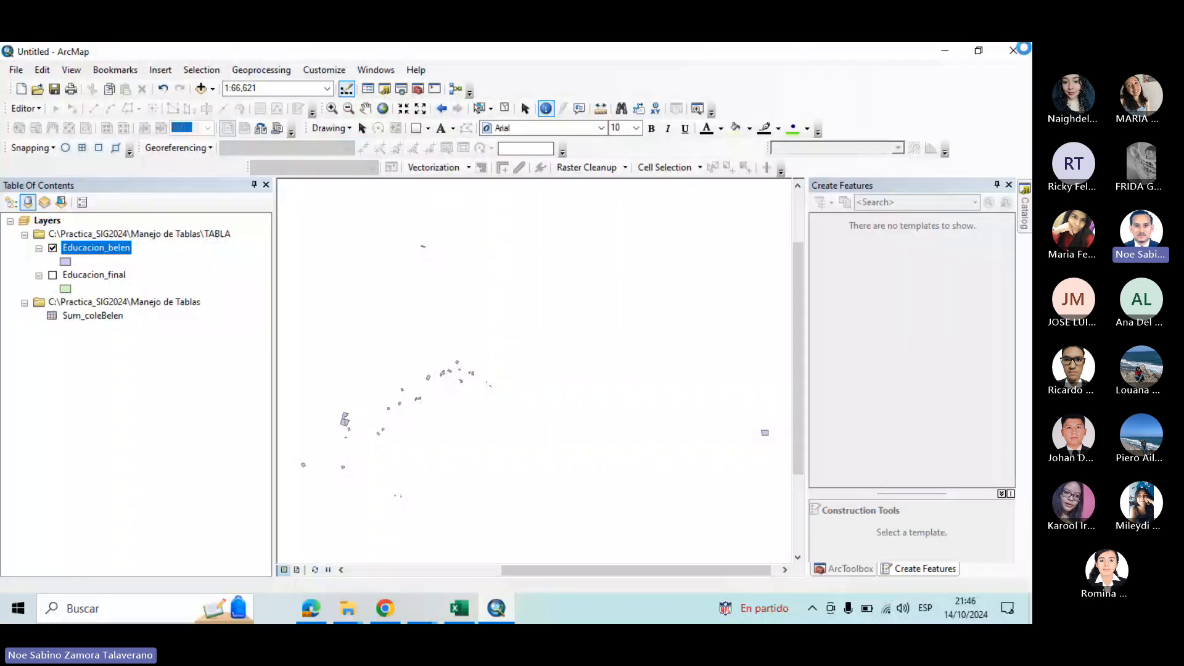
Open the Sum_coleBelen table, check the count and sum for the Belén district, and close it
{"action": "right_click", "coordinate": [102, 316]}
{"action": "left_click", "coordinate": [173, 324]}
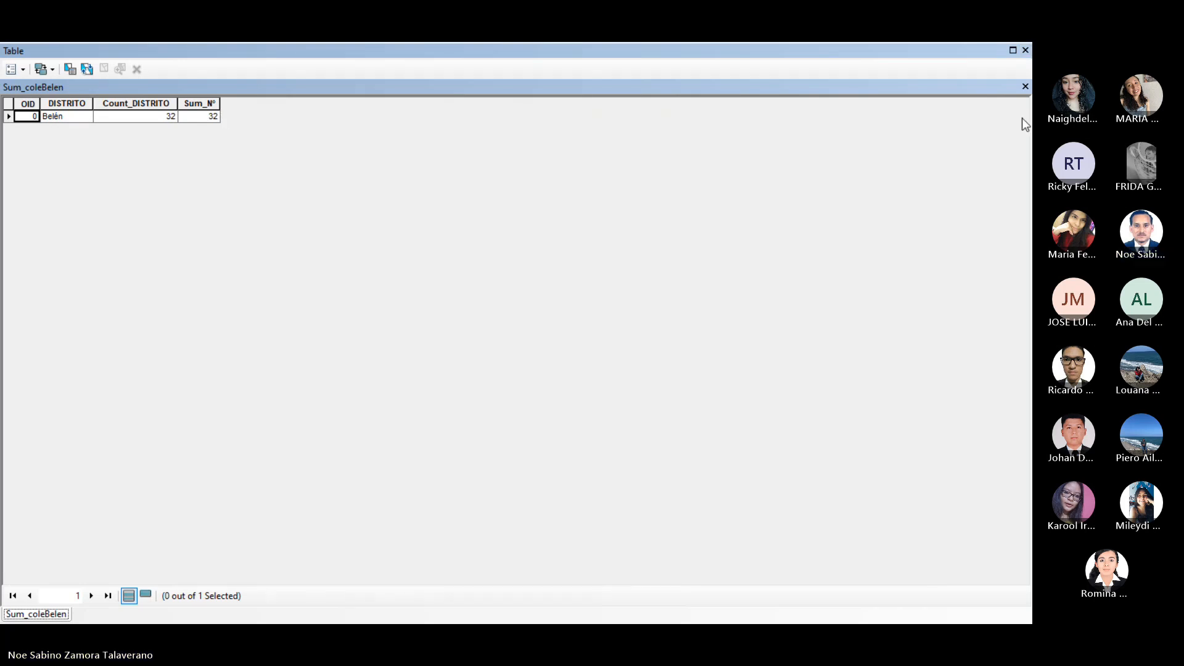
{"action": "left_click", "coordinate": [1025, 51]}
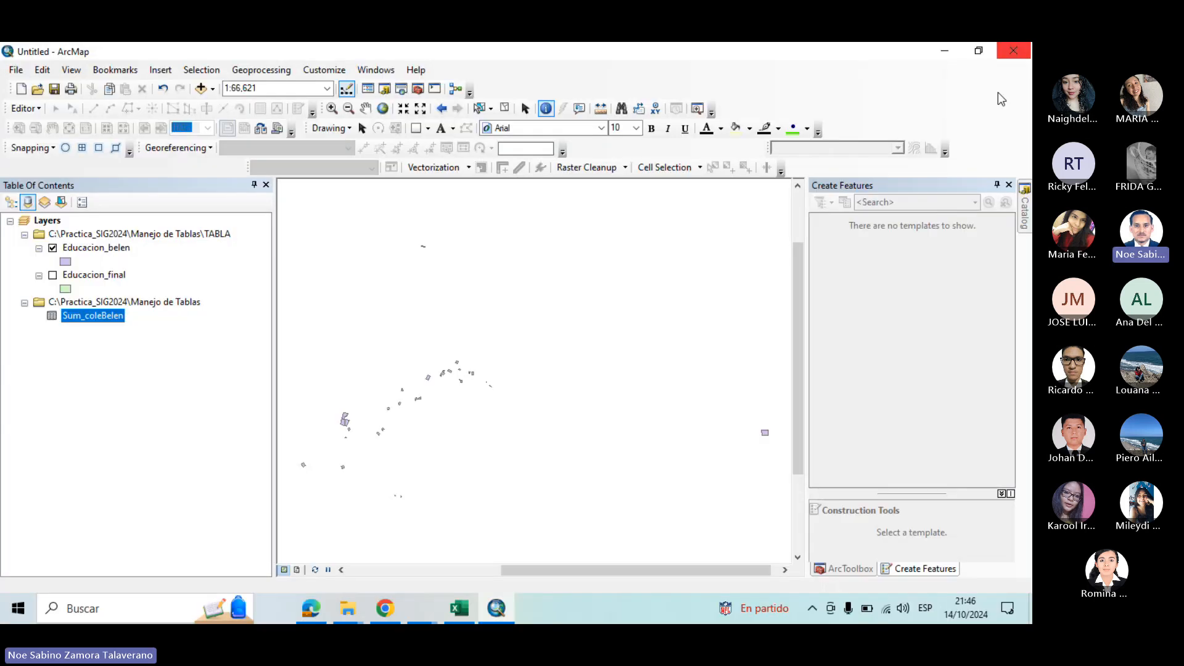
Switch to the practice PDF in the browser to reread exercise 1a, and return to ArcMap
{"action": "left_click", "coordinate": [311, 607]}
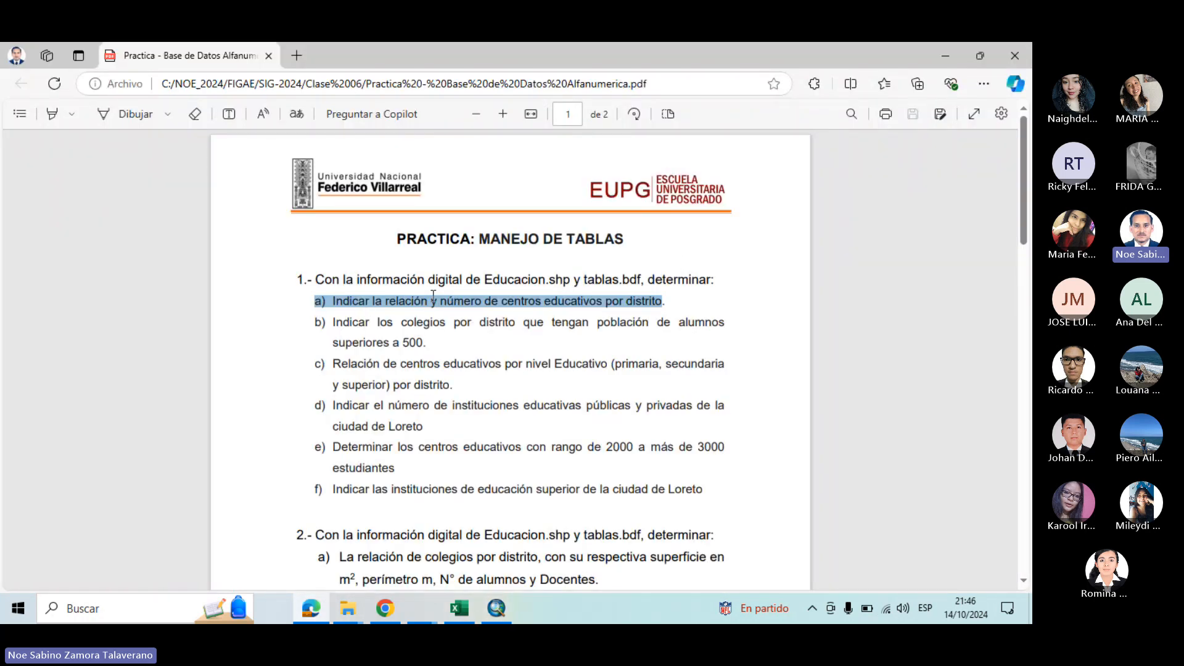
{"action": "mouse_move", "coordinate": [467, 610]}
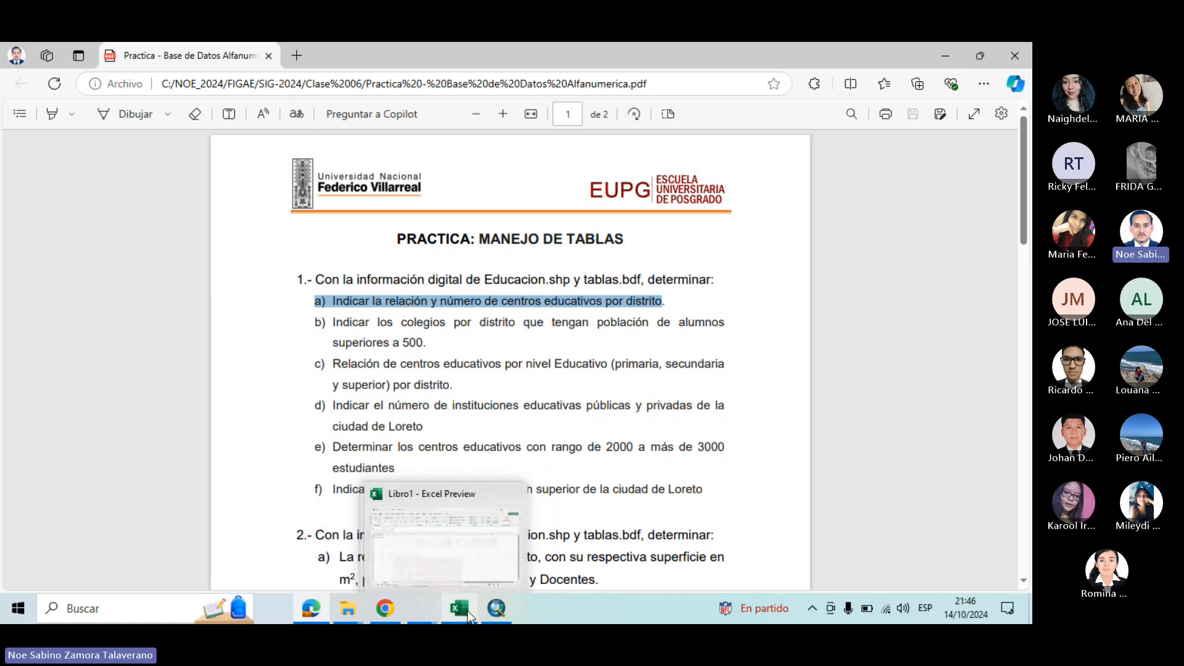
{"action": "left_click", "coordinate": [496, 608]}
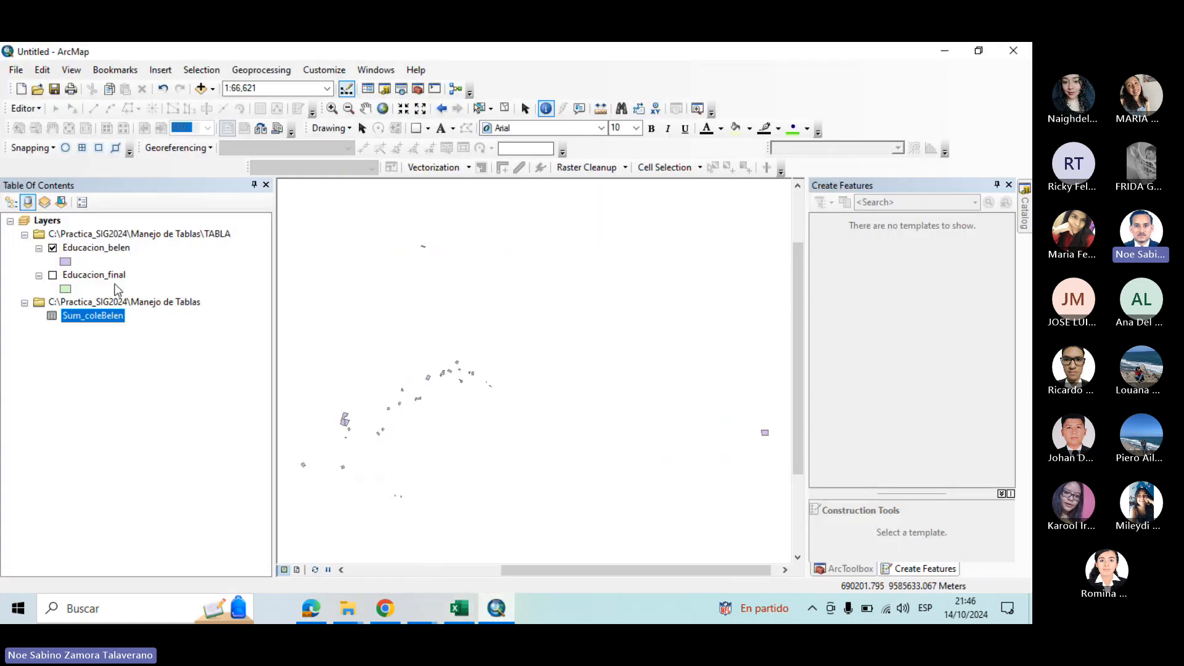
Compare the layer listings by drawing order and by source, and review the Educacion_belen attribute table
{"action": "left_click", "coordinate": [11, 202]}
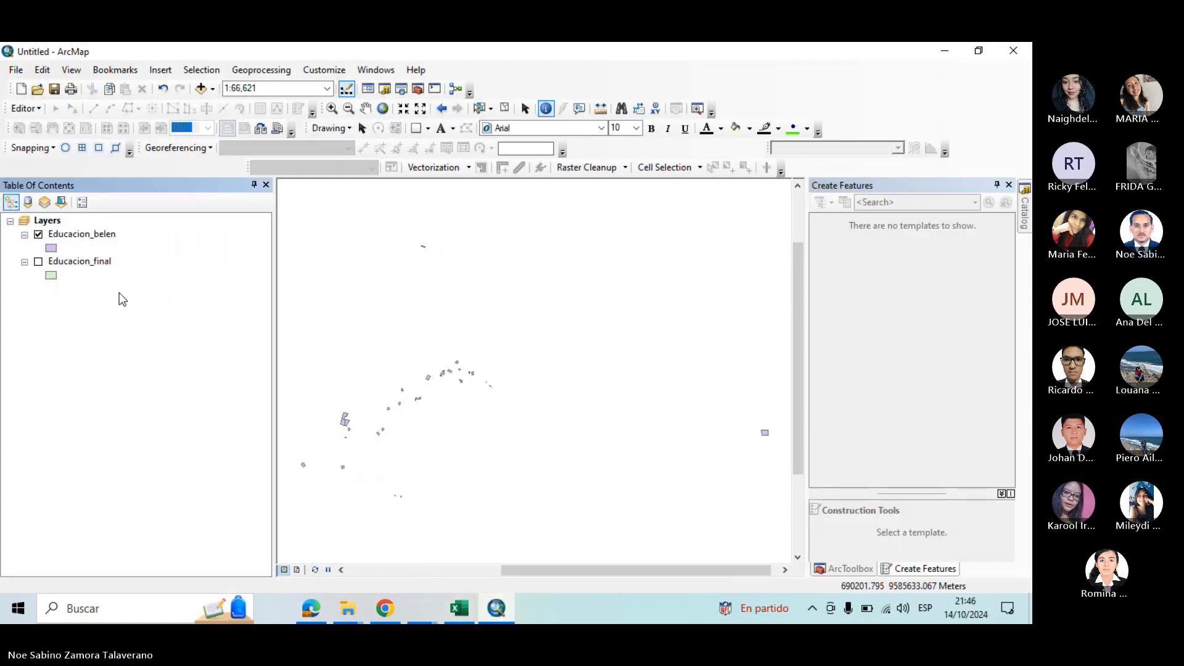
{"action": "left_click", "coordinate": [28, 202]}
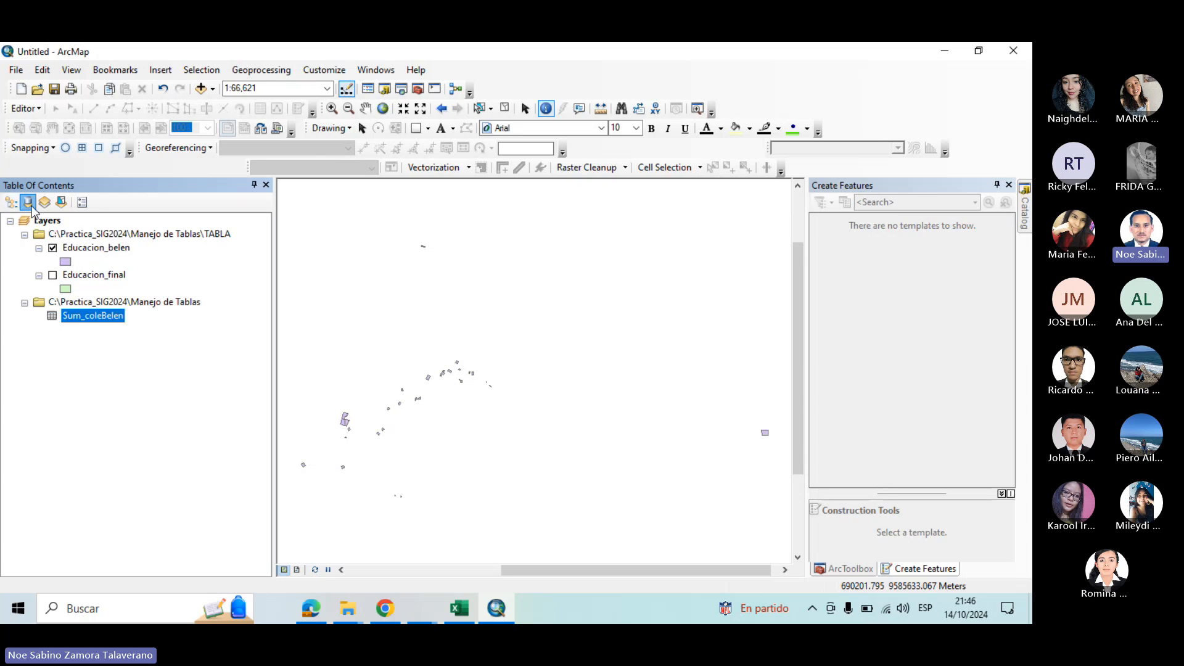
{"action": "right_click", "coordinate": [116, 250]}
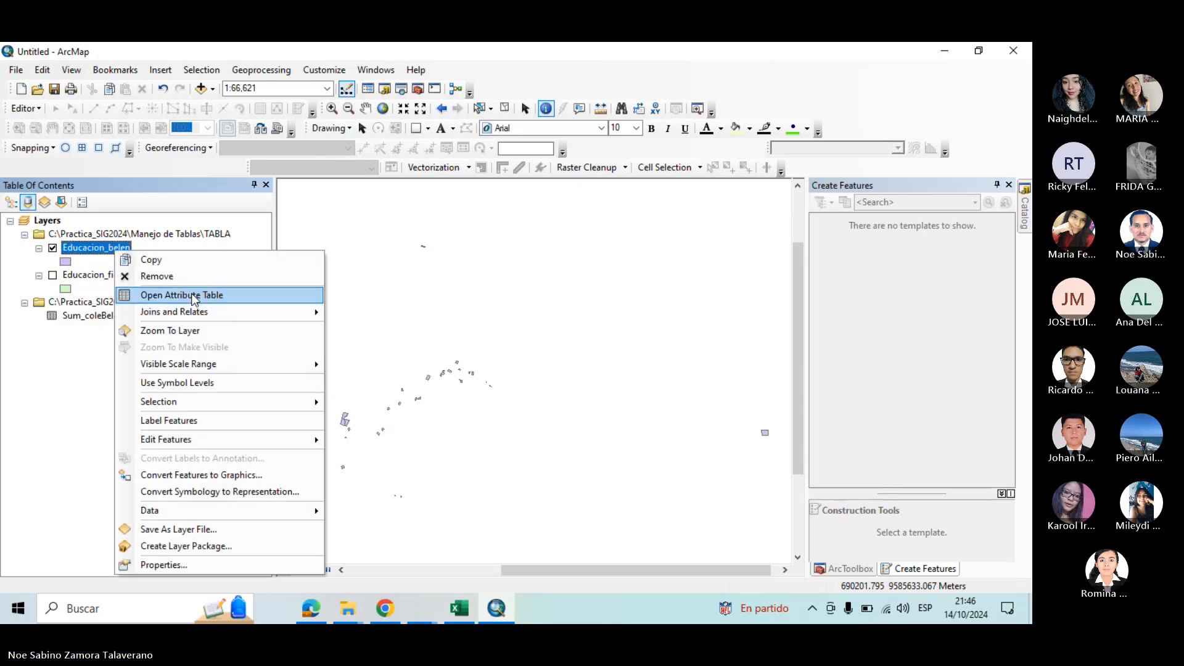
{"action": "left_click", "coordinate": [192, 295]}
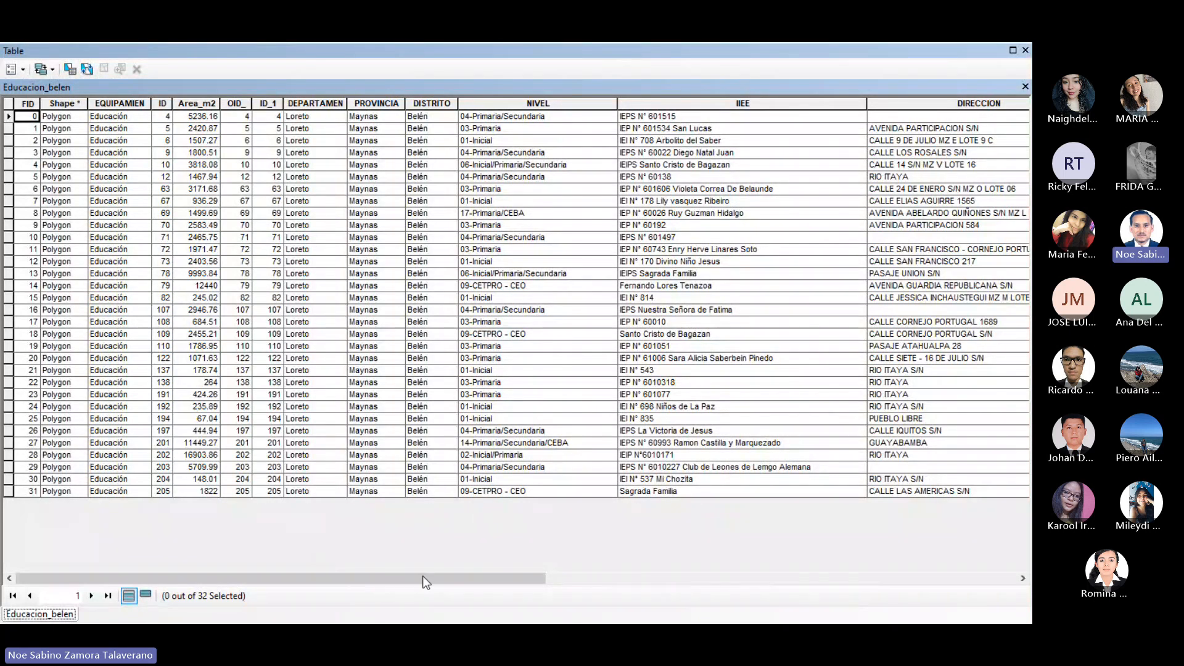
{"action": "left_click", "coordinate": [1025, 51]}
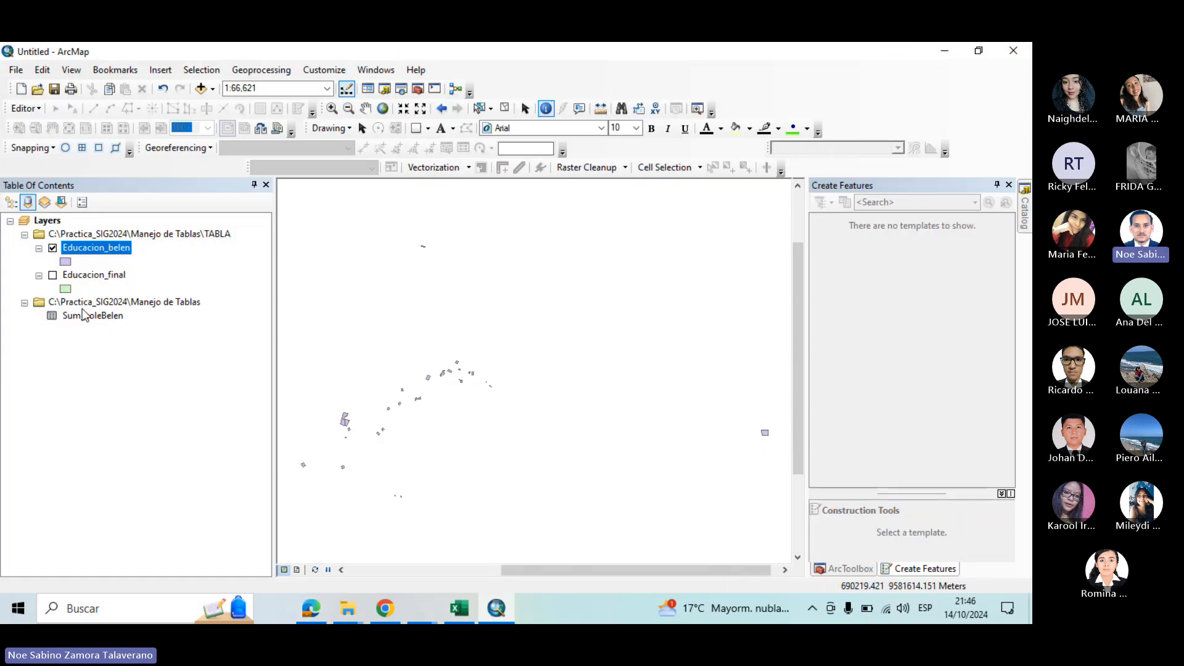
Reopen the Sum_coleBelen table to review the Belén summary record, and close it
{"action": "right_click", "coordinate": [116, 323]}
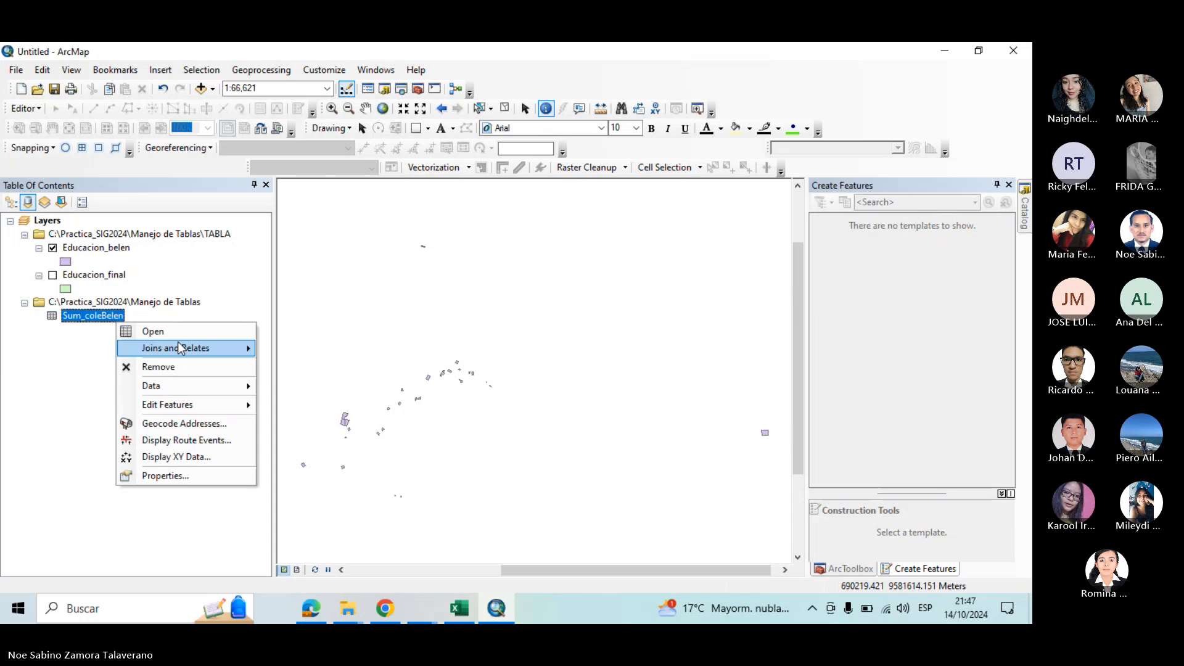
{"action": "left_click", "coordinate": [143, 330]}
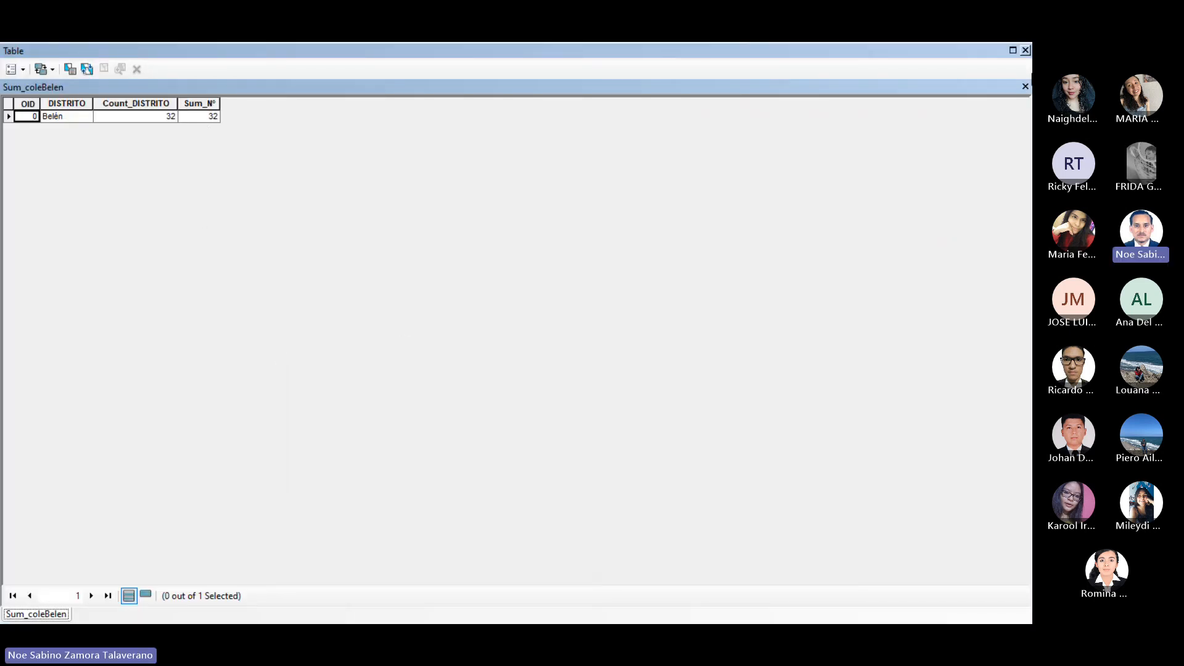
{"action": "left_click", "coordinate": [1025, 51]}
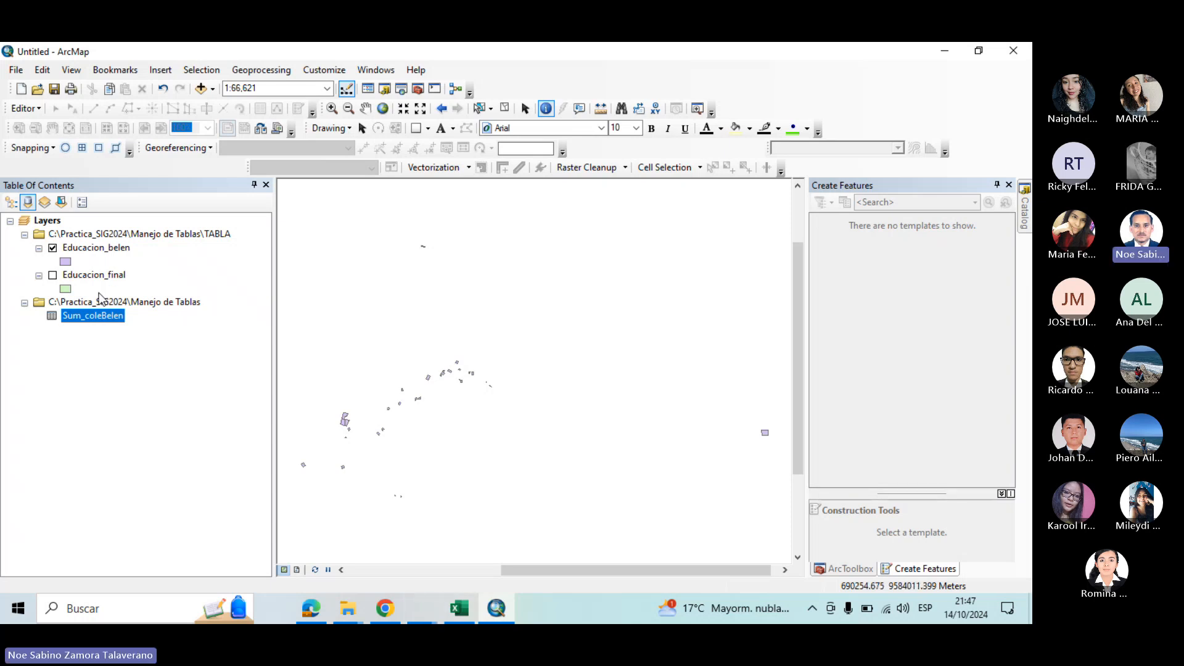
List the layers by drawing order, hide Educacion_belen and show Educacion_final
{"action": "left_click", "coordinate": [10, 203]}
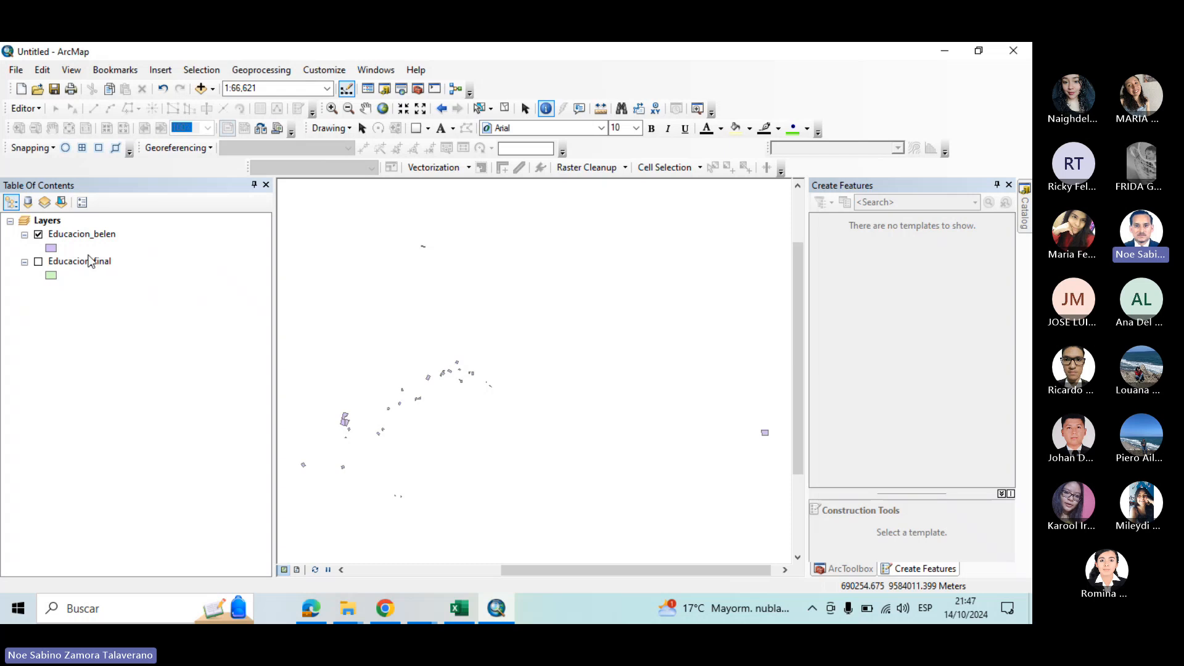
{"action": "left_click", "coordinate": [38, 235]}
{"action": "left_click", "coordinate": [38, 261]}
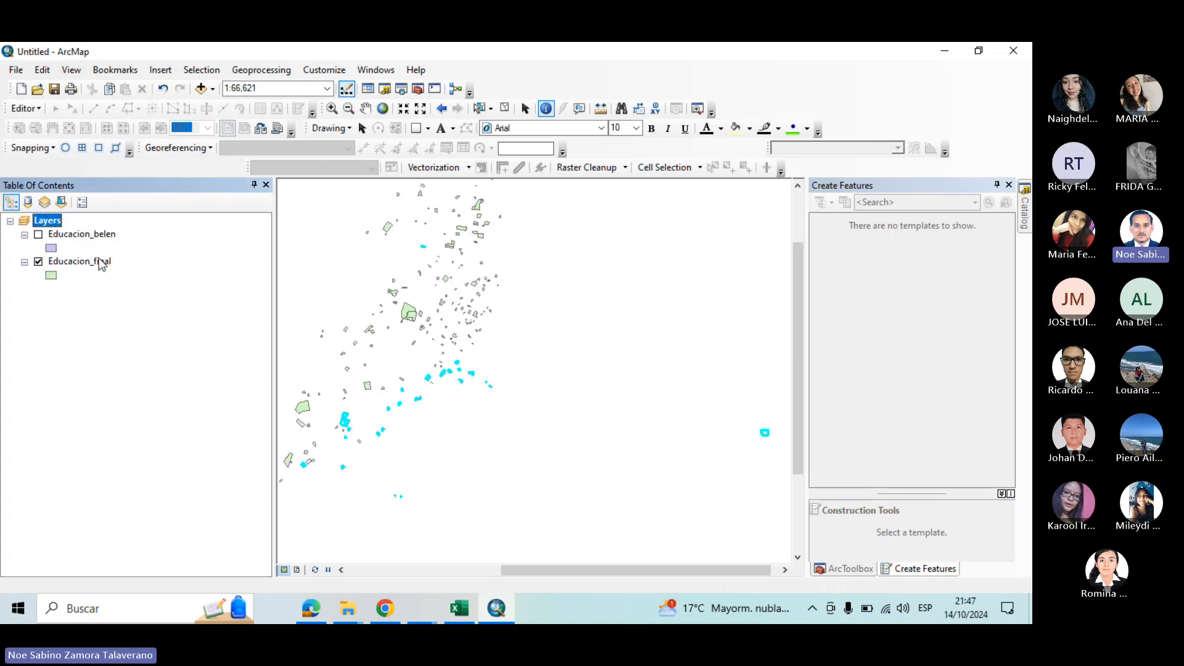
Open the Educacion_final attribute table and clear the current record selection
{"action": "right_click", "coordinate": [101, 264]}
{"action": "left_click", "coordinate": [204, 300]}
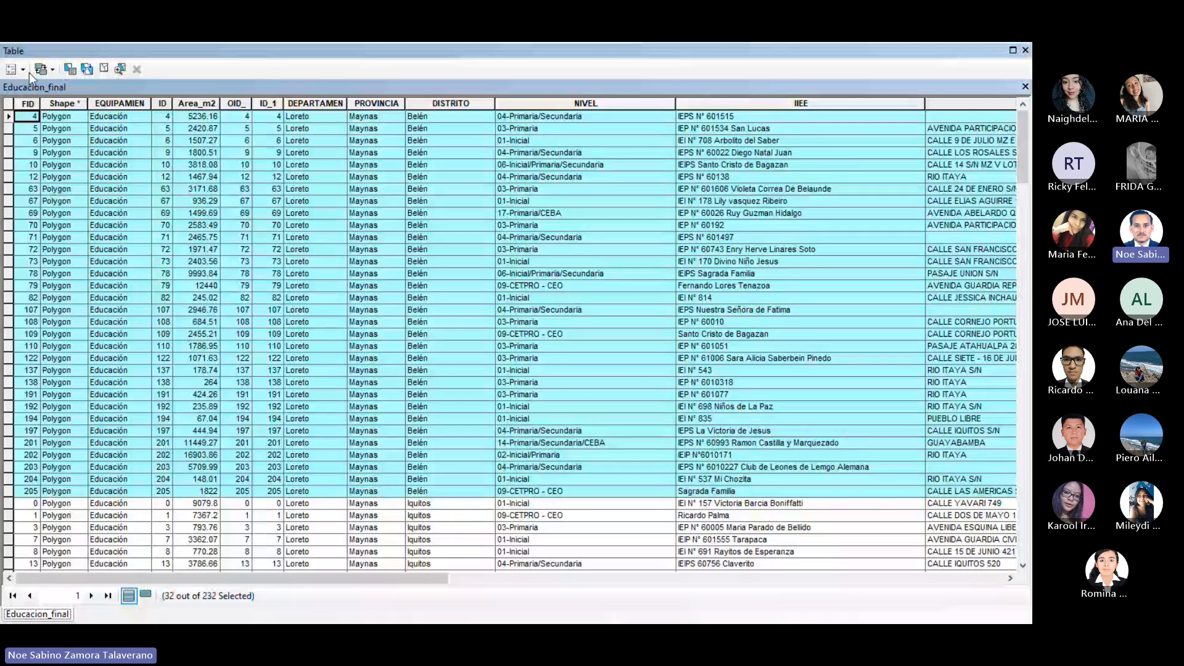
{"action": "left_click", "coordinate": [24, 70]}
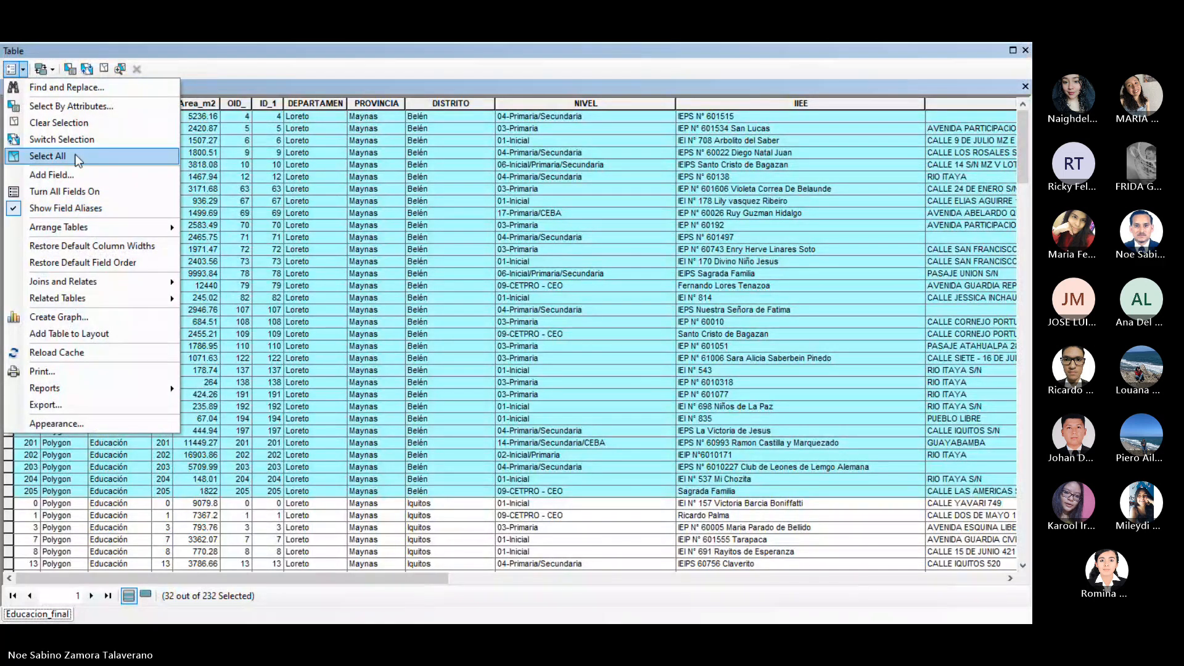
{"action": "left_click", "coordinate": [84, 124]}
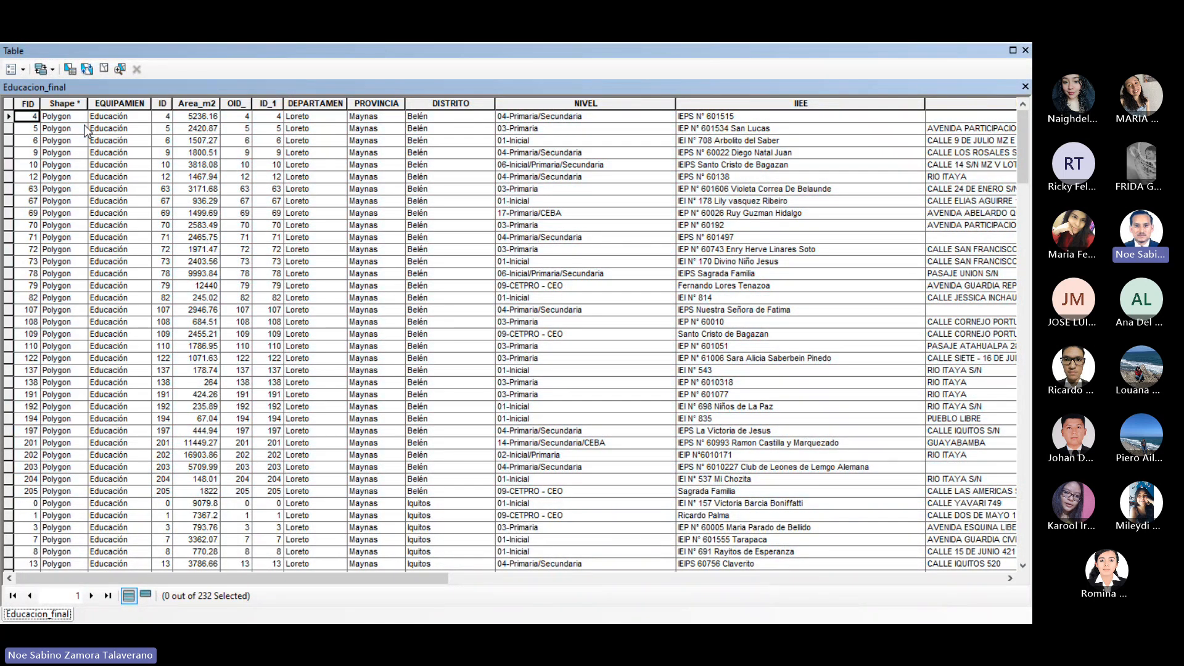
Select the Educacion_final records where "DISTRITO" = 'Iquitos', check the selected rows and close the table
{"action": "left_click", "coordinate": [441, 103]}
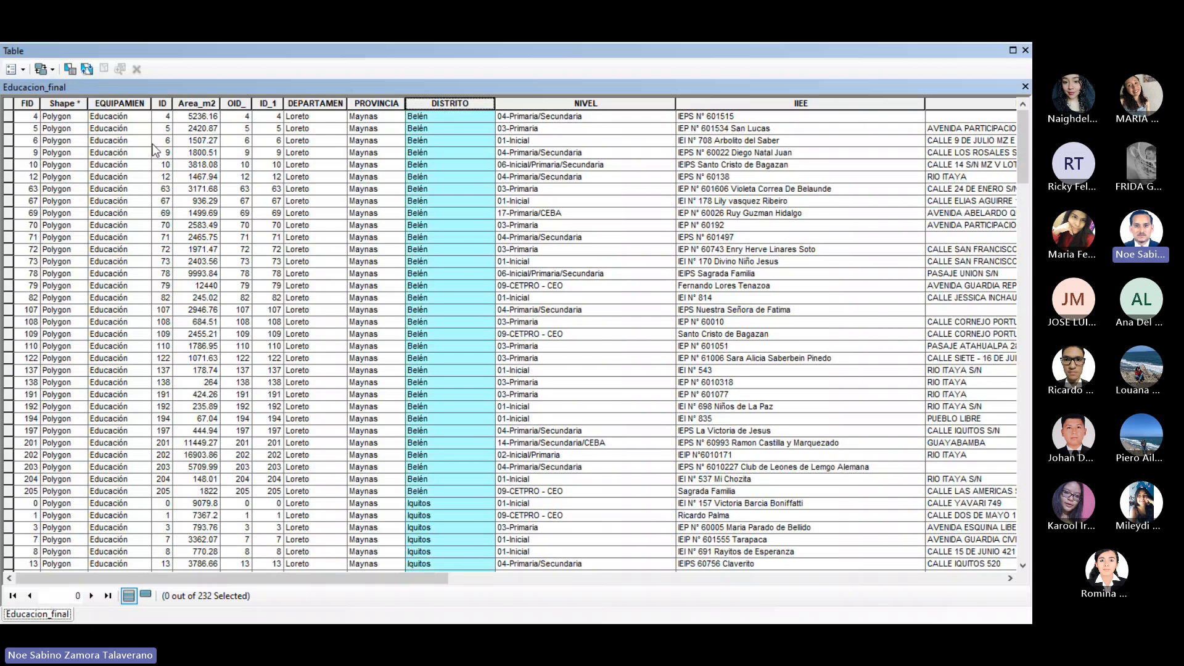
{"action": "left_click", "coordinate": [22, 69]}
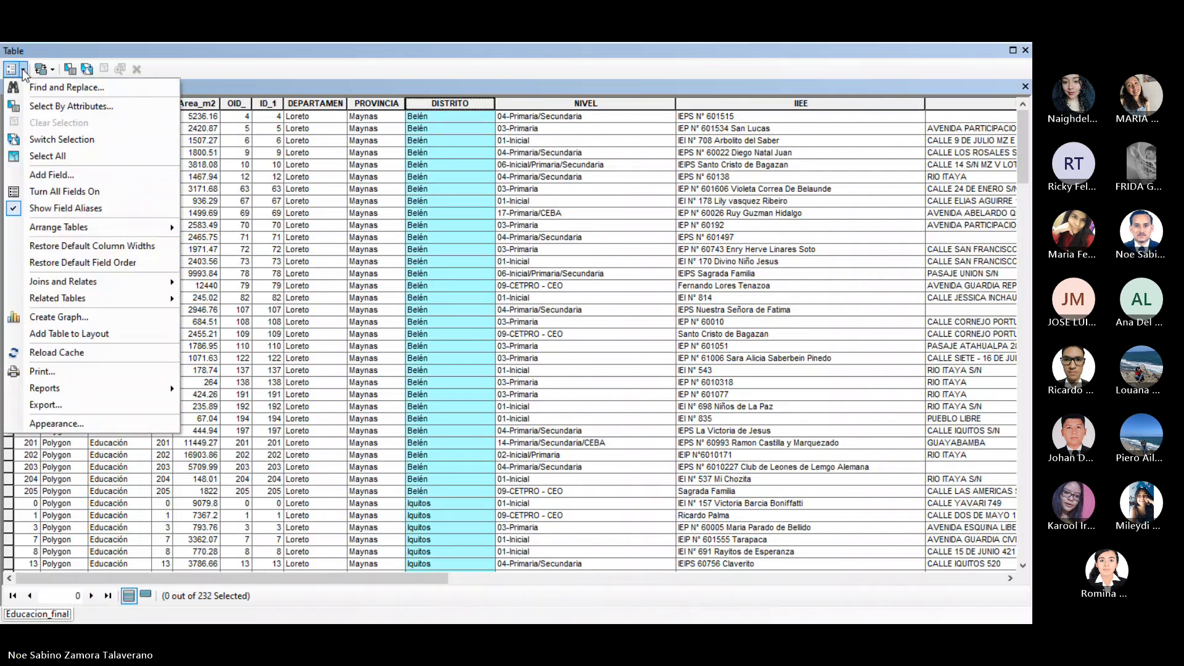
{"action": "left_click", "coordinate": [109, 108]}
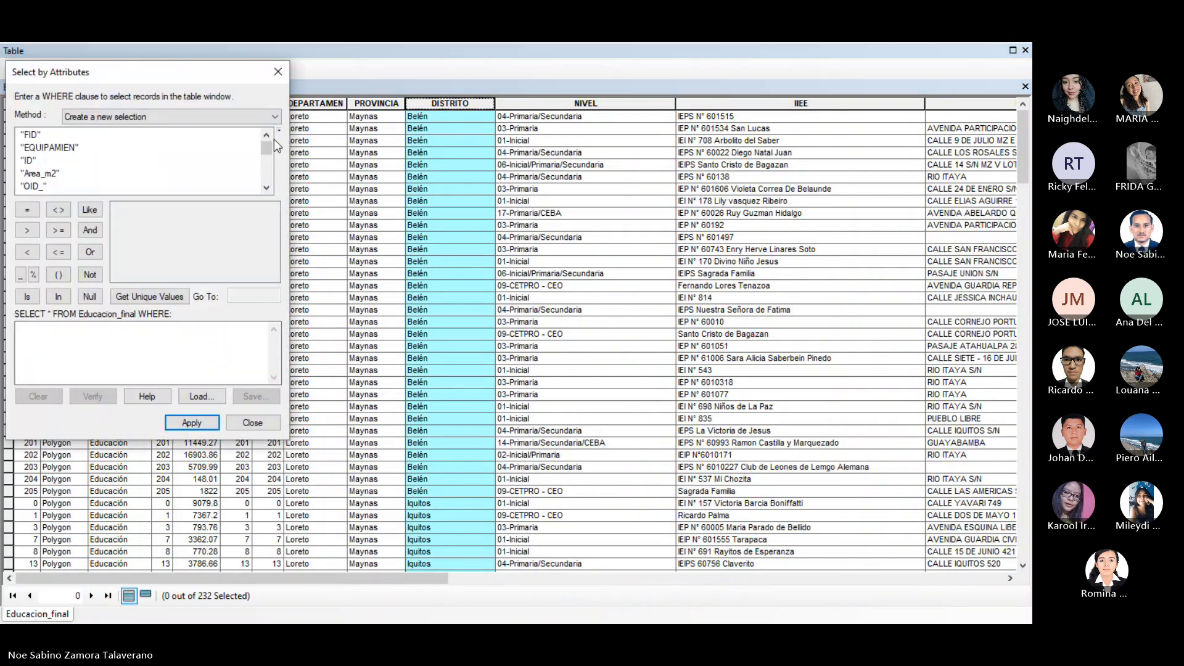
{"action": "scroll", "coordinate": [102, 169], "scroll_direction": "down", "scroll_amount": 3}
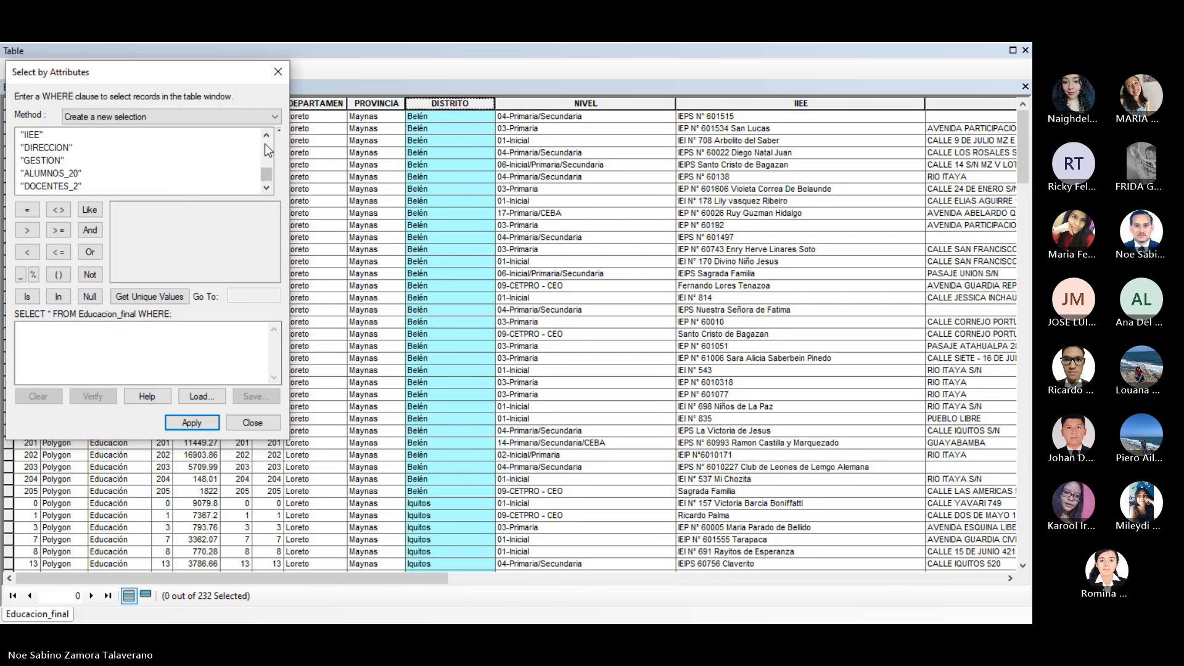
{"action": "scroll", "coordinate": [266, 149], "scroll_direction": "up", "scroll_amount": 1}
{"action": "double_click", "coordinate": [64, 150]}
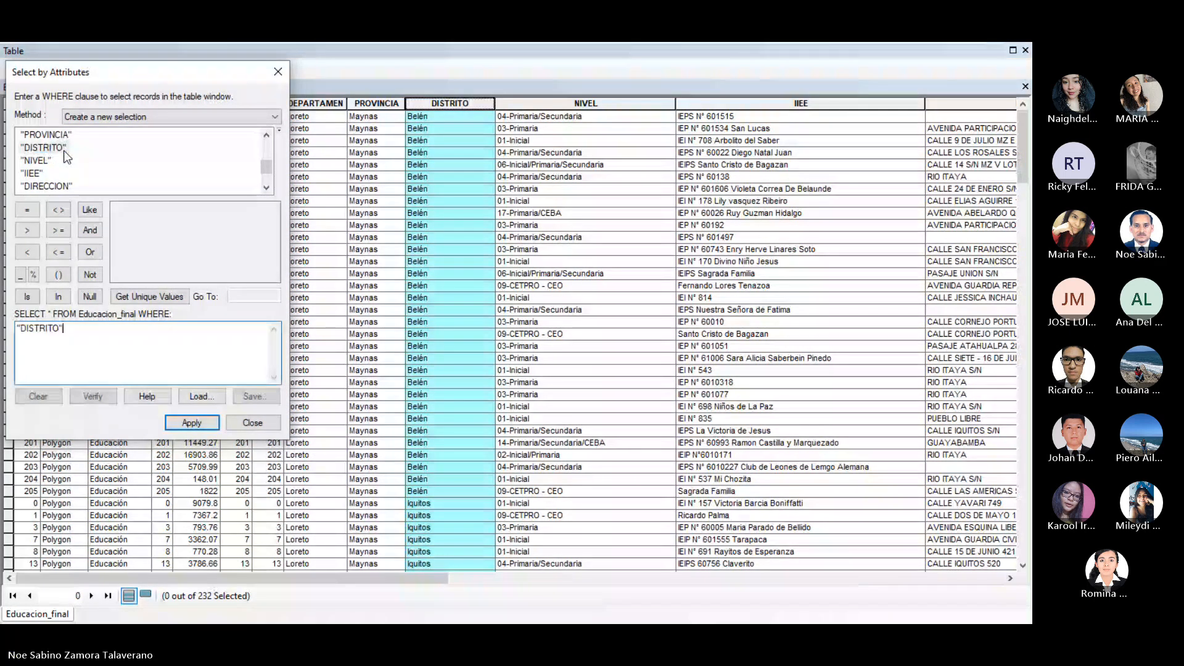
{"action": "left_click", "coordinate": [27, 210]}
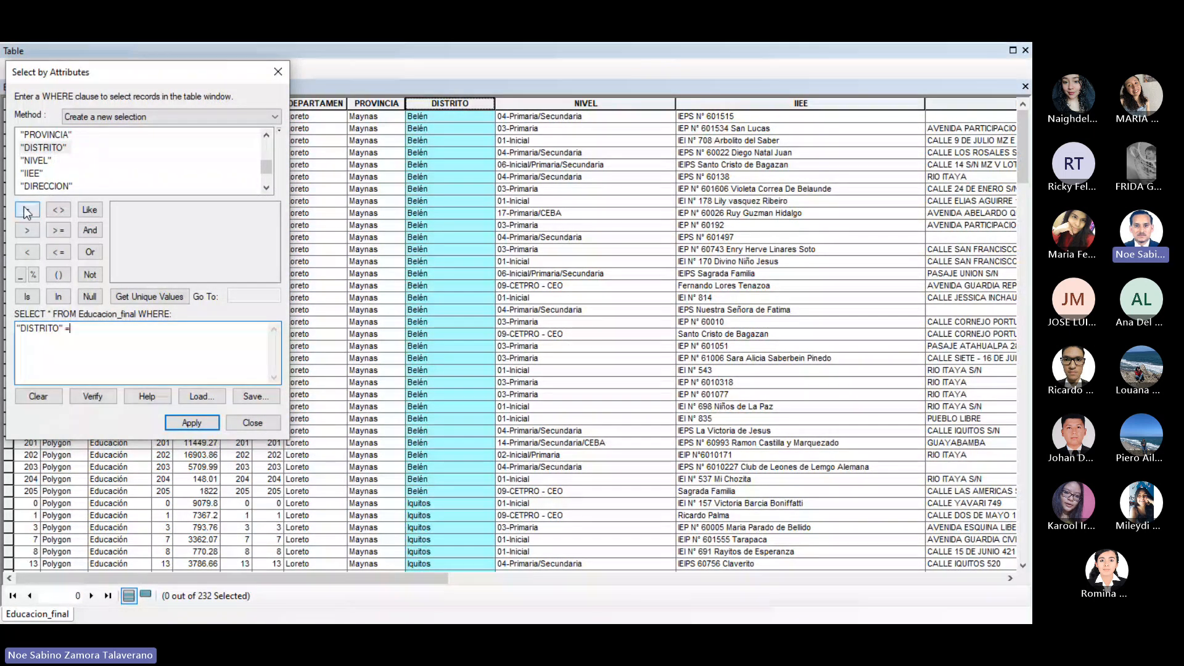
{"action": "left_click", "coordinate": [172, 295]}
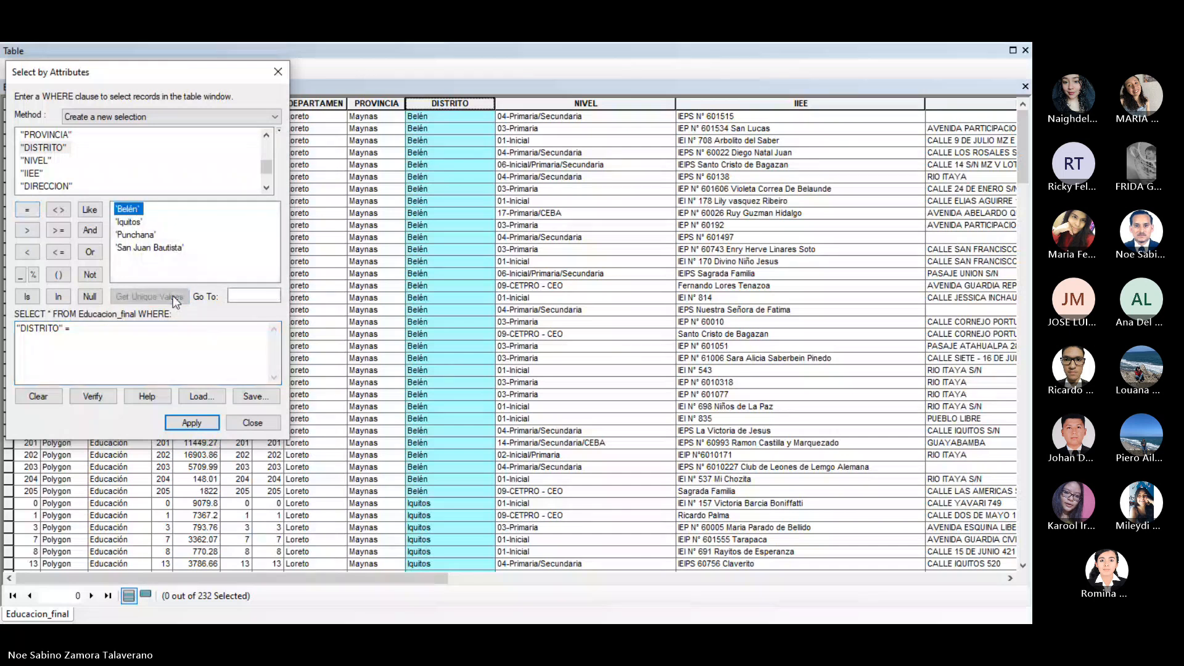
{"action": "double_click", "coordinate": [124, 222]}
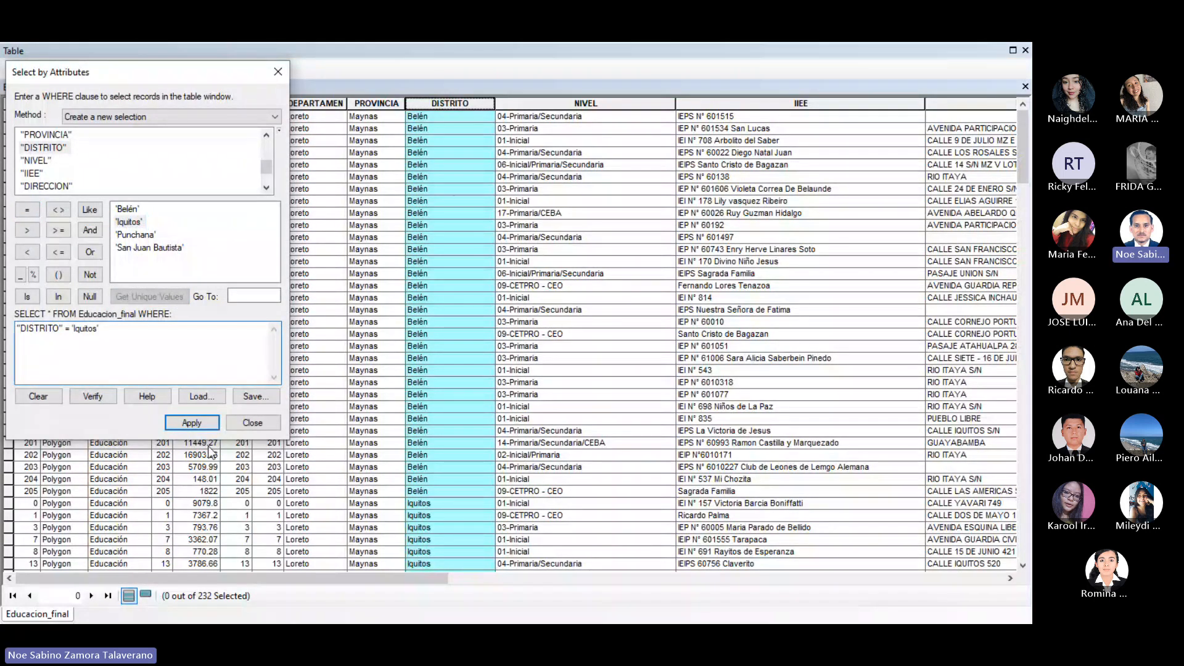
{"action": "left_click", "coordinate": [192, 423]}
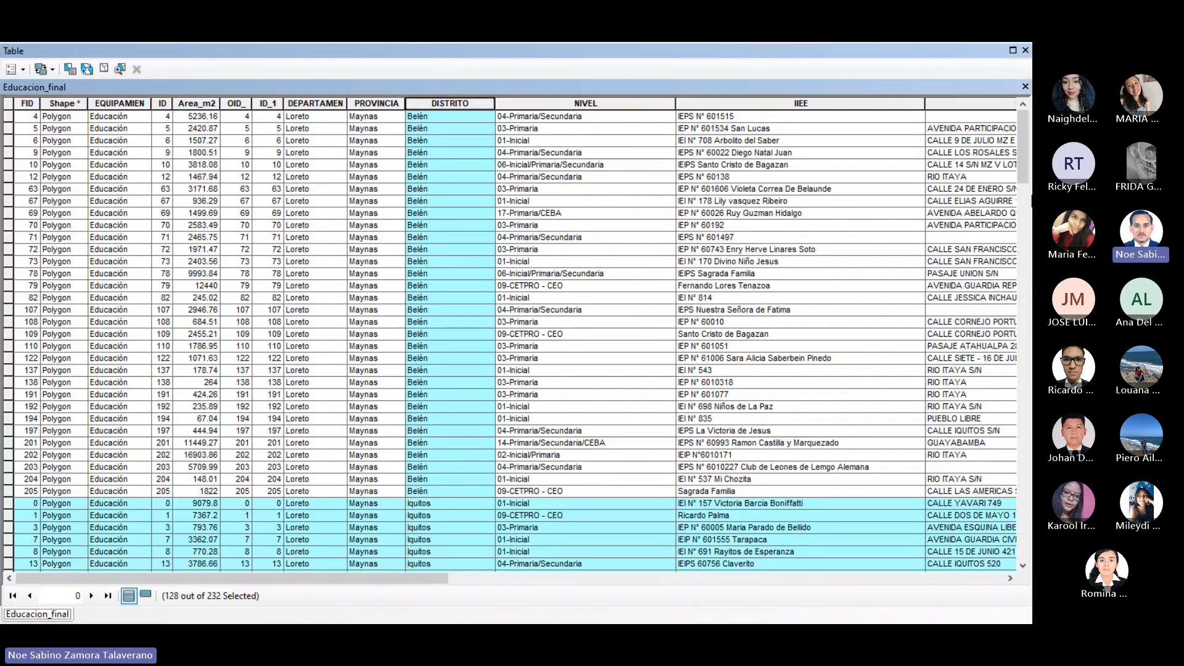
{"action": "left_click_drag", "start_coordinate": [1028, 136], "coordinate": [1029, 419]}
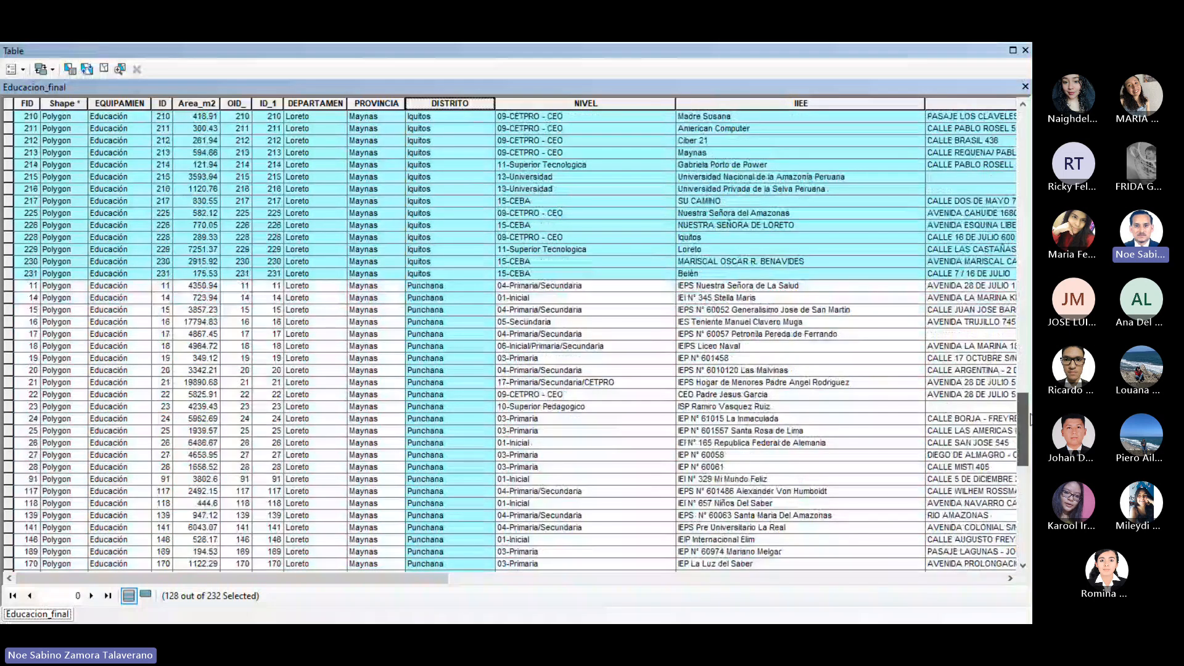
{"action": "left_click", "coordinate": [1026, 50]}
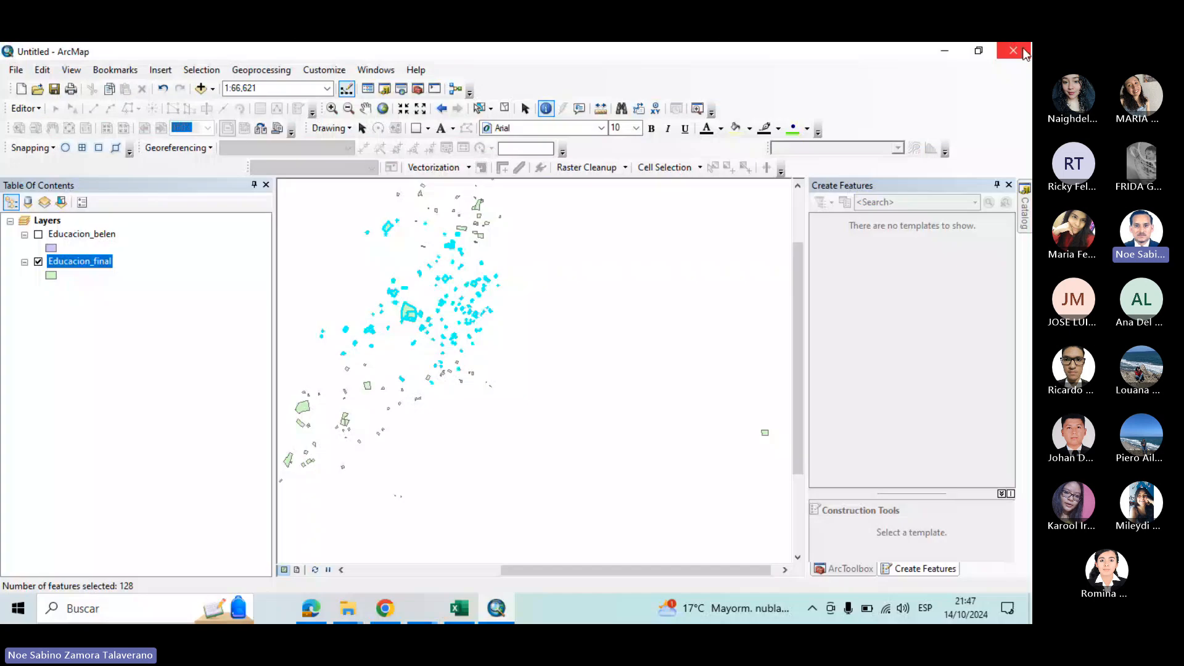
Export the selected Educacion_final features to the TABLA folder as shapefile Educacion_Iquitos.shp and add it to the map as a layer
{"action": "right_click", "coordinate": [99, 267]}
{"action": "mouse_move", "coordinate": [195, 523]}
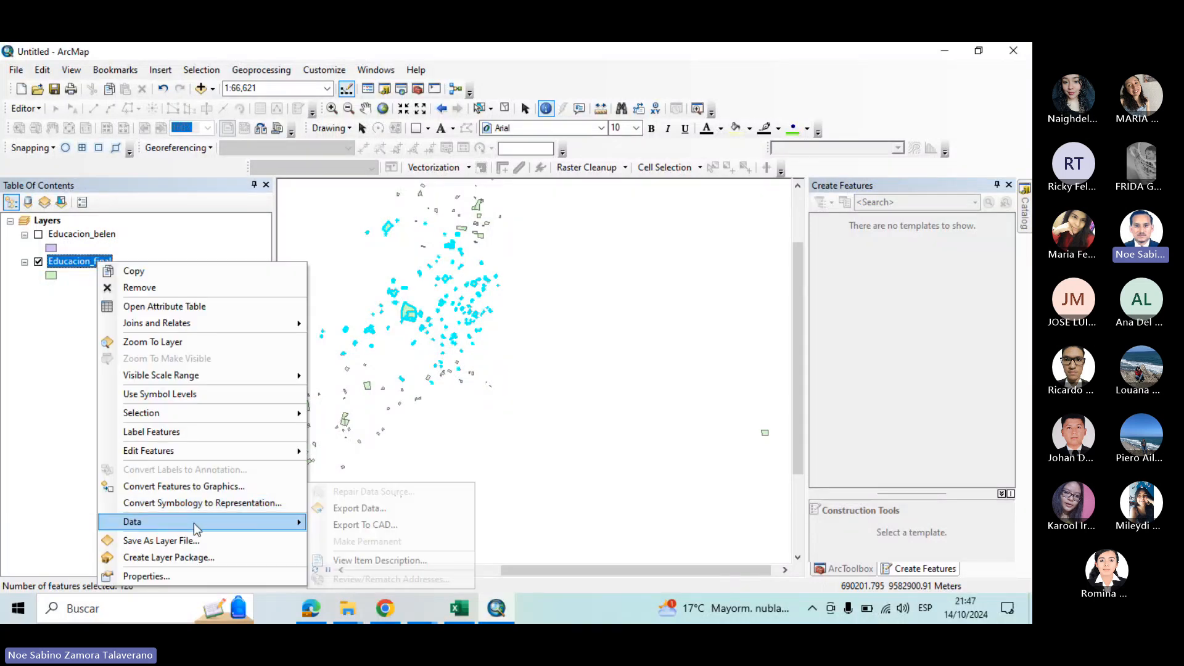
{"action": "left_click", "coordinate": [384, 512]}
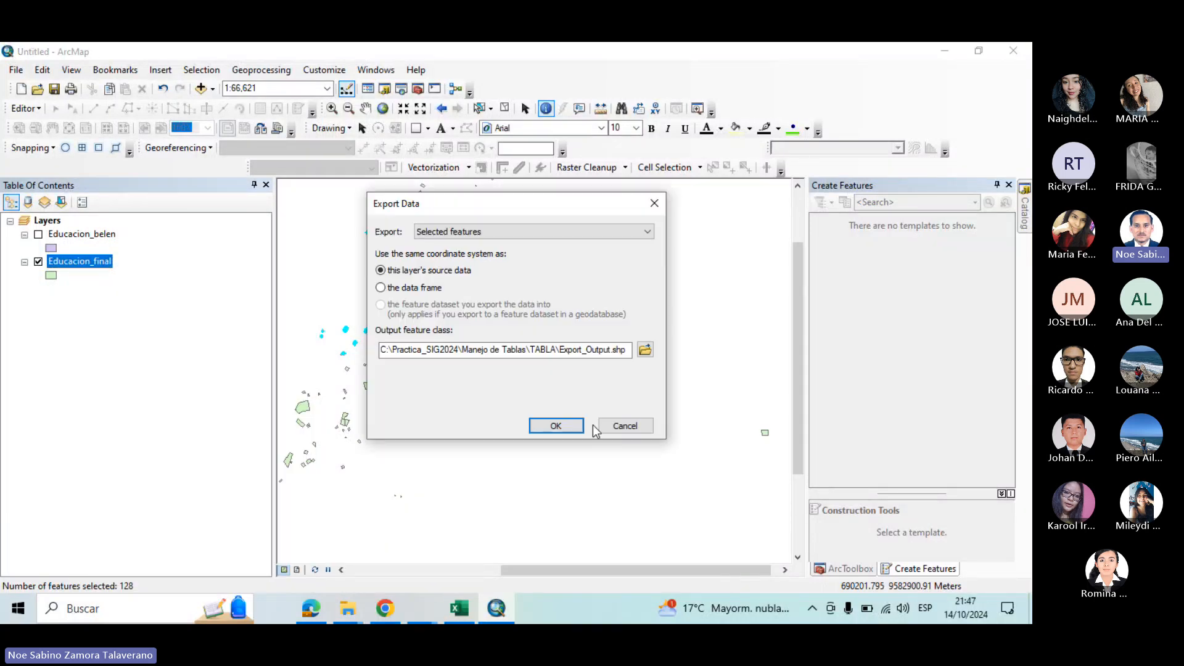
{"action": "left_click", "coordinate": [645, 350]}
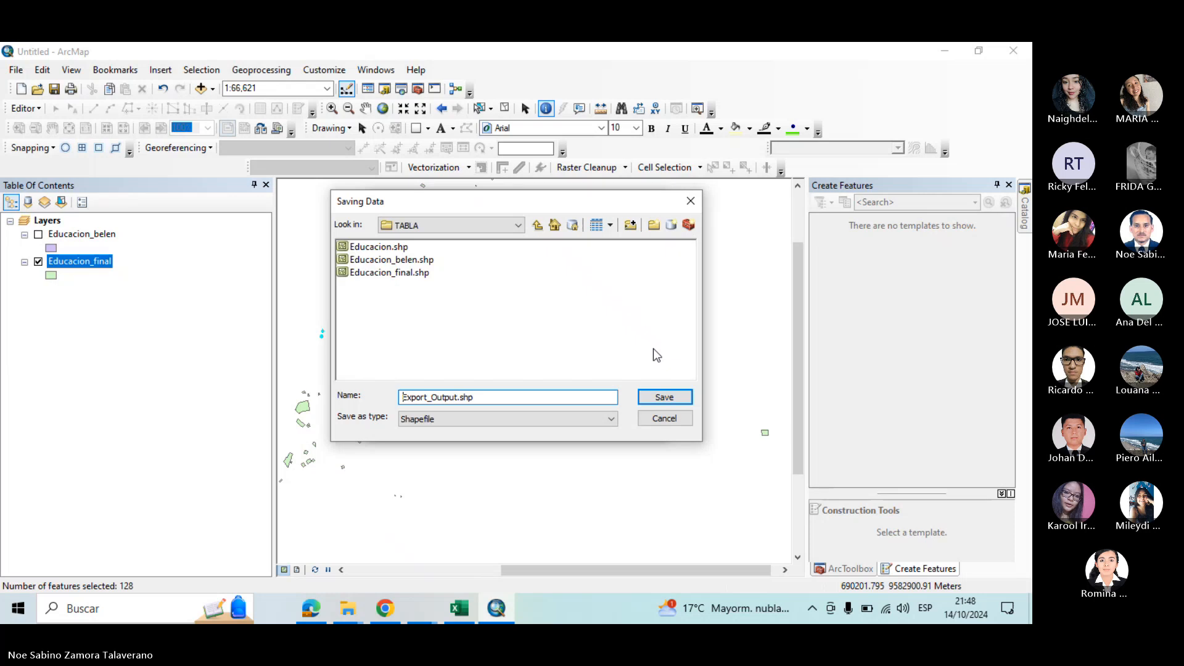
{"action": "left_click", "coordinate": [392, 259]}
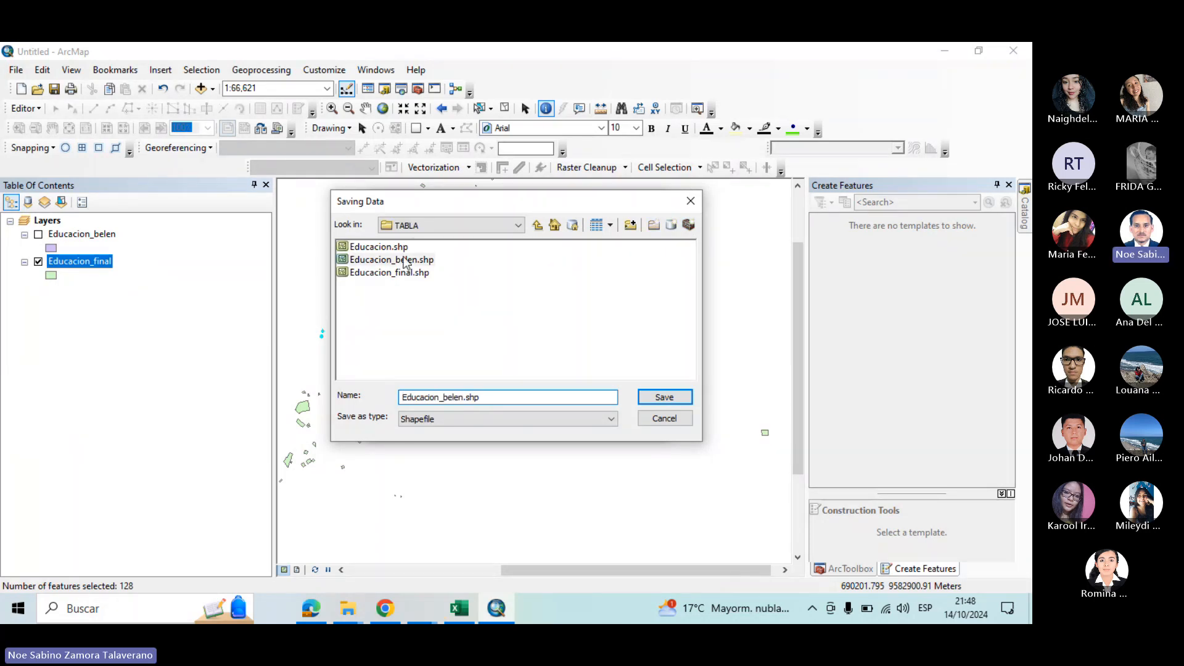
{"action": "left_click", "coordinate": [446, 397]}
{"action": "type", "text": "Iquitos"}
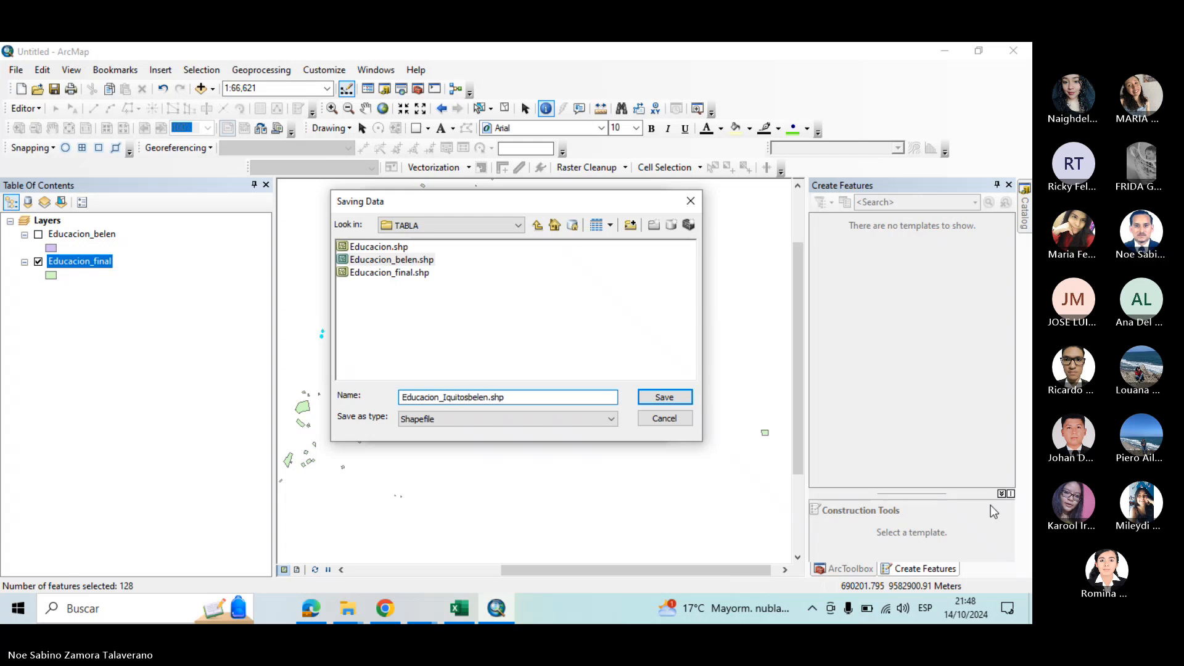
{"action": "key", "text": "Delete"}
{"action": "key", "text": "Delete"}
{"action": "key", "text": "Delete"}
{"action": "key", "text": "Delete"}
{"action": "left_click", "coordinate": [687, 396]}
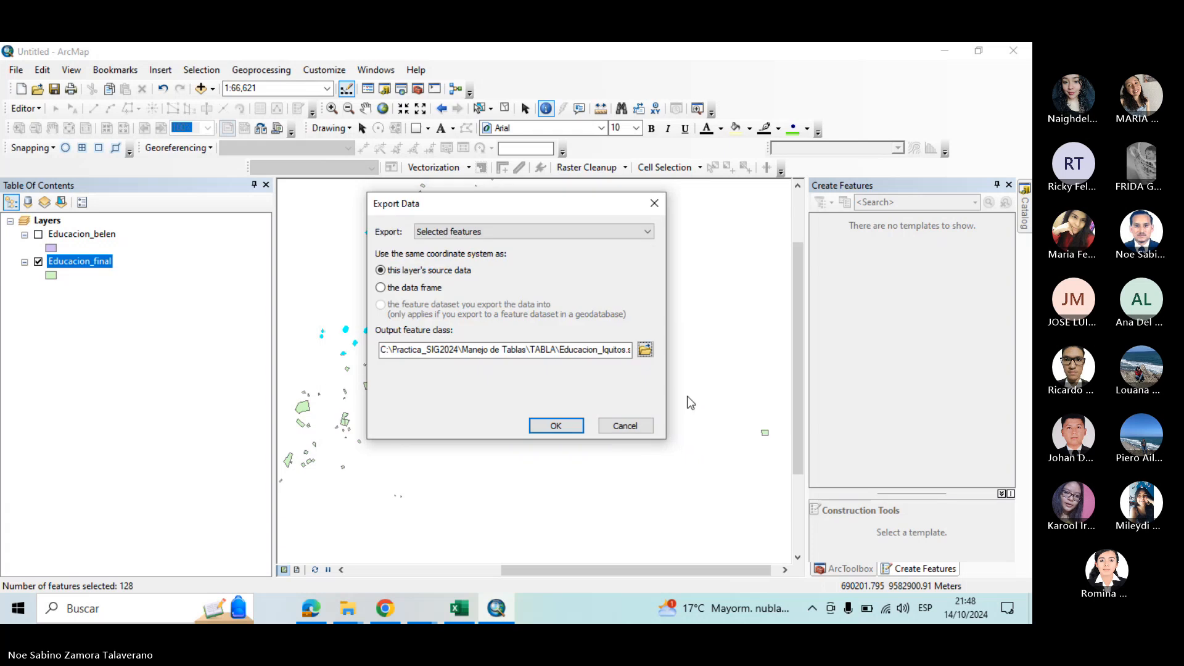
{"action": "left_click", "coordinate": [555, 426]}
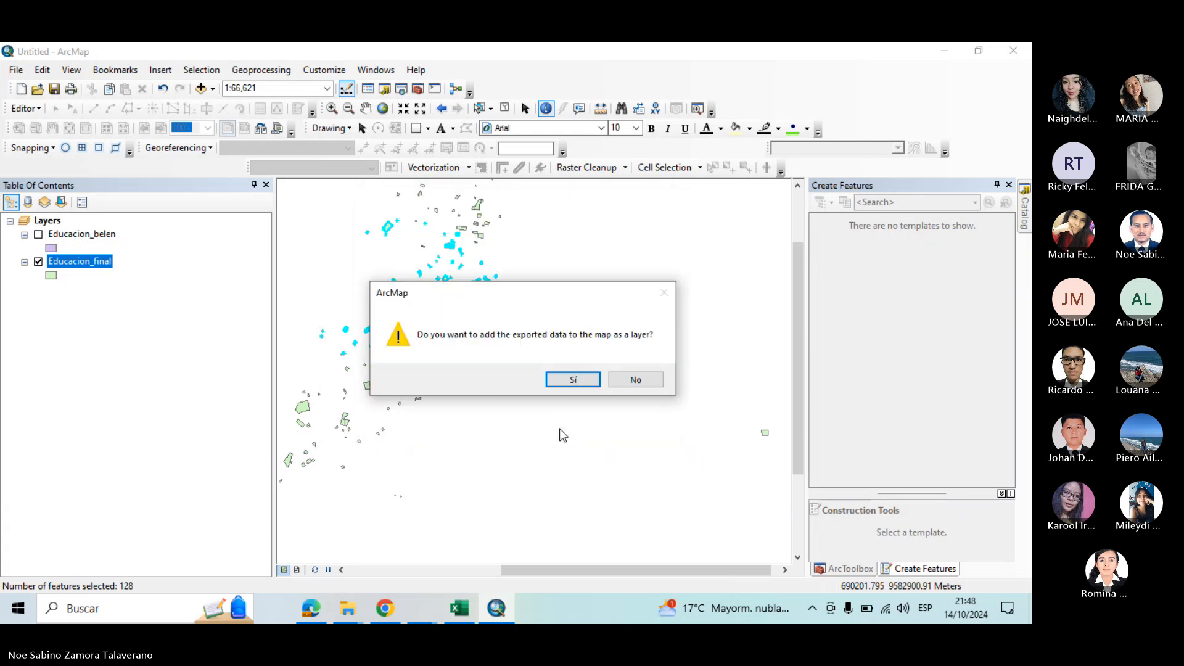
{"action": "left_click", "coordinate": [566, 379]}
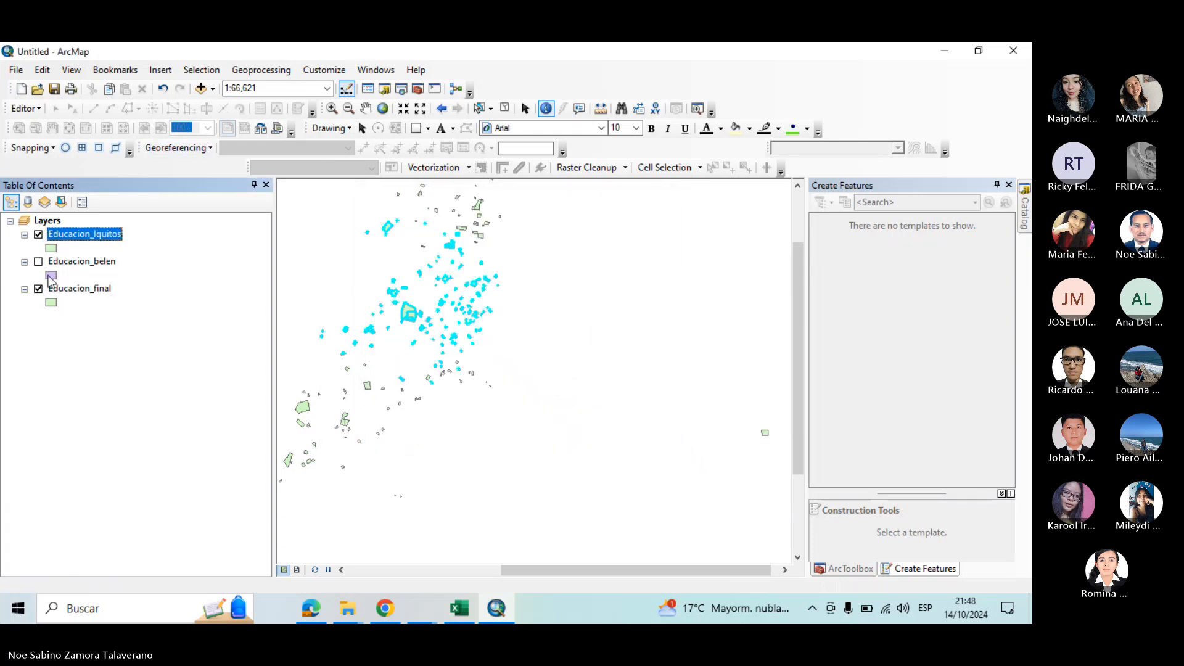
Clear the record selection in the Educacion_final attribute table and close the table
{"action": "right_click", "coordinate": [90, 288]}
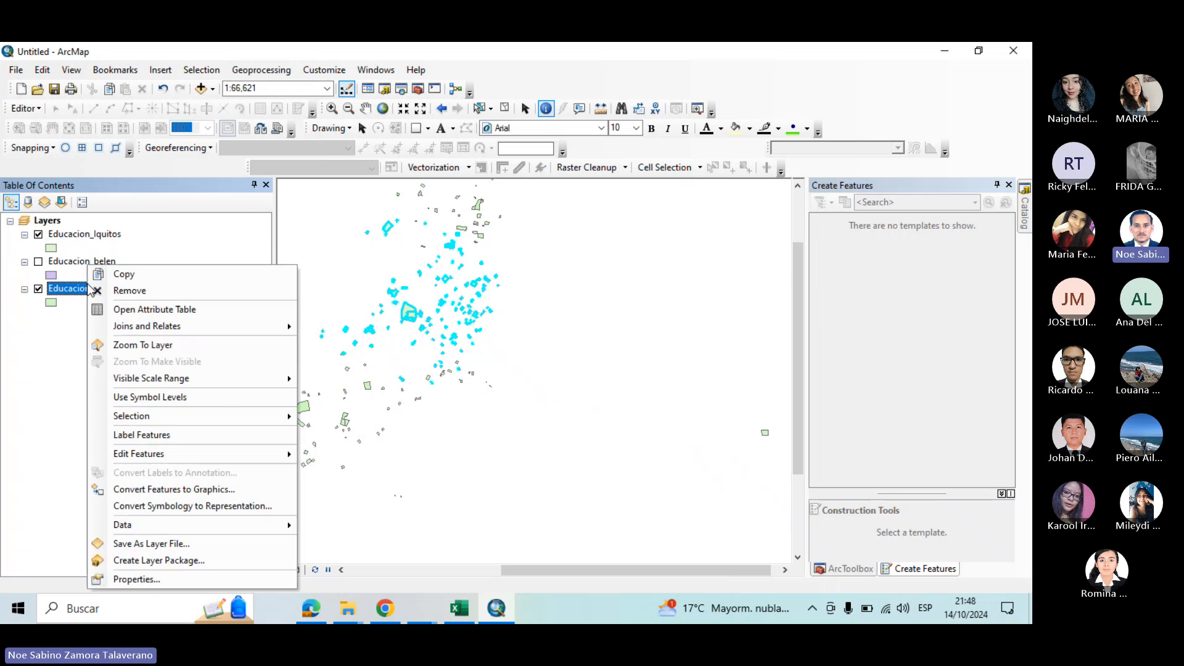
{"action": "left_click", "coordinate": [158, 310]}
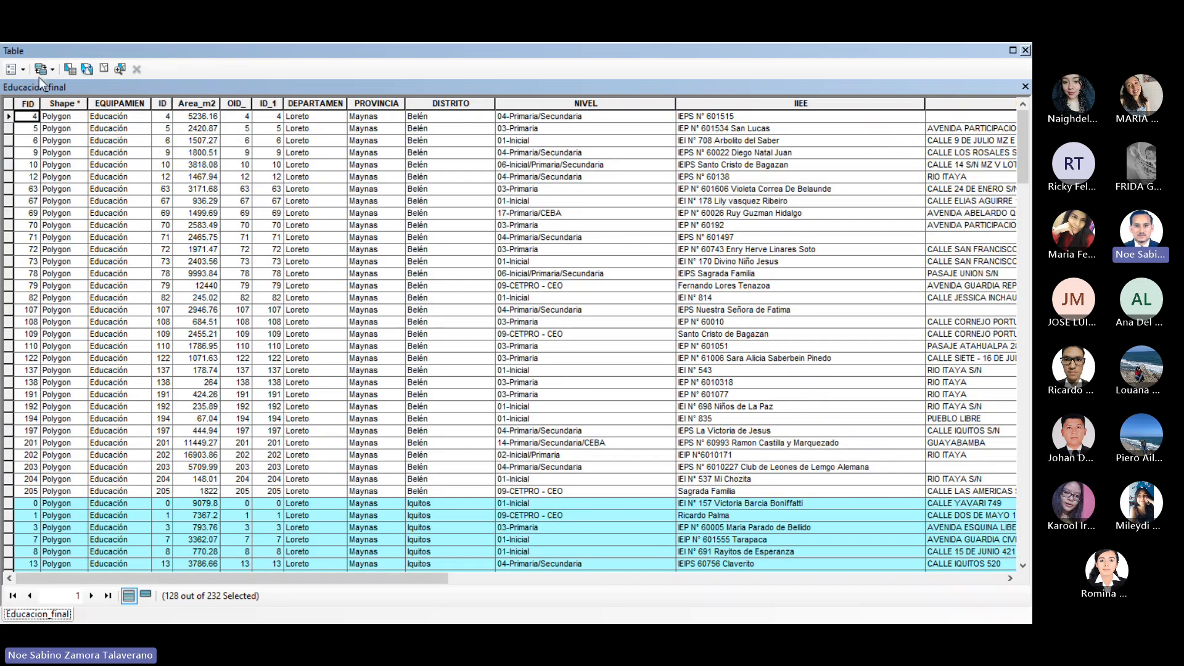
{"action": "left_click", "coordinate": [23, 68]}
{"action": "left_click", "coordinate": [59, 122]}
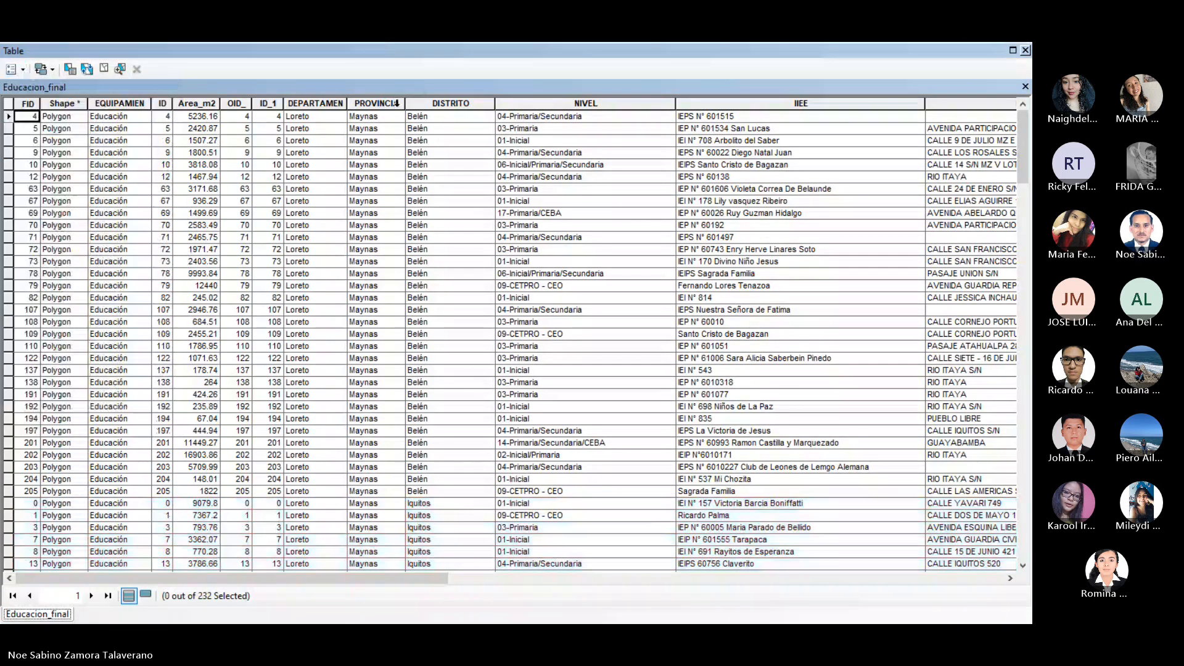
{"action": "left_click", "coordinate": [1025, 50]}
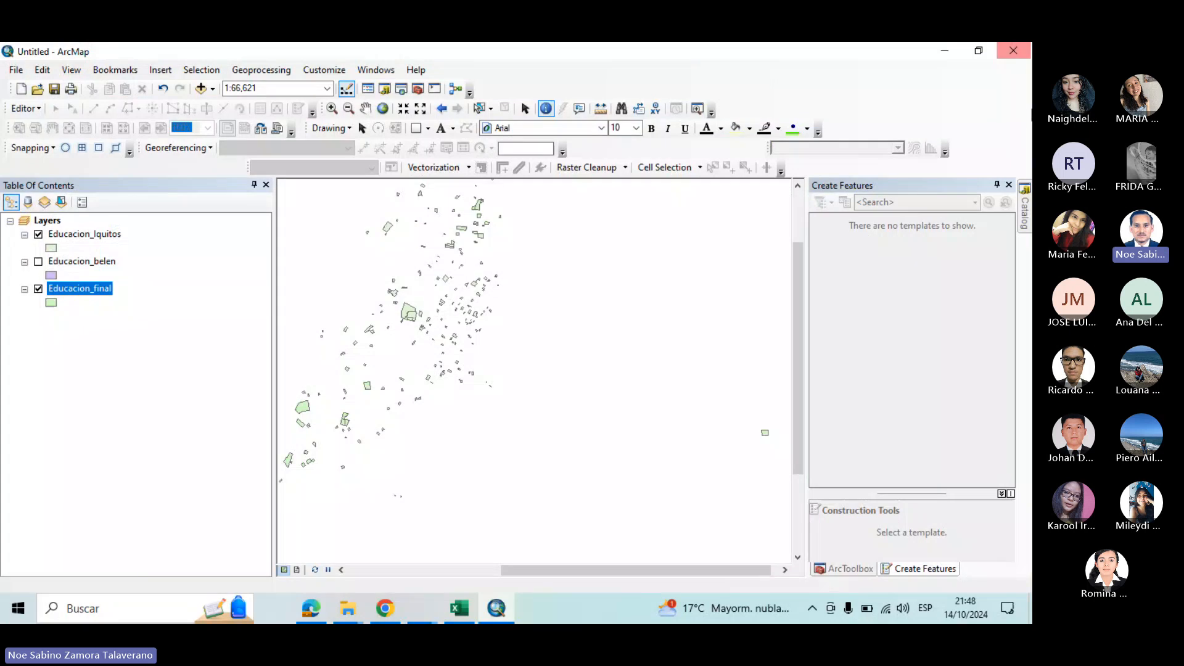
Zoom to the Educacion_Iquitos layer and review its attribute table from the first to the last record
{"action": "right_click", "coordinate": [104, 234]}
{"action": "left_click", "coordinate": [158, 308]}
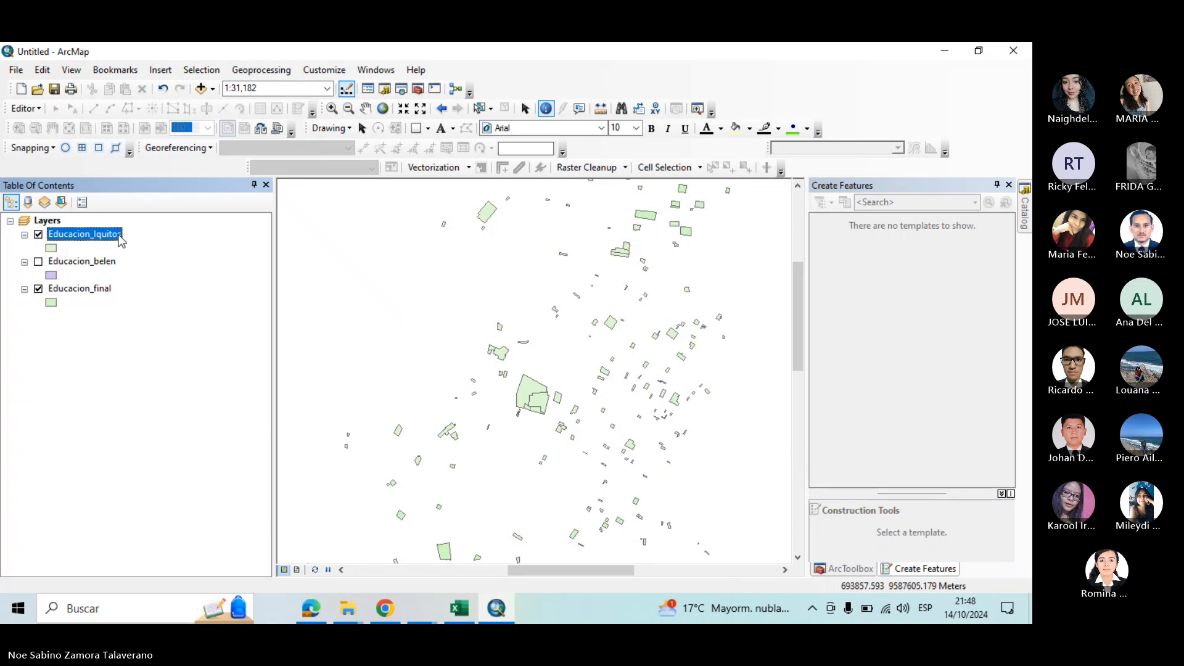
{"action": "key", "text": "ctrl+t"}
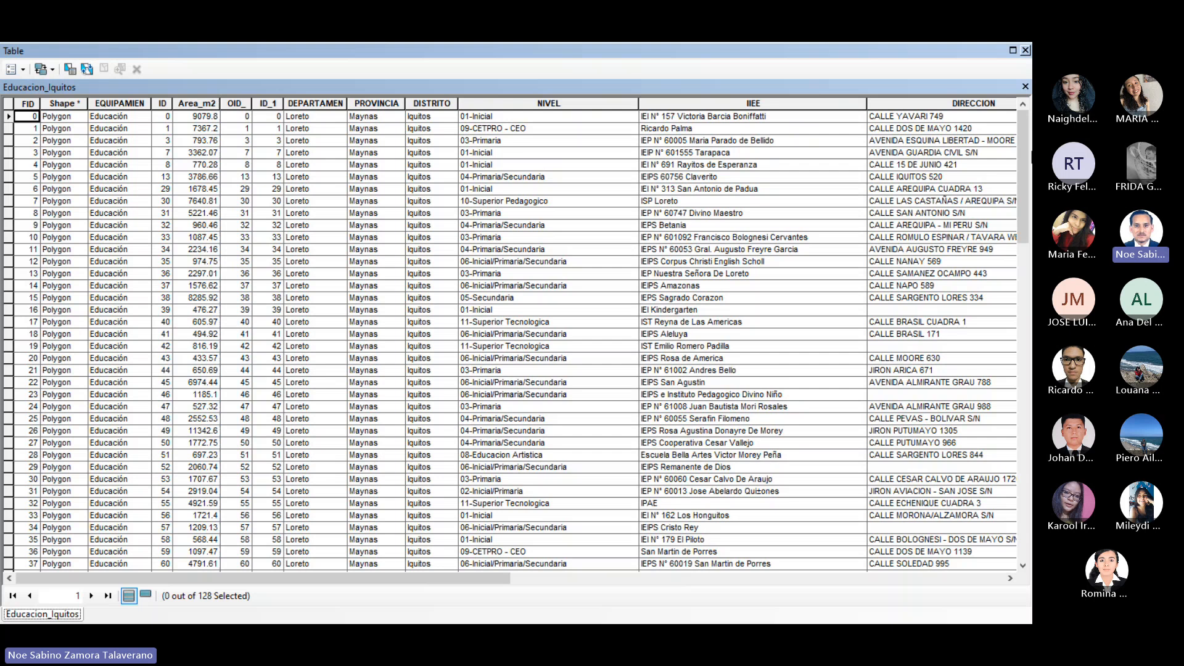
{"action": "left_click_drag", "start_coordinate": [1022, 140], "coordinate": [1006, 500]}
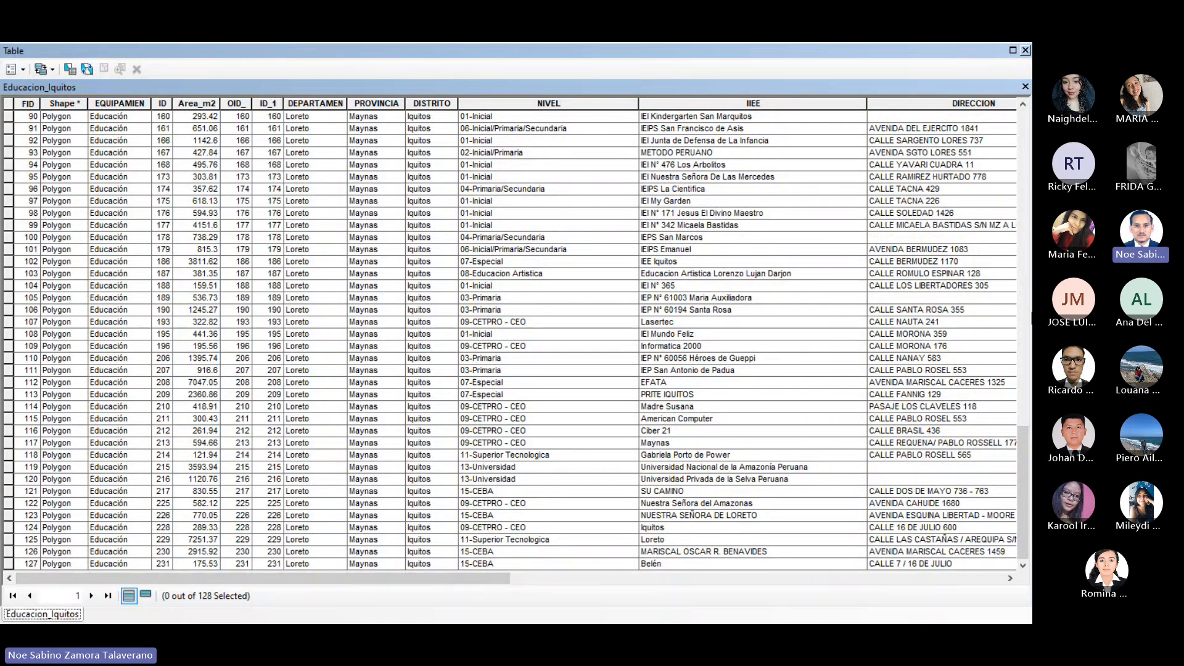
{"action": "left_click_drag", "start_coordinate": [1023, 450], "coordinate": [1023, 134]}
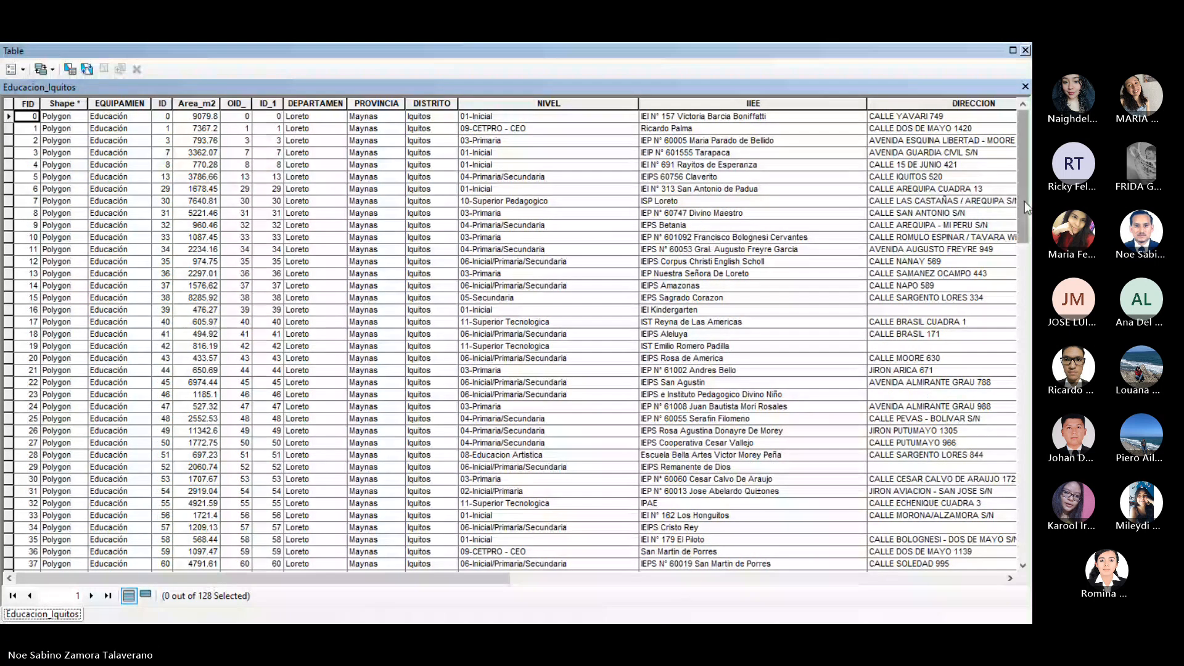
{"action": "left_click_drag", "start_coordinate": [1024, 201], "coordinate": [989, 531]}
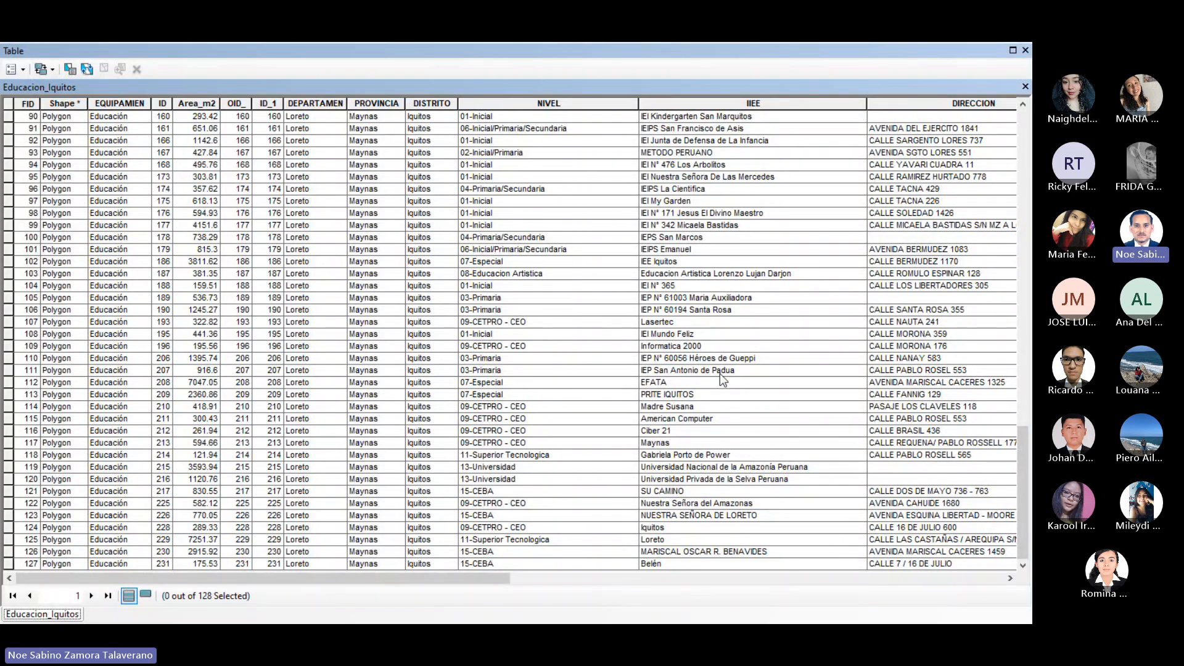
{"action": "left_click", "coordinate": [1025, 49]}
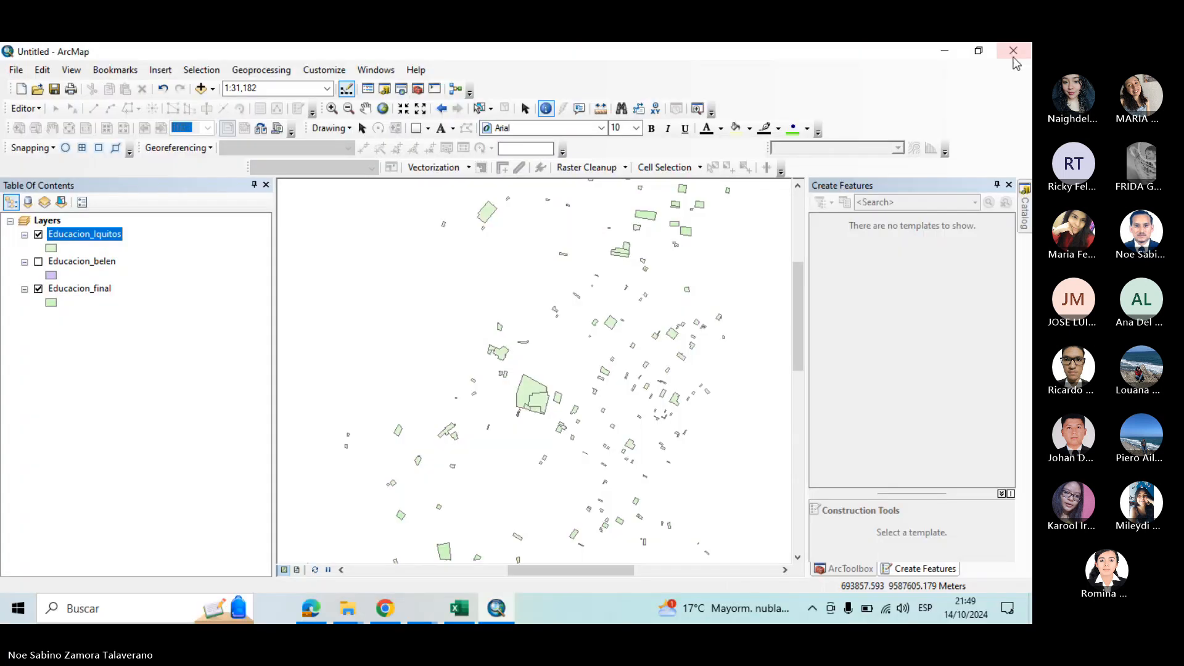
Hide the Educacion_Iquitos layer and open the Educacion_final attribute table with the DISTRITO field highlighted
{"action": "left_click", "coordinate": [38, 234]}
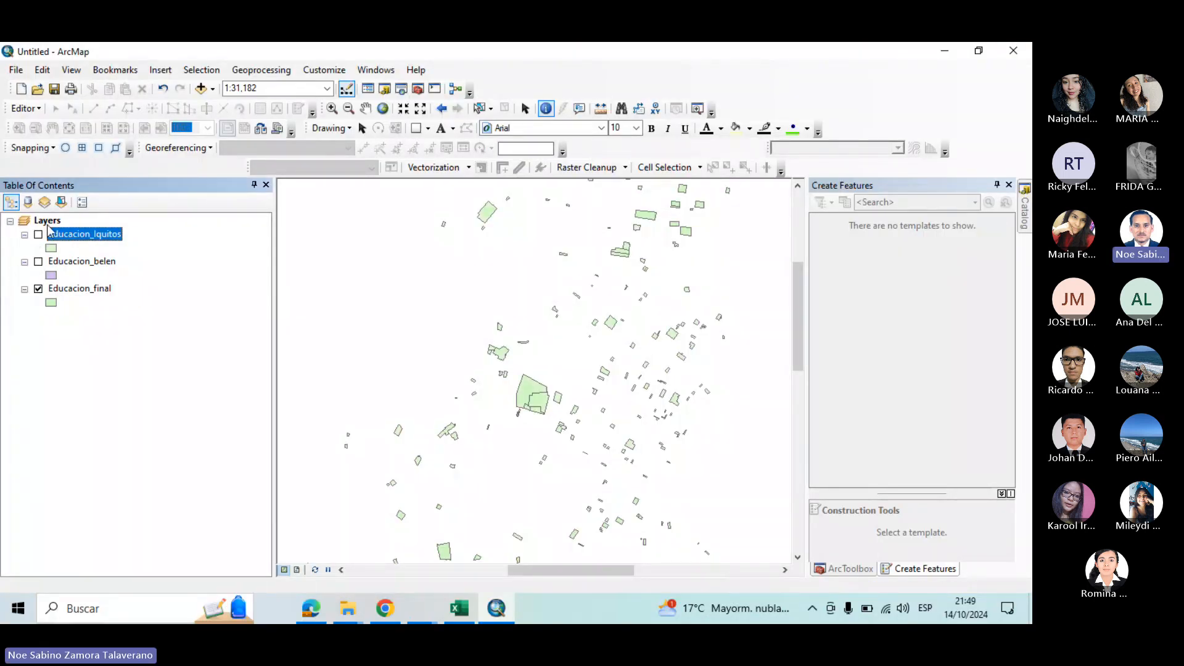
{"action": "right_click", "coordinate": [88, 287]}
{"action": "left_click", "coordinate": [200, 311]}
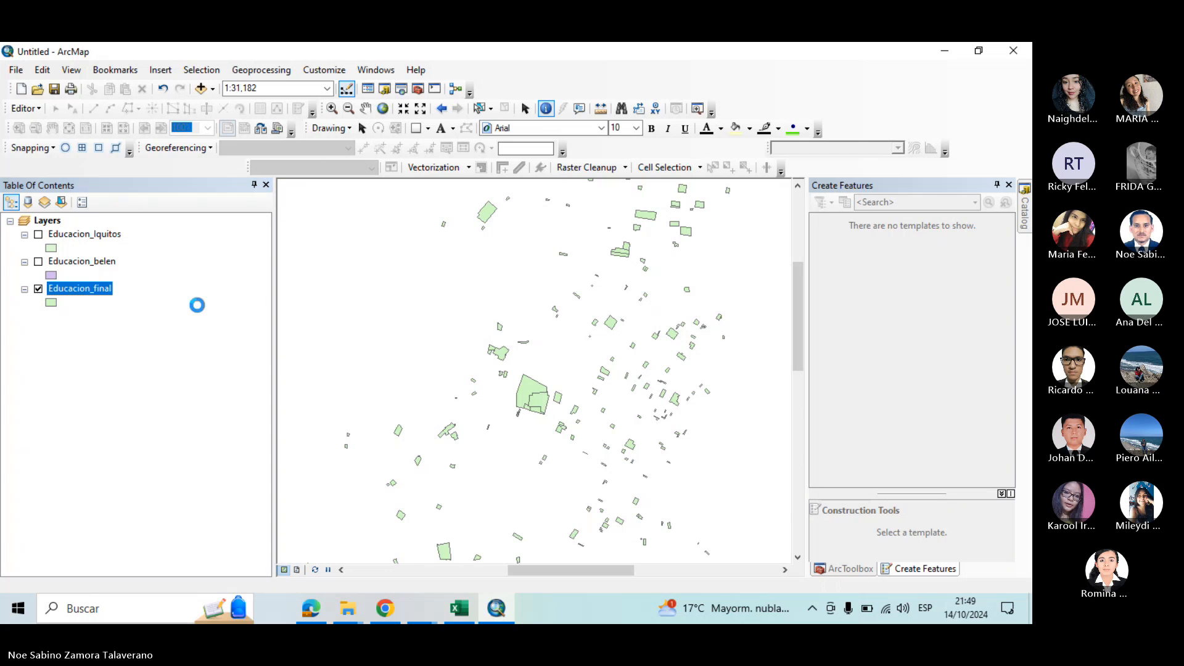
{"action": "left_click", "coordinate": [445, 104]}
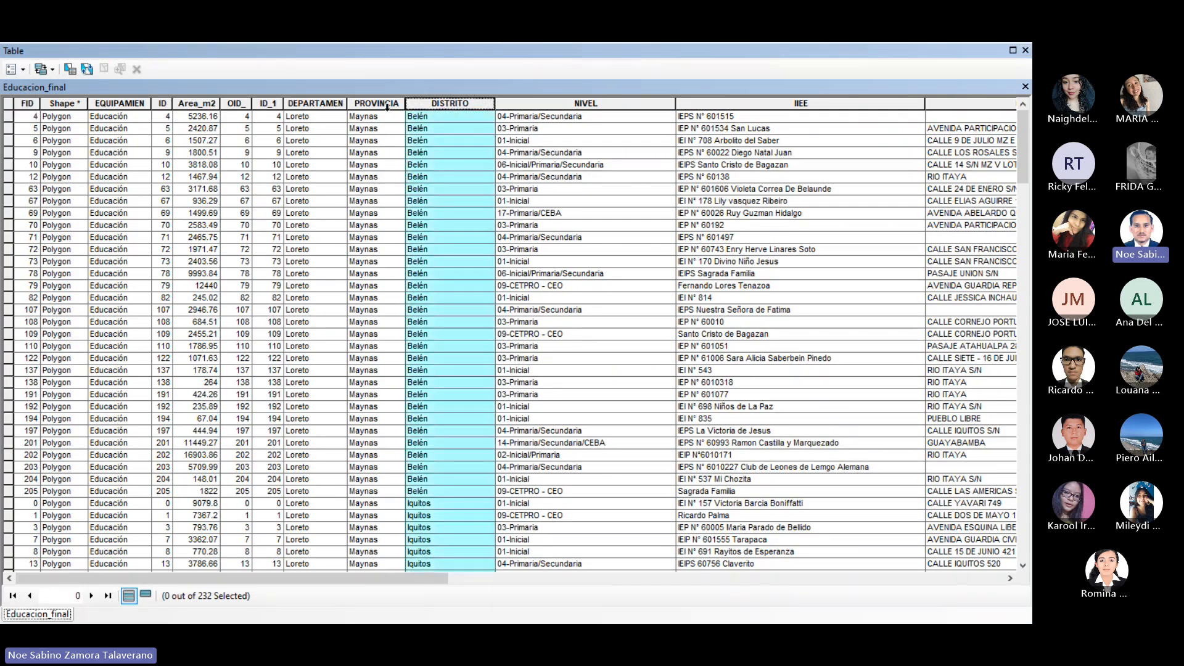
Select the Educacion_final records by attributes with the query "DISTRITO" = 'Punchana', review the selected rows and close the table
{"action": "left_click", "coordinate": [14, 69]}
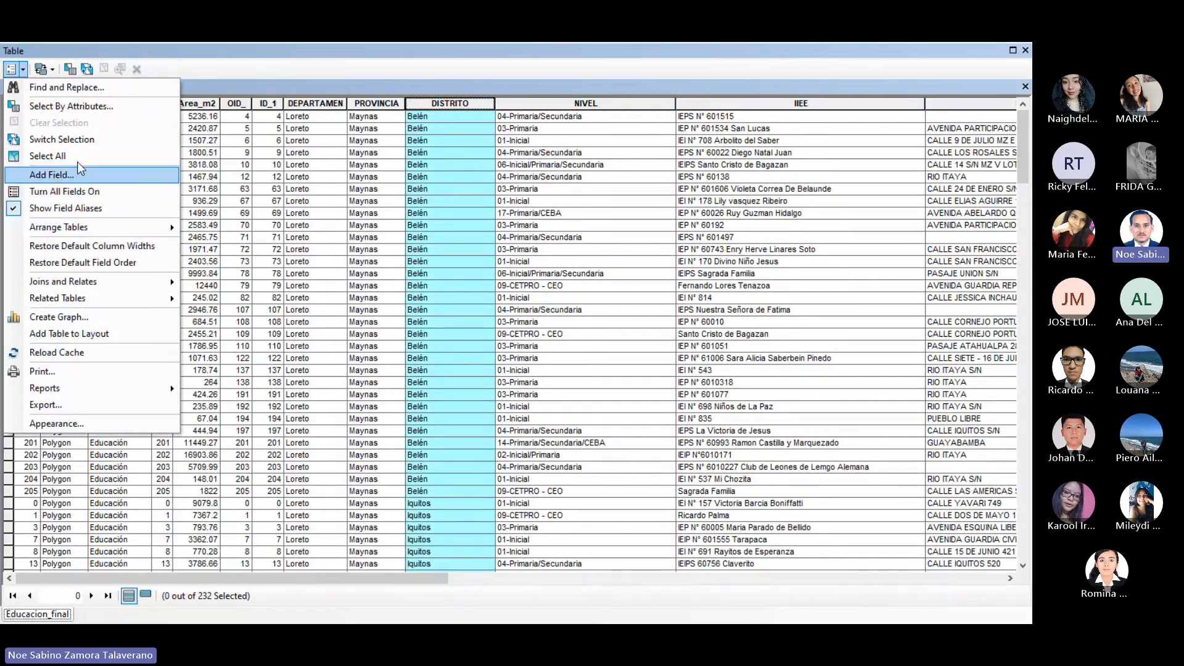
{"action": "left_click", "coordinate": [86, 105]}
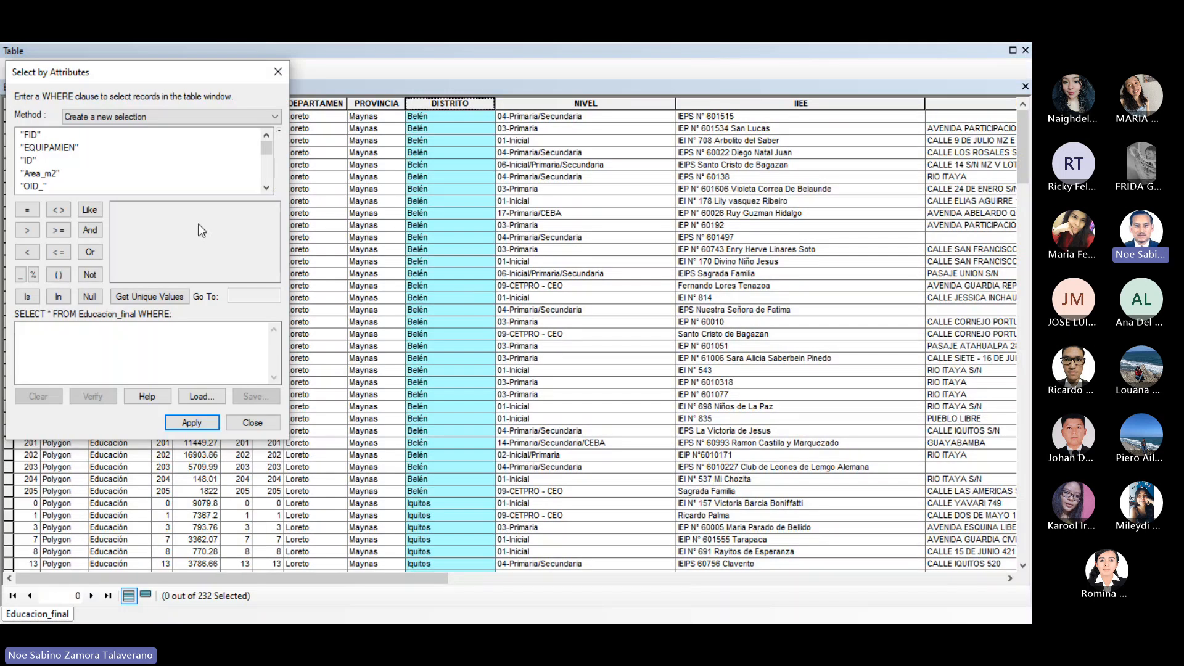
{"action": "left_click_drag", "start_coordinate": [267, 151], "coordinate": [269, 169]}
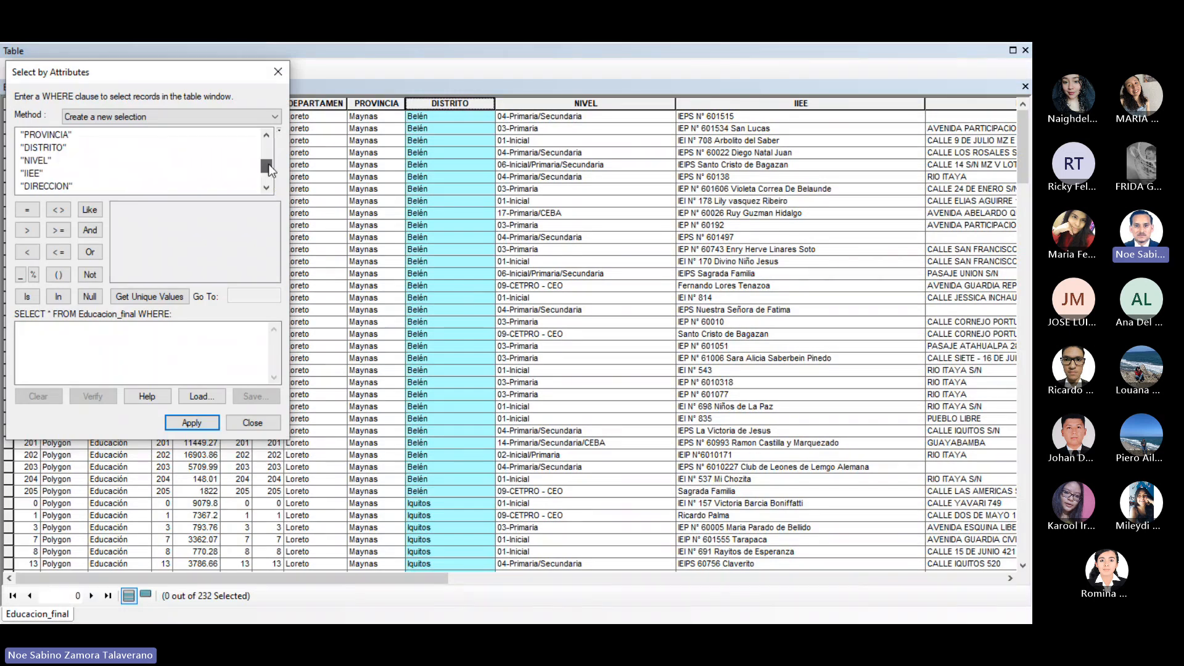
{"action": "double_click", "coordinate": [43, 147]}
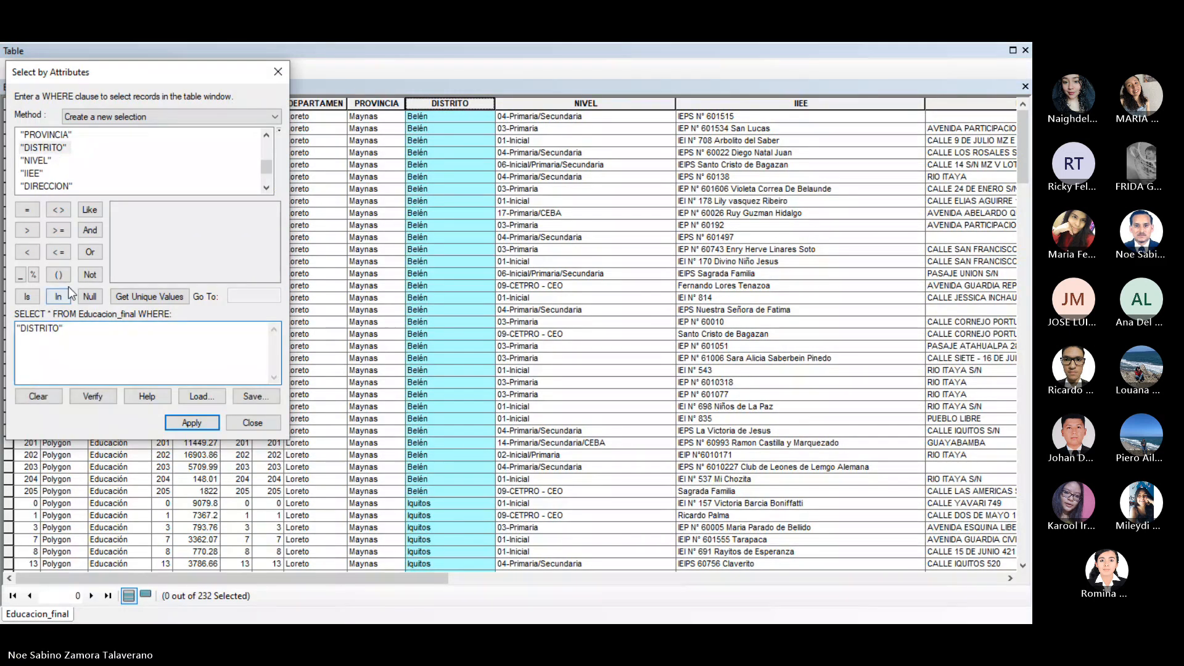
{"action": "double_click", "coordinate": [26, 211]}
{"action": "left_click", "coordinate": [150, 296]}
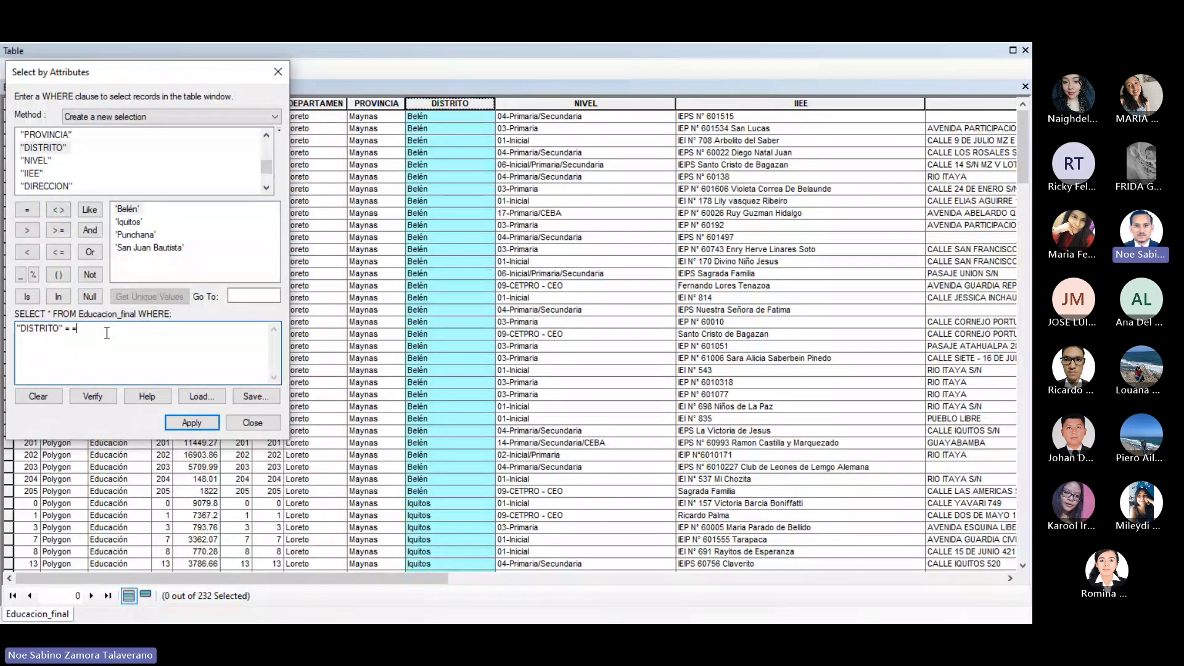
{"action": "key", "text": "BackSpace"}
{"action": "key", "text": "BackSpace"}
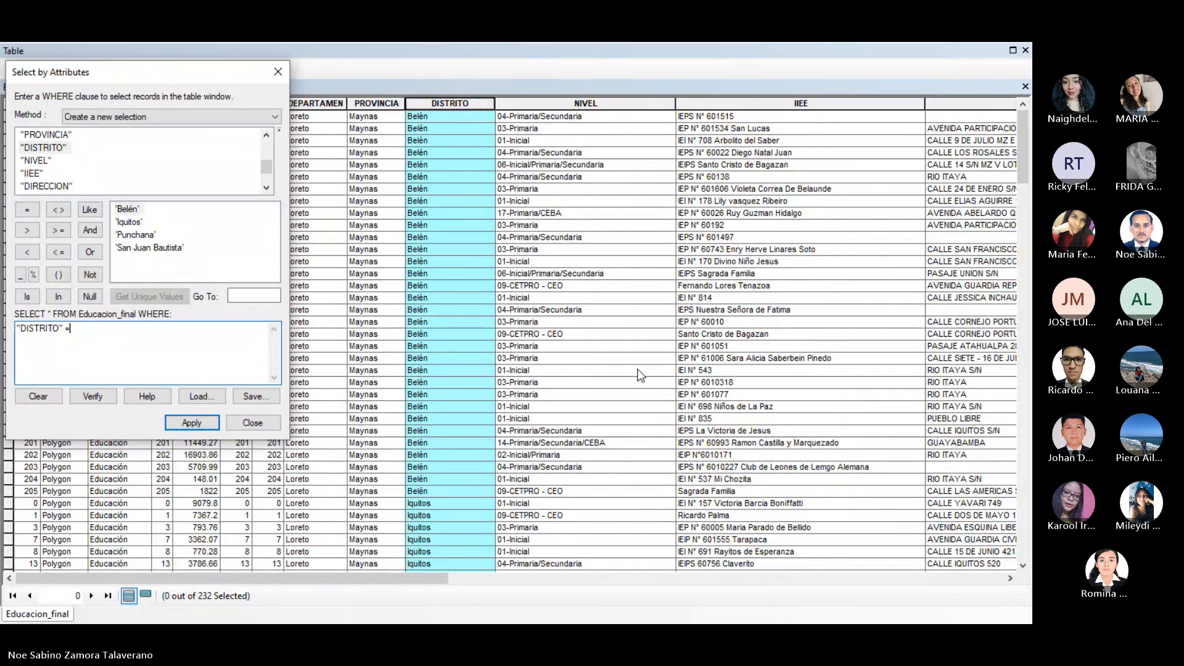
{"action": "double_click", "coordinate": [135, 234]}
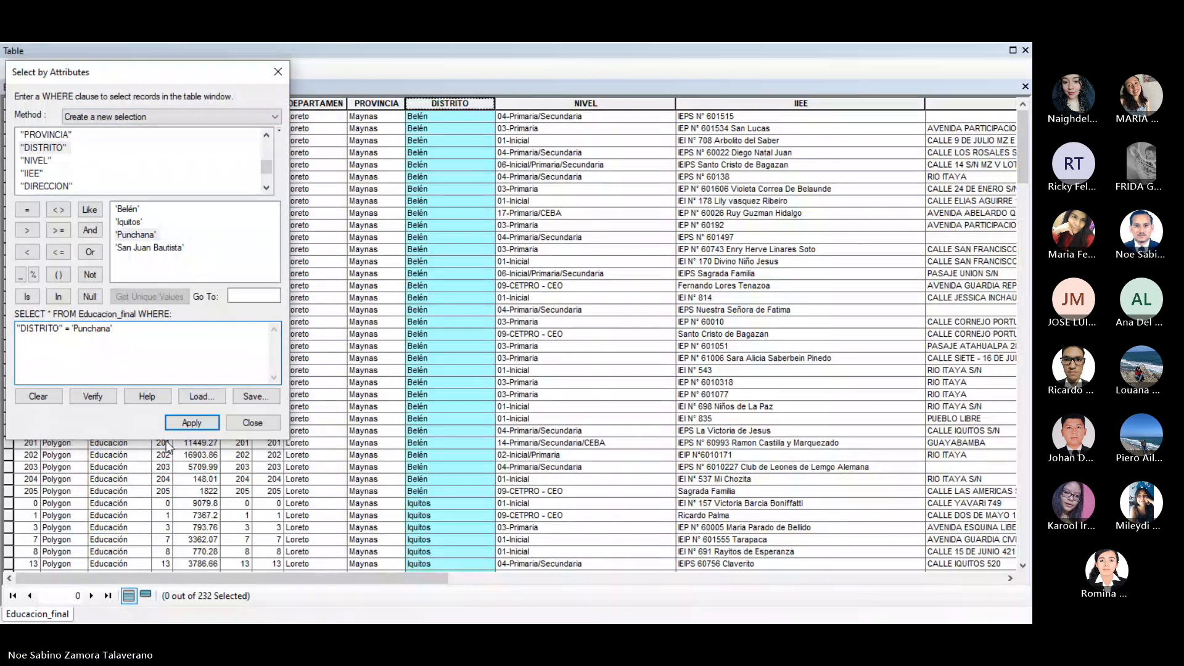
{"action": "left_click", "coordinate": [194, 423]}
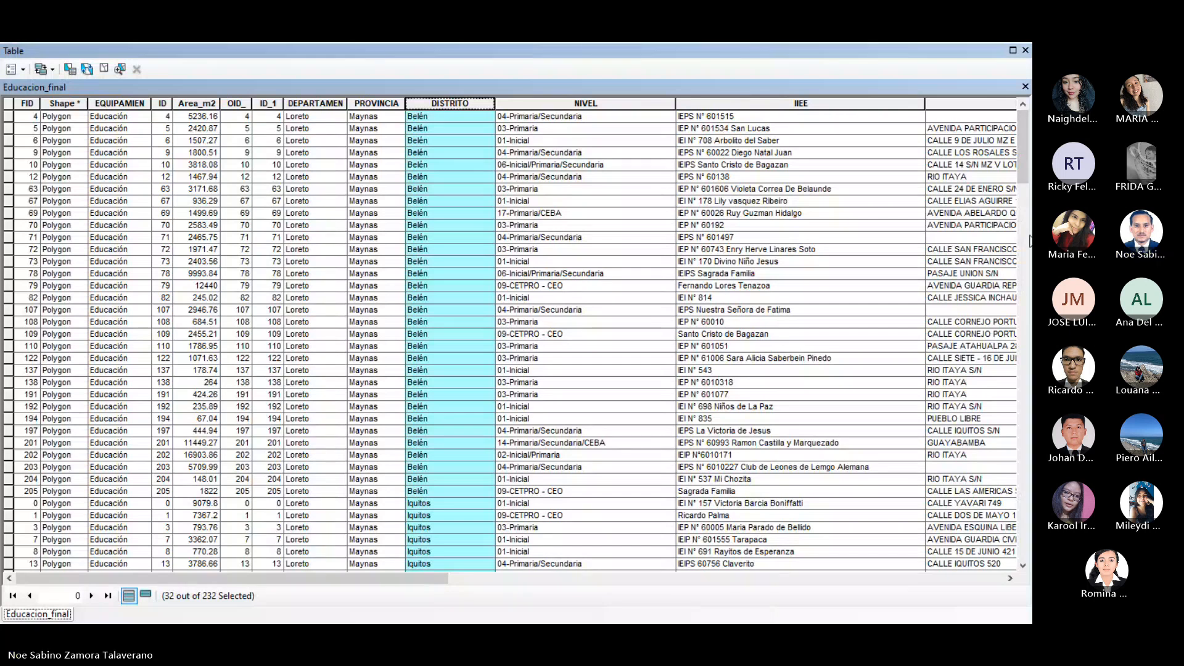
{"action": "left_click_drag", "start_coordinate": [1023, 162], "coordinate": [1031, 472]}
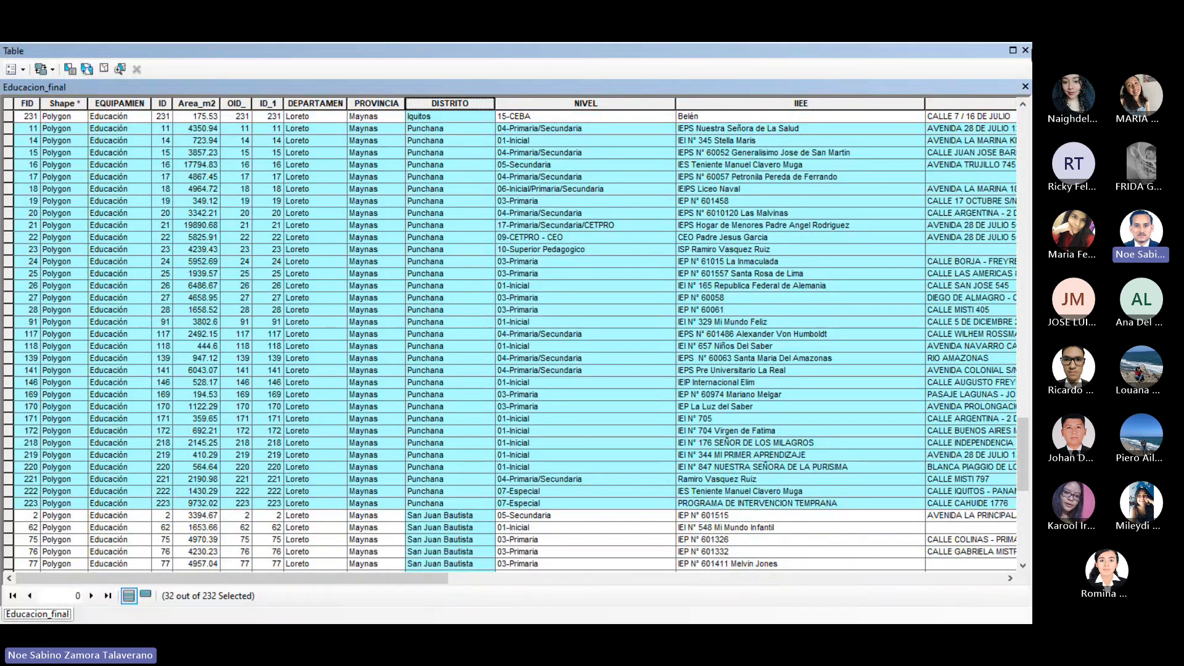
{"action": "left_click", "coordinate": [1024, 50]}
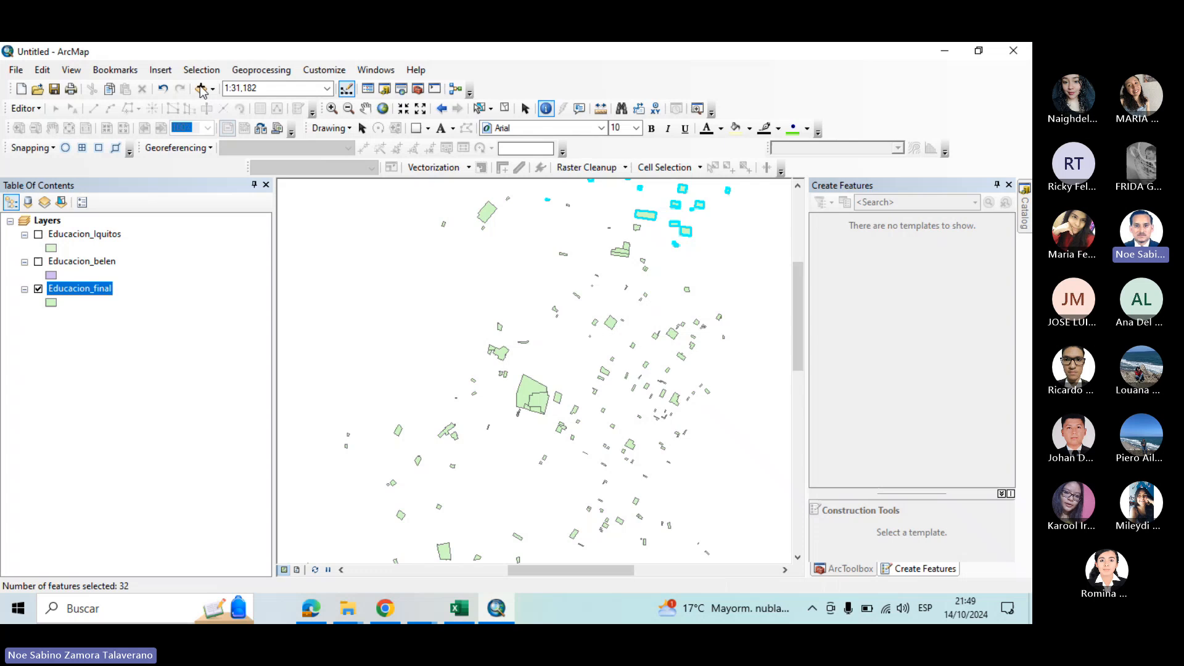
Export the selected Educacion_final features to the TABLA folder as shapefile Educacion_Punchana.shp and add it to the map as a layer
{"action": "right_click", "coordinate": [99, 299]}
{"action": "mouse_move", "coordinate": [290, 524]}
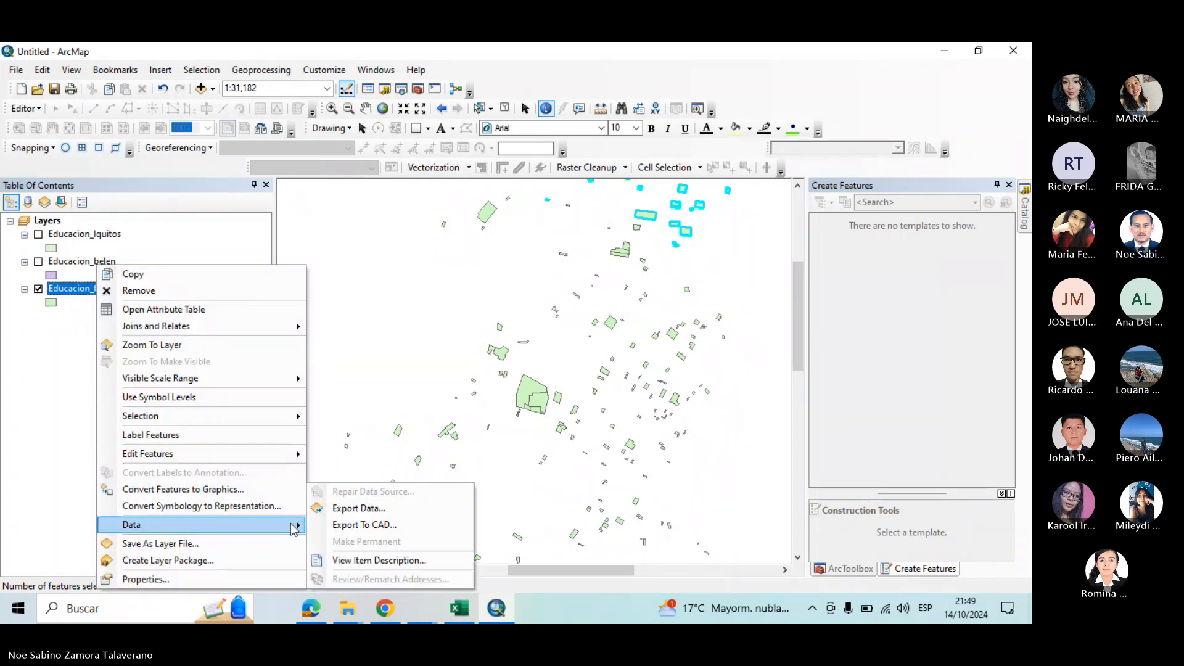
{"action": "left_click", "coordinate": [433, 510]}
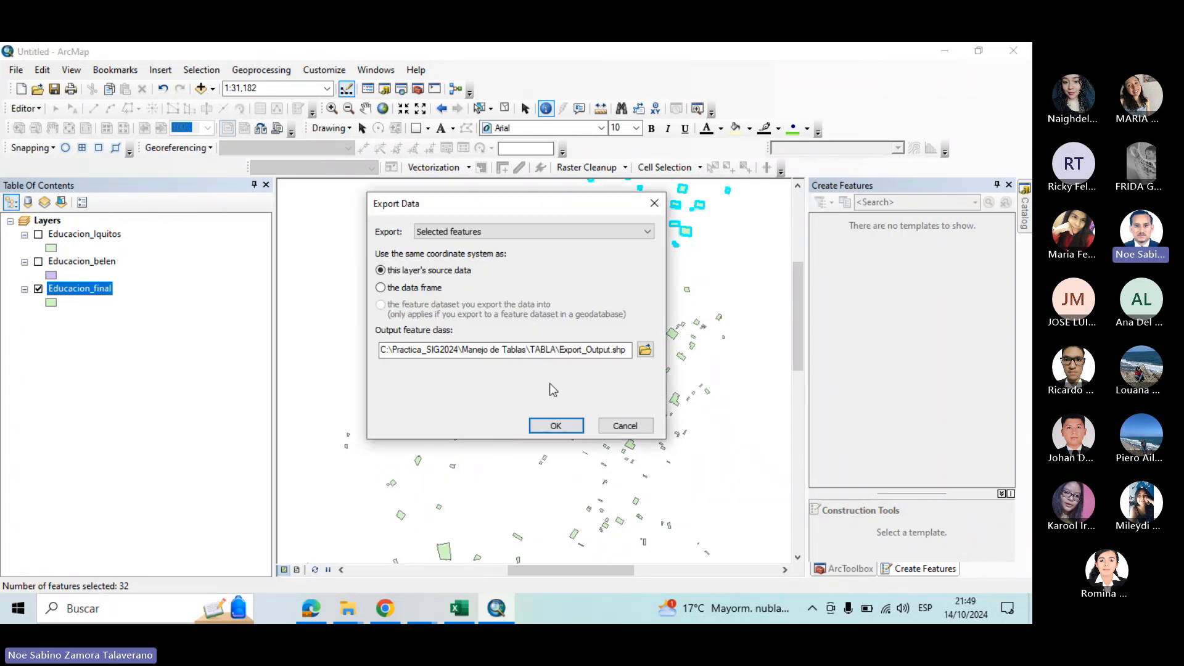
{"action": "left_click", "coordinate": [645, 350]}
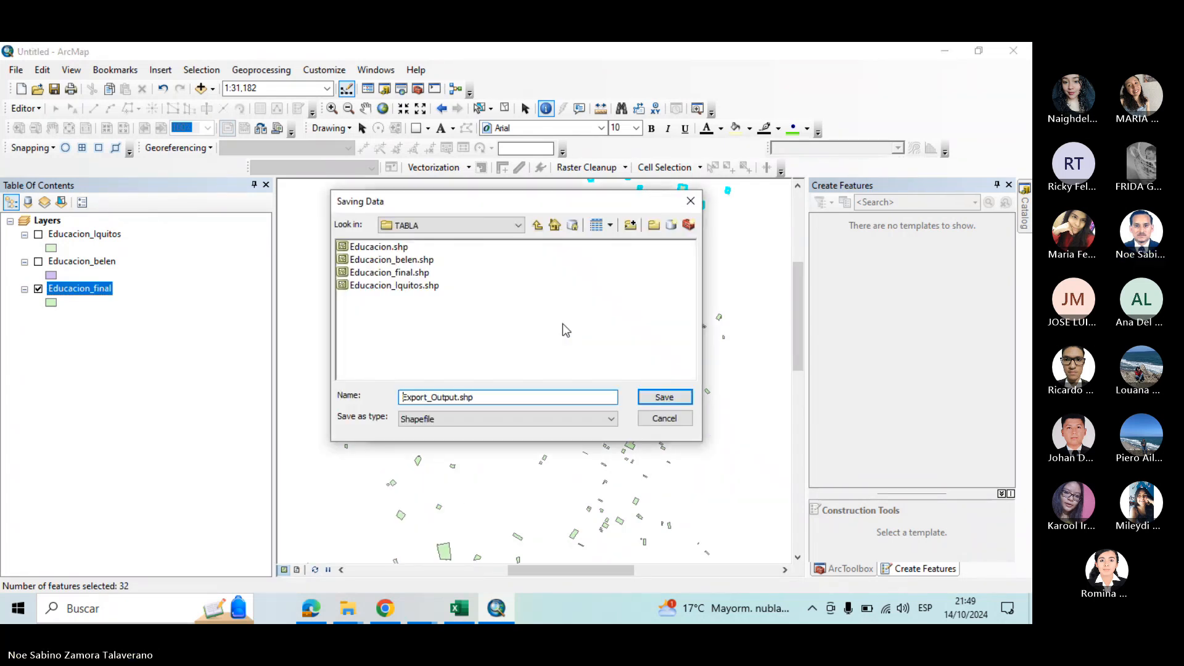
{"action": "left_click", "coordinate": [413, 286]}
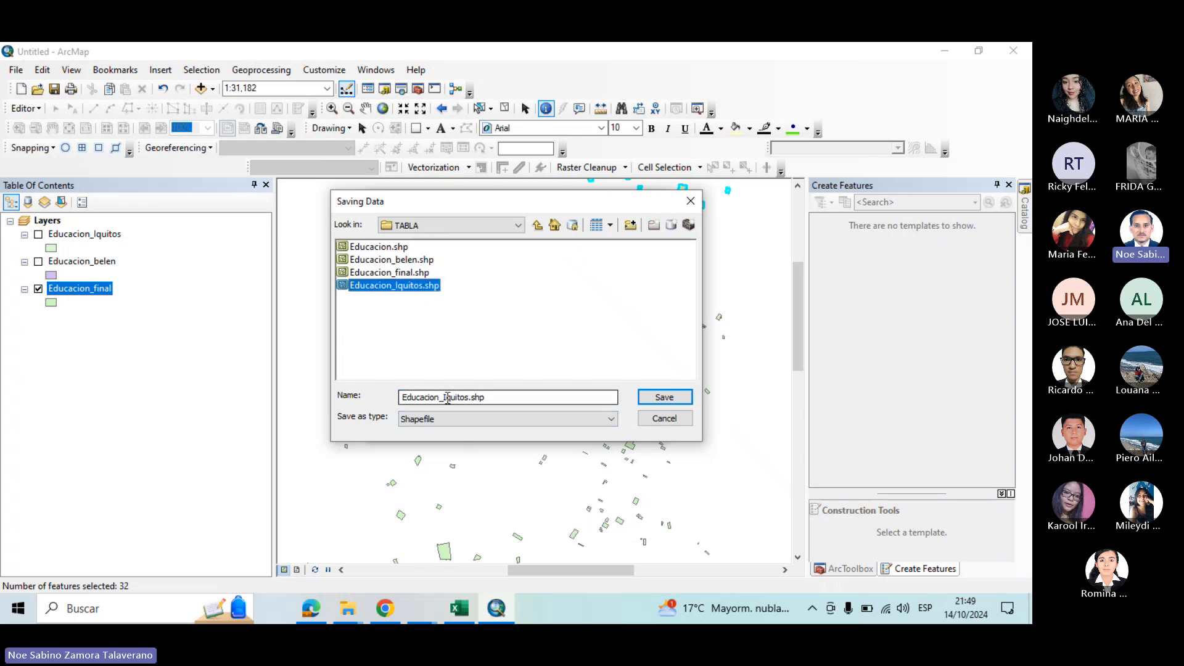
{"action": "left_click", "coordinate": [444, 397]}
{"action": "type", "text": "Puncha"}
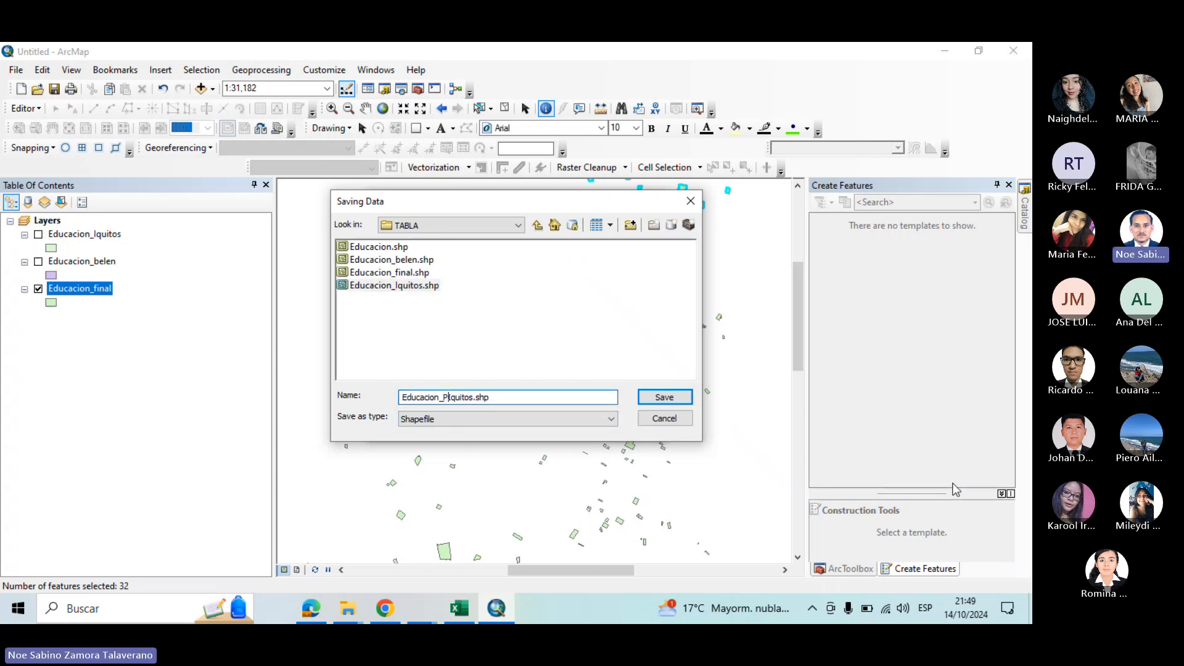
{"action": "type", "text": "na"}
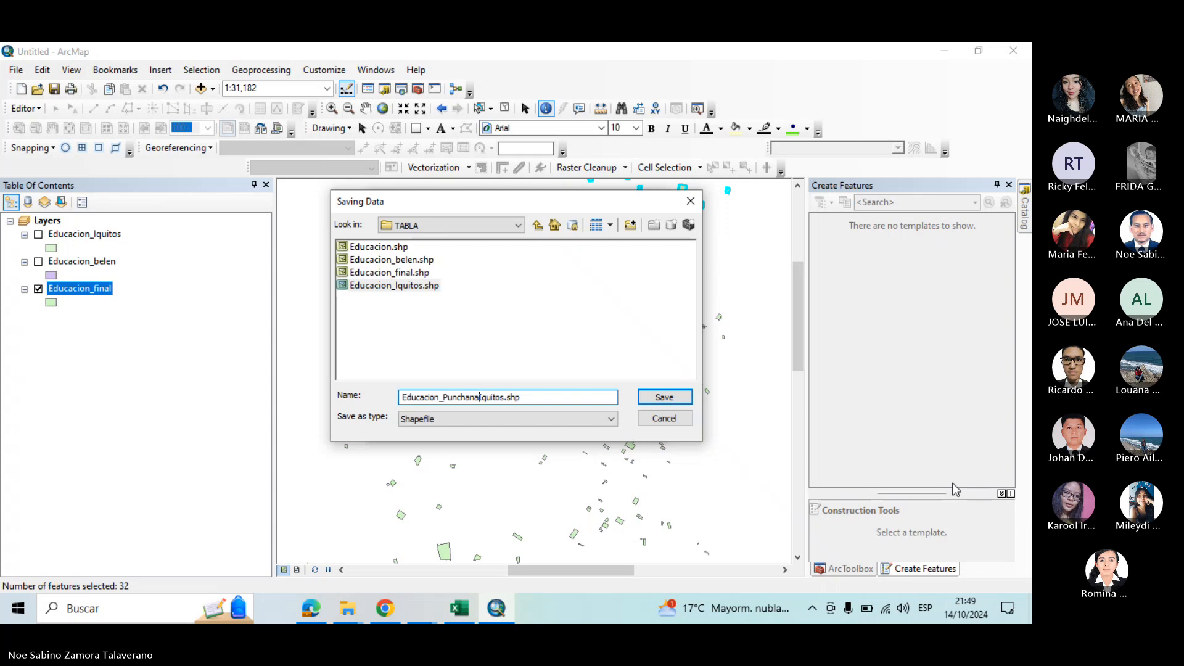
{"action": "key", "text": "Delete"}
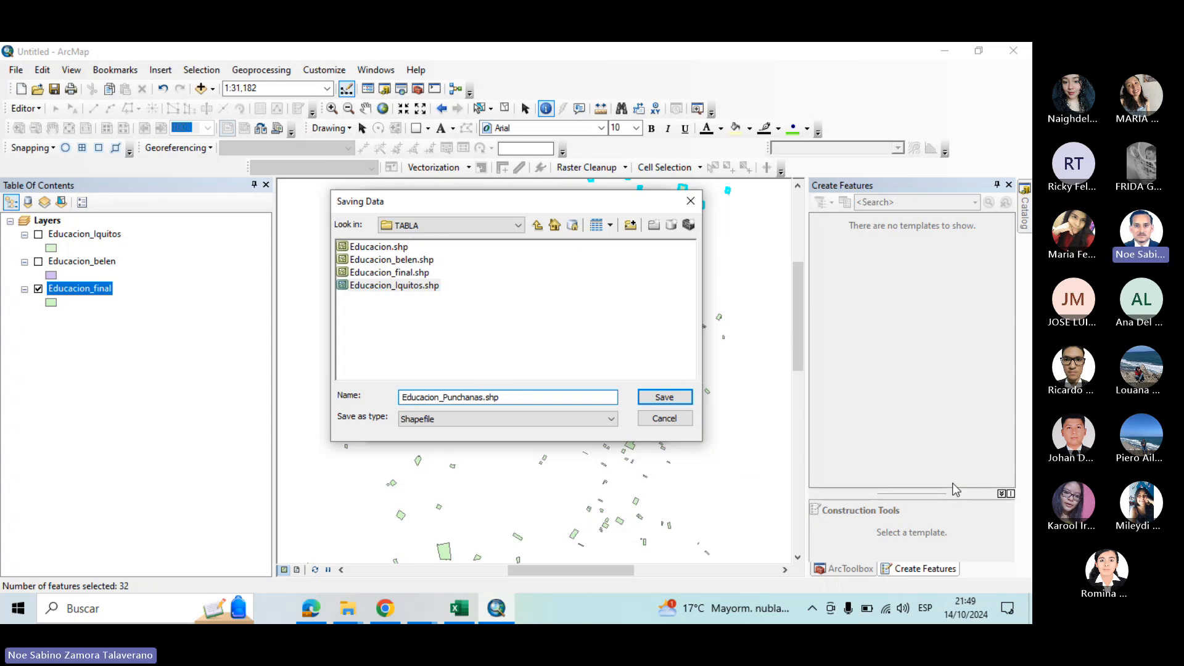
{"action": "key", "text": "Delete"}
{"action": "key", "text": "Delete"}
{"action": "key", "text": "Delete"}
{"action": "key", "text": "Delete"}
{"action": "key", "text": "Delete"}
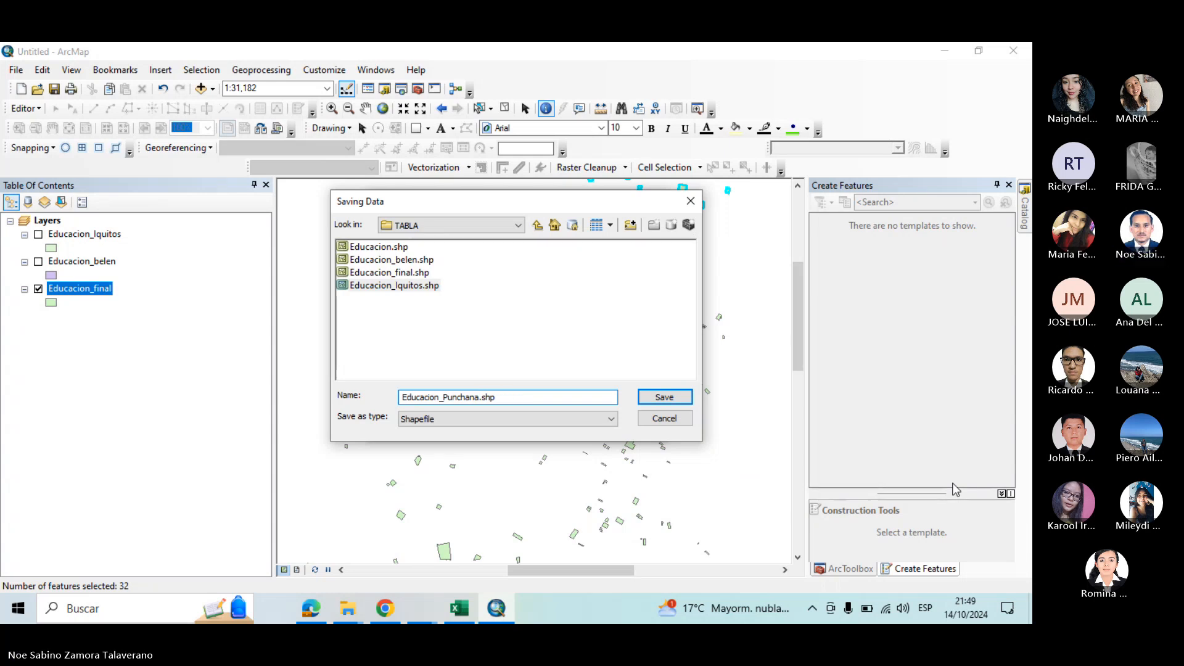
{"action": "left_click", "coordinate": [664, 397]}
{"action": "left_click", "coordinate": [558, 425]}
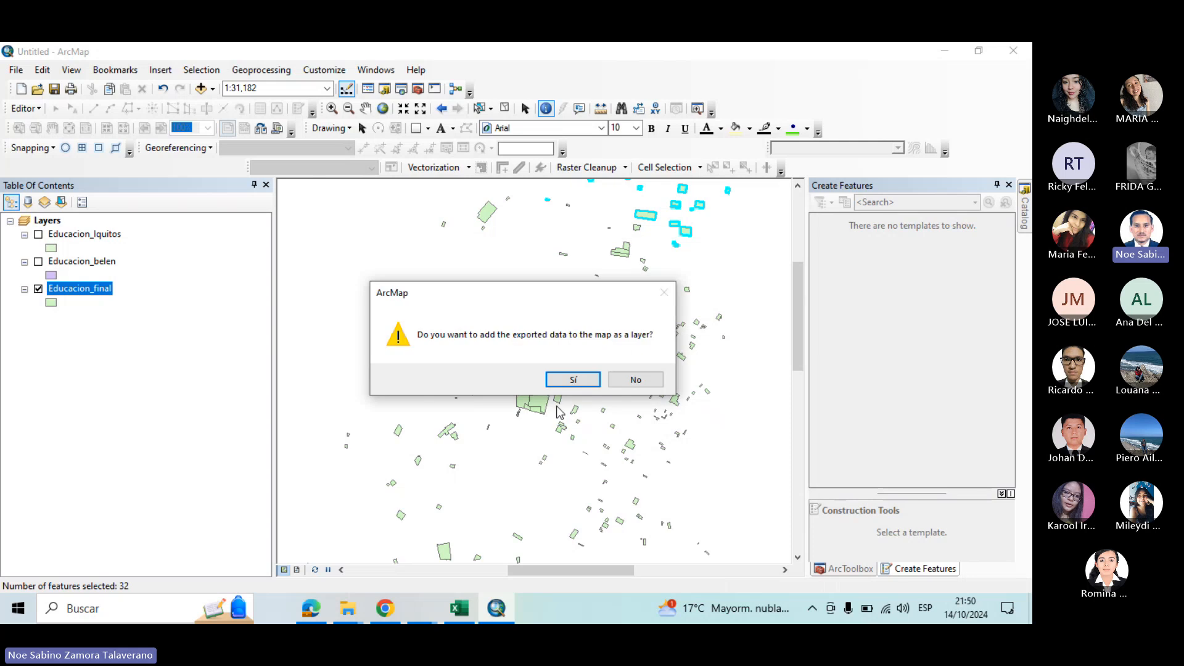
{"action": "left_click", "coordinate": [570, 379]}
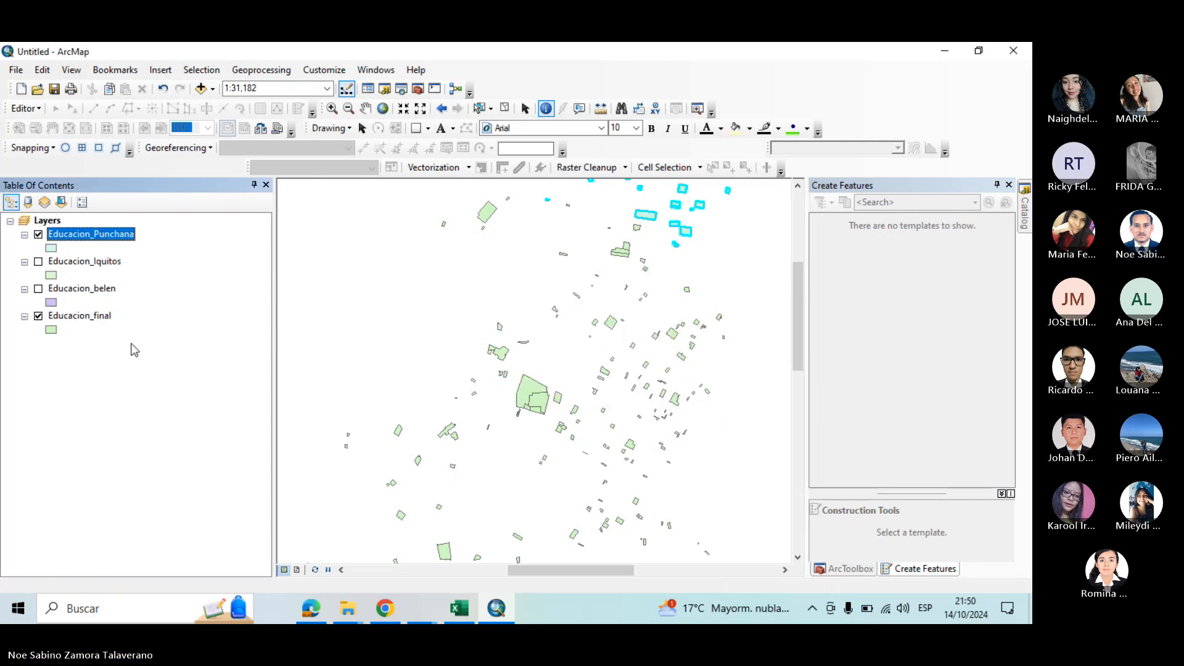
Zoom to the Educacion_Punchana layer and review its attribute table across to the last fields
{"action": "right_click", "coordinate": [84, 230]}
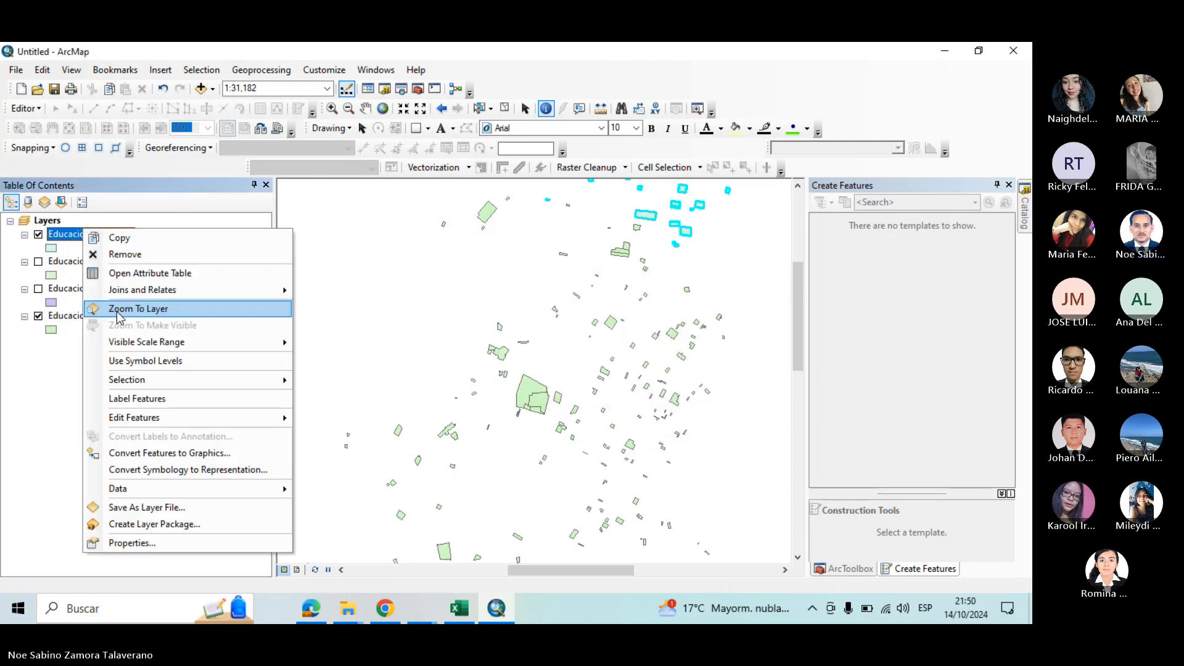
{"action": "left_click", "coordinate": [121, 310]}
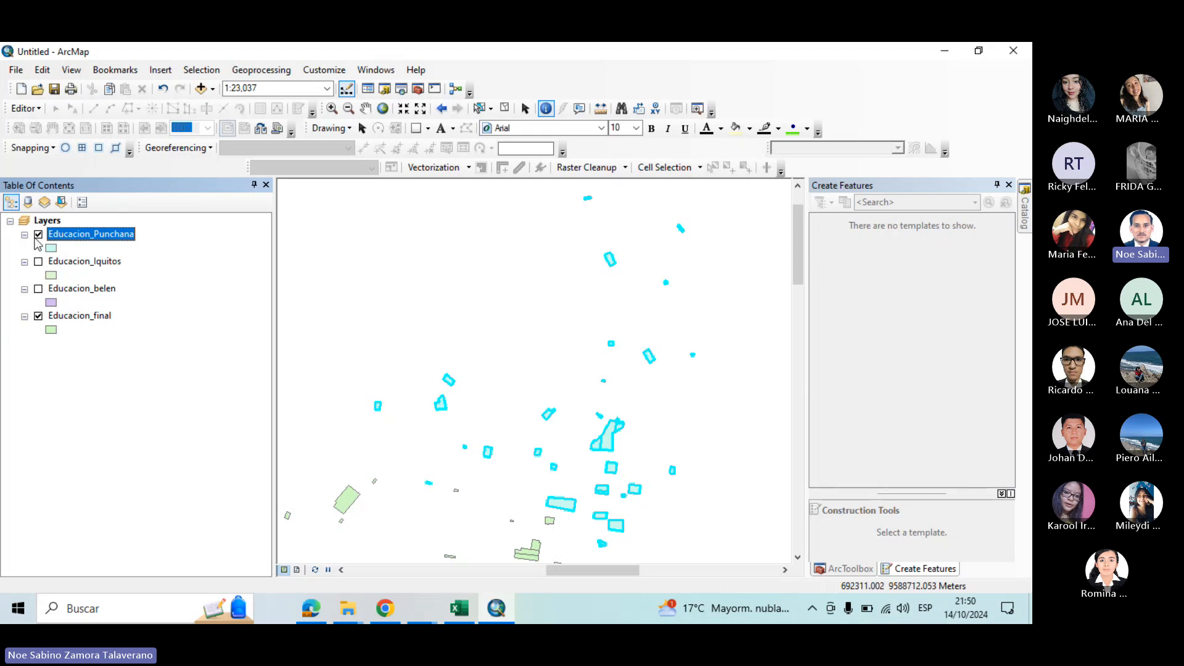
{"action": "right_click", "coordinate": [121, 238]}
{"action": "left_click", "coordinate": [186, 282]}
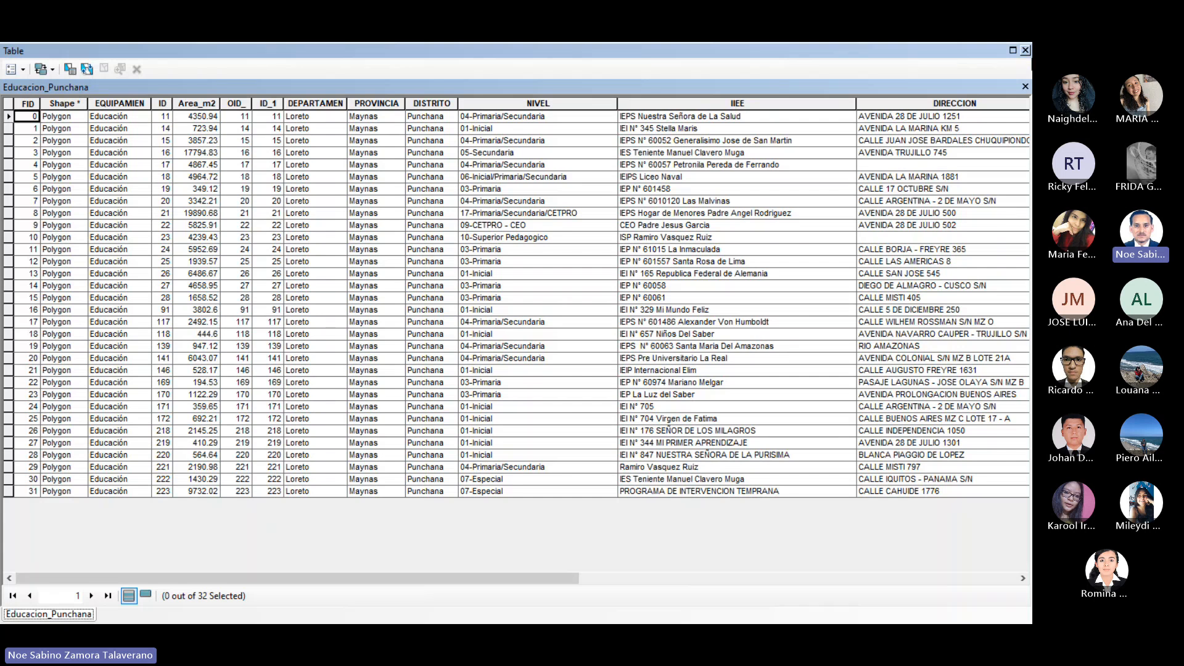
{"action": "left_click_drag", "start_coordinate": [498, 581], "coordinate": [967, 567]}
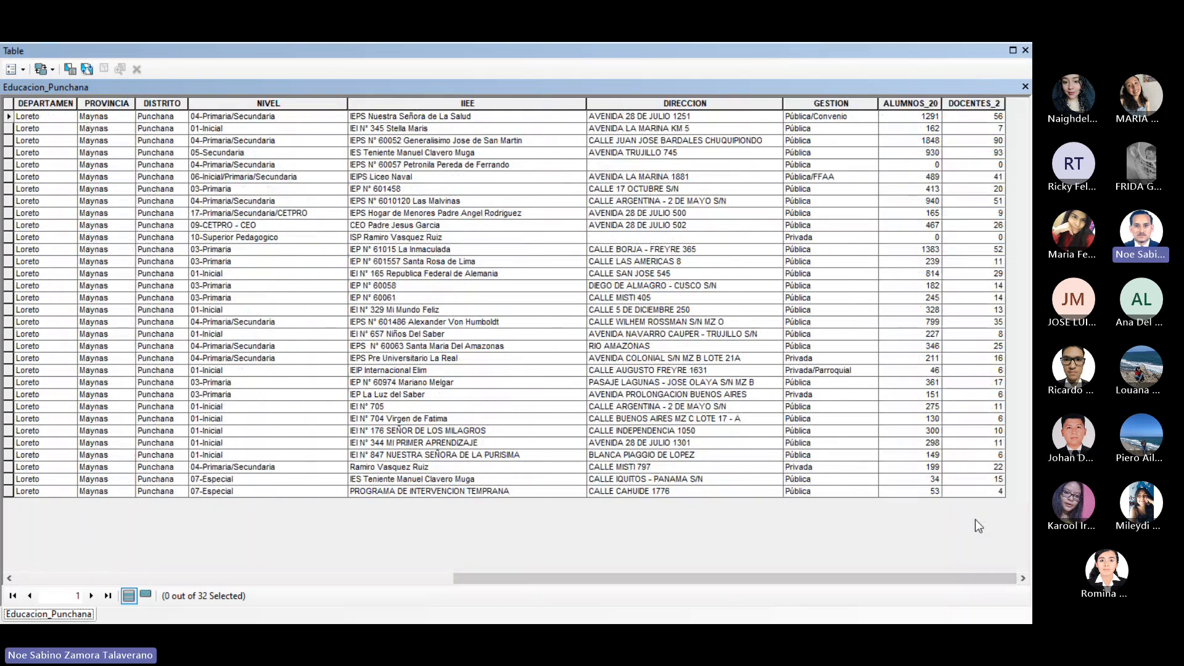
{"action": "left_click", "coordinate": [1025, 50]}
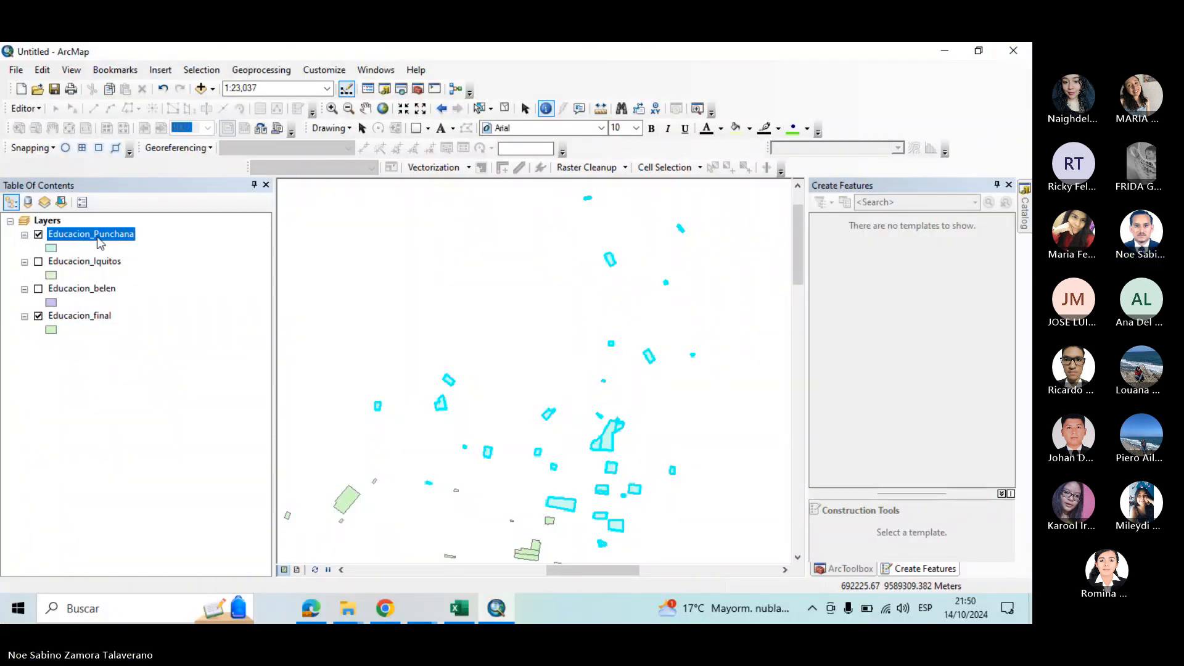
Hide the Educacion_Punchana layer and clear the record selection in the Educacion_final attribute table
{"action": "left_click", "coordinate": [38, 234]}
{"action": "right_click", "coordinate": [104, 316]}
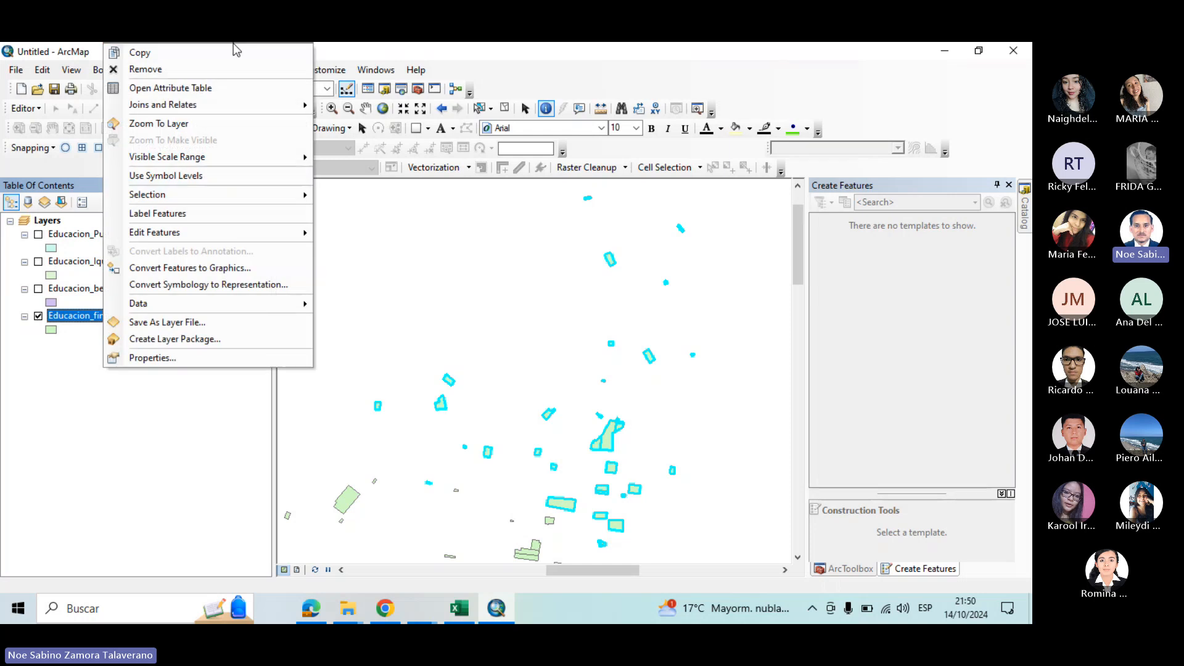
{"action": "left_click", "coordinate": [233, 90]}
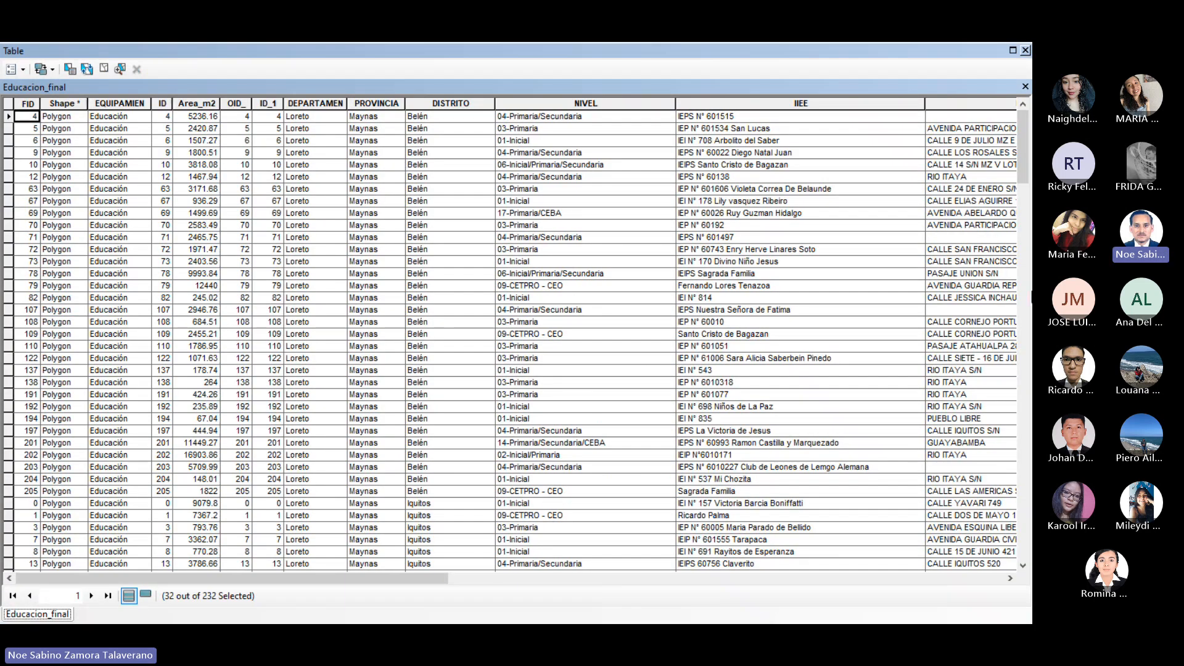
{"action": "left_click_drag", "start_coordinate": [1024, 144], "coordinate": [1027, 447]}
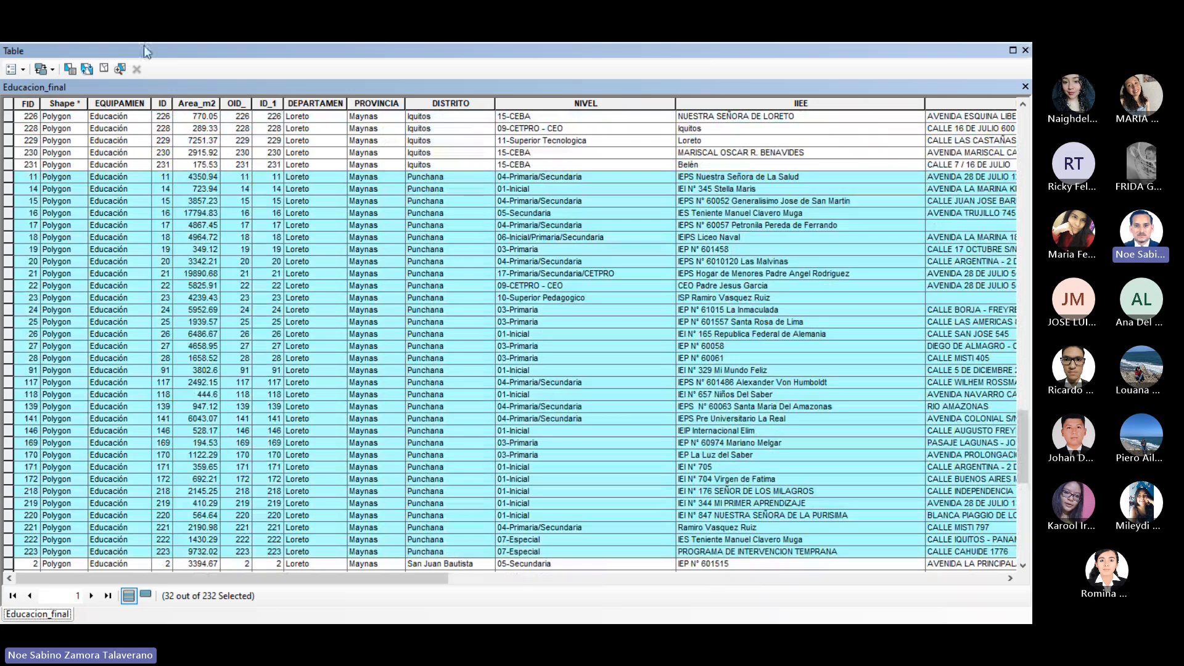
{"action": "left_click", "coordinate": [22, 69]}
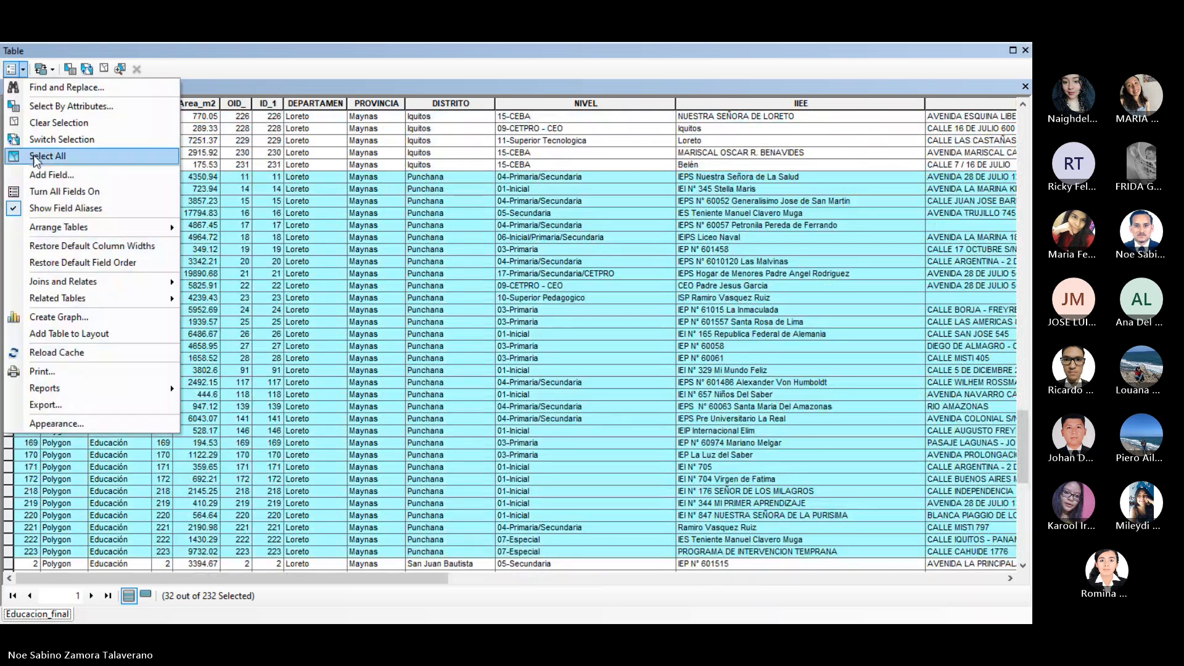
{"action": "left_click", "coordinate": [54, 123]}
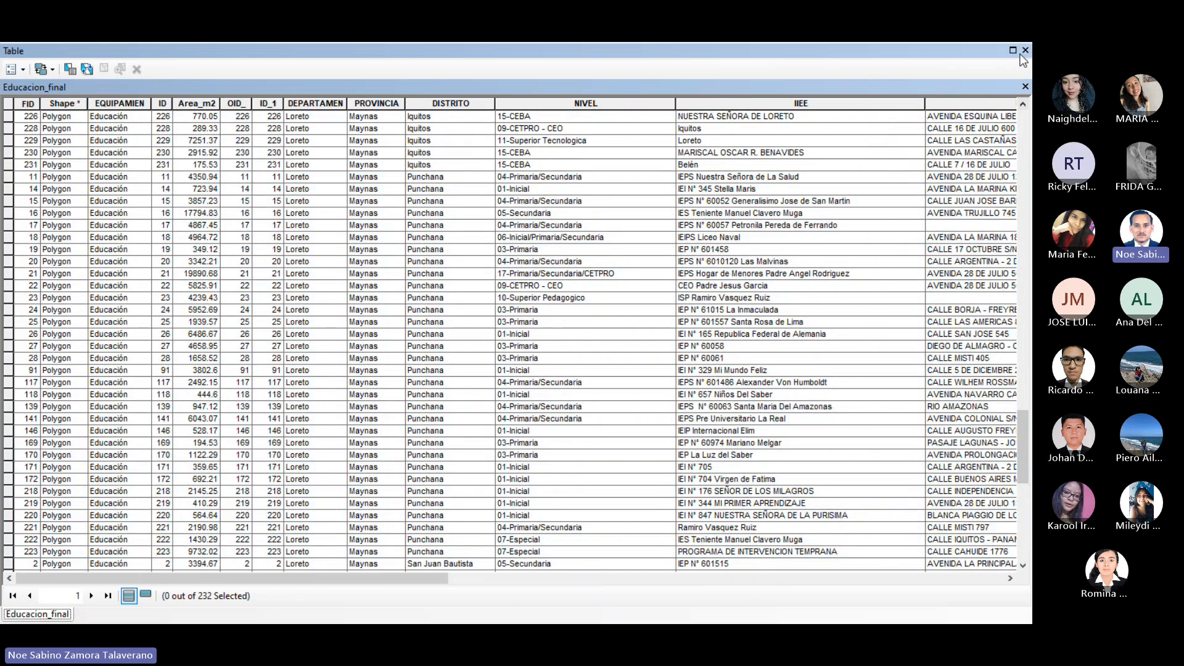
{"action": "left_click", "coordinate": [1024, 52]}
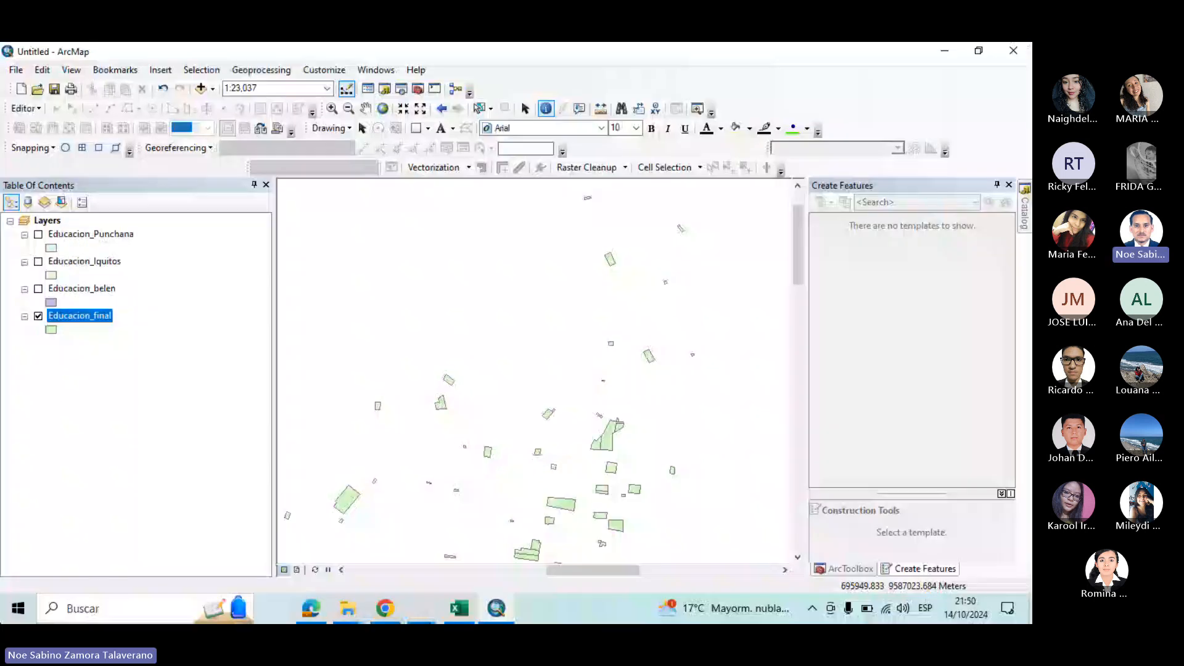
Select the Educacion_final records by attributes with the query "DISTRITO" = 'San Juan Bautista'
{"action": "right_click", "coordinate": [106, 321]}
{"action": "left_click", "coordinate": [238, 70]}
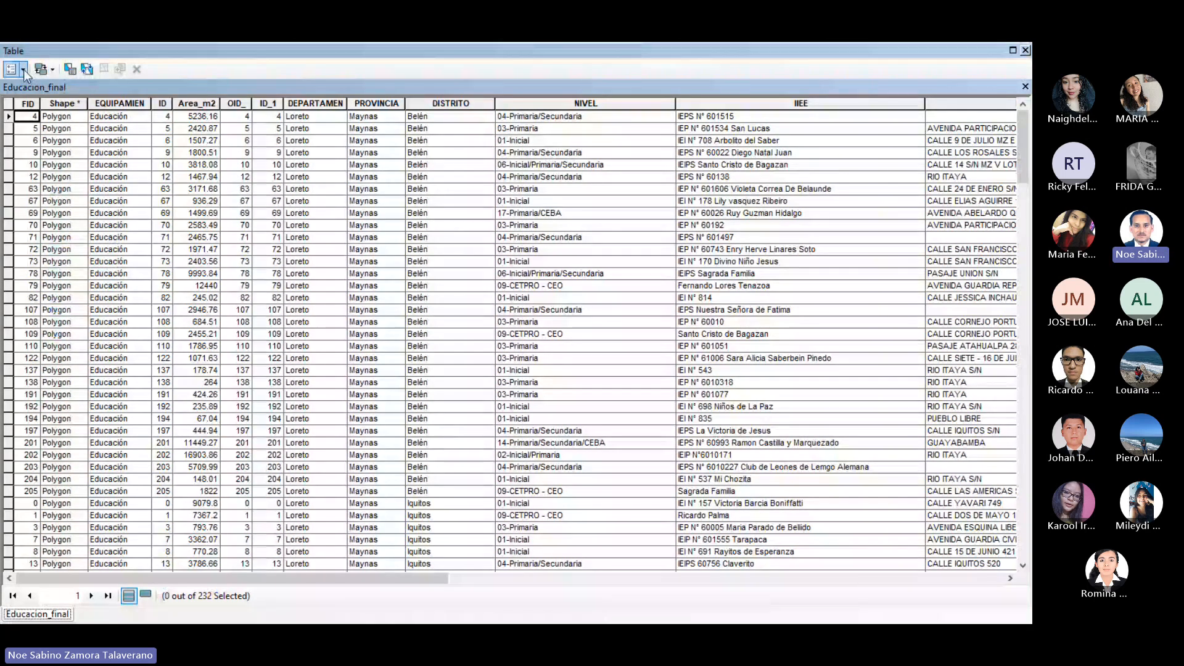
{"action": "left_click", "coordinate": [24, 69]}
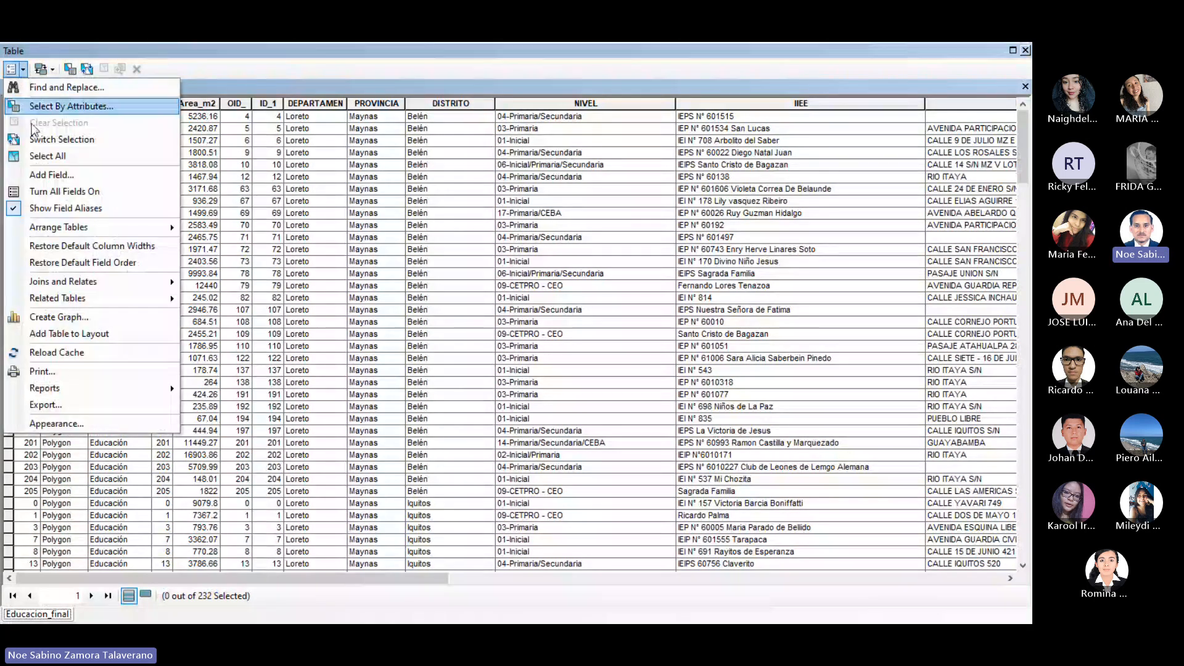
{"action": "left_click", "coordinate": [89, 105]}
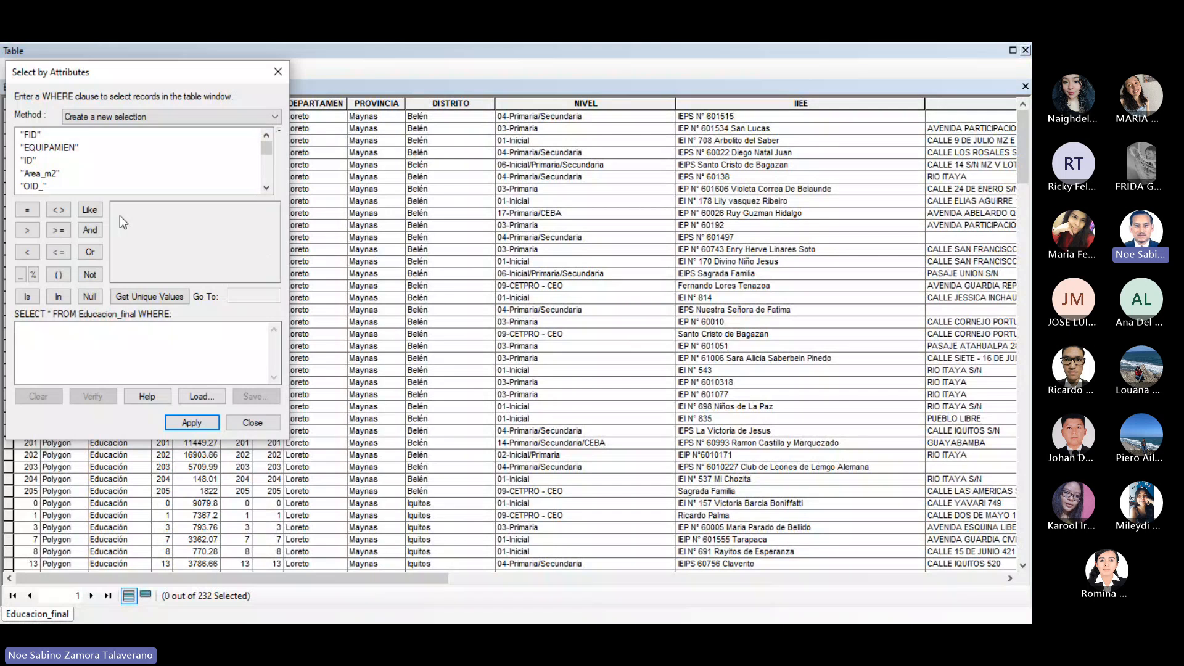
{"action": "left_click_drag", "start_coordinate": [270, 151], "coordinate": [270, 170]}
{"action": "double_click", "coordinate": [44, 148]}
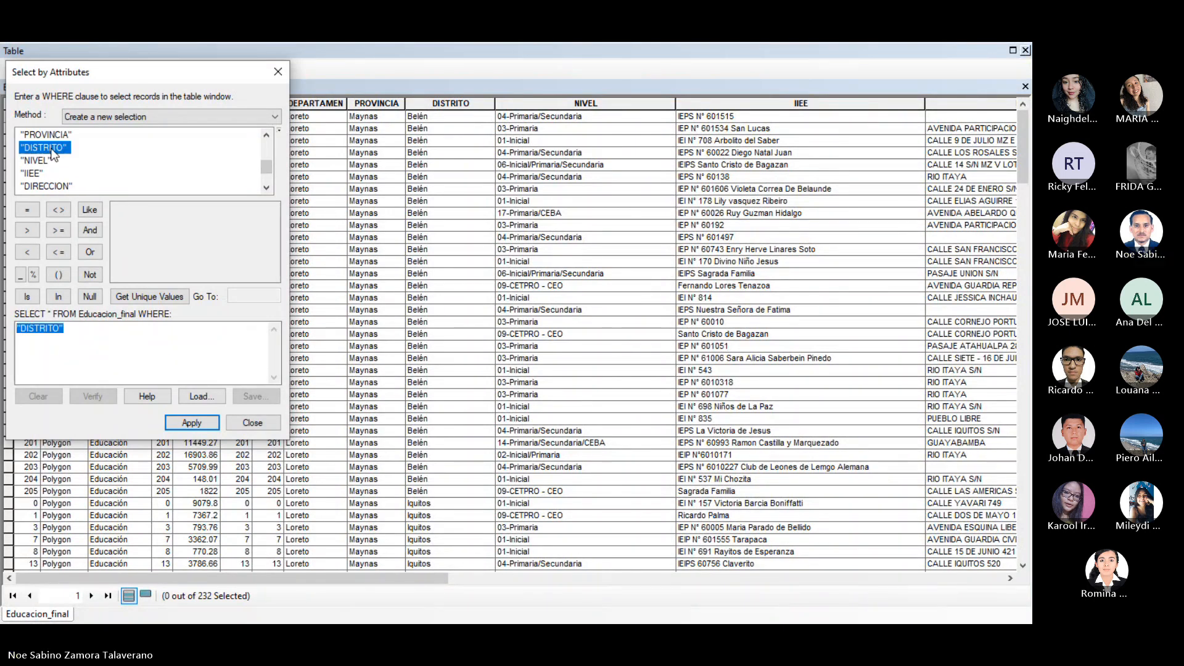
{"action": "left_click", "coordinate": [30, 208]}
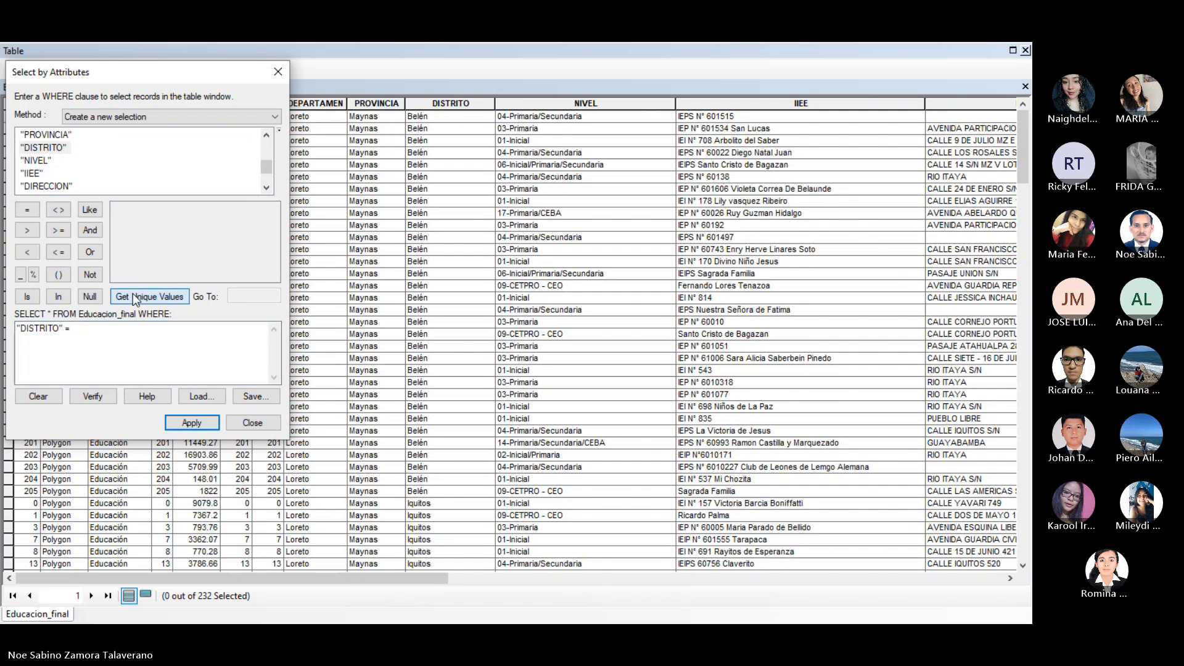
{"action": "left_click", "coordinate": [132, 295]}
{"action": "double_click", "coordinate": [149, 251]}
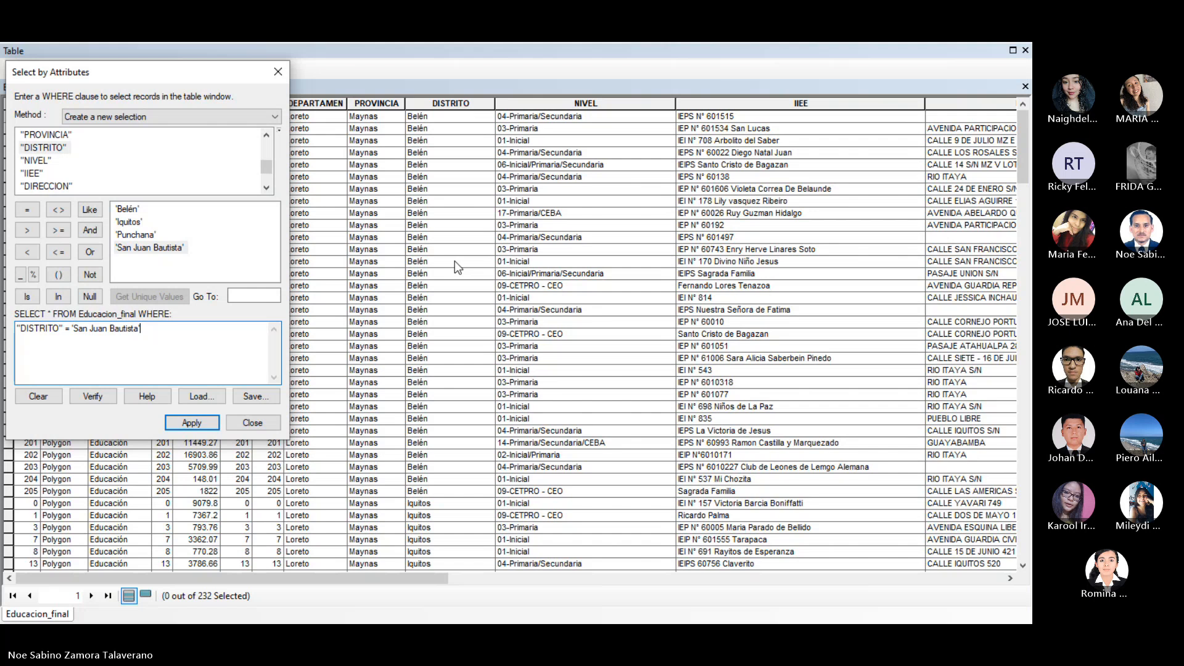
{"action": "left_click", "coordinate": [181, 423]}
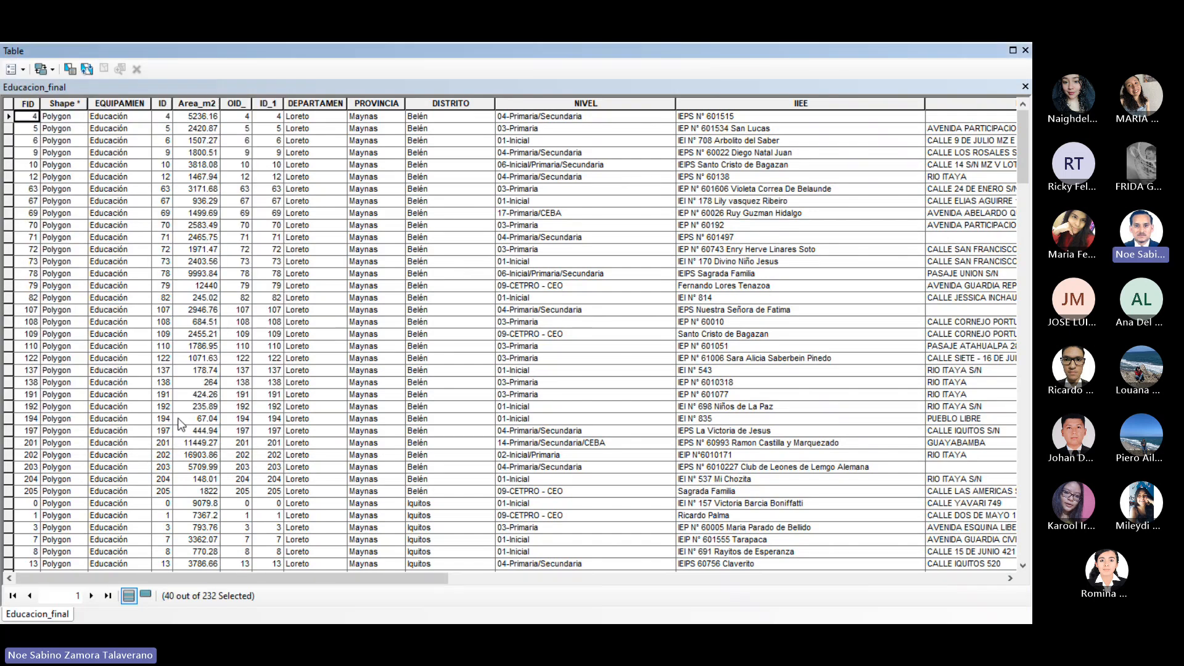
Review the selected San Juan Bautista rows through the end of the Educacion_final table and close it
{"action": "left_click_drag", "start_coordinate": [1024, 127], "coordinate": [1024, 484]}
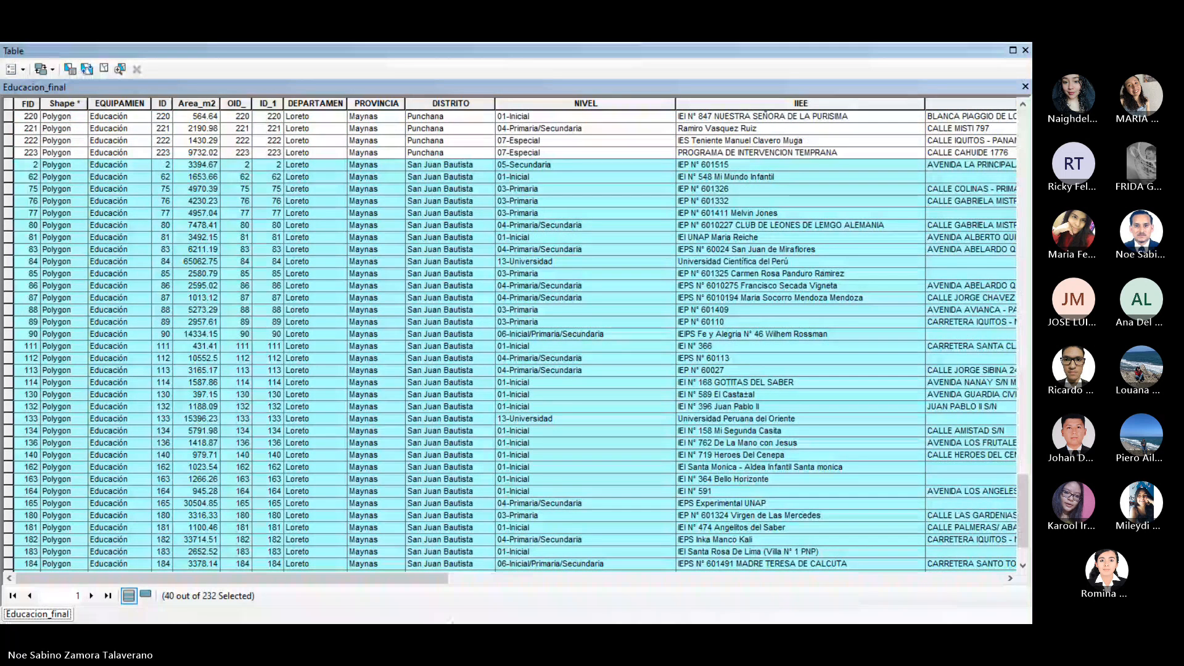
{"action": "left_click_drag", "start_coordinate": [1023, 499], "coordinate": [1024, 578]}
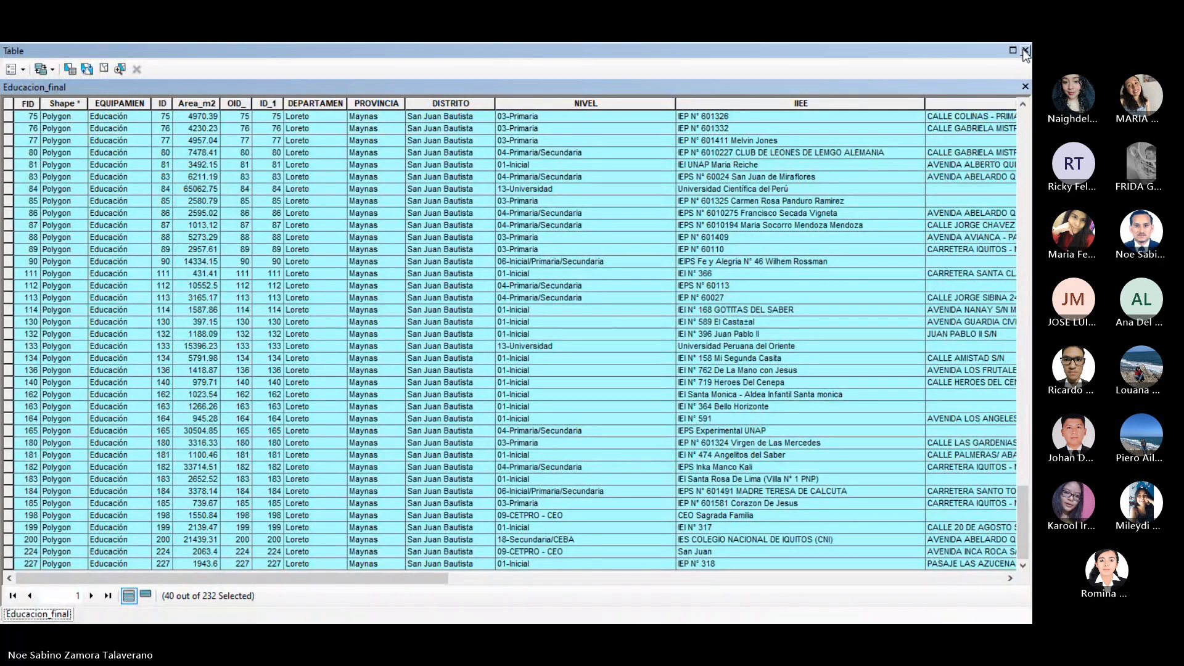
{"action": "left_click", "coordinate": [1025, 50]}
Export the selected Educacion_final features to the TABLA folder as shapefile "Educacion_San juan bautista.shp" and add it to the map as a layer
{"action": "right_click", "coordinate": [106, 316]}
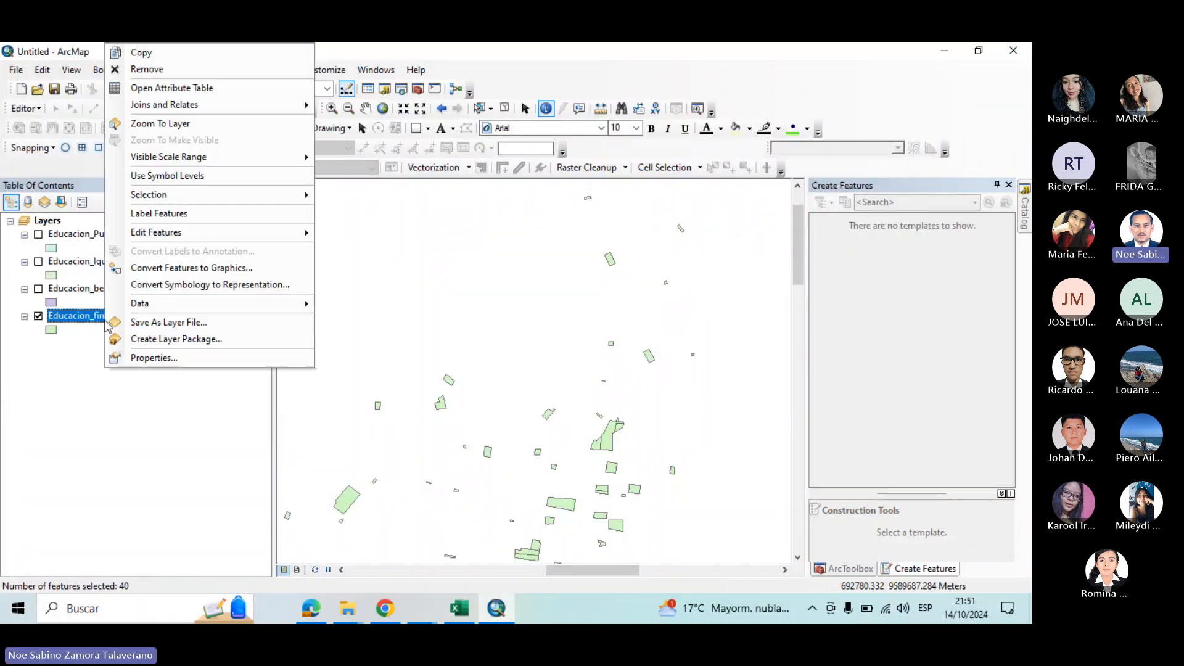
{"action": "mouse_move", "coordinate": [246, 304]}
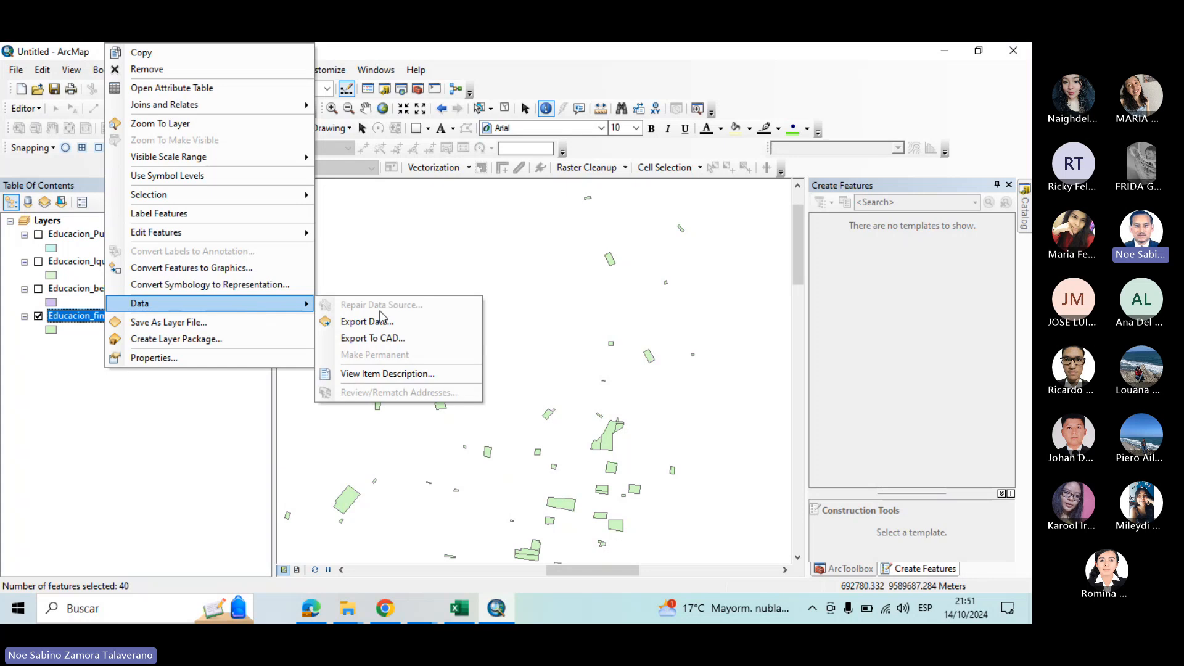
{"action": "left_click", "coordinate": [389, 320]}
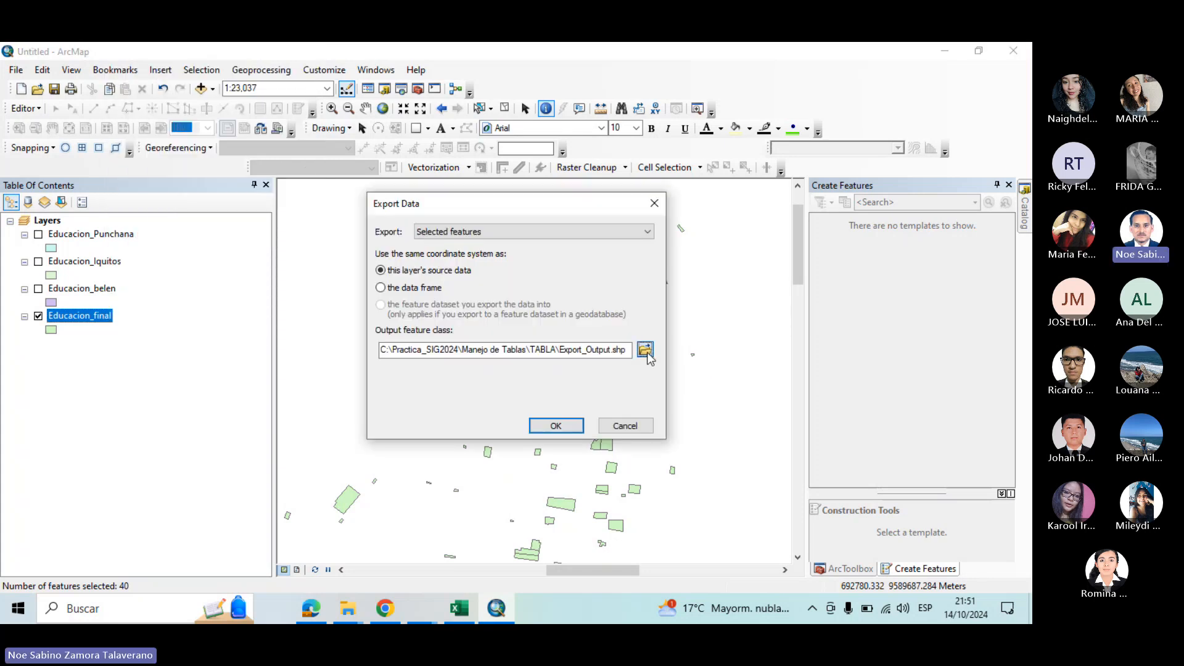
{"action": "left_click", "coordinate": [644, 349]}
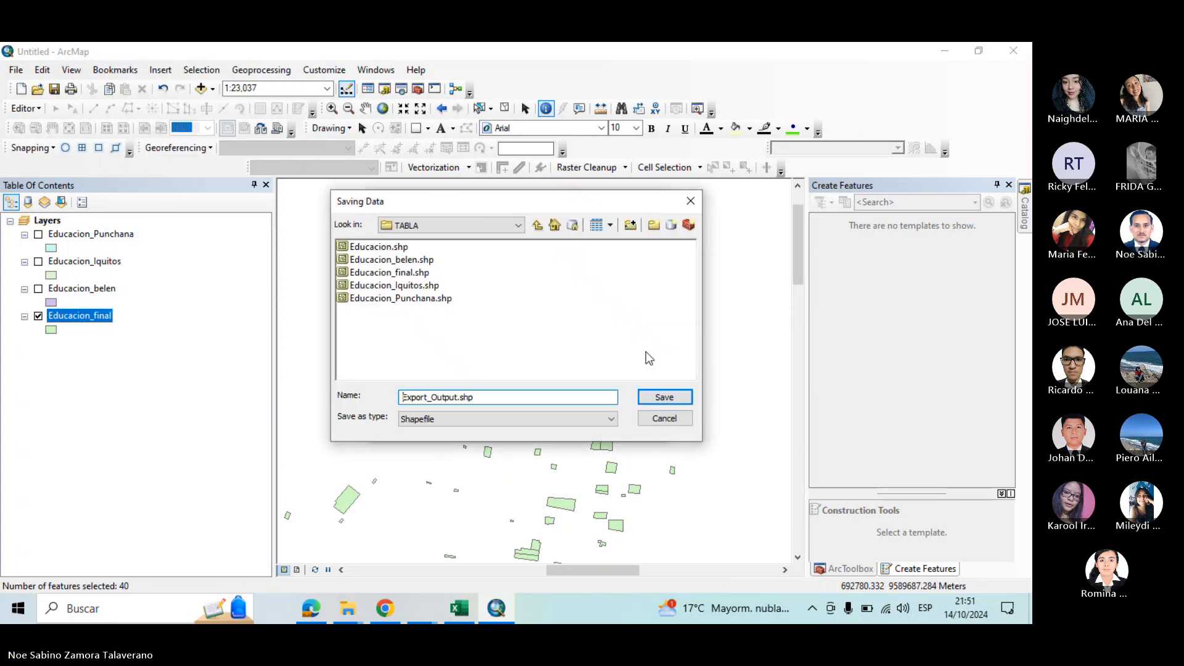
{"action": "left_click", "coordinate": [412, 300]}
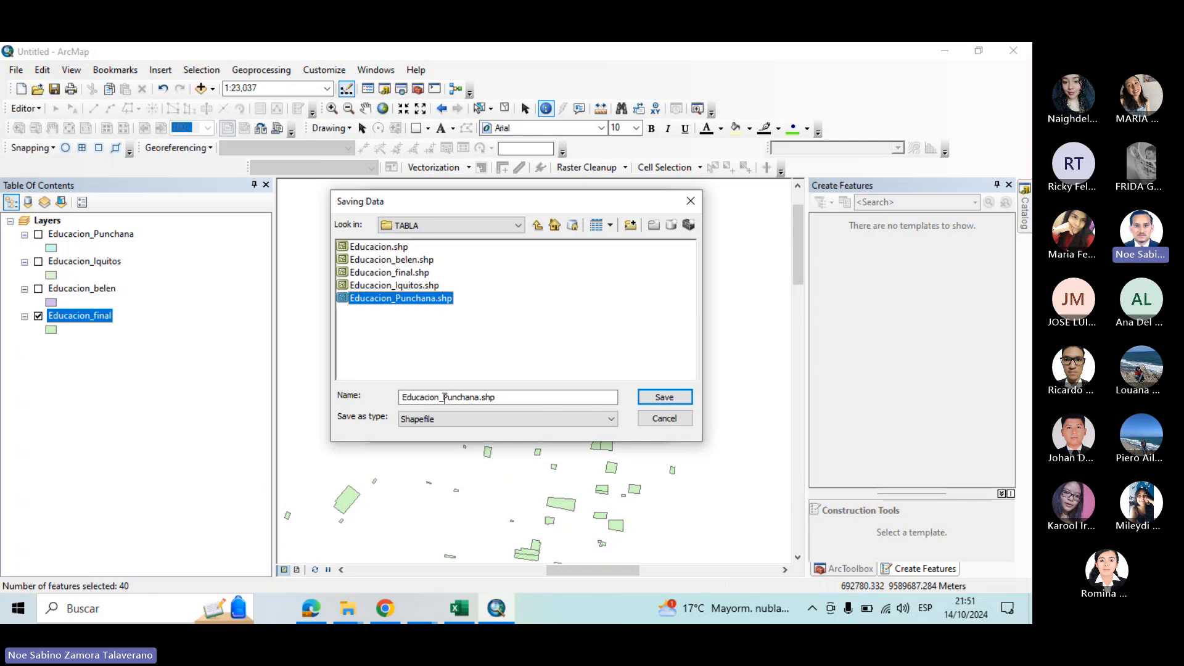
{"action": "left_click", "coordinate": [455, 399]}
{"action": "type", "text": "S"}
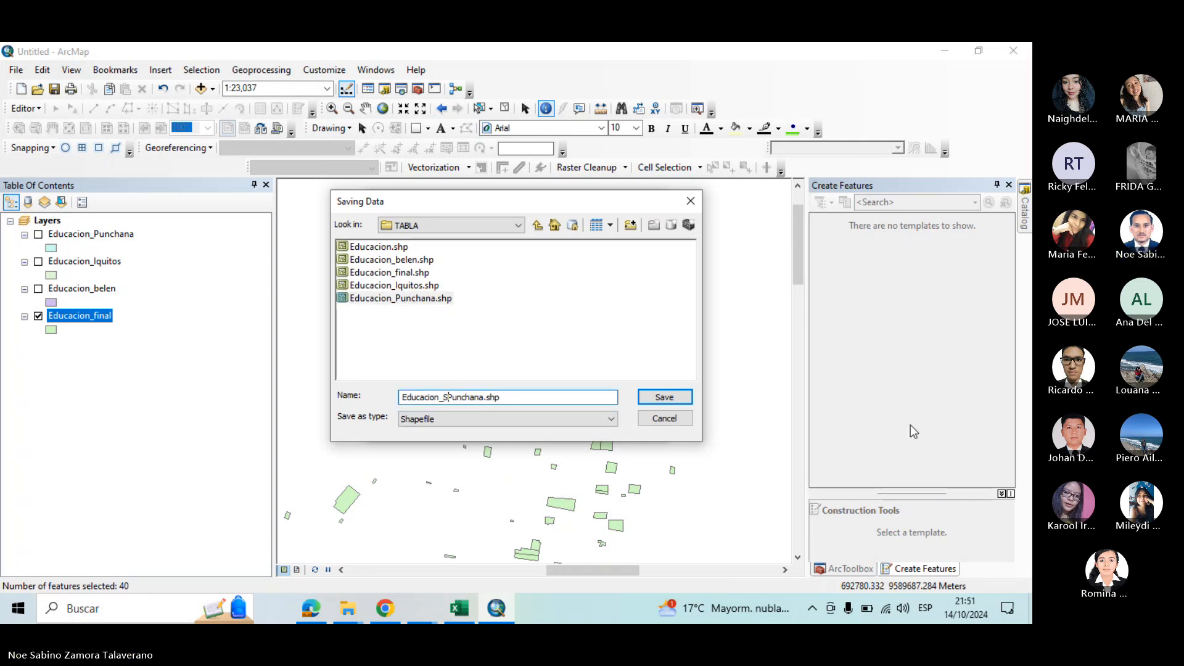
{"action": "type", "text": "an juan bautista"}
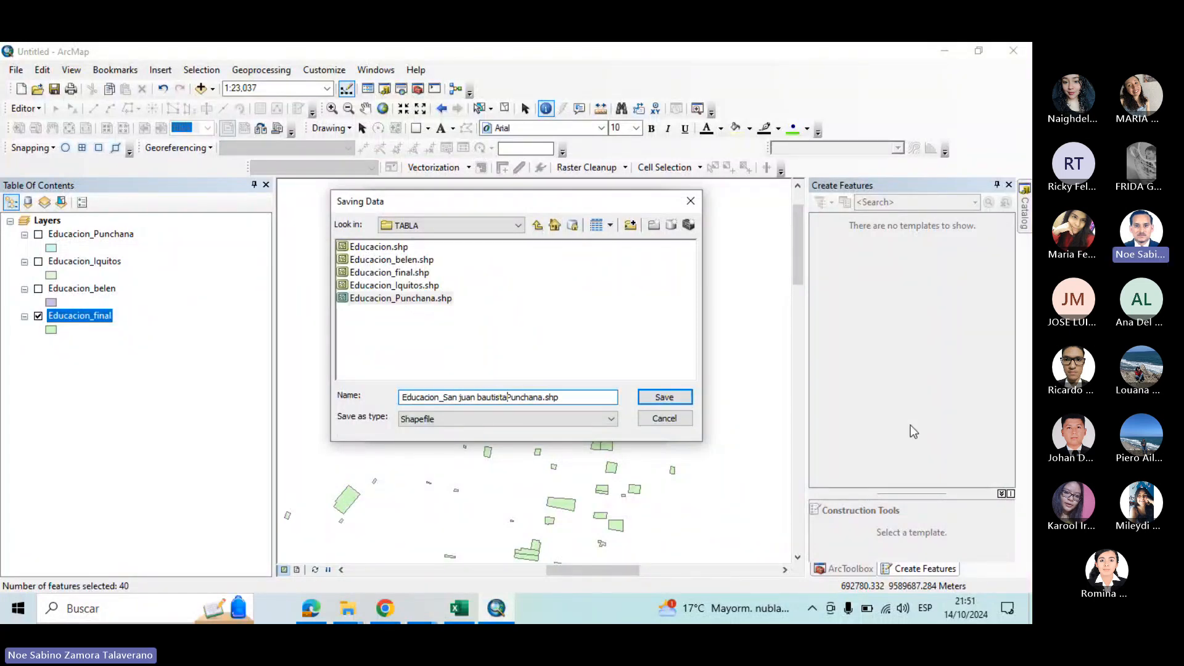
{"action": "key", "text": "Delete"}
{"action": "key", "text": "Delete"}
{"action": "key", "text": "Delete"}
{"action": "key", "text": "Delete"}
{"action": "key", "text": "Delete"}
{"action": "key", "text": "Delete"}
{"action": "key", "text": "Delete"}
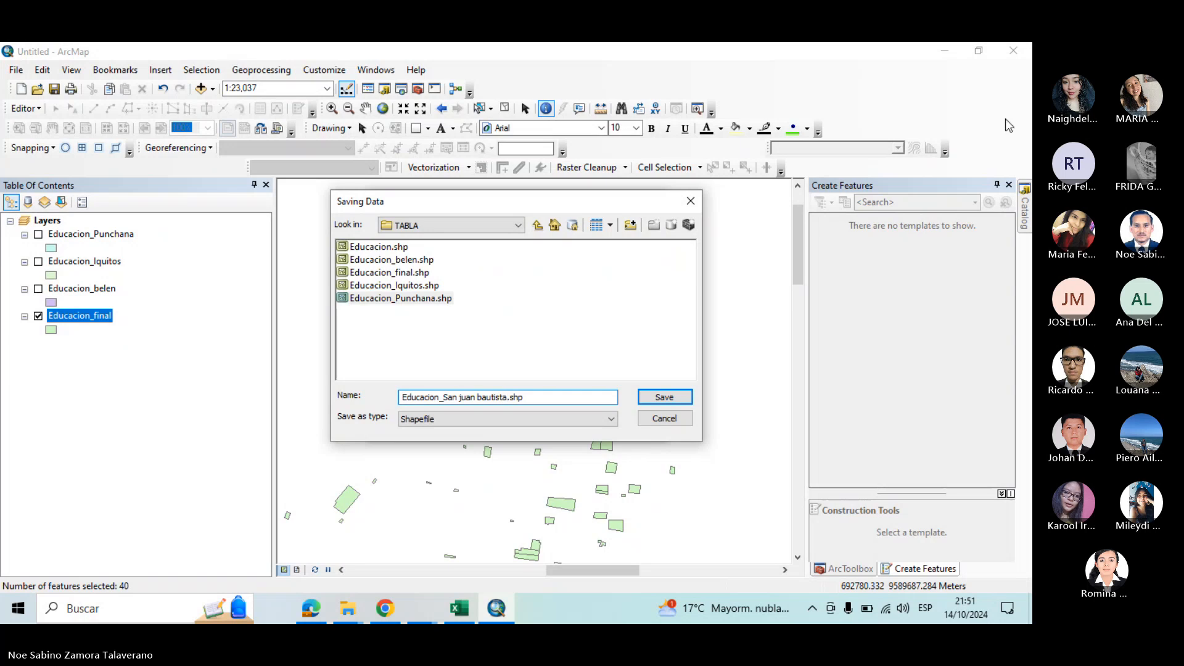
{"action": "left_click", "coordinate": [662, 396]}
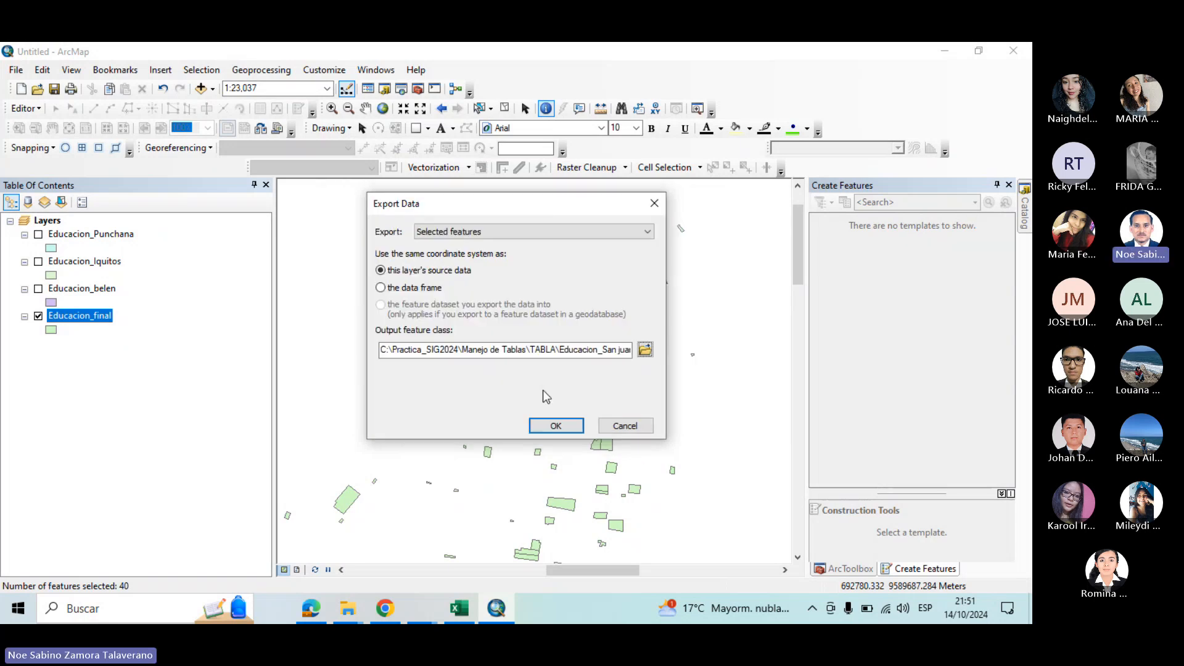
{"action": "left_click", "coordinate": [552, 425]}
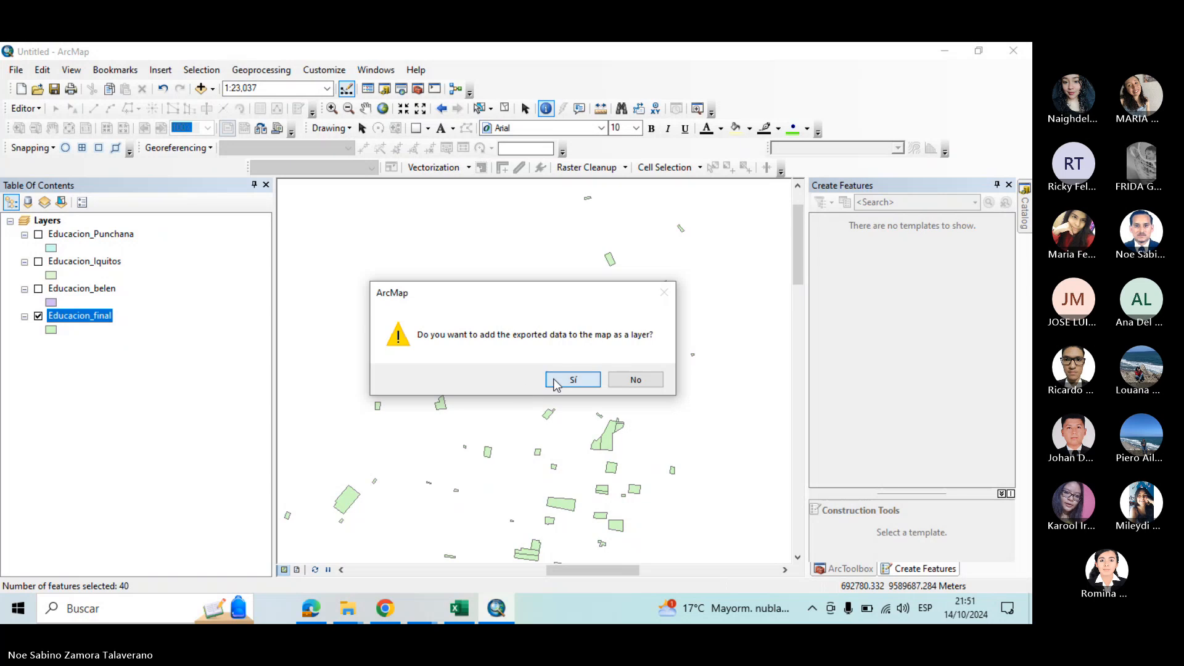
{"action": "left_click", "coordinate": [556, 382]}
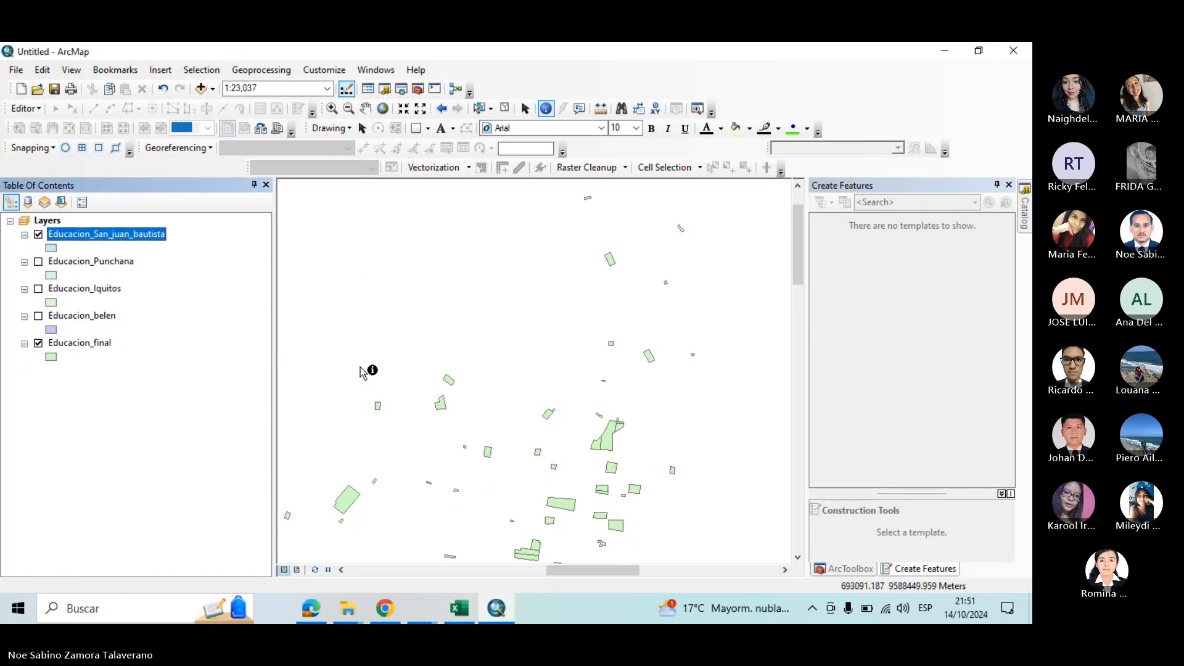
Zoom to the Educacion_San_juan_bautista layer and clear the record selection in the Educacion_final attribute table
{"action": "right_click", "coordinate": [46, 234]}
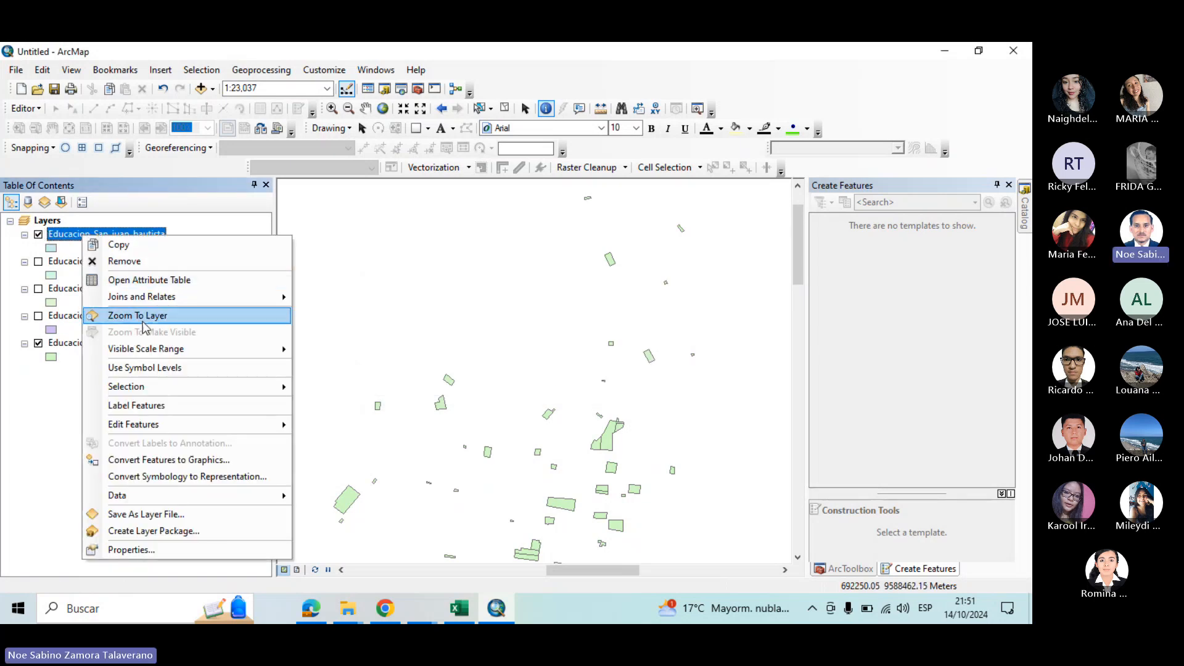
{"action": "left_click", "coordinate": [142, 320]}
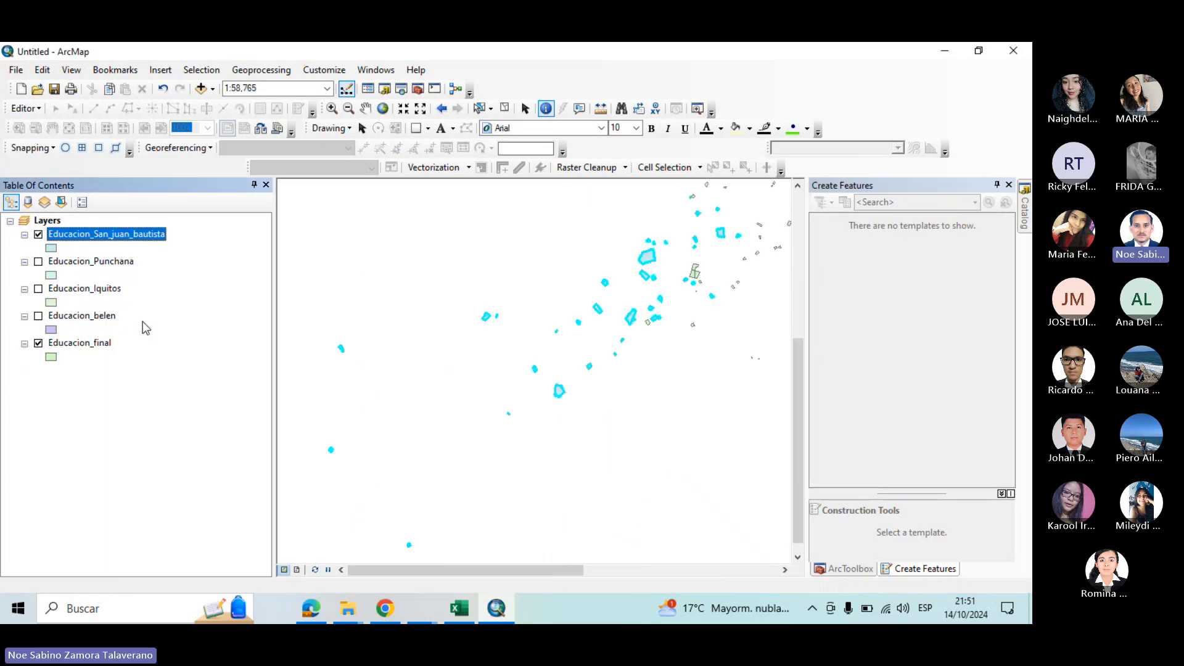
{"action": "right_click", "coordinate": [118, 239]}
{"action": "right_click", "coordinate": [74, 364]}
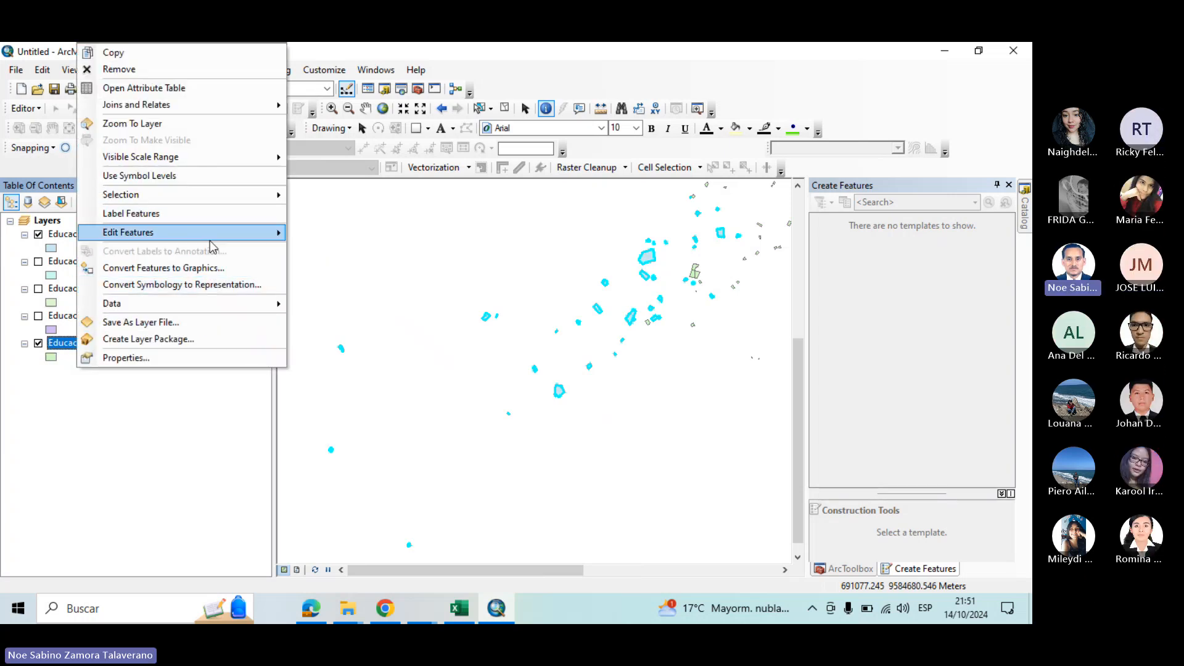
{"action": "left_click", "coordinate": [204, 87]}
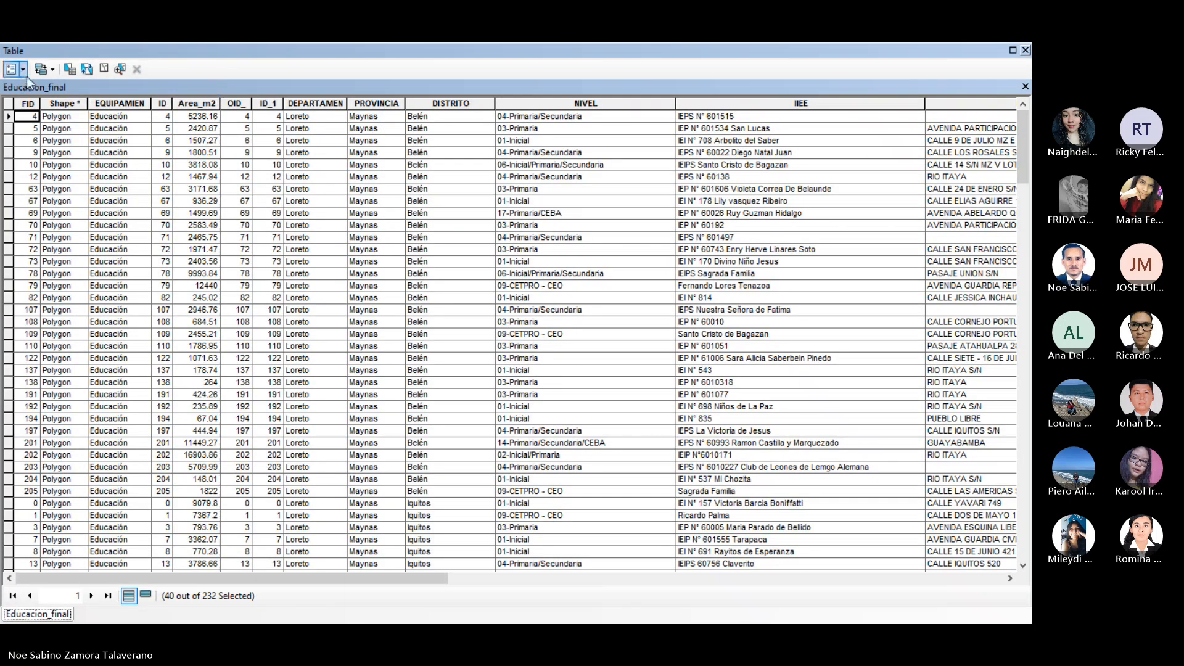
{"action": "left_click", "coordinate": [23, 70]}
{"action": "left_click_drag", "start_coordinate": [1027, 170], "coordinate": [1027, 547]}
{"action": "left_click", "coordinate": [24, 70]}
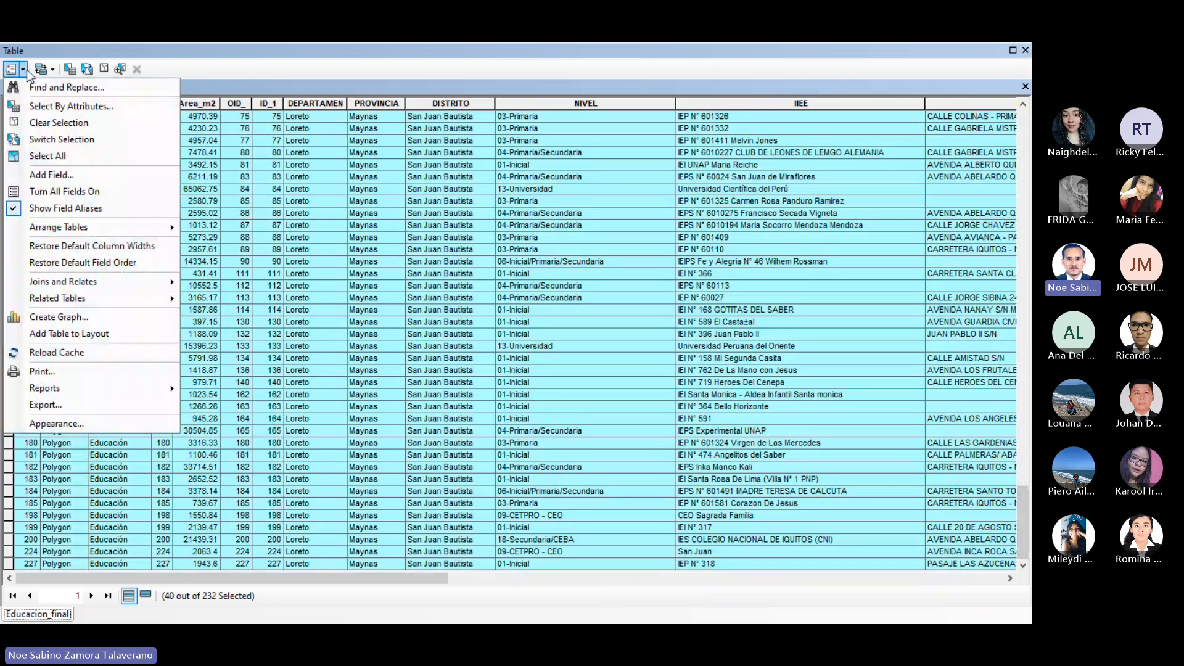
{"action": "left_click", "coordinate": [49, 116]}
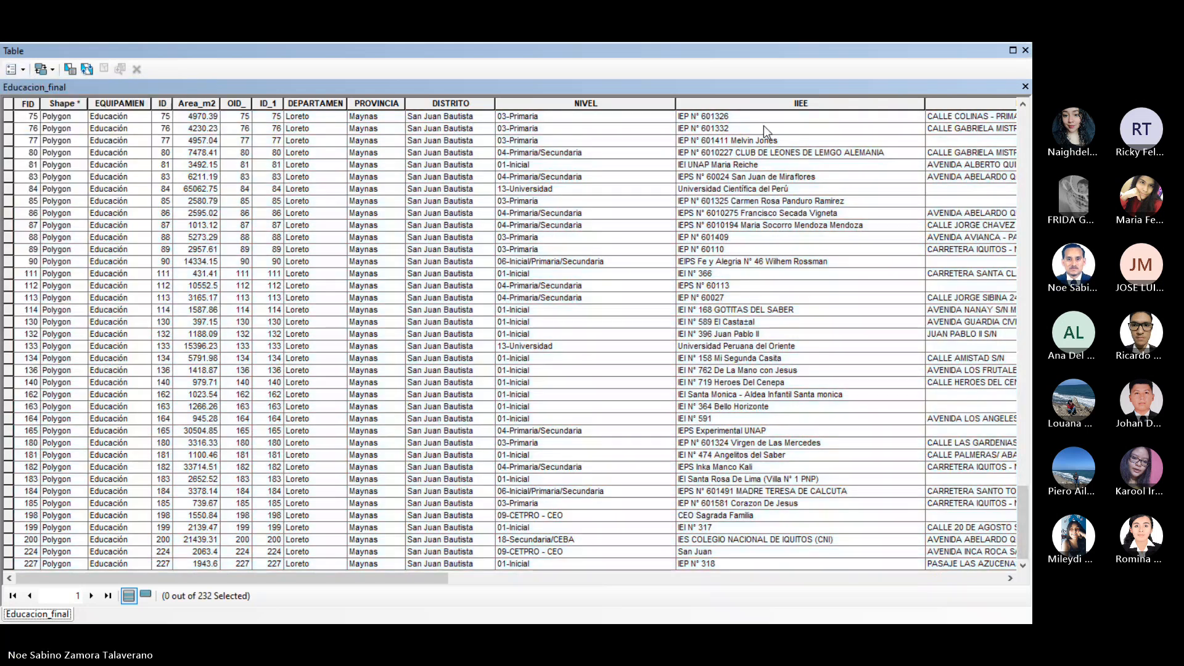
{"action": "left_click", "coordinate": [1025, 52]}
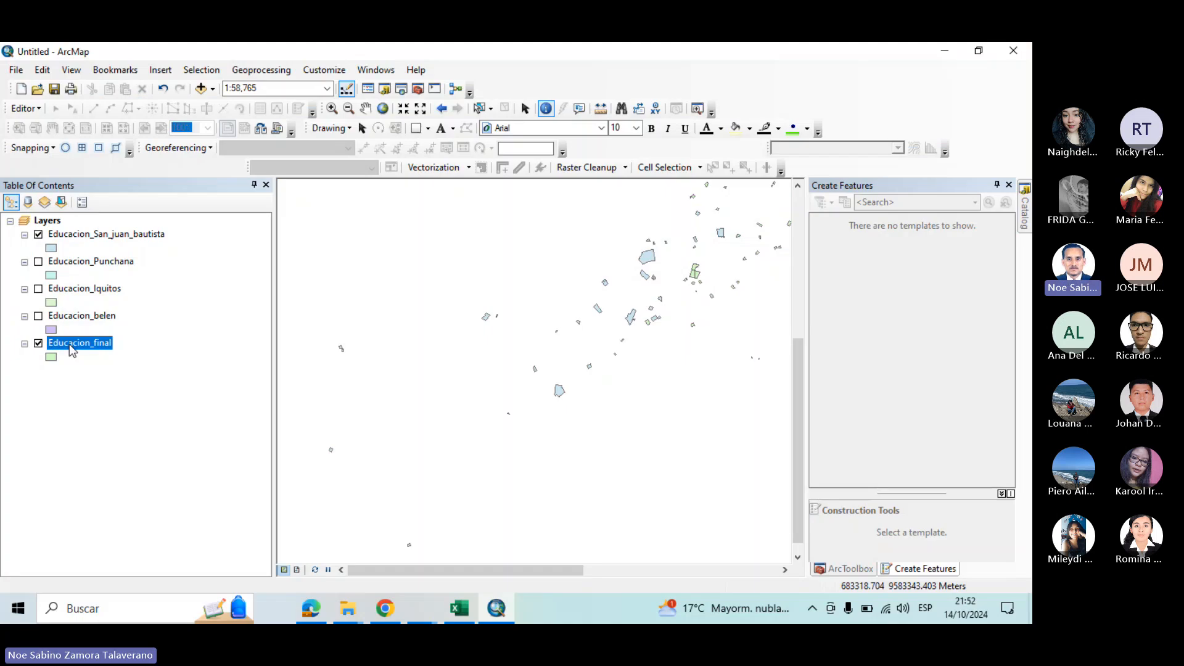
Hide the Educacion_final layer and review the Educacion_San_juan_bautista attribute table across to the last fields
{"action": "left_click", "coordinate": [39, 343]}
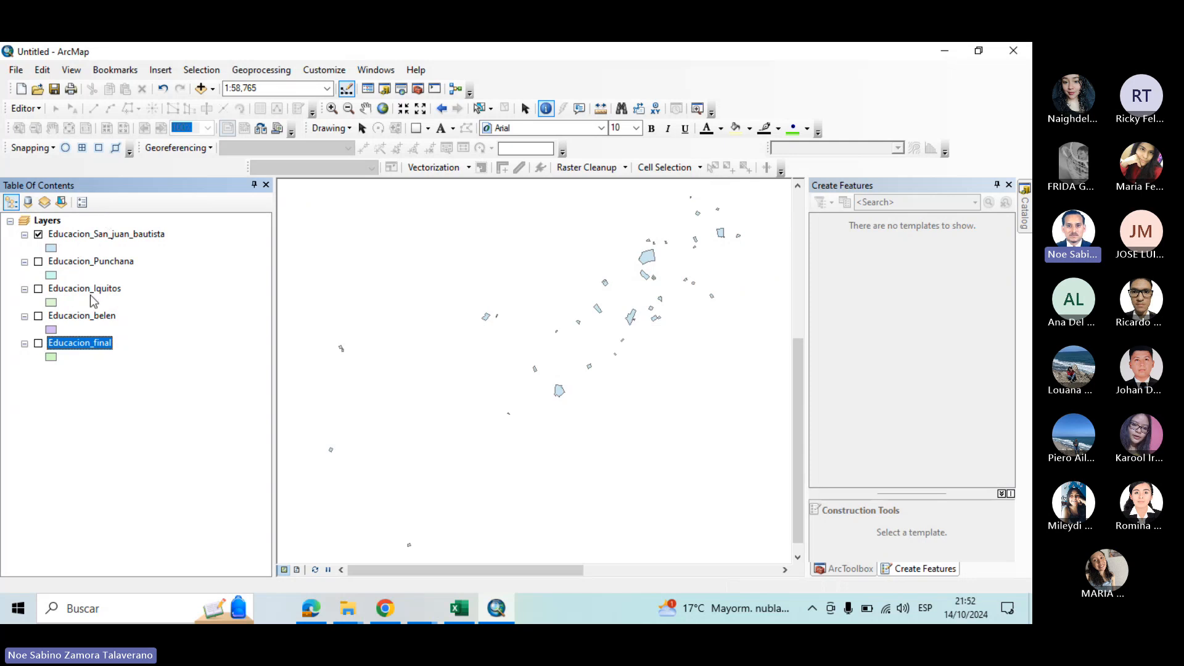
{"action": "right_click", "coordinate": [99, 234]}
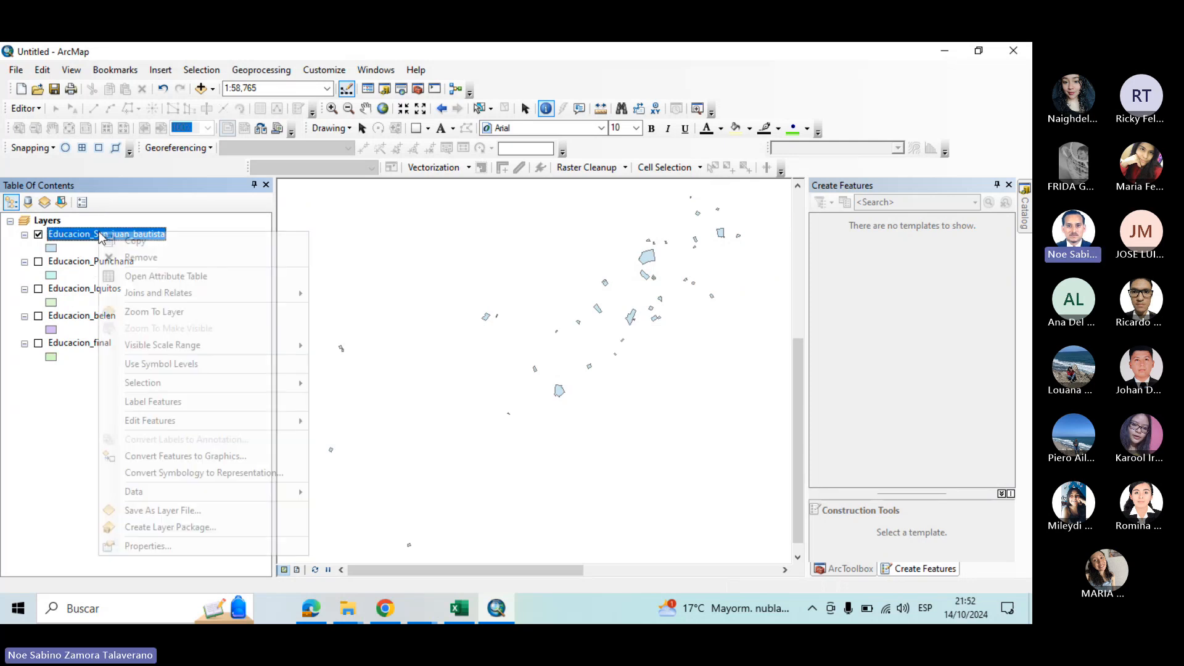
{"action": "left_click", "coordinate": [169, 312]}
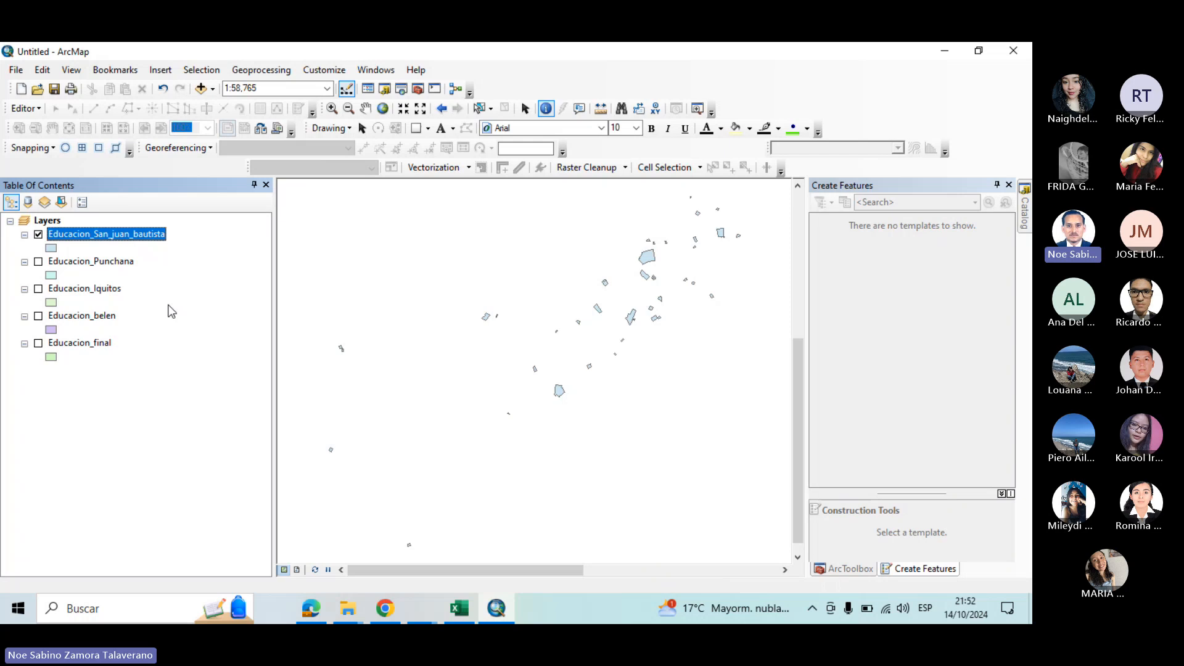
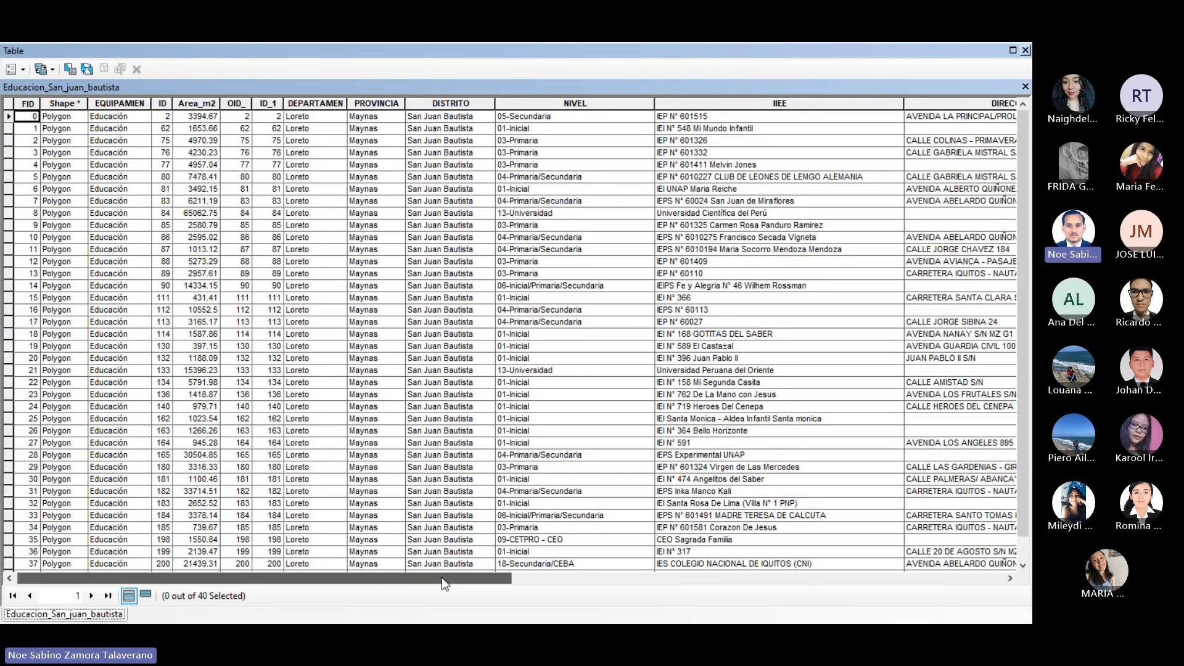
{"action": "left_click_drag", "start_coordinate": [442, 579], "coordinate": [933, 580]}
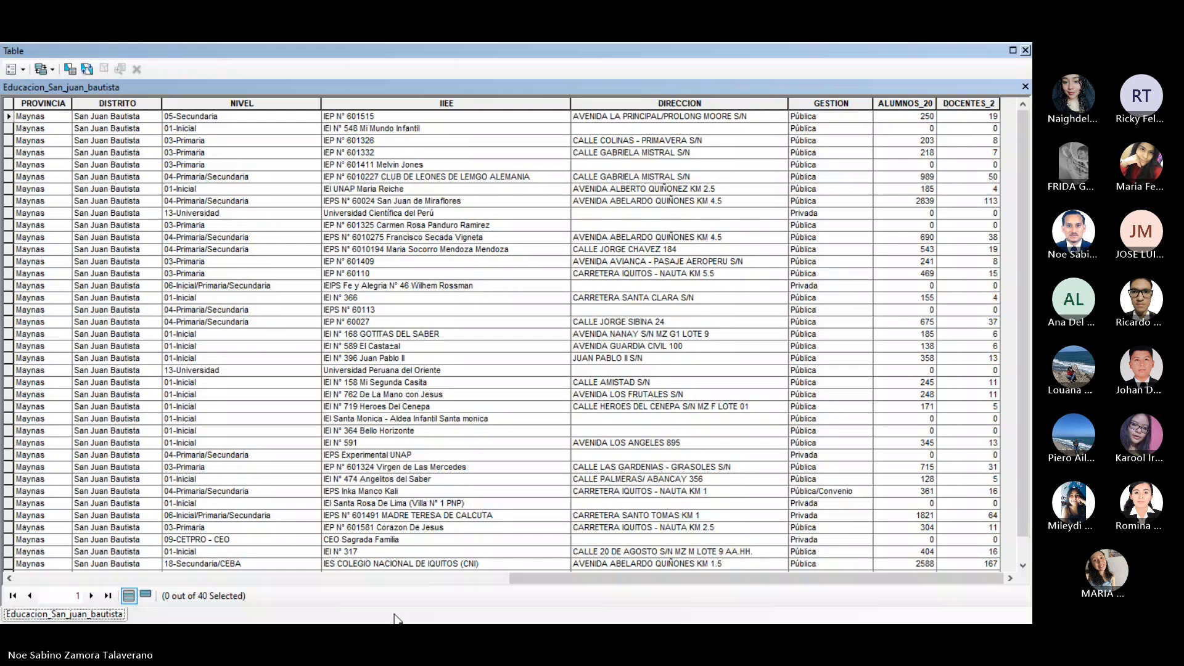
Consult question 1b in the practice PDF in the browser, return to ArcMap and highlight the ALUMNOS_20 field of the Educacion_San_juan_bautista table
{"action": "key", "text": "super"}
{"action": "left_click", "coordinate": [314, 610]}
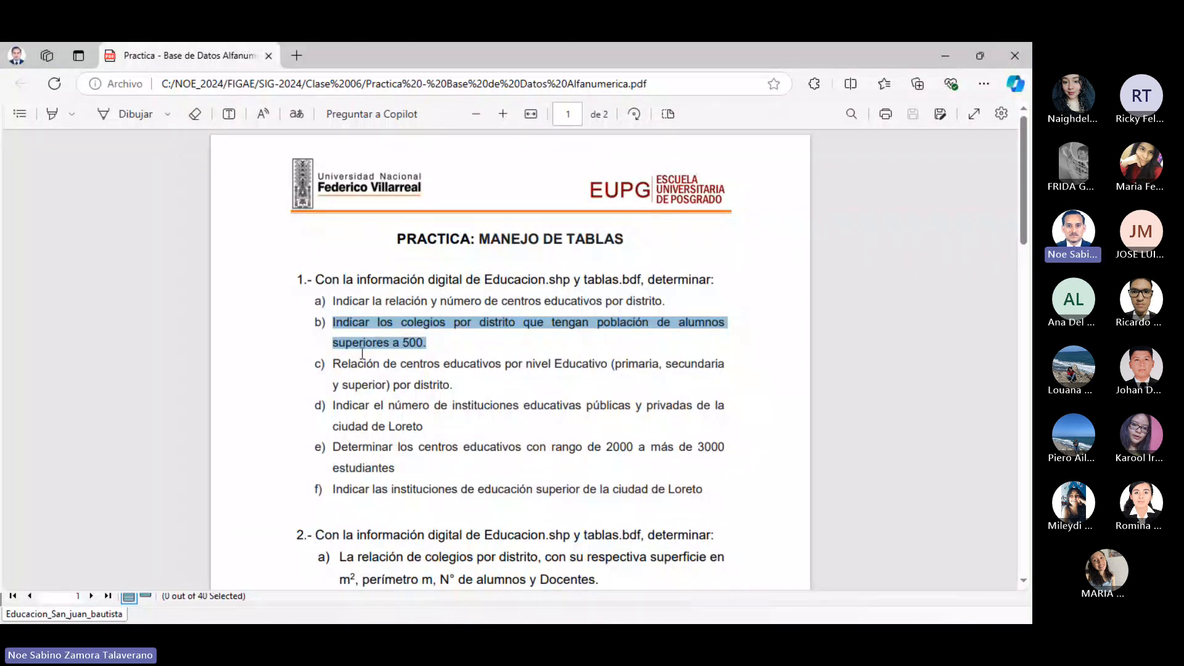
{"action": "left_click", "coordinate": [948, 55]}
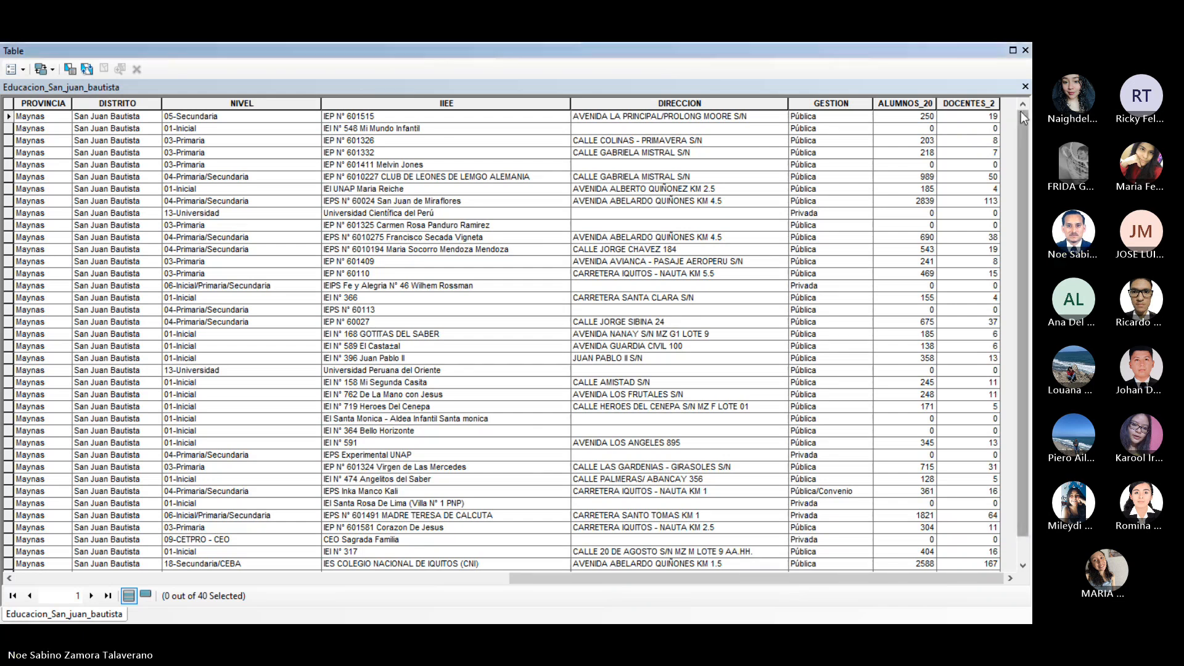
{"action": "left_click", "coordinate": [904, 103]}
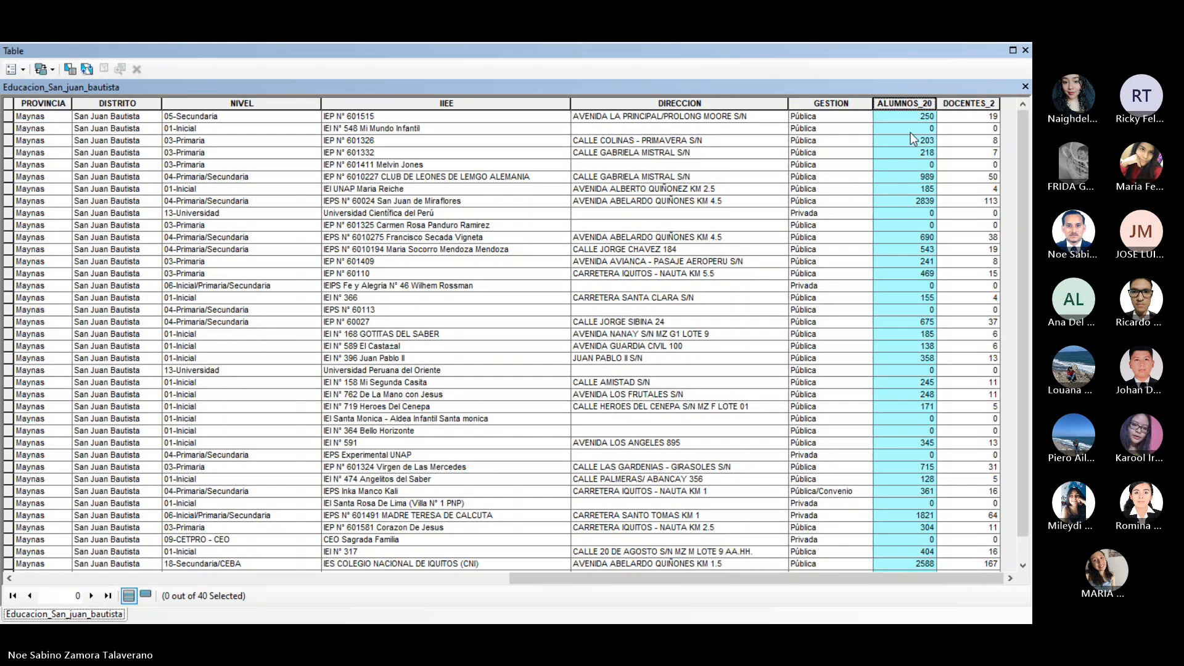
Select the records with "ALUMNOS_20" > 500 in the Educacion_San_juan_bautista attribute table
{"action": "left_click", "coordinate": [18, 71]}
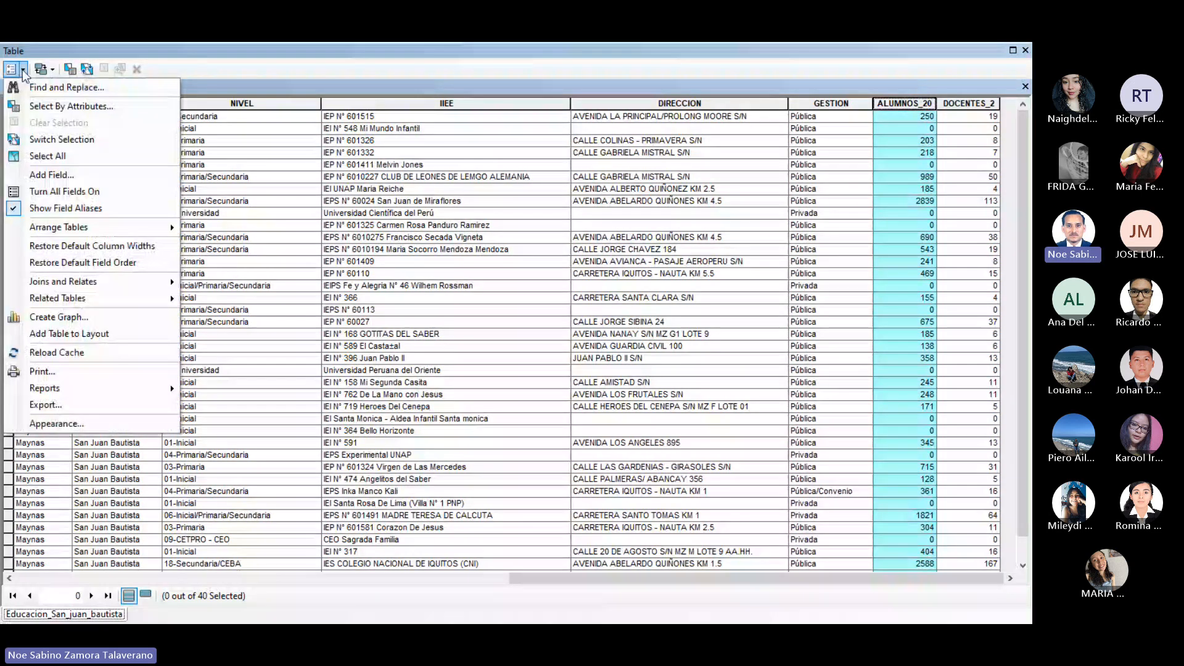
{"action": "left_click", "coordinate": [63, 104]}
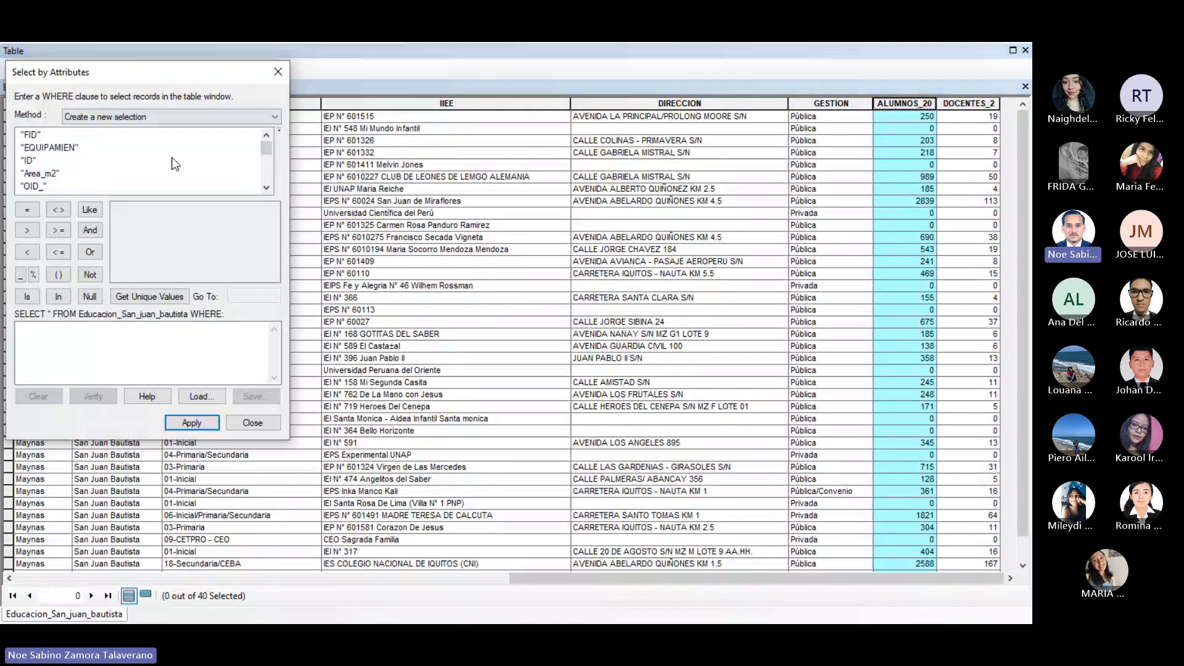
{"action": "left_click_drag", "start_coordinate": [266, 150], "coordinate": [264, 181]}
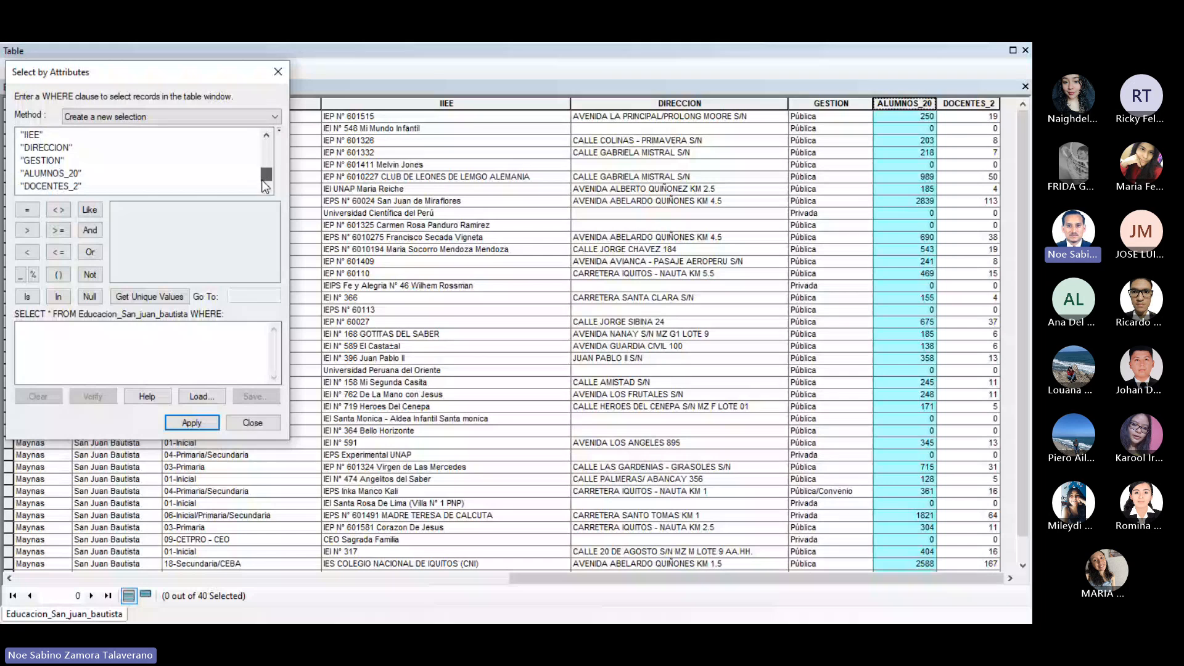
{"action": "double_click", "coordinate": [52, 173]}
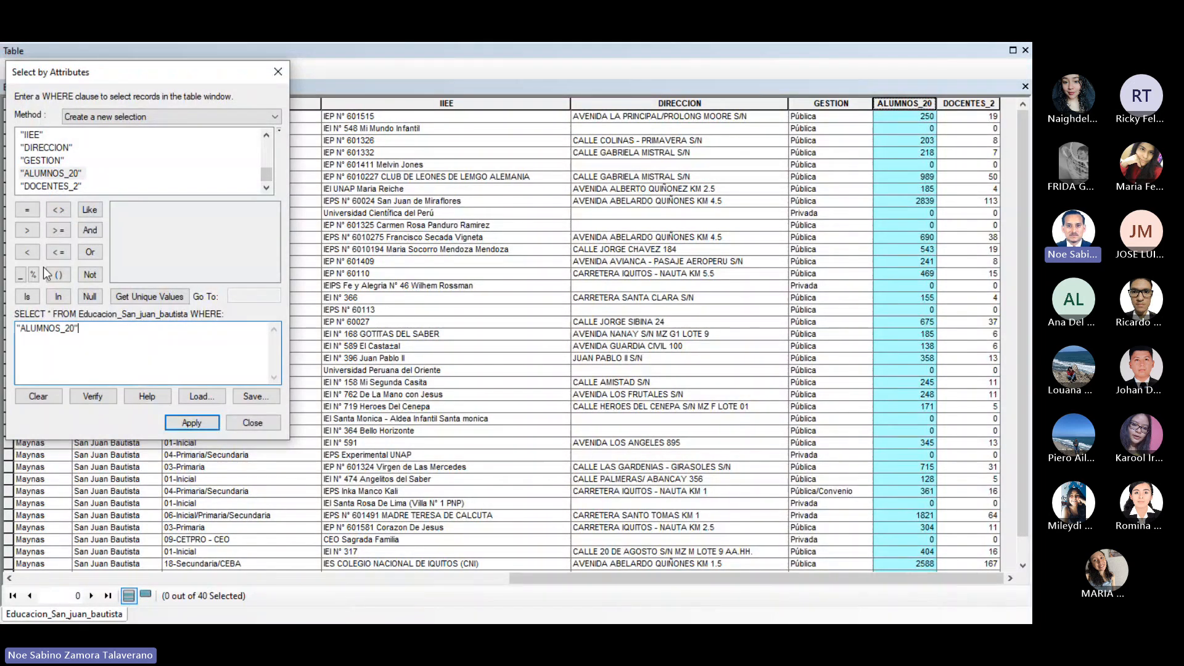
{"action": "left_click", "coordinate": [27, 231]}
{"action": "type", "text": "5"}
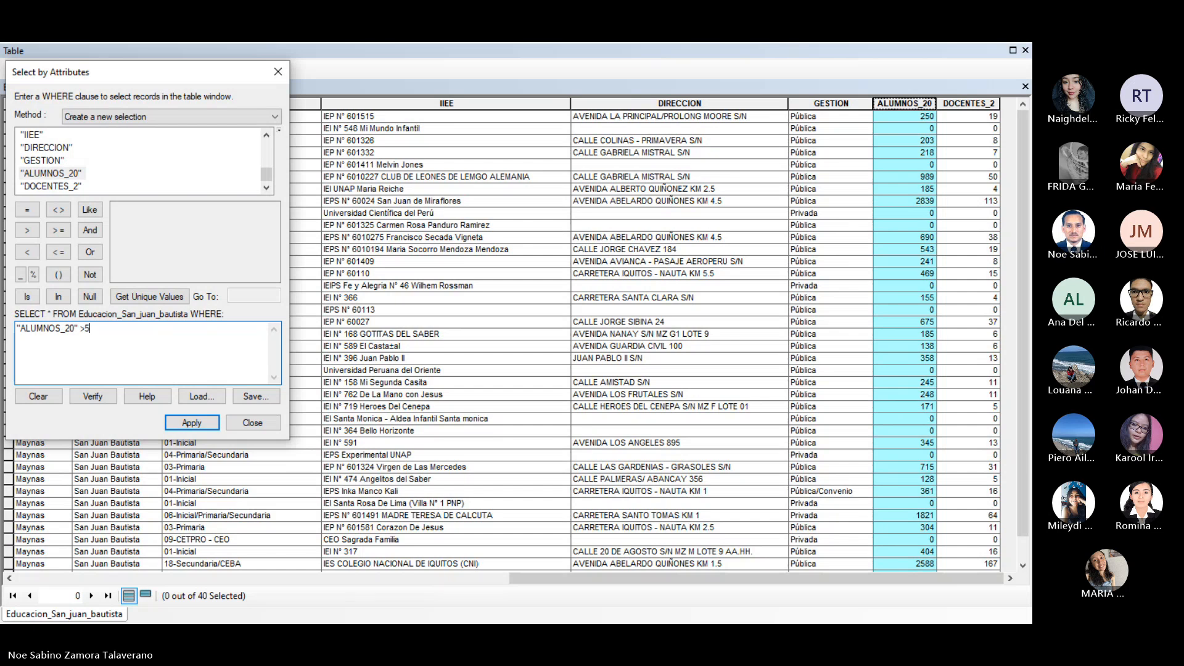
{"action": "type", "text": "00"}
{"action": "left_click", "coordinate": [185, 423]}
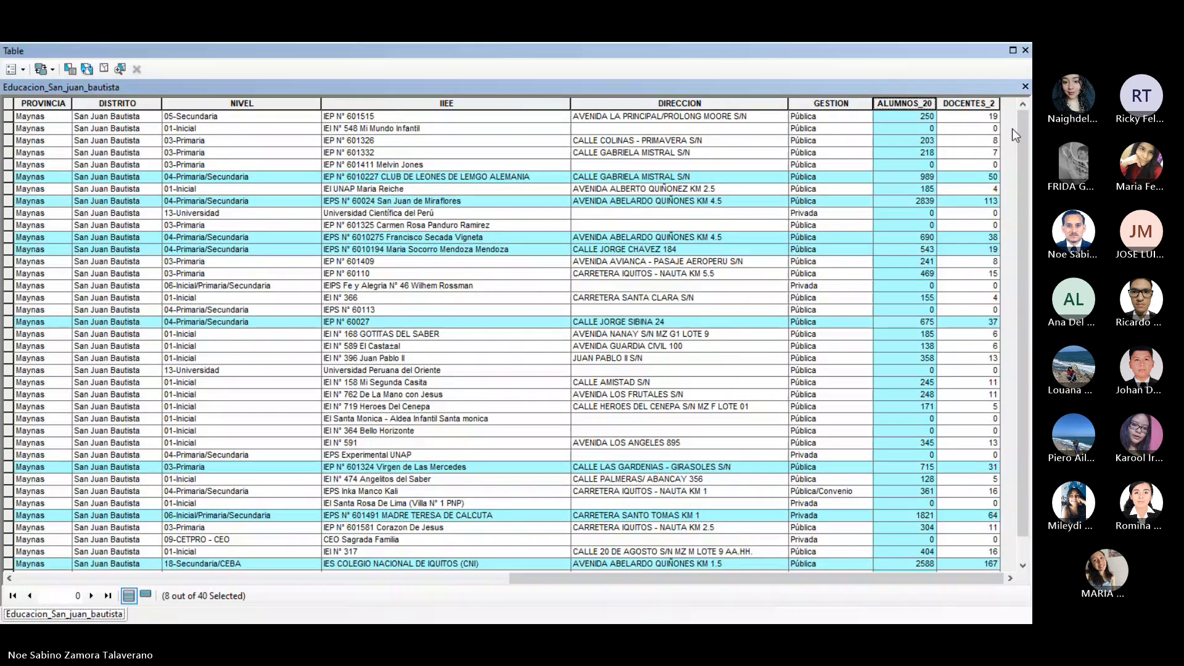
Review the selected schools in the attribute table, close it and inspect the selected polygons on the map
{"action": "scroll", "coordinate": [1011, 129], "scroll_direction": "down", "scroll_amount": 1}
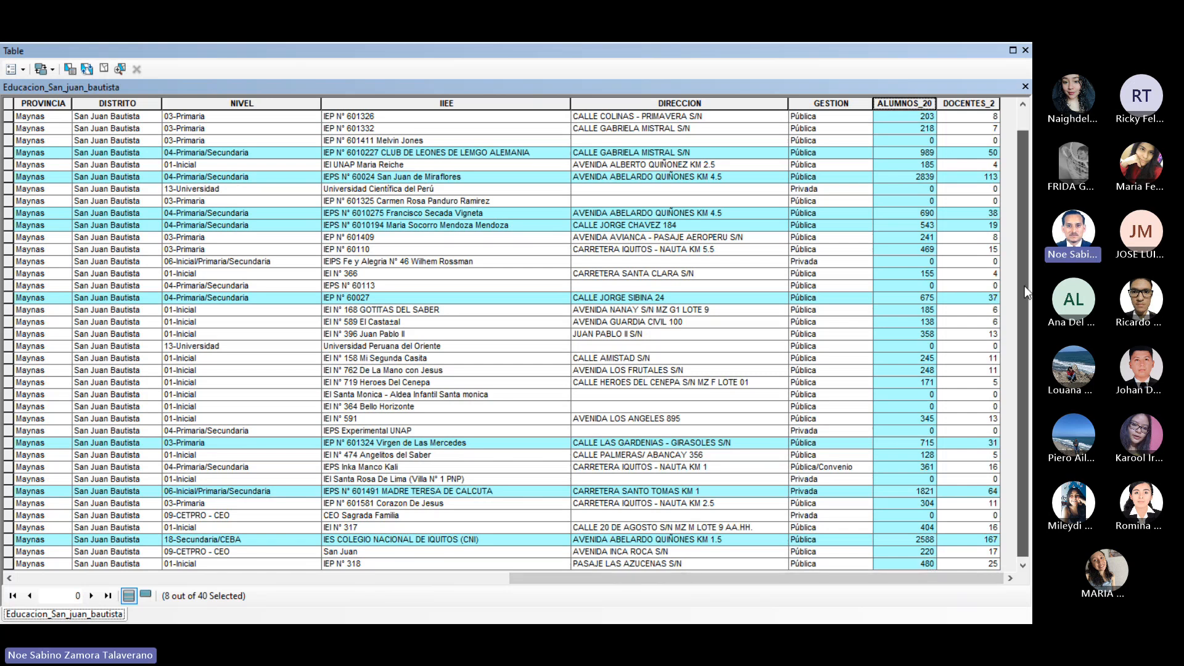
{"action": "scroll", "coordinate": [1023, 287], "scroll_direction": "up", "scroll_amount": 1}
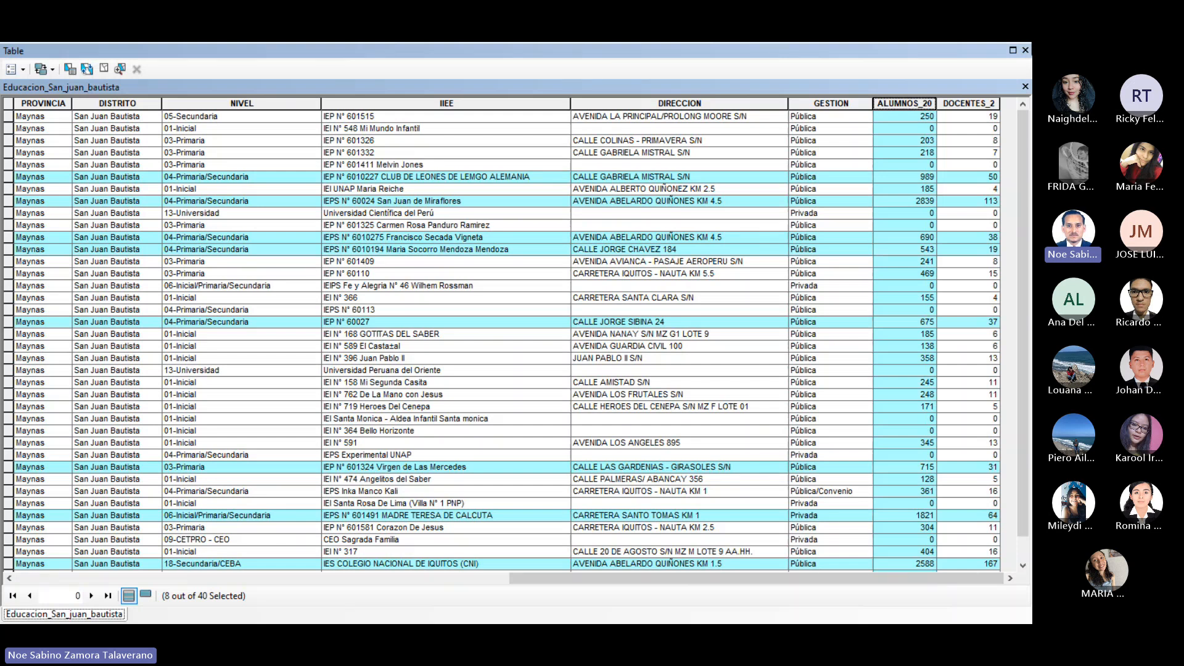
{"action": "left_click", "coordinate": [1025, 50]}
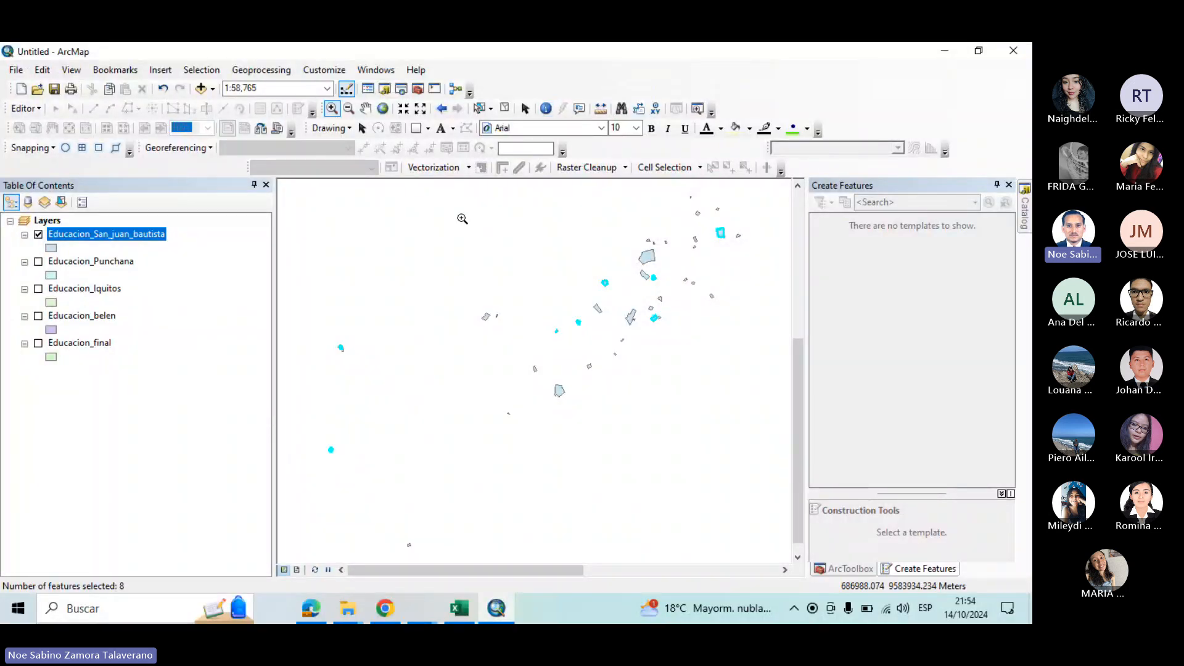
{"action": "left_click_drag", "start_coordinate": [454, 205], "coordinate": [753, 415]}
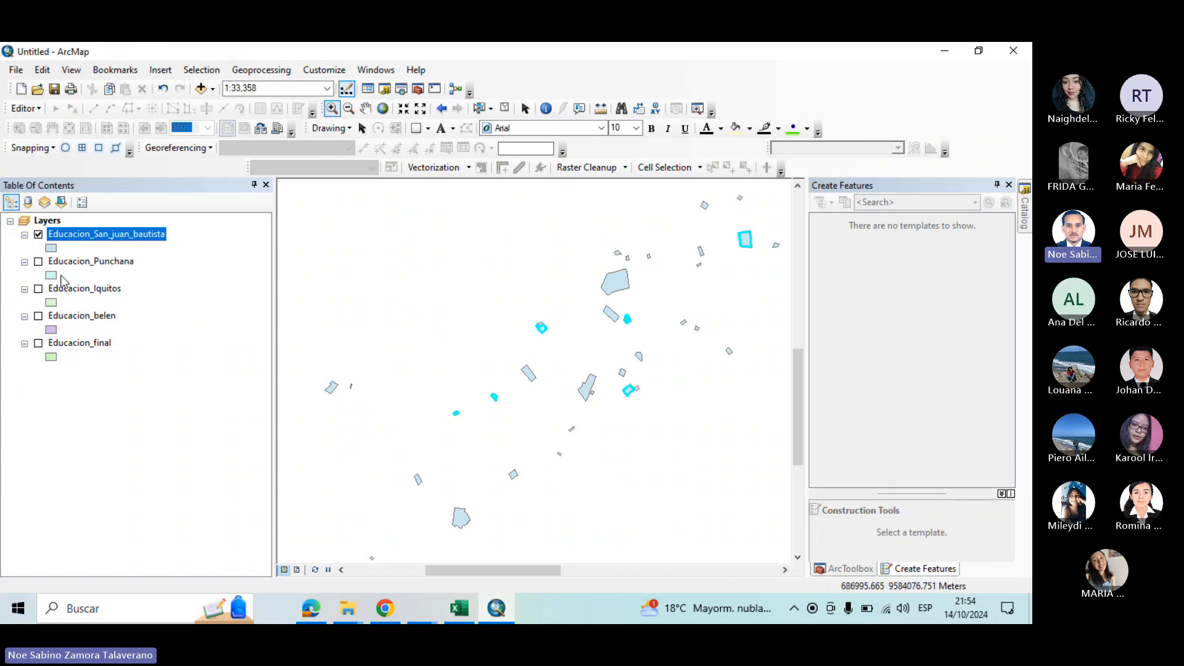
Export the selected Educacion_San_juan_bautista features to the TABLA folder as shapefile "Educacion_San_juan_bautista>500alum.shp" and add it to the map as a layer
{"action": "right_click", "coordinate": [159, 242]}
{"action": "mouse_move", "coordinate": [255, 499]}
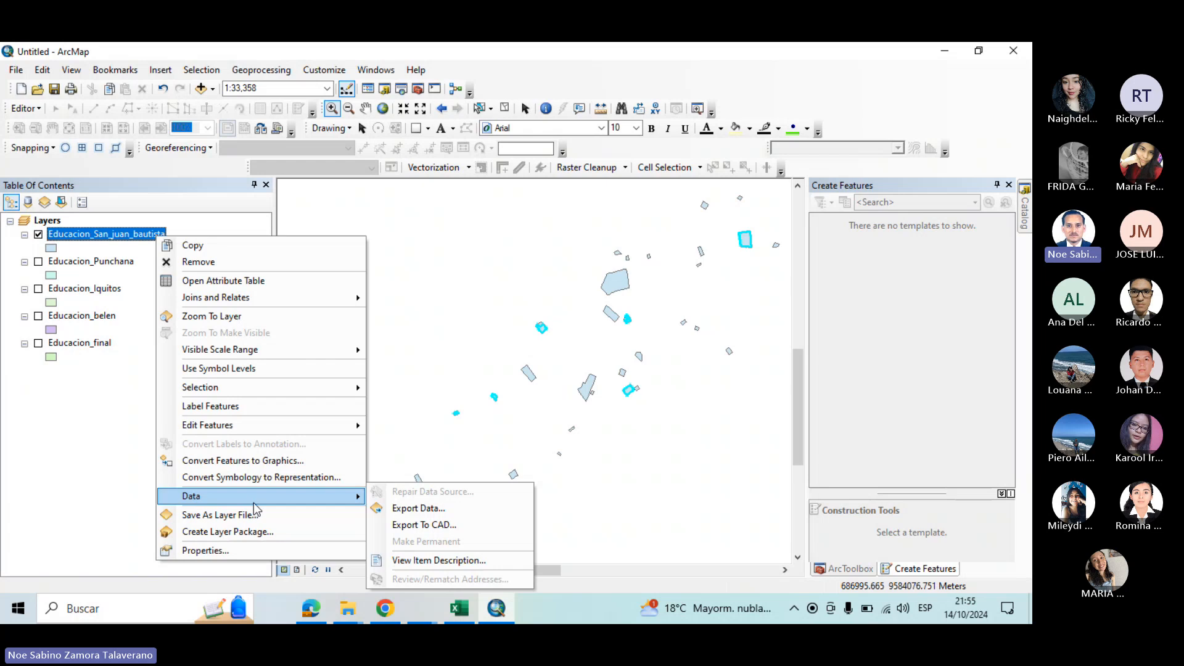
{"action": "left_click", "coordinate": [445, 508]}
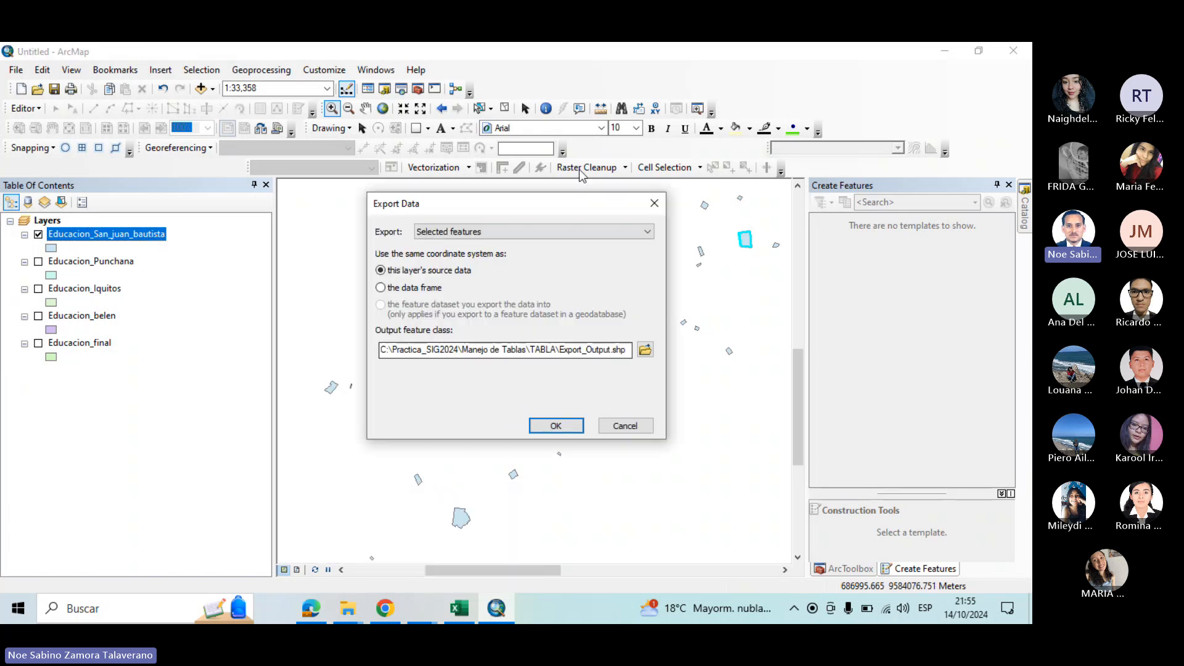
{"action": "left_click_drag", "start_coordinate": [590, 203], "coordinate": [539, 241]}
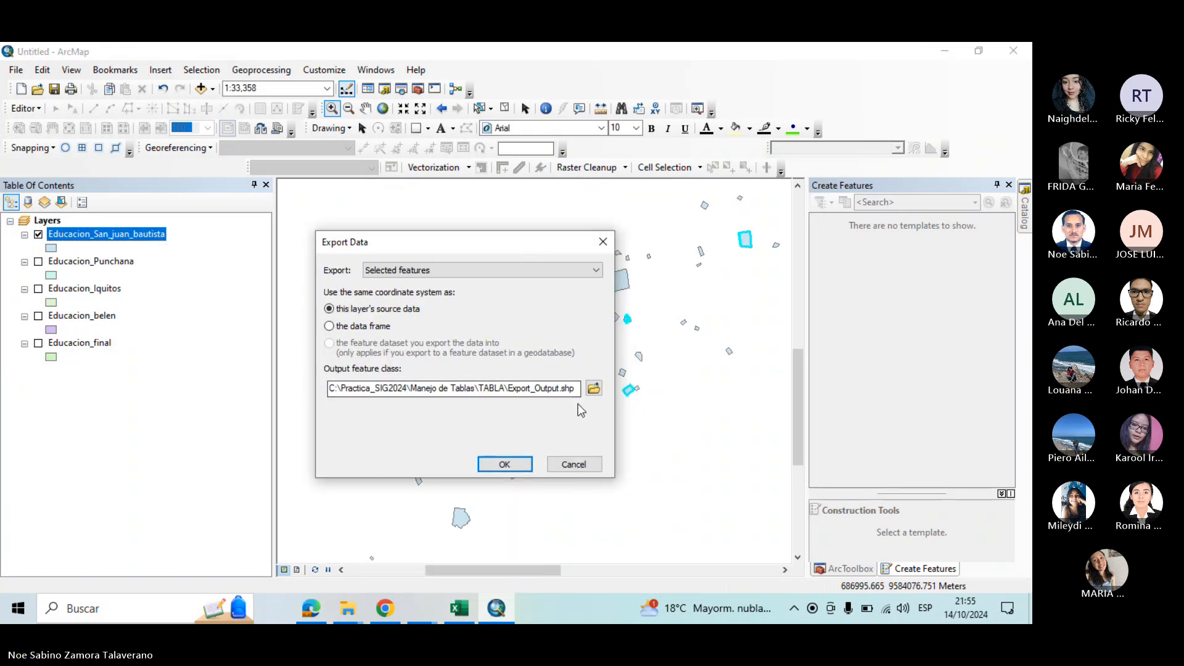
{"action": "left_click", "coordinate": [593, 387]}
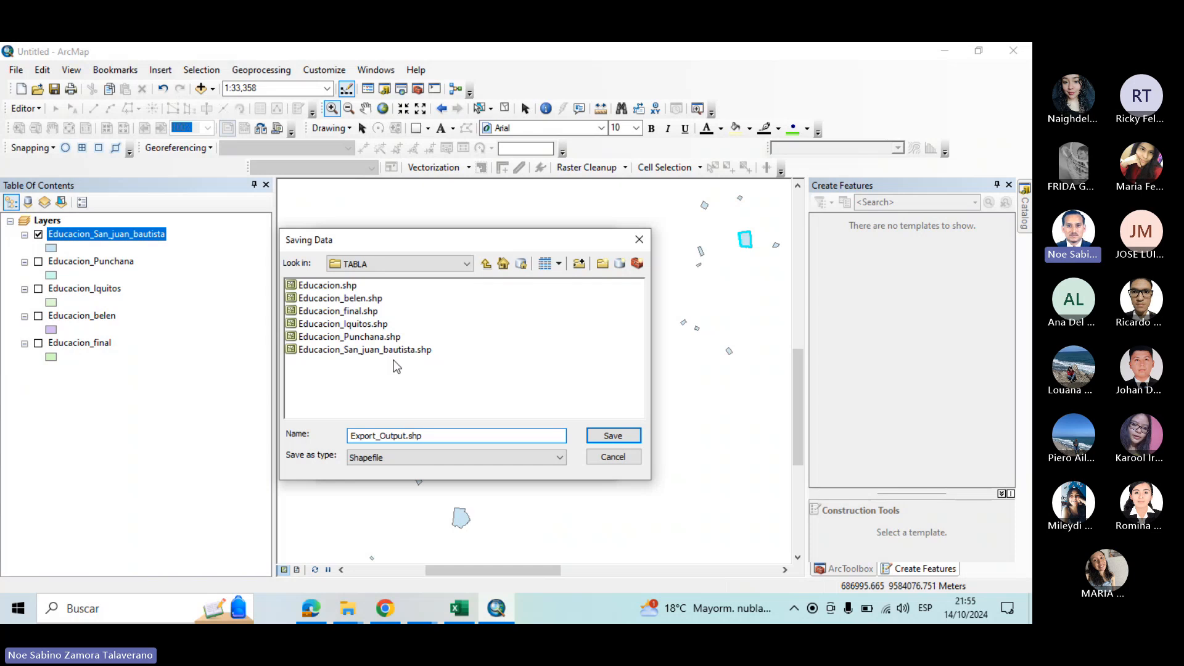
{"action": "left_click", "coordinate": [395, 350]}
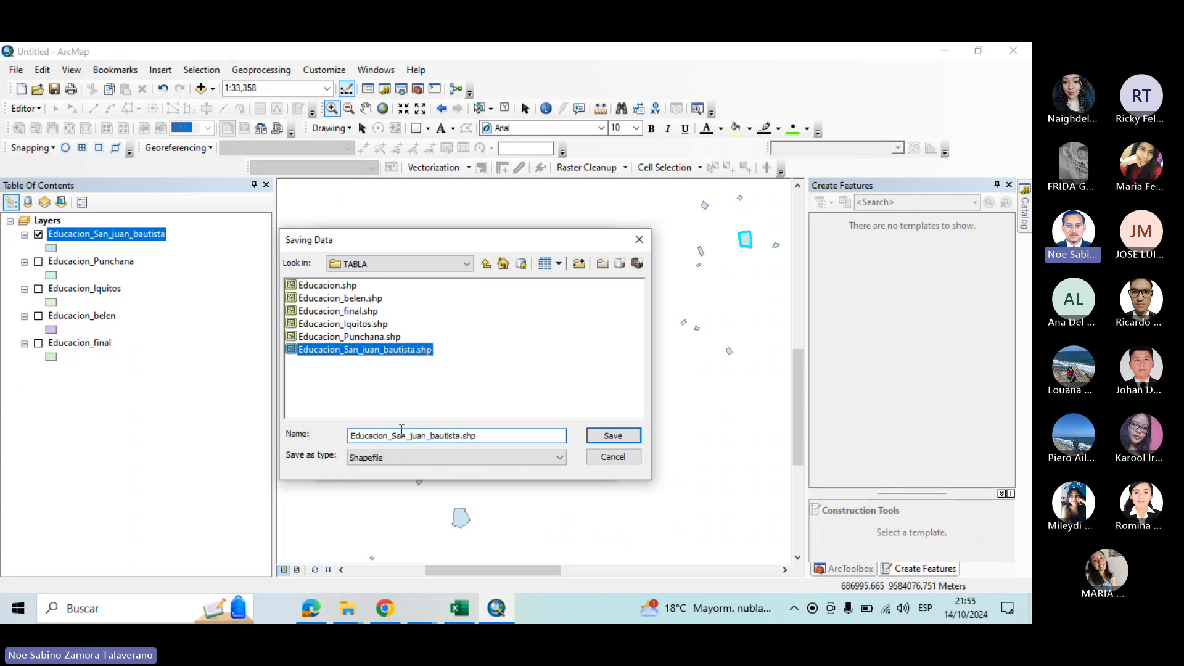
{"action": "left_click", "coordinate": [463, 436]}
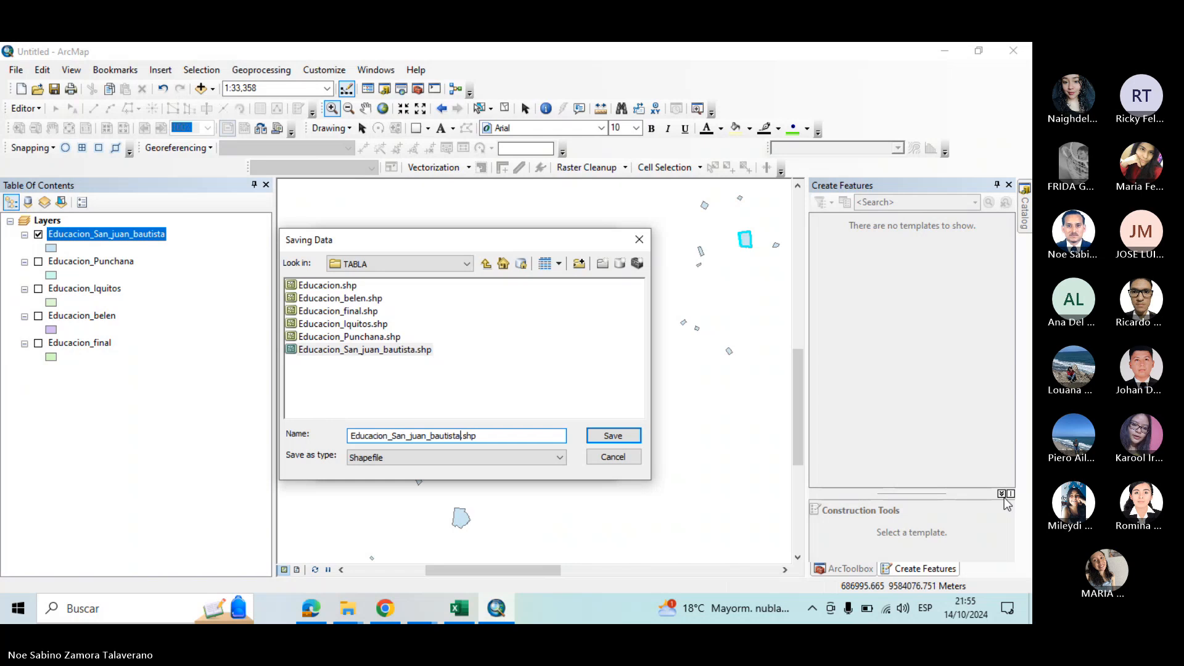
{"action": "type", "text": ">"}
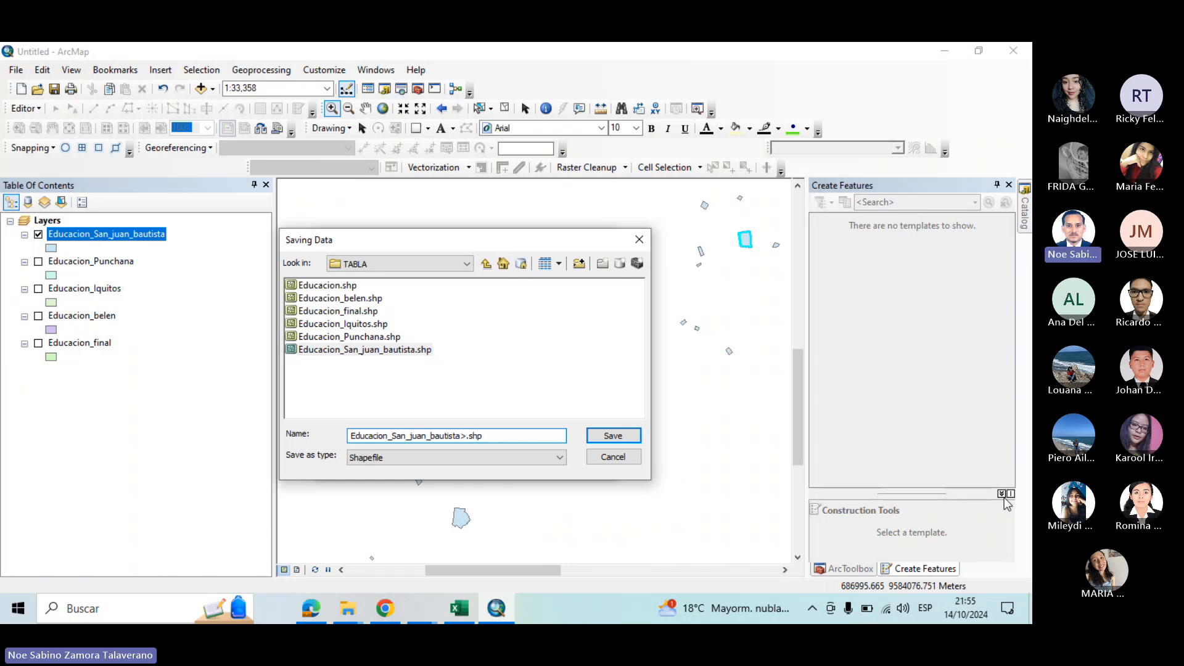
{"action": "type", "text": "500"}
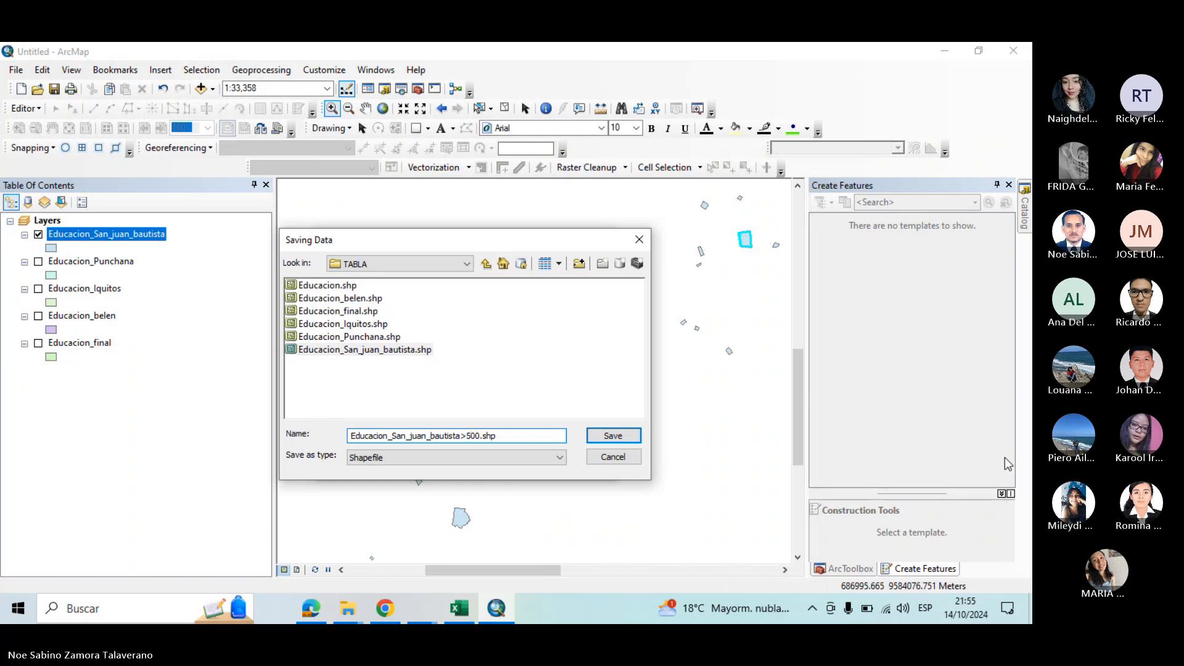
{"action": "type", "text": "alum"}
{"action": "left_click", "coordinate": [632, 436]}
{"action": "left_click", "coordinate": [503, 465]}
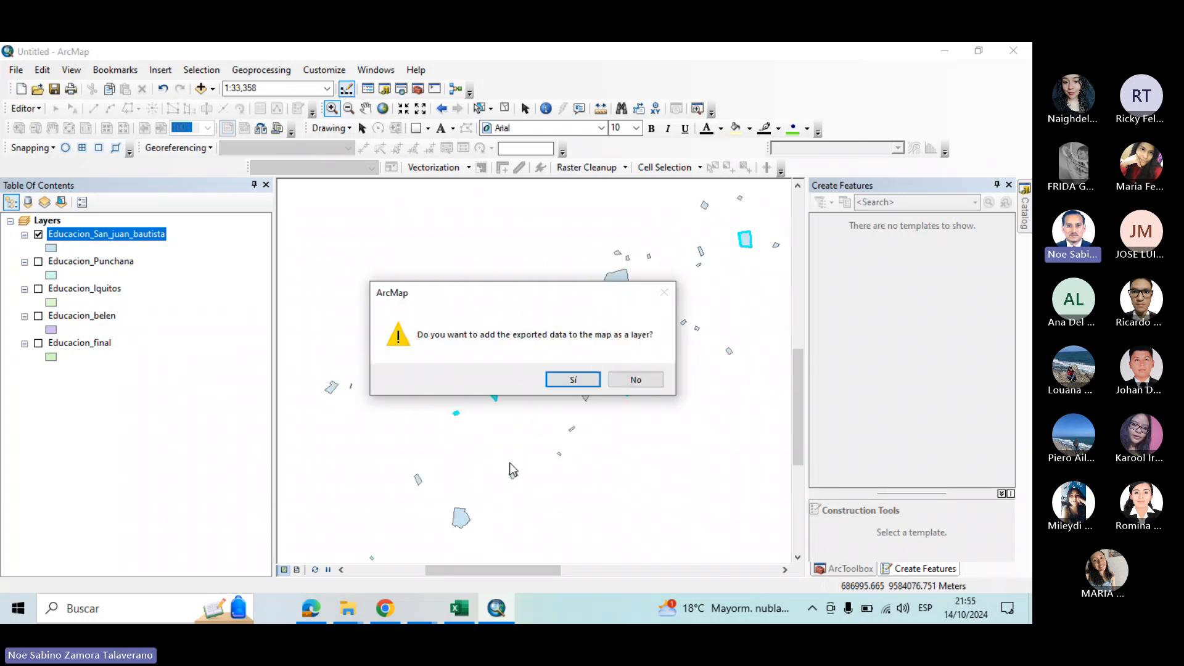
{"action": "left_click", "coordinate": [594, 381]}
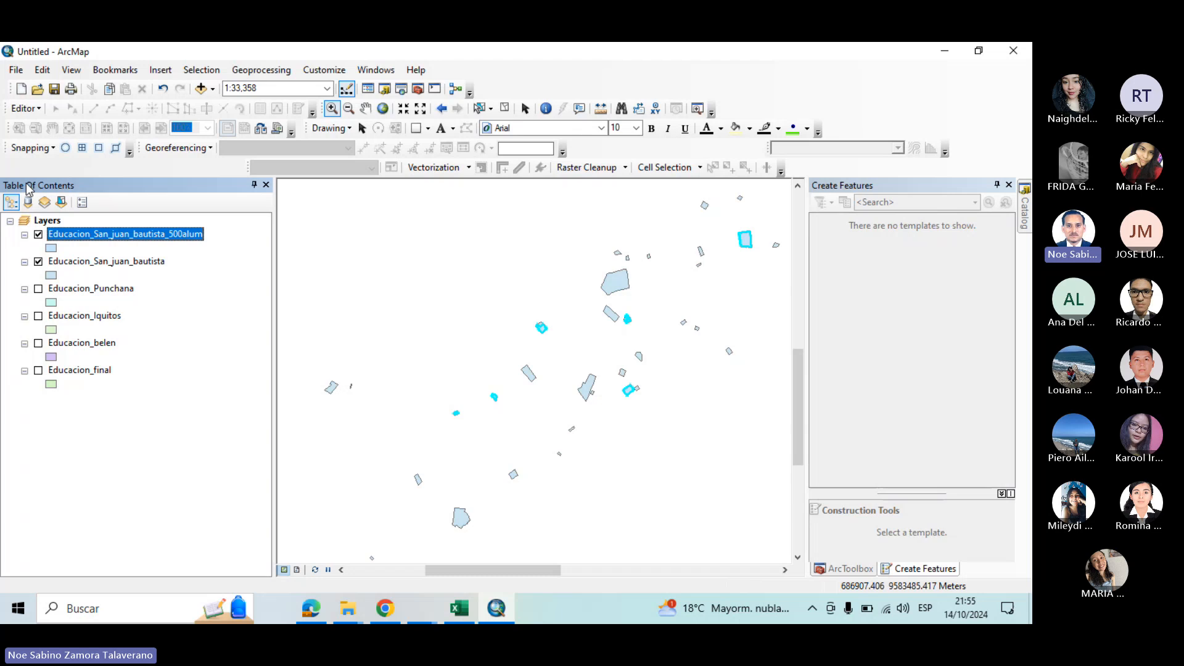
Review the Educacion_San_juan_bautista_500alum attribute table across to the last fields and close it
{"action": "right_click", "coordinate": [154, 235]}
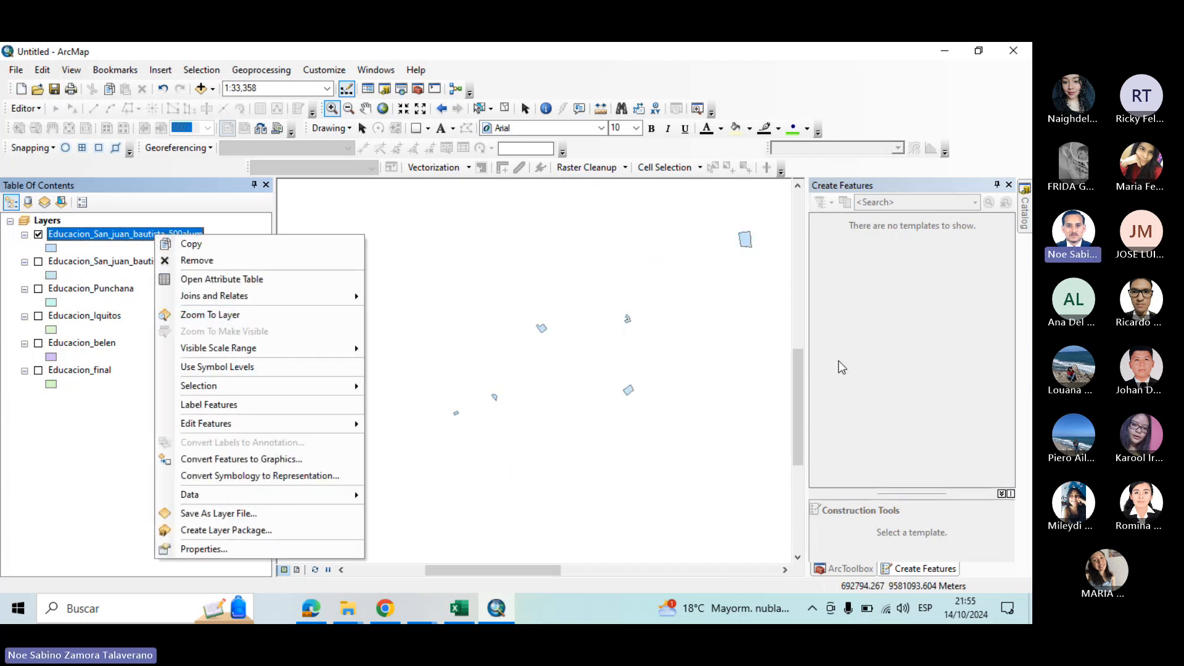
{"action": "left_click", "coordinate": [799, 390]}
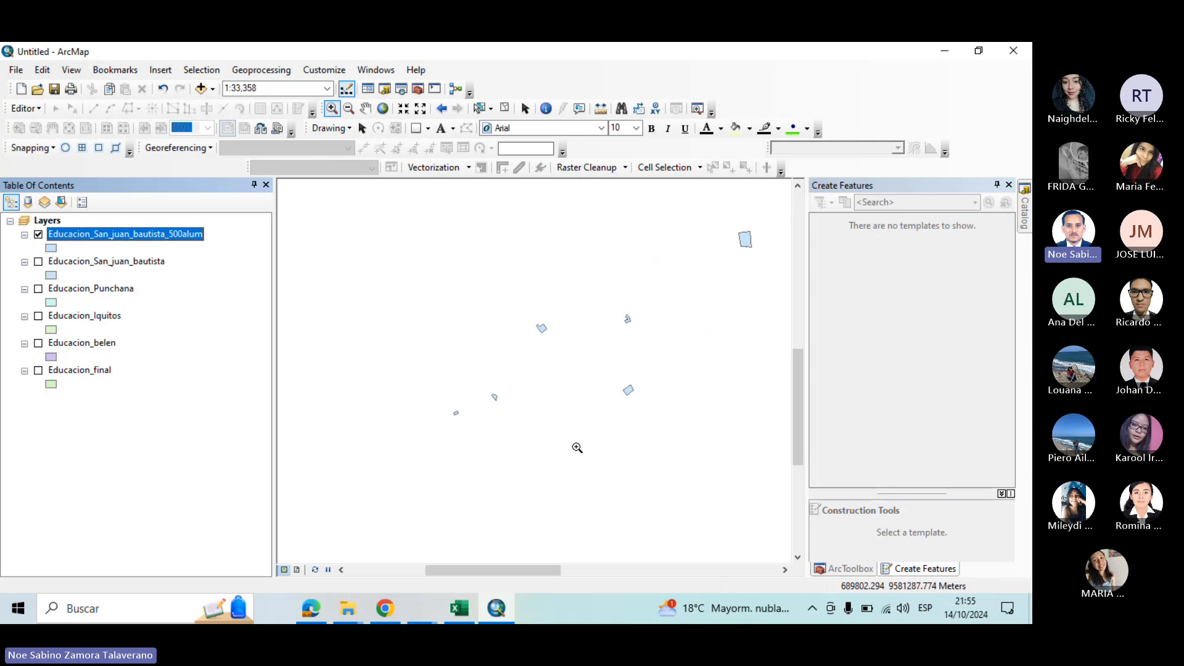
{"action": "right_click", "coordinate": [171, 229]}
{"action": "left_click", "coordinate": [241, 276]}
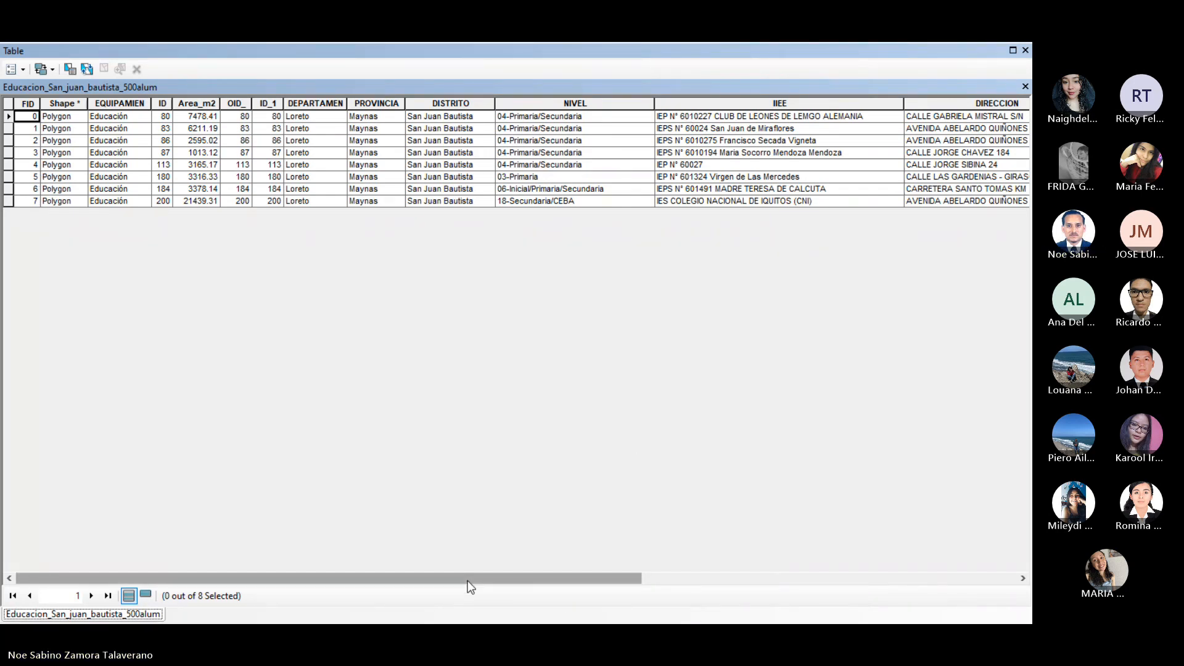
{"action": "left_click_drag", "start_coordinate": [467, 579], "coordinate": [953, 550]}
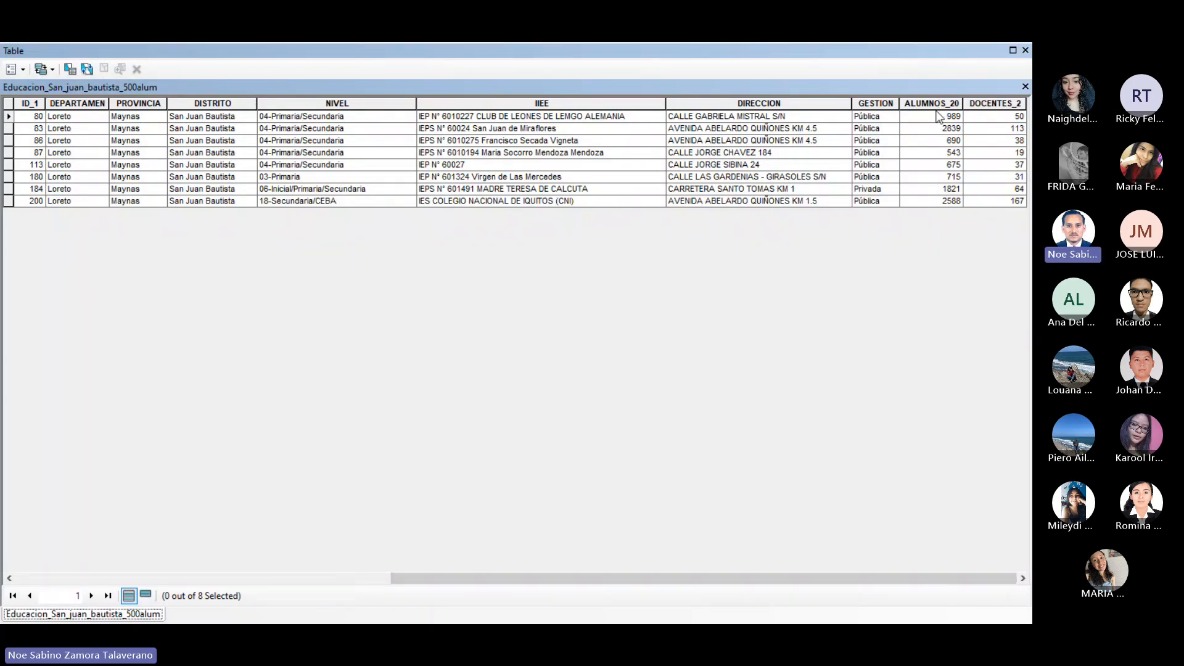
{"action": "left_click", "coordinate": [1025, 50]}
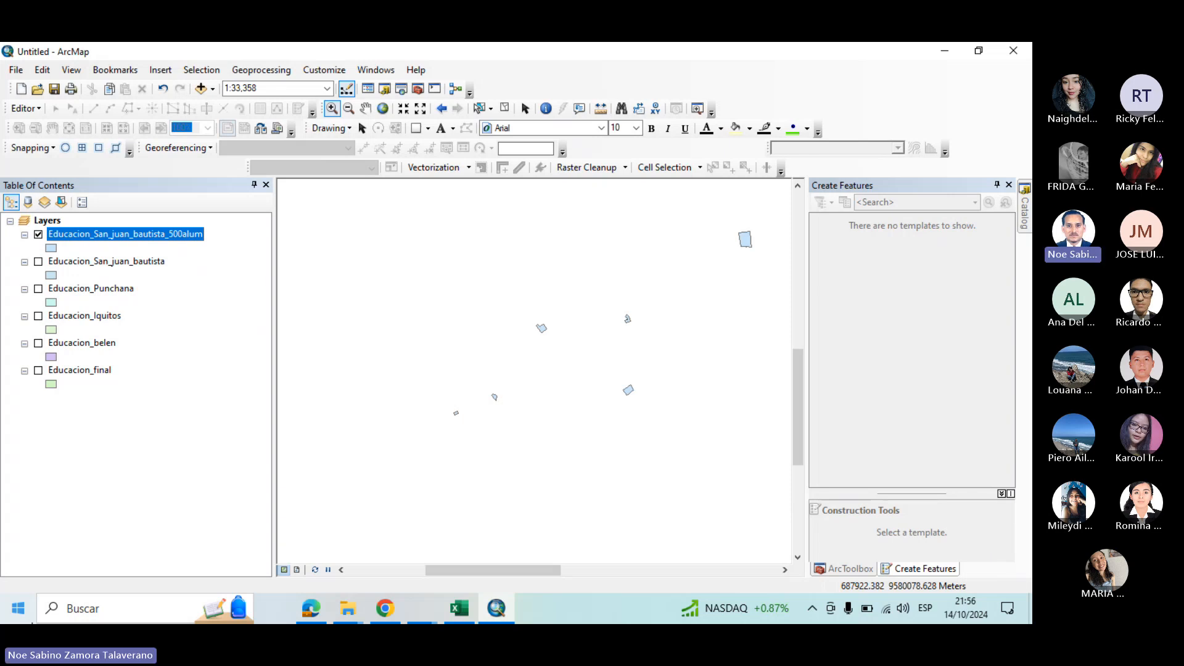
Hide the Educacion_San_juan_bautista_500alum layer, then move Educacion_final to the top of the layer order and show it
{"action": "left_click", "coordinate": [39, 234]}
{"action": "left_click_drag", "start_coordinate": [79, 369], "coordinate": [126, 228]}
{"action": "left_click", "coordinate": [39, 234]}
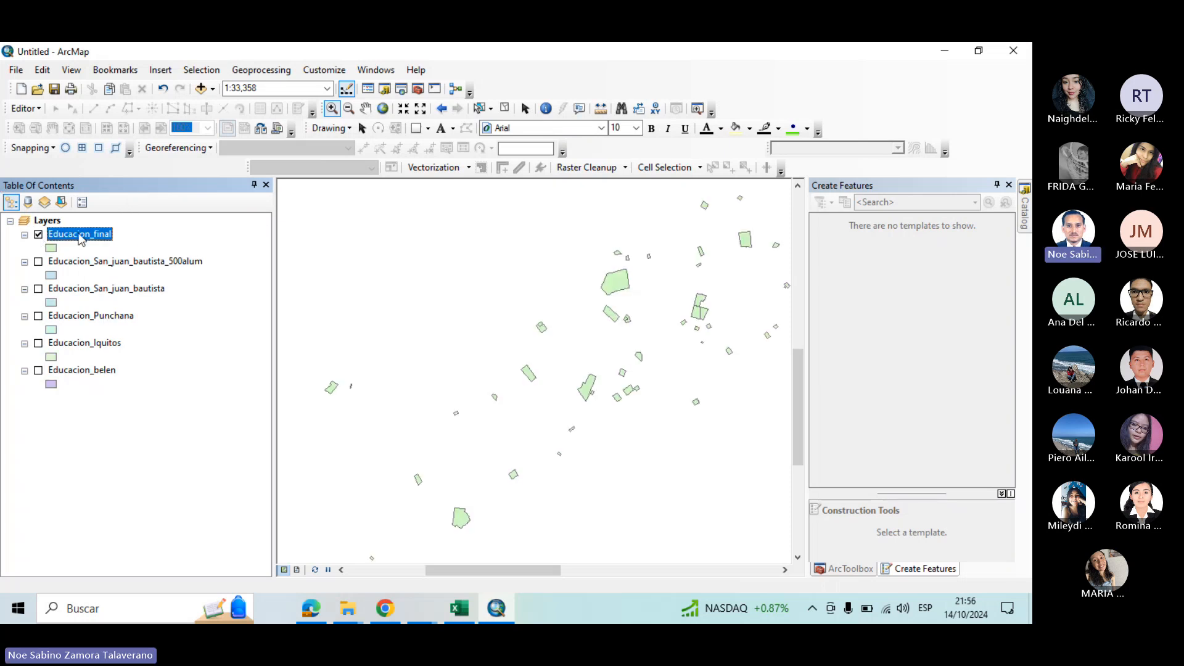
Check the Educacion_final attribute table, close it and zoom the map to the full Educacion_final layer
{"action": "right_click", "coordinate": [81, 235]}
{"action": "left_click", "coordinate": [147, 276]}
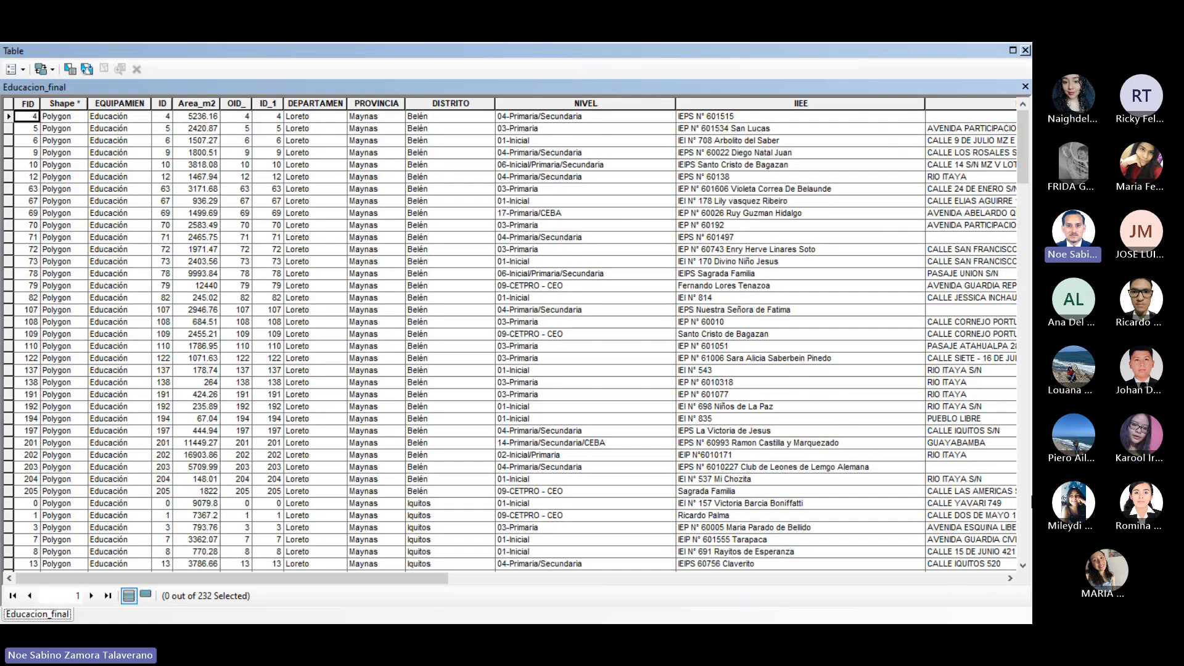
{"action": "left_click", "coordinate": [1025, 51]}
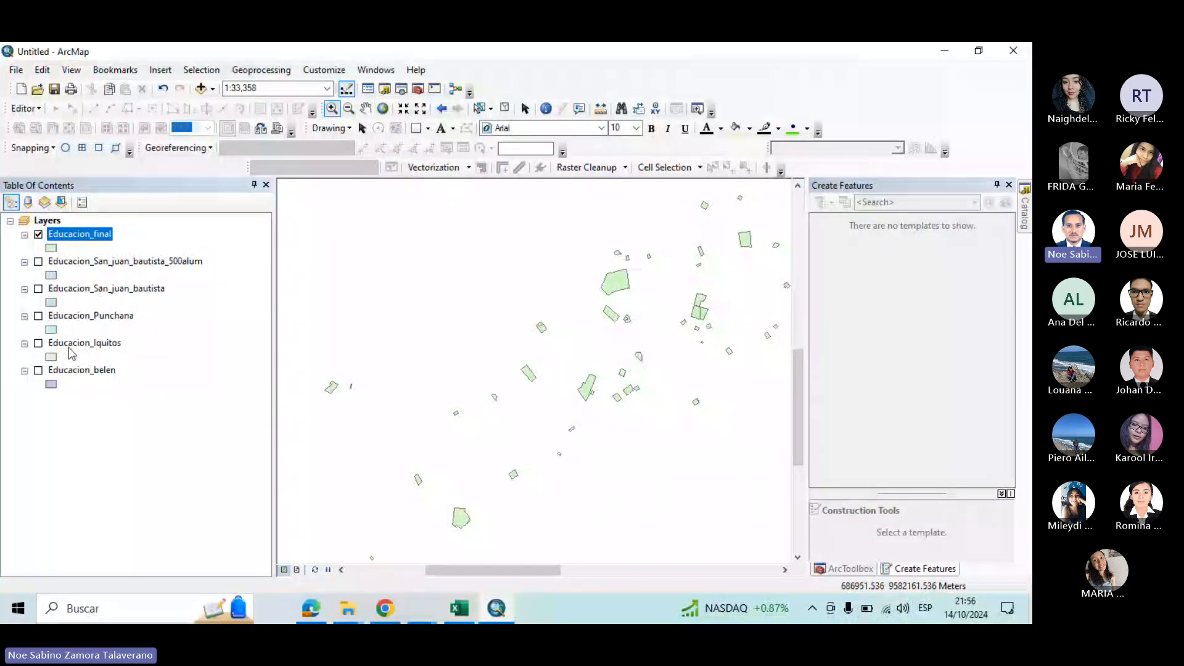
{"action": "right_click", "coordinate": [82, 239]}
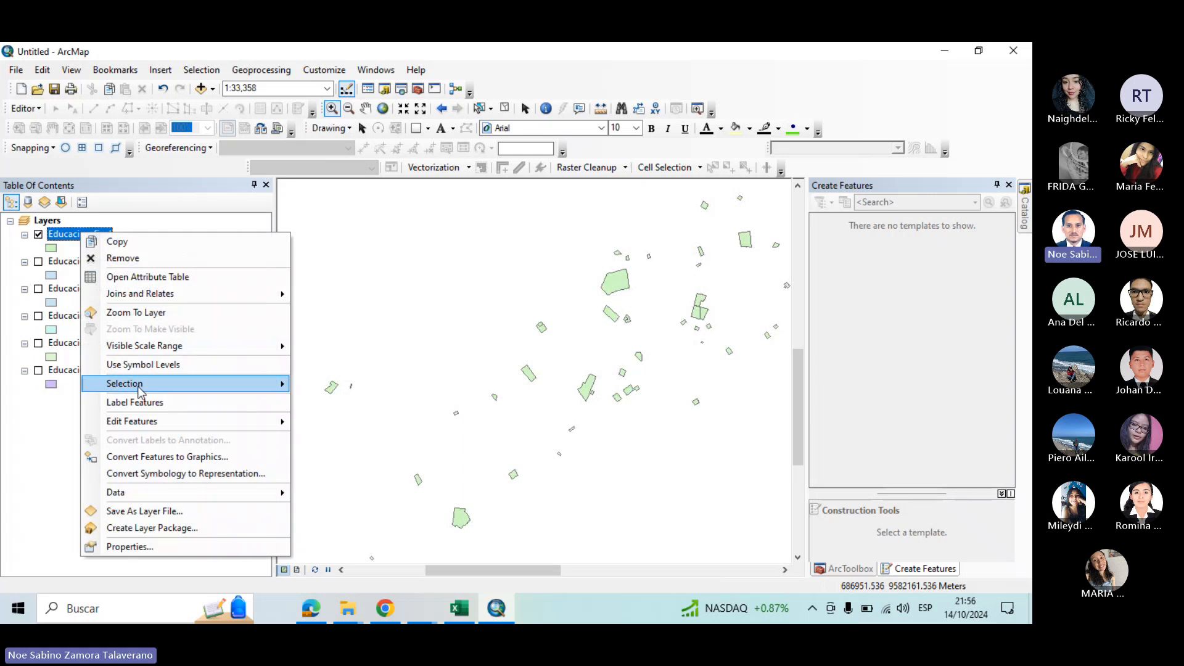
{"action": "left_click", "coordinate": [162, 311]}
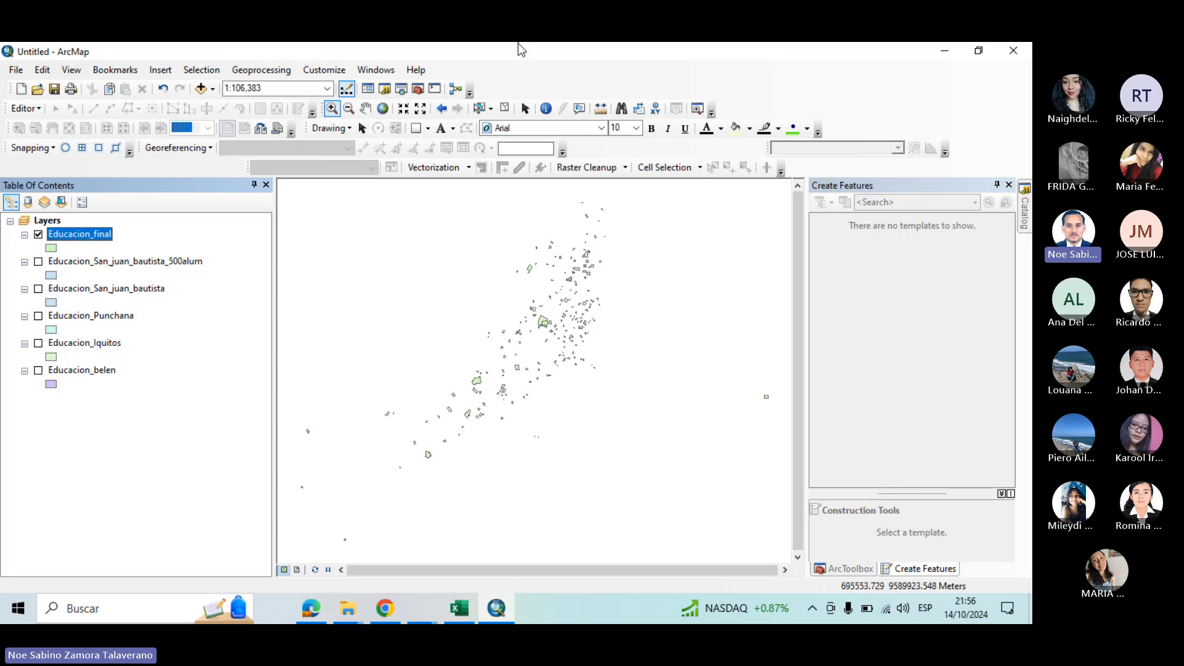
Build a new Select by Attributes query on the Educacion_final table with the condition "DISTRITO" = 'San Juan Bautista'
{"action": "right_click", "coordinate": [87, 239]}
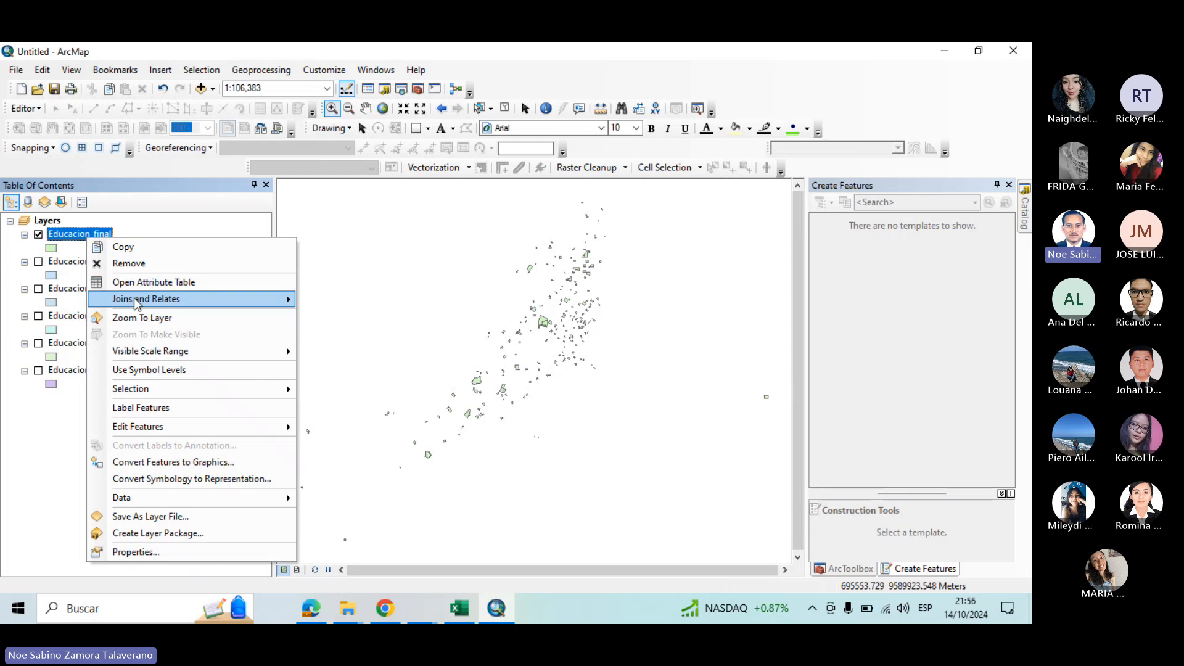
{"action": "left_click", "coordinate": [129, 281]}
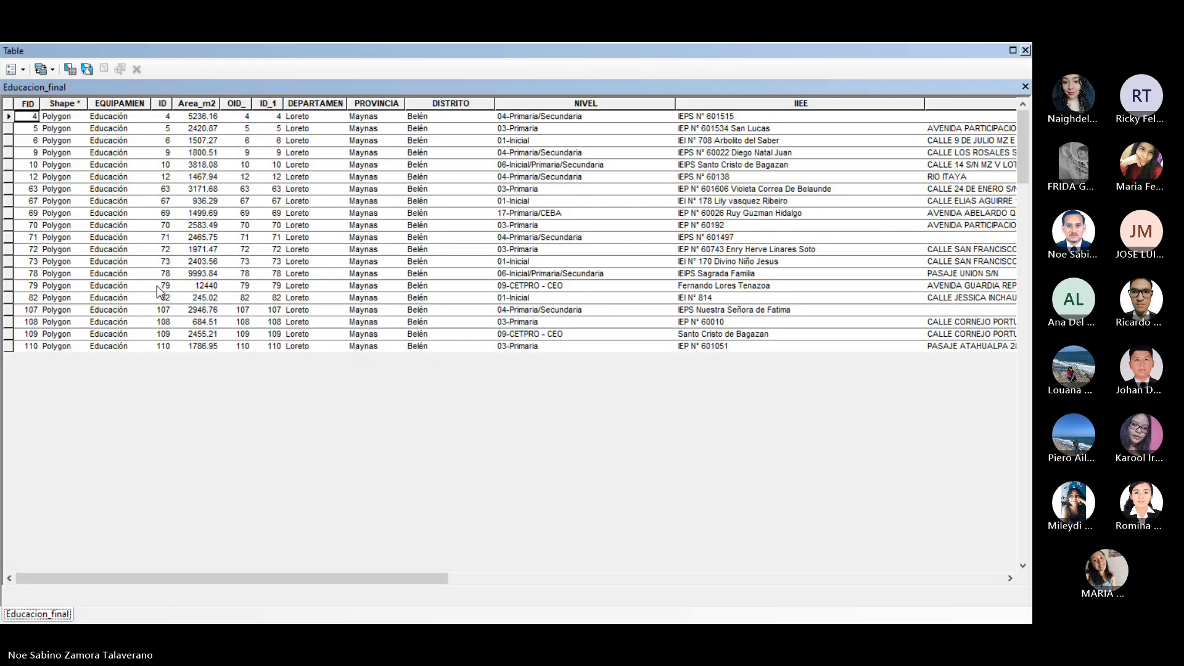
{"action": "left_click", "coordinate": [24, 69]}
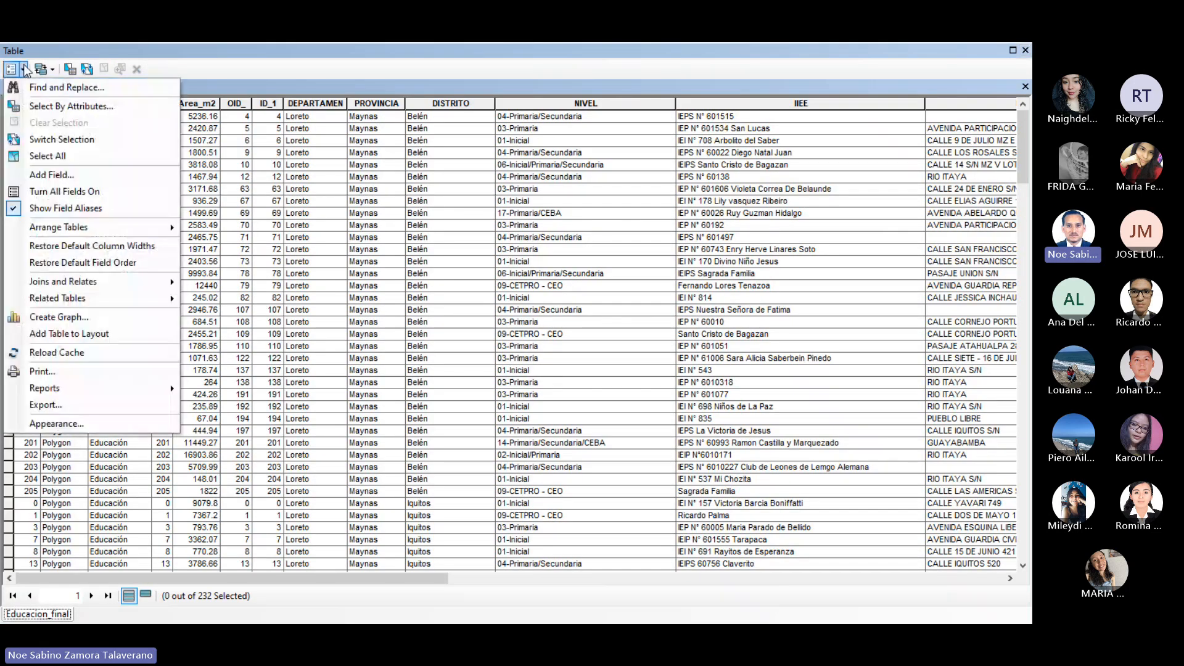
{"action": "left_click", "coordinate": [110, 106]}
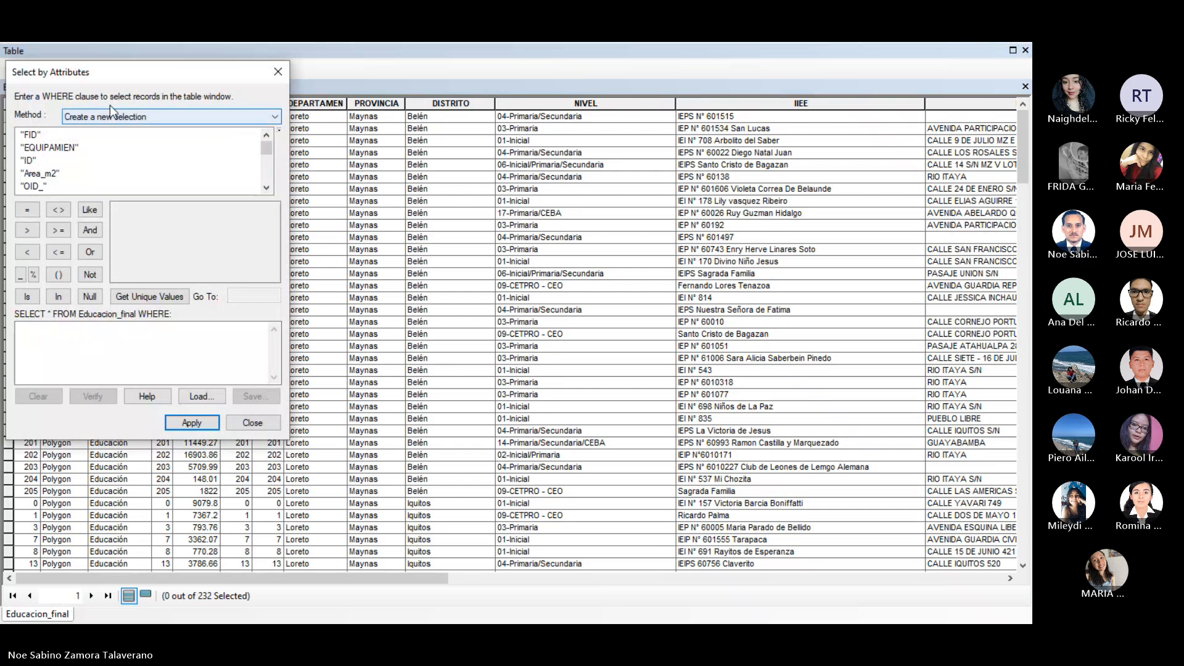
{"action": "left_click_drag", "start_coordinate": [140, 73], "coordinate": [532, 213]}
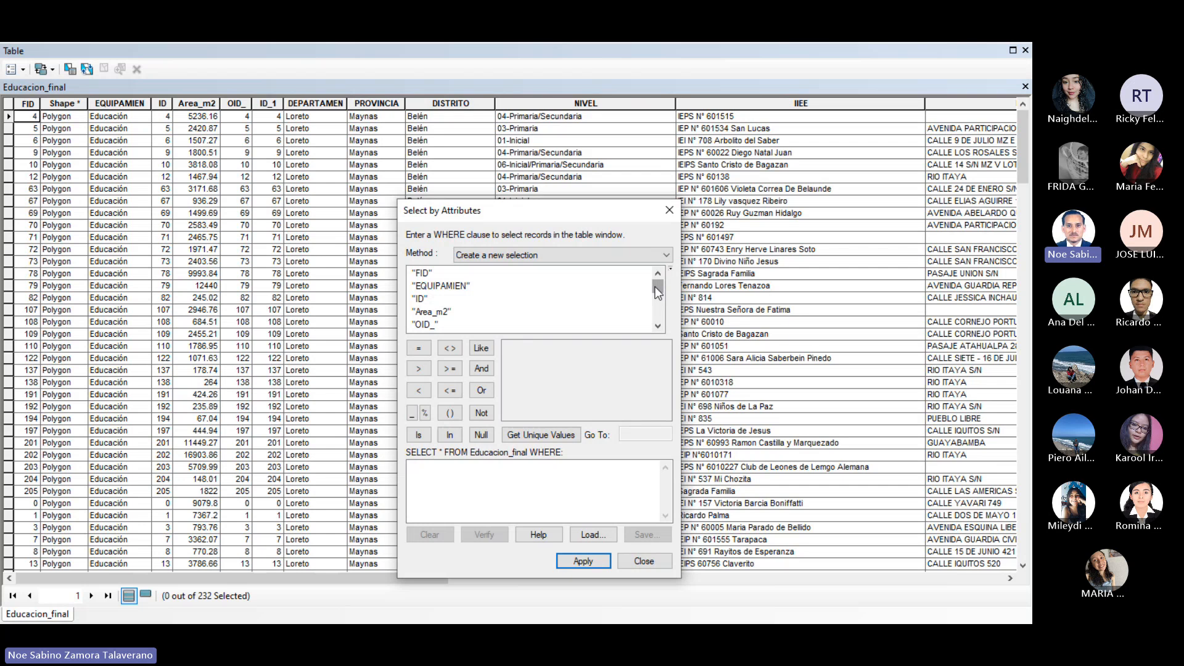
{"action": "left_click_drag", "start_coordinate": [658, 312], "coordinate": [657, 318]}
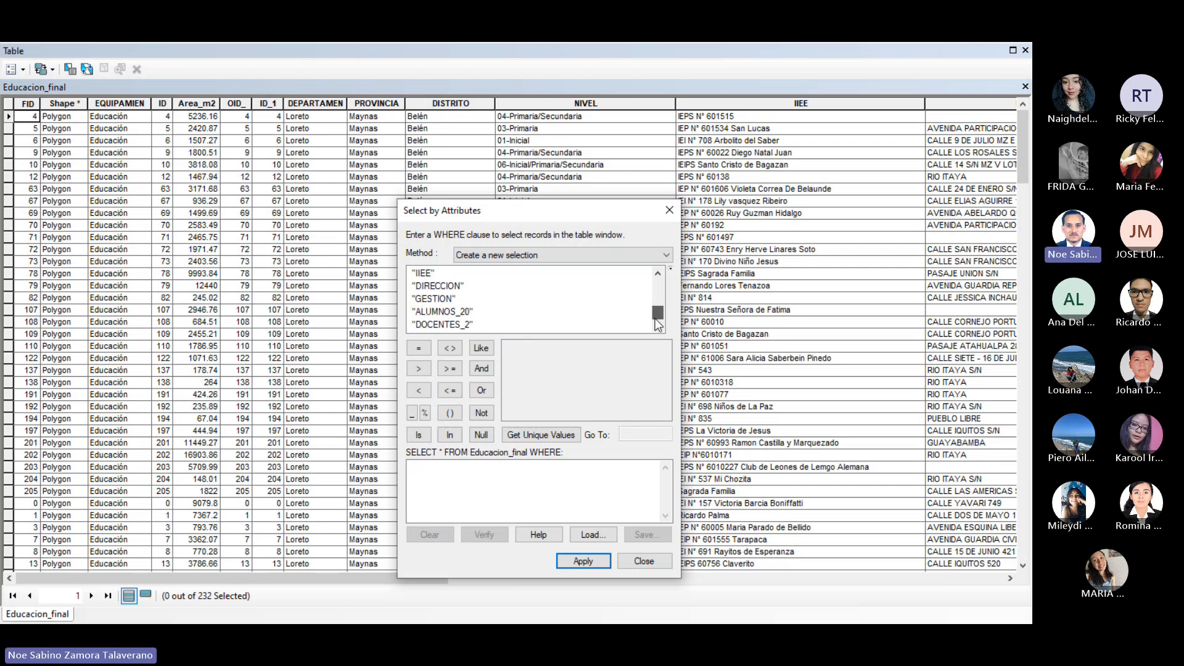
{"action": "left_click_drag", "start_coordinate": [659, 325], "coordinate": [658, 313]}
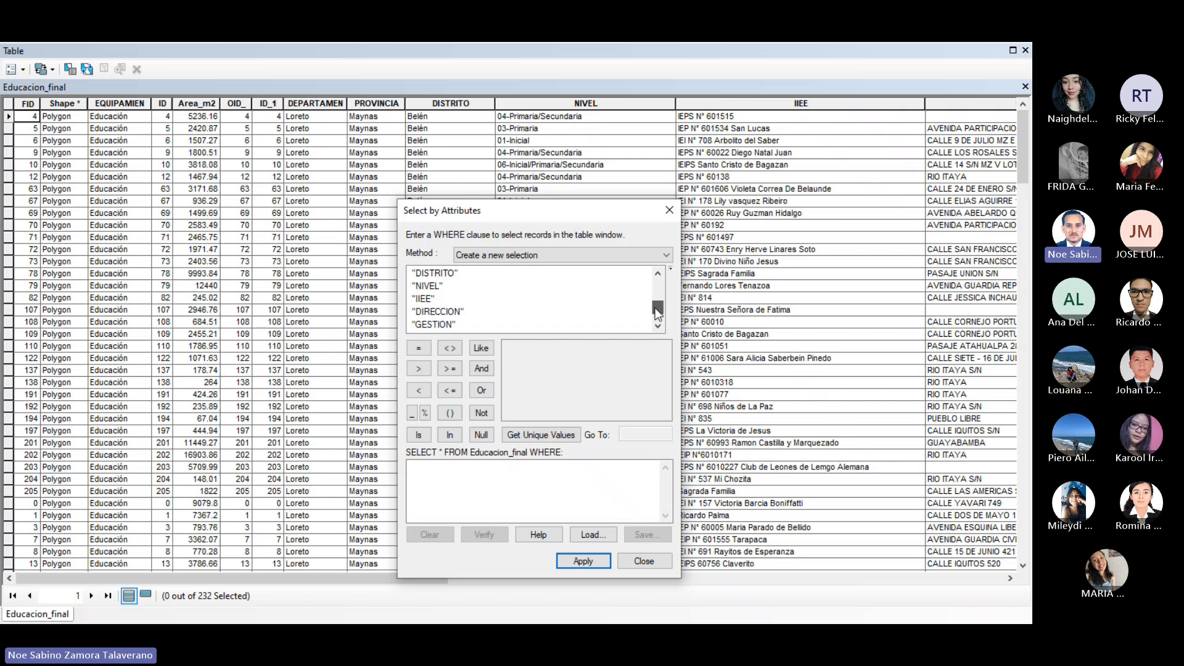
{"action": "double_click", "coordinate": [449, 271]}
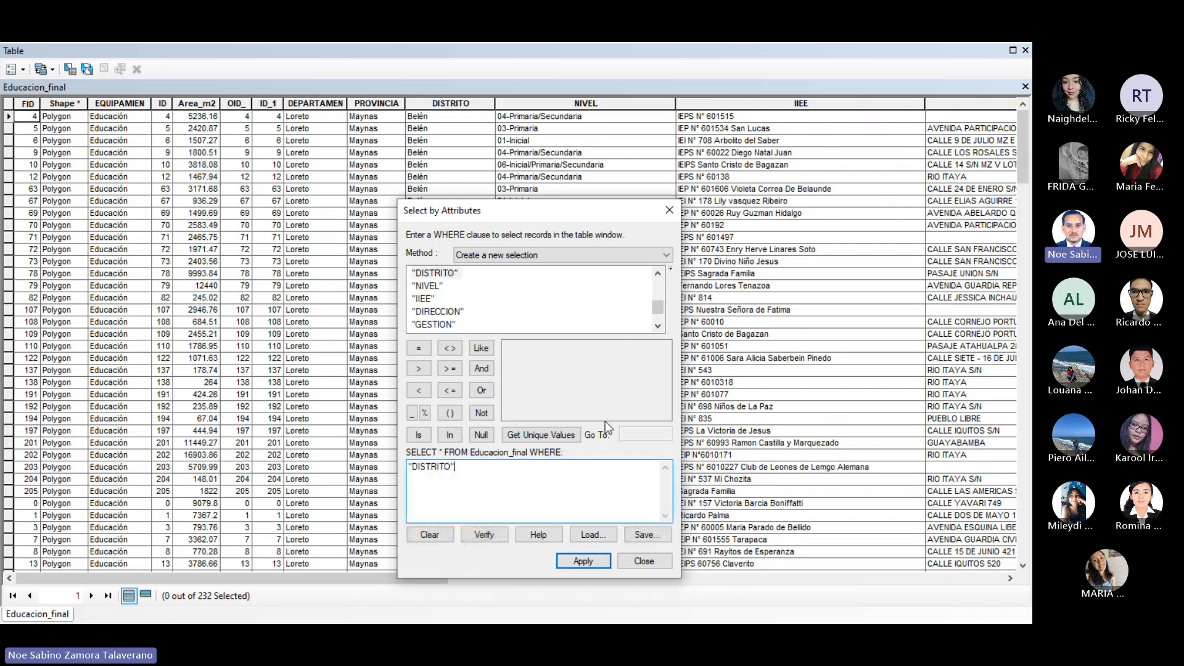
{"action": "left_click", "coordinate": [418, 348]}
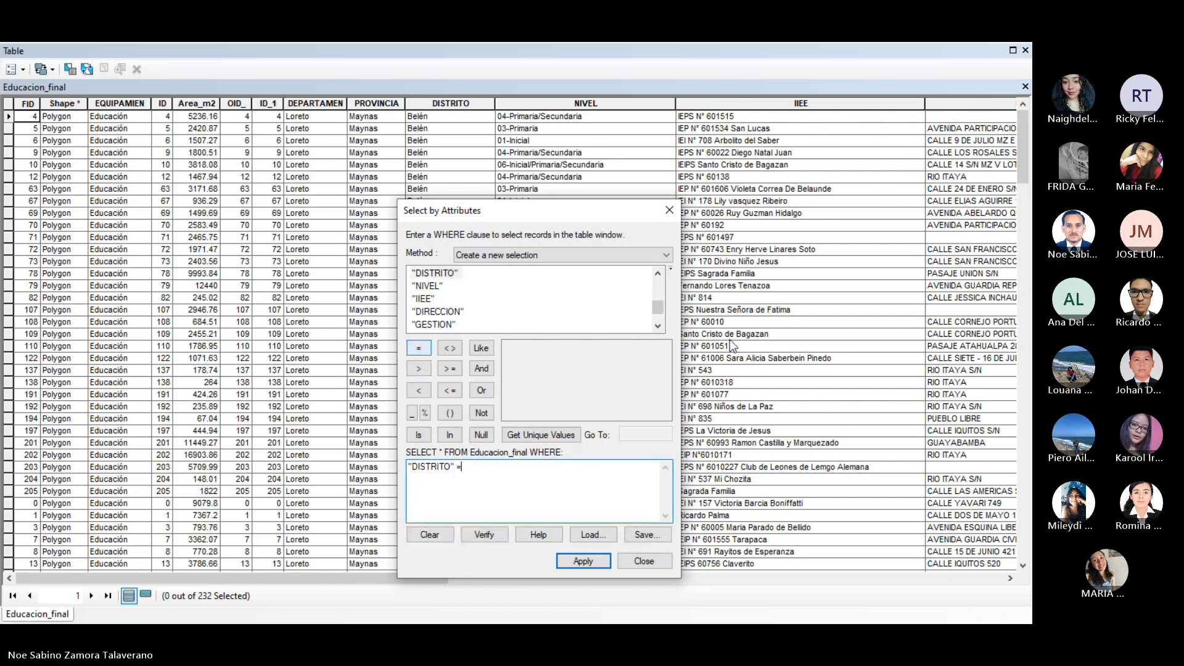
{"action": "left_click", "coordinate": [542, 435]}
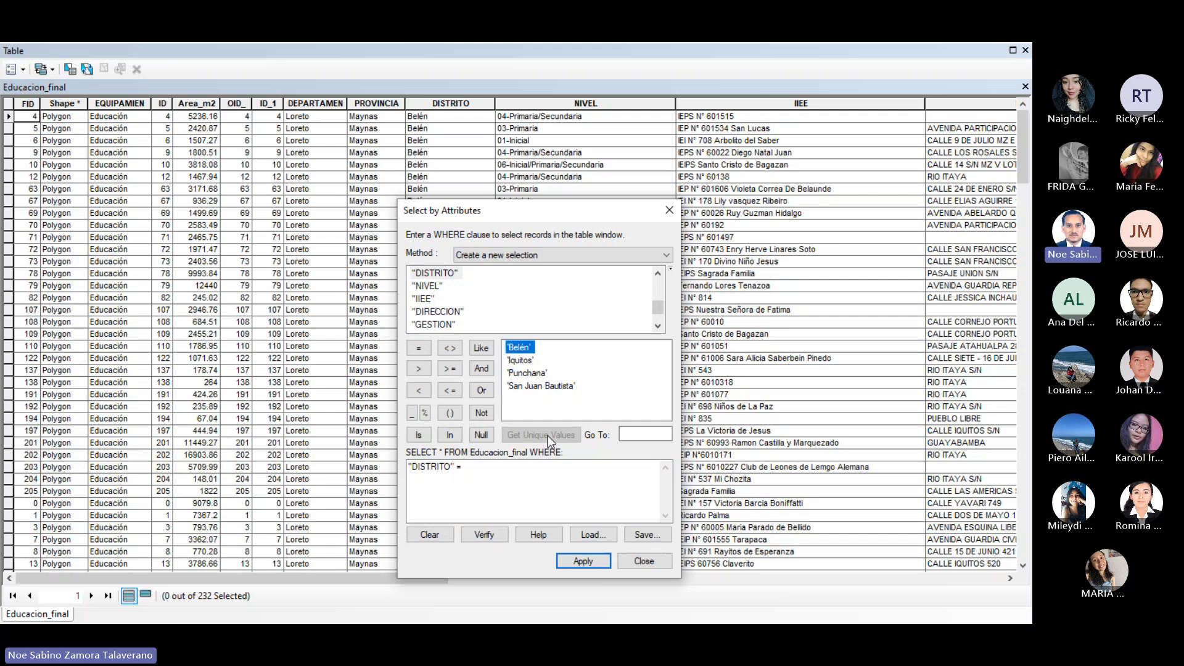
{"action": "double_click", "coordinate": [549, 386]}
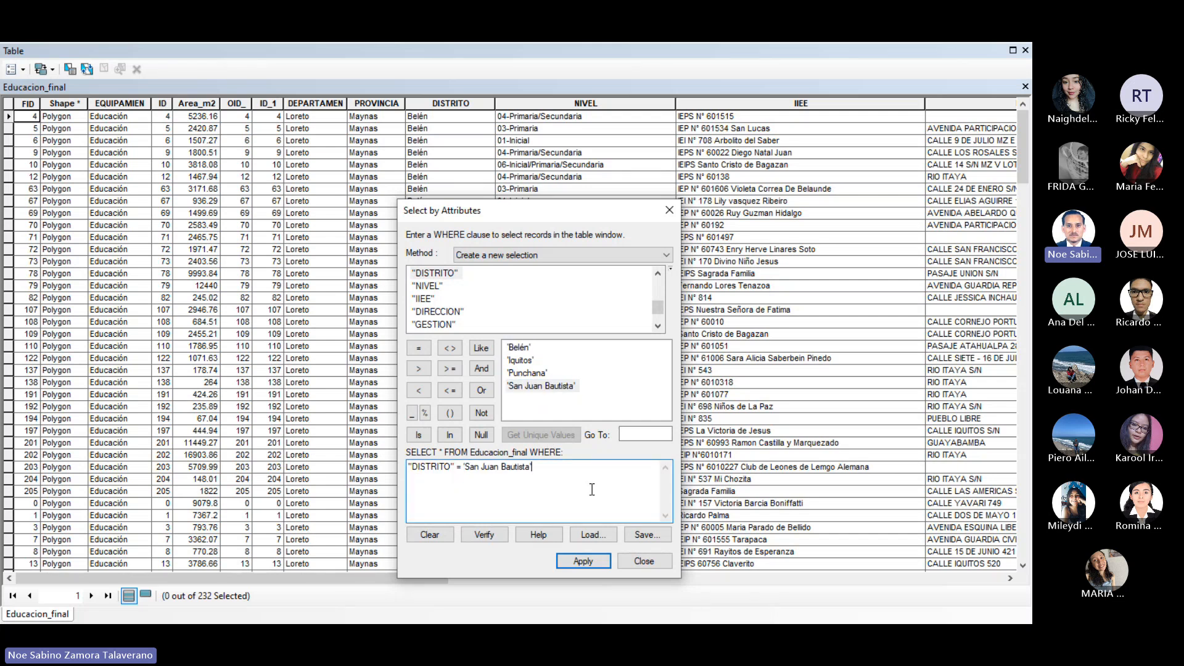
Extend the query with OR "ALUMNOS_20" >500 and apply it to the Educacion_final table
{"action": "left_click", "coordinate": [490, 394]}
{"action": "left_click_drag", "start_coordinate": [656, 302], "coordinate": [656, 314]}
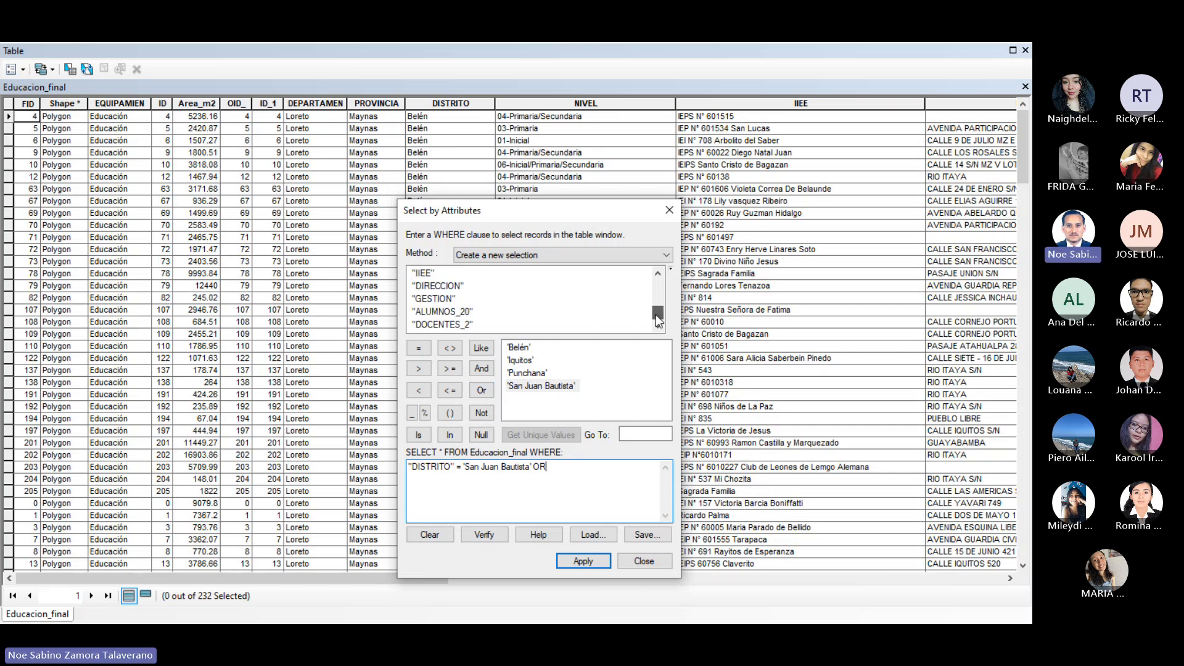
{"action": "double_click", "coordinate": [451, 312]}
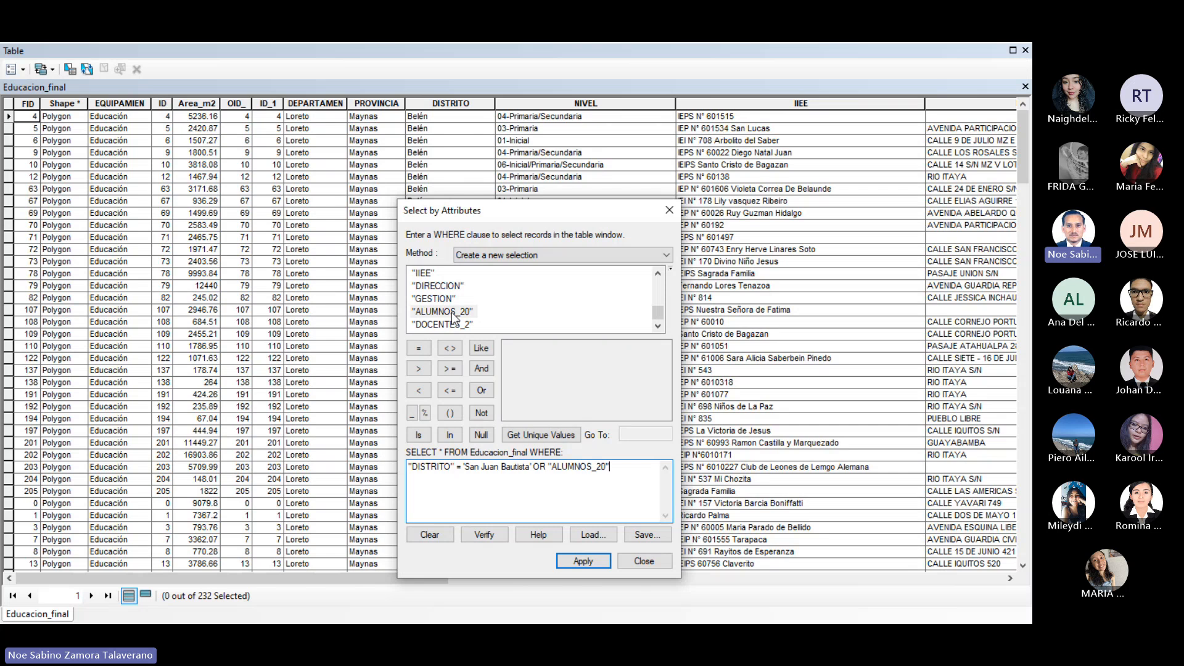
{"action": "left_click", "coordinate": [420, 369]}
{"action": "type", "text": "500"}
{"action": "left_click", "coordinate": [583, 561]}
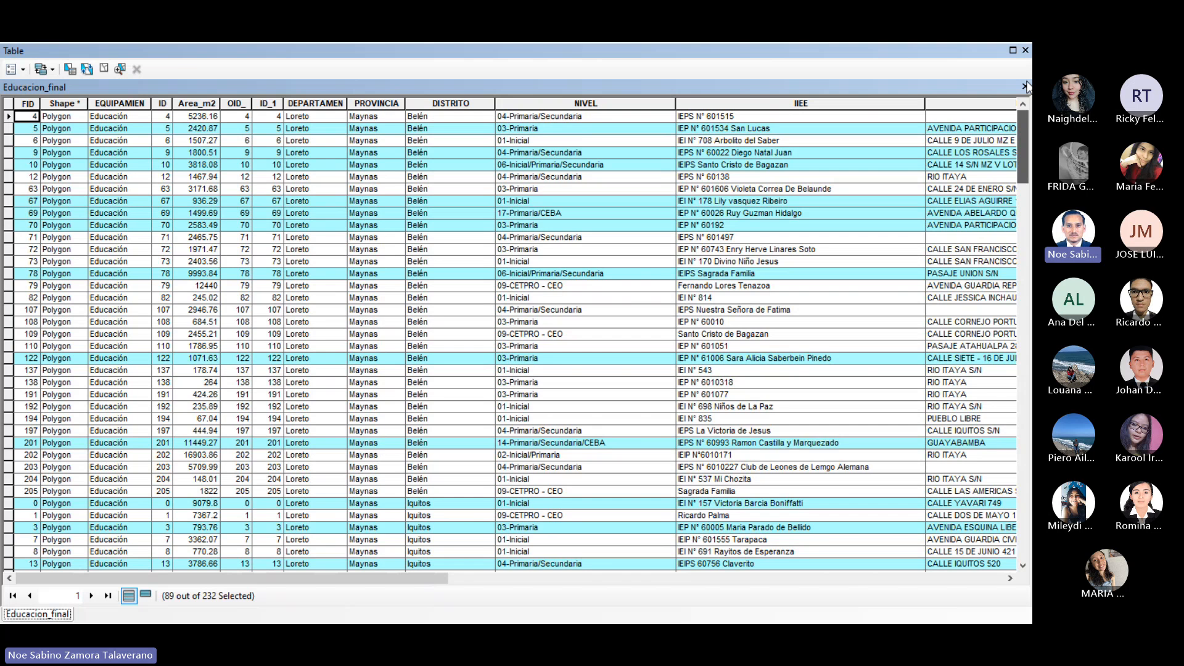
Clear the current record selection in the Educacion_final table
{"action": "mouse_move", "coordinate": [1027, 136]}
{"action": "left_mouse_down"}
{"action": "mouse_move", "coordinate": [1019, 419]}
{"action": "mouse_move", "coordinate": [1022, 147]}
{"action": "left_mouse_up"}
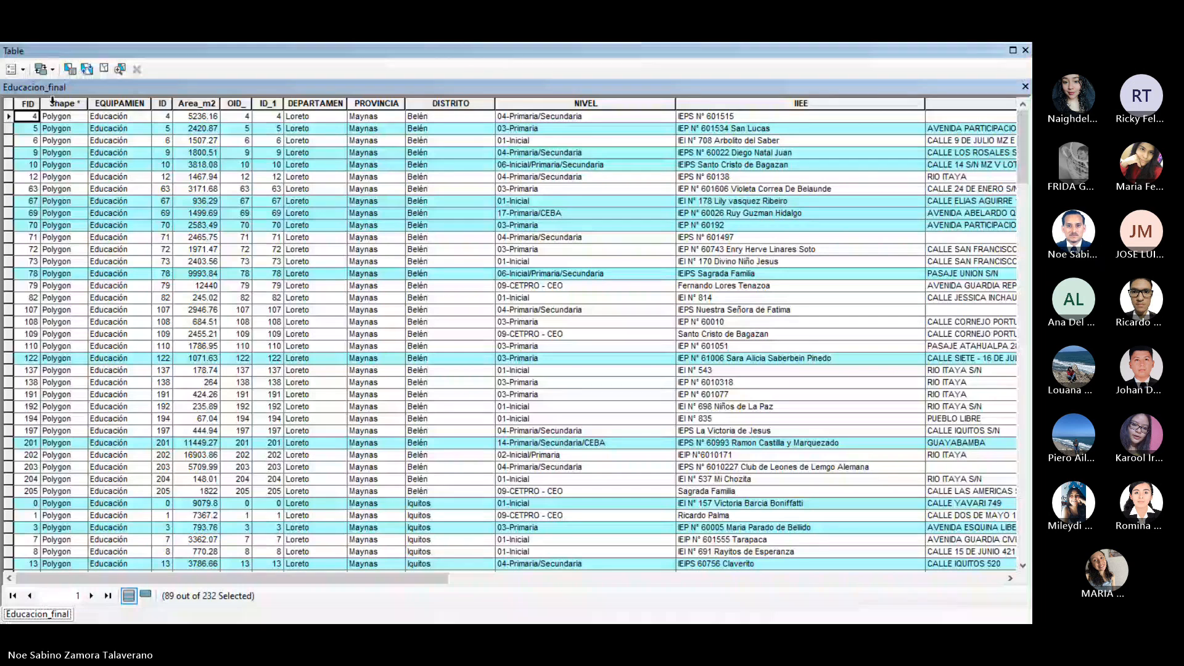
{"action": "left_click", "coordinate": [22, 71]}
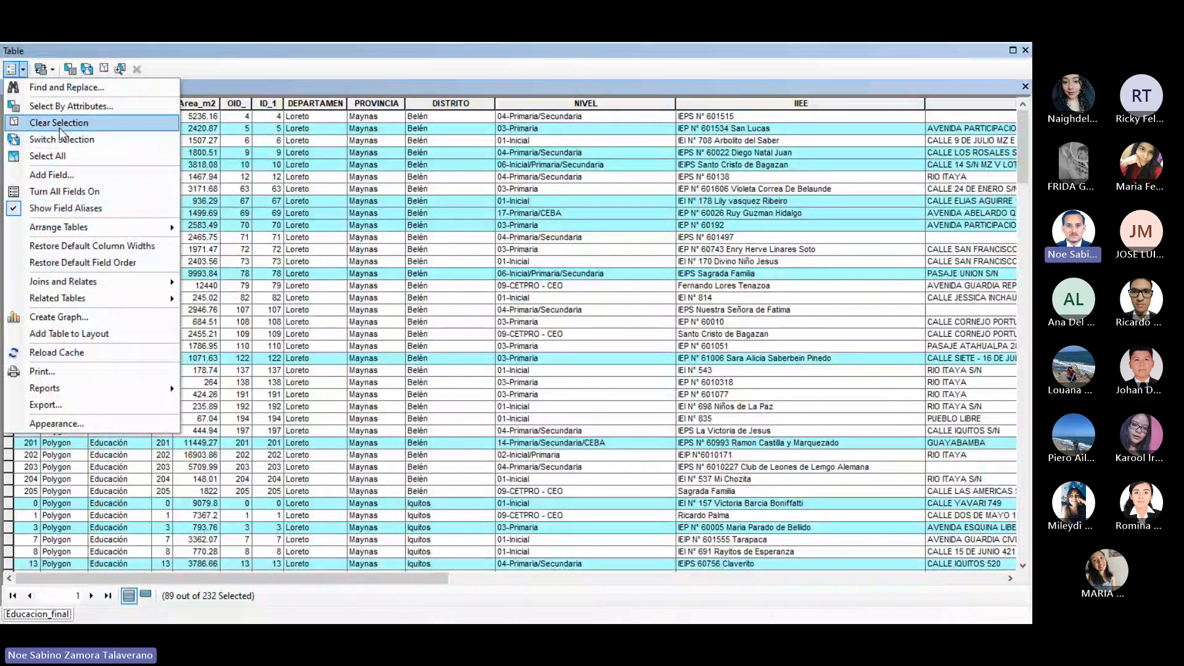
{"action": "left_click", "coordinate": [46, 122]}
Replace OR with AND in the attribute query, apply it, review the selected San Juan Bautista records and close the table
{"action": "left_click", "coordinate": [18, 71]}
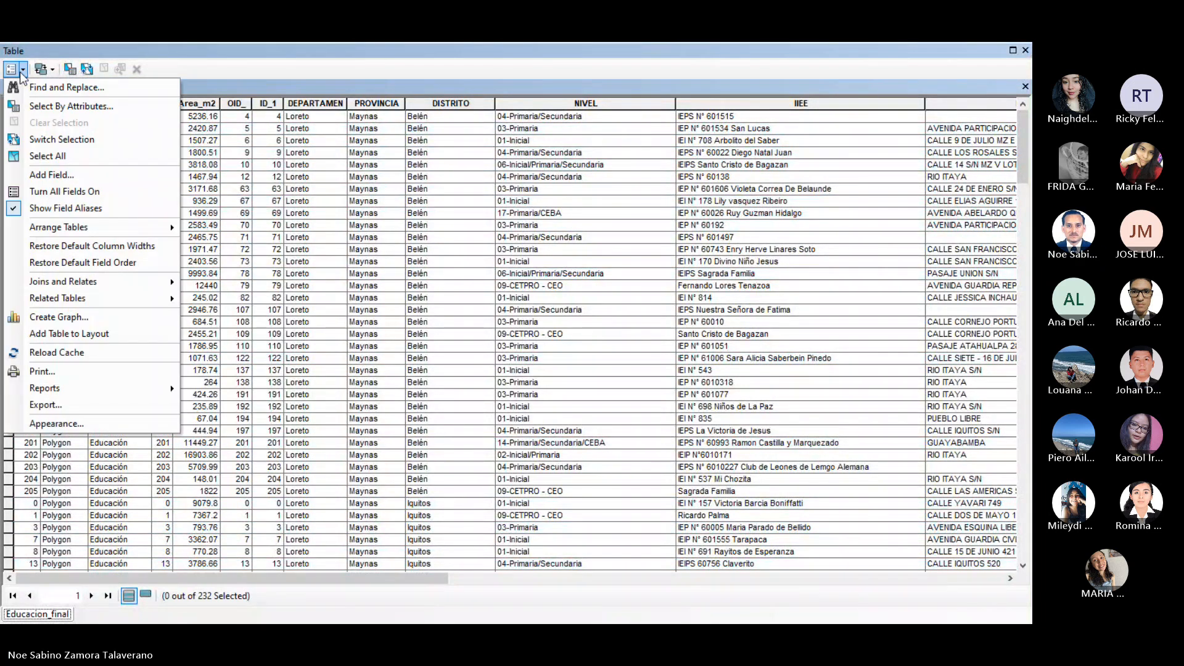
{"action": "left_click", "coordinate": [113, 110]}
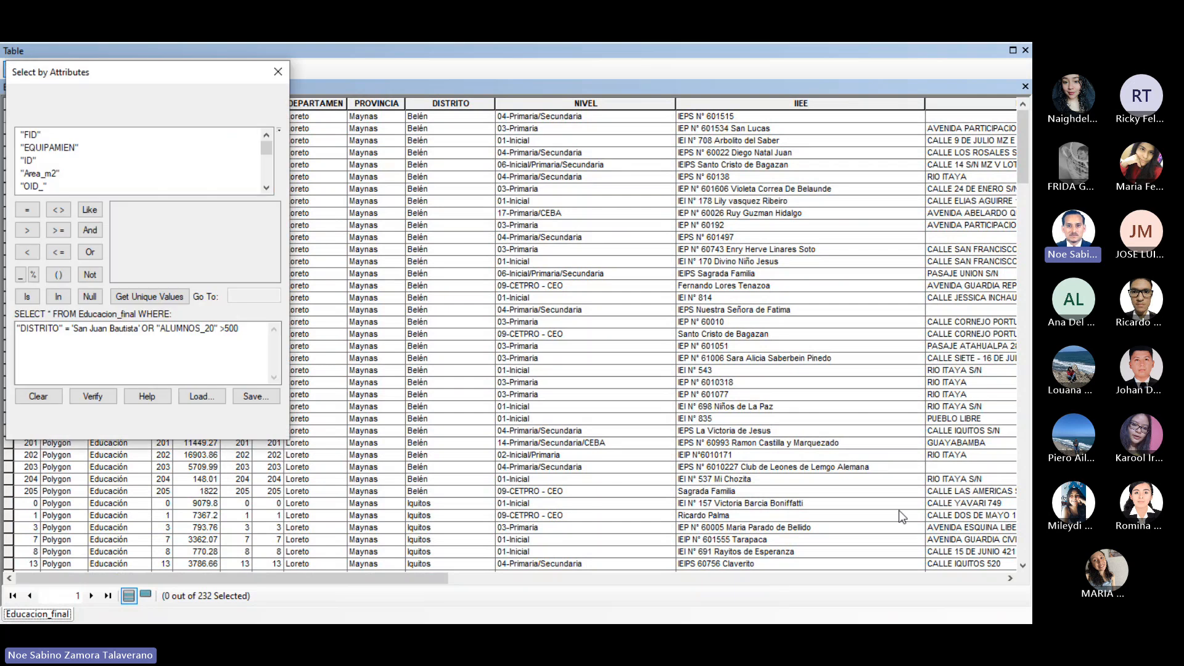
{"action": "left_click_drag", "start_coordinate": [195, 64], "coordinate": [714, 169]}
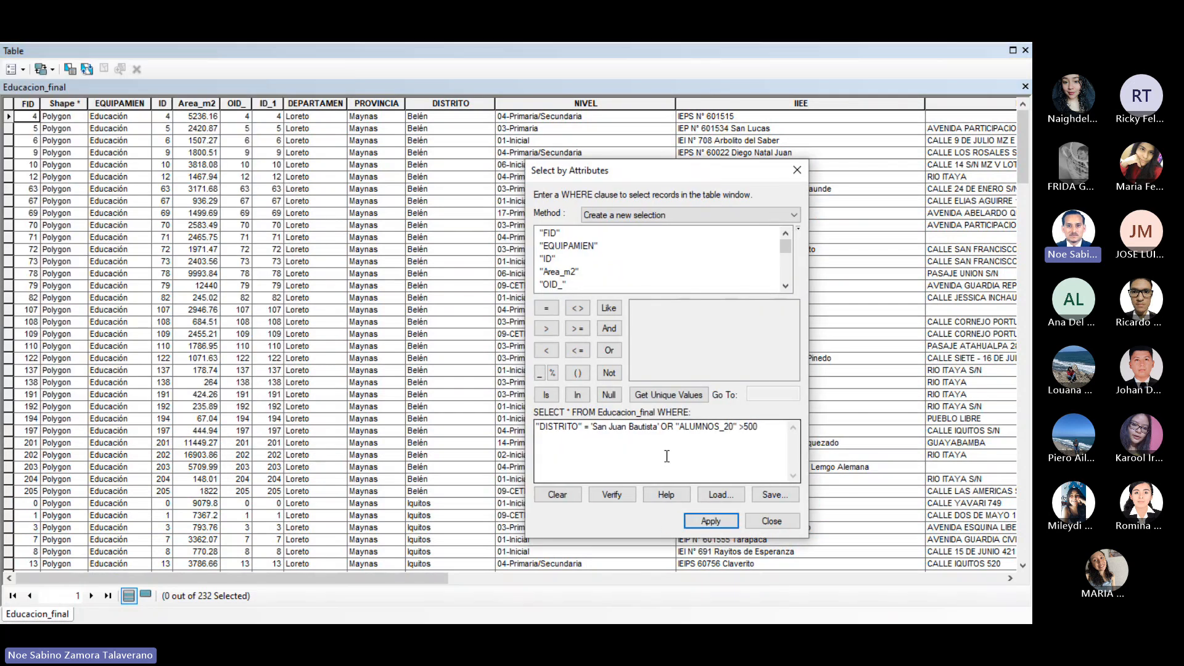
{"action": "double_click", "coordinate": [672, 428]}
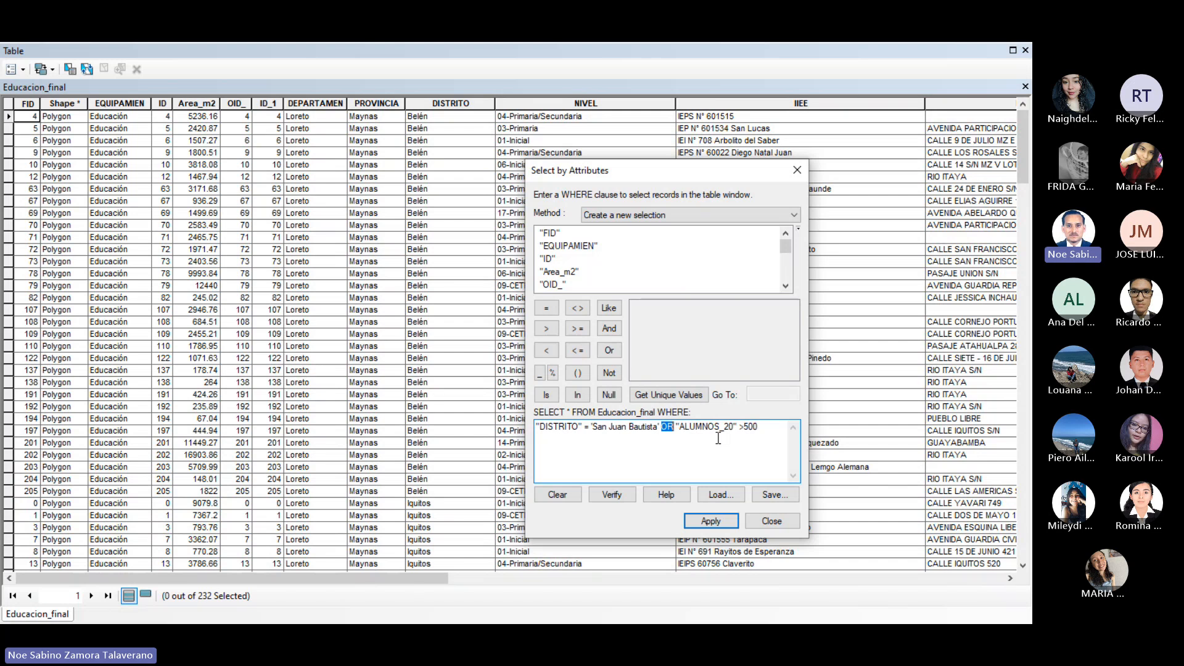
{"action": "left_click", "coordinate": [608, 329]}
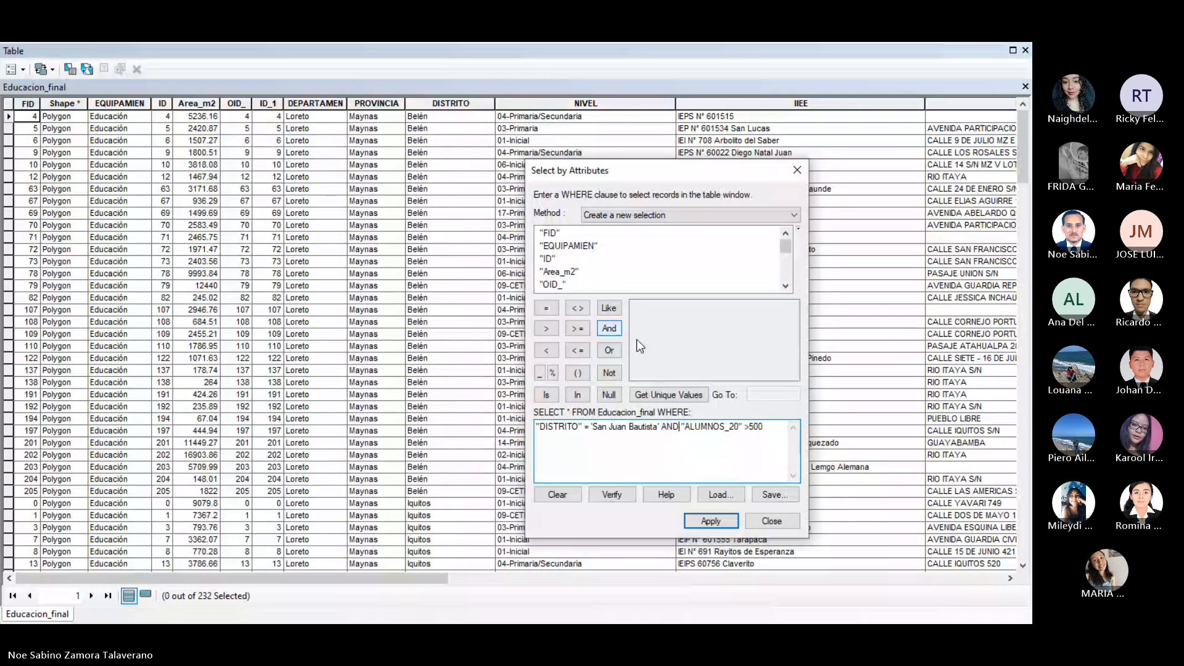
{"action": "left_click", "coordinate": [710, 522]}
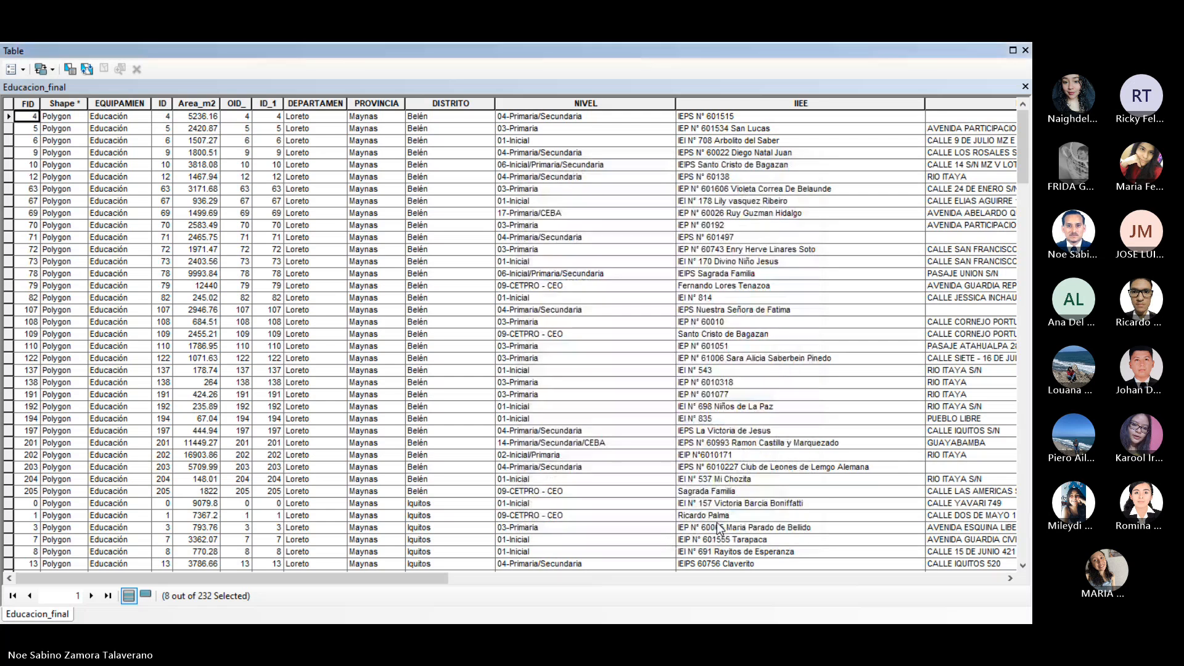
{"action": "left_click_drag", "start_coordinate": [1023, 148], "coordinate": [1027, 577]}
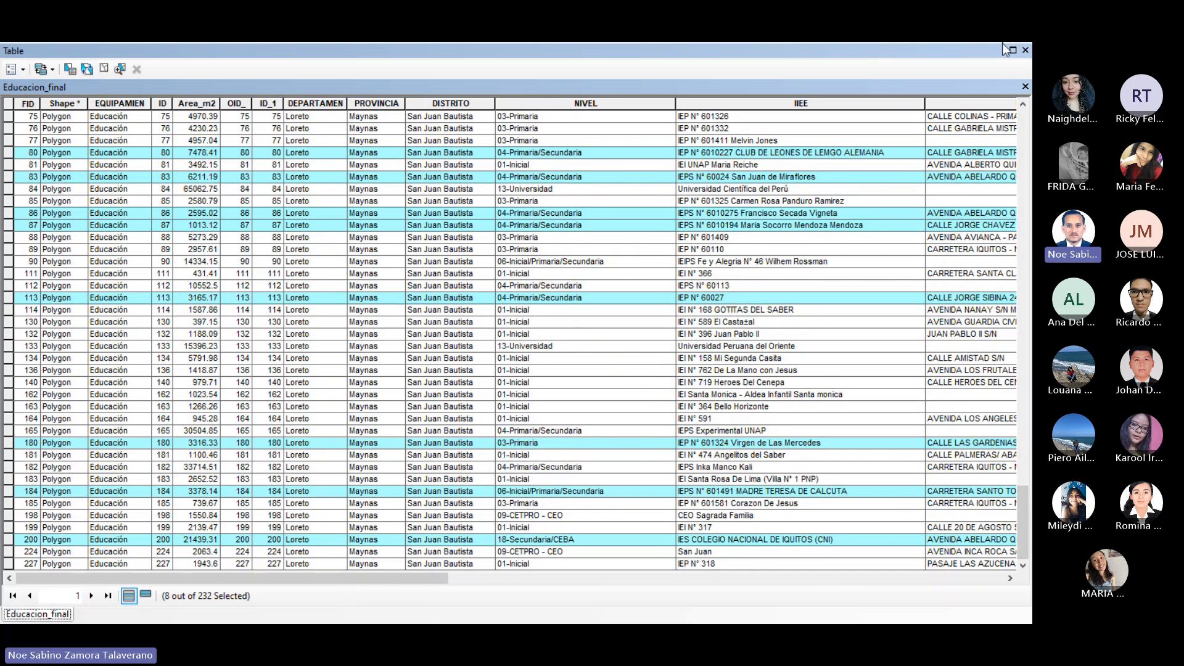
{"action": "left_click", "coordinate": [1025, 50]}
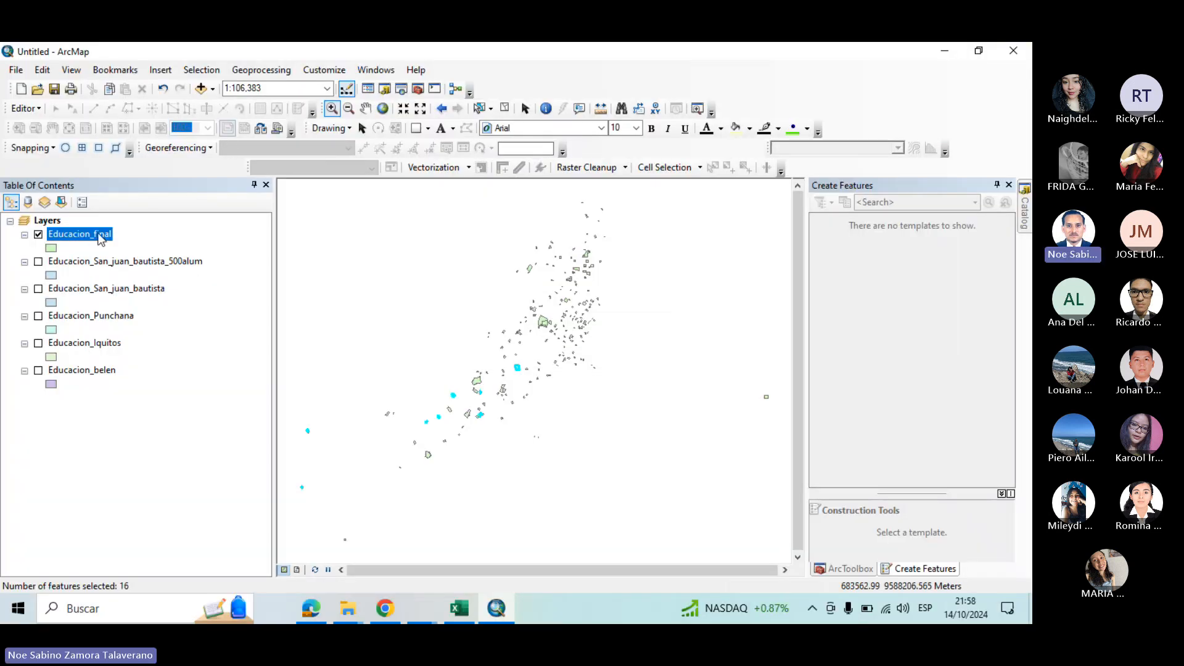
Export the selected Educacion_final features to a shapefile named SJbaustista>500alum in the TABLA folder and add it to the map
{"action": "right_click", "coordinate": [97, 234]}
{"action": "mouse_move", "coordinate": [261, 506]}
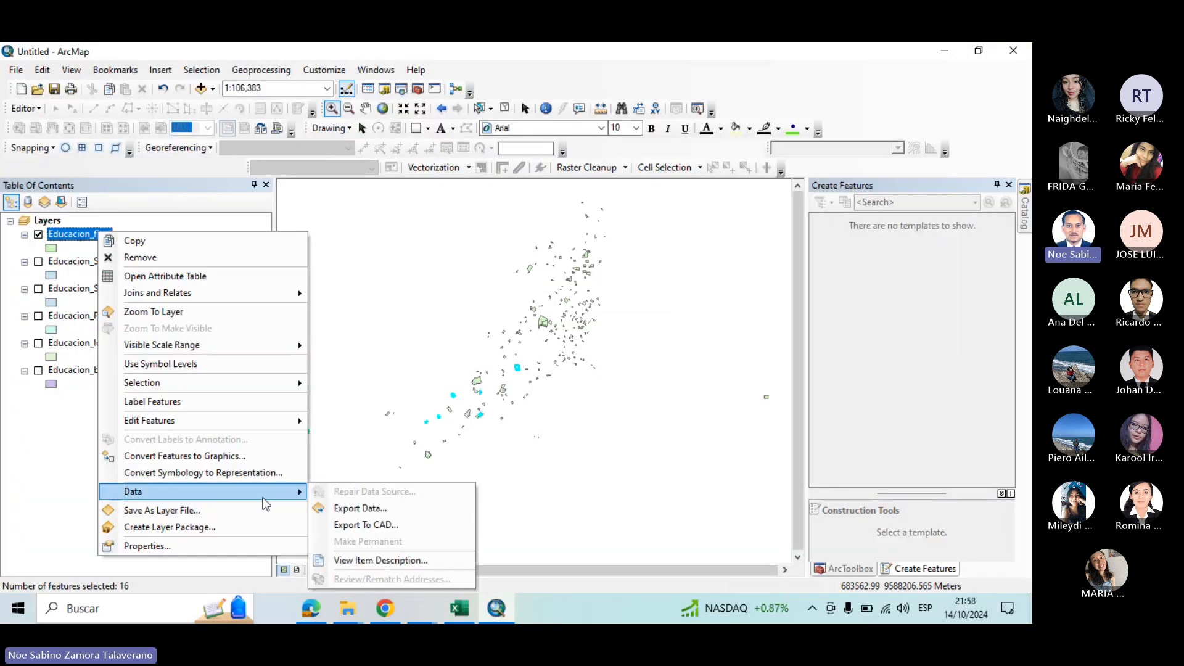
{"action": "left_click", "coordinate": [385, 509]}
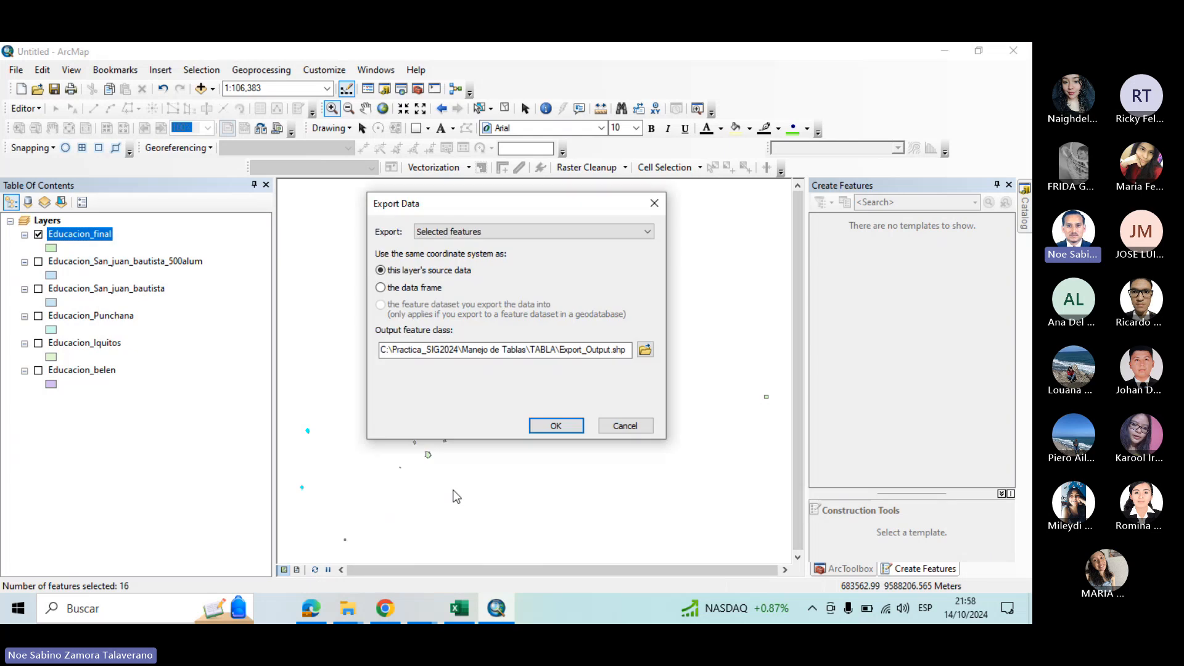
{"action": "left_click", "coordinate": [646, 346]}
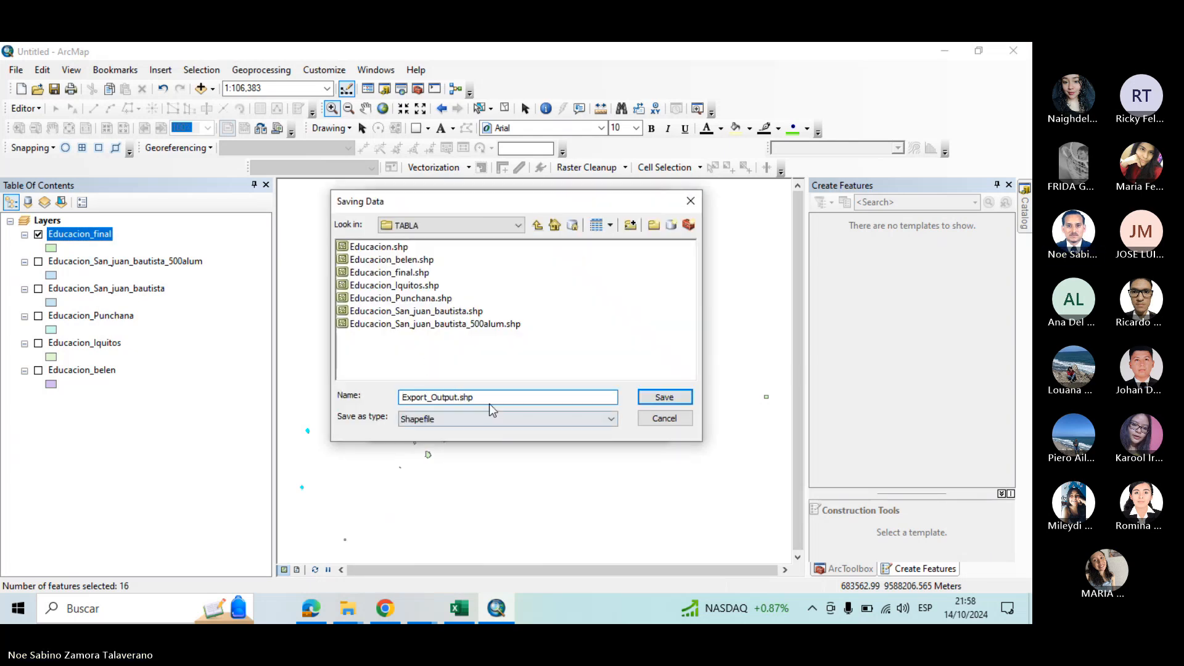
{"action": "double_click", "coordinate": [461, 396]}
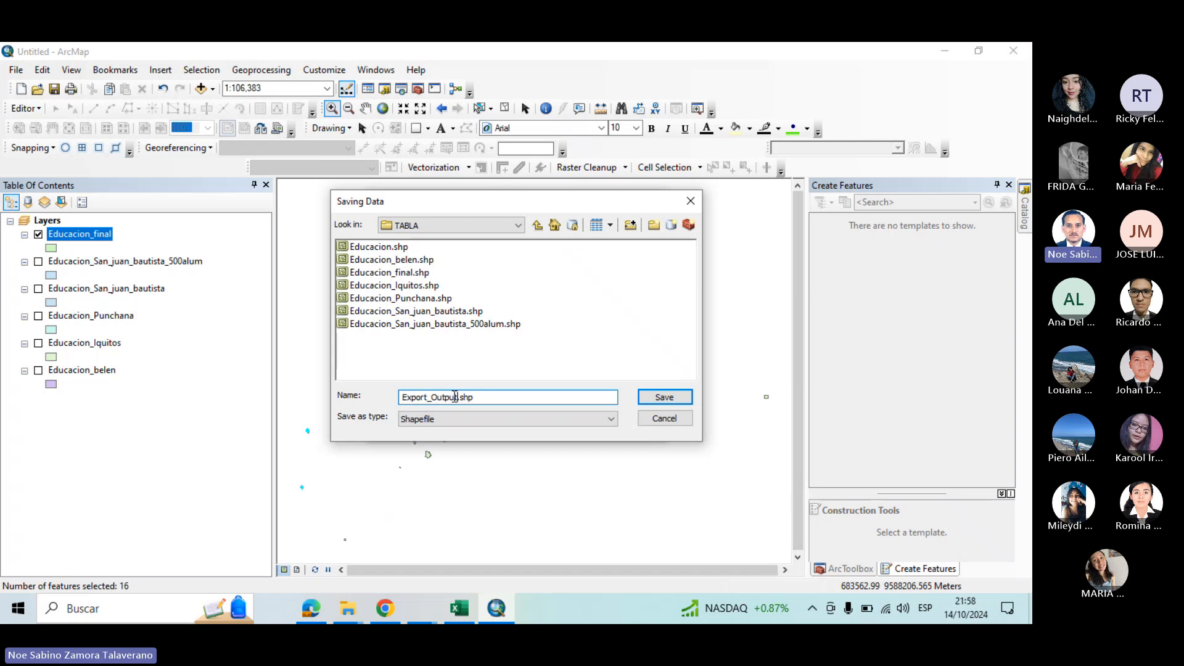
{"action": "type", "text": "San"}
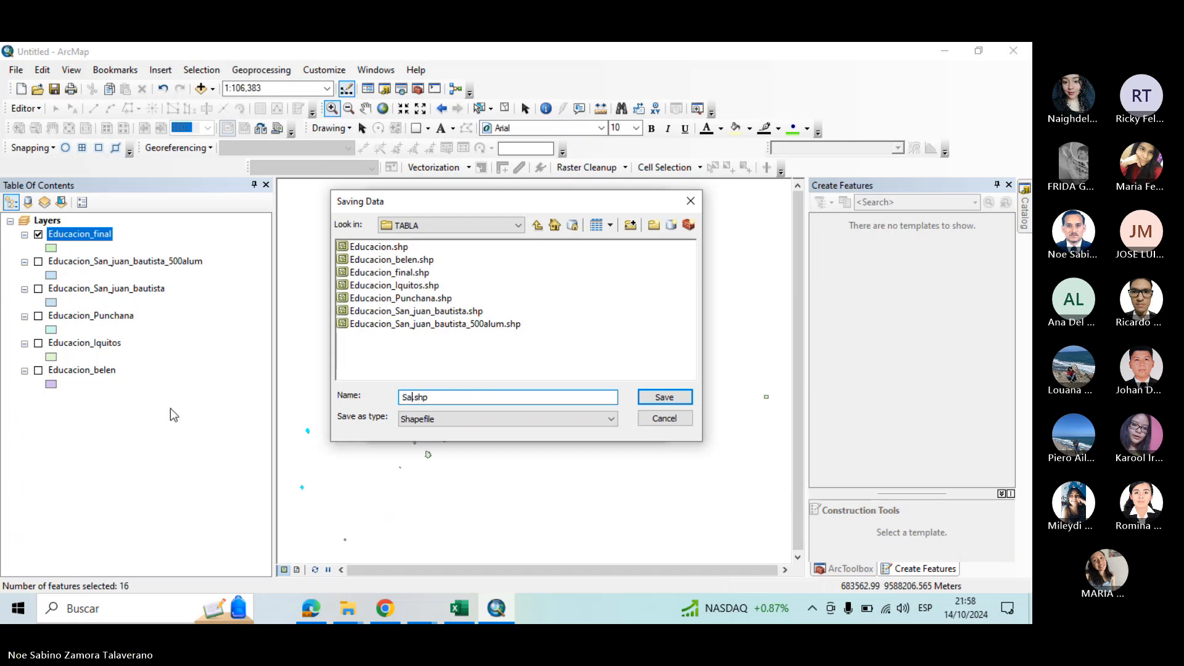
{"action": "key", "text": "BackSpace"}
{"action": "key", "text": "BackSpace"}
{"action": "type", "text": "Jbaustista"}
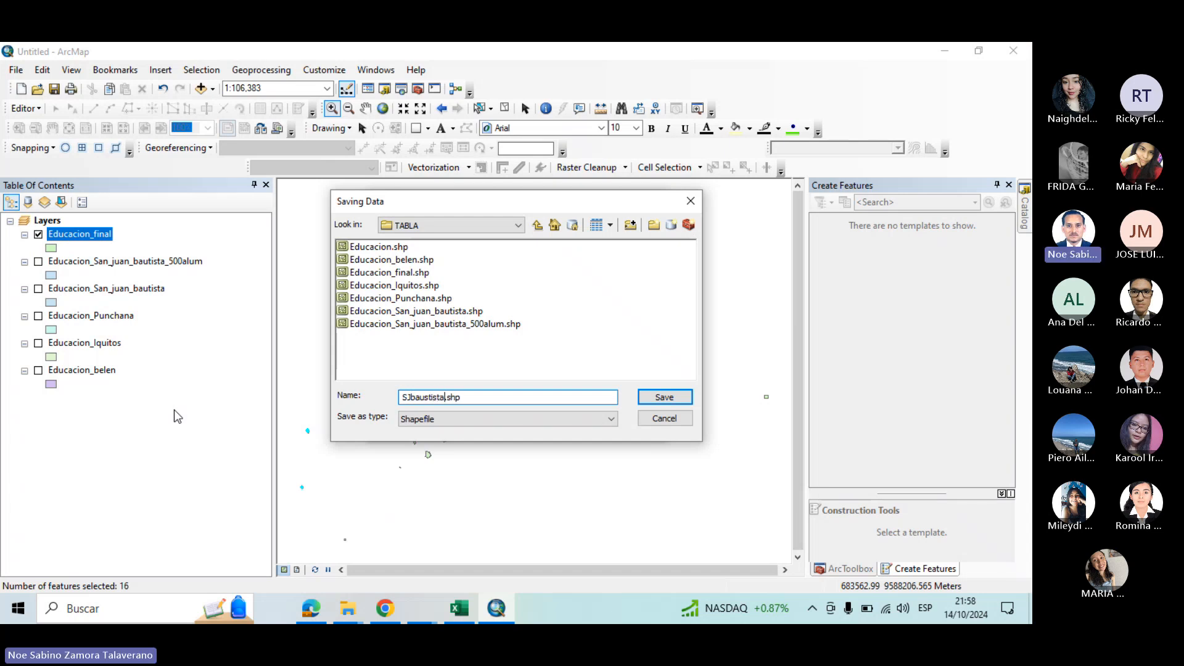
{"action": "type", "text": "_"}
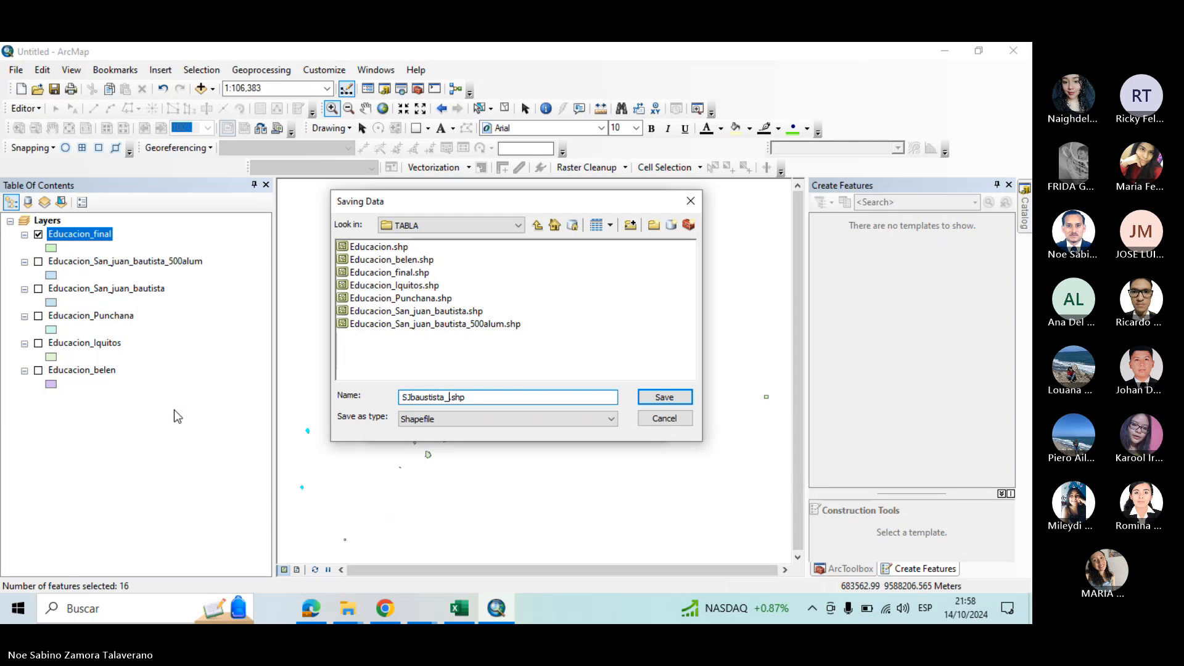
{"action": "key", "text": "BackSpace"}
{"action": "type", "text": ">"}
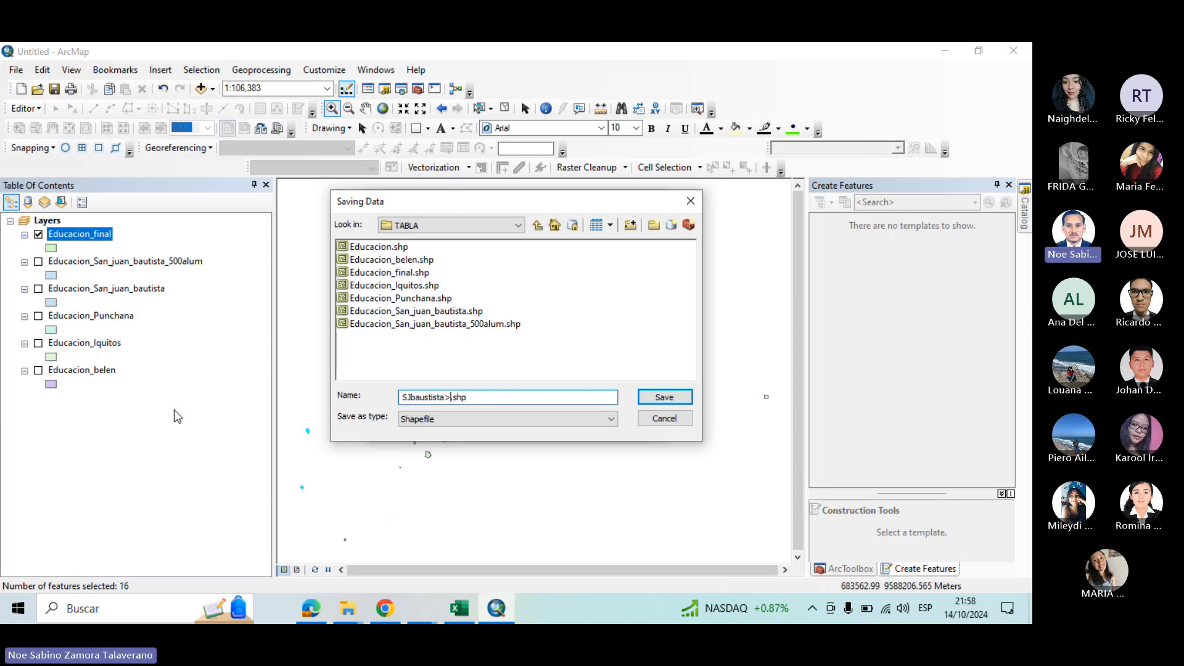
{"action": "type", "text": "5500"}
{"action": "key", "text": "BackSpace"}
{"action": "key", "text": "BackSpace"}
{"action": "key", "text": "BackSpace"}
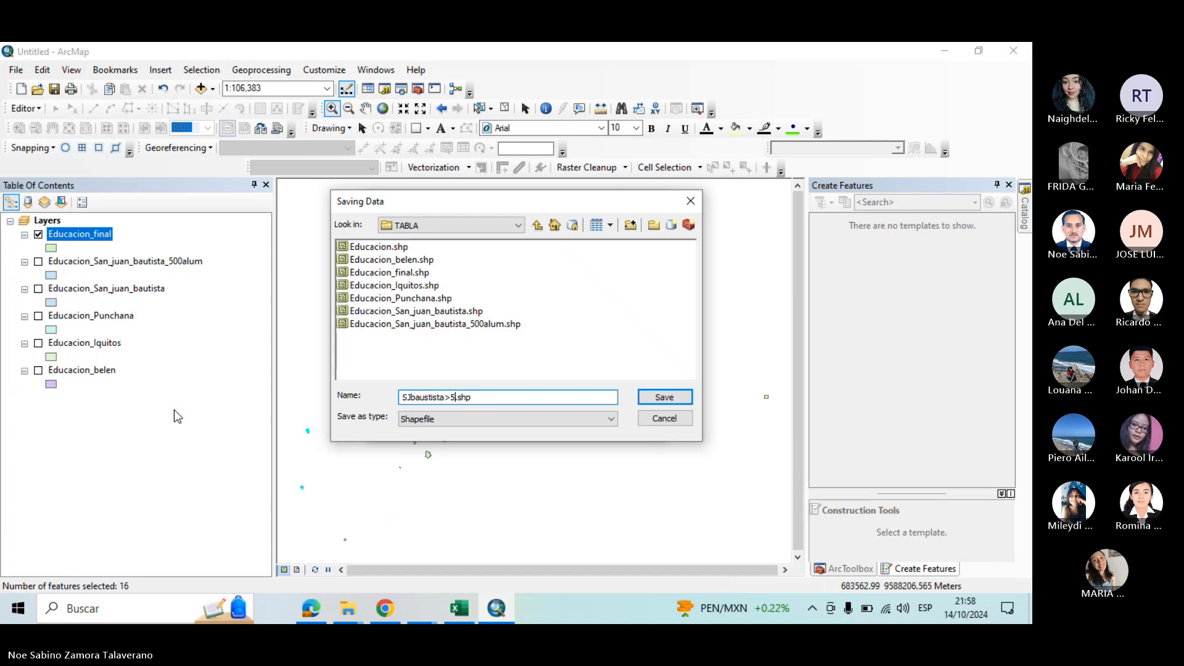
{"action": "type", "text": "00"}
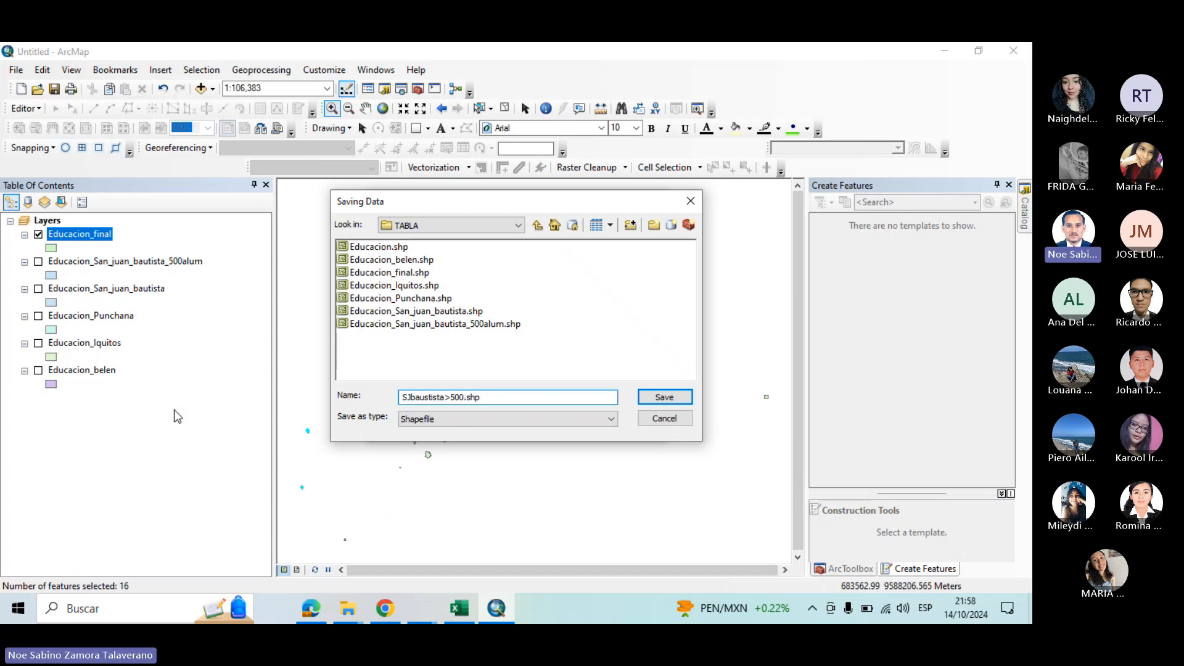
{"action": "type", "text": "alum"}
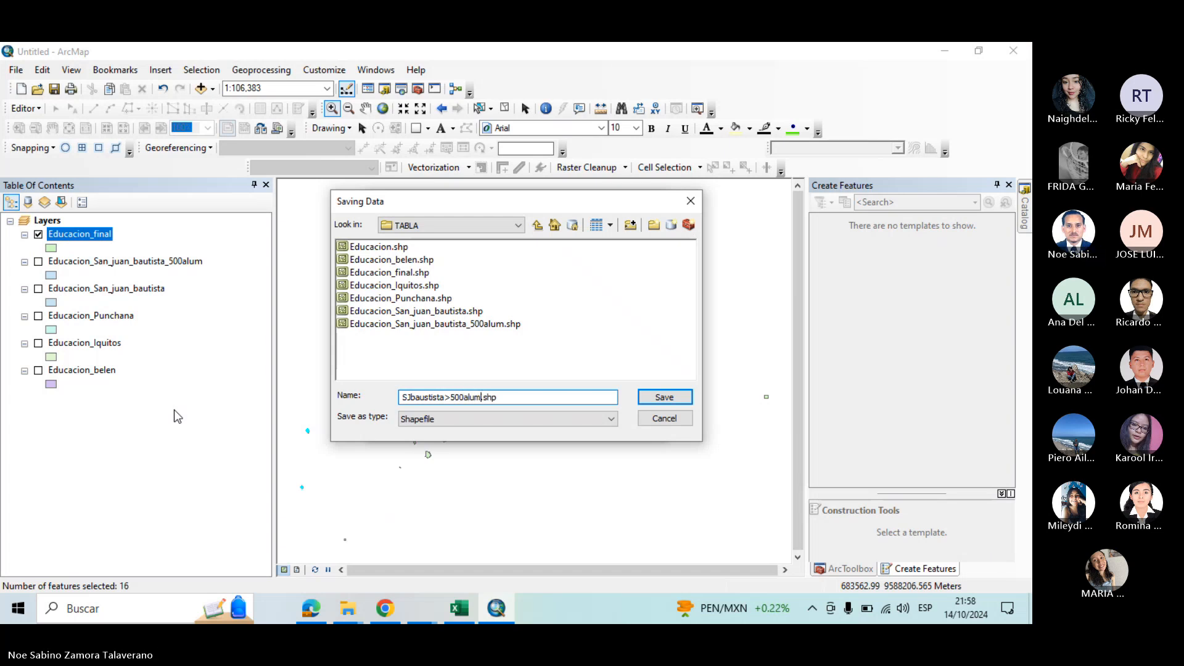
{"action": "left_click", "coordinate": [663, 398]}
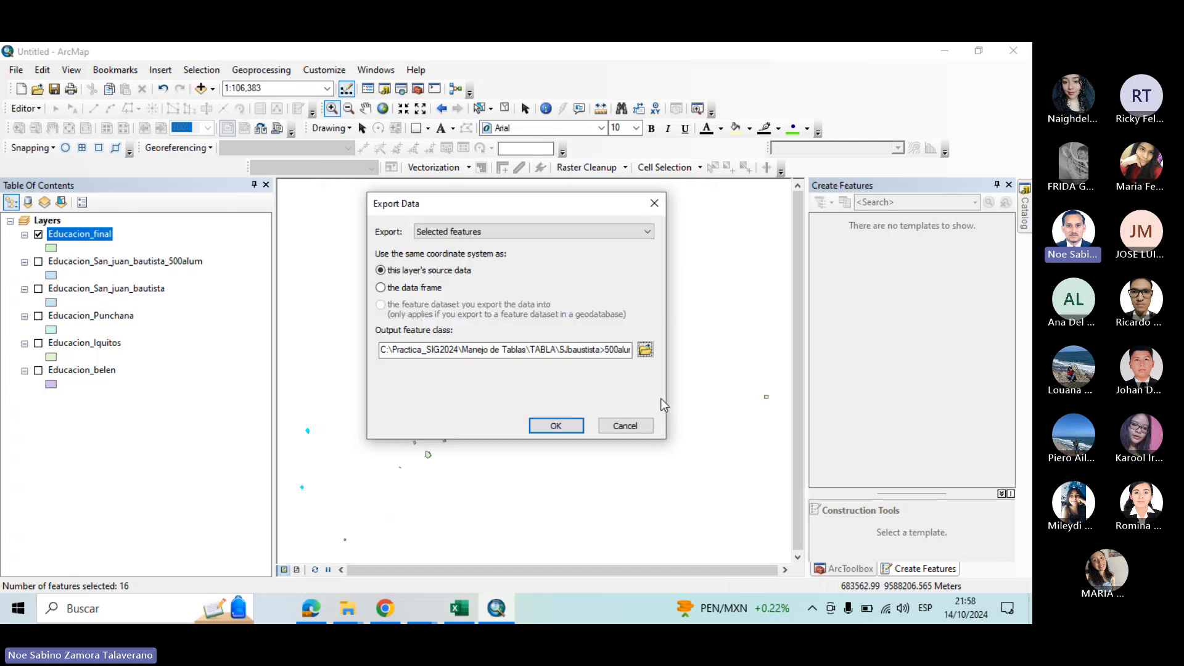
{"action": "left_click", "coordinate": [576, 427]}
{"action": "left_click", "coordinate": [566, 378]}
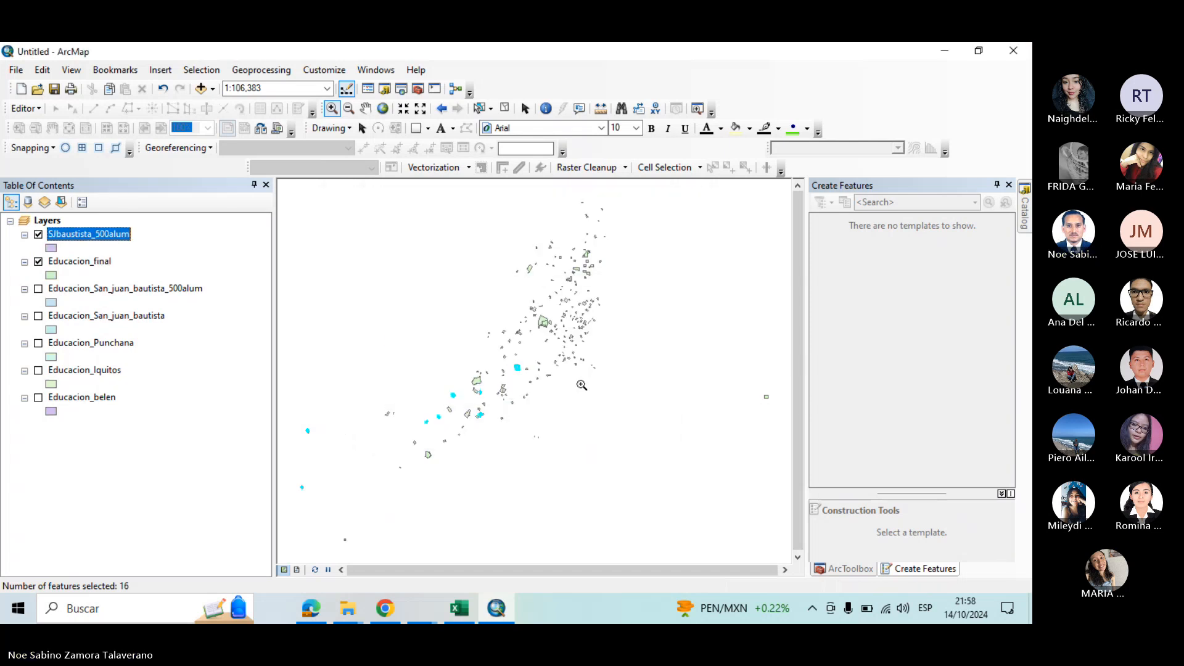
Hide the Educacion_final layer and check the SJbaustista_500alum layer's attribute table and full extent on the map
{"action": "left_click", "coordinate": [39, 261]}
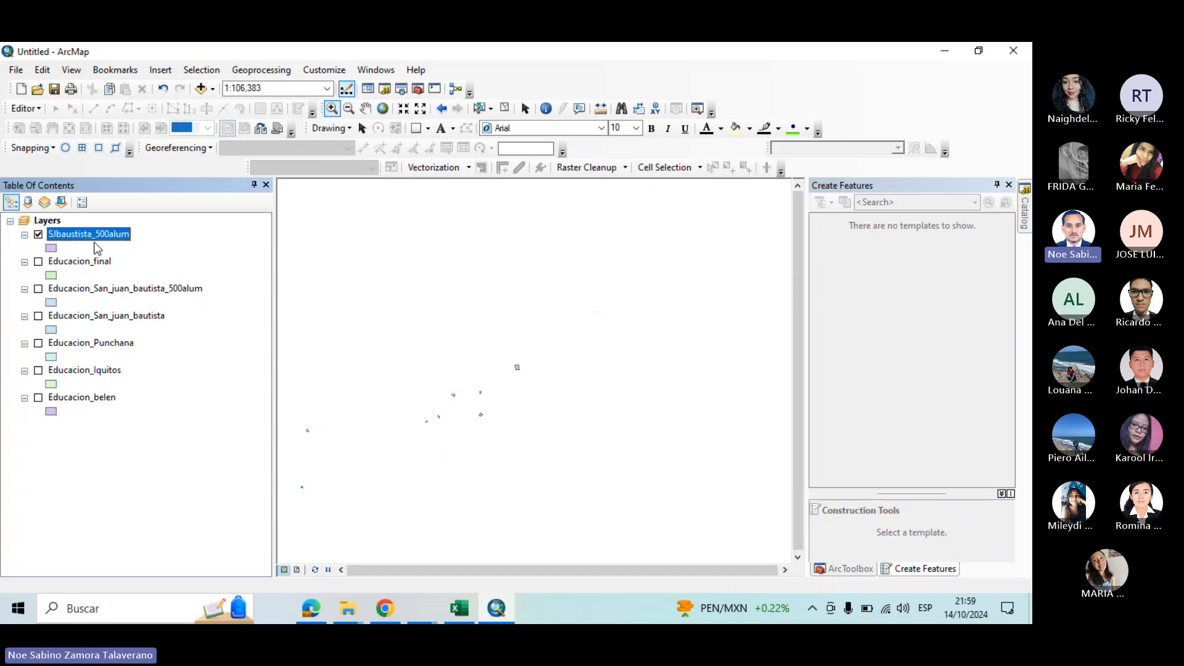
{"action": "right_click", "coordinate": [109, 236]}
{"action": "left_click", "coordinate": [162, 272]}
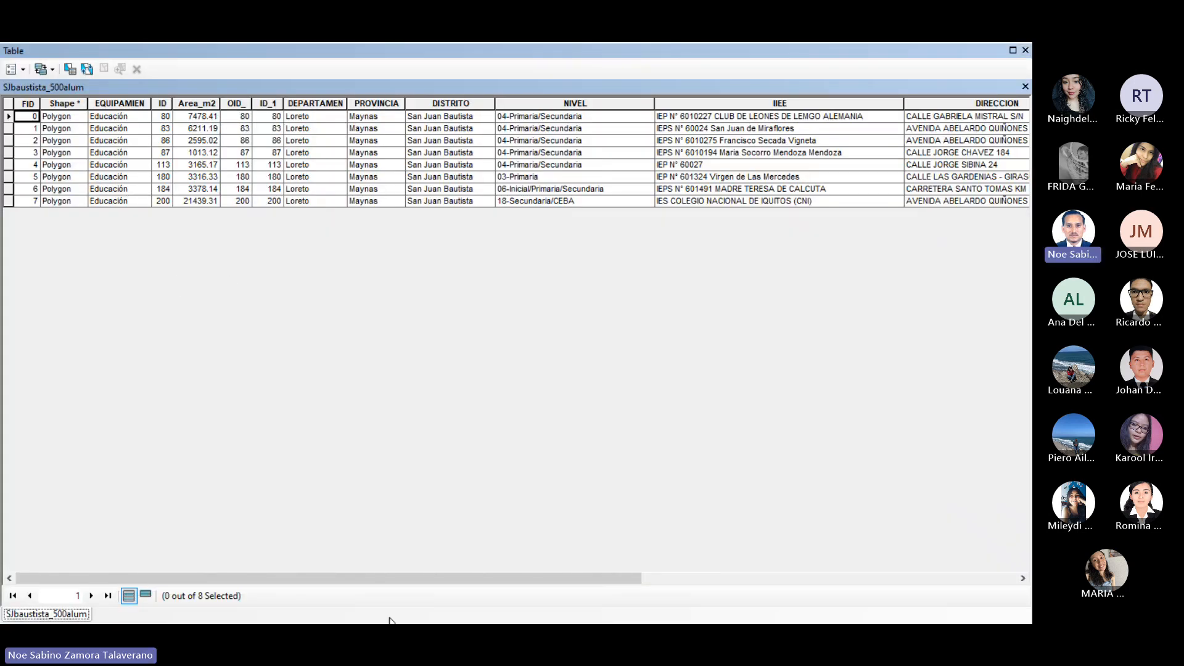
{"action": "left_click_drag", "start_coordinate": [427, 574], "coordinate": [395, 579]}
{"action": "left_click", "coordinate": [1024, 51]}
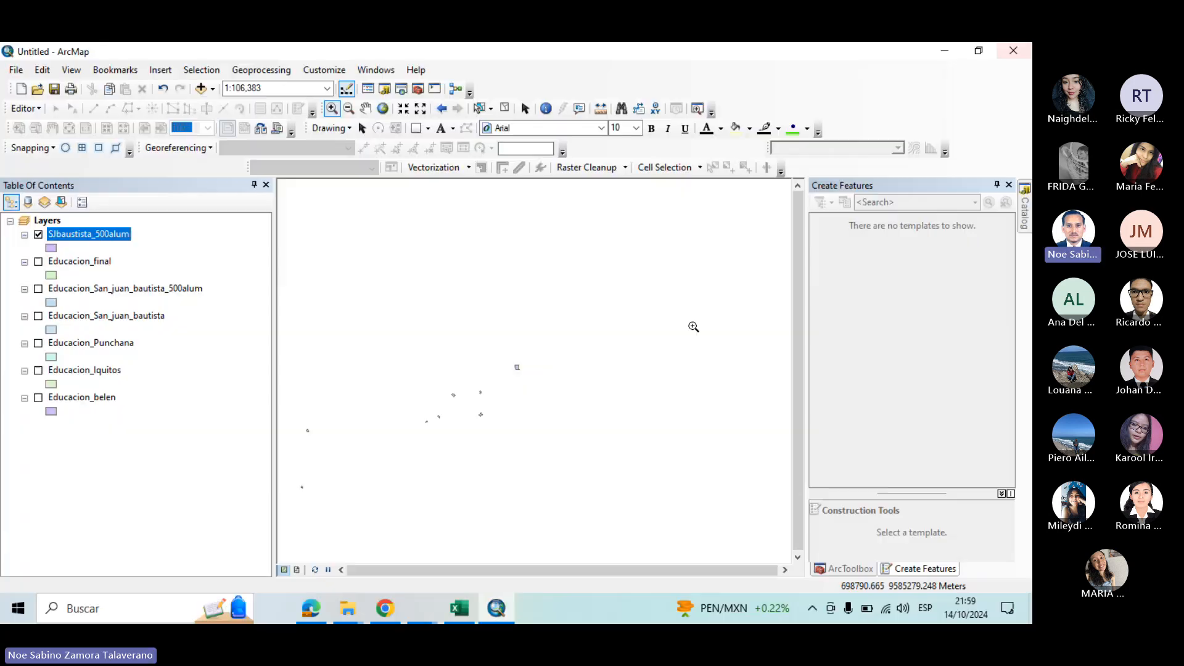
{"action": "right_click", "coordinate": [97, 240]}
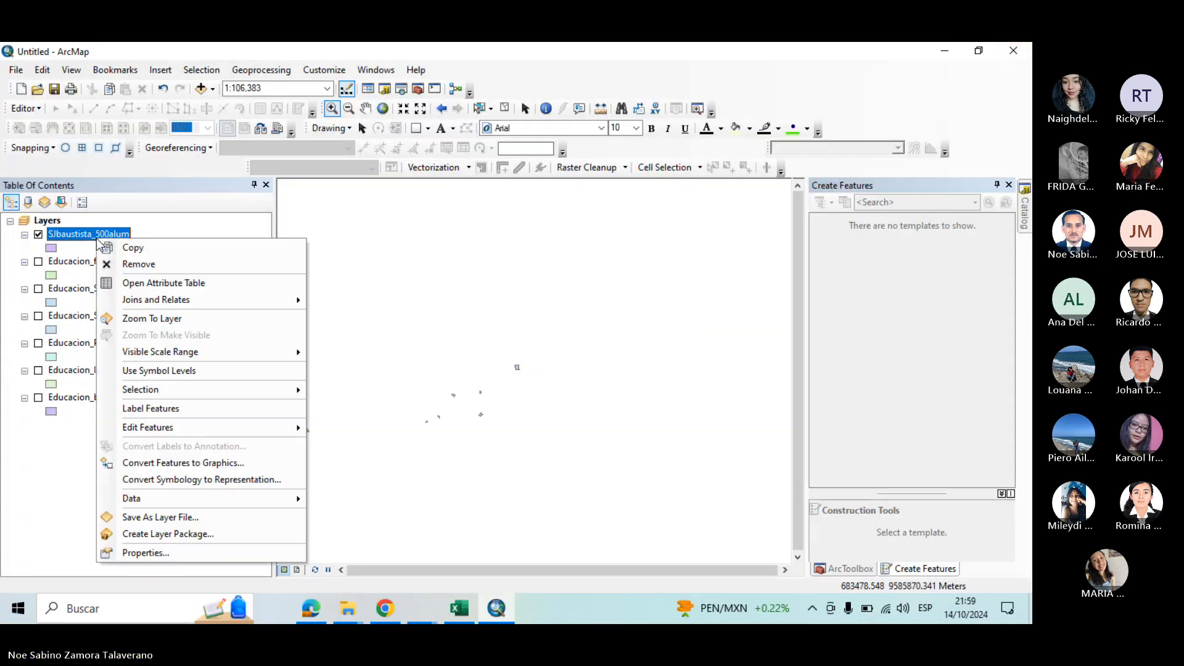
{"action": "left_click", "coordinate": [182, 321]}
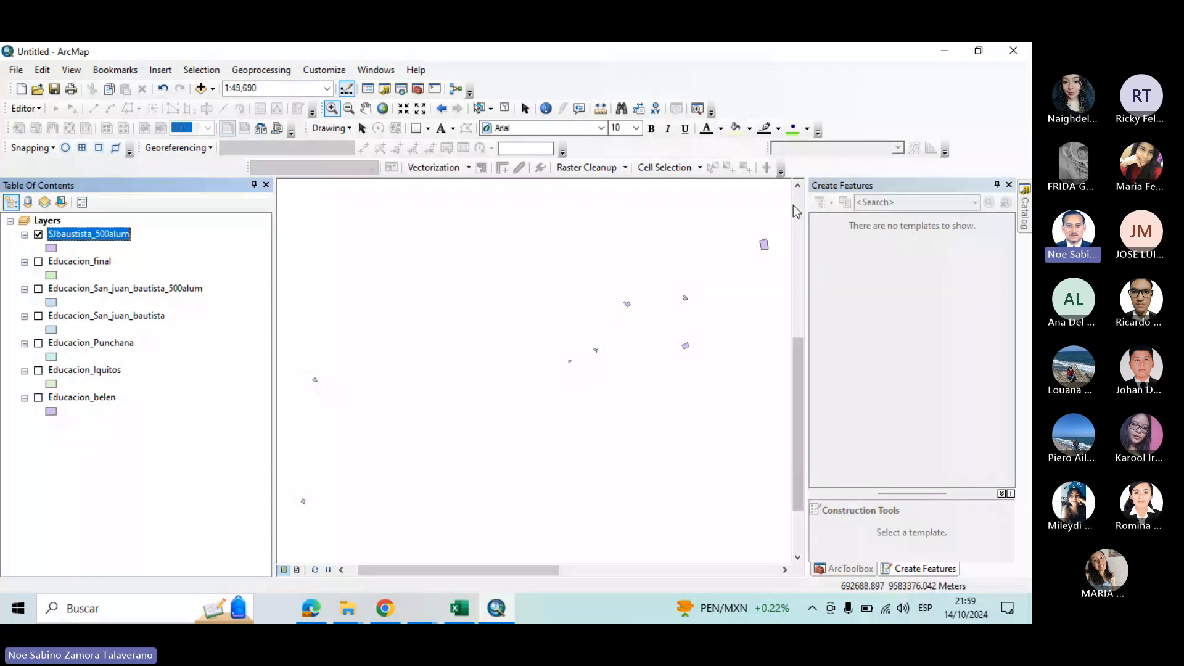
Switch to the practice PDF in Edge and highlight question 1c about education centres by educational level per district
{"action": "mouse_move", "coordinate": [463, 614]}
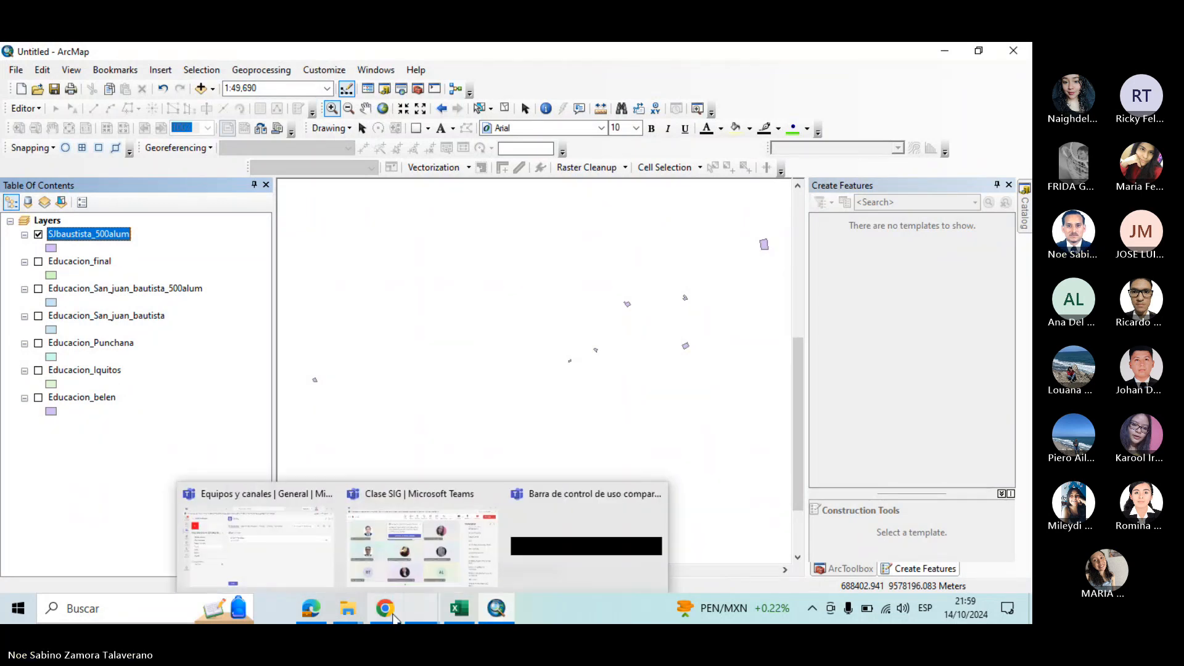
{"action": "left_click", "coordinate": [311, 609]}
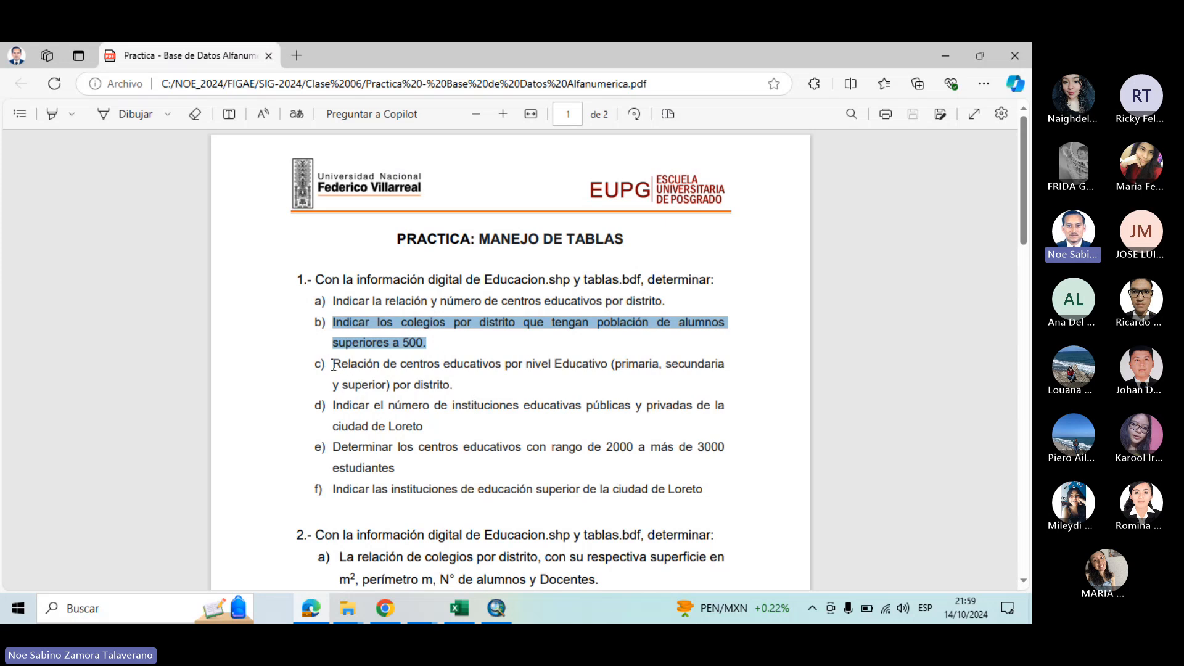
{"action": "left_click_drag", "start_coordinate": [333, 365], "coordinate": [456, 385]}
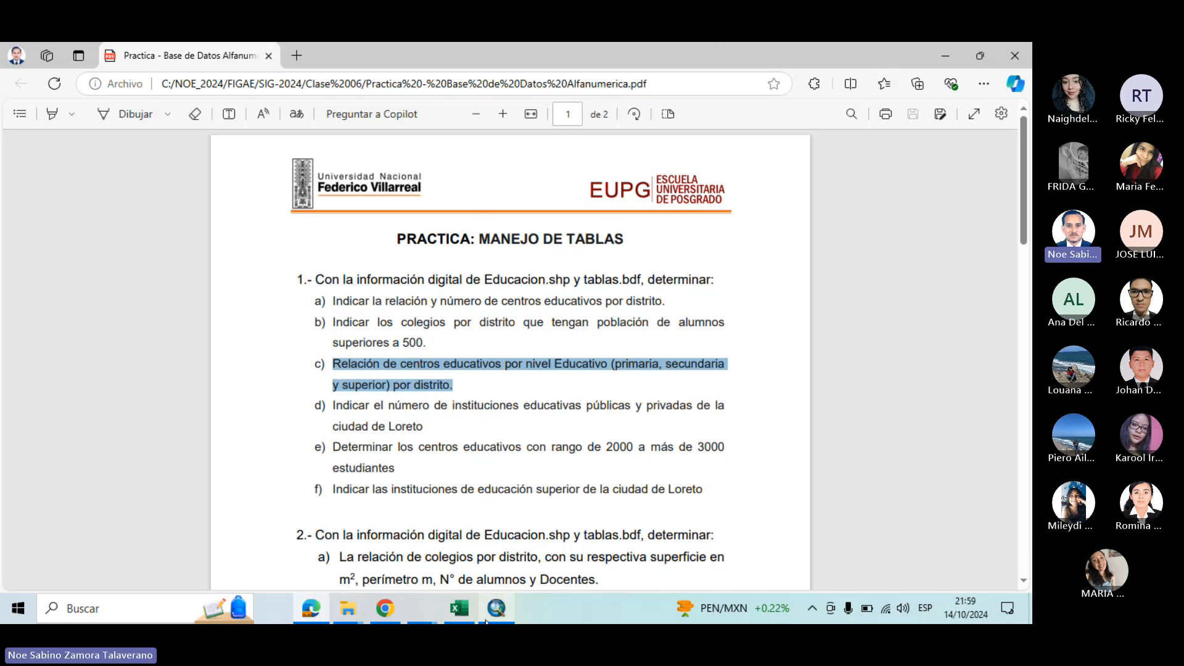
Switch to the Clase SIG meeting in Microsoft Teams and mute the microphone
{"action": "mouse_move", "coordinate": [421, 617]}
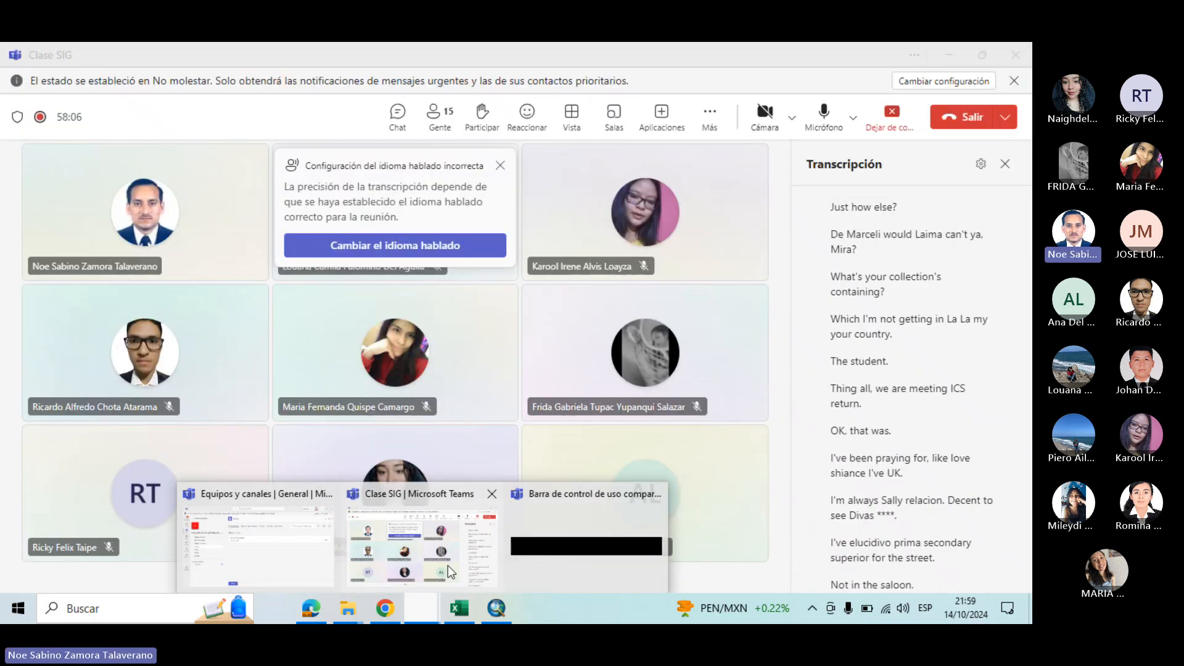
{"action": "left_click", "coordinate": [448, 564]}
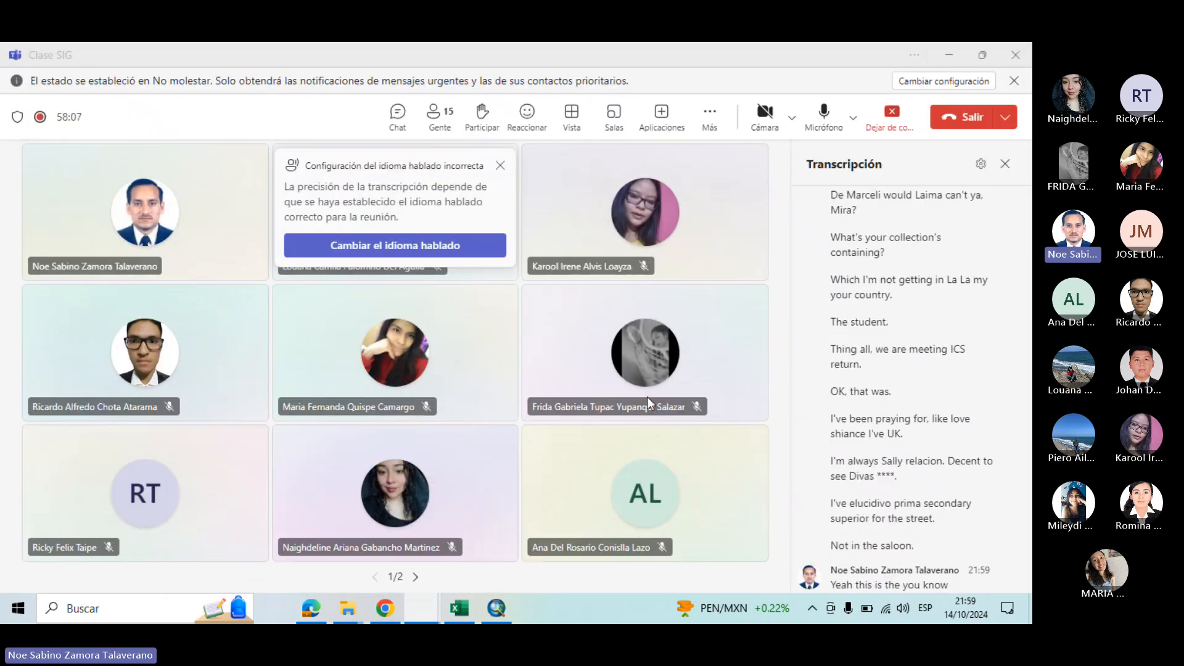
{"action": "left_click", "coordinate": [825, 117]}
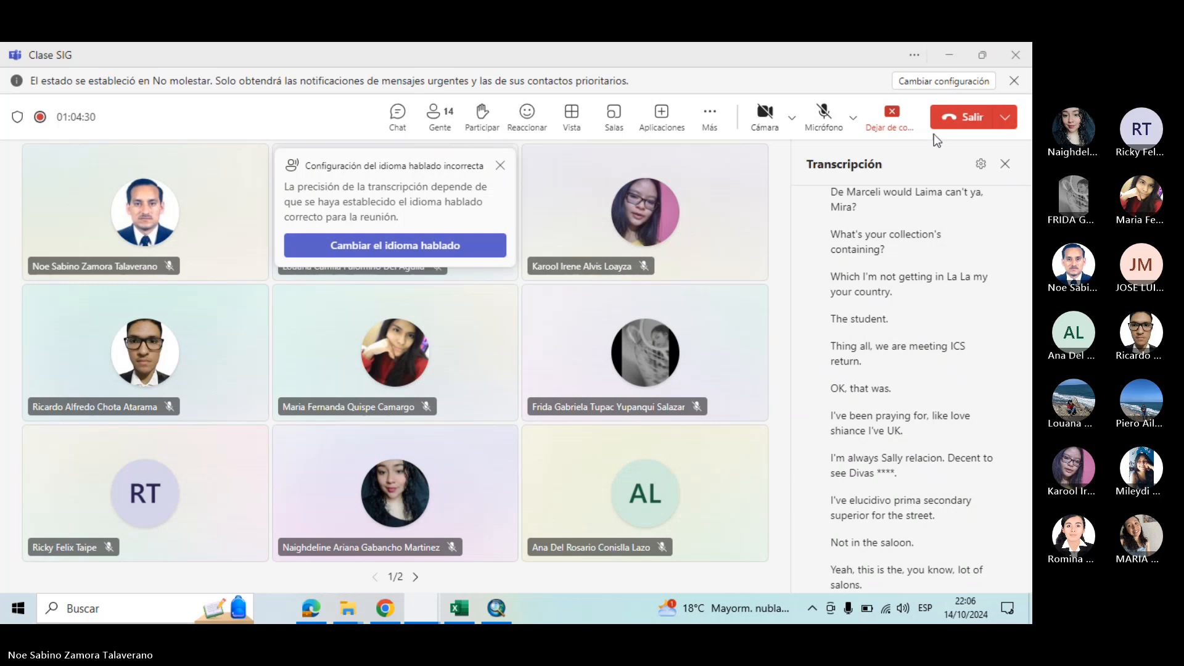
Close the meeting transcript and the spoken-language notice, and look through the list of meeting participants
{"action": "left_click", "coordinate": [1004, 165]}
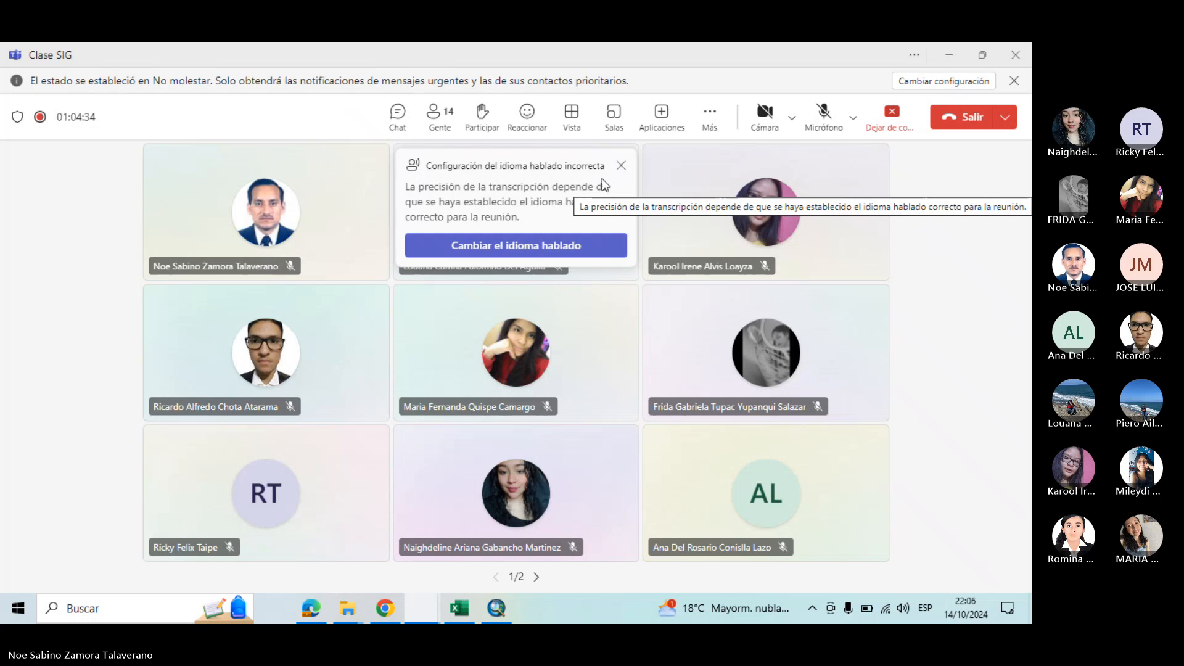
{"action": "left_click", "coordinate": [621, 166]}
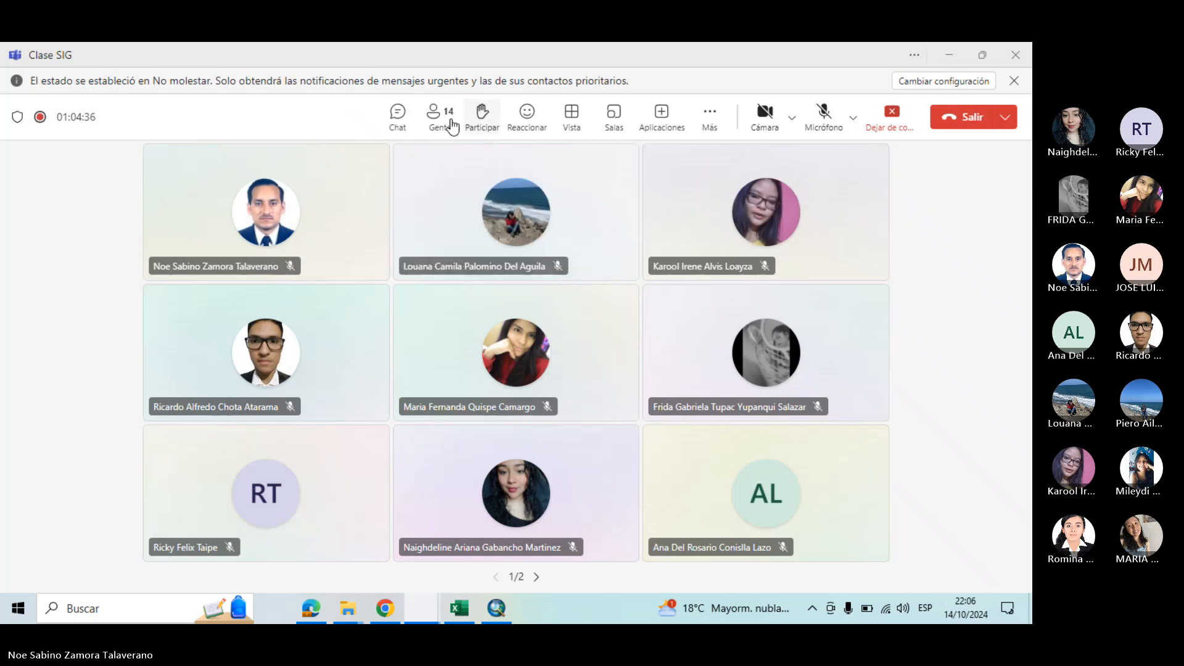
{"action": "left_click", "coordinate": [450, 123]}
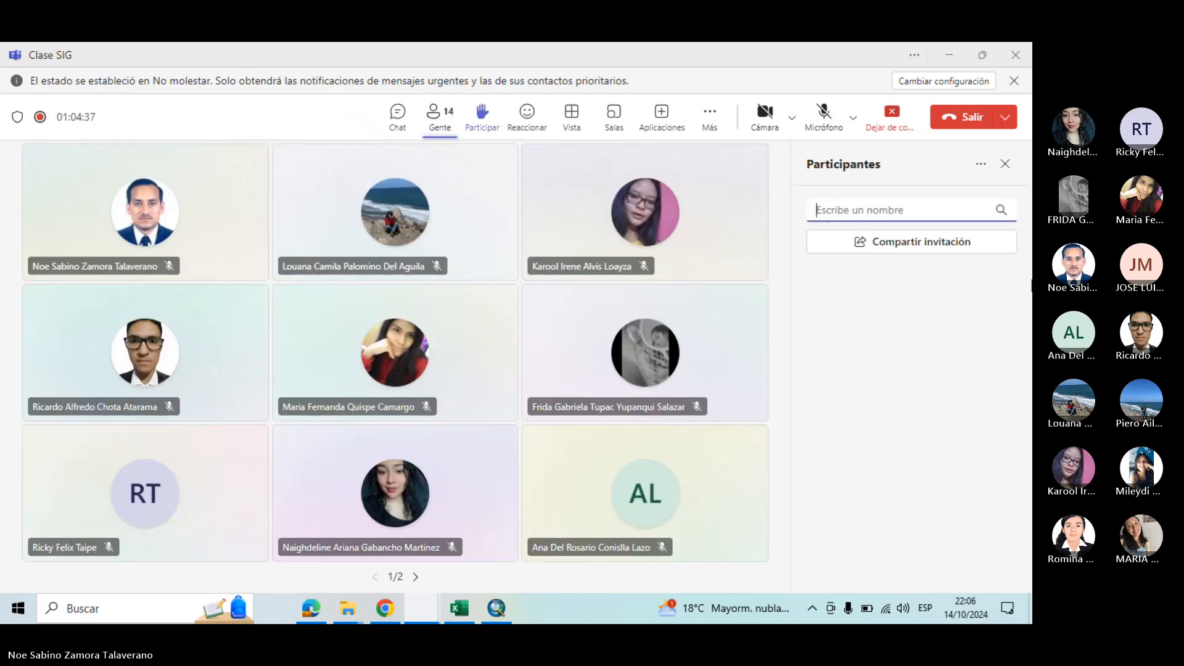
{"action": "scroll", "coordinate": [1028, 491], "scroll_direction": "down", "scroll_amount": 3}
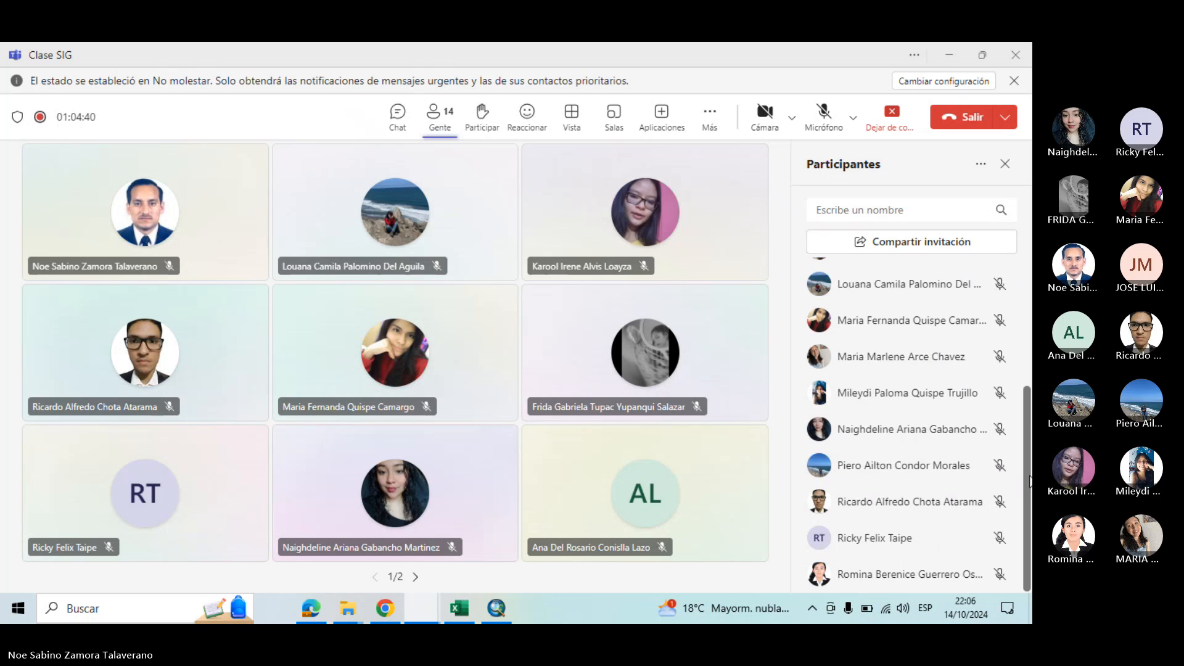
{"action": "scroll", "coordinate": [1028, 483], "scroll_direction": "up", "scroll_amount": 3}
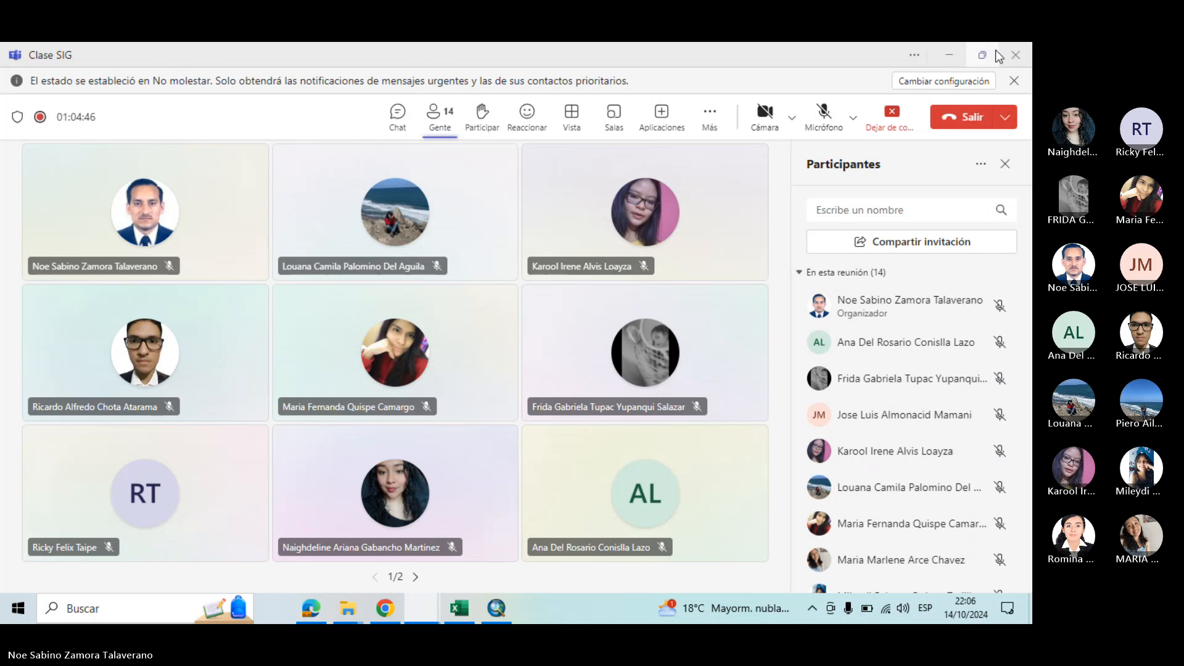
{"action": "left_click", "coordinate": [492, 620]}
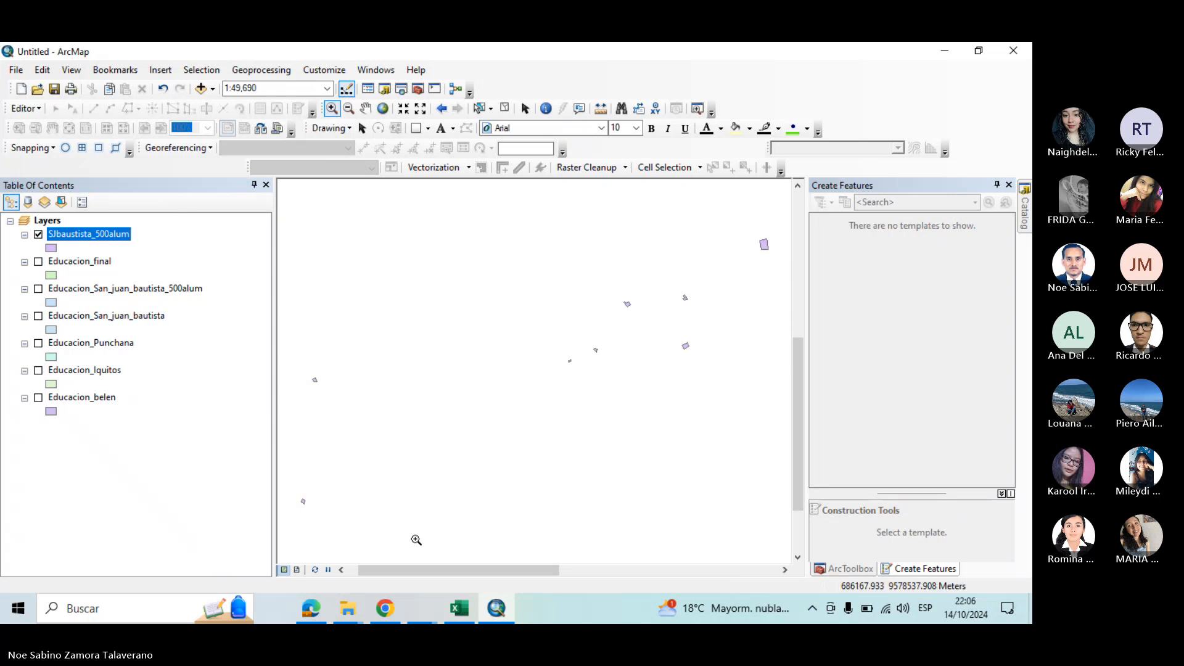
{"action": "mouse_move", "coordinate": [478, 608]}
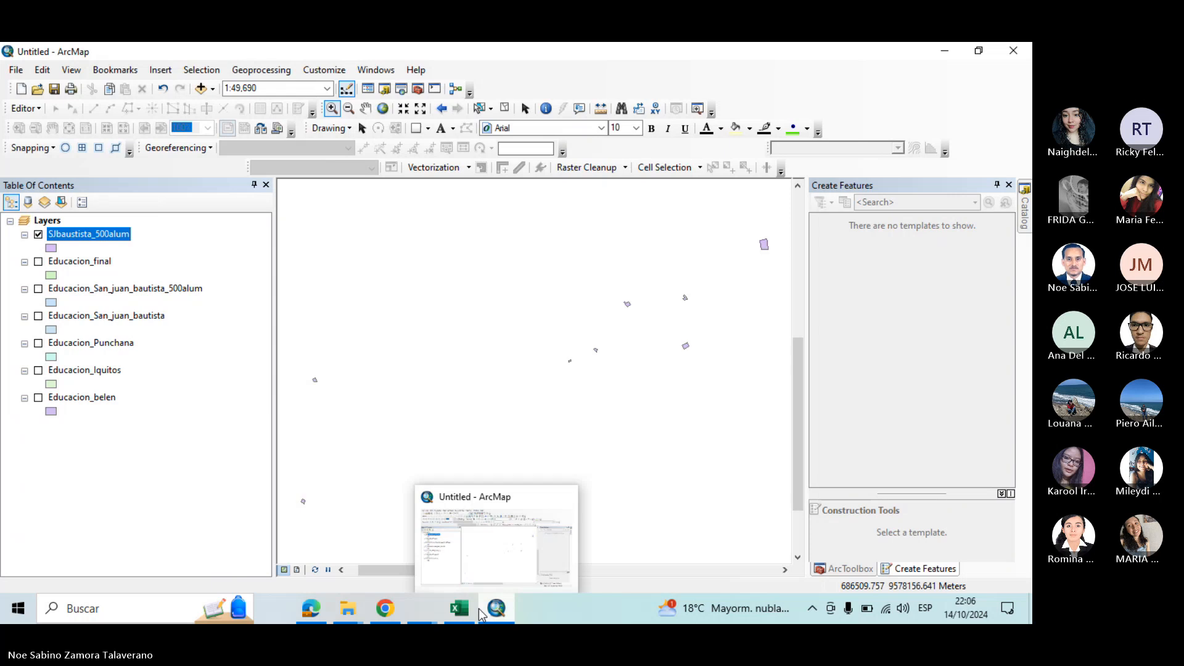
{"action": "left_click", "coordinate": [484, 571]}
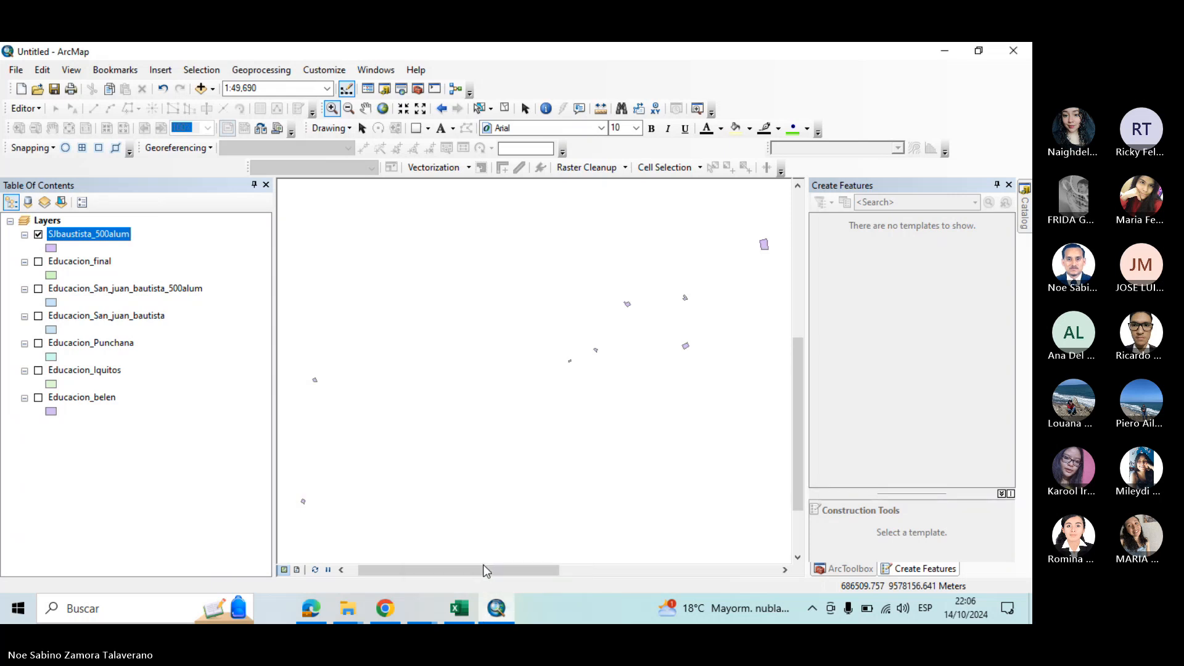
Switch to the practice PDF in Edge and read through the remaining questions of sections 1 and 2
{"action": "left_click", "coordinate": [321, 609]}
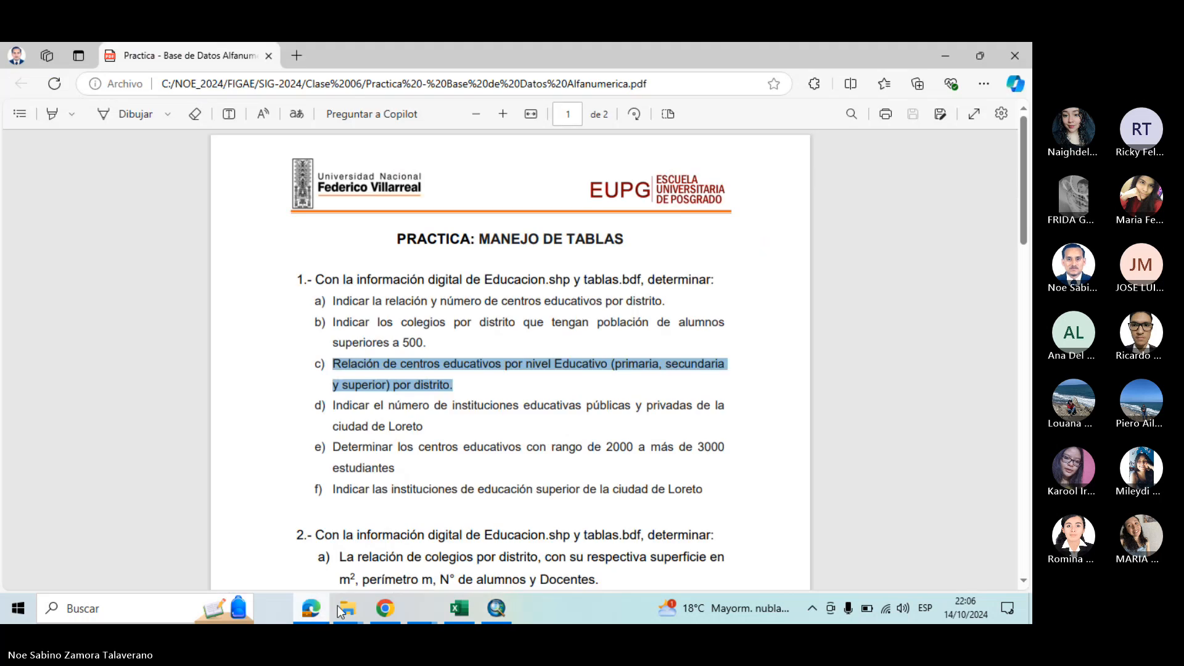
{"action": "scroll", "coordinate": [808, 456], "scroll_direction": "down", "scroll_amount": 2}
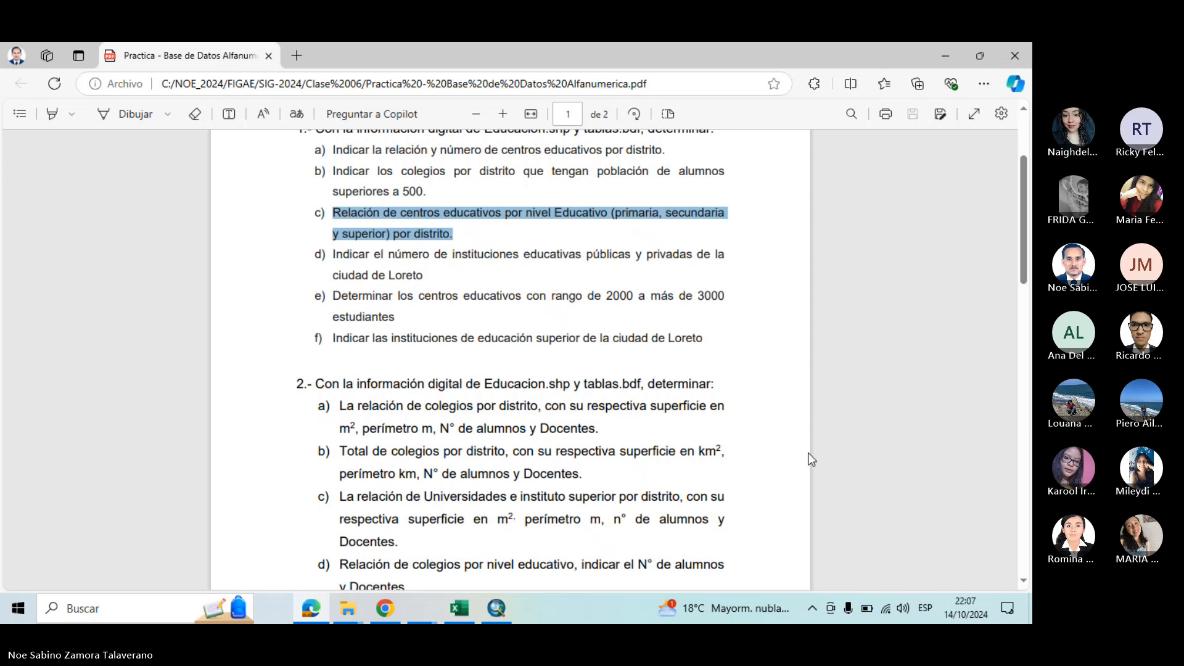
{"action": "scroll", "coordinate": [808, 452], "scroll_direction": "down", "scroll_amount": 5}
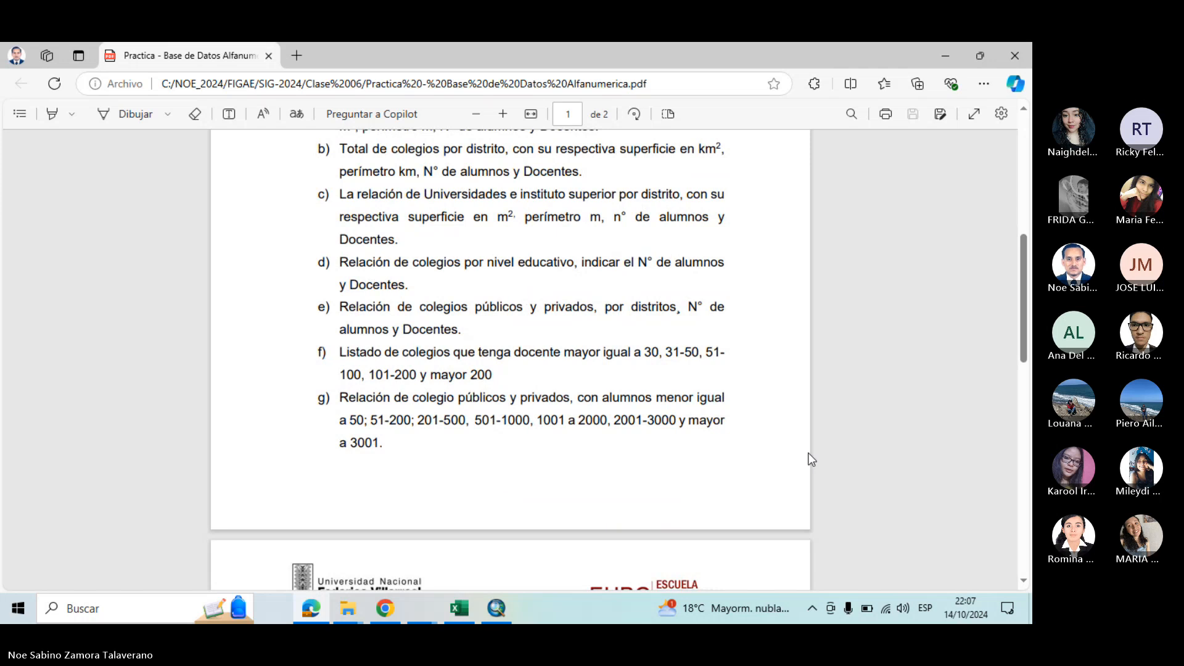
Read the final question on adding fields to educación.shp in the practice PDF, and return to the section 1 questions
{"action": "scroll", "coordinate": [808, 468], "scroll_direction": "down", "scroll_amount": 2}
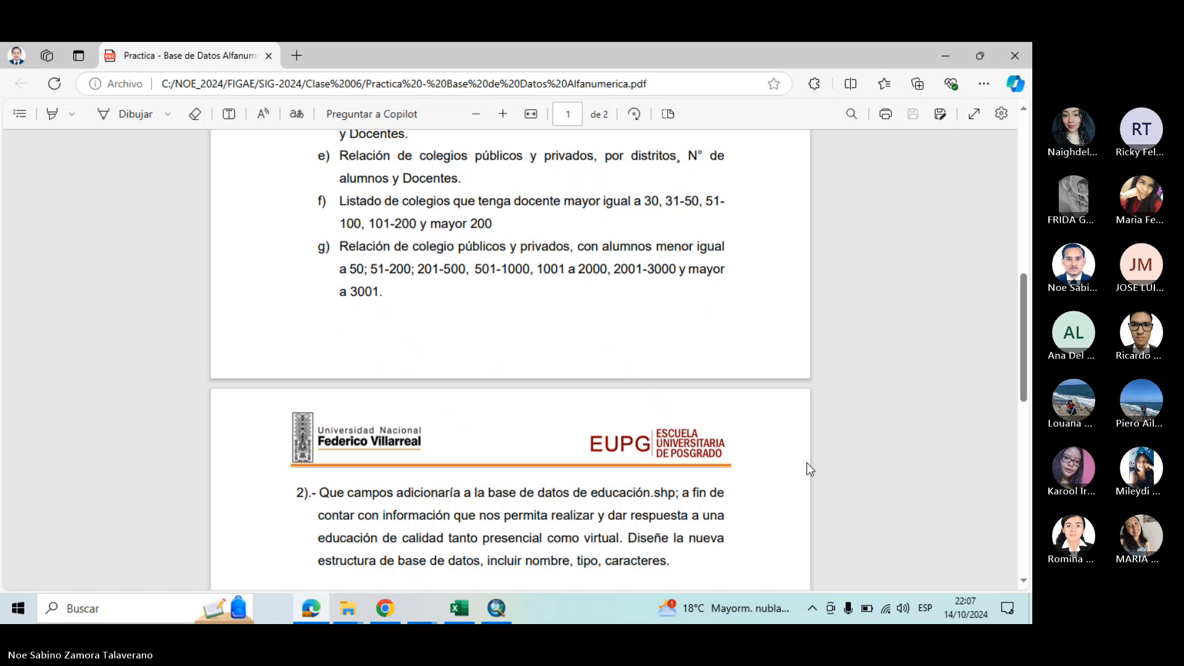
{"action": "scroll", "coordinate": [807, 463], "scroll_direction": "down", "scroll_amount": 2}
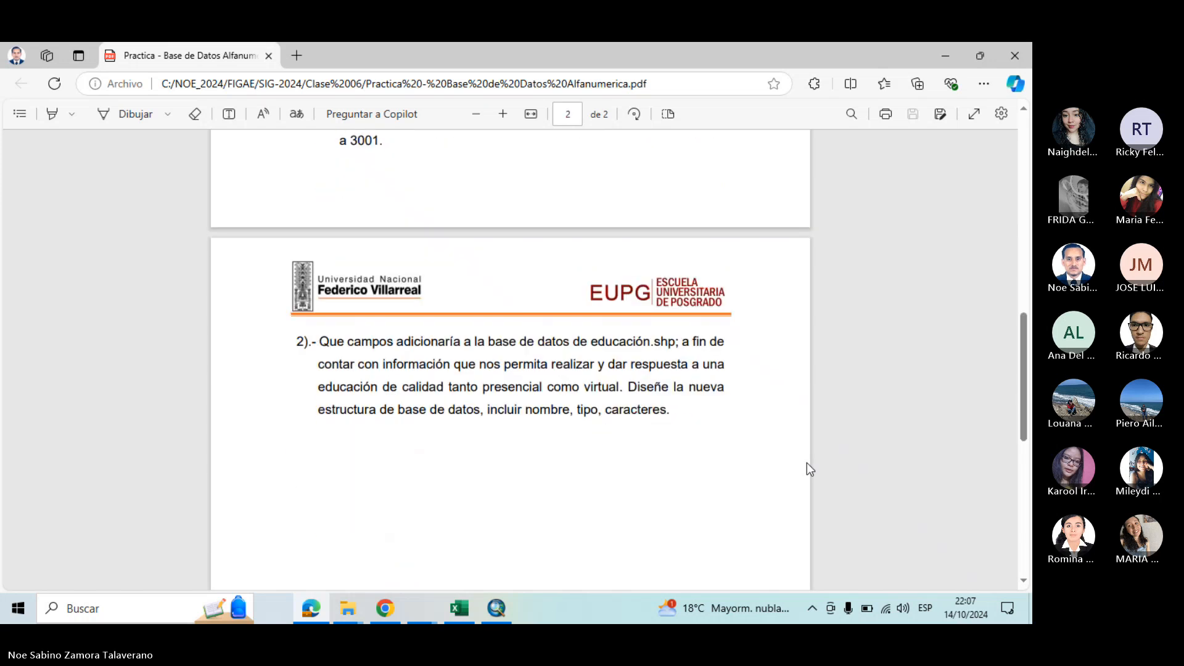
{"action": "scroll", "coordinate": [808, 465], "scroll_direction": "down", "scroll_amount": 5}
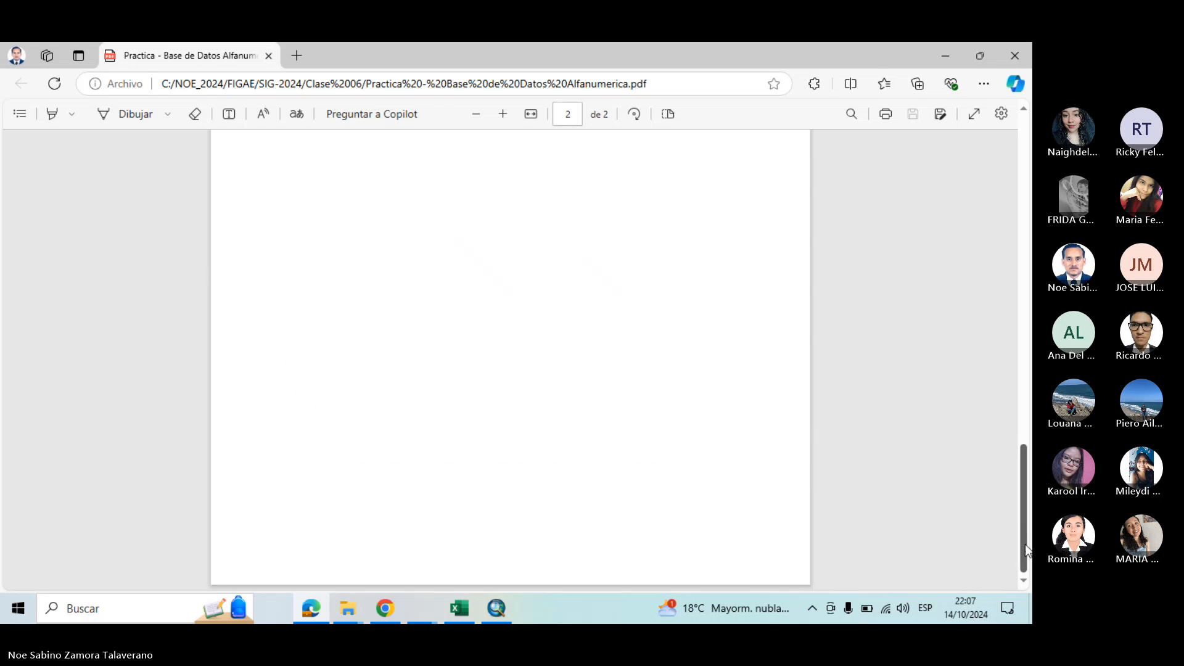
{"action": "left_click_drag", "start_coordinate": [1024, 544], "coordinate": [1025, 217]}
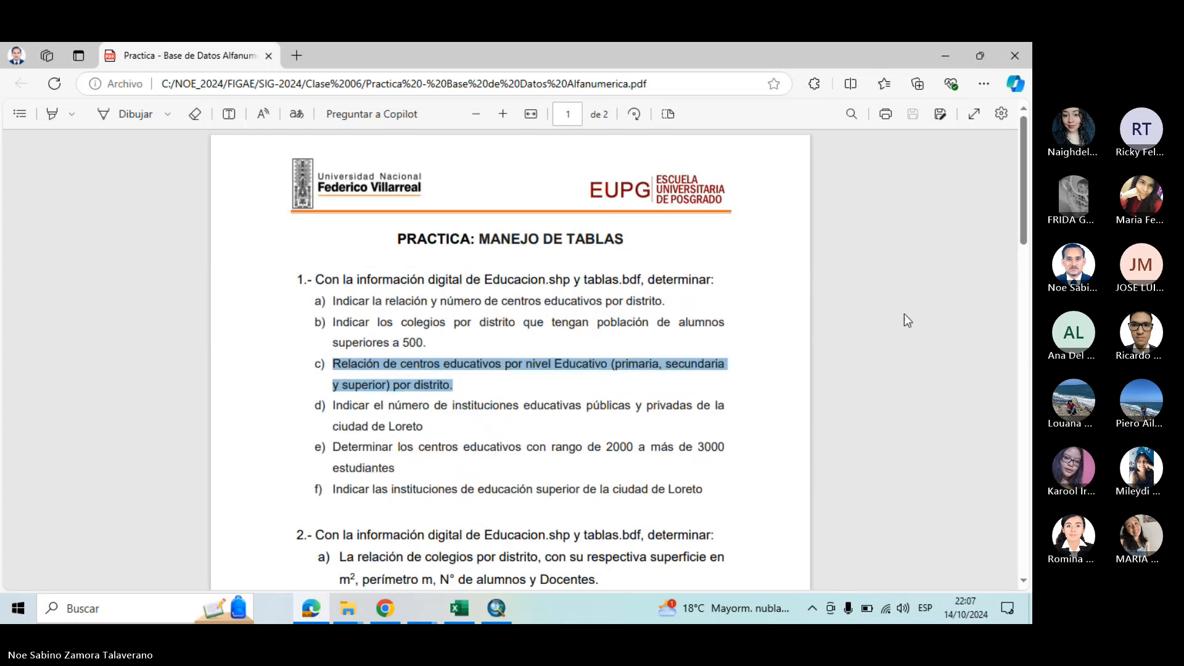
{"action": "scroll", "coordinate": [827, 281], "scroll_direction": "down", "scroll_amount": 3}
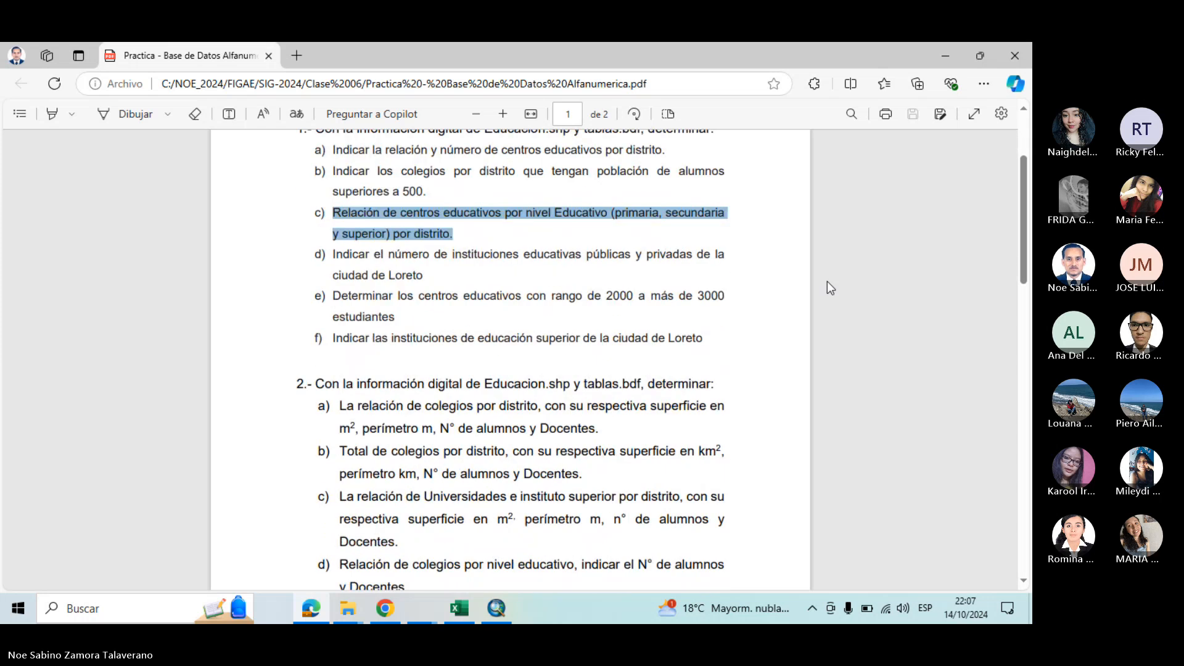
{"action": "scroll", "coordinate": [826, 287], "scroll_direction": "up", "scroll_amount": 1}
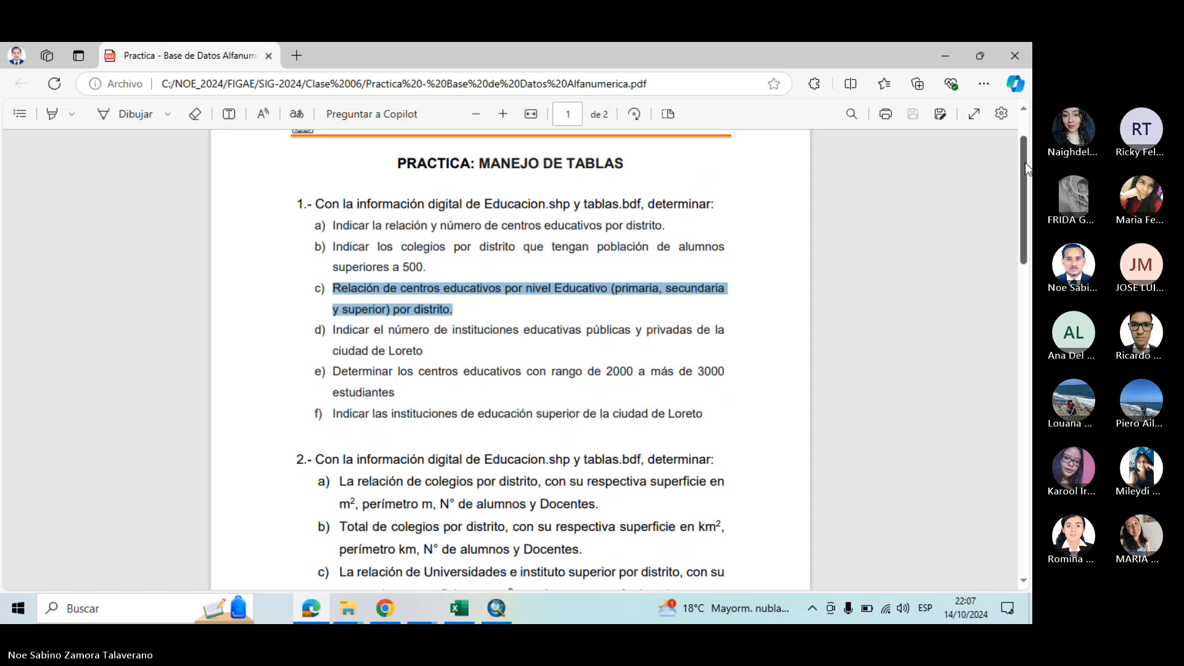
{"action": "left_click_drag", "start_coordinate": [1025, 161], "coordinate": [1025, 165]}
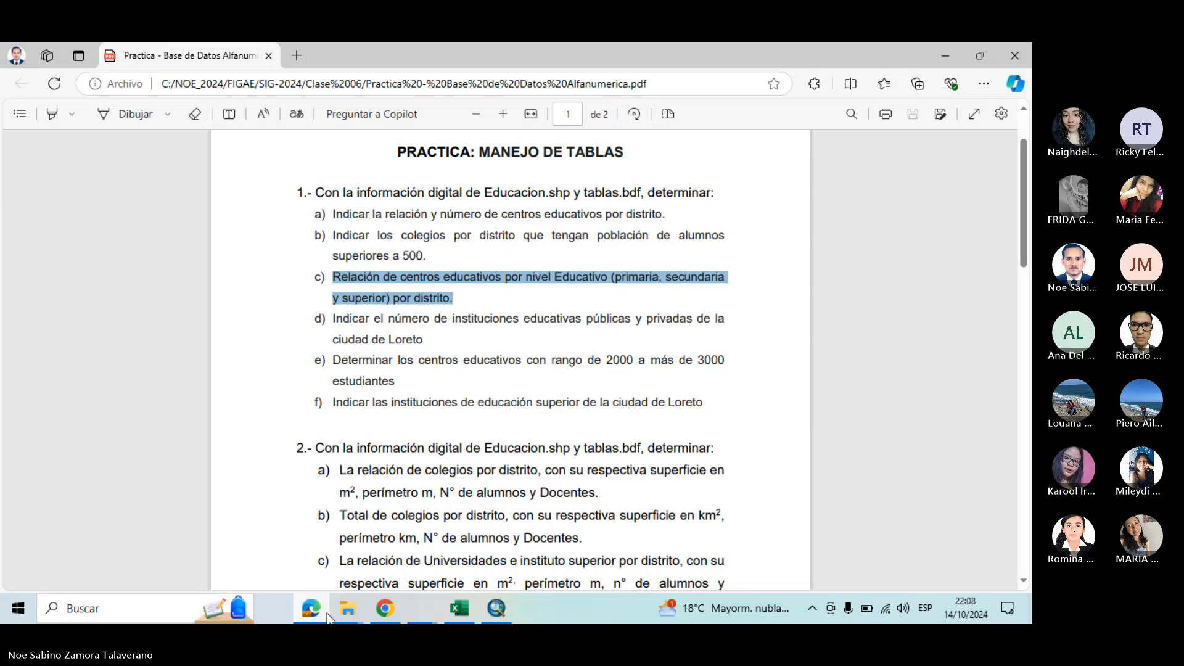
Switch to the TABLA folder in File Explorer, look over its shapefile and table files, and minimize the window
{"action": "left_click", "coordinate": [349, 619]}
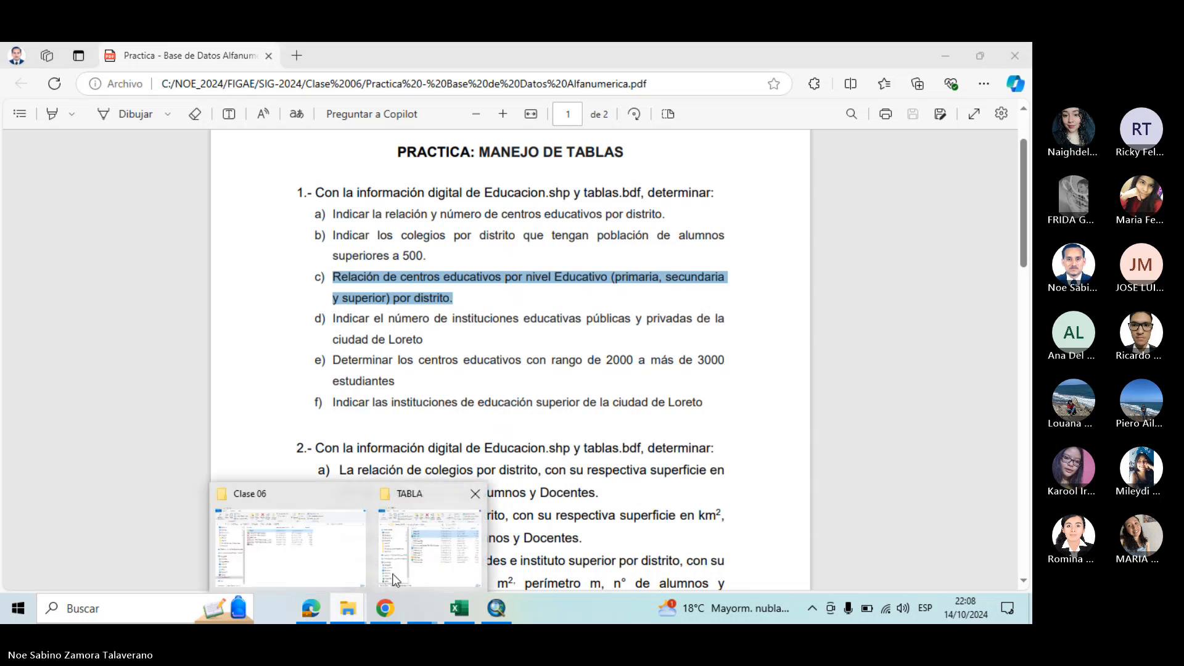
{"action": "left_click", "coordinate": [425, 564]}
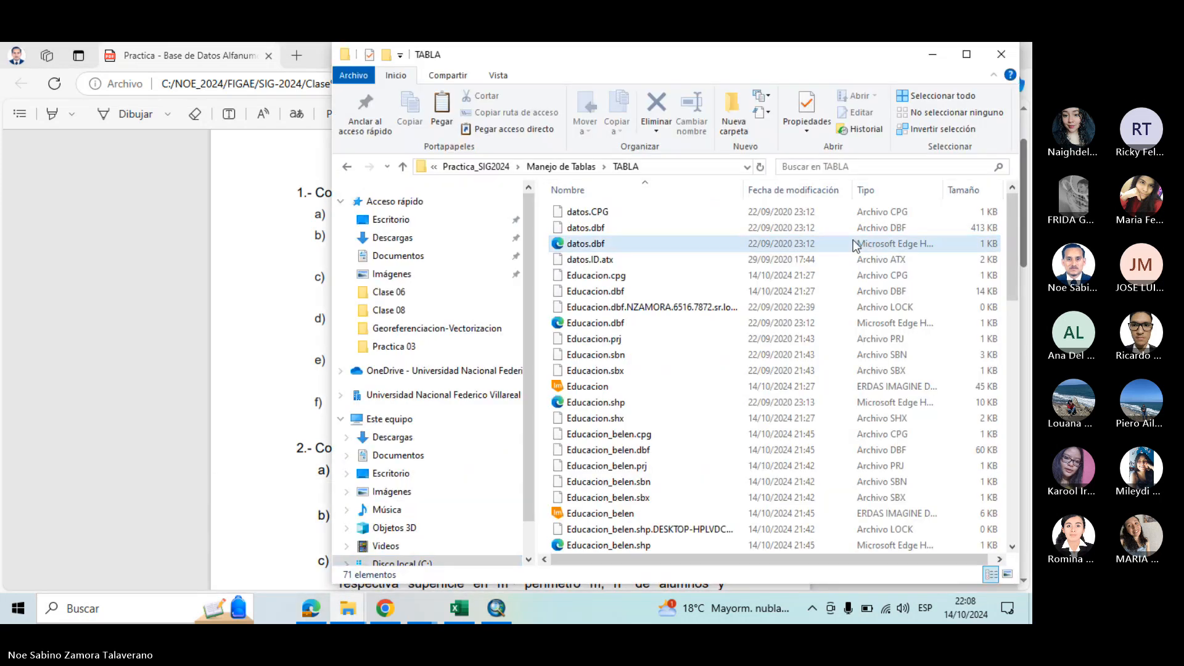
{"action": "left_click", "coordinate": [937, 54]}
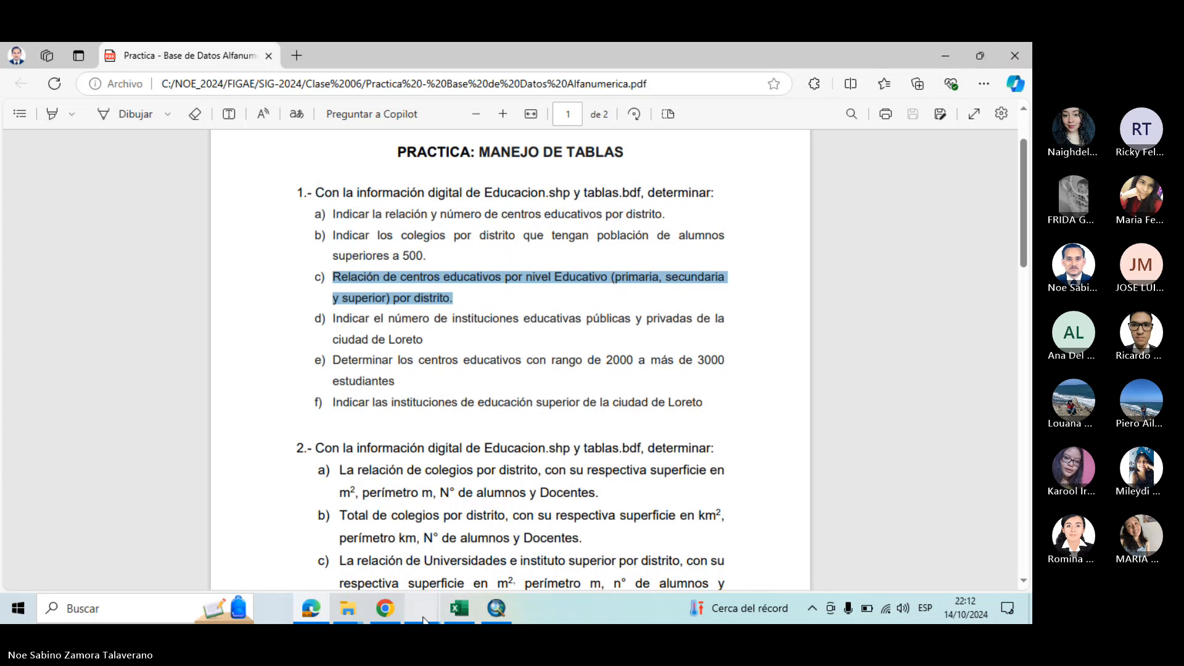
Switch to the Clase SIG meeting in Microsoft Teams and unmute the microphone
{"action": "mouse_move", "coordinate": [419, 610]}
{"action": "left_click", "coordinate": [421, 539]}
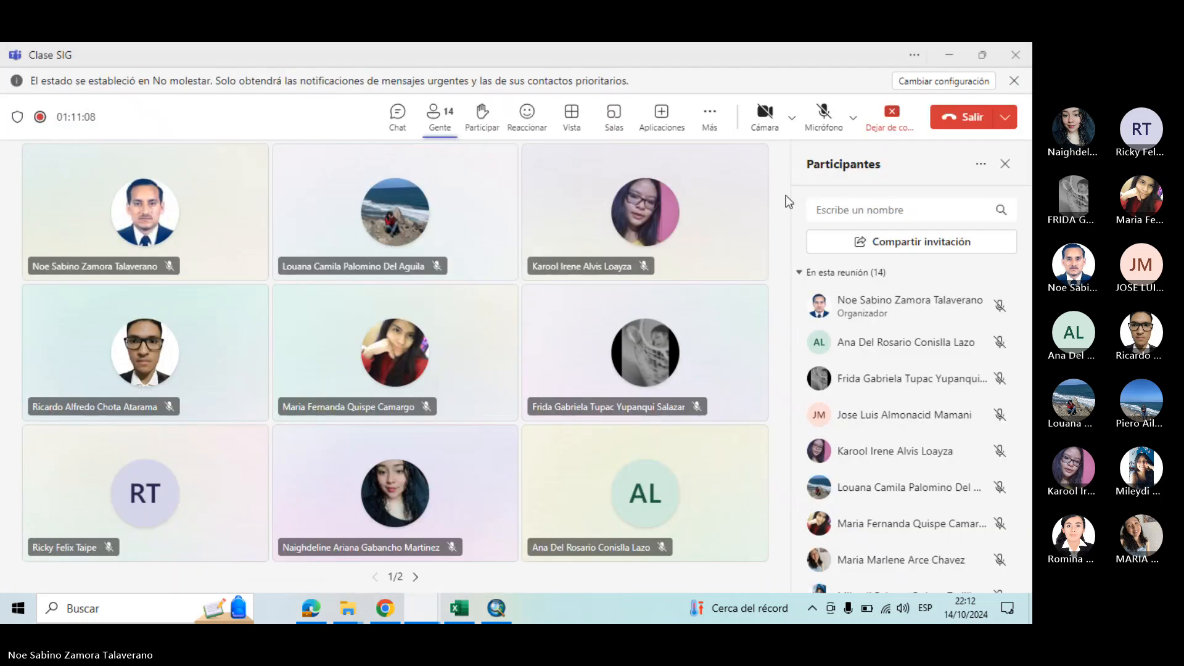
{"action": "left_click", "coordinate": [823, 131]}
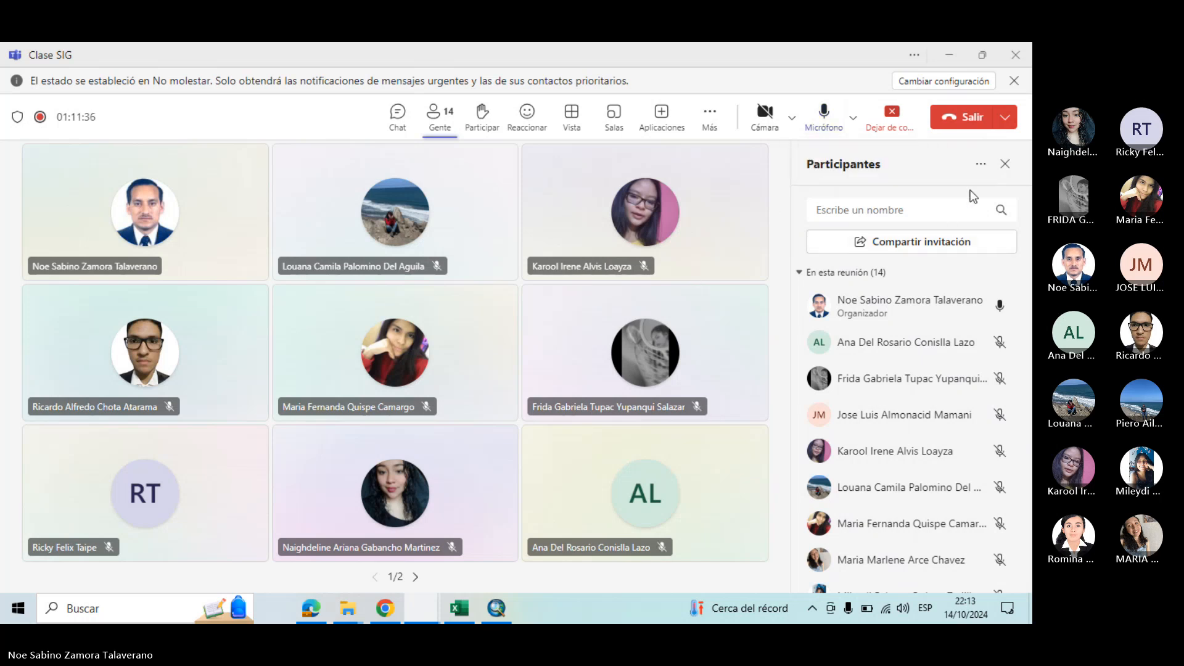
Look through the full list of meeting participants and both pages of the participant gallery
{"action": "left_click_drag", "start_coordinate": [1029, 286], "coordinate": [1030, 198]}
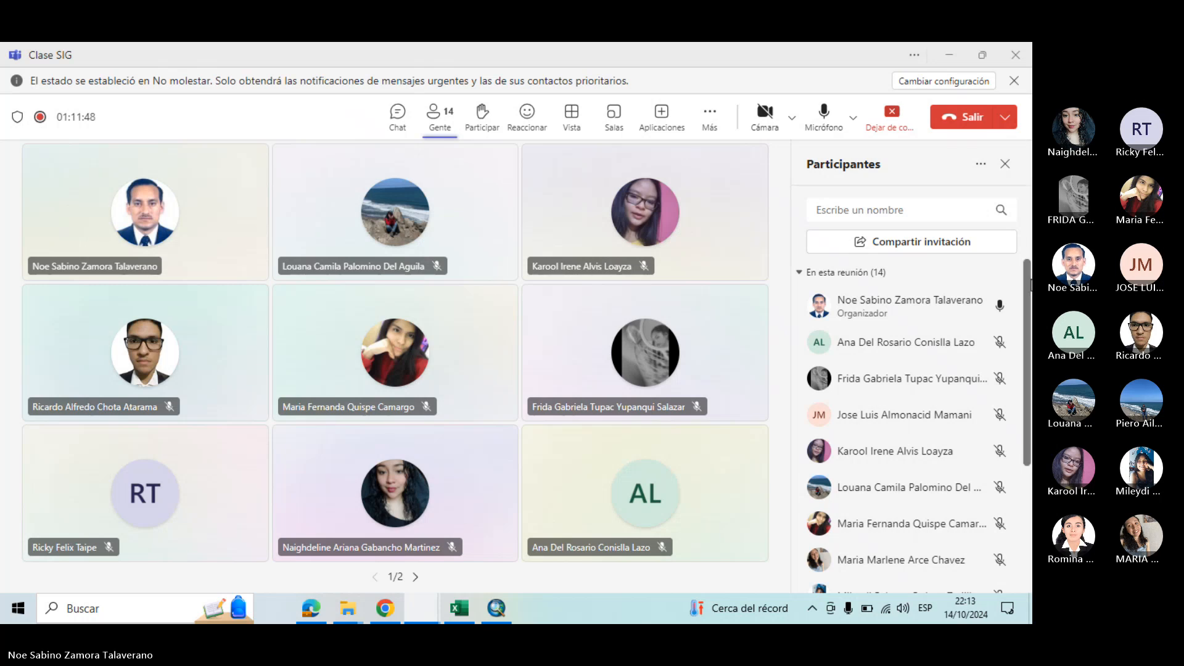
{"action": "scroll", "coordinate": [1028, 383], "scroll_direction": "down", "scroll_amount": 3}
{"action": "left_click_drag", "start_coordinate": [1026, 378], "coordinate": [1026, 387]}
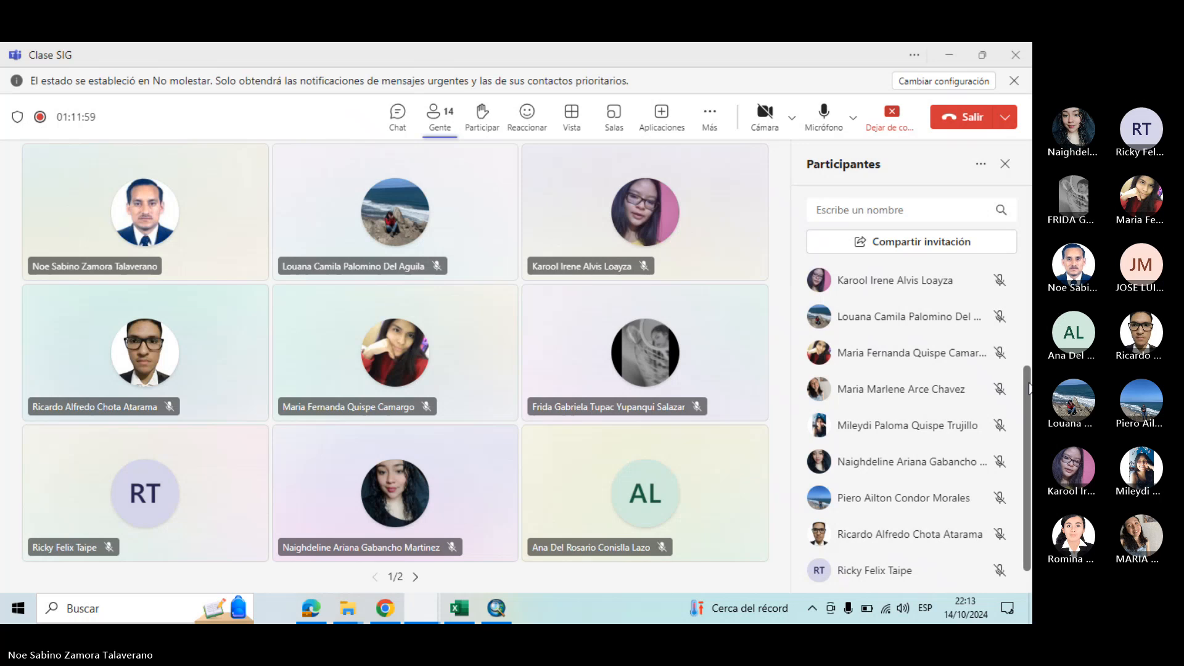
{"action": "left_click_drag", "start_coordinate": [1028, 392], "coordinate": [1028, 431]}
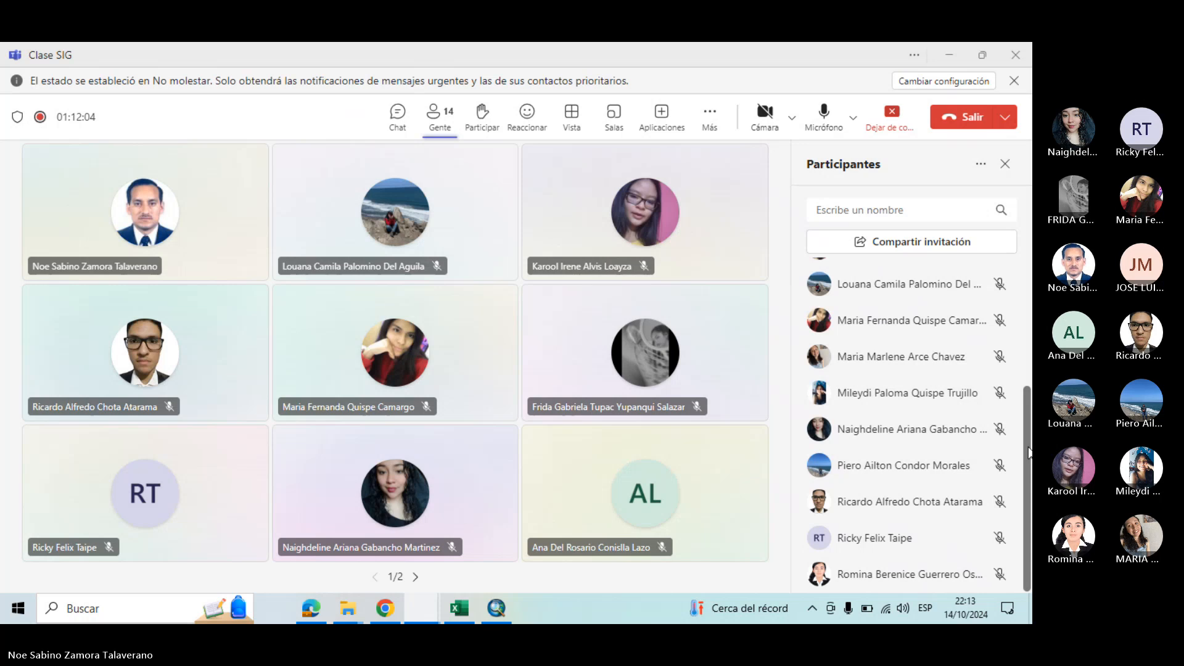
{"action": "scroll", "coordinate": [1029, 452], "scroll_direction": "up", "scroll_amount": 2}
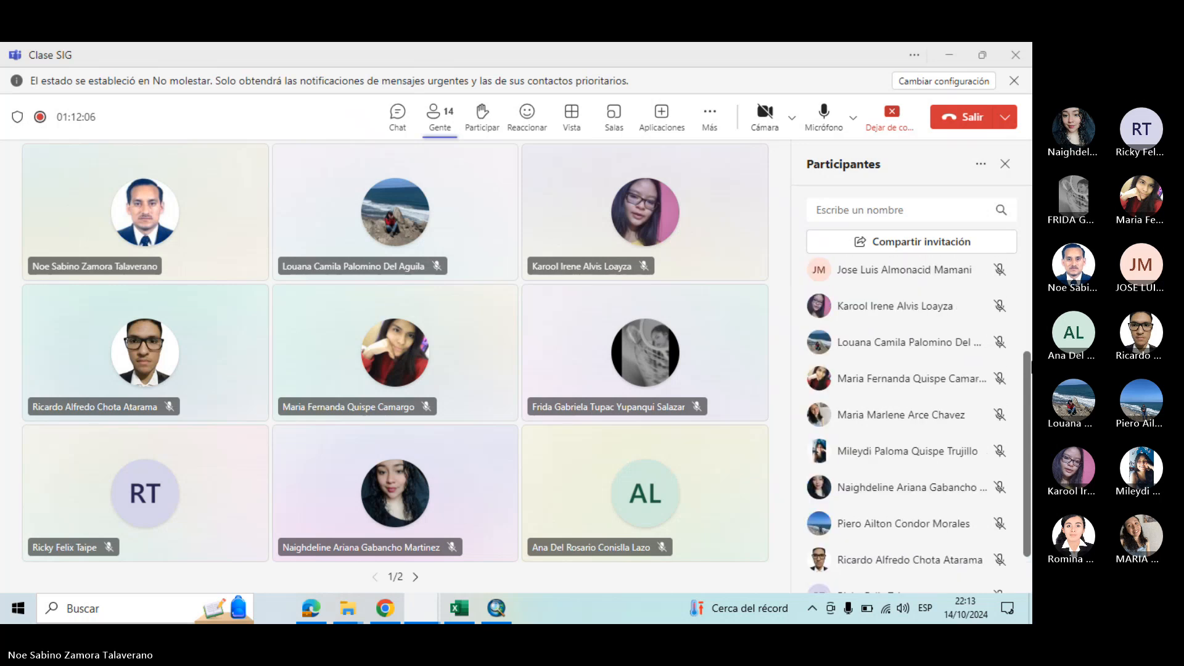
{"action": "left_click_drag", "start_coordinate": [1030, 367], "coordinate": [1031, 287]}
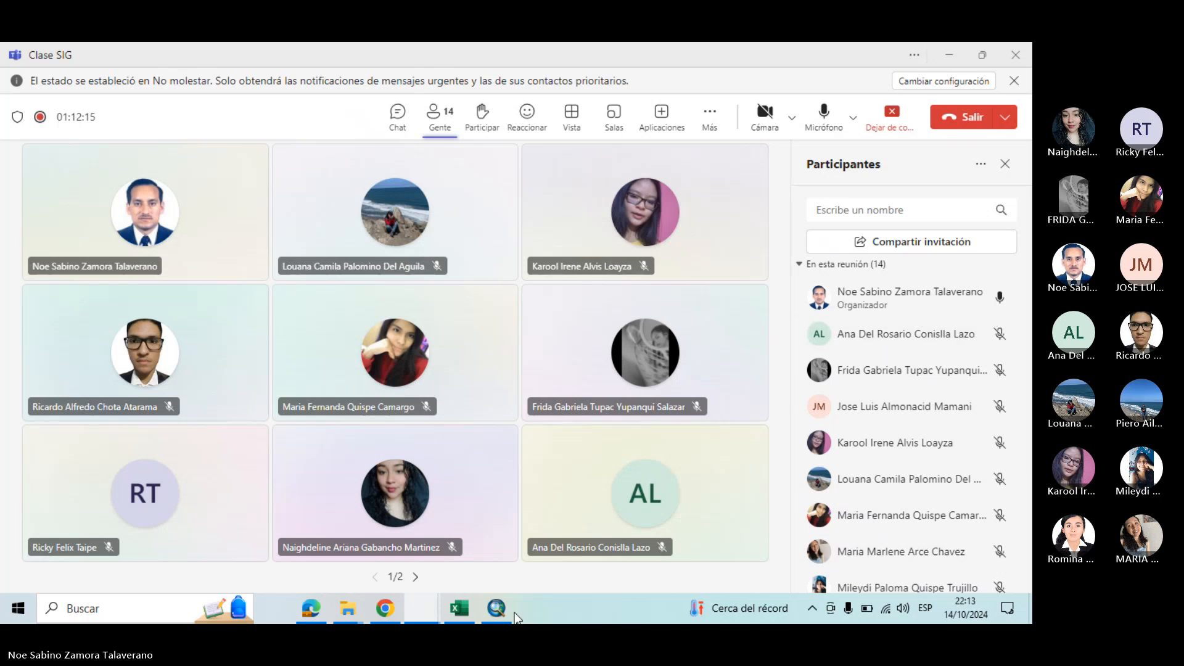
{"action": "left_click", "coordinate": [415, 576]}
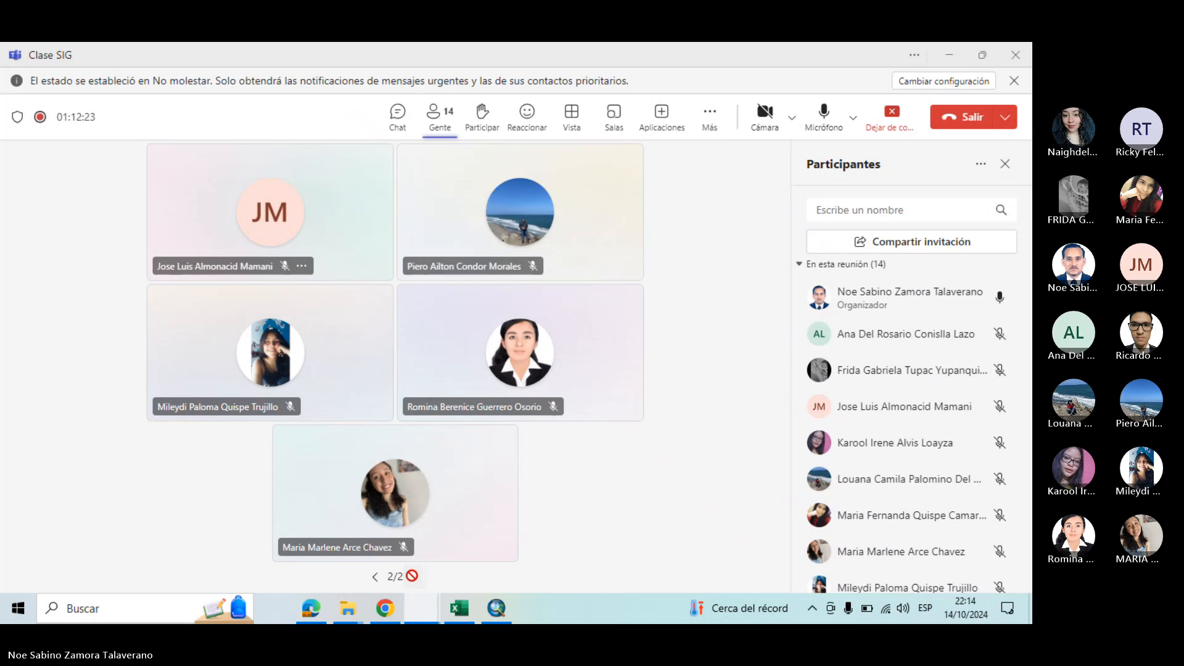
{"action": "left_click", "coordinate": [376, 577]}
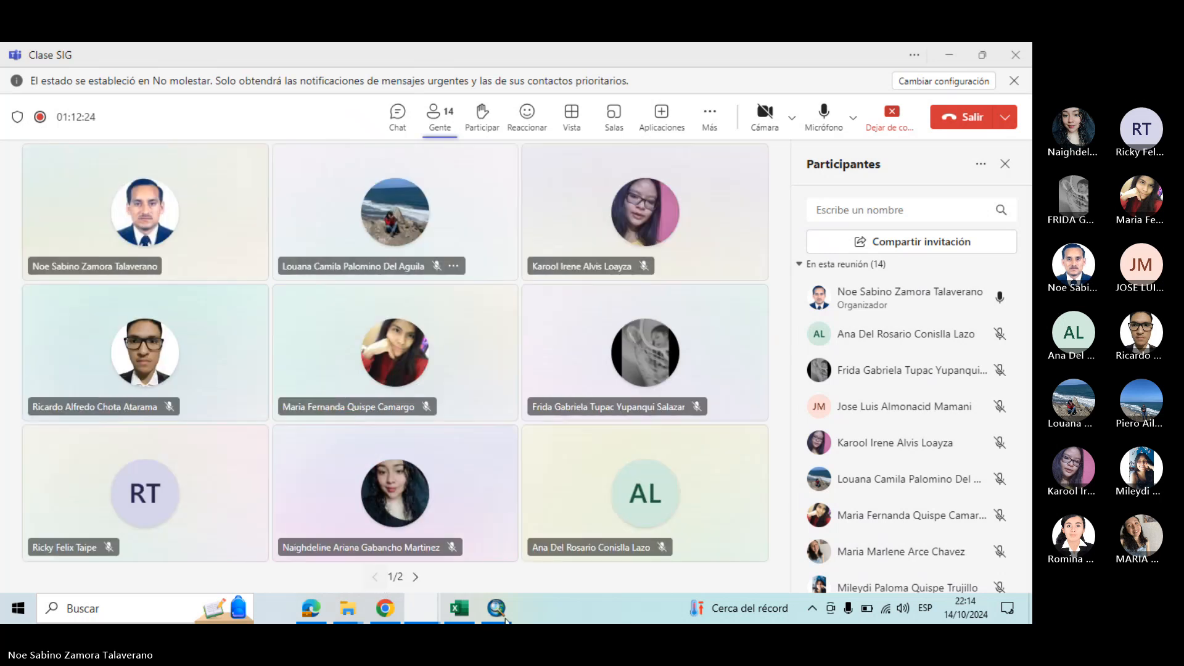
Check the layers in ArcMap, switch to the practice PDF in Edge and highlight question 1d about public and private institutions in Loreto
{"action": "left_click", "coordinate": [501, 604]}
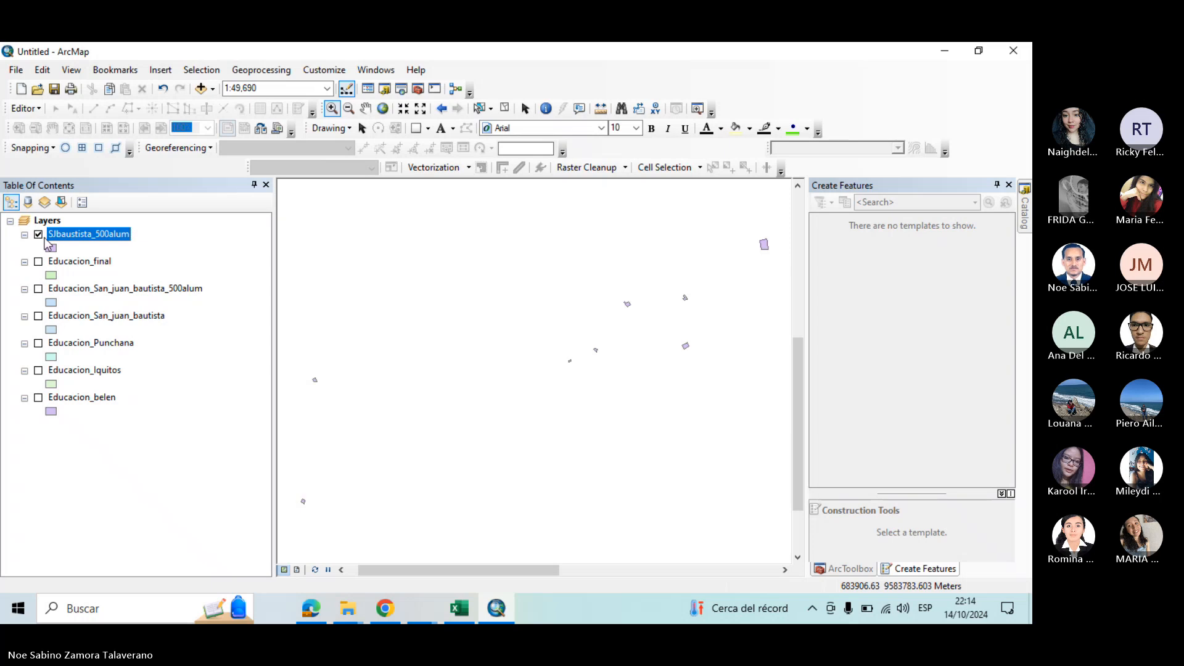
{"action": "left_click", "coordinate": [308, 608]}
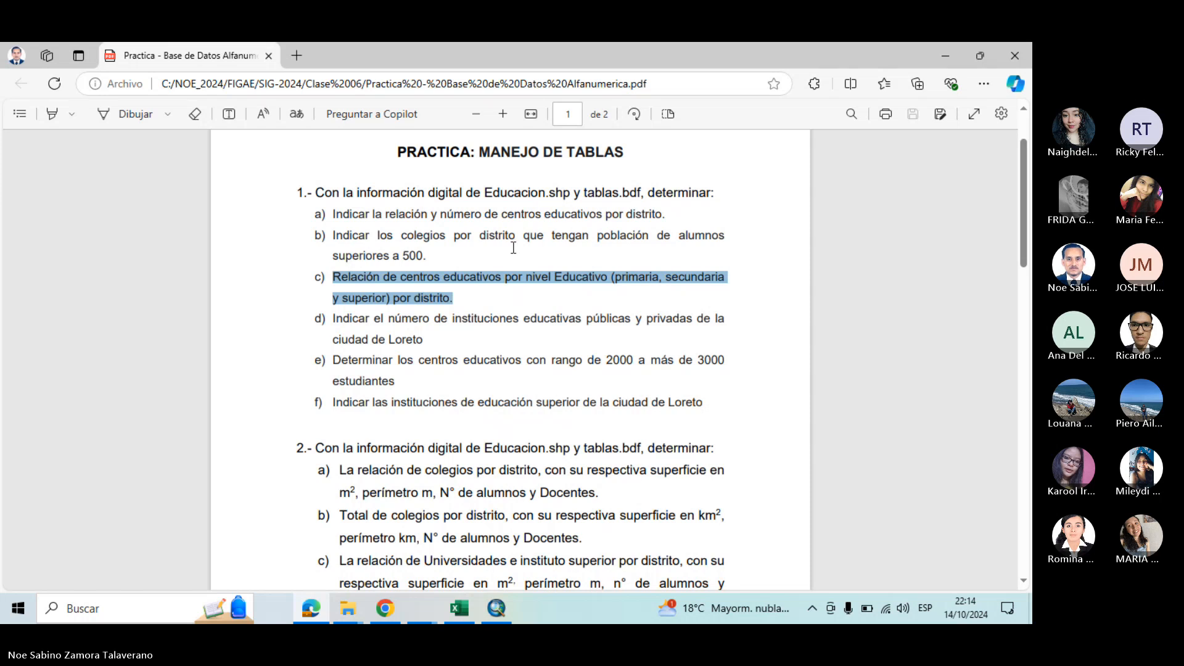
{"action": "left_click", "coordinate": [567, 285]}
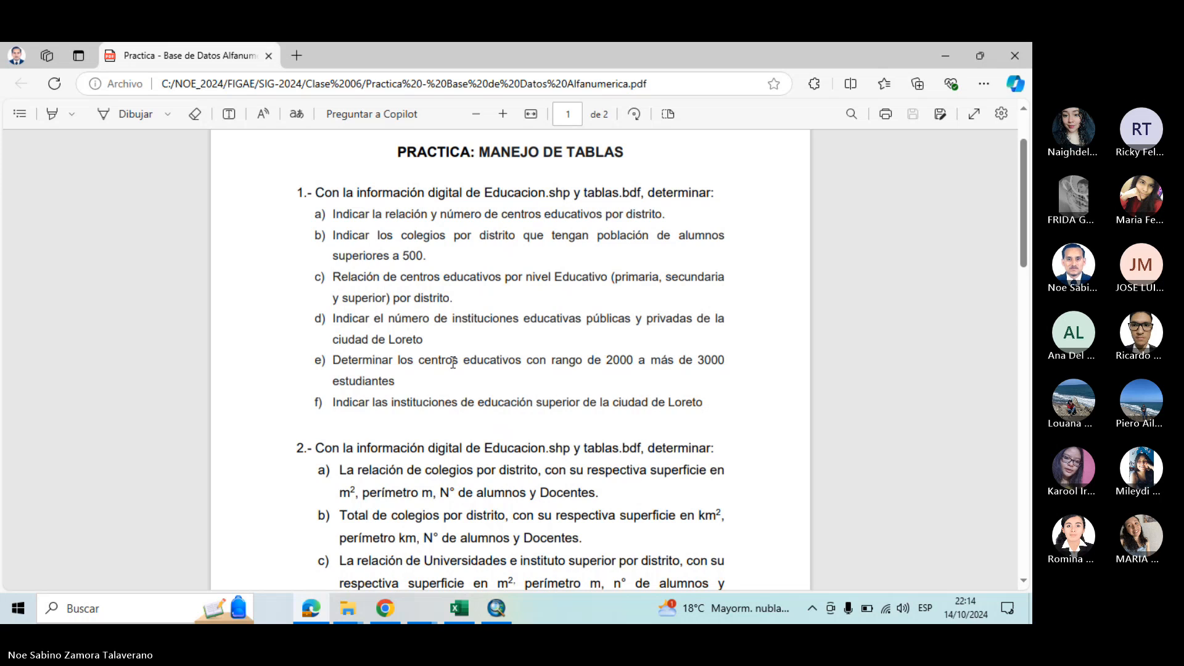
{"action": "left_click_drag", "start_coordinate": [424, 339], "coordinate": [334, 316]}
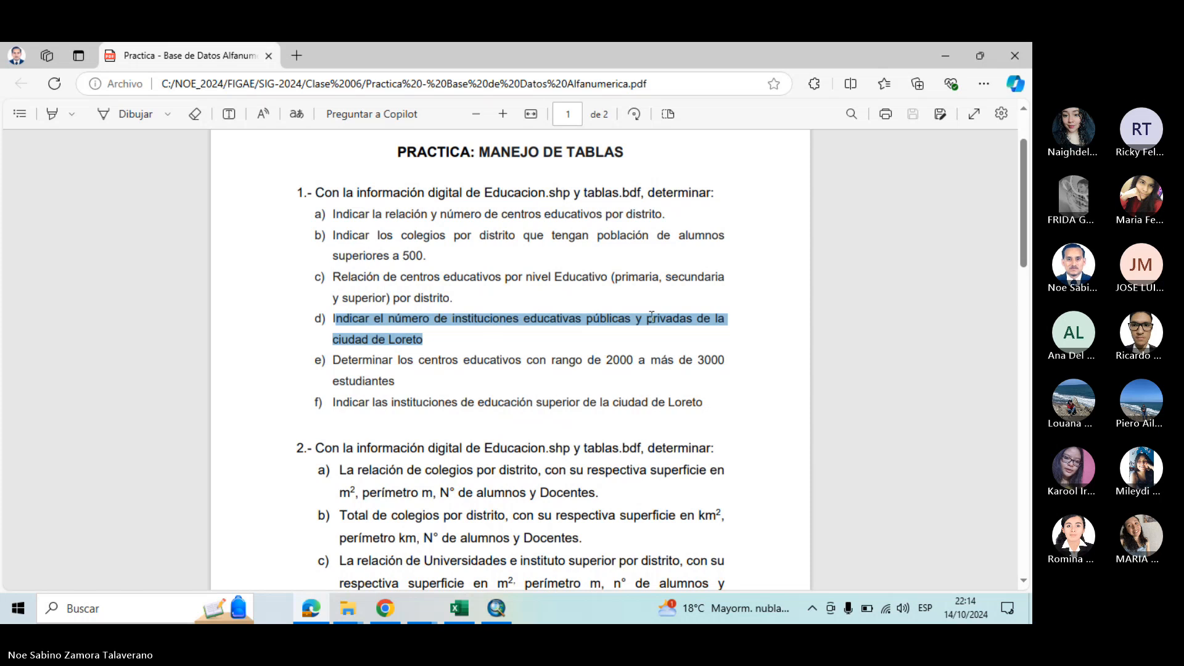
{"action": "left_click", "coordinate": [402, 346]}
{"action": "left_click_drag", "start_coordinate": [424, 341], "coordinate": [333, 318]}
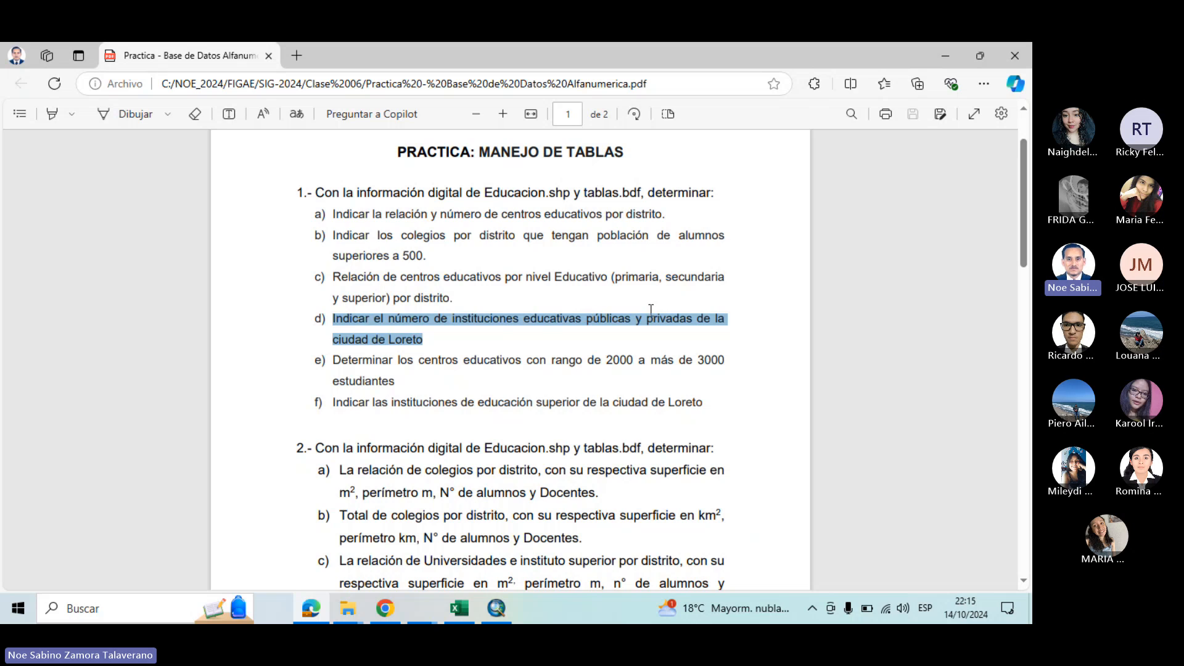
{"action": "left_click", "coordinate": [430, 343]}
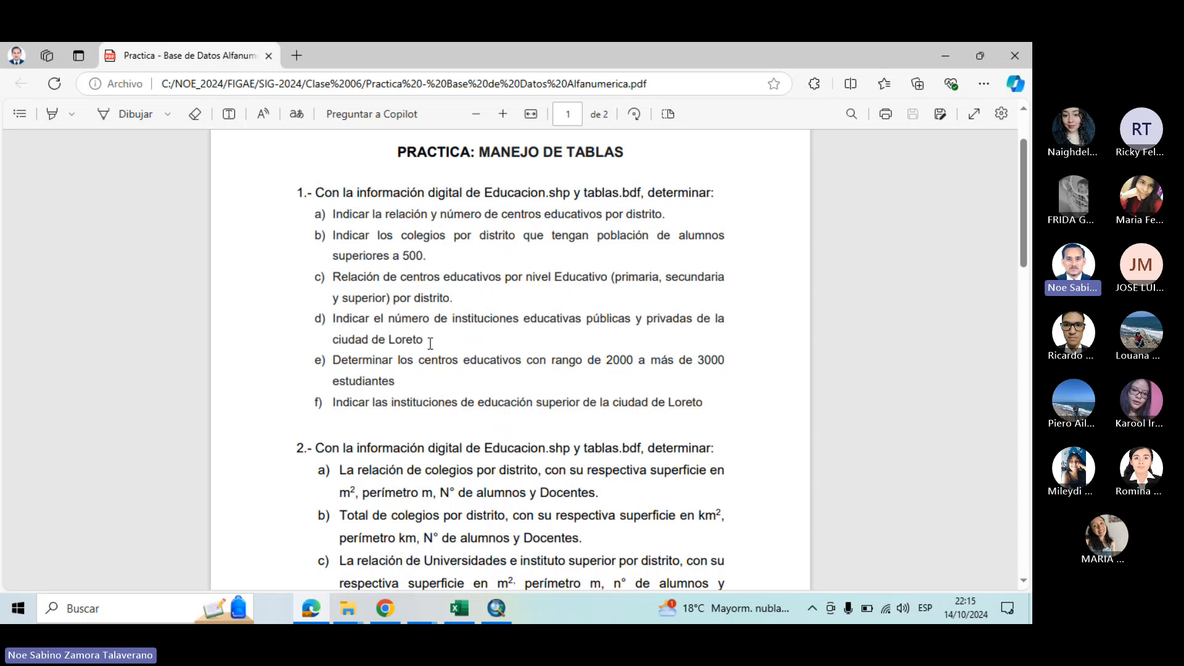
Minimize the practice PDF to return to ArcMap and turn off the SJbaustista_500alum layer
{"action": "left_click", "coordinate": [943, 50]}
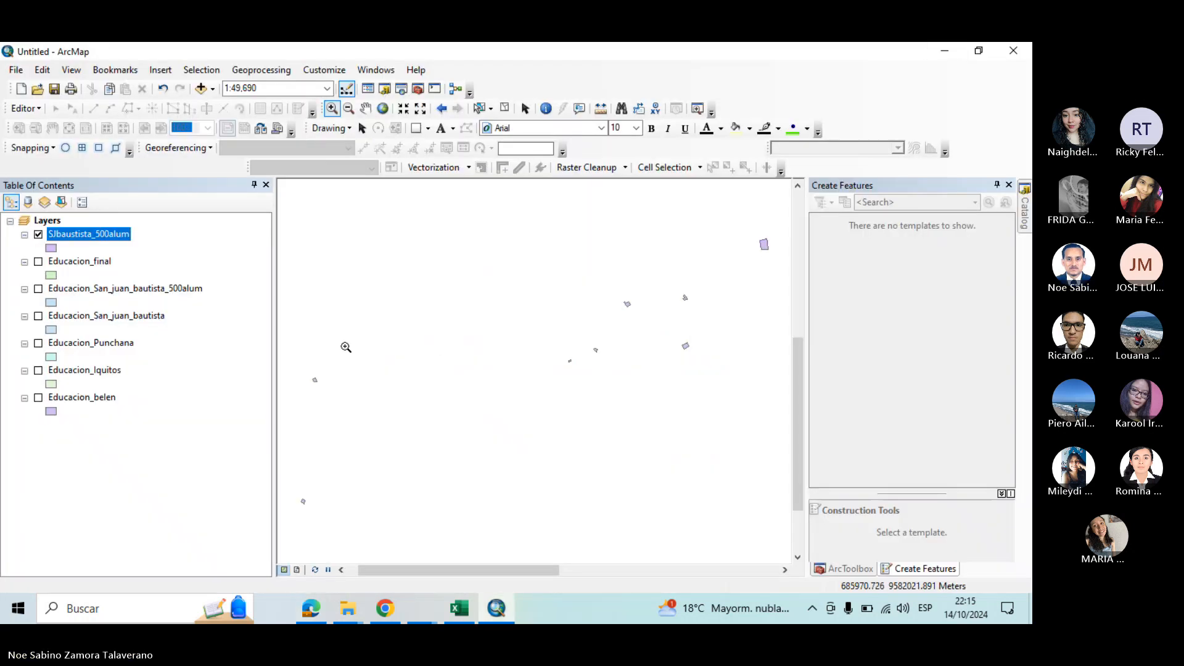
{"action": "left_click", "coordinate": [38, 234]}
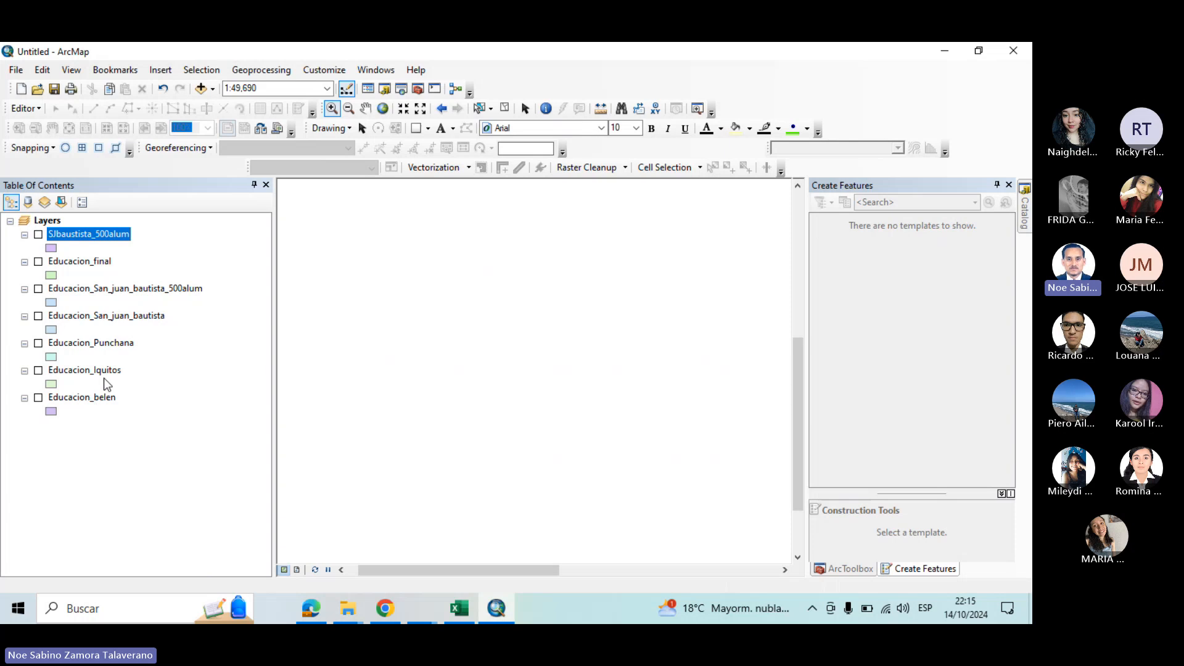
Turn on the Educacion_final layer, zoom to its extent and open its attribute table
{"action": "left_click", "coordinate": [38, 262]}
{"action": "right_click", "coordinate": [85, 265]}
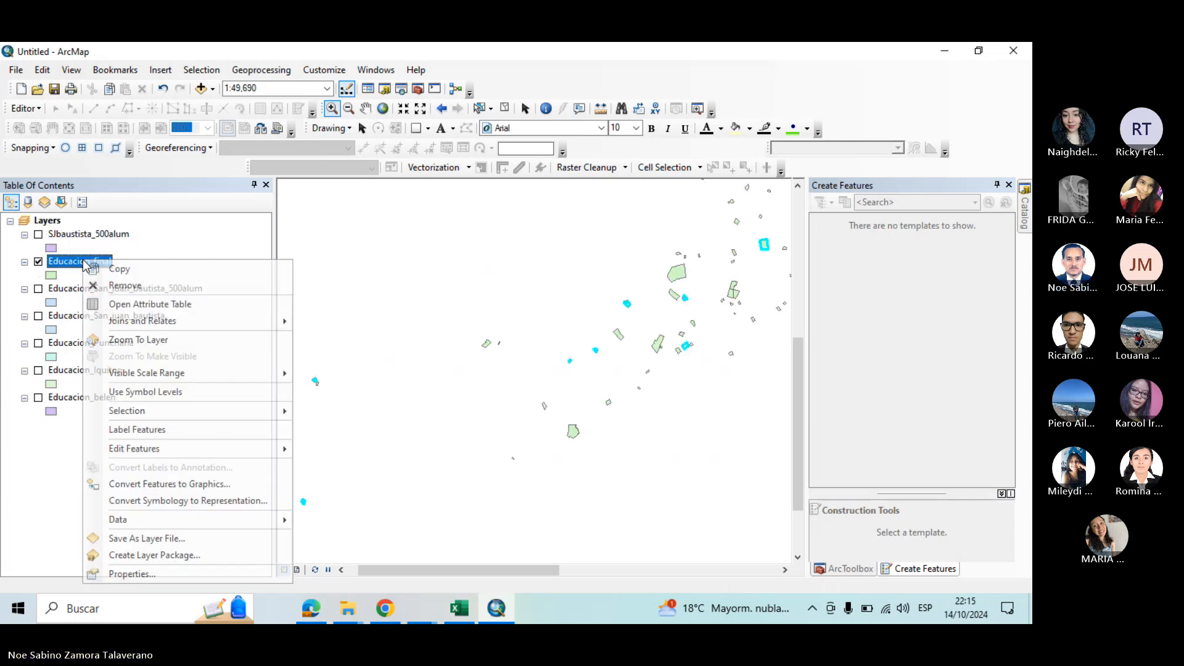
{"action": "left_click", "coordinate": [143, 336]}
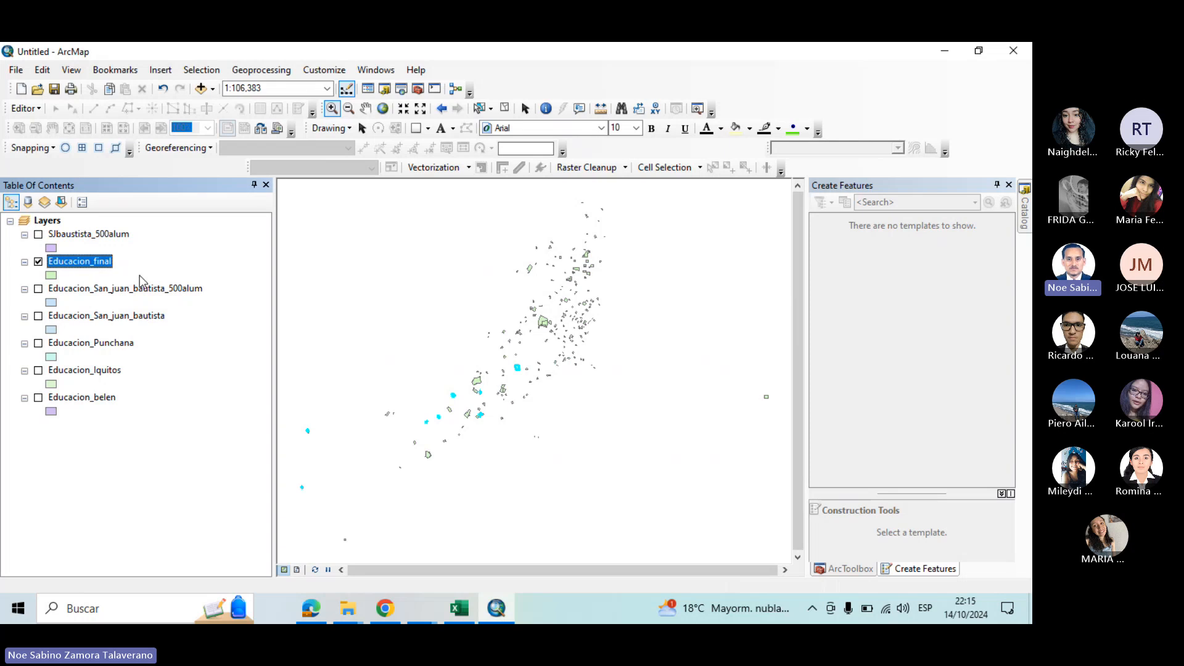
{"action": "right_click", "coordinate": [105, 262]}
{"action": "left_click", "coordinate": [169, 306]}
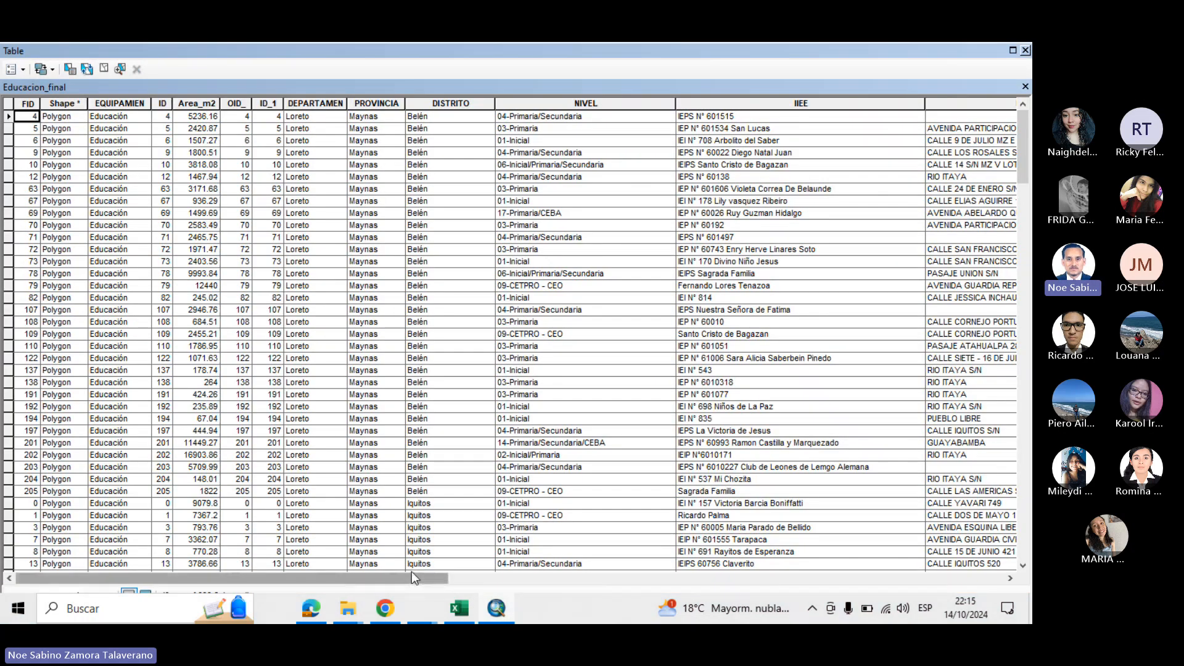
Sort the Educacion_final attribute table in ascending order by the GESTION field
{"action": "left_click_drag", "start_coordinate": [412, 570], "coordinate": [1006, 572]}
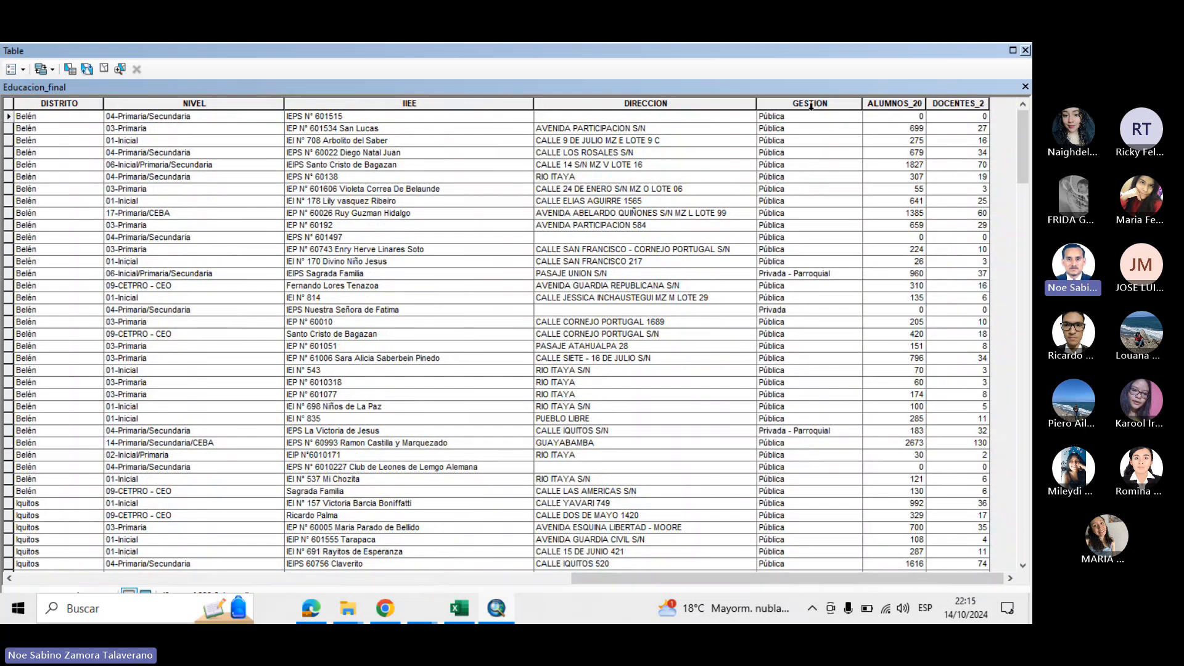
{"action": "left_click", "coordinate": [811, 105]}
{"action": "right_click", "coordinate": [811, 105]}
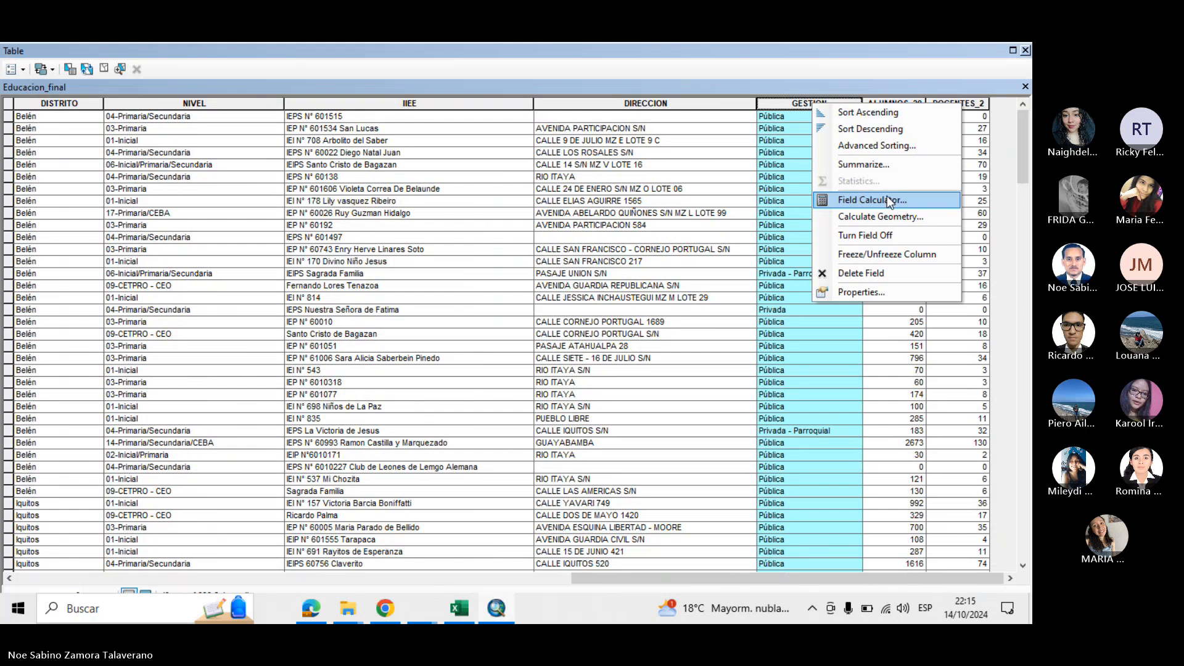
{"action": "left_click", "coordinate": [868, 113]}
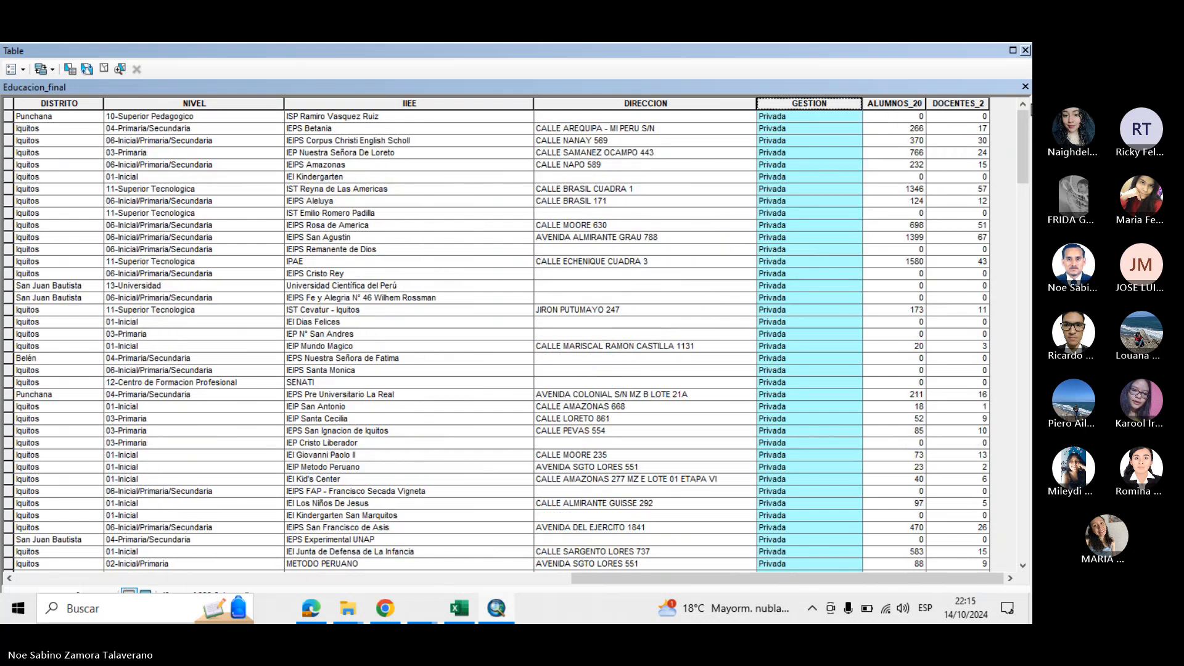
Consult the practice PDF in Edge for item d on public and private institutions, and return to the ArcMap table
{"action": "left_click_drag", "start_coordinate": [1023, 141], "coordinate": [1020, 165]}
{"action": "left_click", "coordinate": [311, 610]}
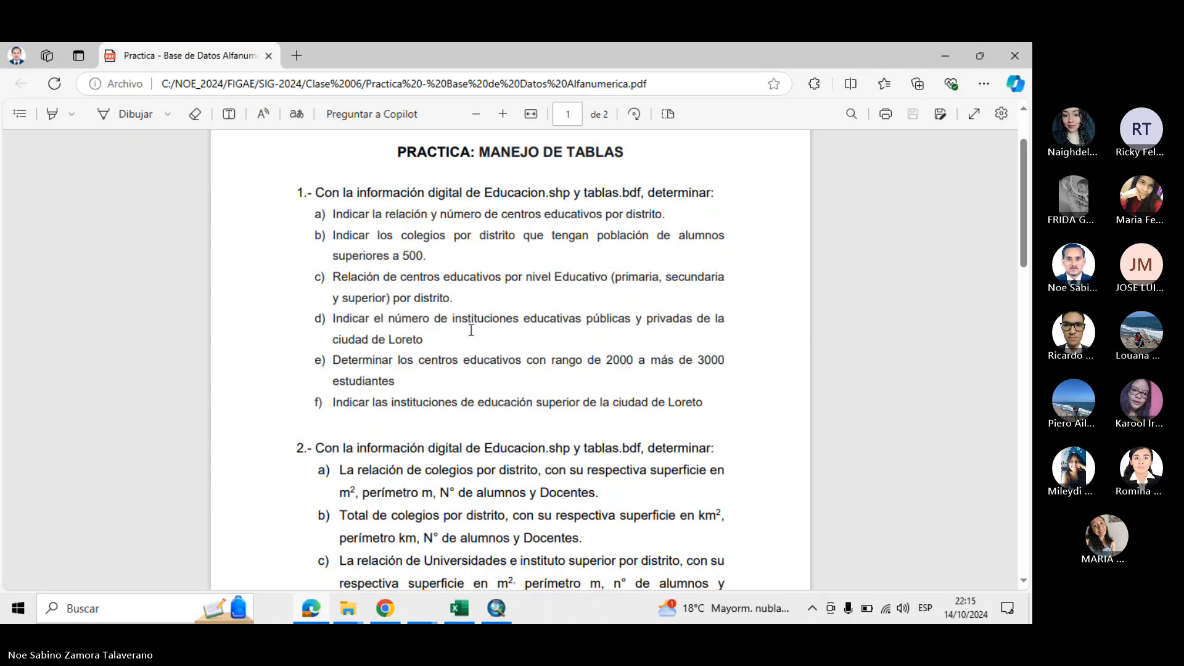
{"action": "left_click", "coordinate": [937, 53]}
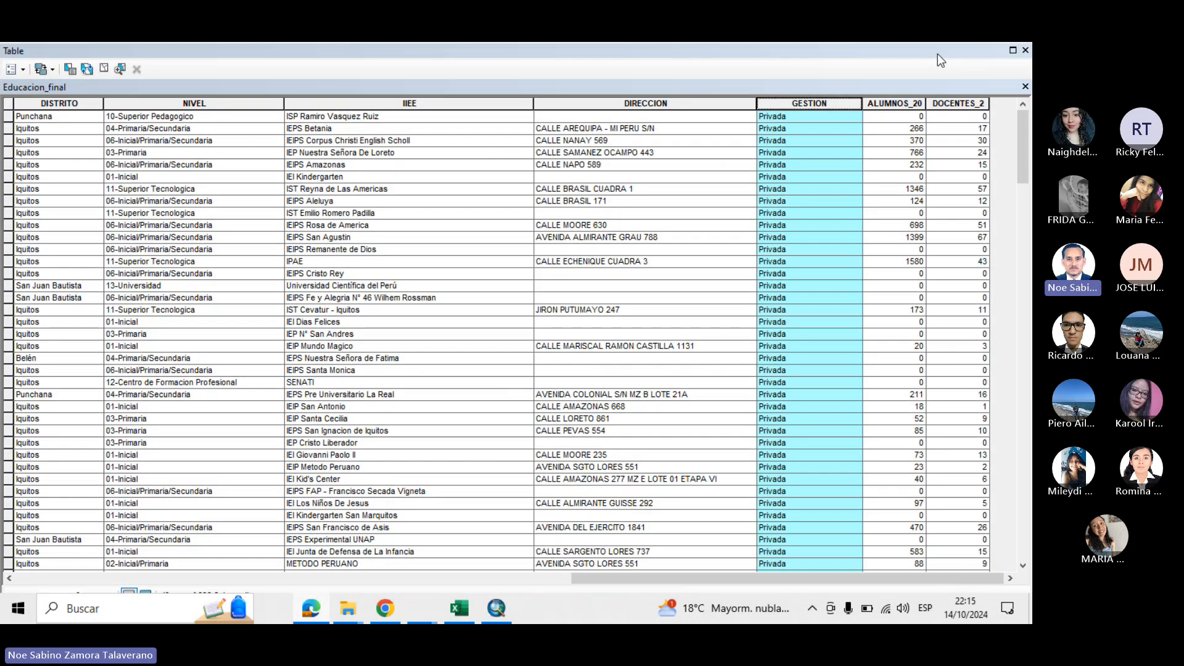
{"action": "right_click", "coordinate": [794, 105]}
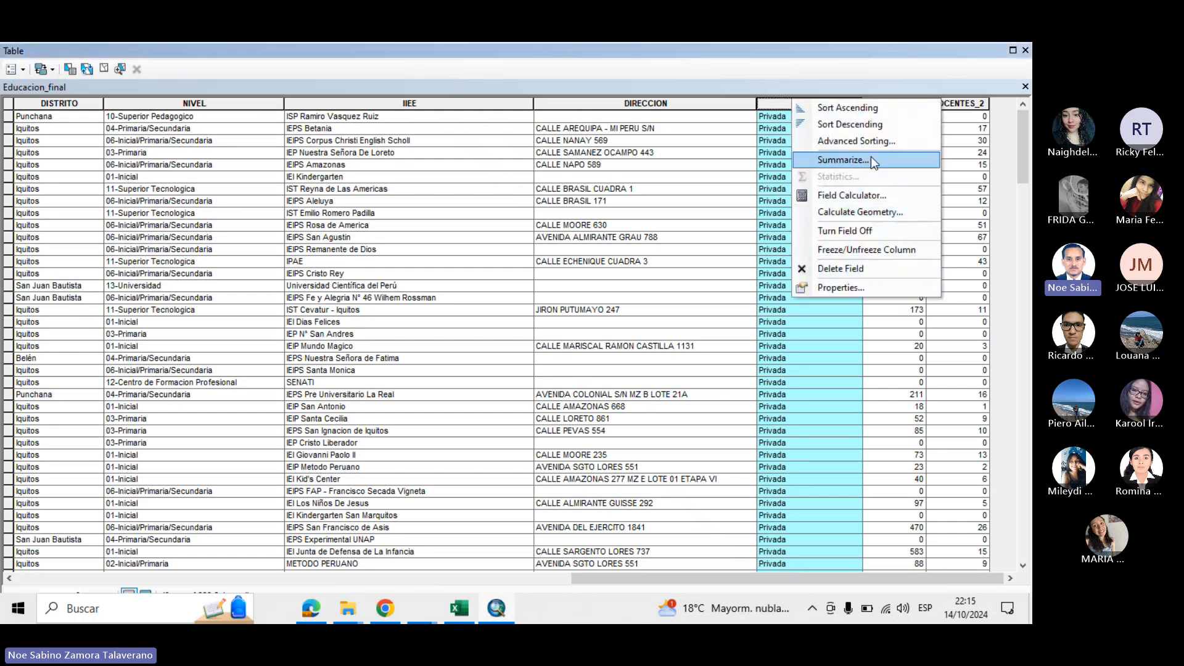
{"action": "left_click", "coordinate": [842, 160]}
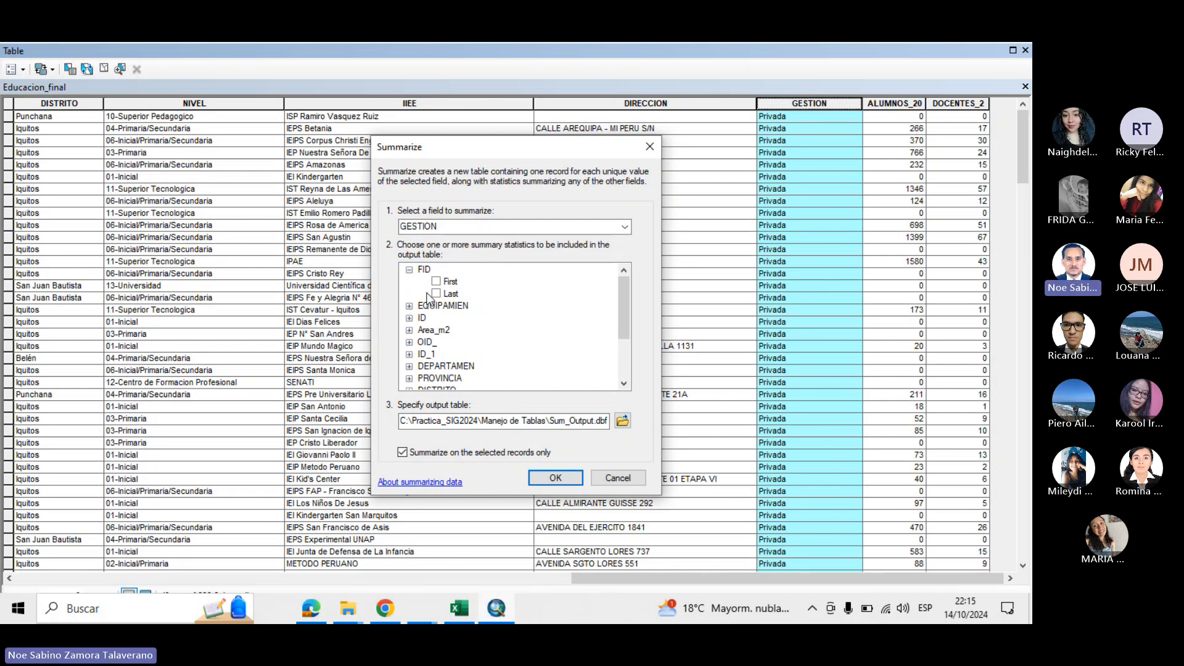
{"action": "left_click", "coordinate": [650, 147]}
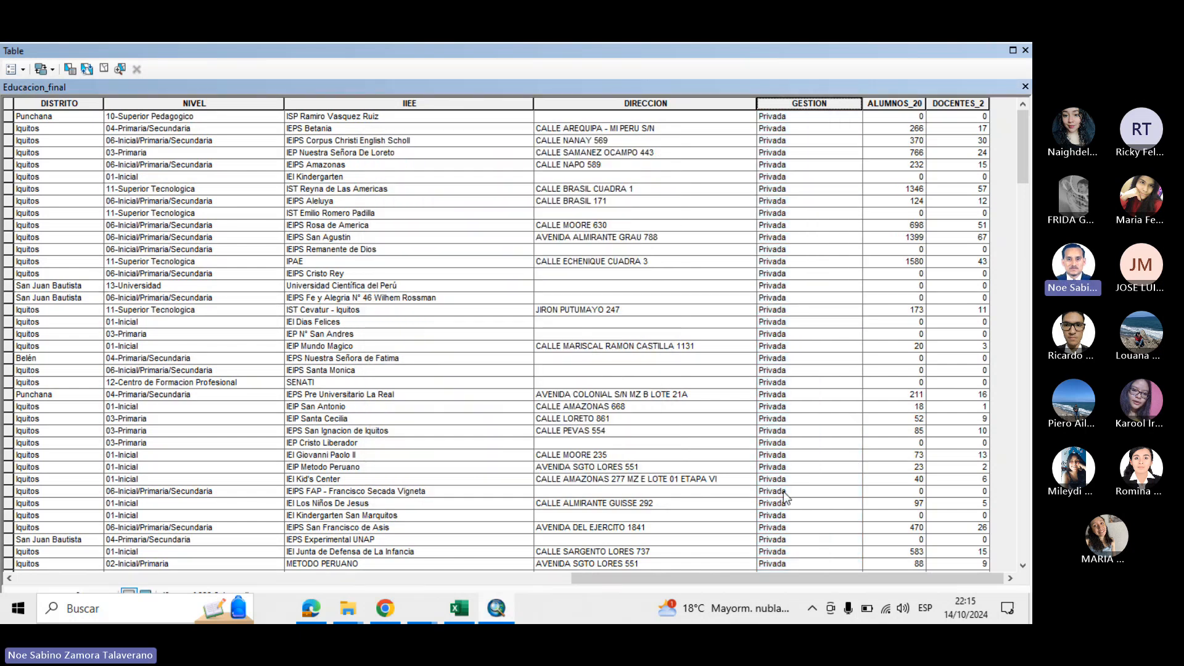
Clear the record selection in the Educacion_final table
{"action": "mouse_move", "coordinate": [1024, 148]}
{"action": "left_mouse_down"}
{"action": "mouse_move", "coordinate": [1016, 535]}
{"action": "mouse_move", "coordinate": [1019, 148]}
{"action": "left_mouse_up"}
{"action": "left_click", "coordinate": [22, 70]}
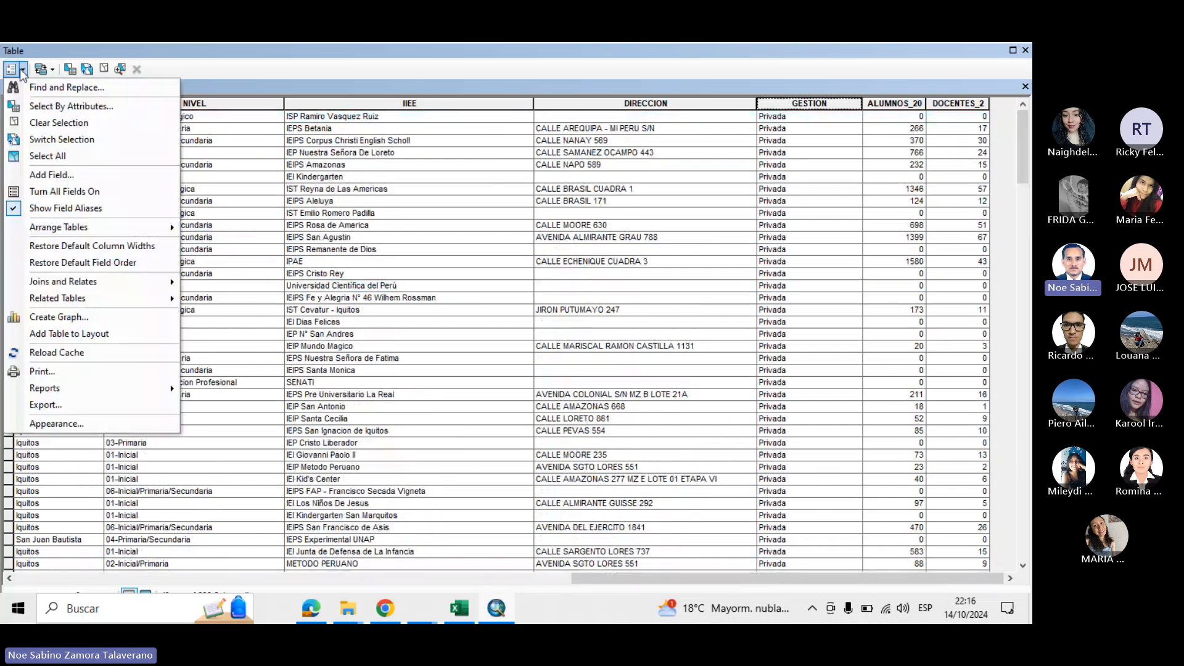
{"action": "left_click", "coordinate": [57, 124]}
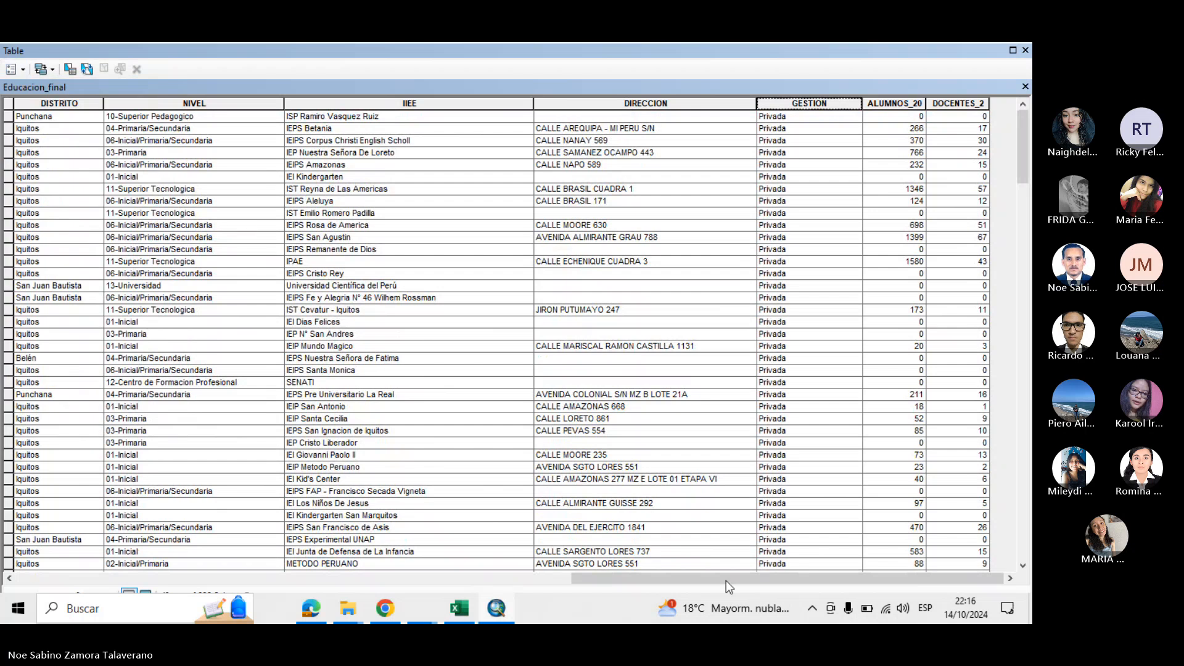
Add a field named n° to the table, with type Double and precision 1
{"action": "left_click", "coordinate": [963, 104]}
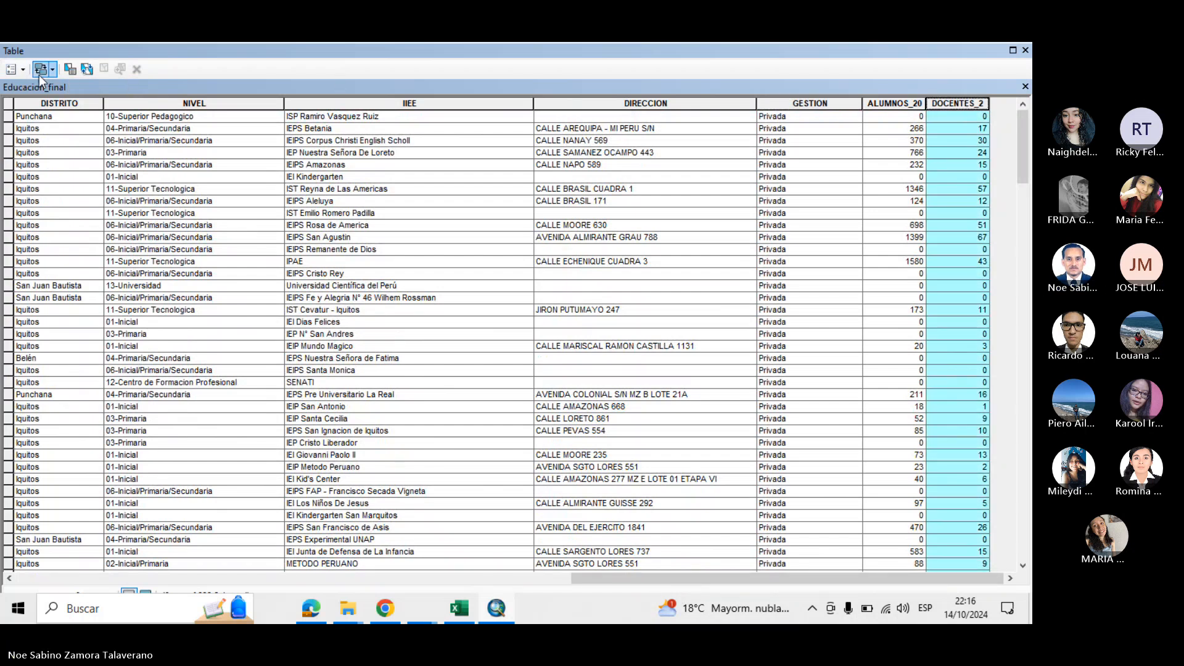
{"action": "left_click", "coordinate": [22, 69]}
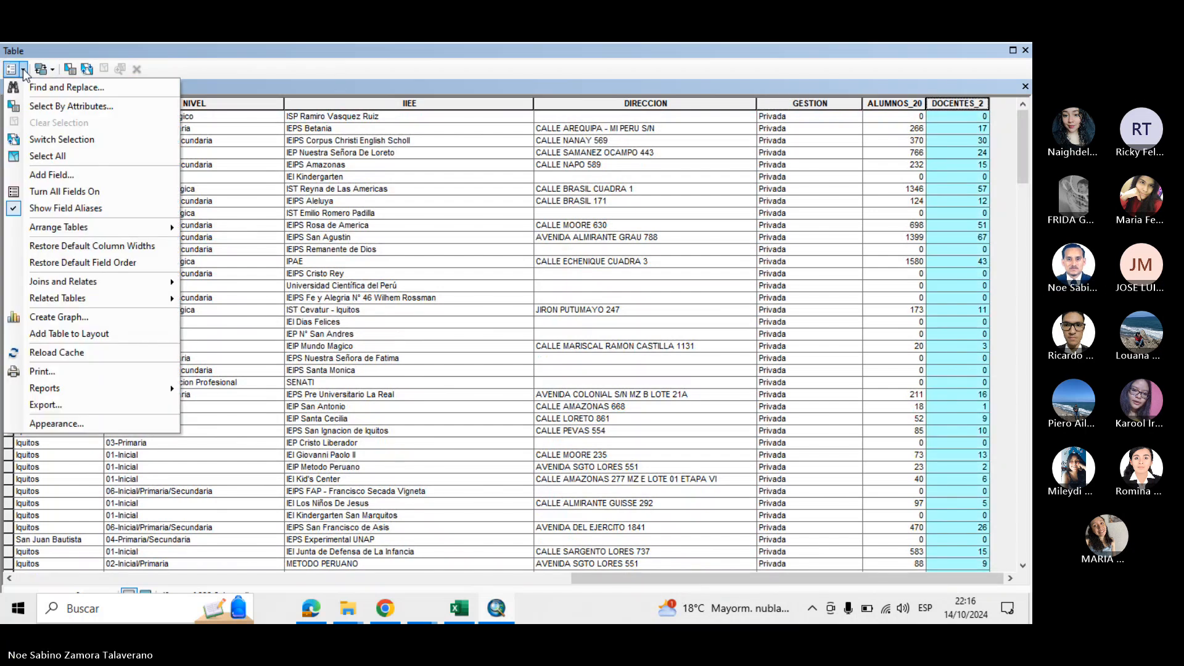
{"action": "left_click", "coordinate": [73, 175]}
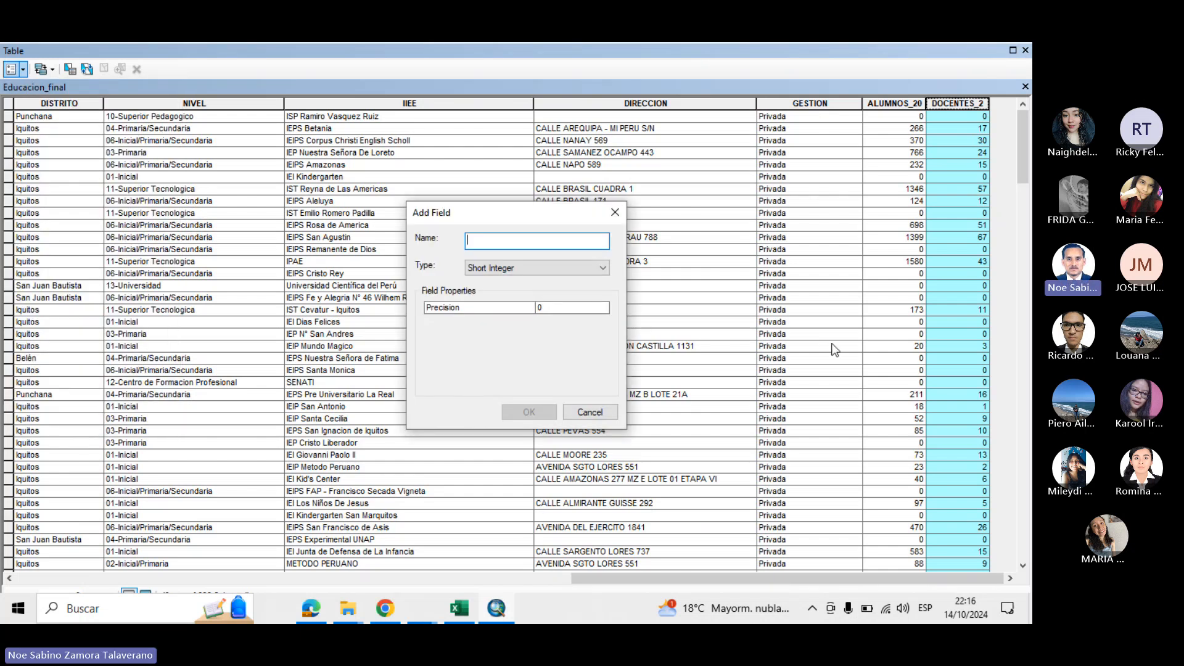
{"action": "type", "text": "n°"}
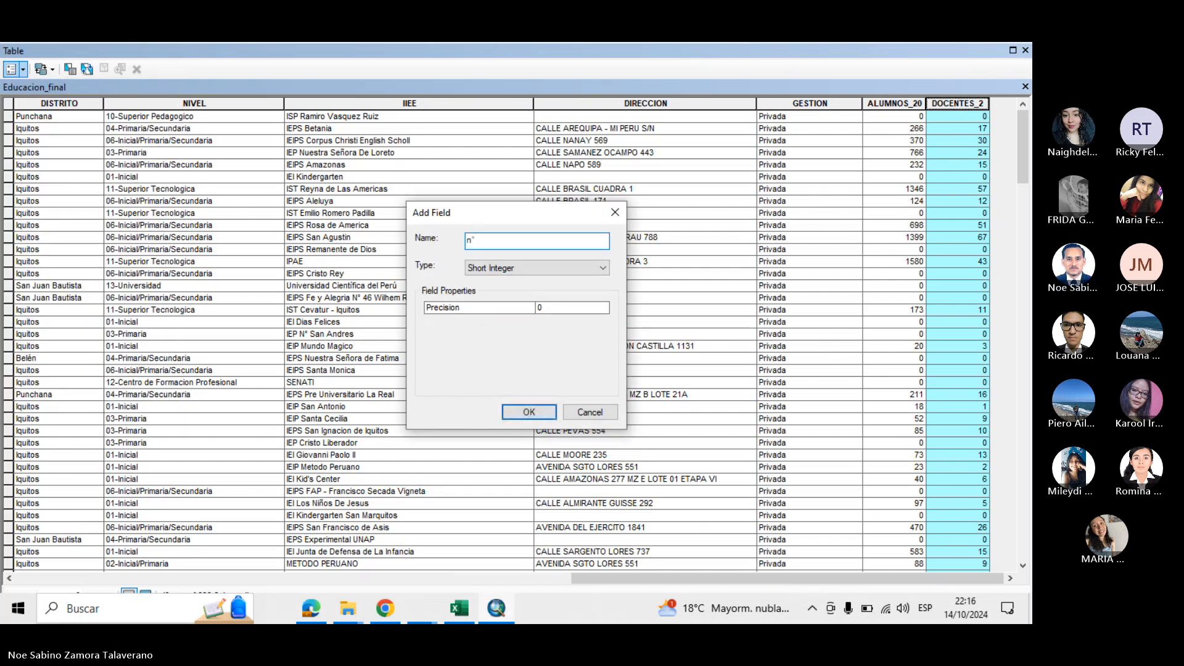
{"action": "left_click", "coordinate": [583, 268]}
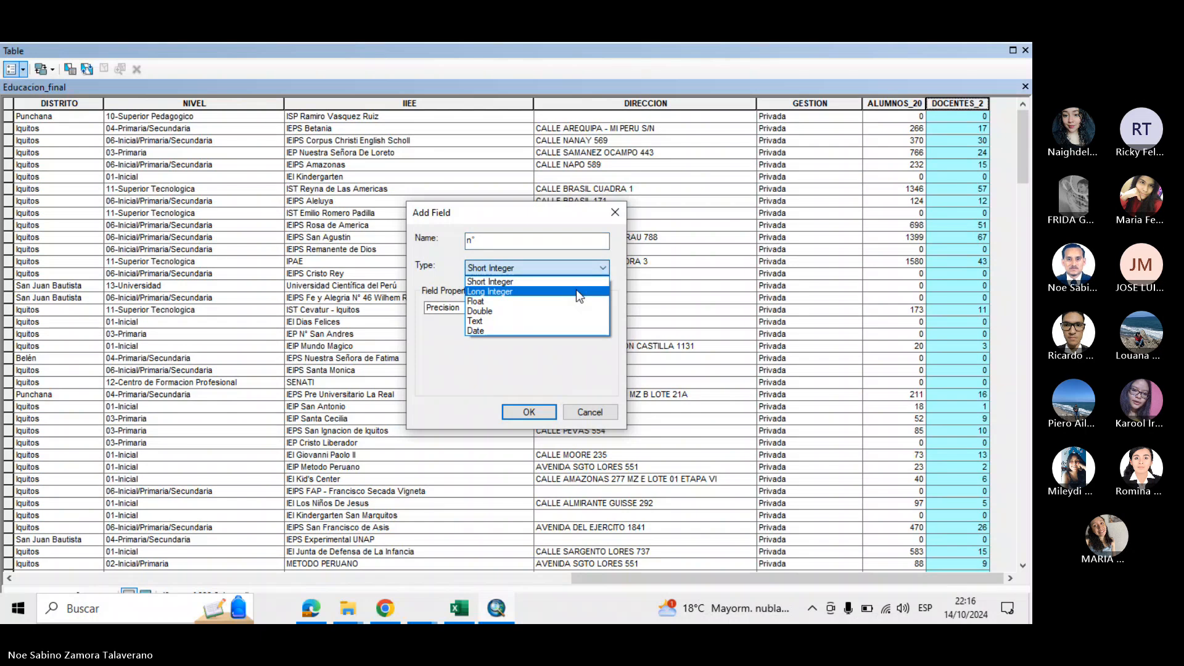
{"action": "left_click", "coordinate": [577, 311]}
{"action": "left_click", "coordinate": [552, 308]}
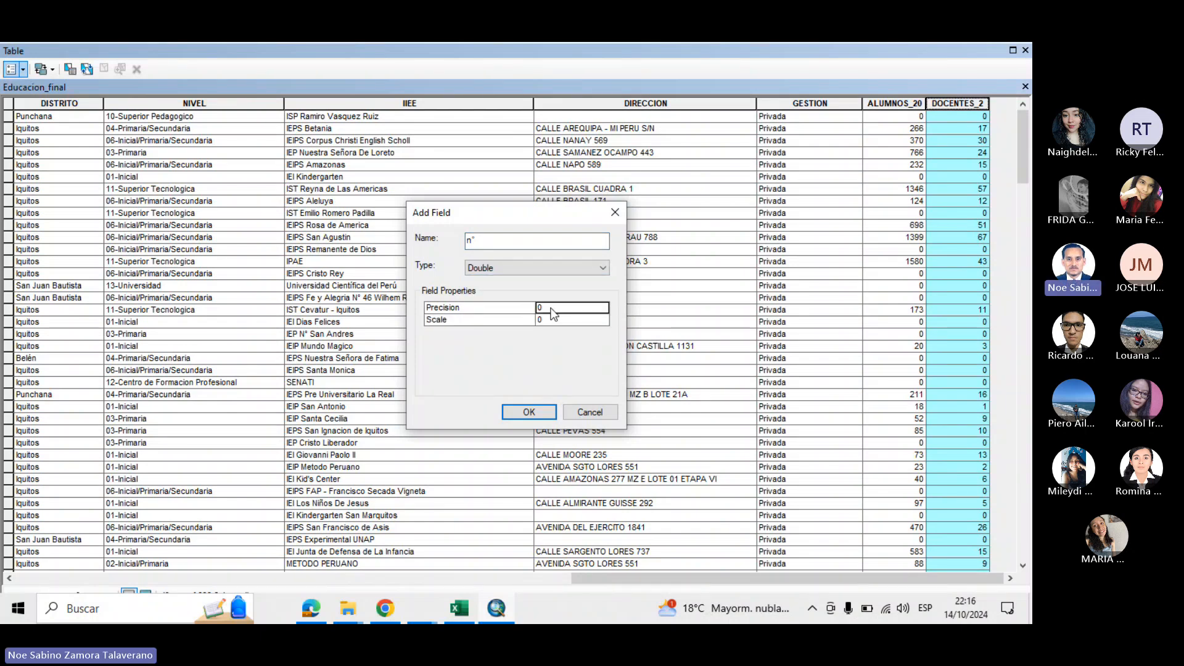
{"action": "key", "text": "BackSpace"}
{"action": "type", "text": "1"}
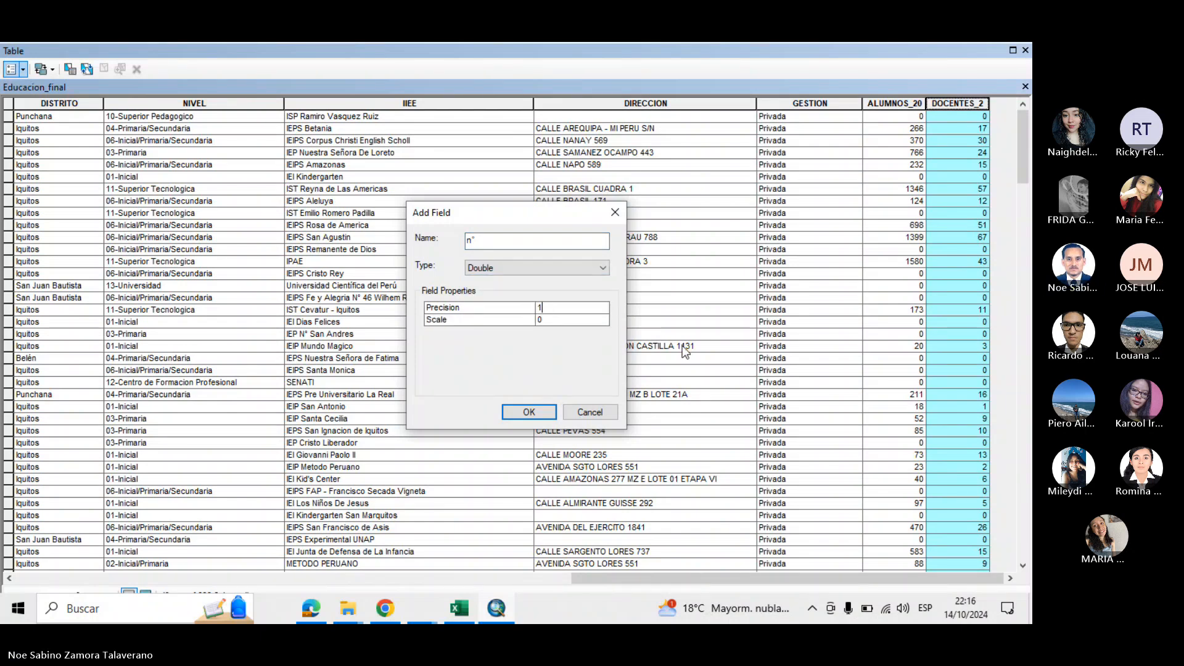
{"action": "left_click", "coordinate": [528, 412]}
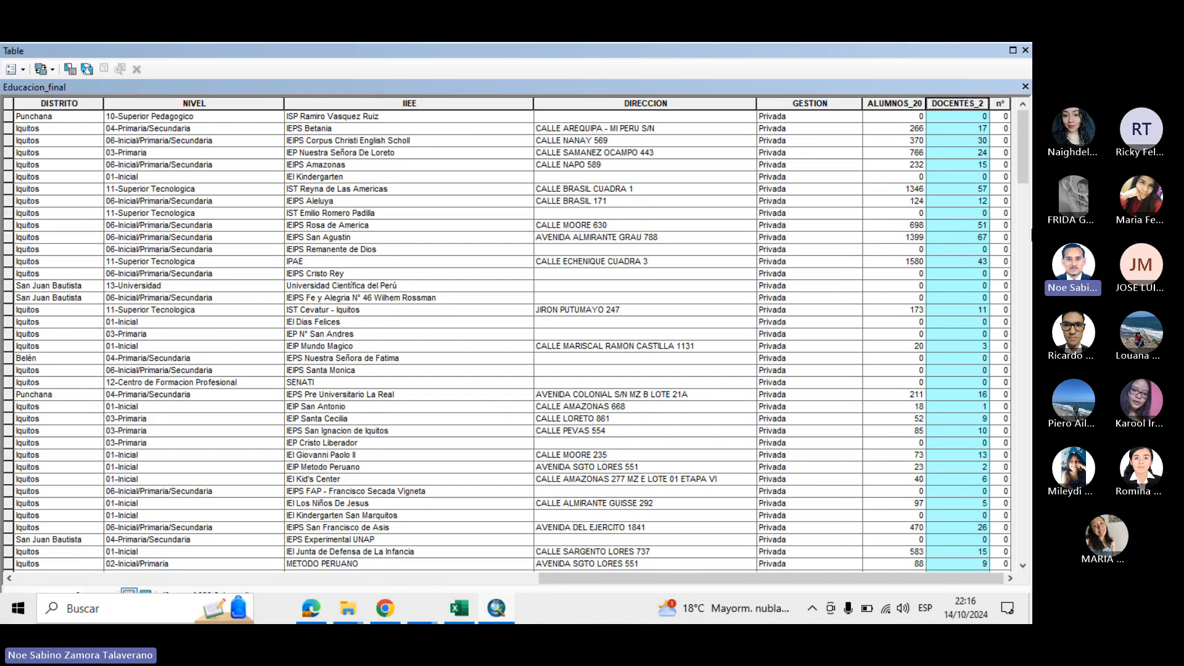
{"action": "right_click", "coordinate": [999, 104]}
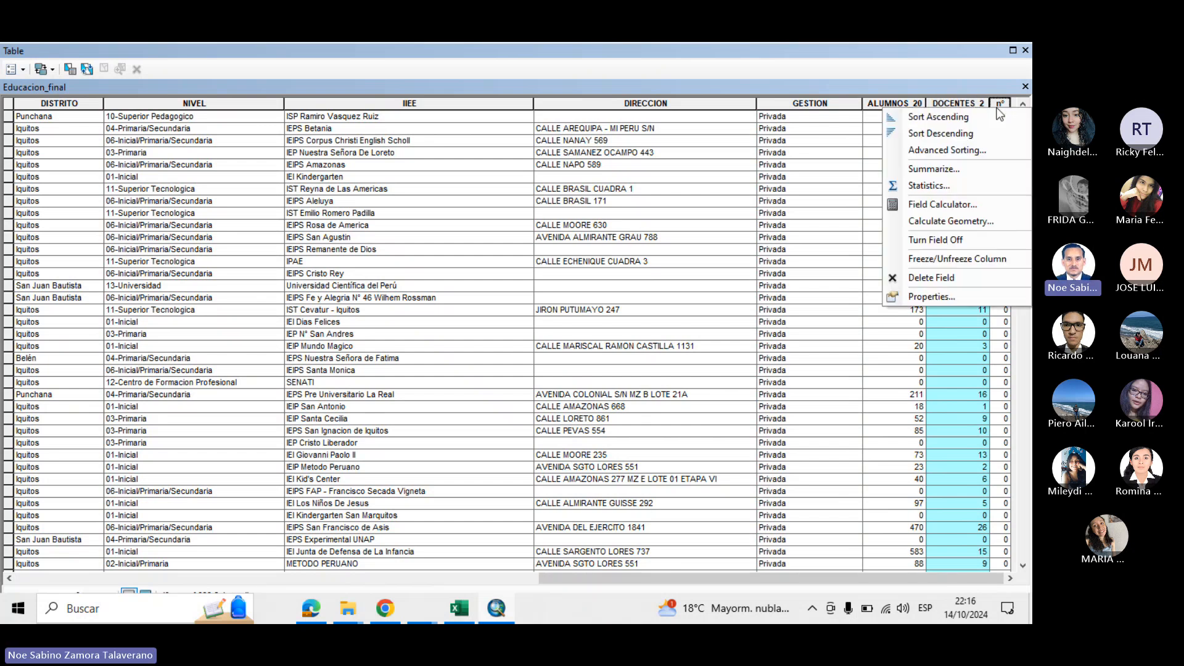
{"action": "left_click", "coordinate": [986, 222]}
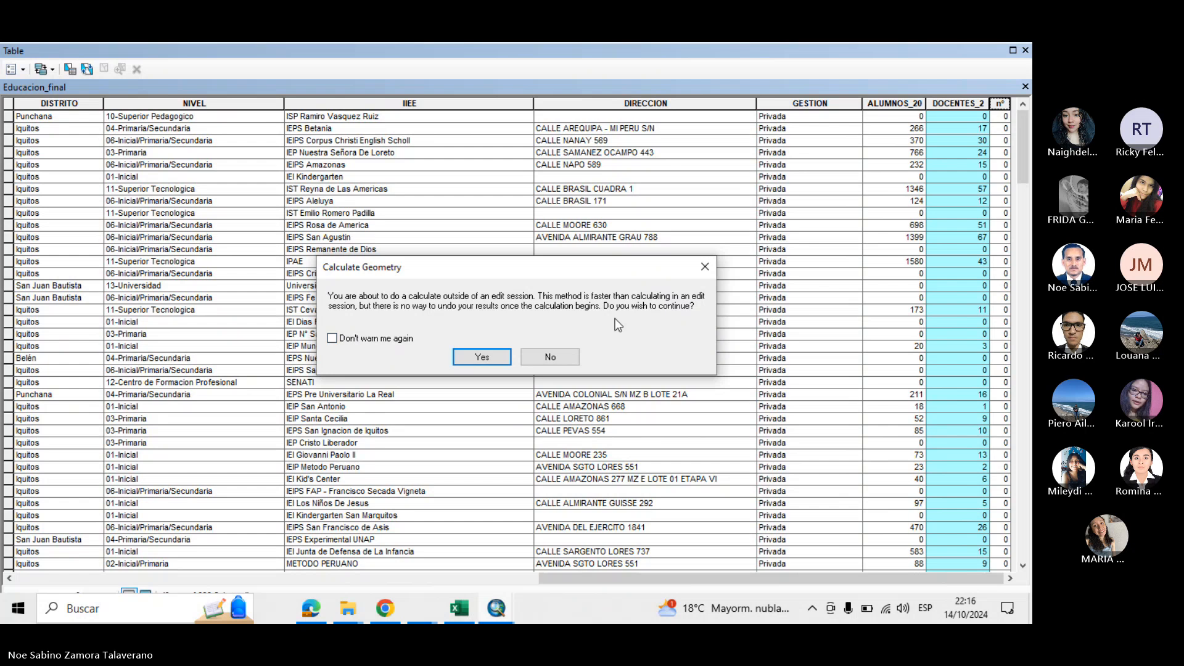
{"action": "left_click", "coordinate": [705, 267]}
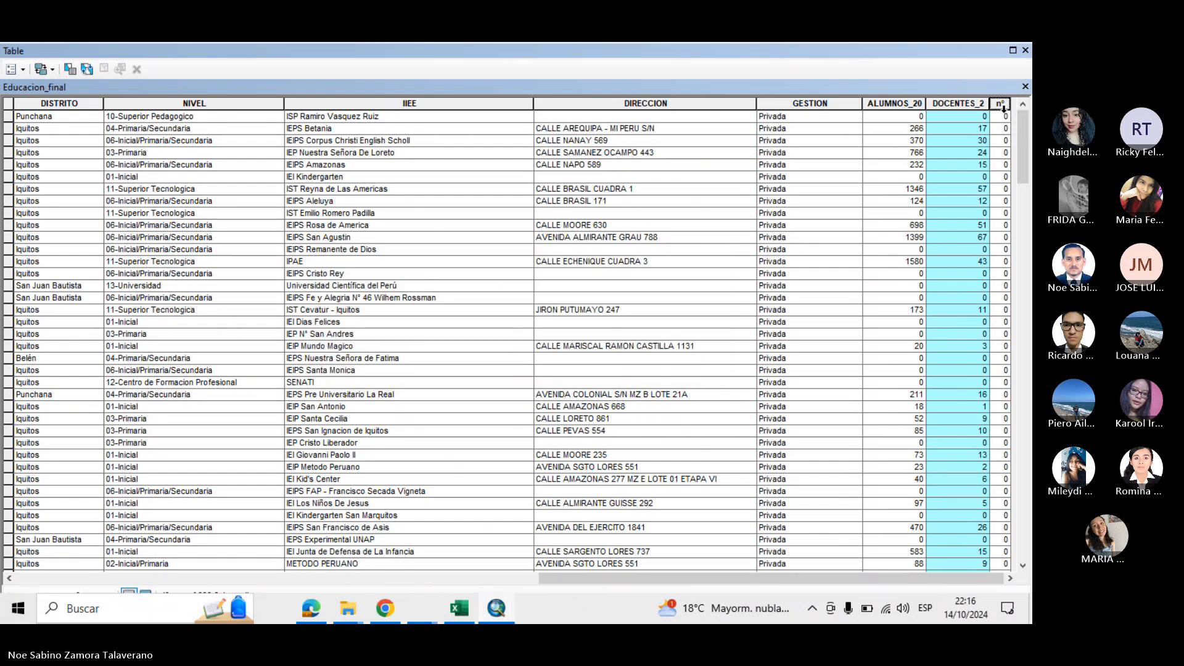
Use the Field Calculator outside an edit session to set n° to 1 for every record, and check the filled column
{"action": "right_click", "coordinate": [1003, 108]}
{"action": "left_click", "coordinate": [969, 210]}
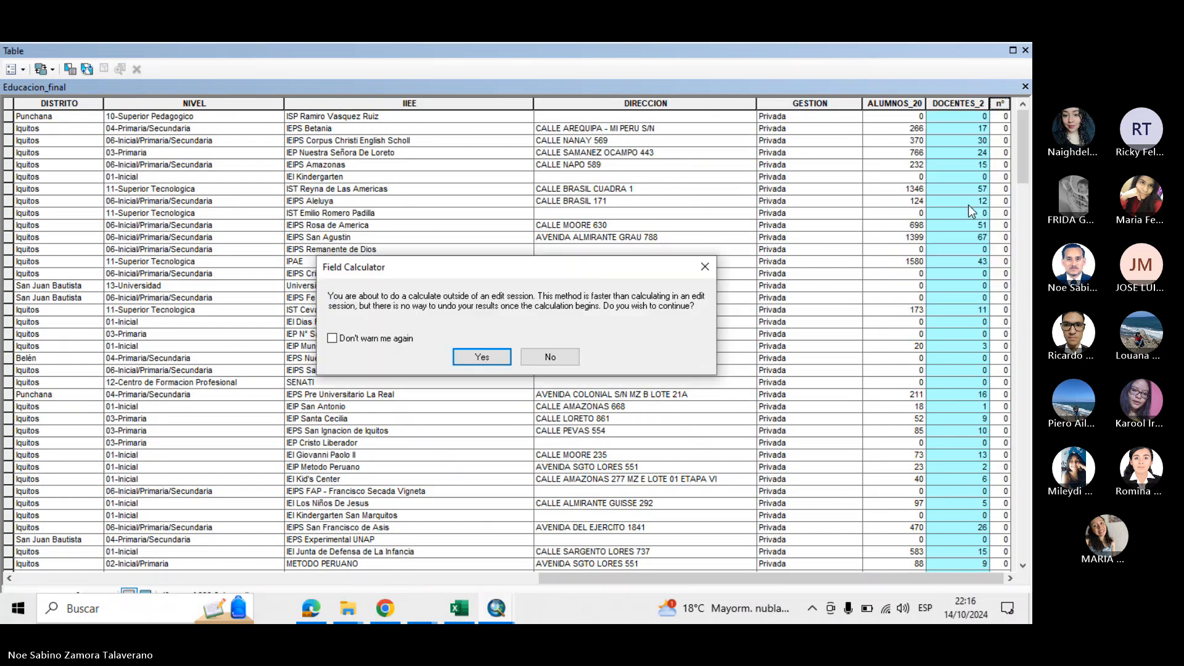
{"action": "left_click", "coordinate": [500, 356]}
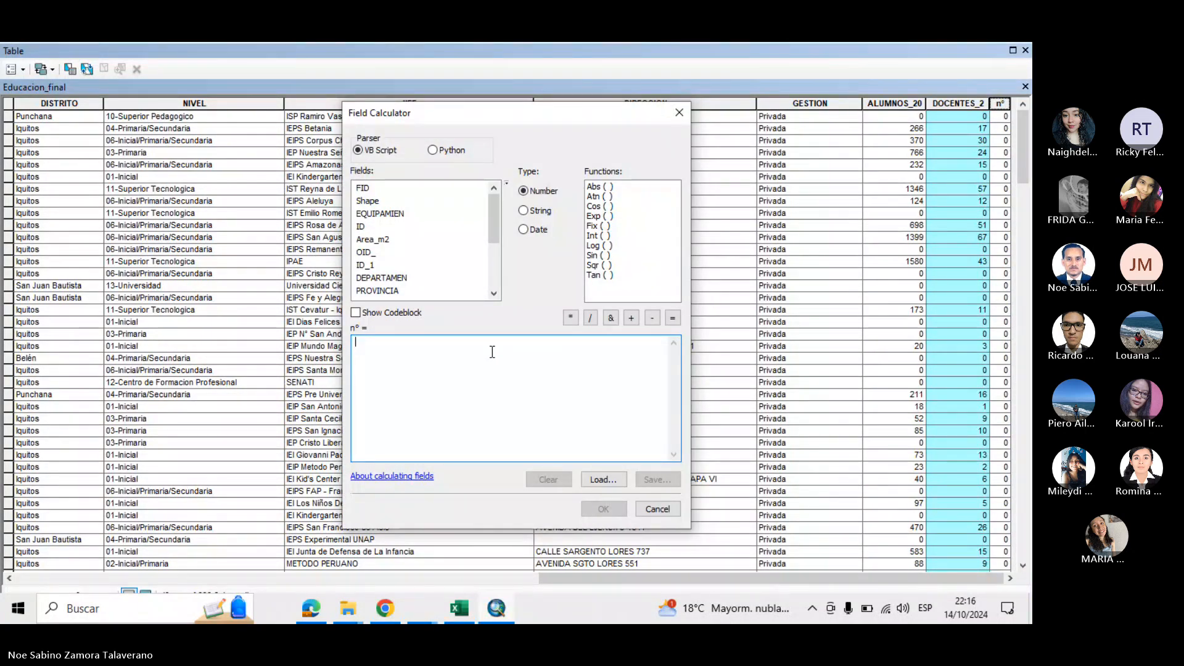
{"action": "left_click", "coordinate": [604, 509]}
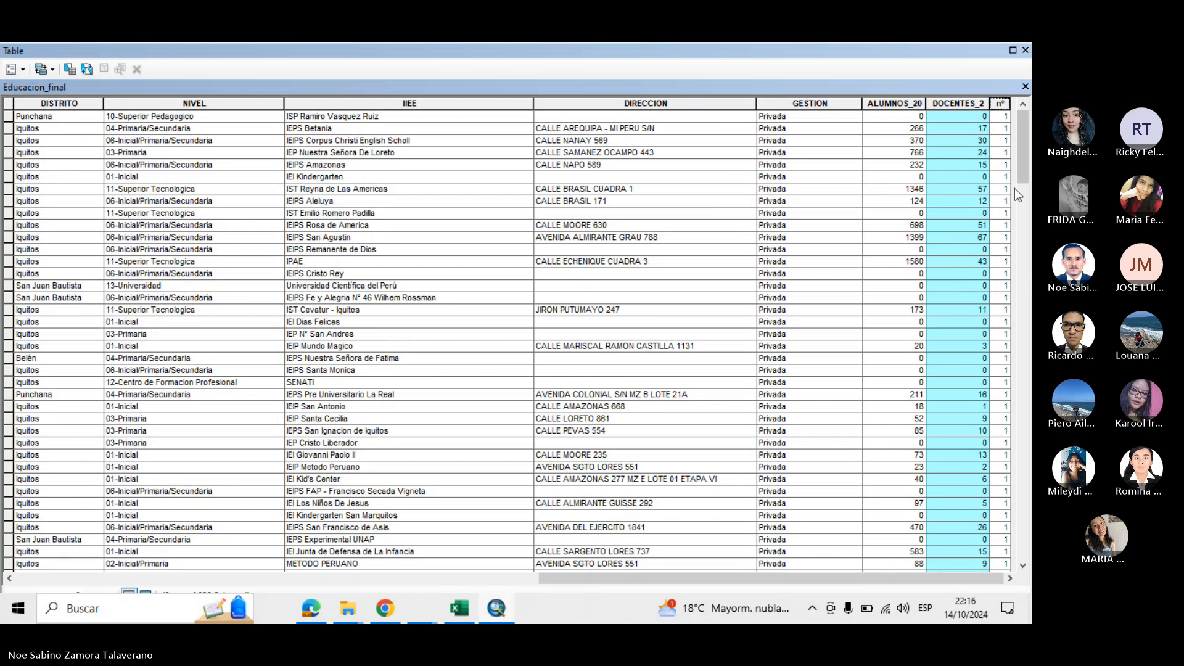
{"action": "left_click_drag", "start_coordinate": [1022, 554], "coordinate": [1022, 181]}
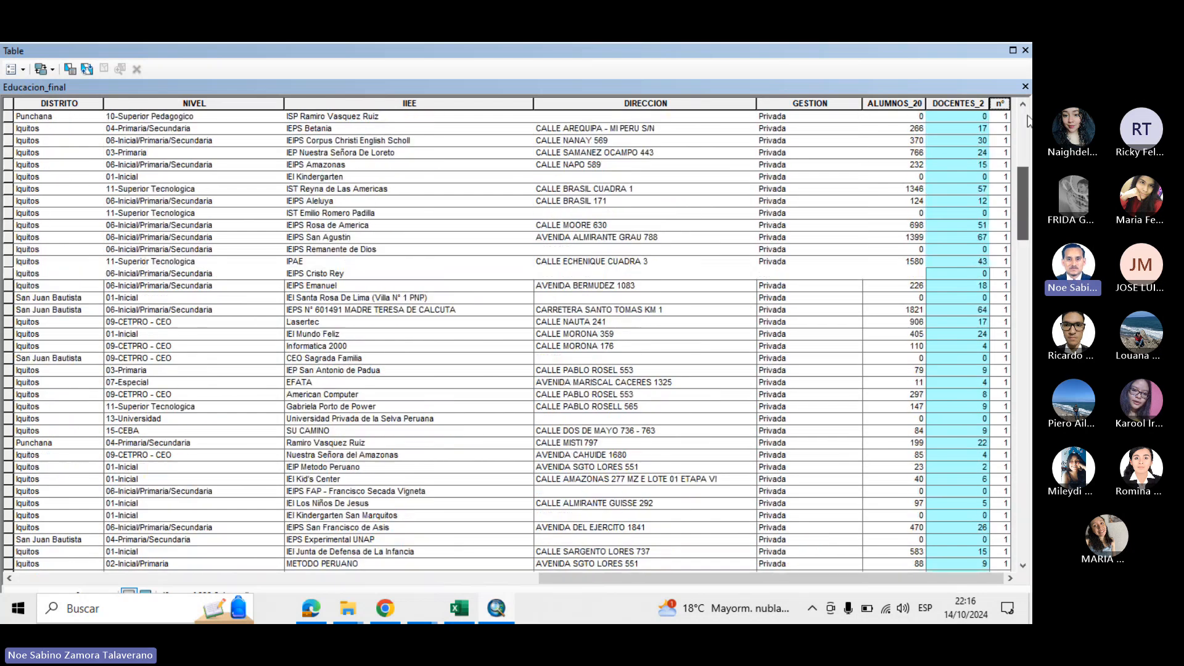
Set up a Summarize on the GESTION field of the Educacion_final table, with the Sum of n° as the statistic
{"action": "left_click", "coordinate": [819, 102]}
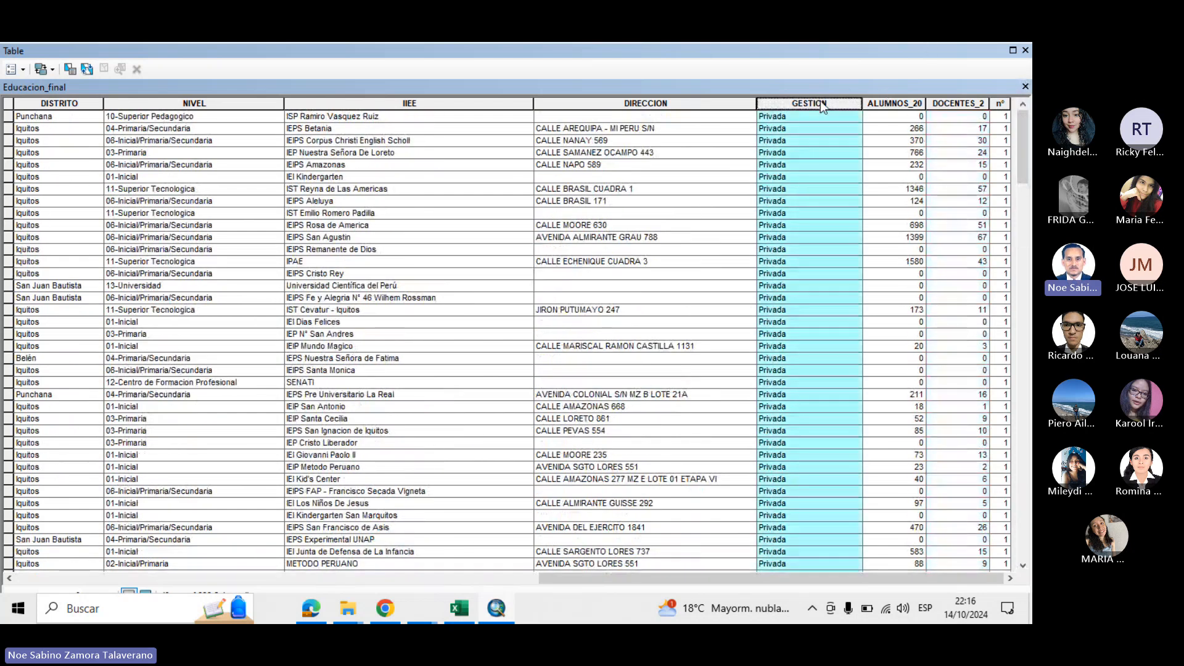
{"action": "right_click", "coordinate": [819, 101]}
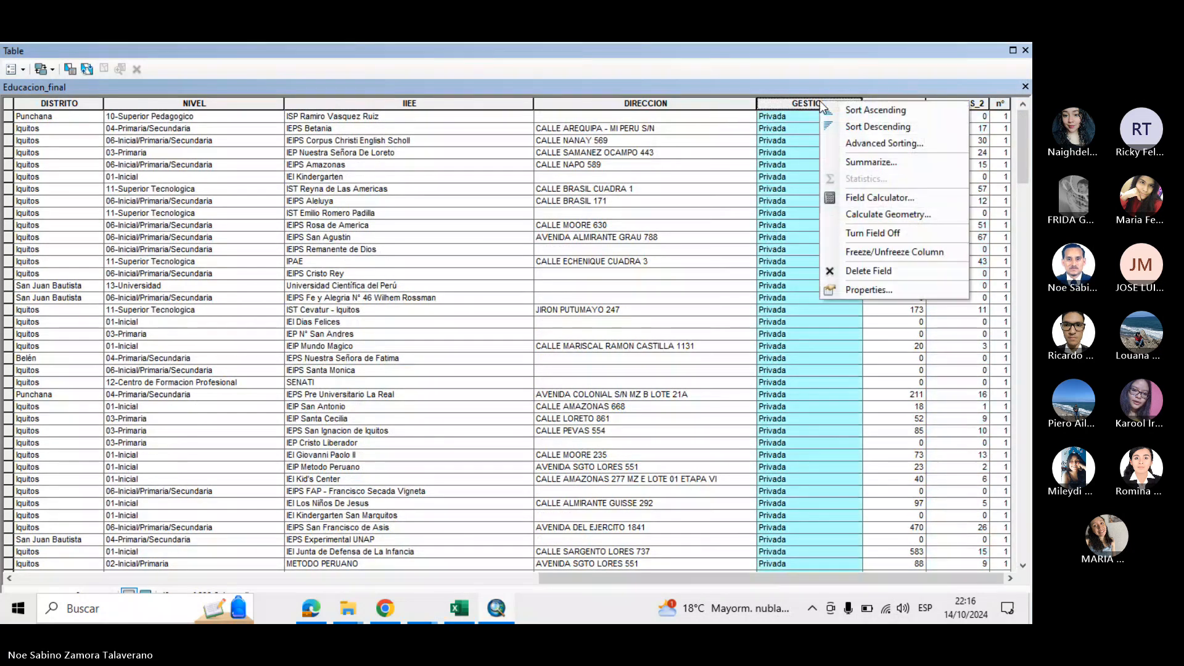
{"action": "left_click", "coordinate": [888, 161]}
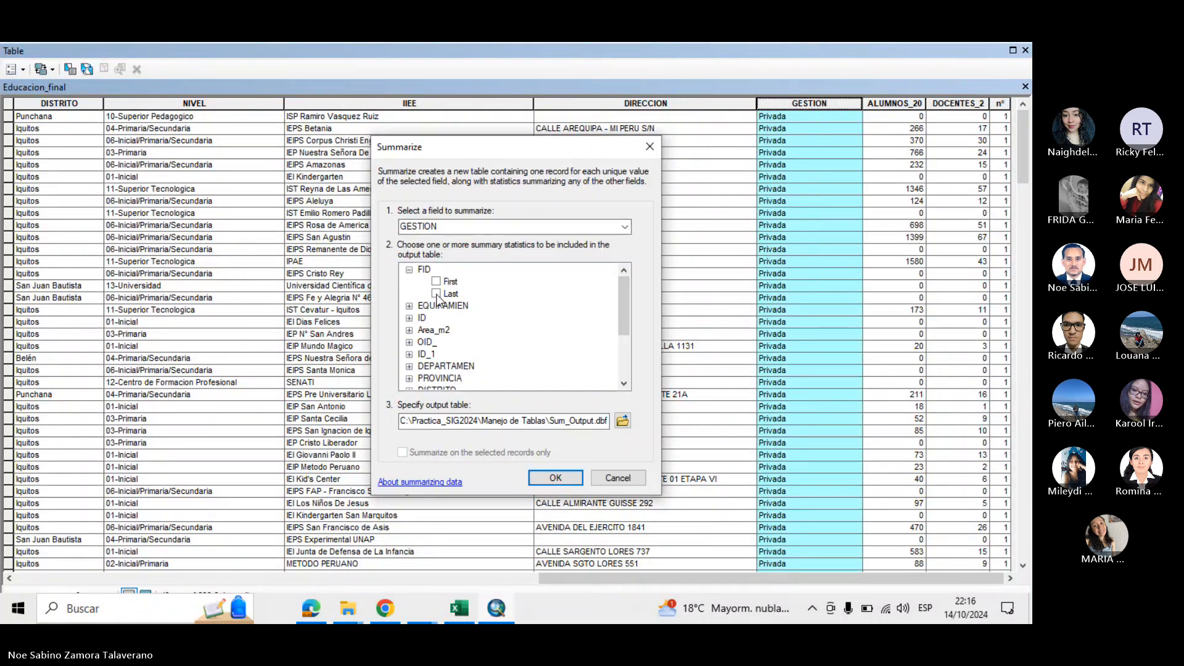
{"action": "left_click", "coordinate": [409, 269]}
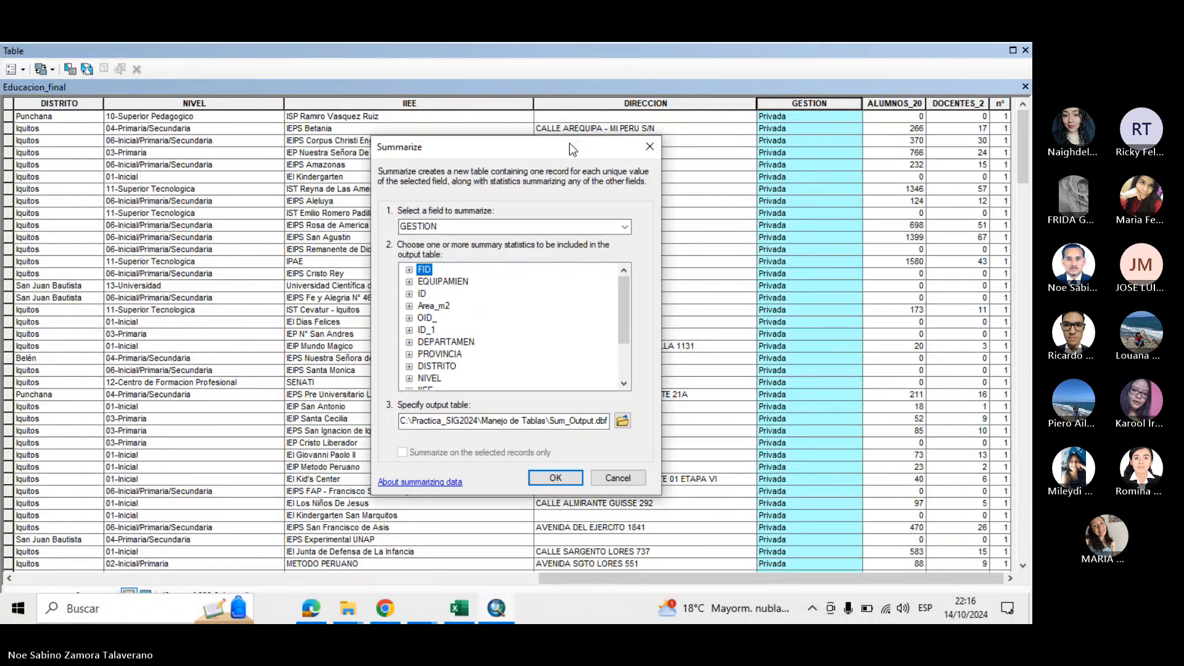
{"action": "left_click_drag", "start_coordinate": [568, 142], "coordinate": [461, 139]}
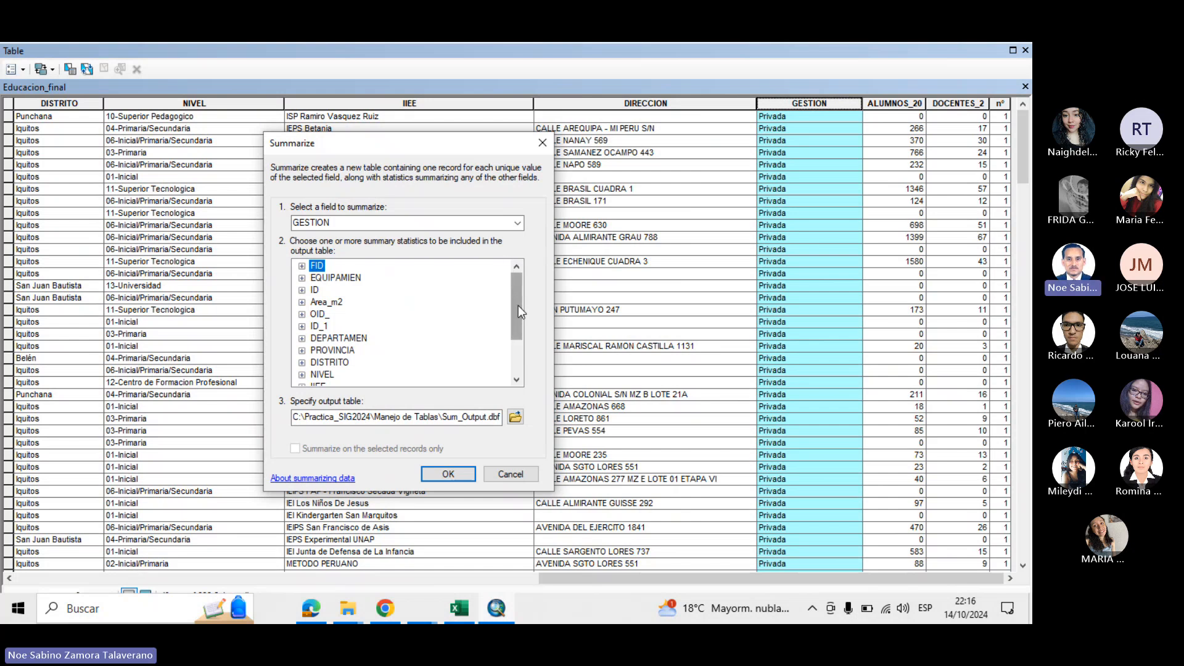
{"action": "left_click_drag", "start_coordinate": [518, 305], "coordinate": [519, 364]}
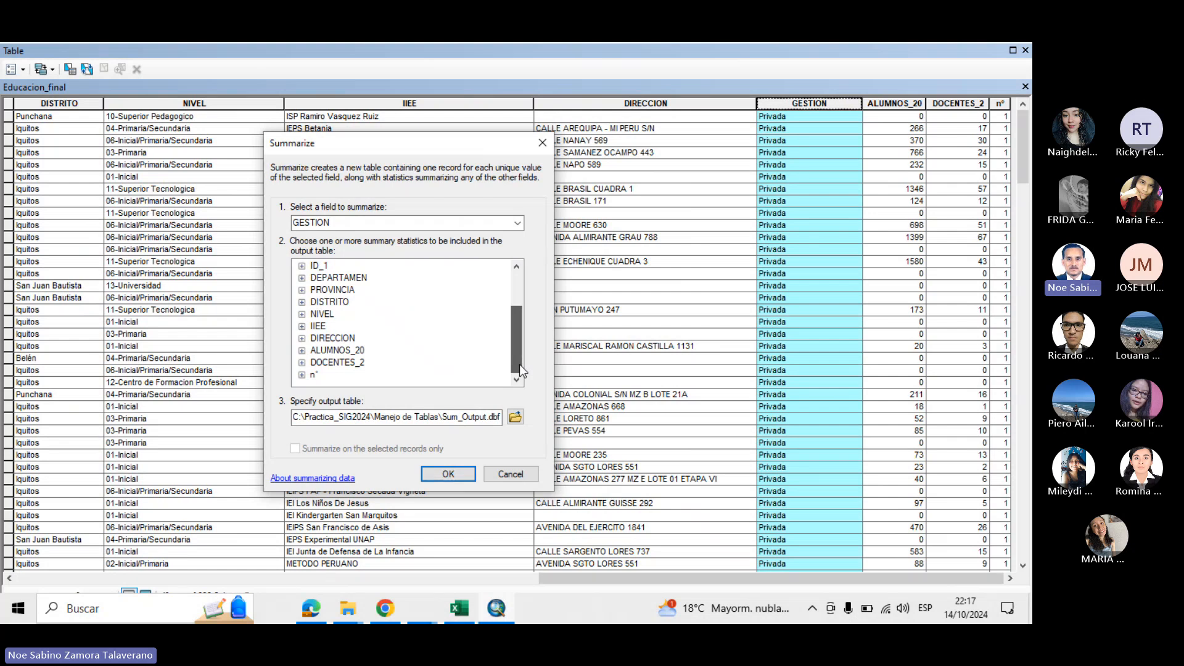
{"action": "left_click", "coordinate": [302, 374]}
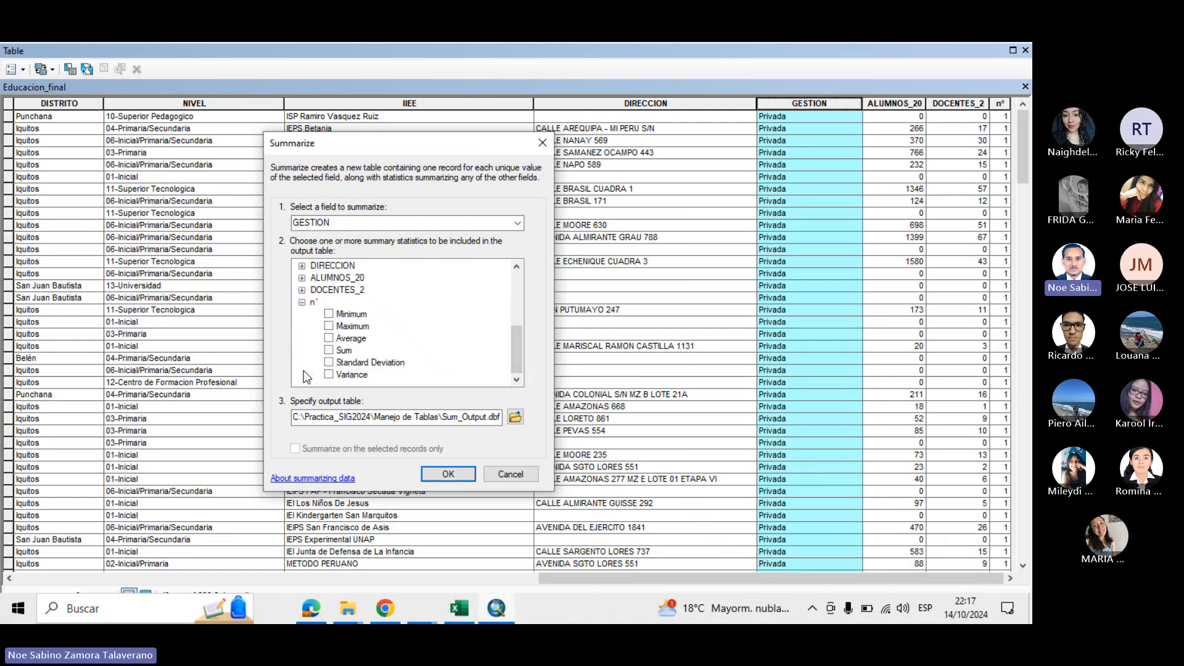
{"action": "left_click", "coordinate": [328, 350]}
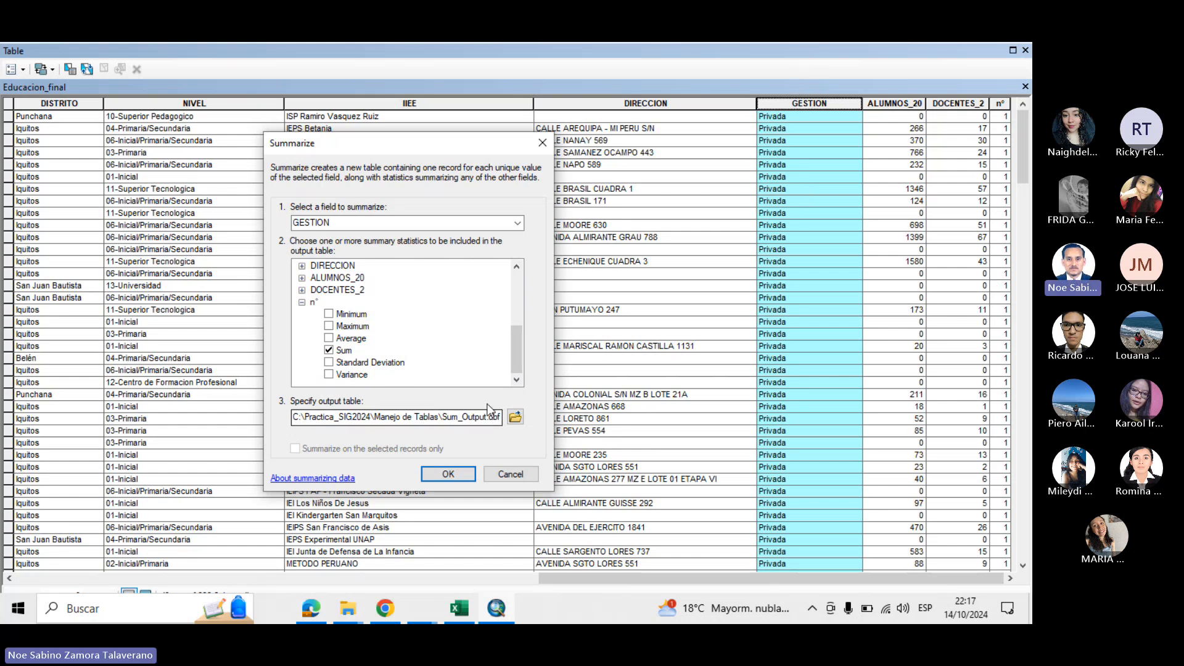
Set the summary output to a dBASE table named Sum_colegioRIquitos.dbf in the Manejo de Tablas folder
{"action": "left_click", "coordinate": [515, 417]}
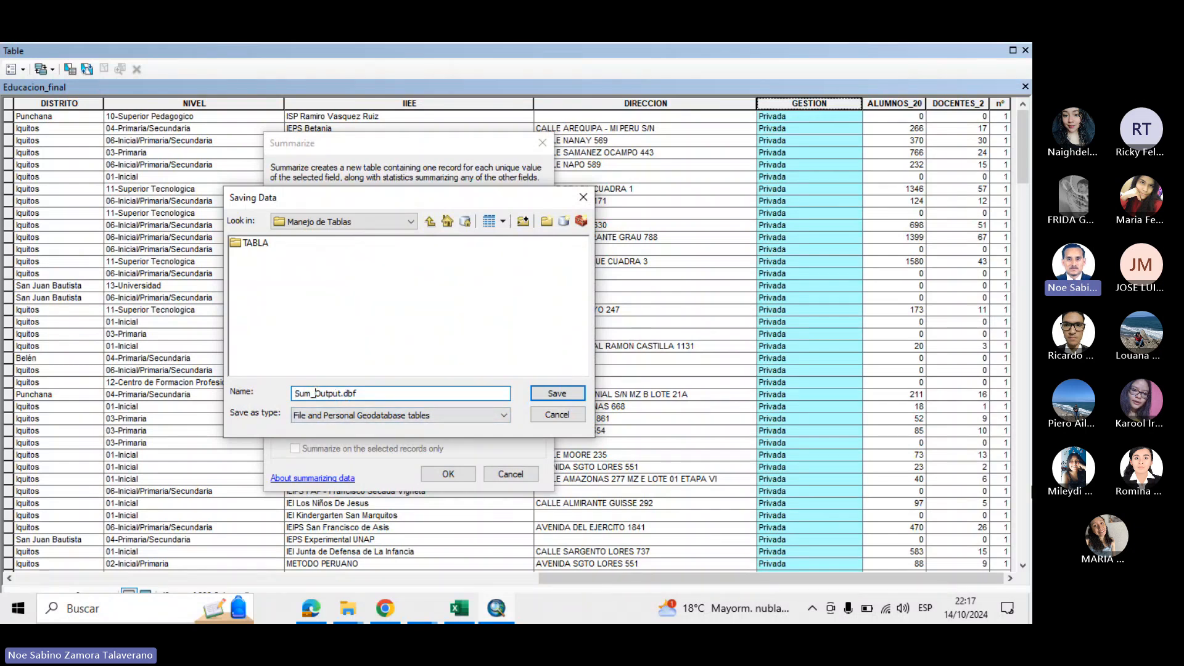
{"action": "type", "text": "colegioIquitos"}
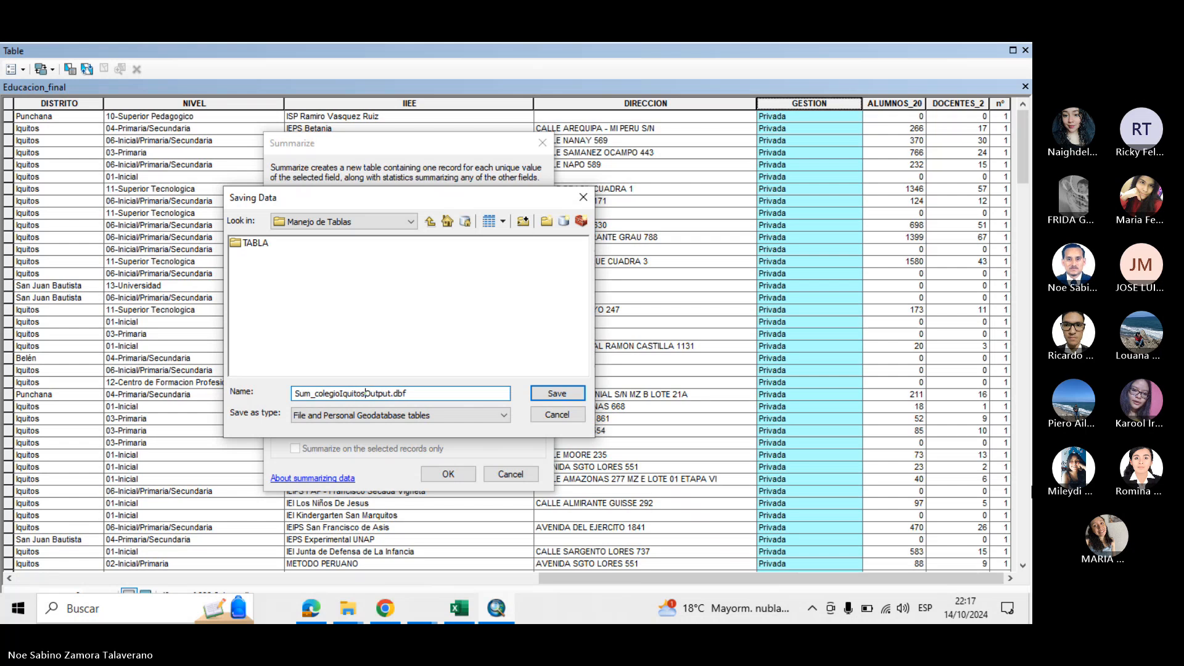
{"action": "key", "text": "Delete"}
{"action": "key", "text": "Delete"}
{"action": "key", "text": "Delete"}
{"action": "key", "text": "Delete"}
{"action": "key", "text": "Delete"}
{"action": "key", "text": "Delete"}
{"action": "left_click", "coordinate": [484, 413]}
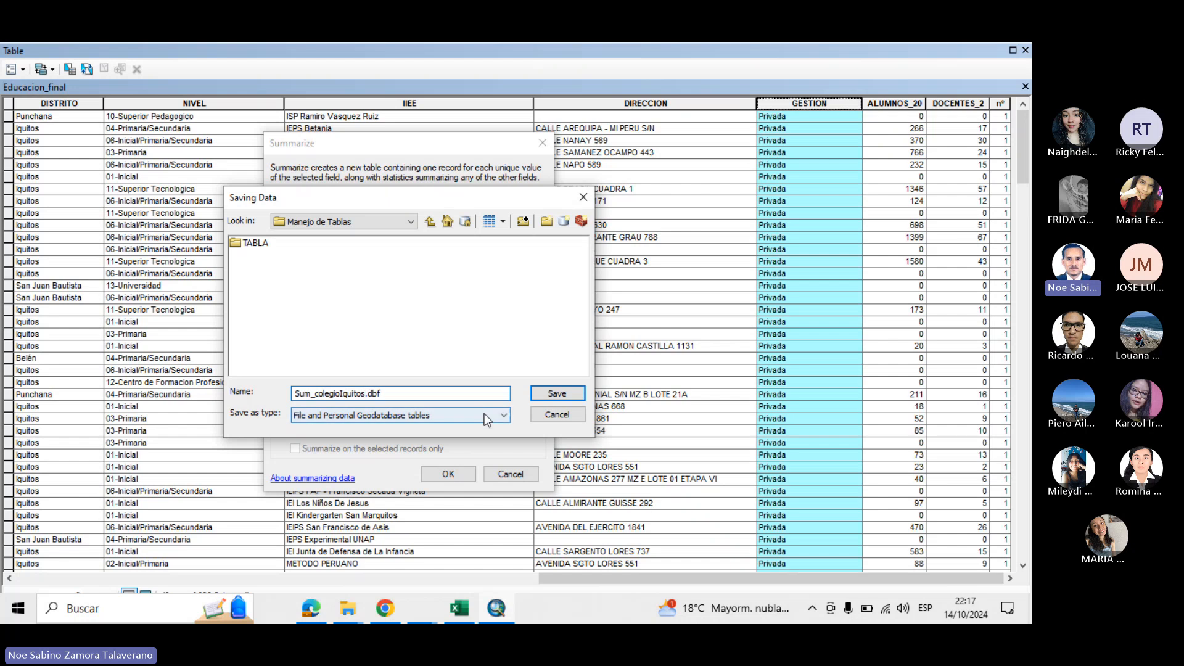
{"action": "left_click", "coordinate": [430, 439]}
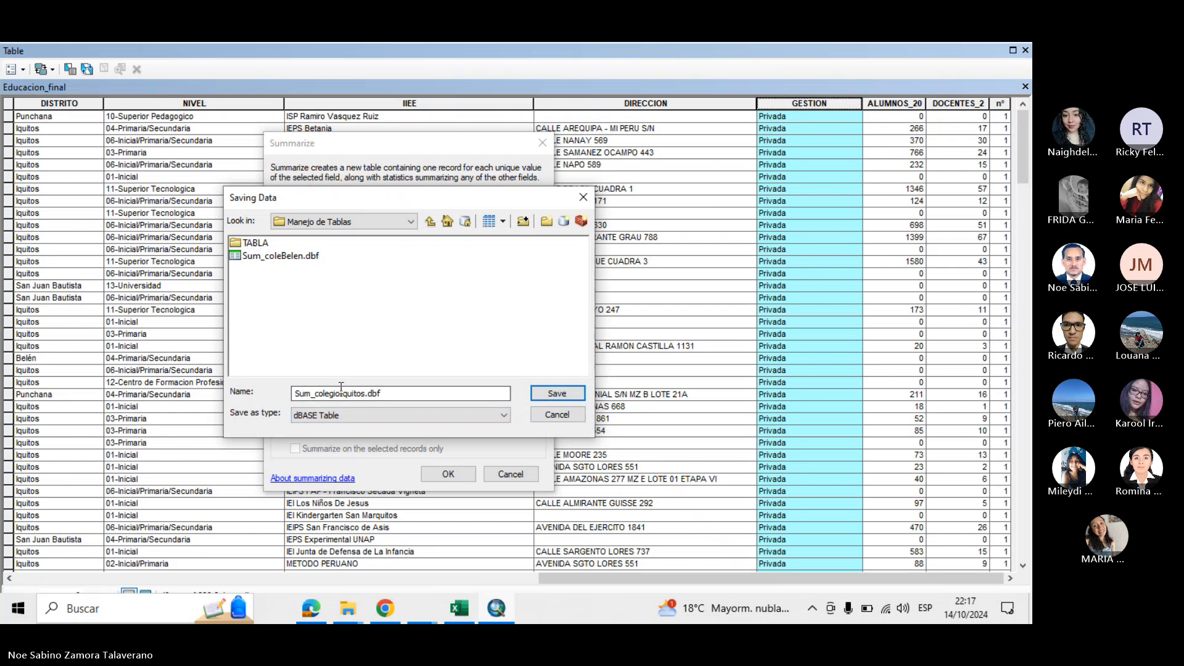
{"action": "type", "text": "R"}
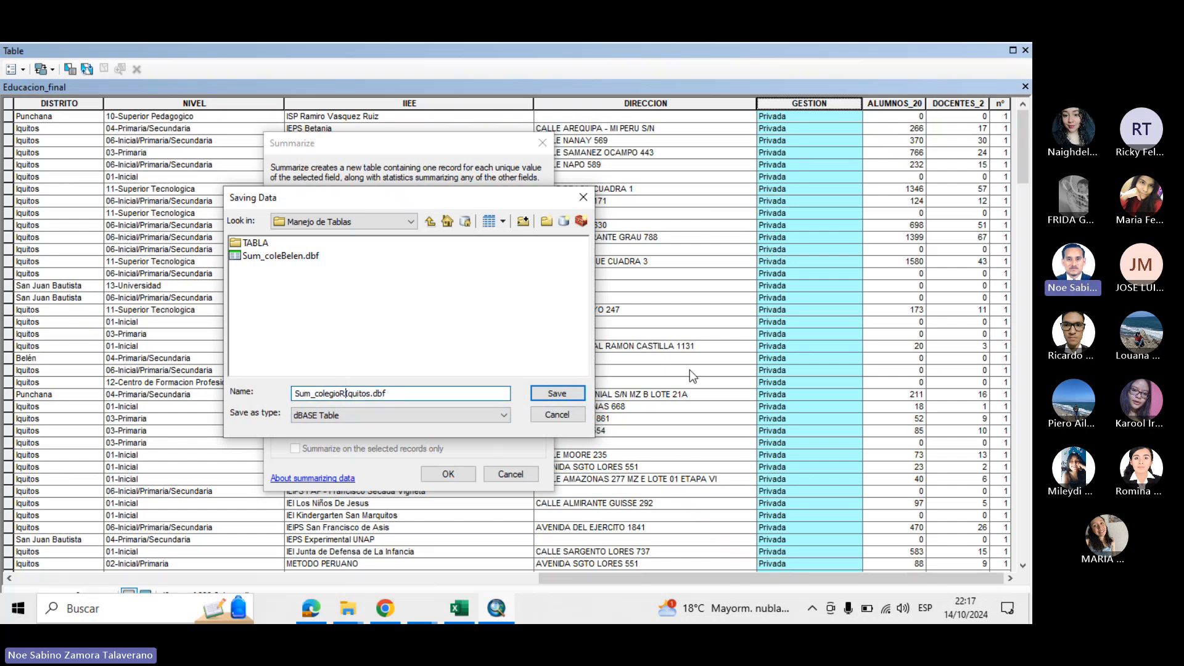
{"action": "left_click", "coordinate": [564, 391]}
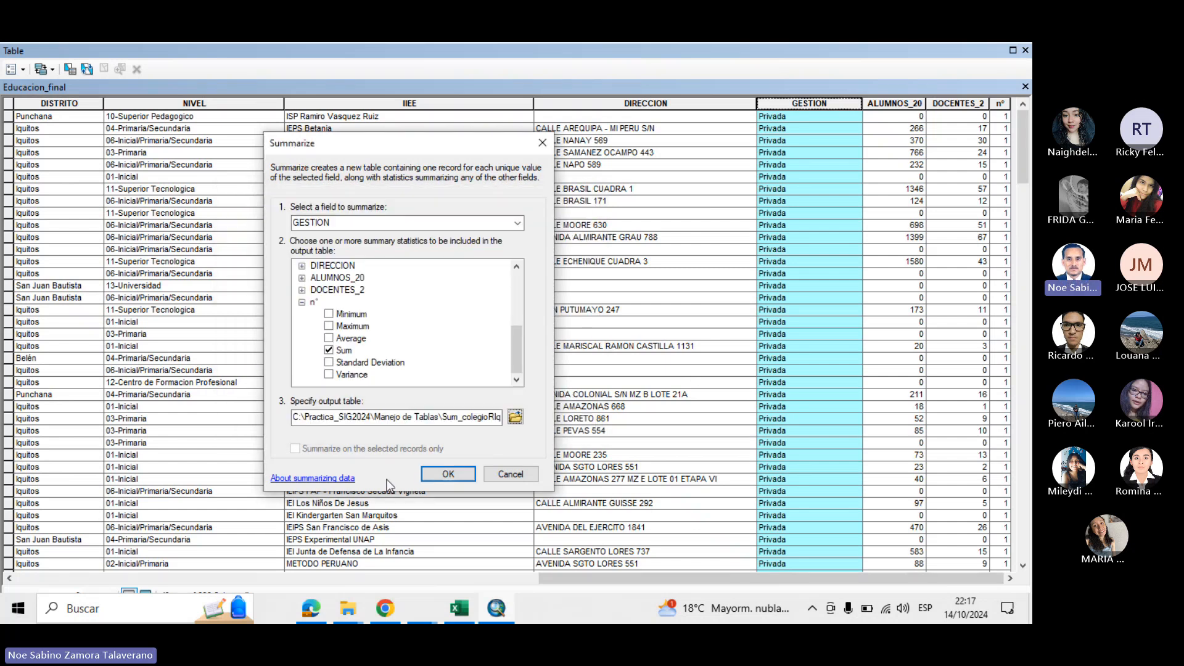
Run the summary with its result table added to the map, and close the Educacion_final table
{"action": "left_click", "coordinate": [448, 474]}
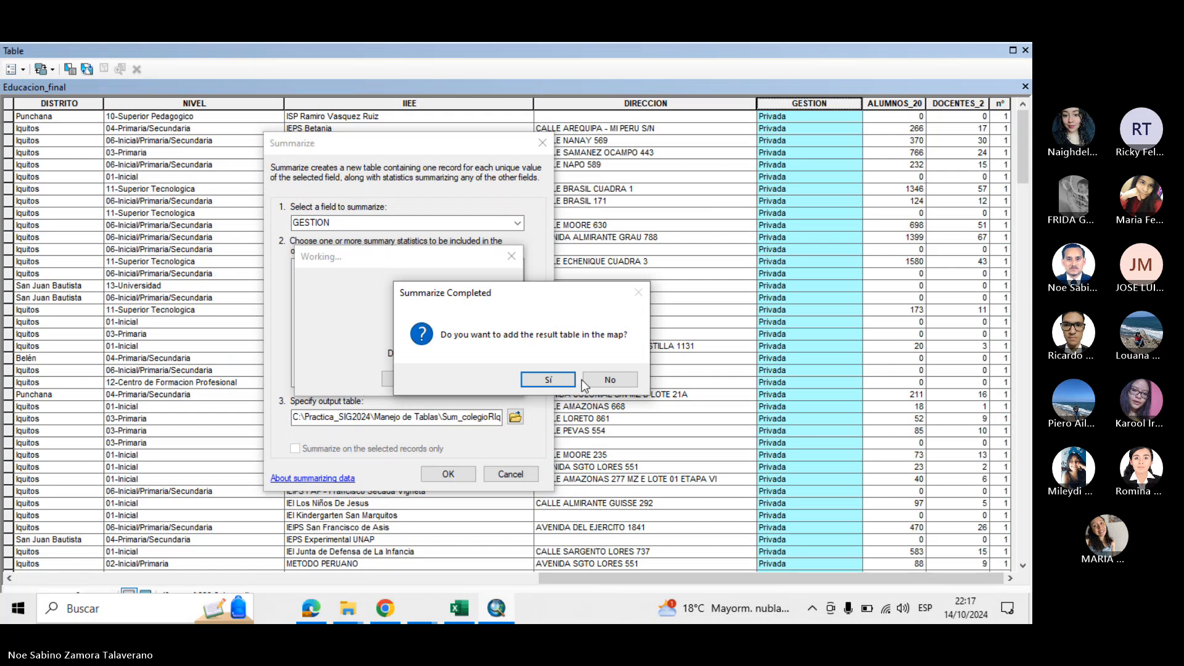
{"action": "left_click", "coordinate": [554, 381]}
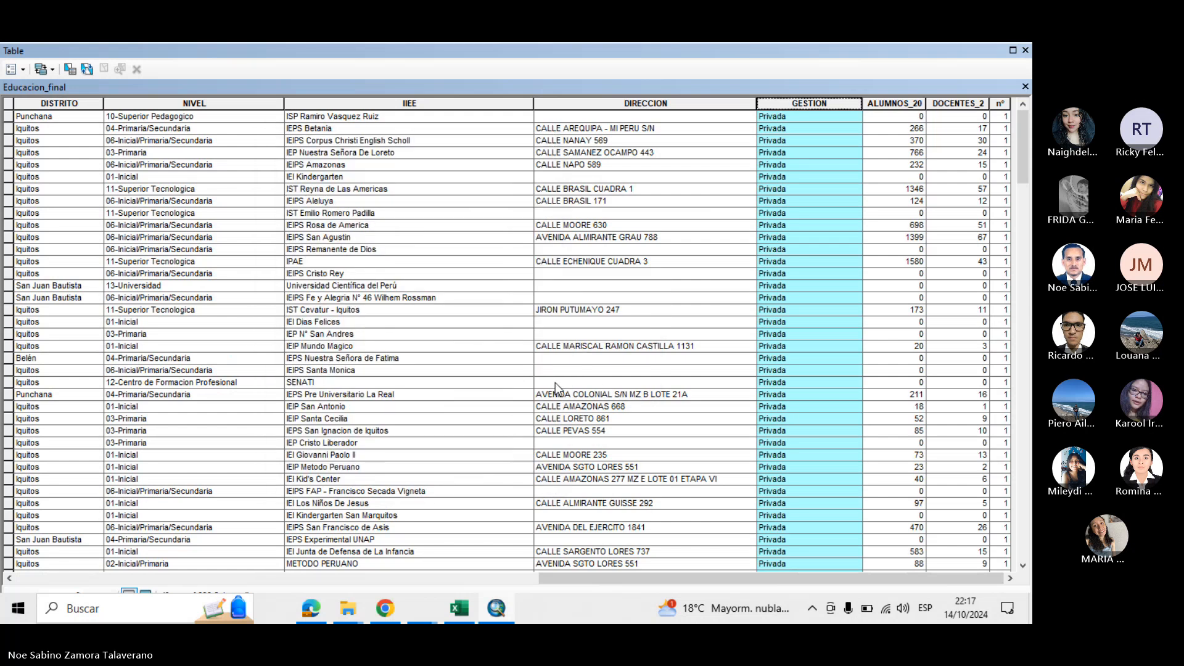
{"action": "left_click", "coordinate": [1026, 51]}
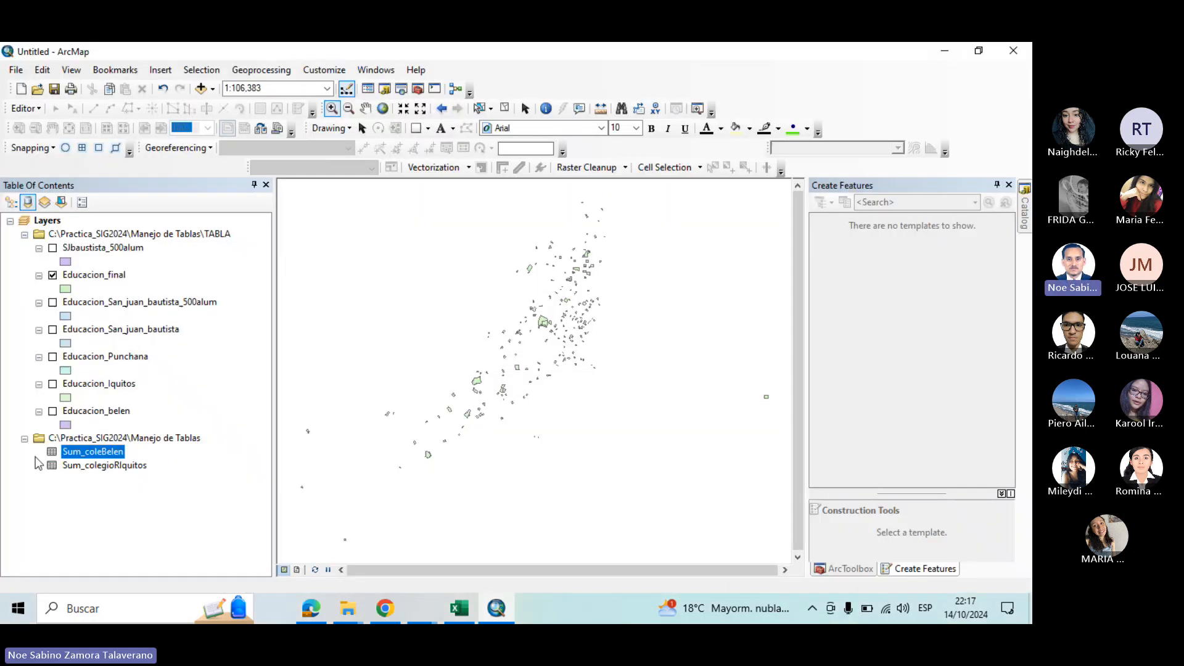
Open the Sum_colegioRIquitos table to examine the number of institutions per management type, and close it
{"action": "right_click", "coordinate": [102, 466]}
{"action": "left_click", "coordinate": [180, 312]}
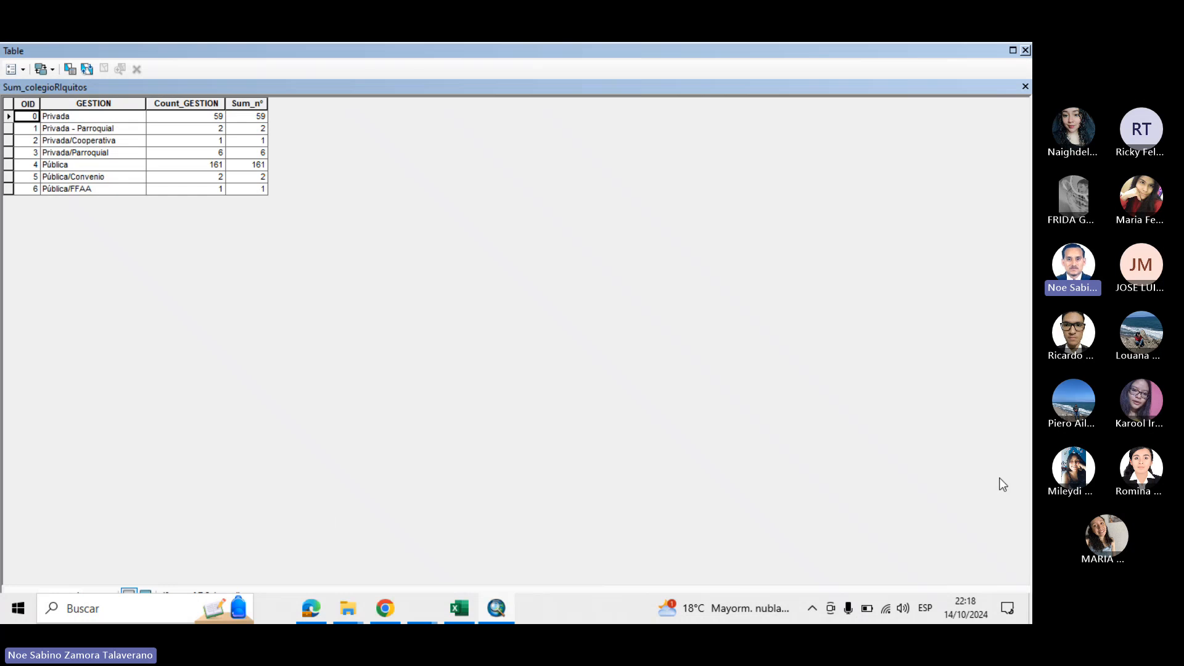
{"action": "left_click", "coordinate": [1025, 52]}
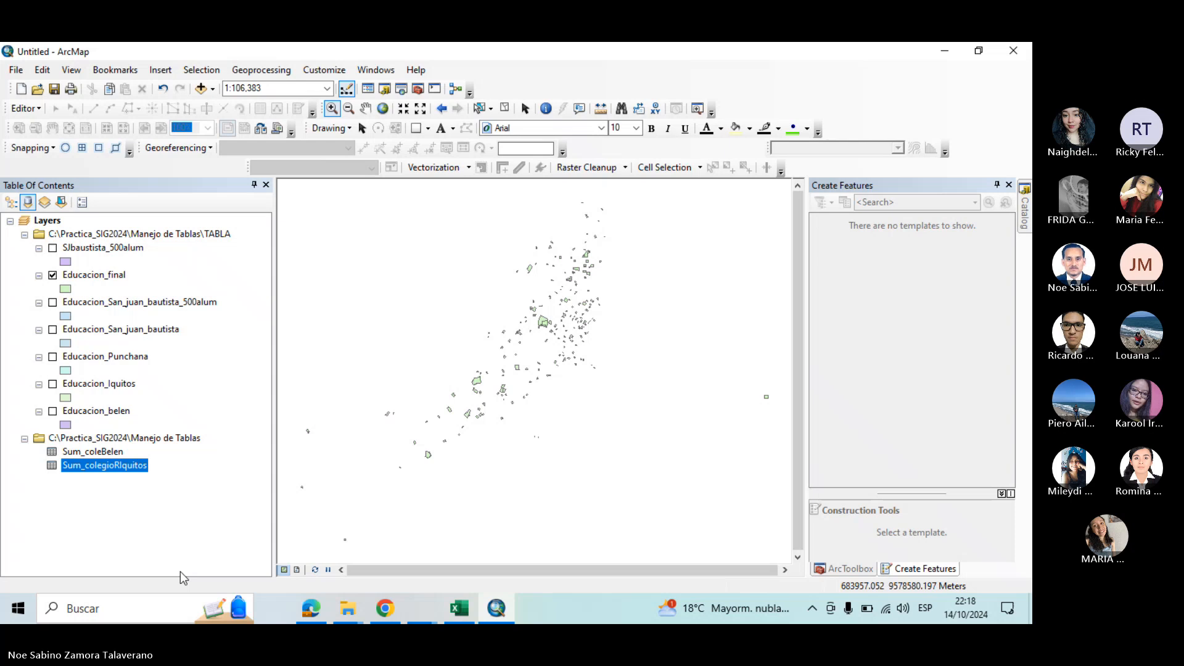
Reread item d of the practice PDF in Edge, and check it against the Sum_colegioRIquitos table in ArcMap
{"action": "left_click", "coordinate": [307, 616]}
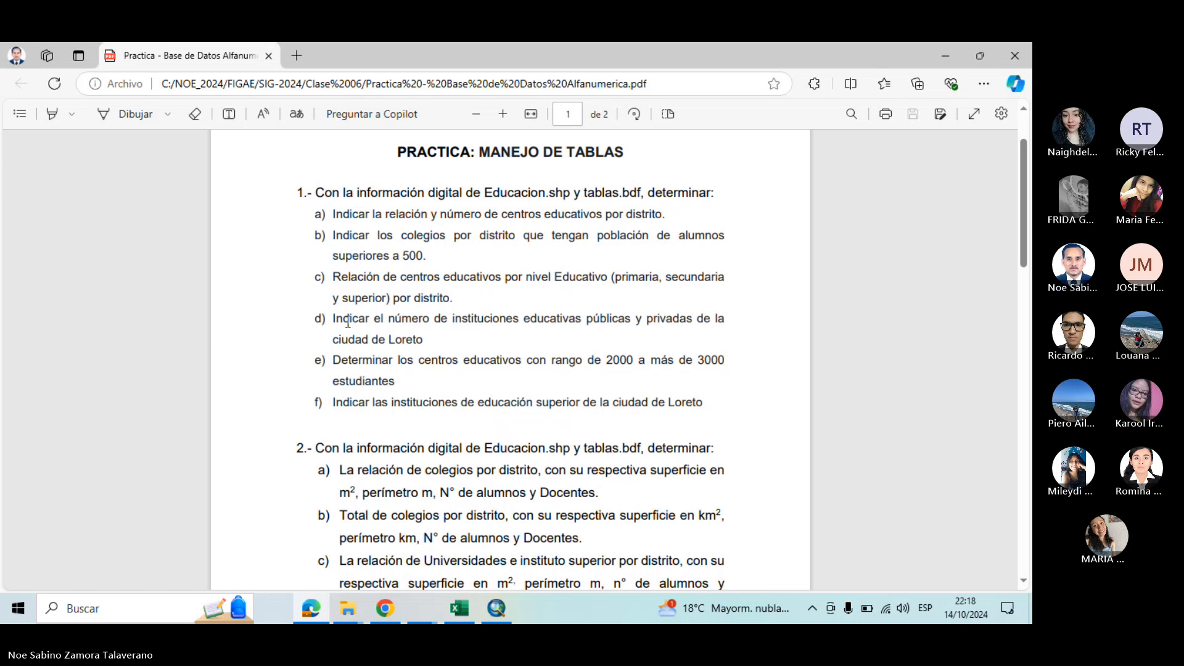
{"action": "left_click_drag", "start_coordinate": [331, 319], "coordinate": [420, 340]}
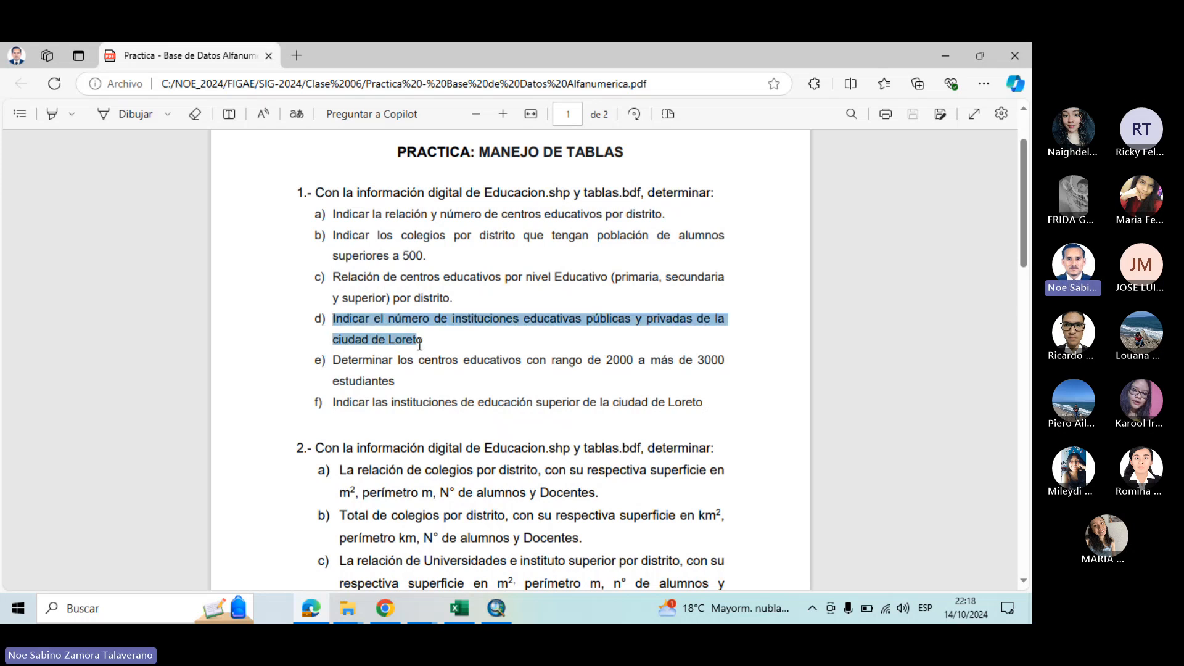
{"action": "left_click", "coordinate": [489, 609]}
{"action": "right_click", "coordinate": [146, 469]}
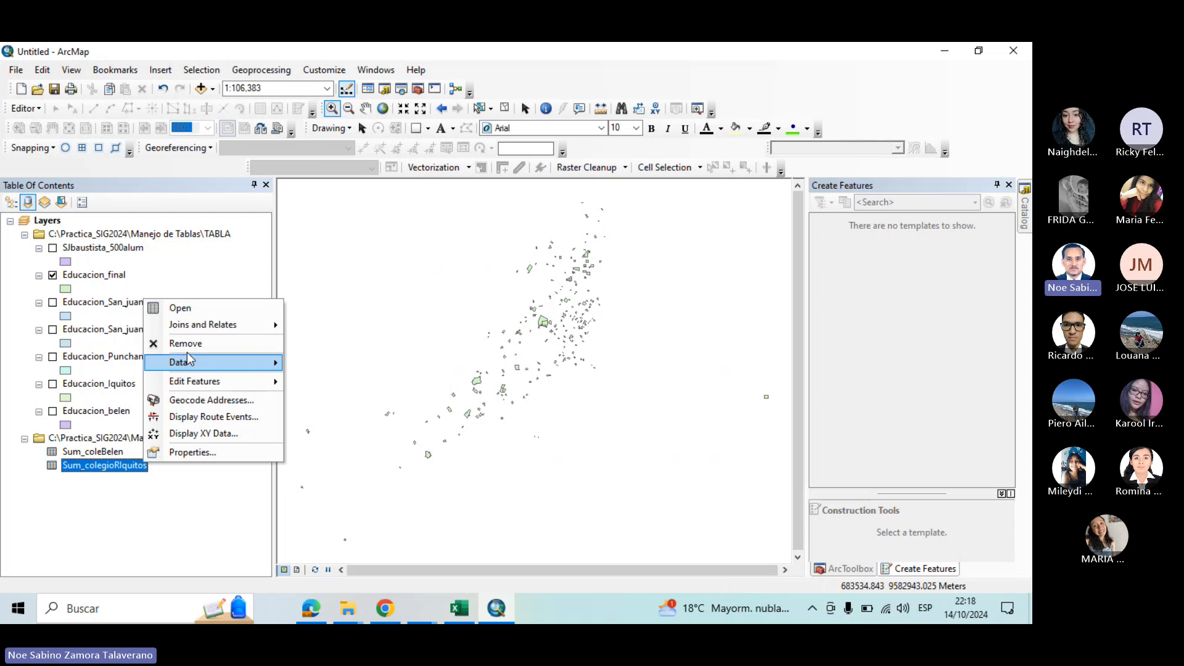
{"action": "left_click", "coordinate": [217, 324]}
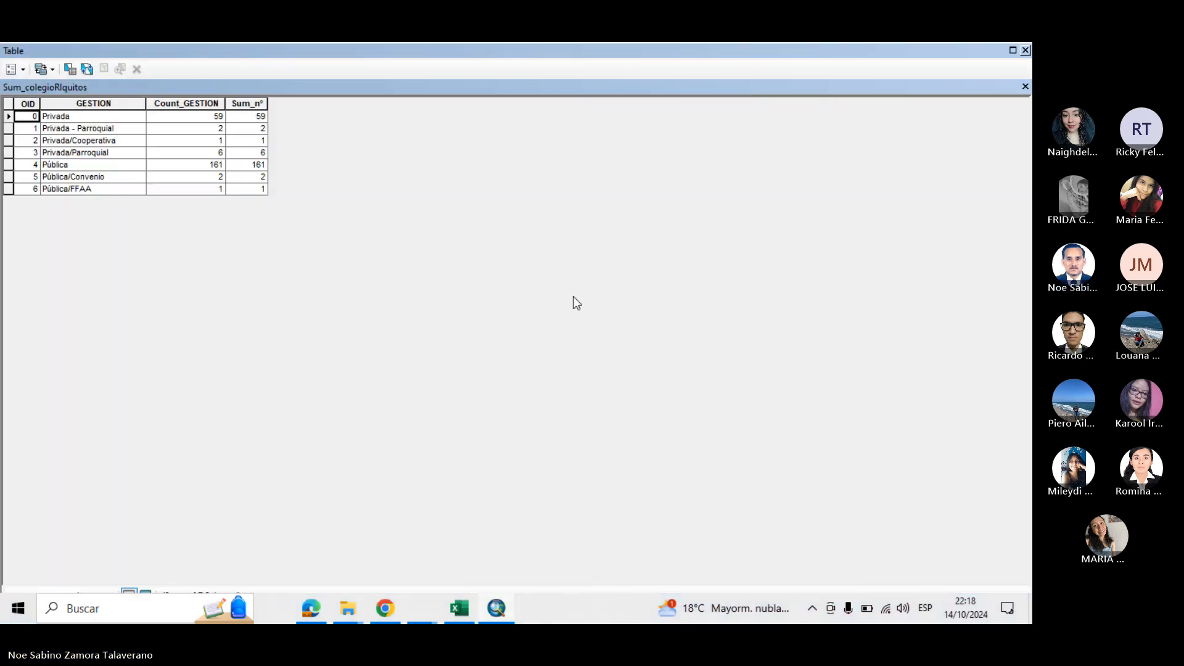
{"action": "left_click", "coordinate": [1024, 50]}
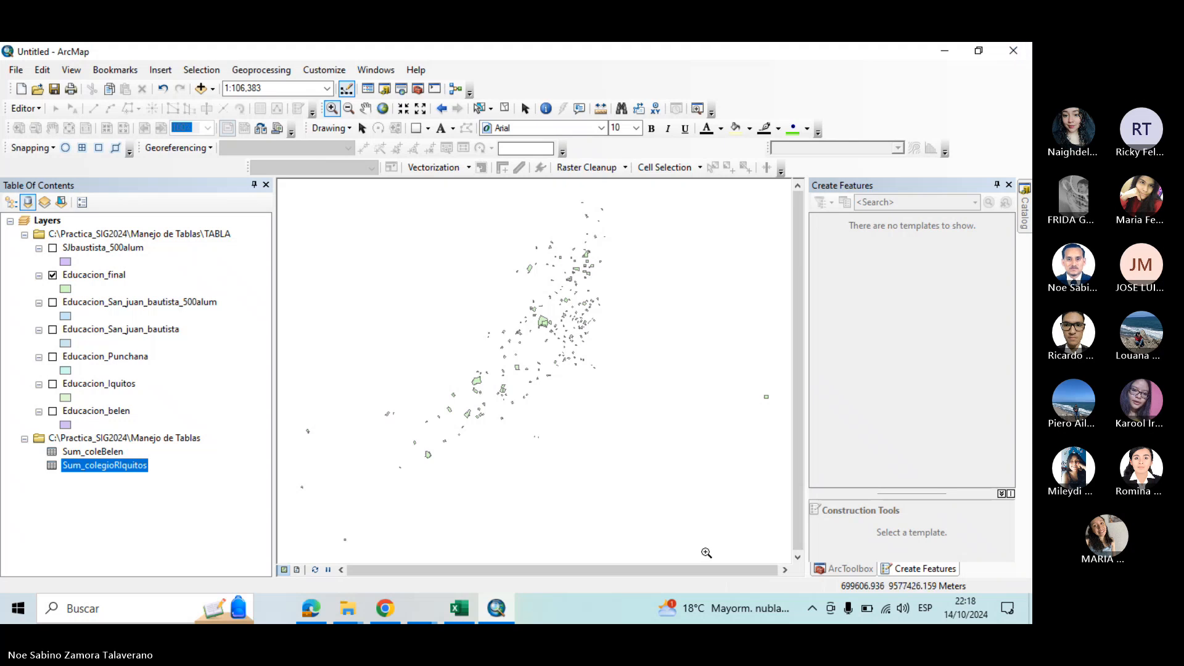
Consult item e of the practice PDF in Edge about centres with 2000 to over 3000 students, and return to ArcMap
{"action": "left_click", "coordinate": [309, 617]}
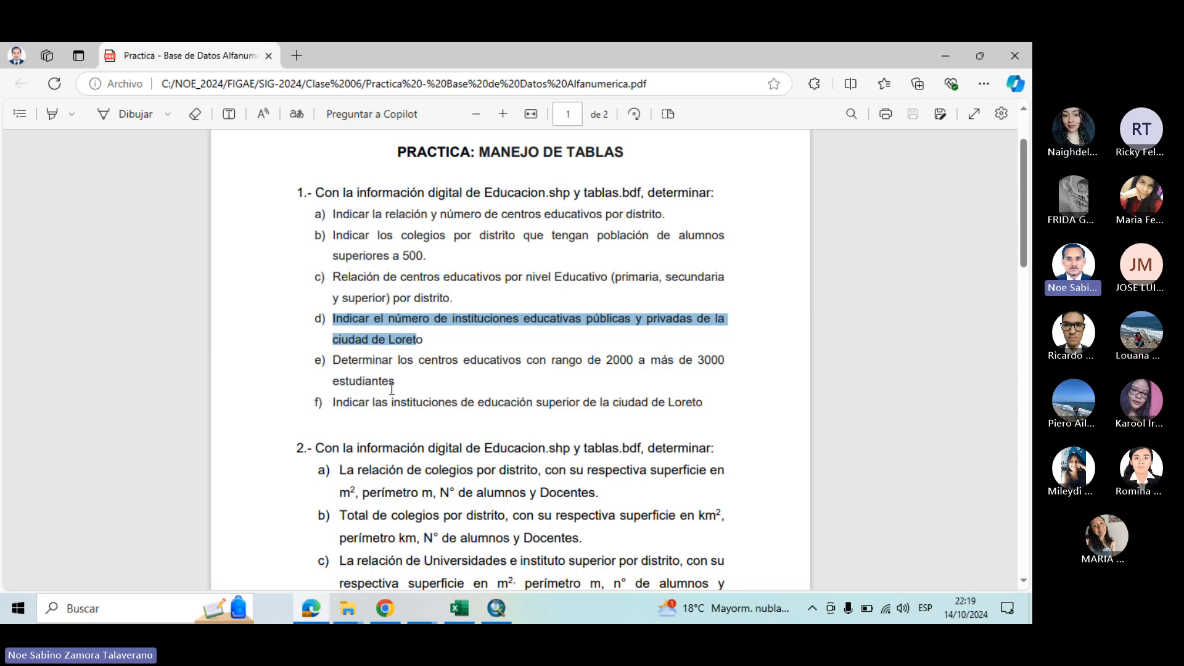
{"action": "left_click_drag", "start_coordinate": [400, 383], "coordinate": [333, 364]}
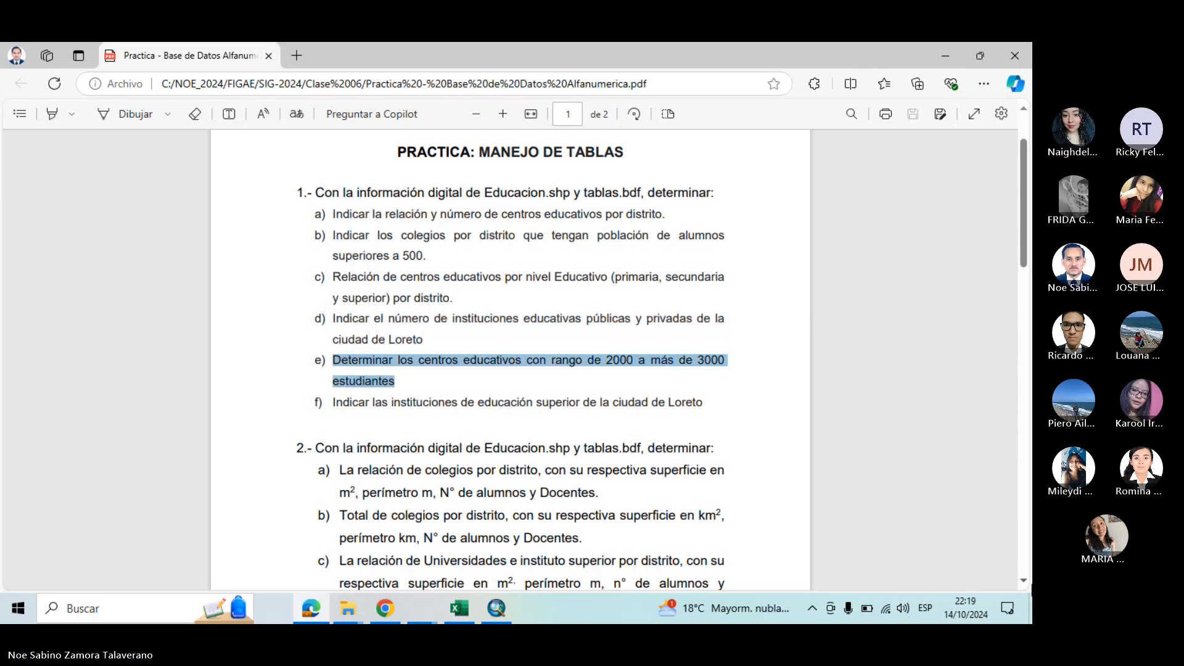
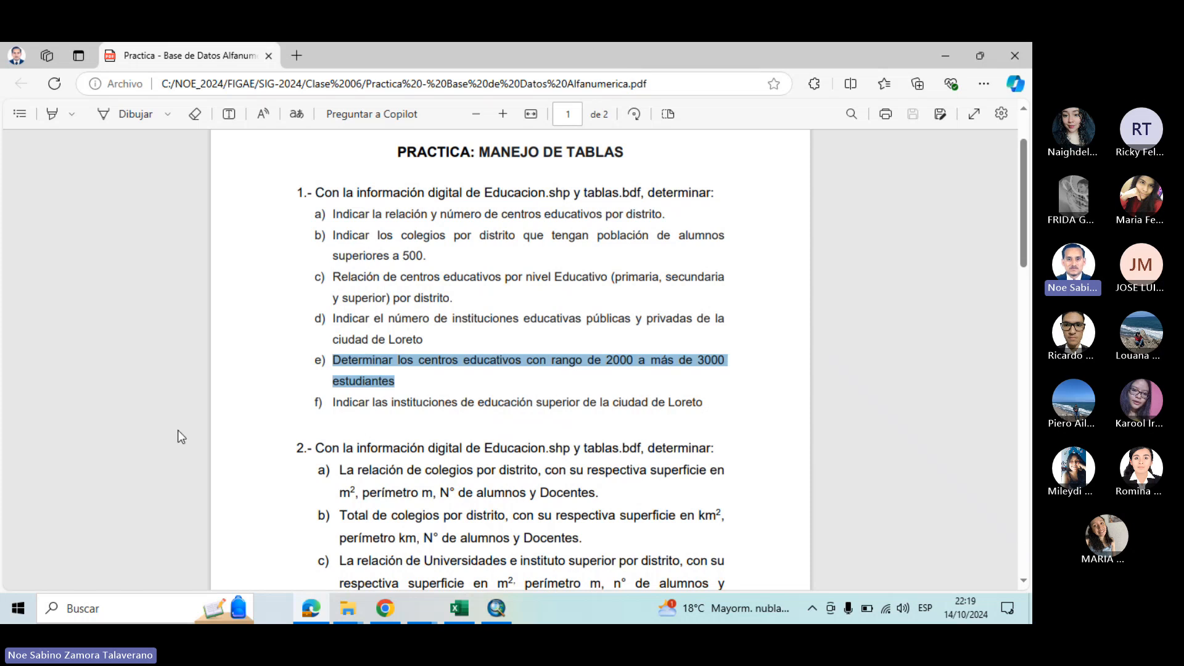
{"action": "mouse_move", "coordinate": [497, 622]}
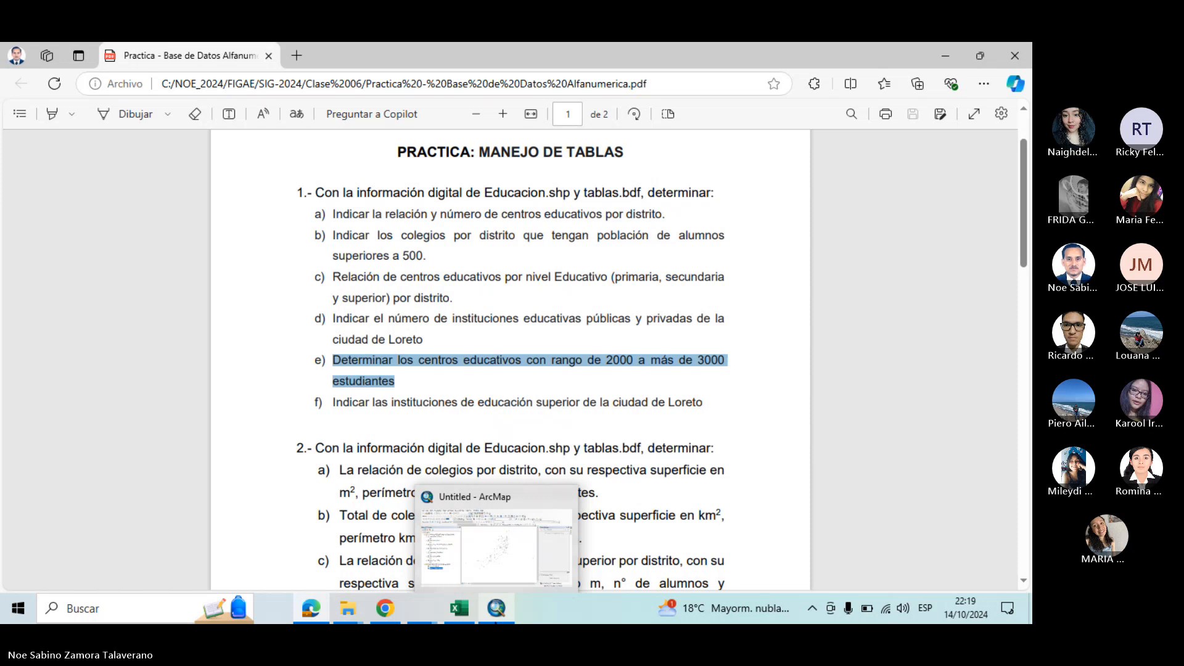
{"action": "left_click", "coordinate": [497, 612]}
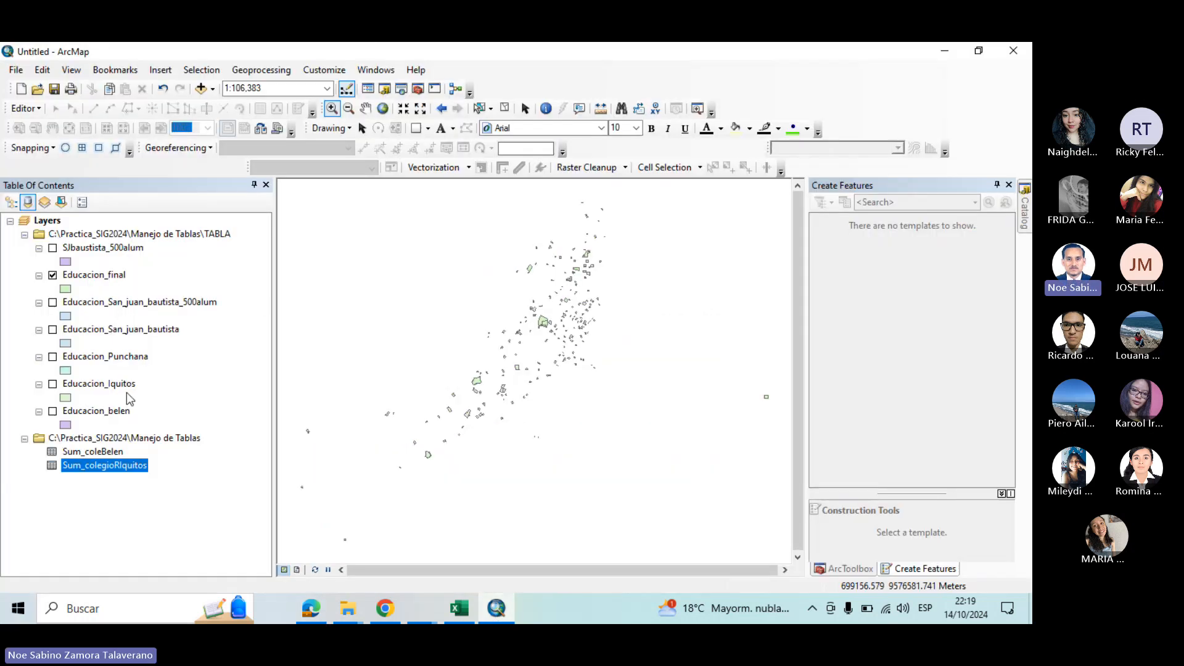
List the layers by drawing order and open the attribute table of Educacion_final
{"action": "left_click", "coordinate": [10, 203]}
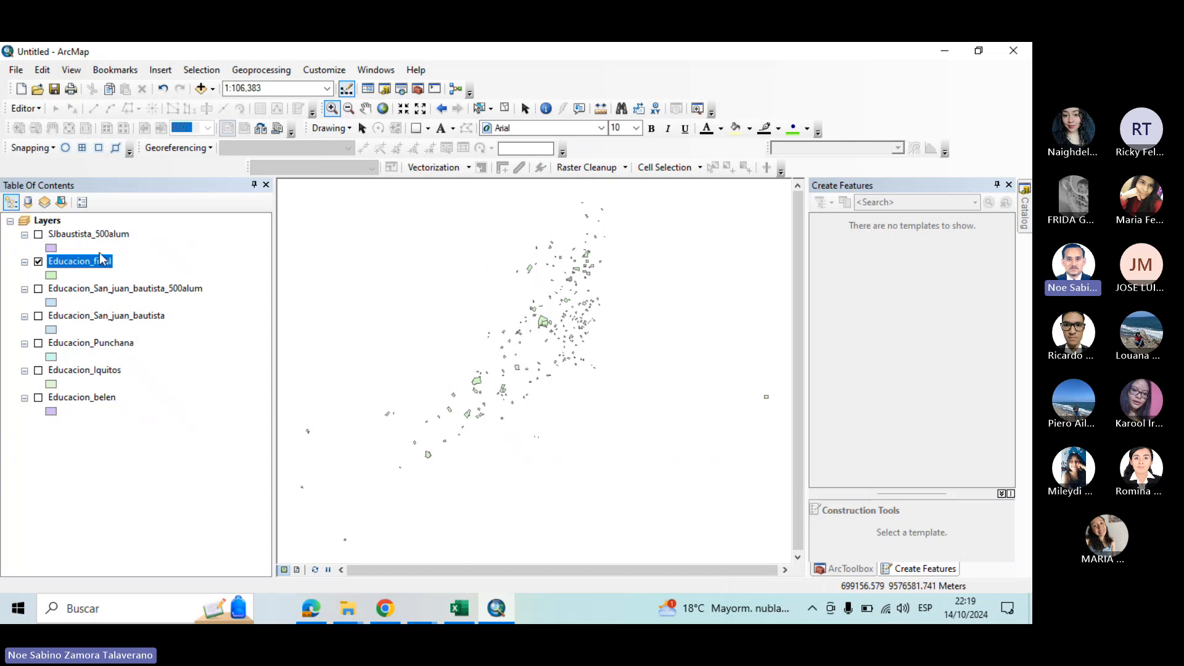
{"action": "right_click", "coordinate": [106, 265]}
{"action": "left_click", "coordinate": [173, 310]}
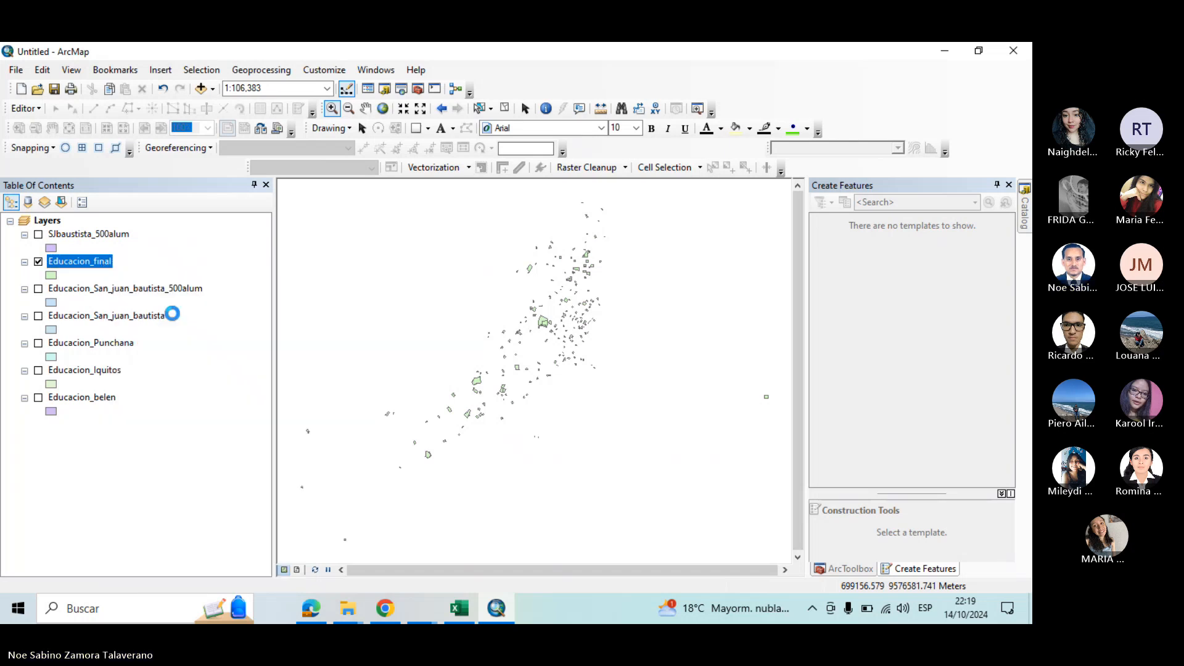
Select by attributes the Educacion_final records that meet "ALUMNOS_20" >=2000
{"action": "left_click", "coordinate": [12, 69]}
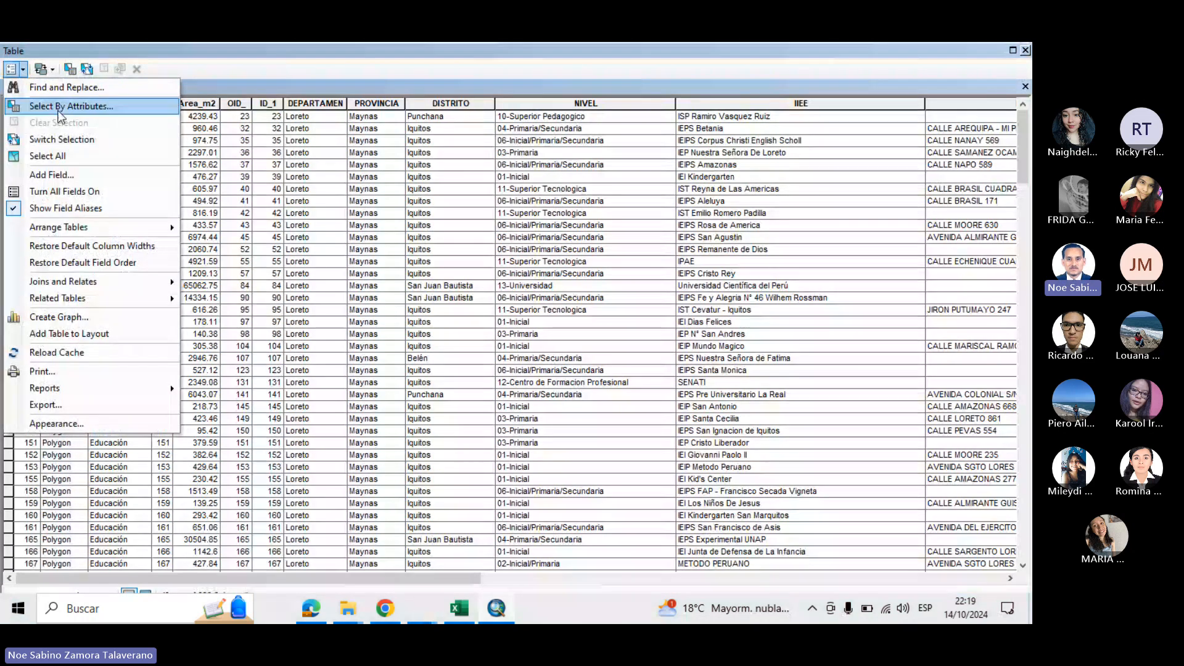
{"action": "left_click", "coordinate": [83, 100]}
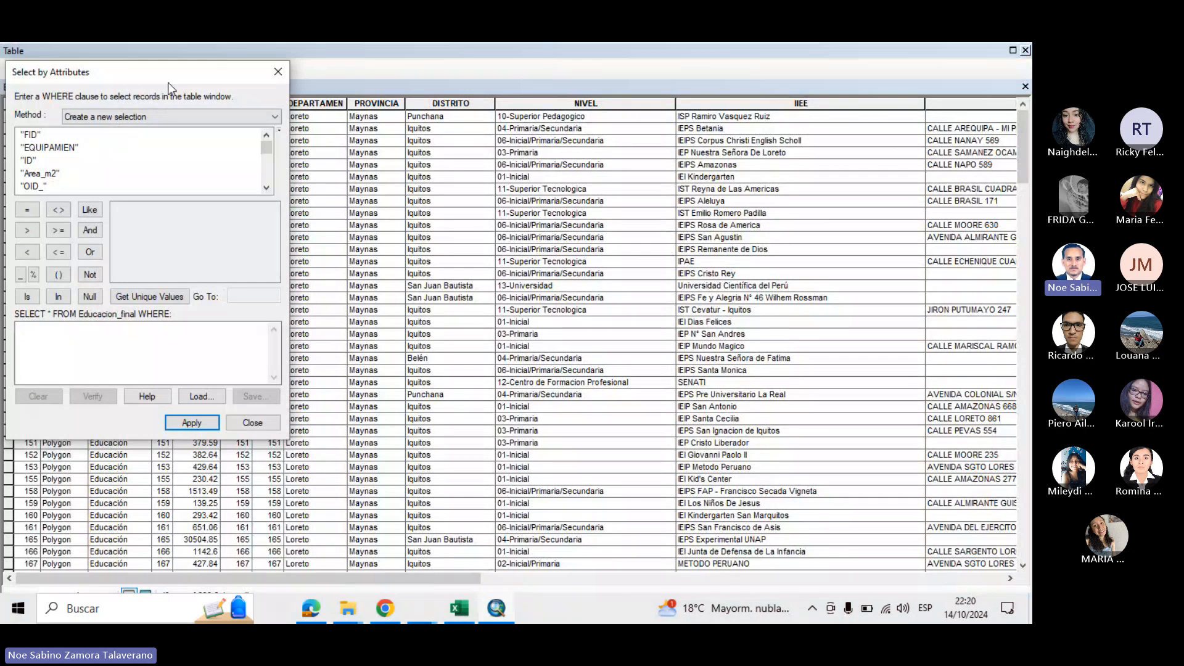
{"action": "left_click_drag", "start_coordinate": [170, 74], "coordinate": [450, 138]}
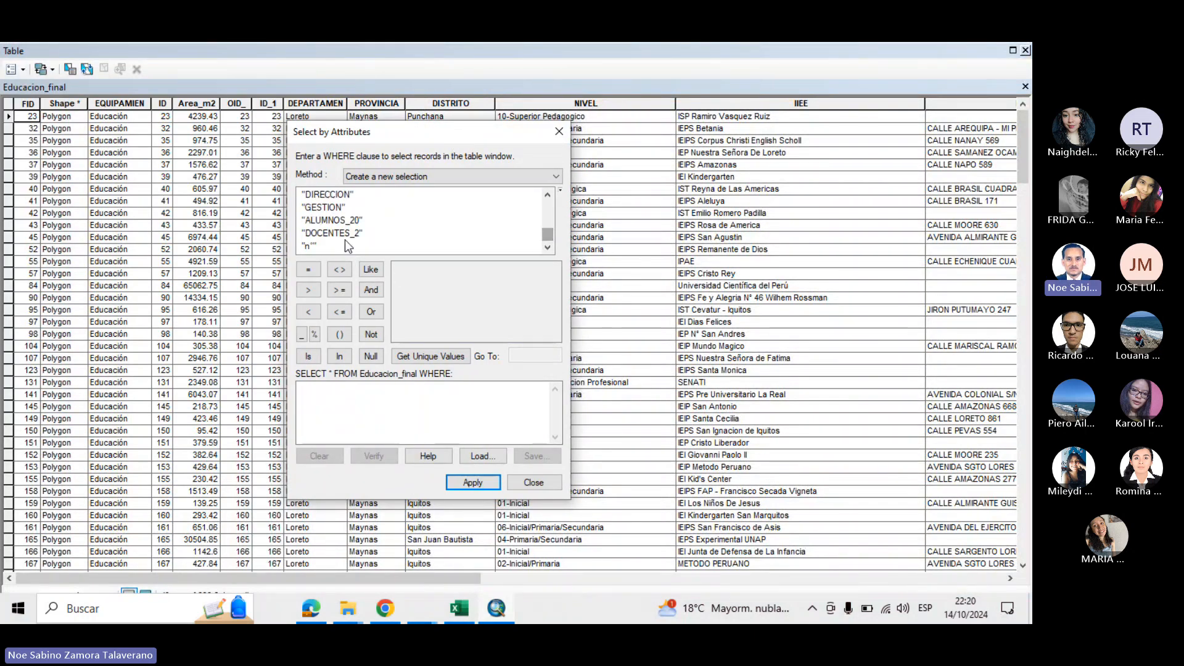
{"action": "double_click", "coordinate": [332, 220]}
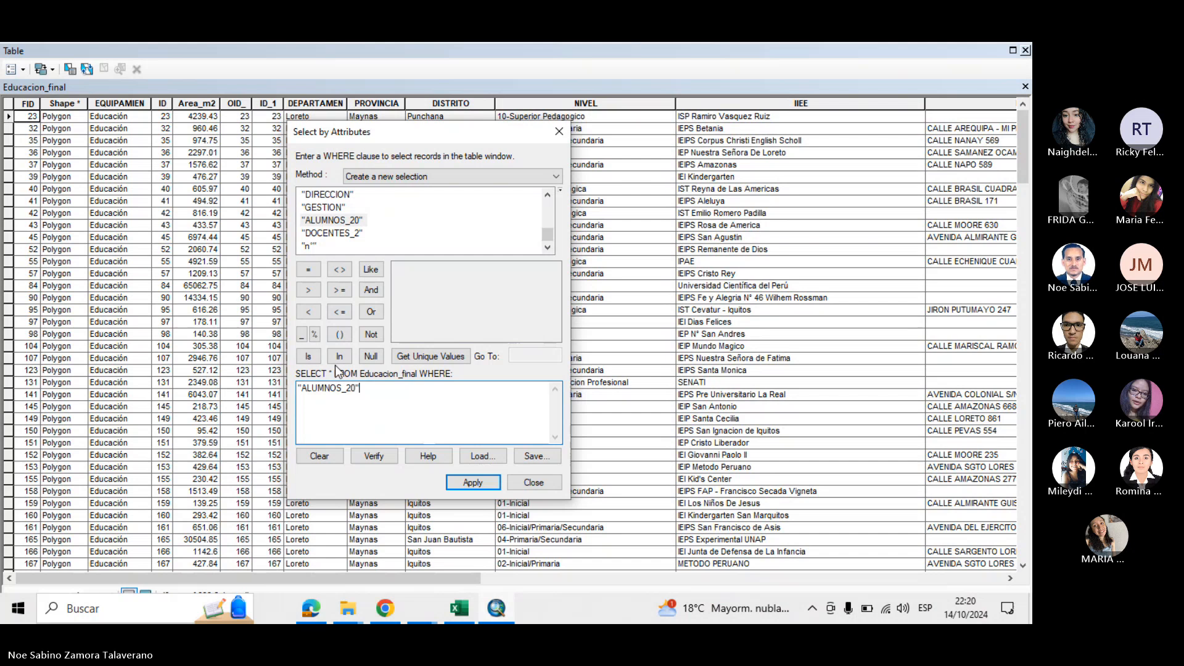
{"action": "left_click", "coordinate": [339, 290]}
{"action": "type", "text": "20"}
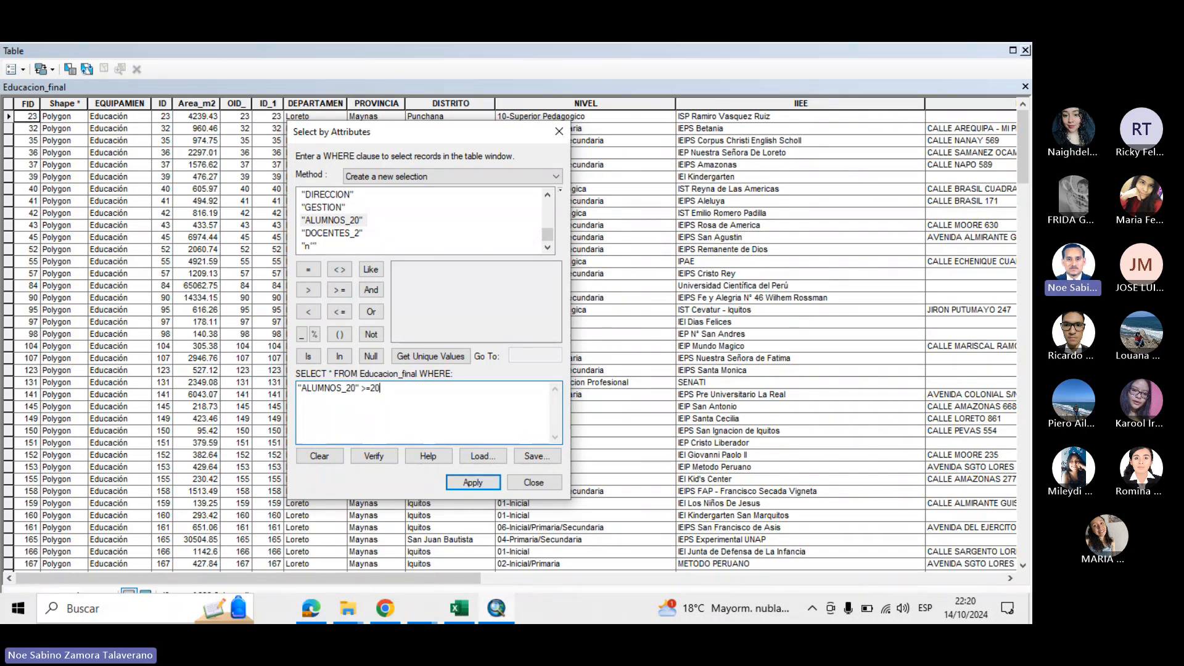
{"action": "type", "text": "00"}
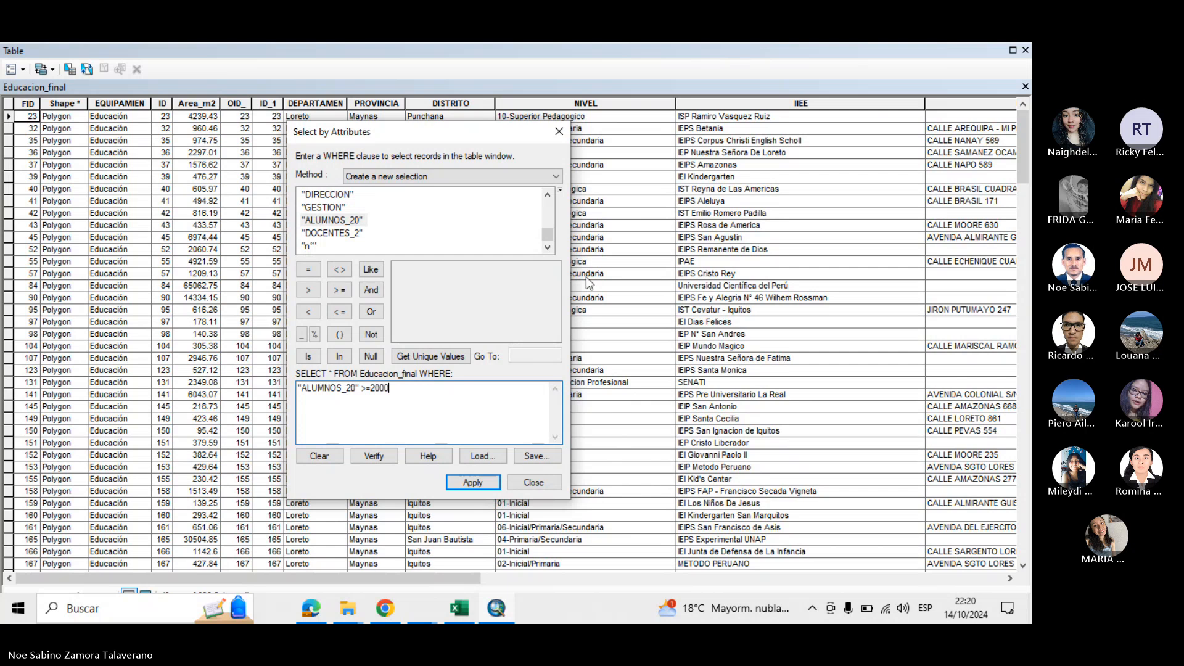
{"action": "left_click", "coordinate": [458, 478]}
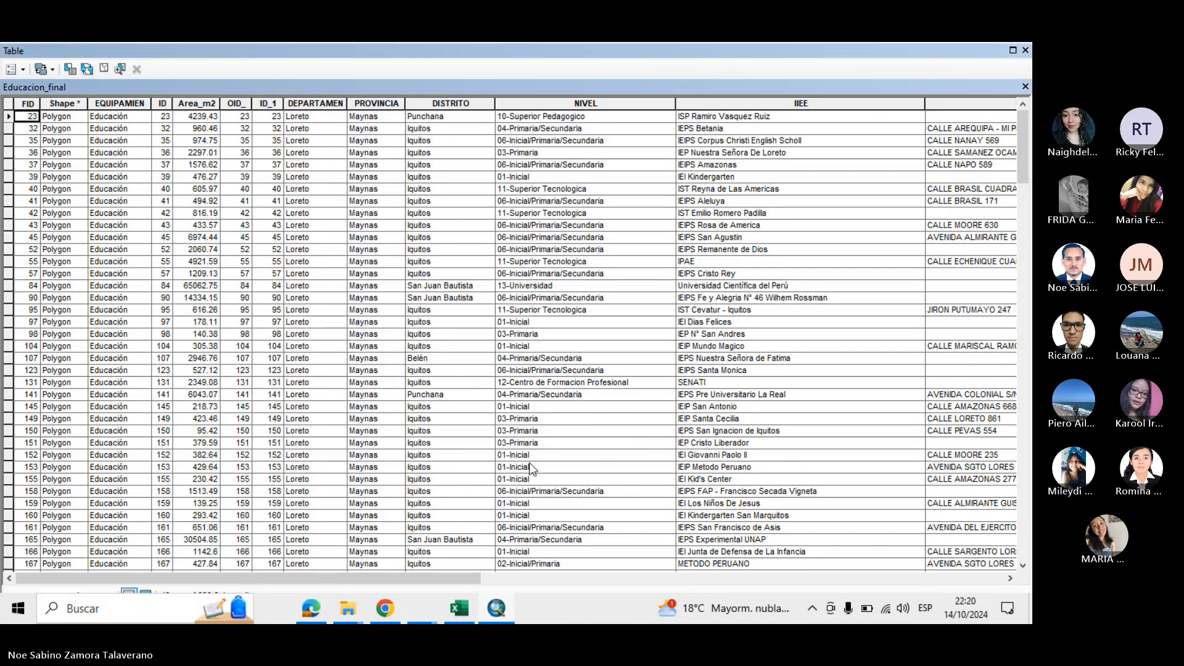
Sort the Educacion_final table in ascending order of ALUMNOS_20 and examine the selected centres
{"action": "left_click_drag", "start_coordinate": [1024, 124], "coordinate": [1019, 511]}
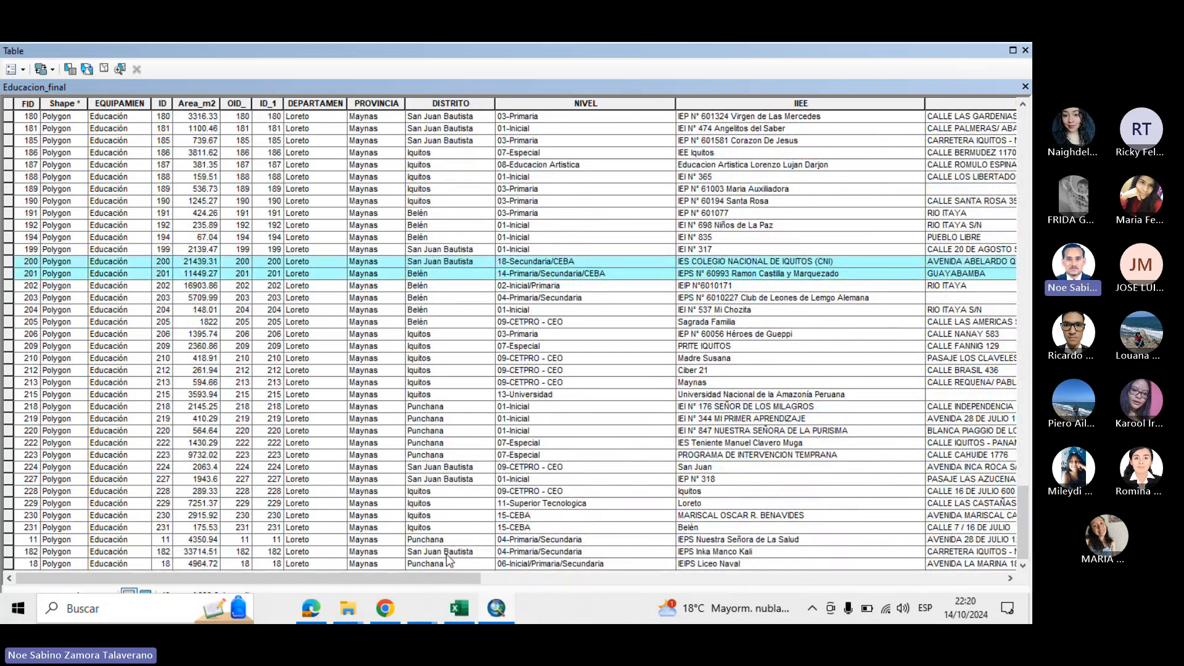
{"action": "left_click_drag", "start_coordinate": [442, 576], "coordinate": [965, 609]}
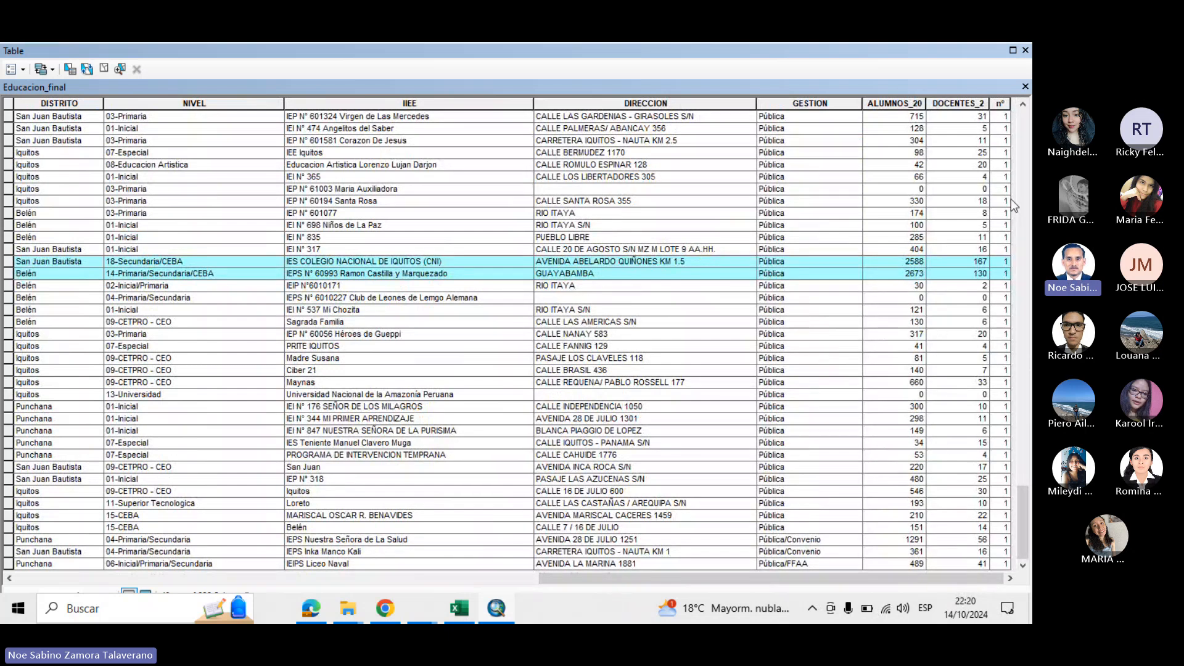
{"action": "right_click", "coordinate": [906, 104]}
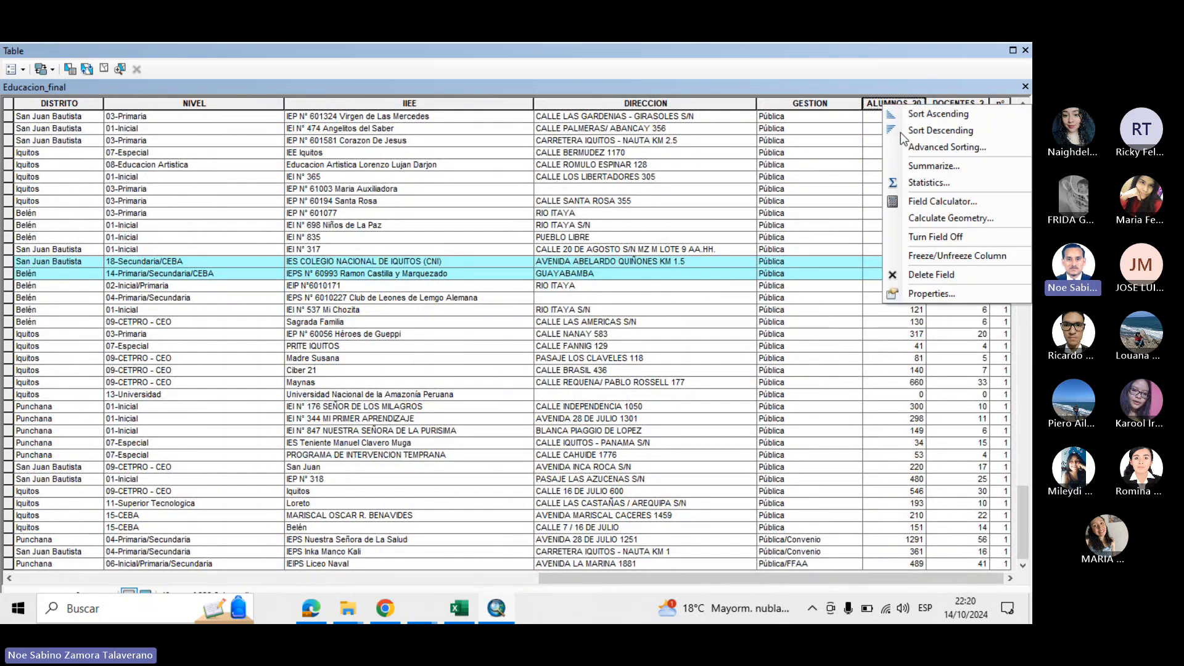
{"action": "left_click", "coordinate": [919, 115]}
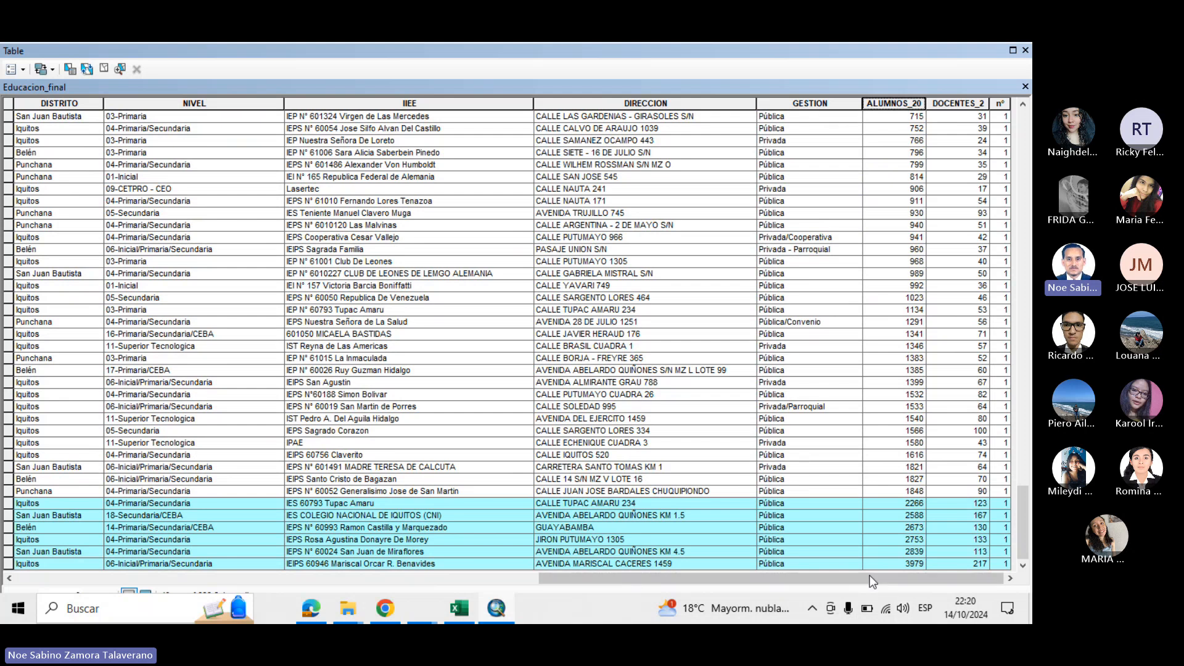
{"action": "left_click_drag", "start_coordinate": [869, 575], "coordinate": [979, 584]}
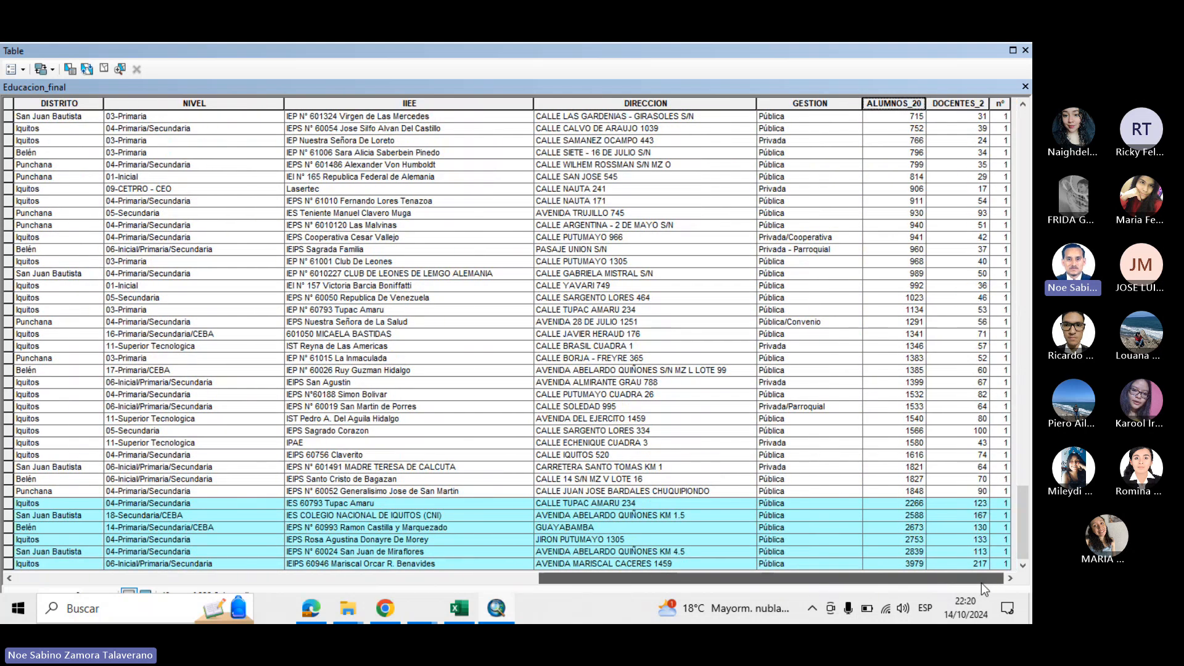
Recheck item e of the practice PDF in Edge, return to ArcMap and close the Educacion_final table
{"action": "left_click", "coordinate": [300, 619]}
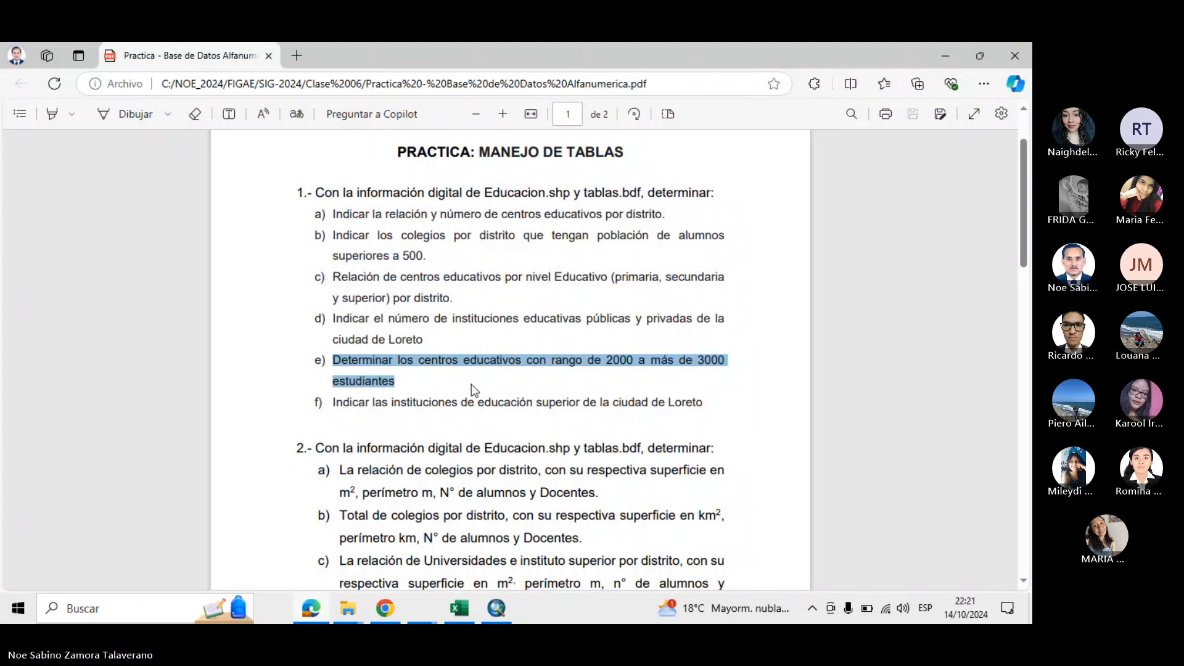
{"action": "left_click", "coordinate": [497, 610]}
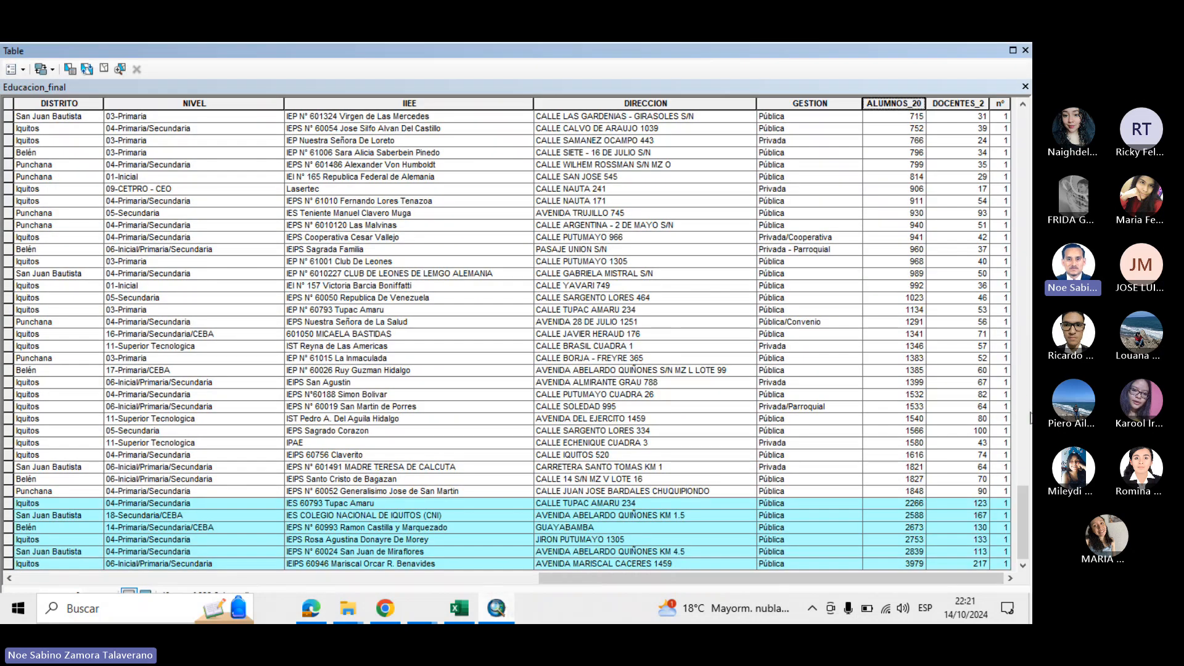
{"action": "left_click", "coordinate": [1025, 51]}
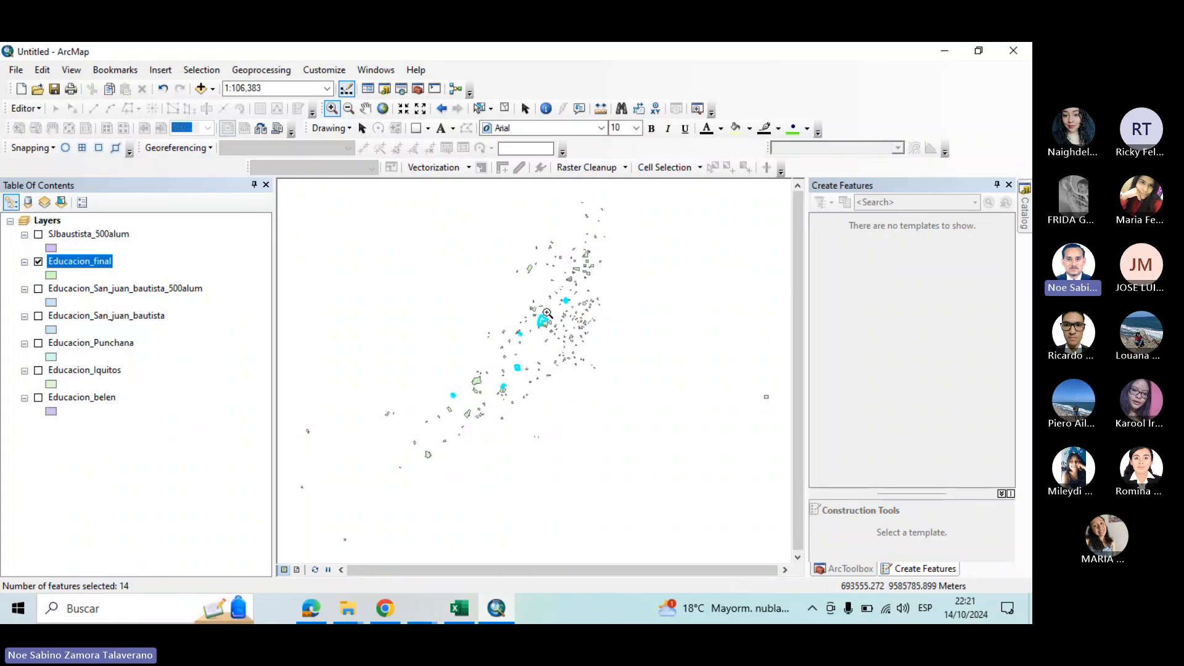
Set up an export of the selected Educacion_final features to a shapefile named "colegios_2000 a mas 3000" in the TABLA folder
{"action": "right_click", "coordinate": [90, 262]}
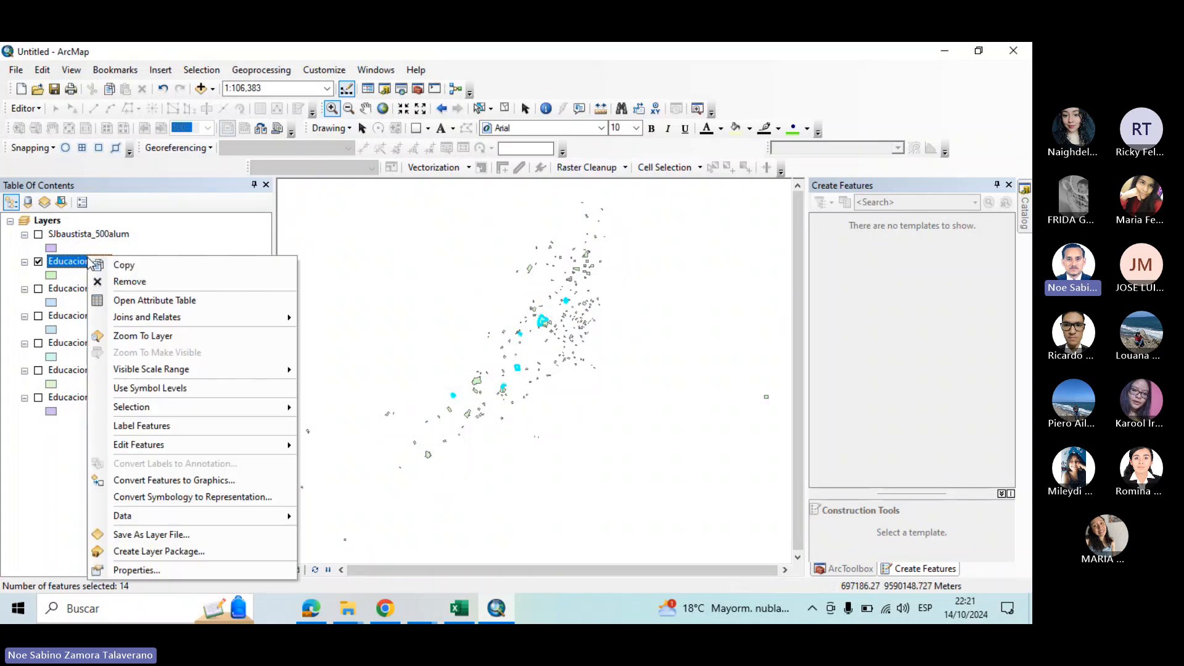
{"action": "mouse_move", "coordinate": [250, 519]}
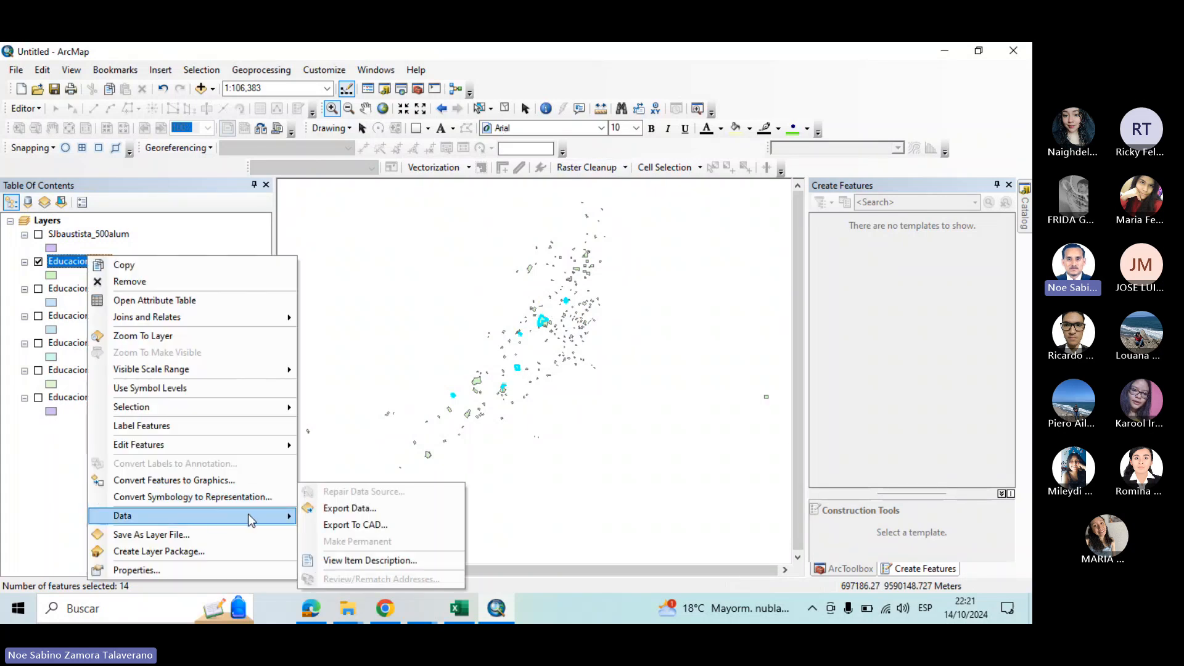
{"action": "left_click", "coordinate": [398, 509]}
{"action": "left_click", "coordinate": [644, 350]}
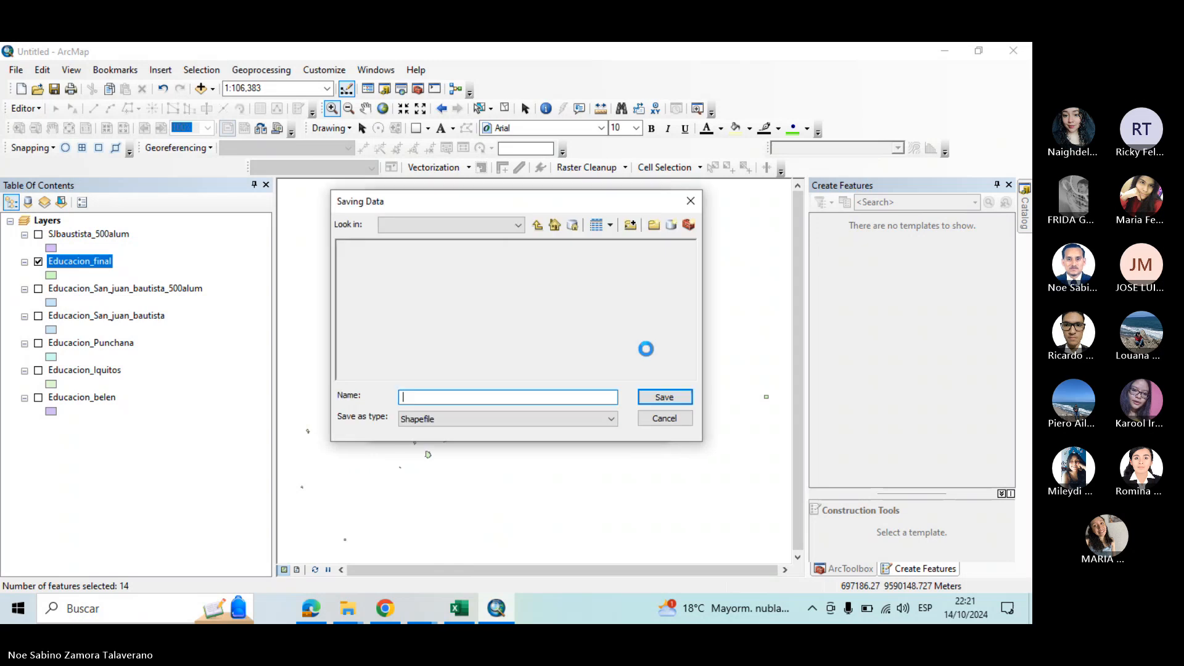
{"action": "left_click", "coordinate": [425, 397]}
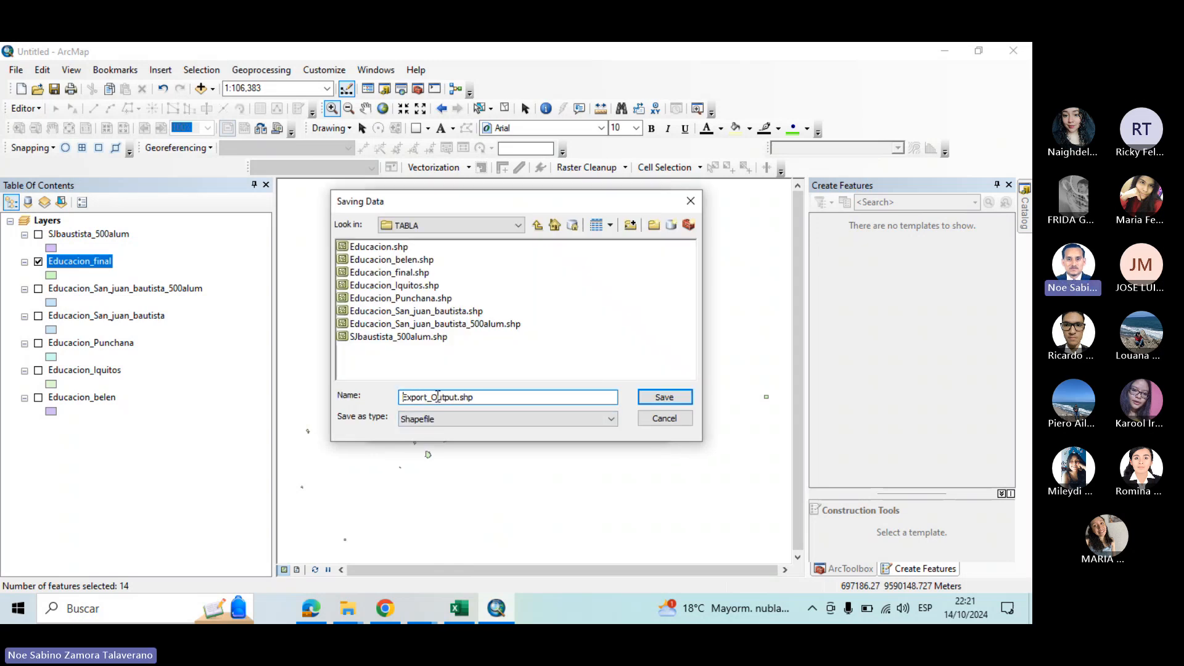
{"action": "double_click", "coordinate": [459, 395]}
{"action": "type", "text": "colegios_200"}
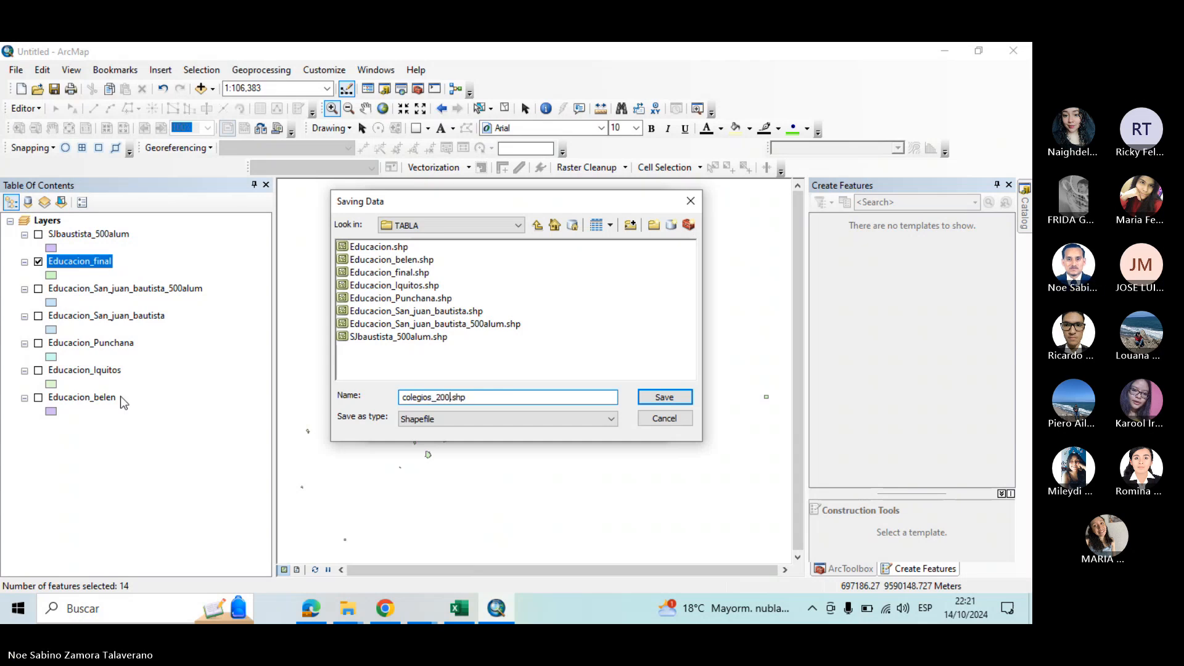
{"action": "type", "text": "0 a "}
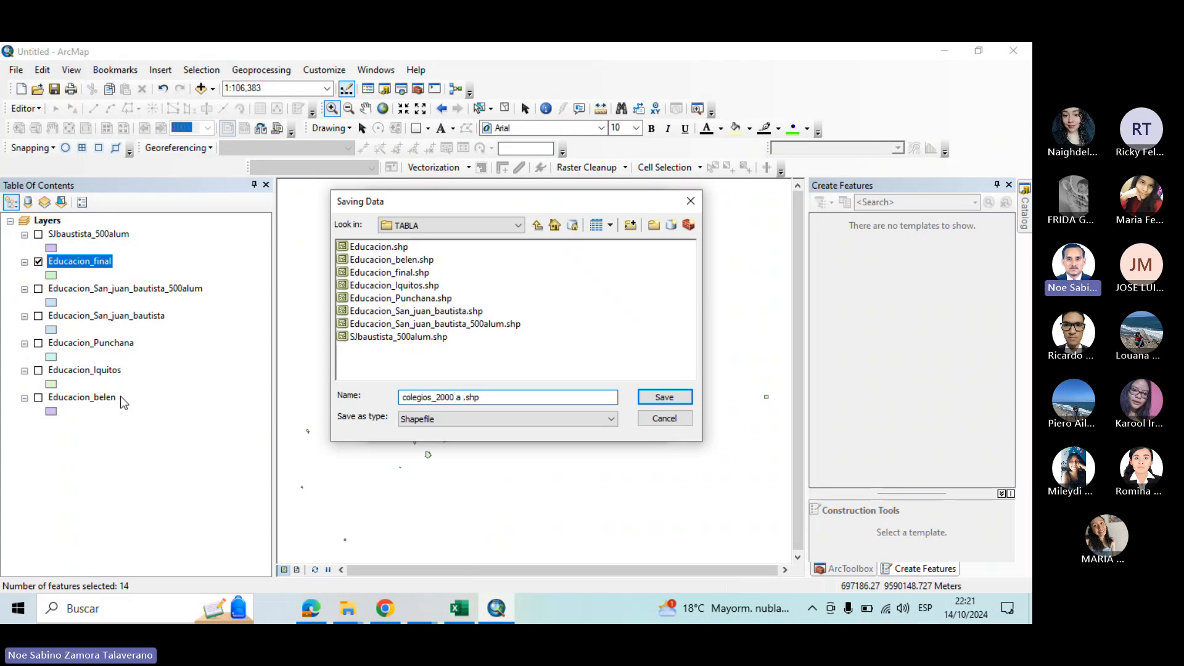
{"action": "type", "text": "mas 300"}
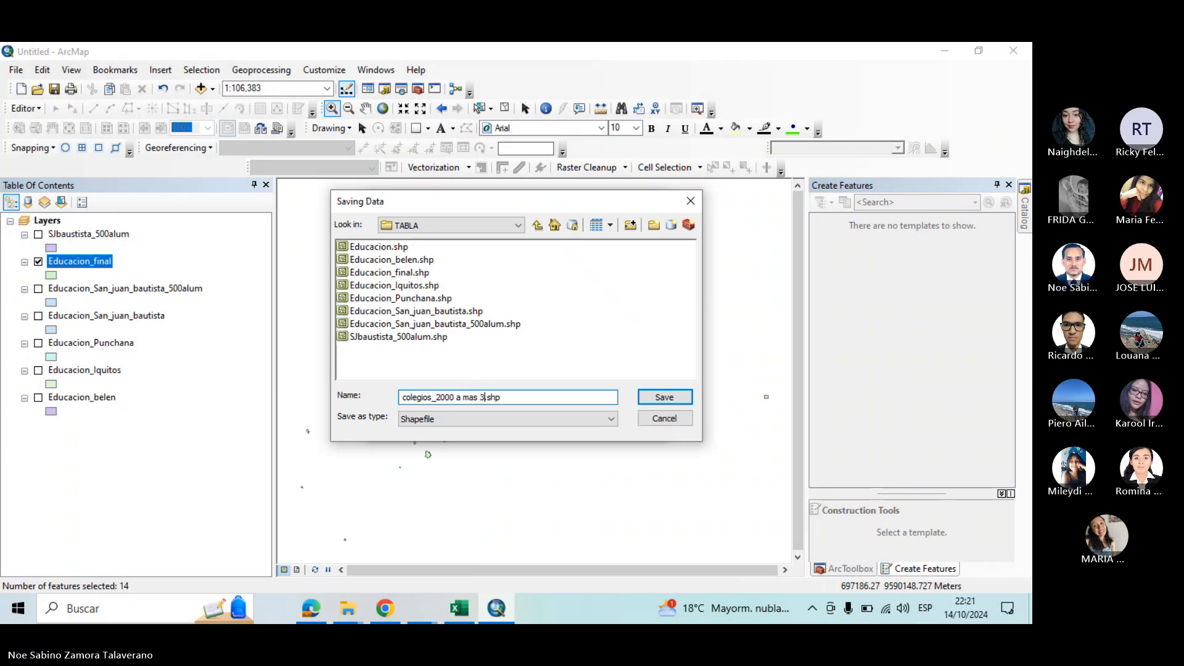
{"action": "type", "text": "0"}
{"action": "left_click", "coordinate": [661, 398]}
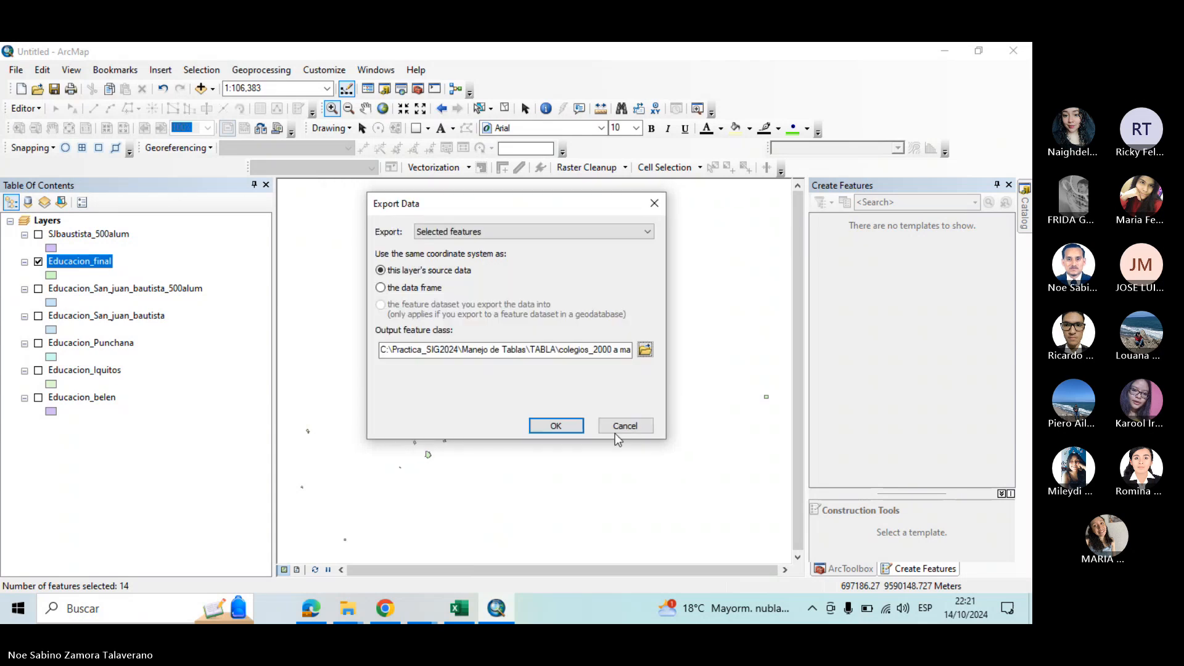
Run the export with its result added to the map as a layer, and hide the Educacion_final layer
{"action": "left_click", "coordinate": [561, 431]}
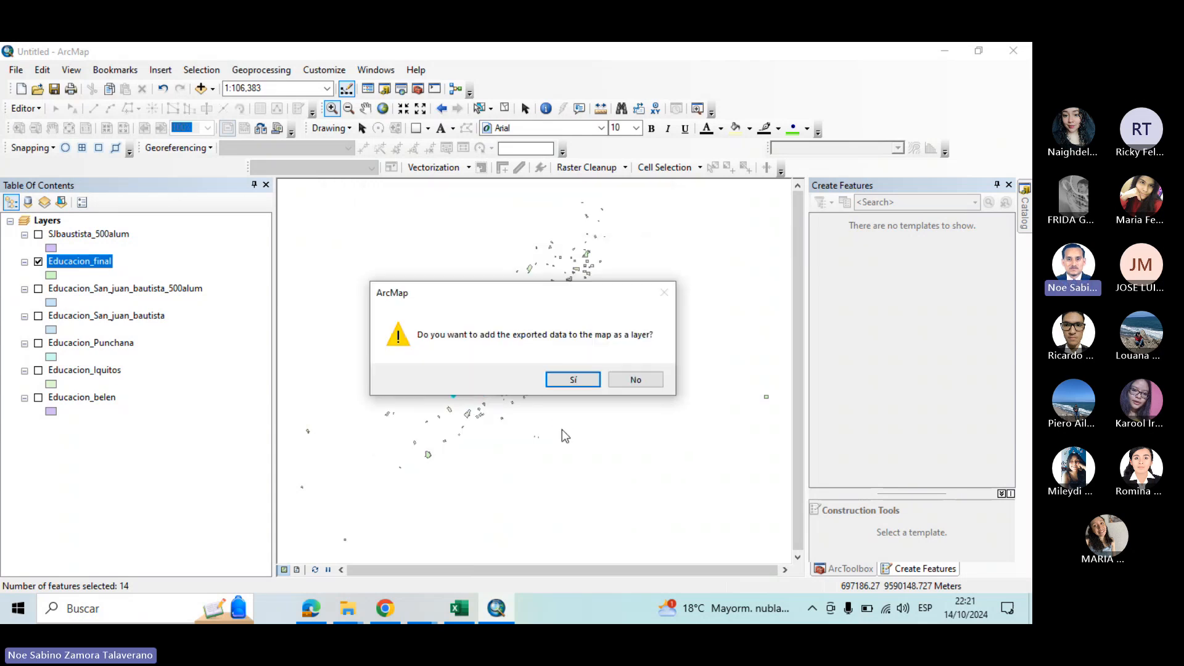
{"action": "left_click", "coordinate": [567, 379]}
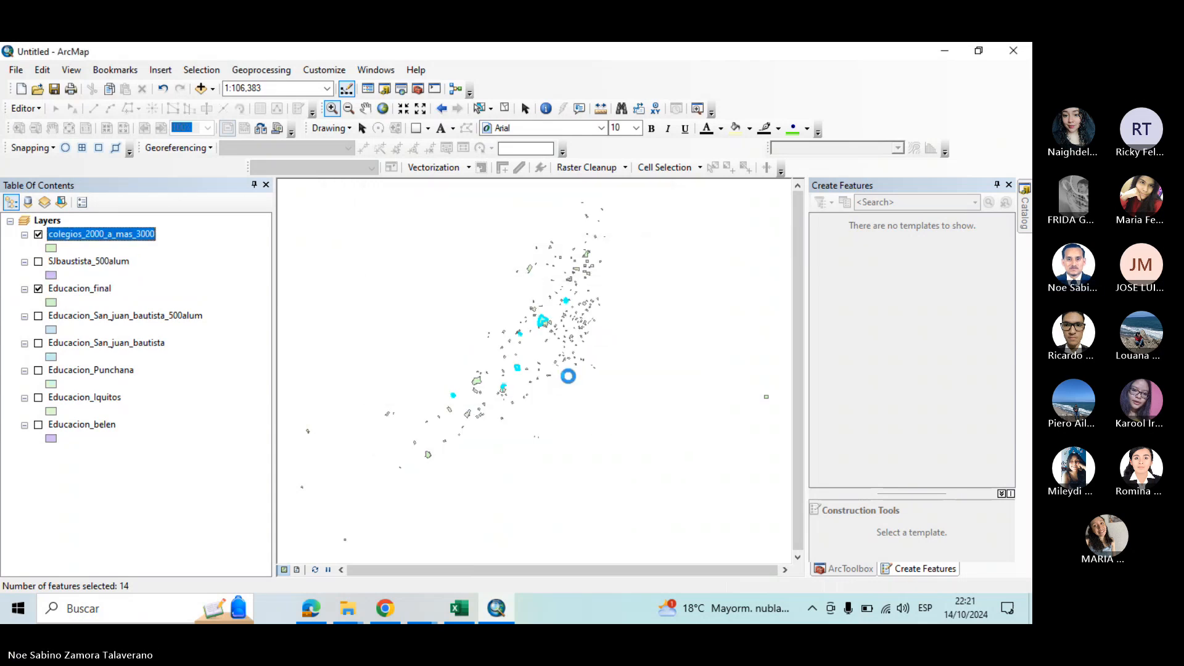
{"action": "left_click", "coordinate": [38, 289]}
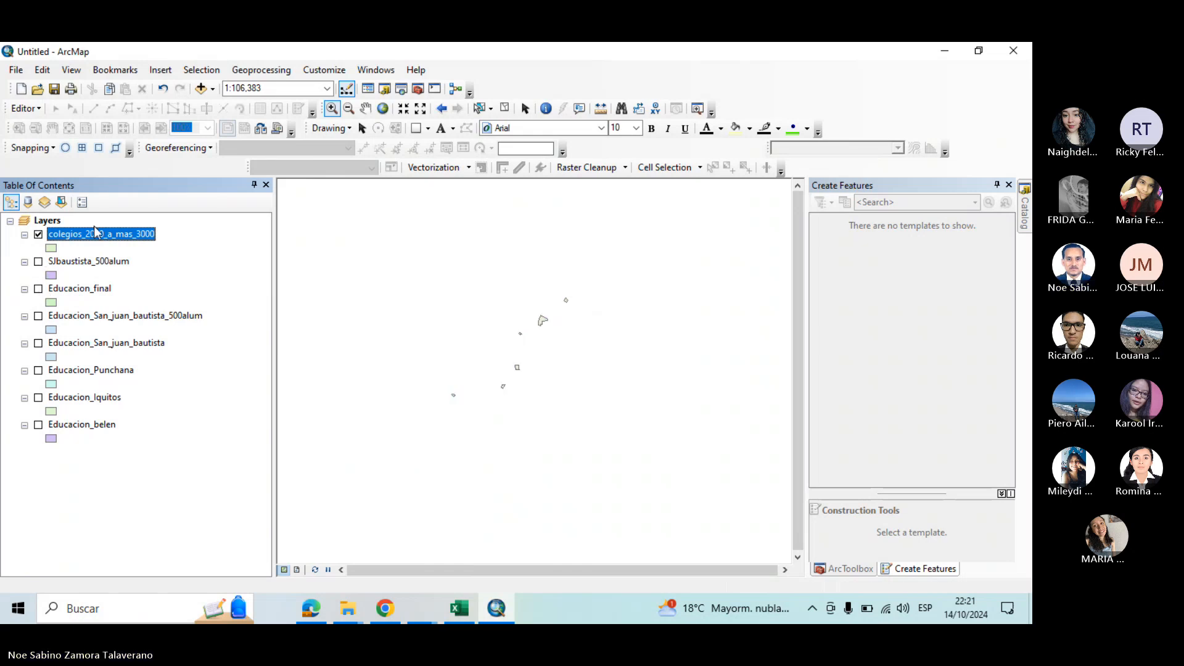
Open the attribute table of colegios_2000_a_mas_3000 to examine its centres and their student numbers, and close it
{"action": "right_click", "coordinate": [124, 238]}
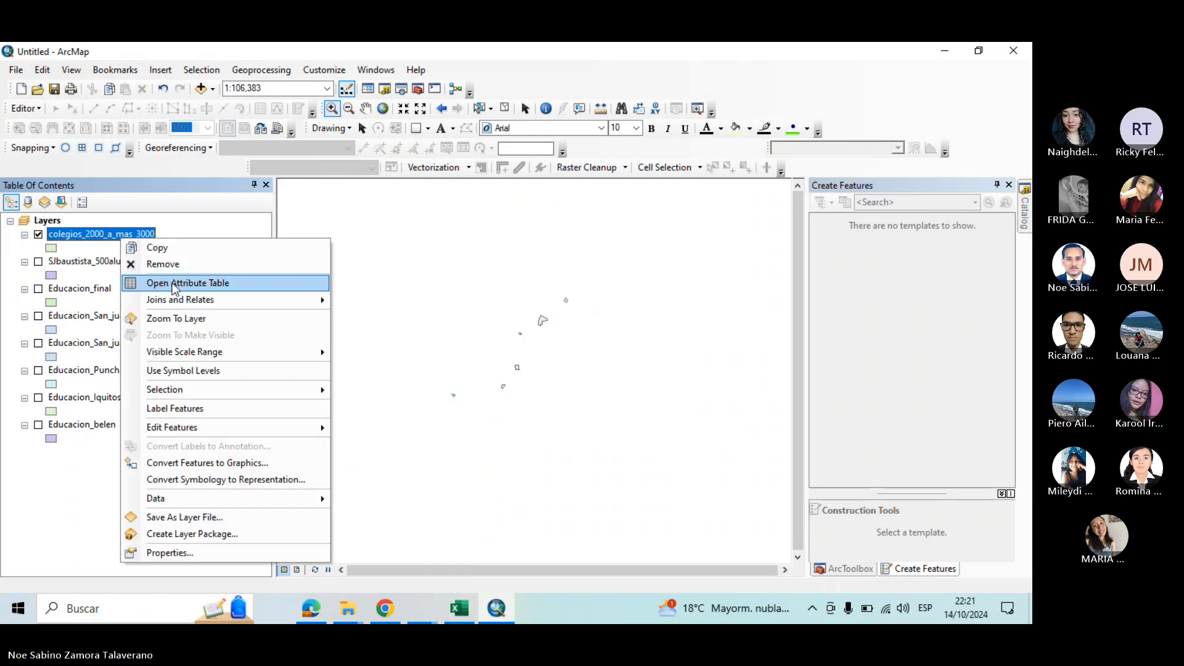
{"action": "left_click", "coordinate": [173, 284]}
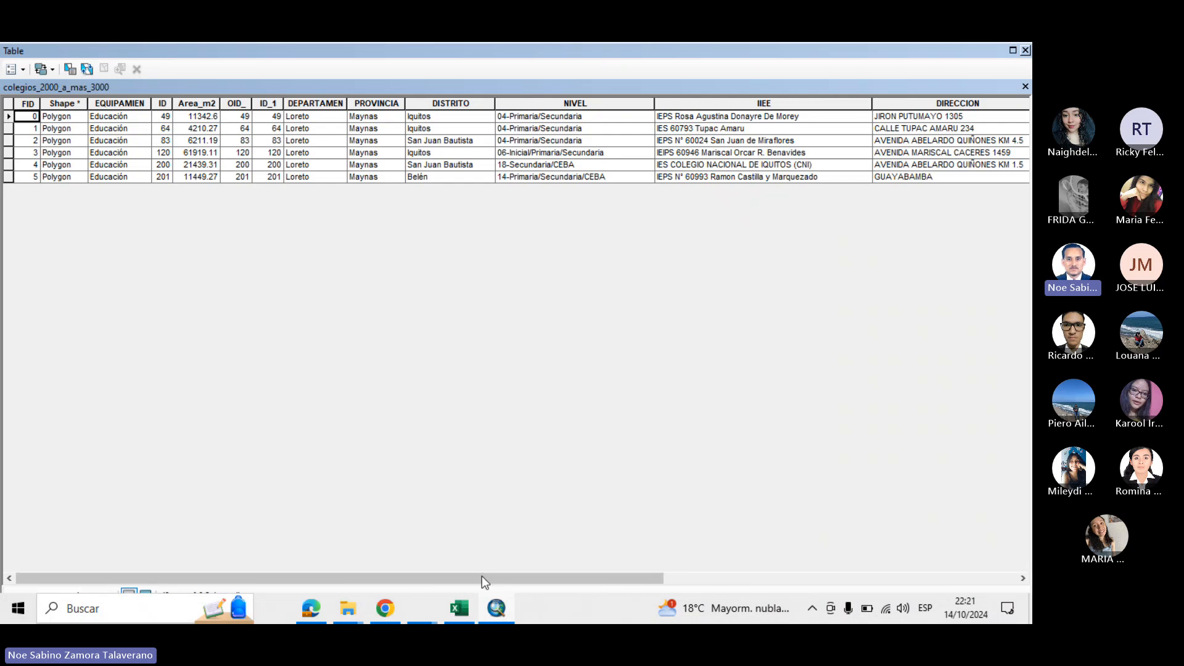
{"action": "left_click_drag", "start_coordinate": [482, 575], "coordinate": [845, 575]}
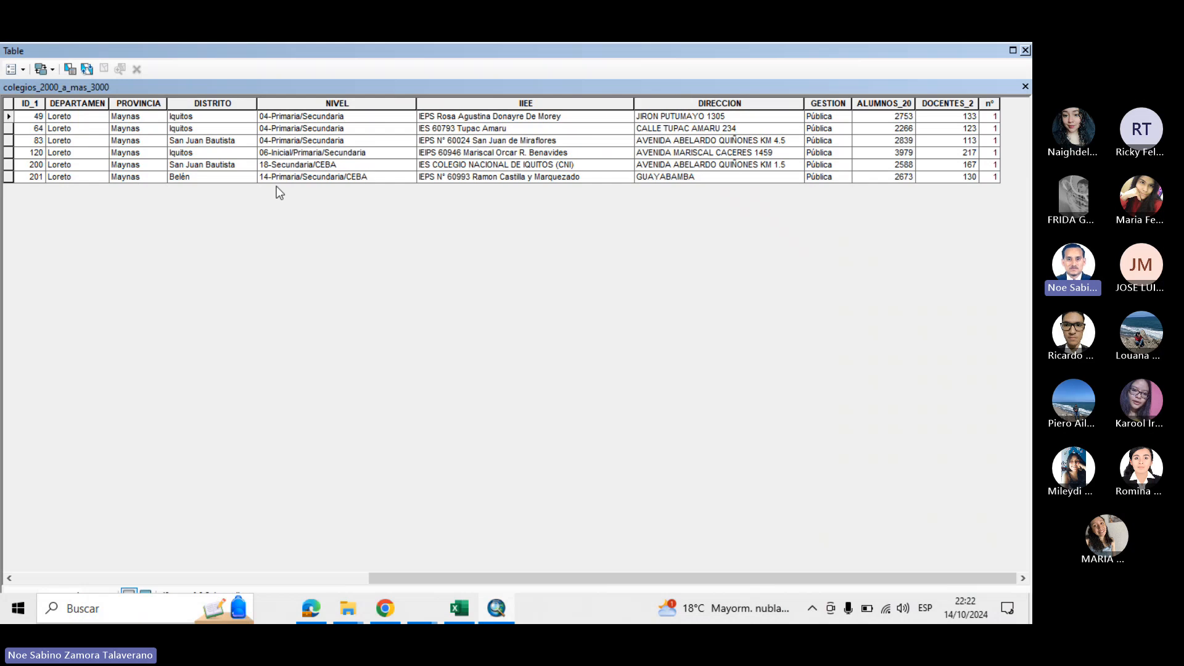
{"action": "left_click", "coordinate": [1025, 50]}
Consult item f of the practice PDF in Edge about higher education institutions in Loreto, and return to ArcMap
{"action": "left_click", "coordinate": [317, 608]}
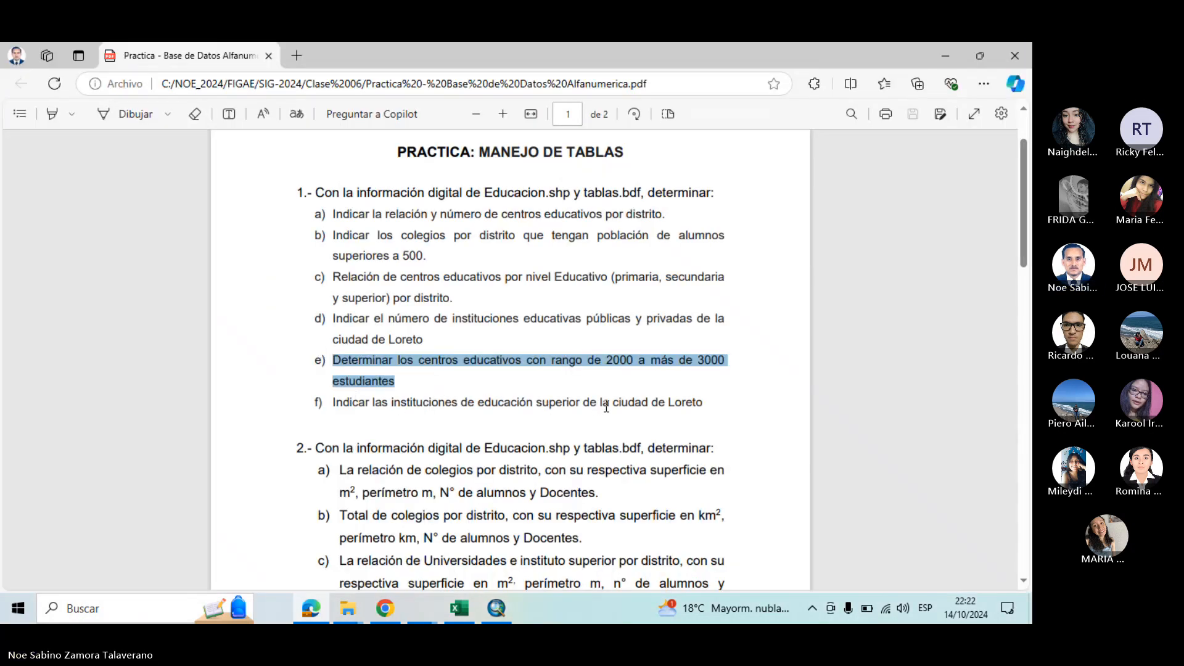
{"action": "left_click_drag", "start_coordinate": [333, 405], "coordinate": [713, 410]}
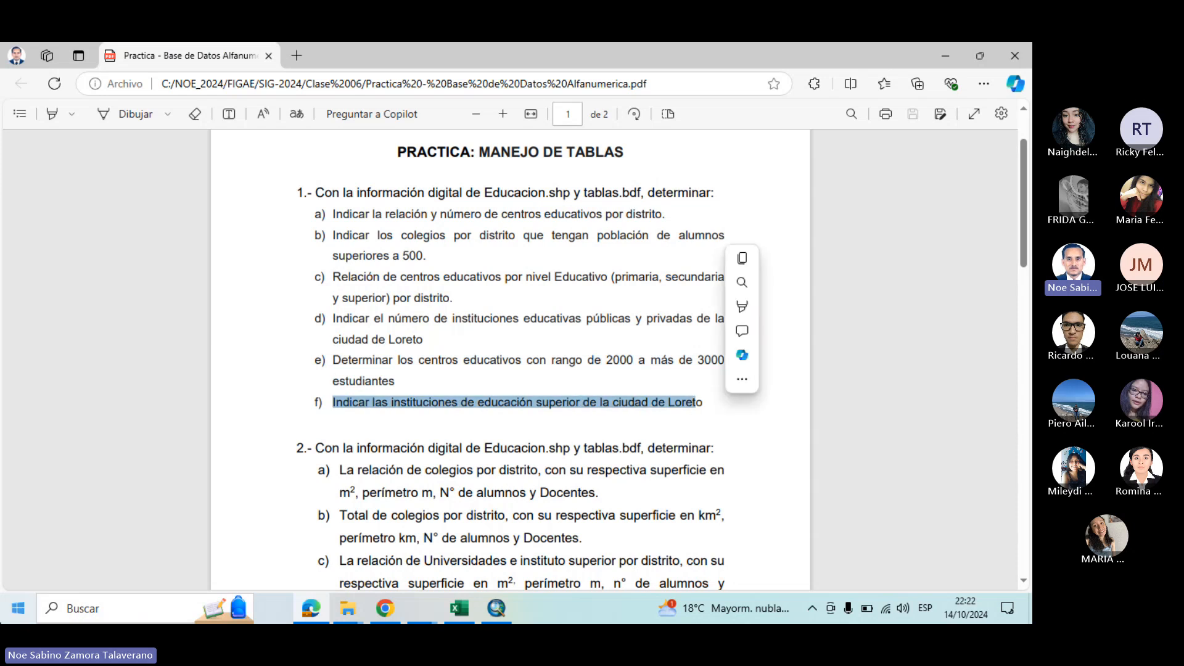
{"action": "left_click", "coordinate": [948, 61]}
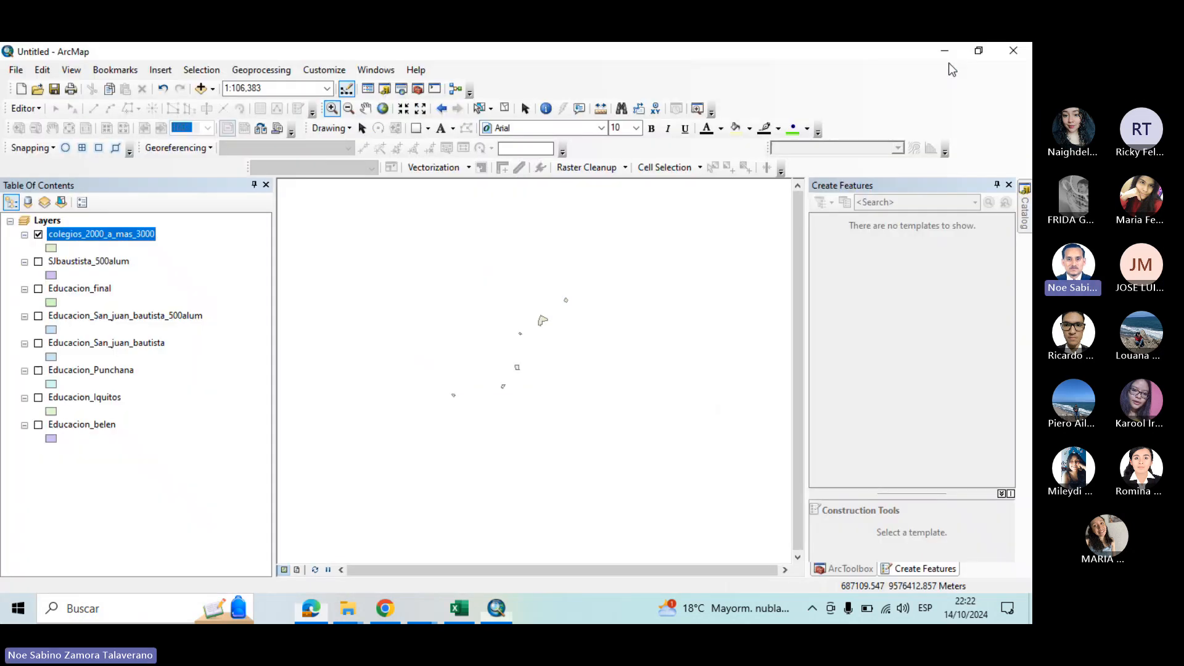
Hide the colegios_2000_a_mas_3000 layer and make Educacion_final the highlighted layer
{"action": "left_click", "coordinate": [39, 235]}
{"action": "left_click", "coordinate": [102, 293]}
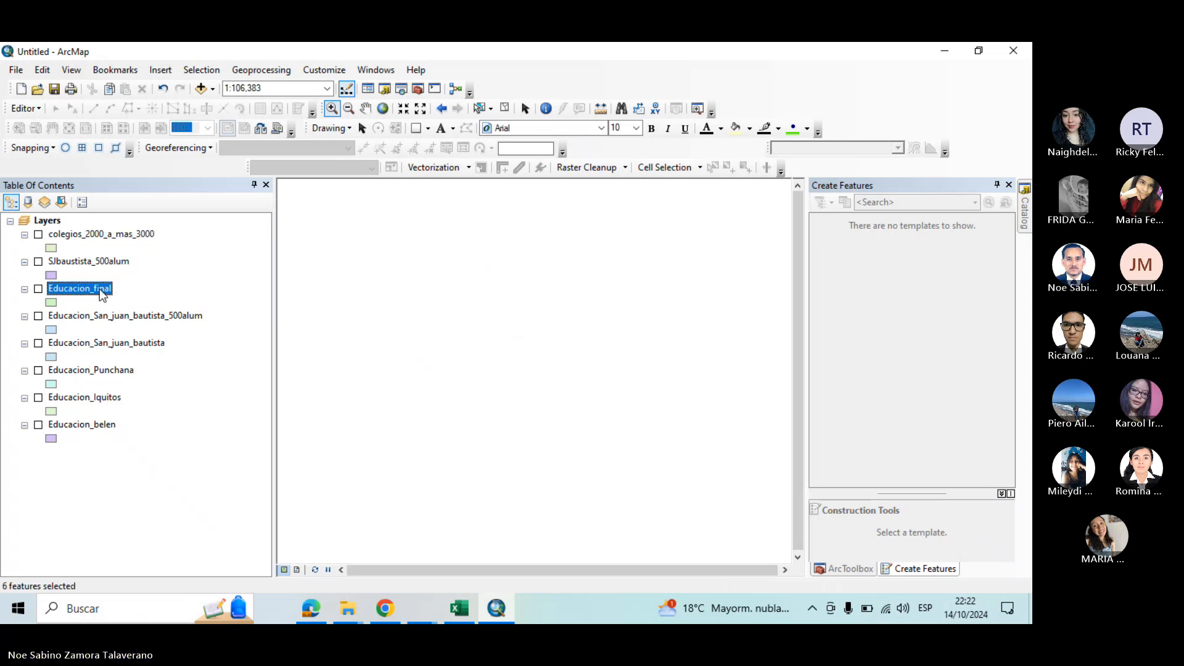
Move the Educacion_final layer above all other layers in the layer order
{"action": "left_click_drag", "start_coordinate": [97, 292], "coordinate": [135, 233]}
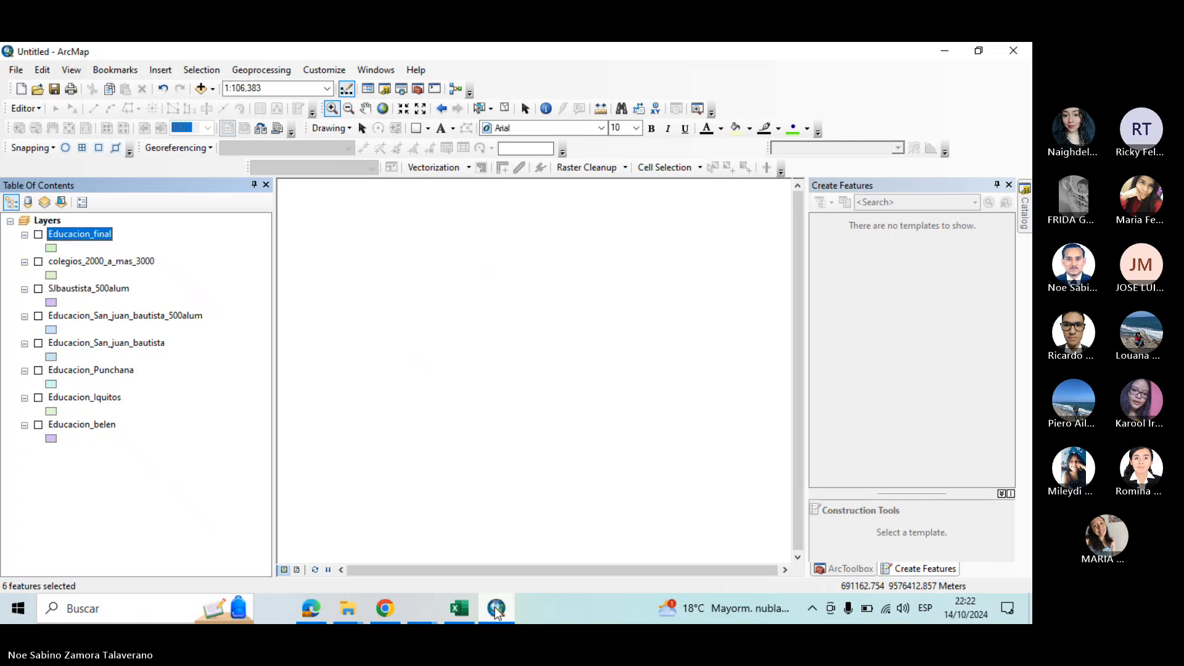
Switch to the Clase SIG meeting in Teams, turn on the microphone, and return to ArcMap
{"action": "left_click", "coordinate": [422, 608]}
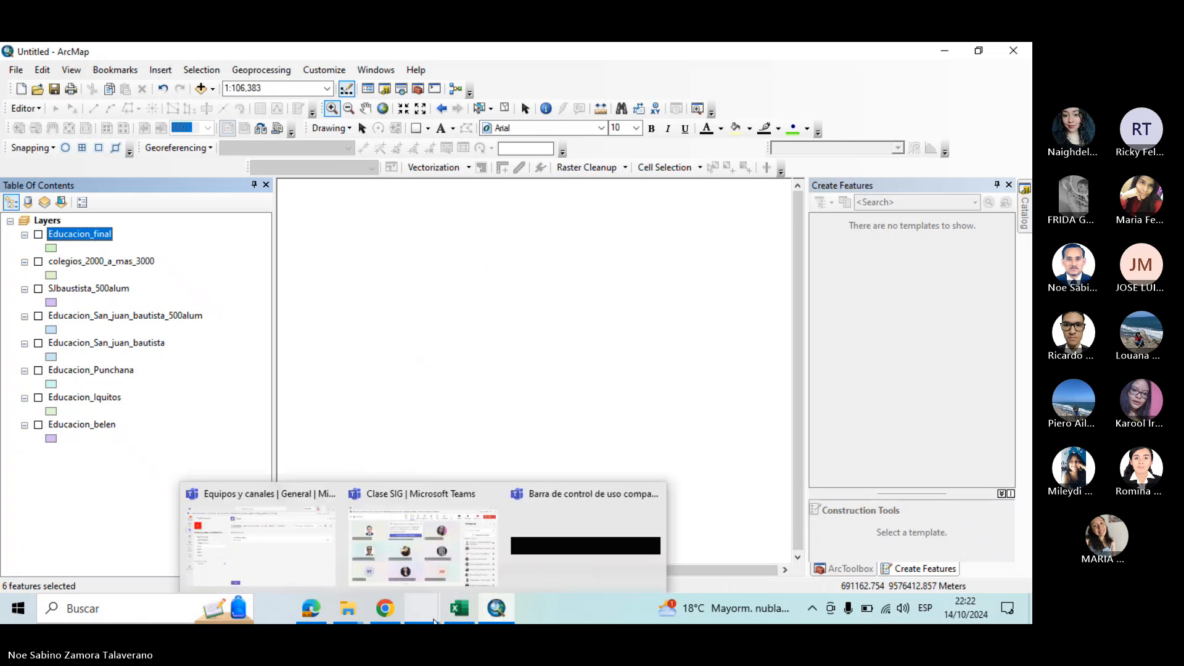
{"action": "left_click", "coordinate": [419, 580]}
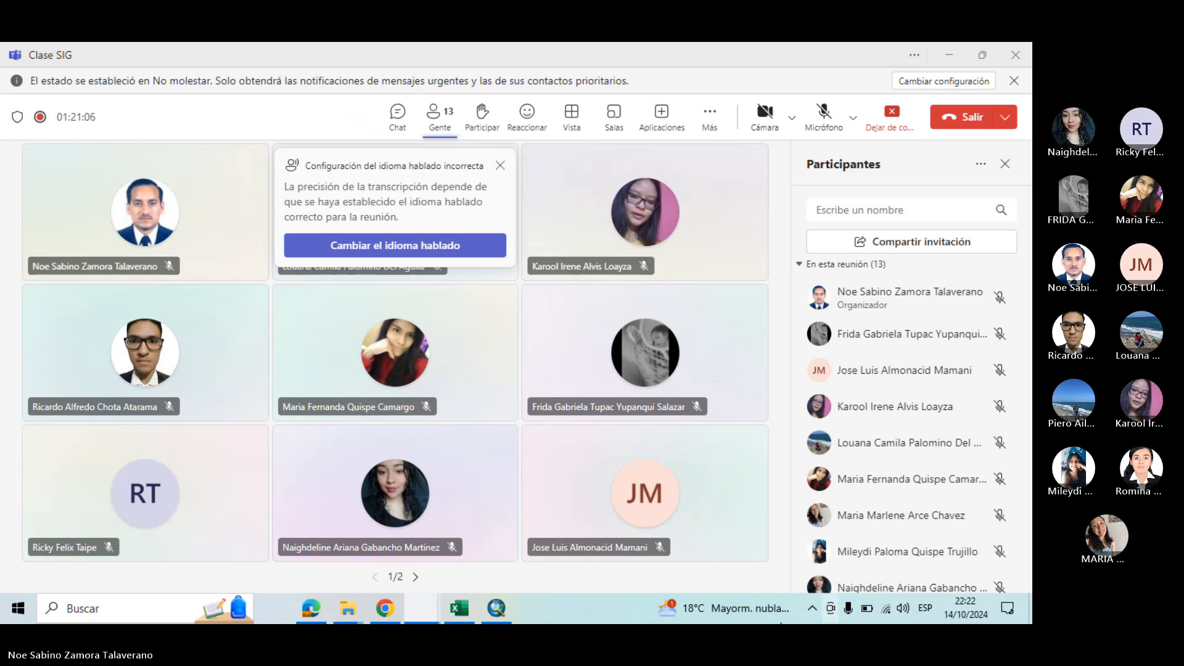
{"action": "left_click", "coordinate": [825, 112]}
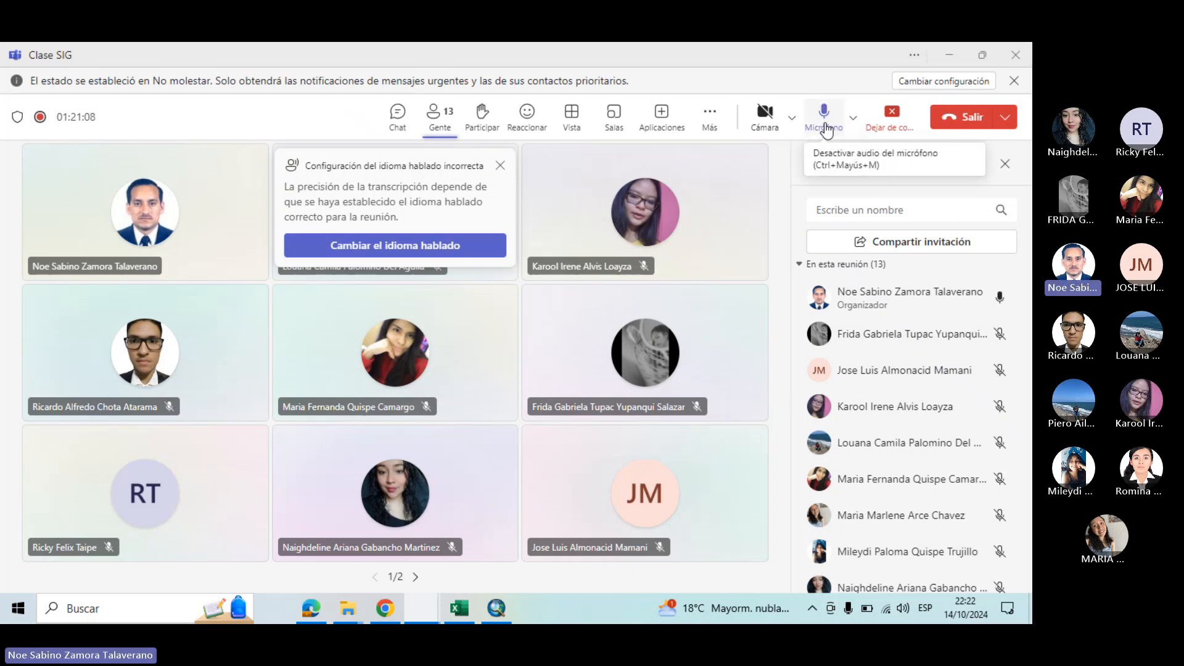
{"action": "left_click", "coordinate": [497, 608]}
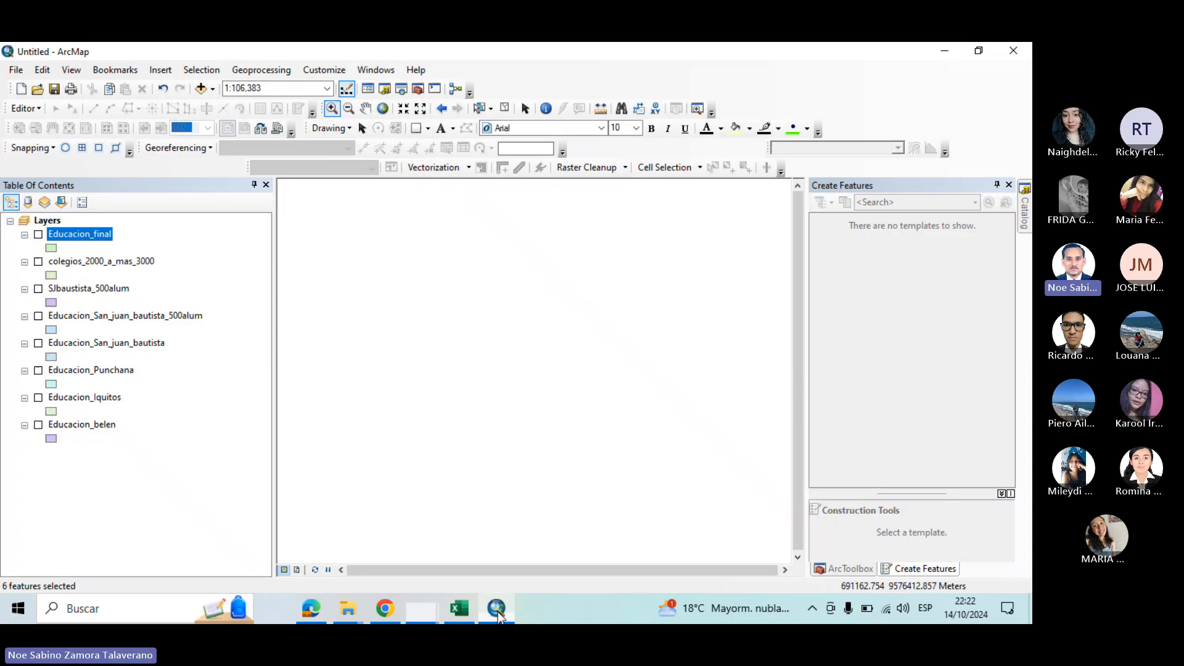
Show the Educacion_final layer on the map and open its attribute table
{"action": "left_click", "coordinate": [38, 235]}
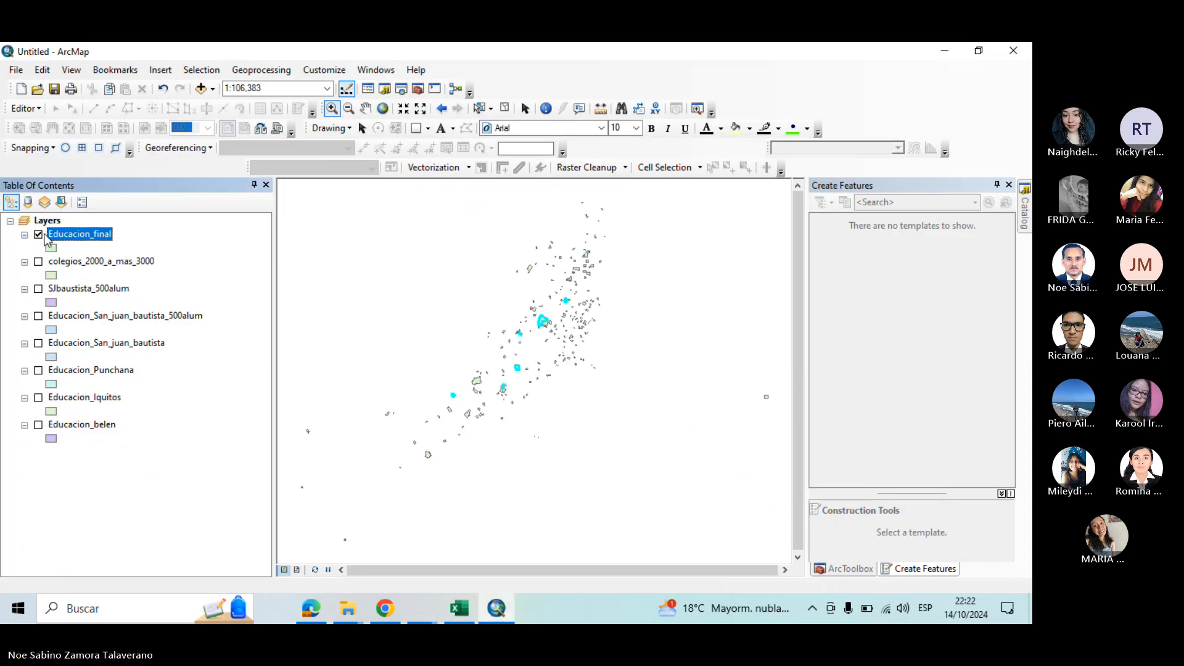
{"action": "right_click", "coordinate": [91, 227]}
{"action": "left_click", "coordinate": [74, 234]}
{"action": "left_click", "coordinate": [73, 233]}
{"action": "right_click", "coordinate": [72, 233]}
{"action": "left_click", "coordinate": [127, 278]}
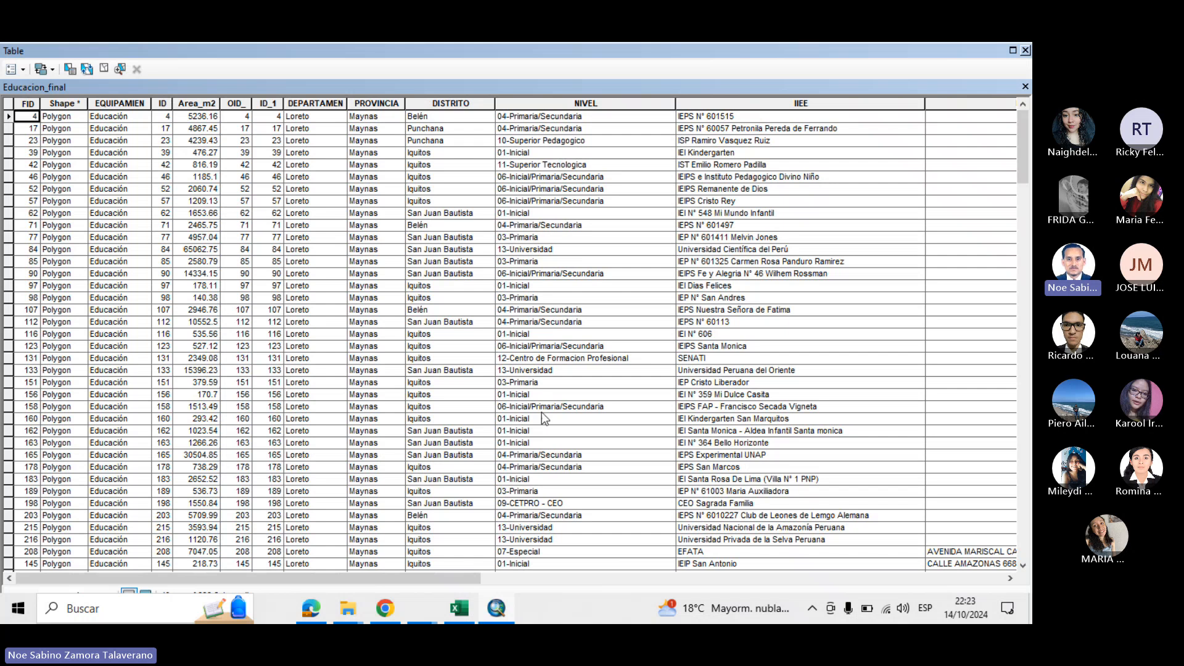
Clear the selection of the highlighted records at the end of the Educacion_final table
{"action": "left_click_drag", "start_coordinate": [1024, 123], "coordinate": [1025, 524]}
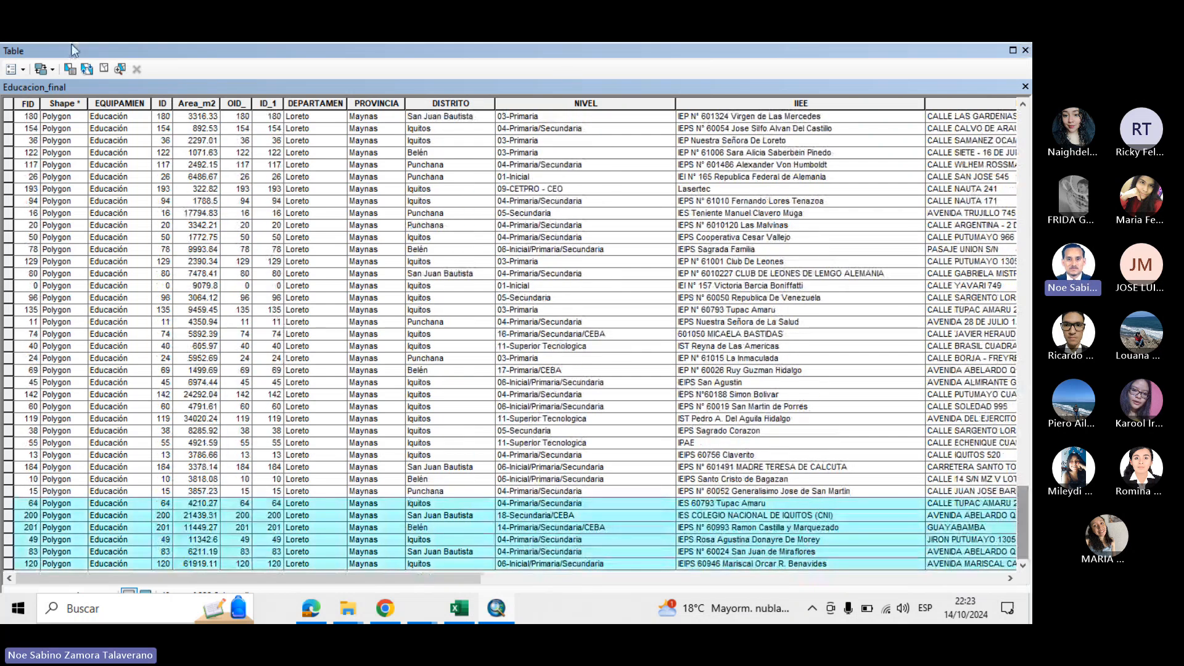
{"action": "left_click", "coordinate": [38, 69]}
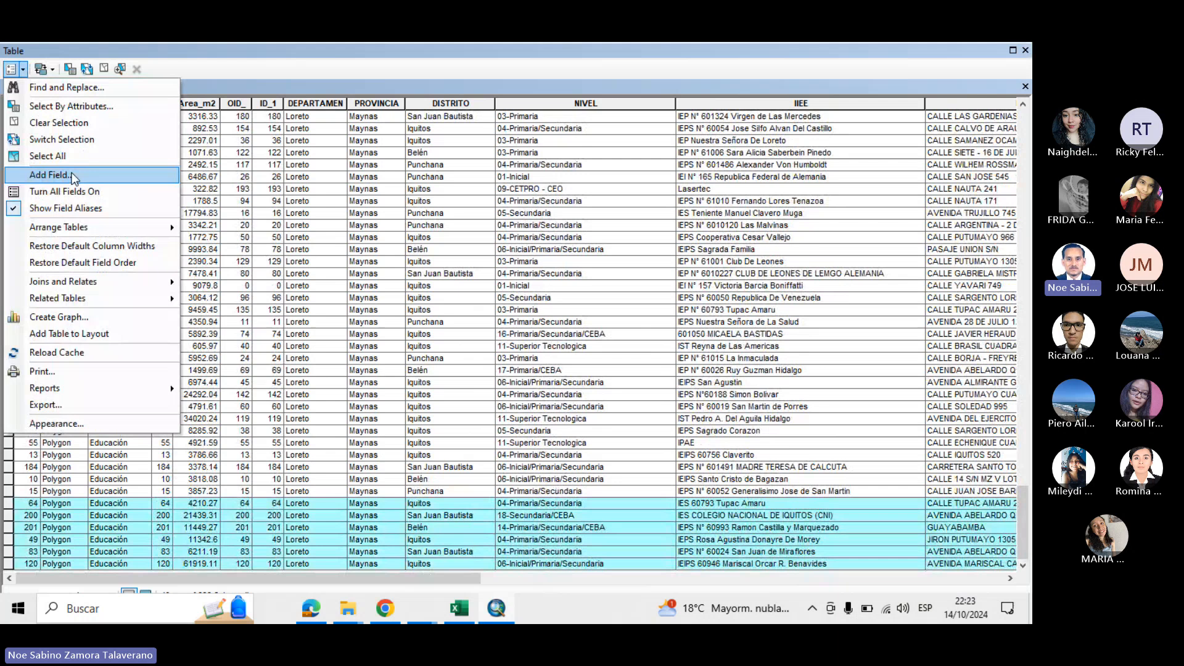
{"action": "left_click", "coordinate": [90, 121]}
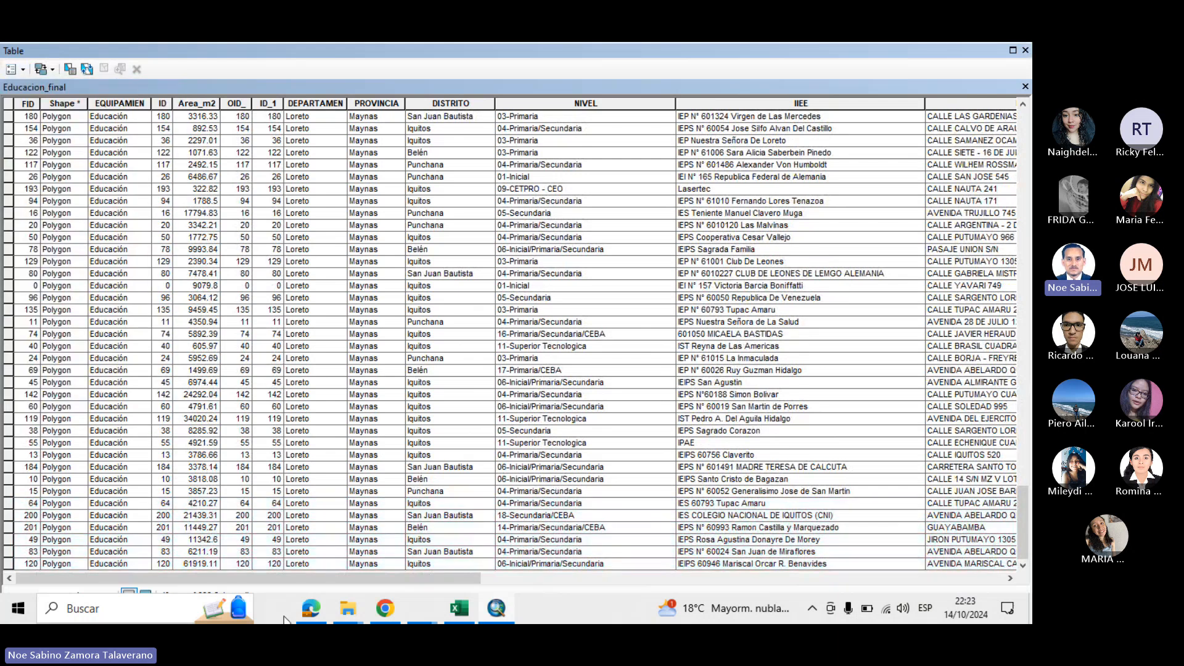
Start a Select by Attributes query on Educacion_final that creates a new selection where NIVEL = '13-Universidad'
{"action": "left_click", "coordinate": [18, 70]}
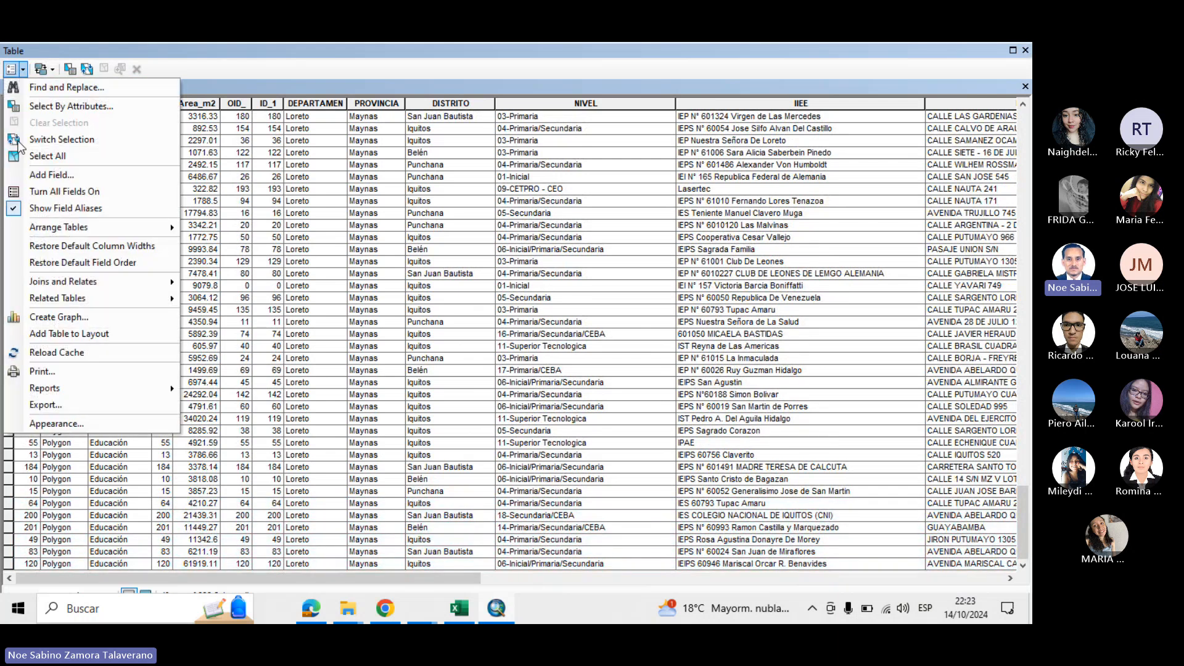
{"action": "left_click", "coordinate": [72, 102]}
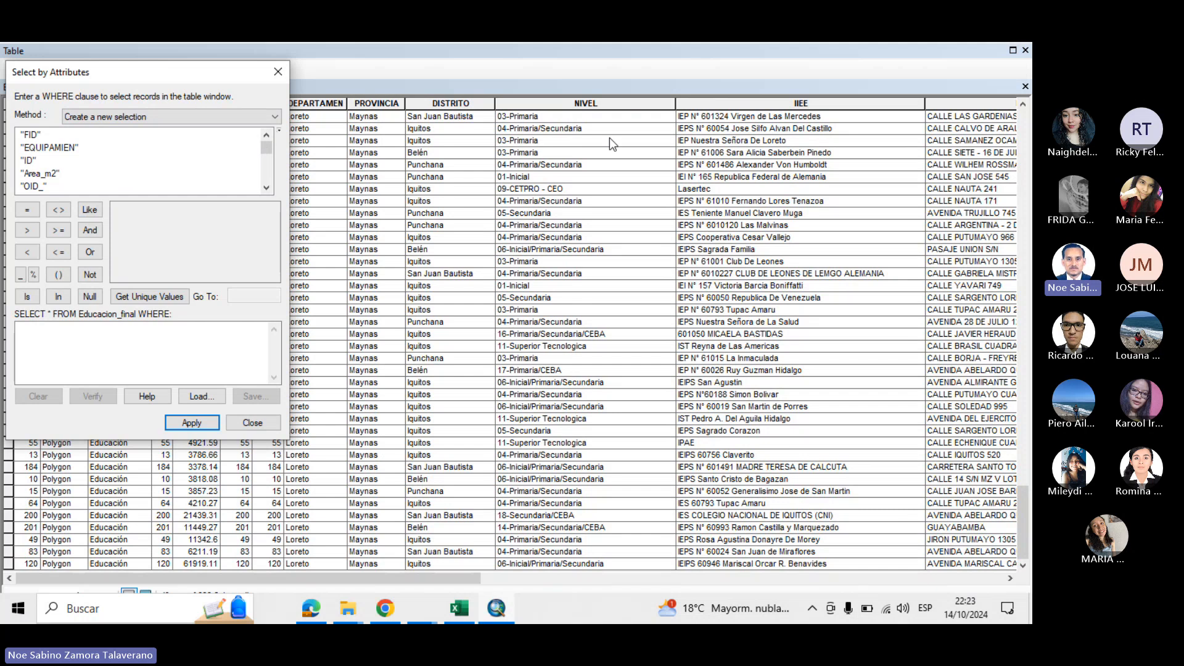
{"action": "mouse_move", "coordinate": [266, 149]}
{"action": "left_mouse_down"}
{"action": "mouse_move", "coordinate": [273, 179]}
{"action": "mouse_move", "coordinate": [272, 163]}
{"action": "left_mouse_up"}
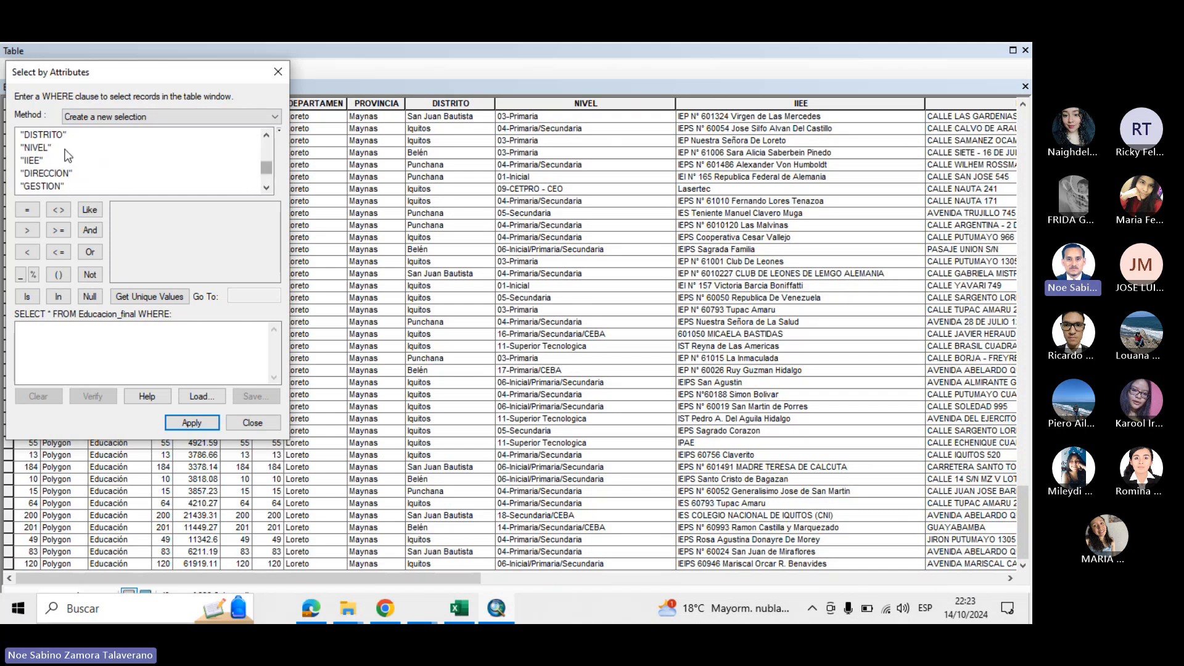
{"action": "left_click", "coordinate": [33, 147]}
{"action": "double_click", "coordinate": [33, 149]}
{"action": "left_click", "coordinate": [28, 210]}
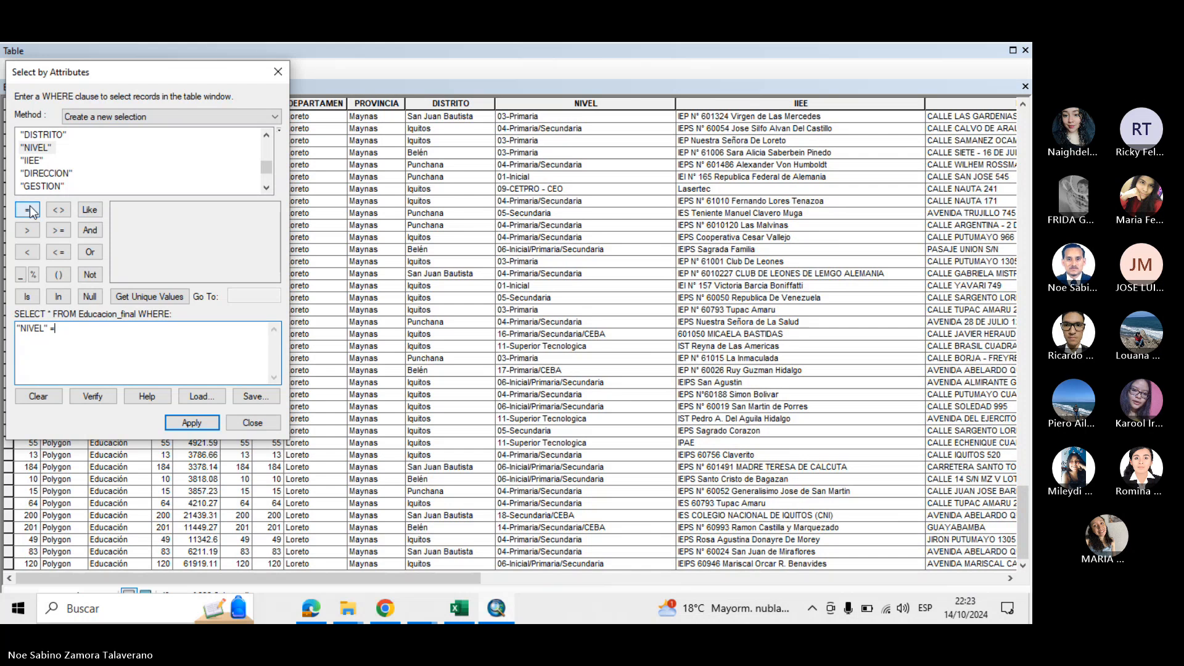
{"action": "left_click", "coordinate": [154, 296]}
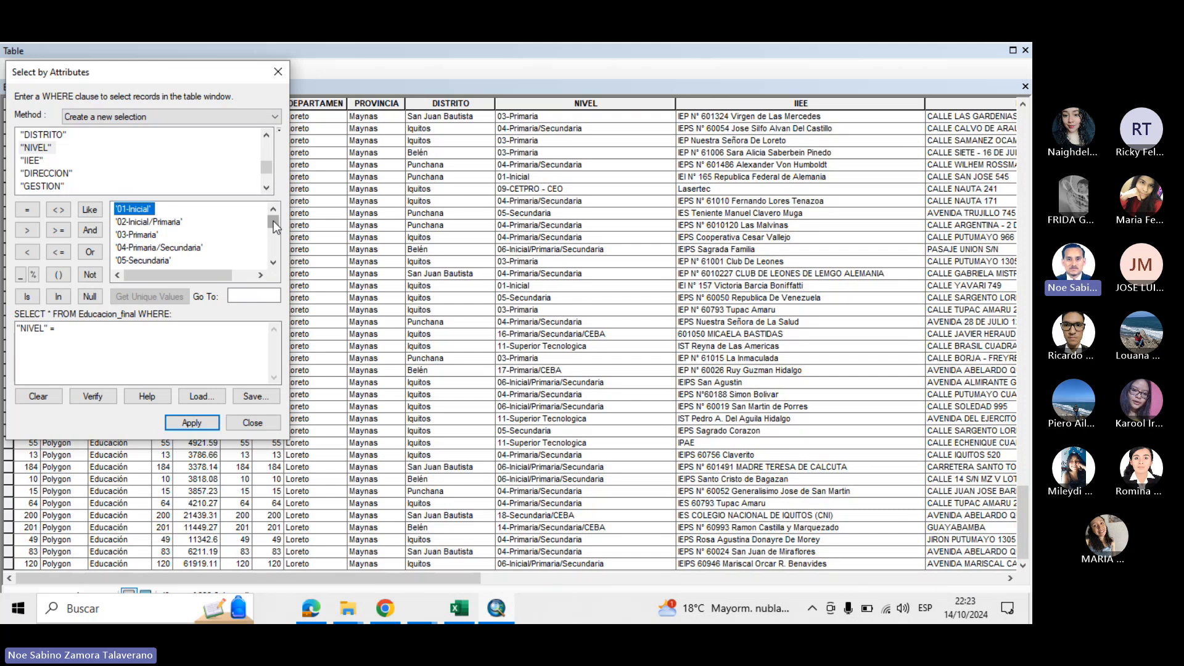
{"action": "left_click_drag", "start_coordinate": [274, 222], "coordinate": [273, 239]}
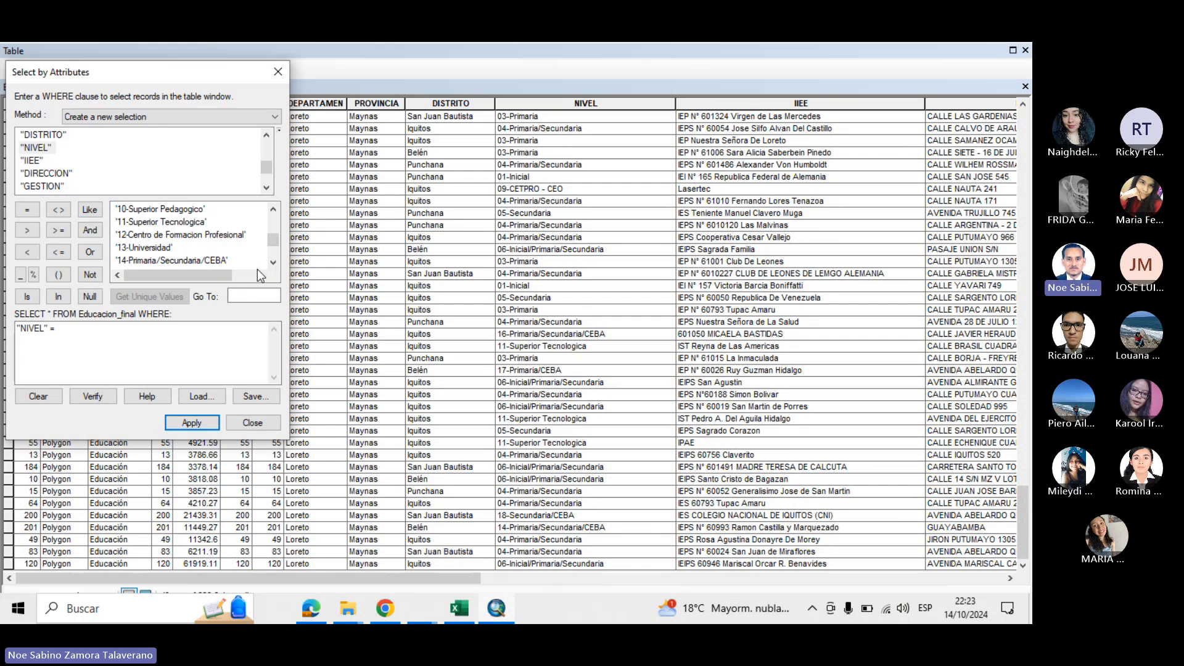
{"action": "left_click", "coordinate": [151, 248]}
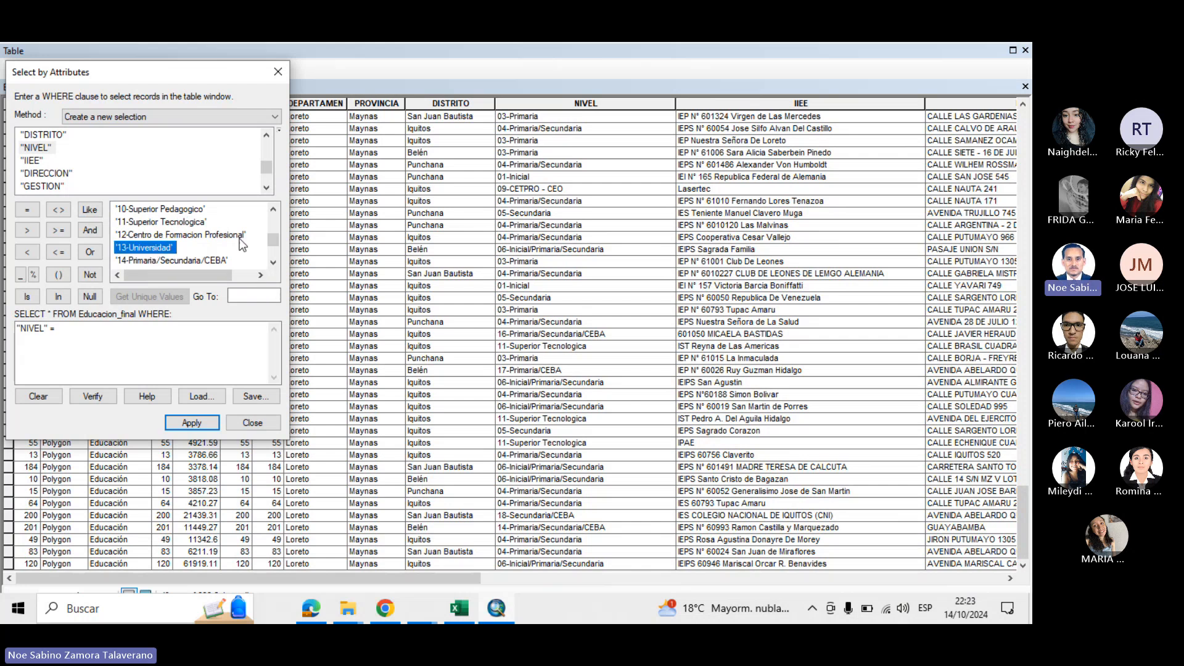
{"action": "double_click", "coordinate": [148, 248]}
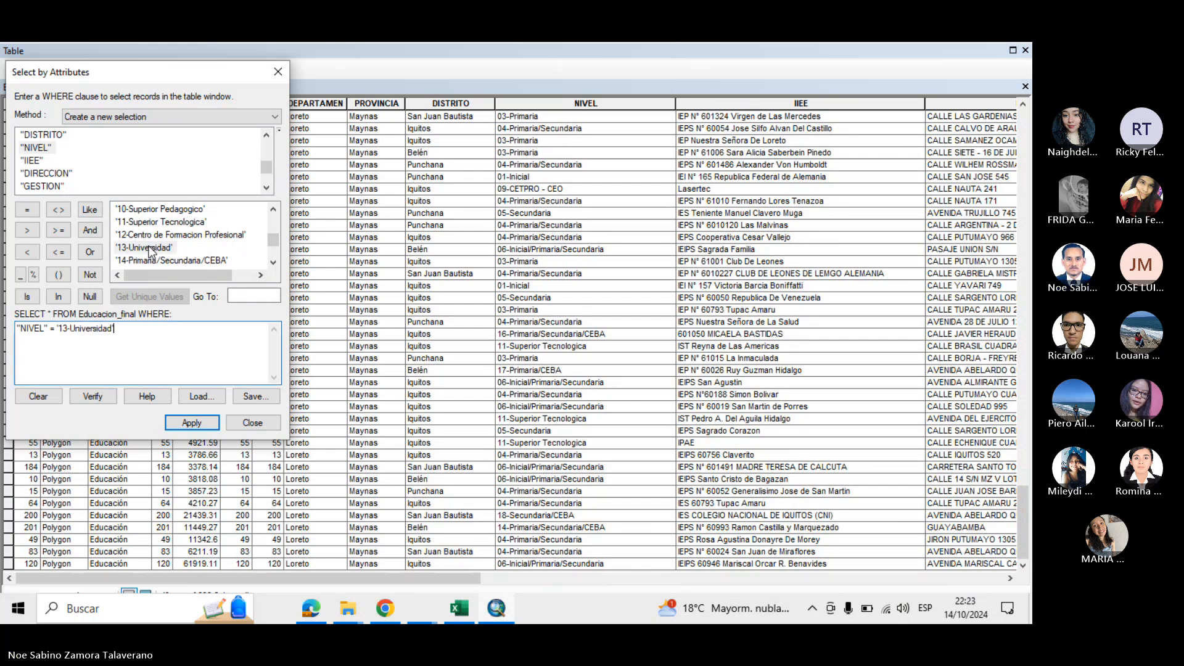
Consult item f of the practice PDF in Edge, and extend the ArcMap query with OR NIVEL = '10-Superior Pedagogico'
{"action": "left_click", "coordinate": [309, 610]}
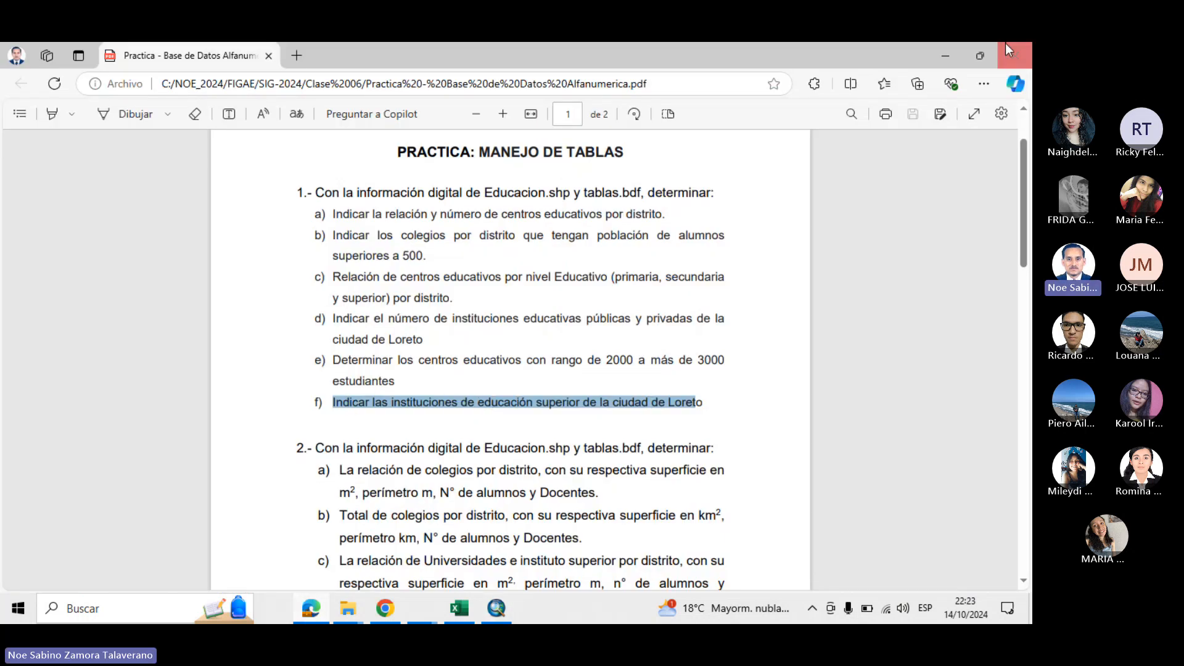
{"action": "left_click", "coordinate": [952, 52]}
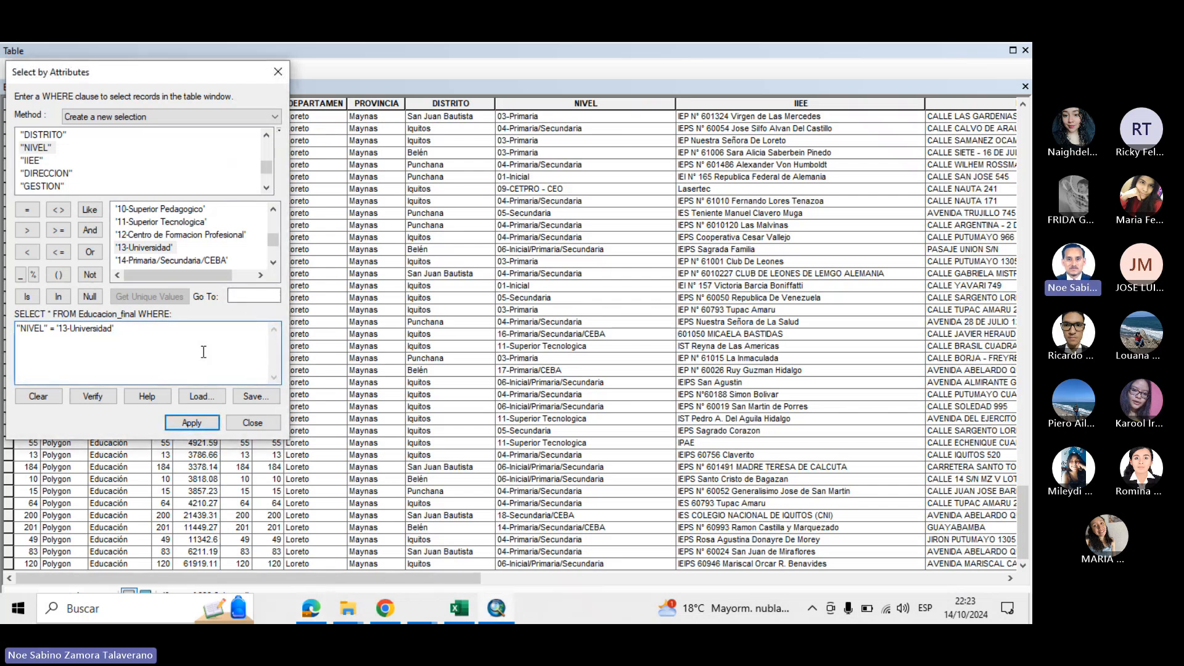
{"action": "left_click", "coordinate": [90, 252]}
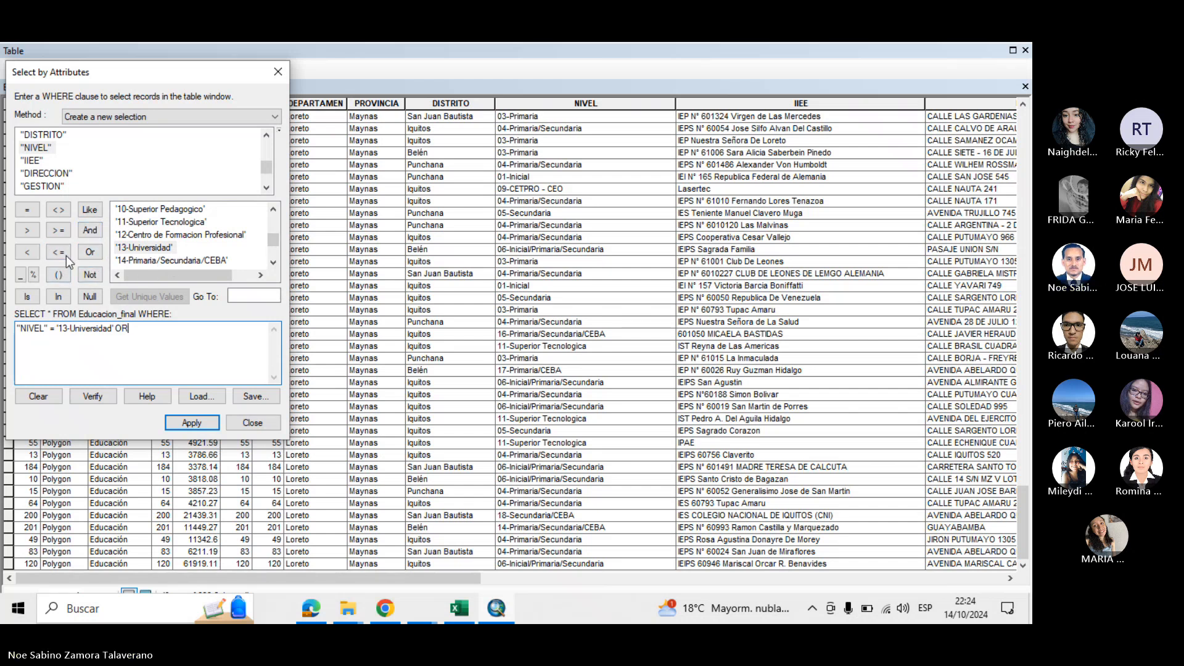
{"action": "double_click", "coordinate": [34, 147]}
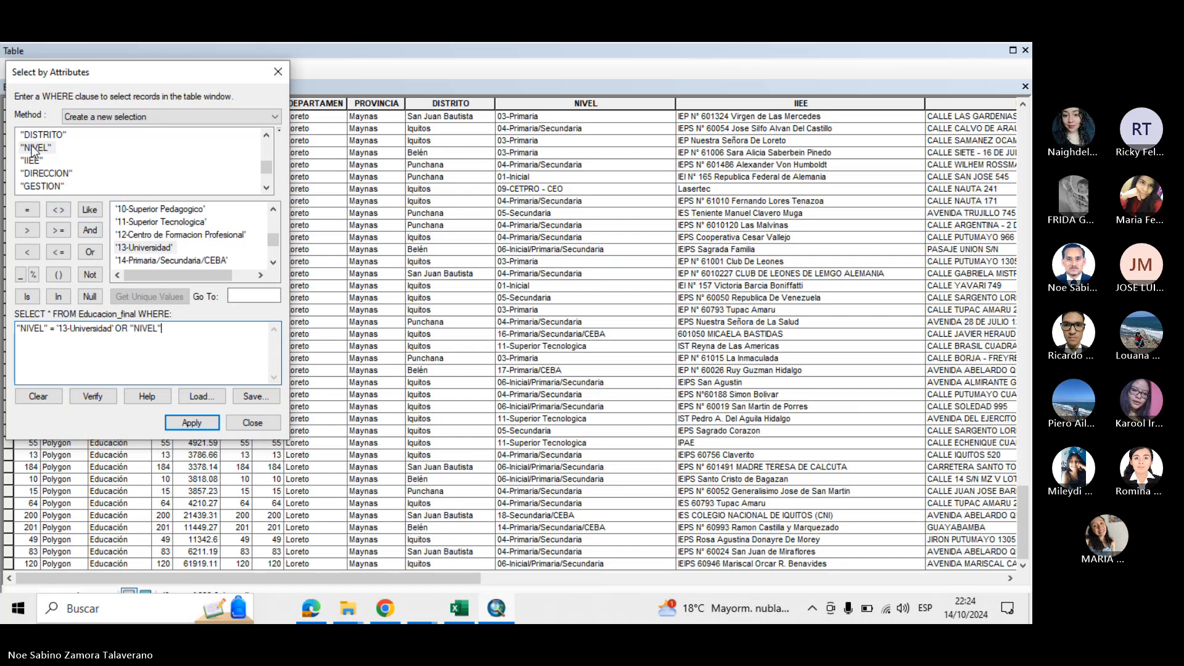
{"action": "left_click", "coordinate": [33, 211]}
{"action": "double_click", "coordinate": [179, 210]}
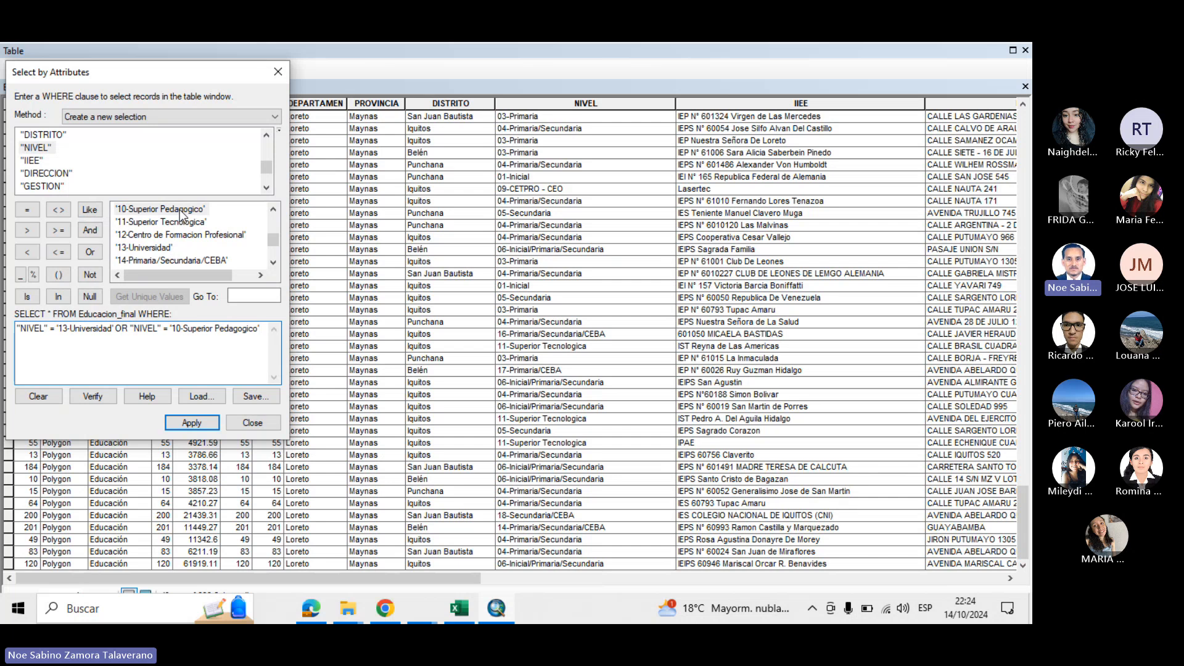
Add the alternative condition OR NIVEL = '11-Superior Tecnologica' to the query
{"action": "left_click", "coordinate": [90, 249]}
{"action": "double_click", "coordinate": [35, 148]}
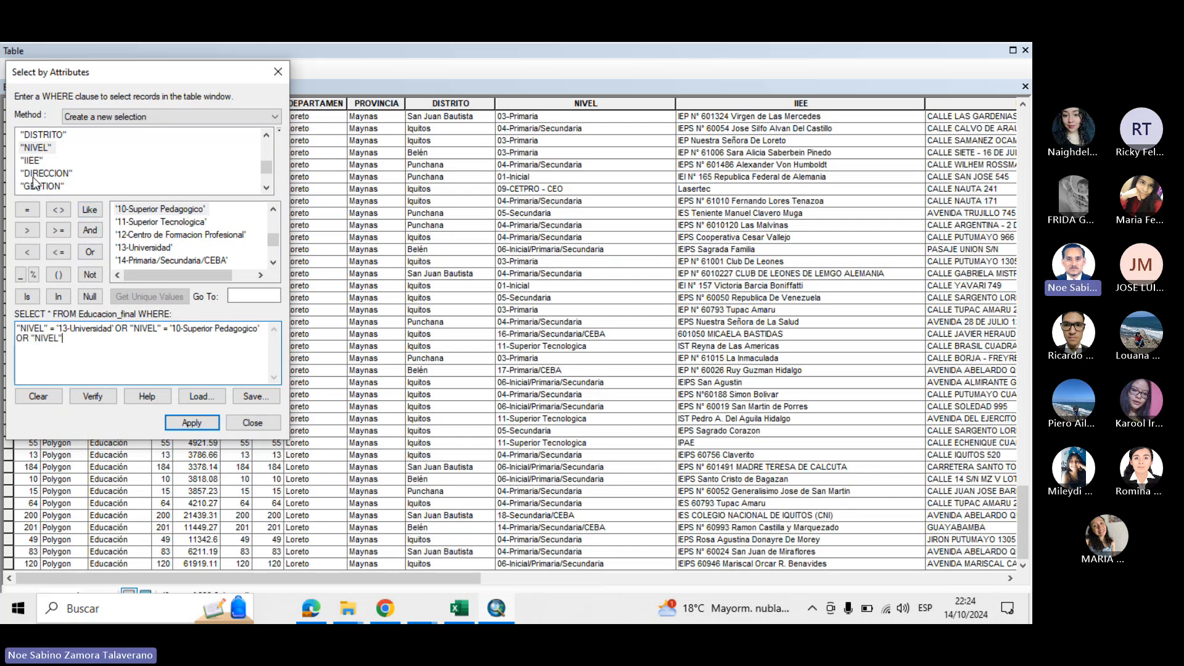
{"action": "left_click", "coordinate": [26, 210]}
{"action": "left_click", "coordinate": [196, 223]}
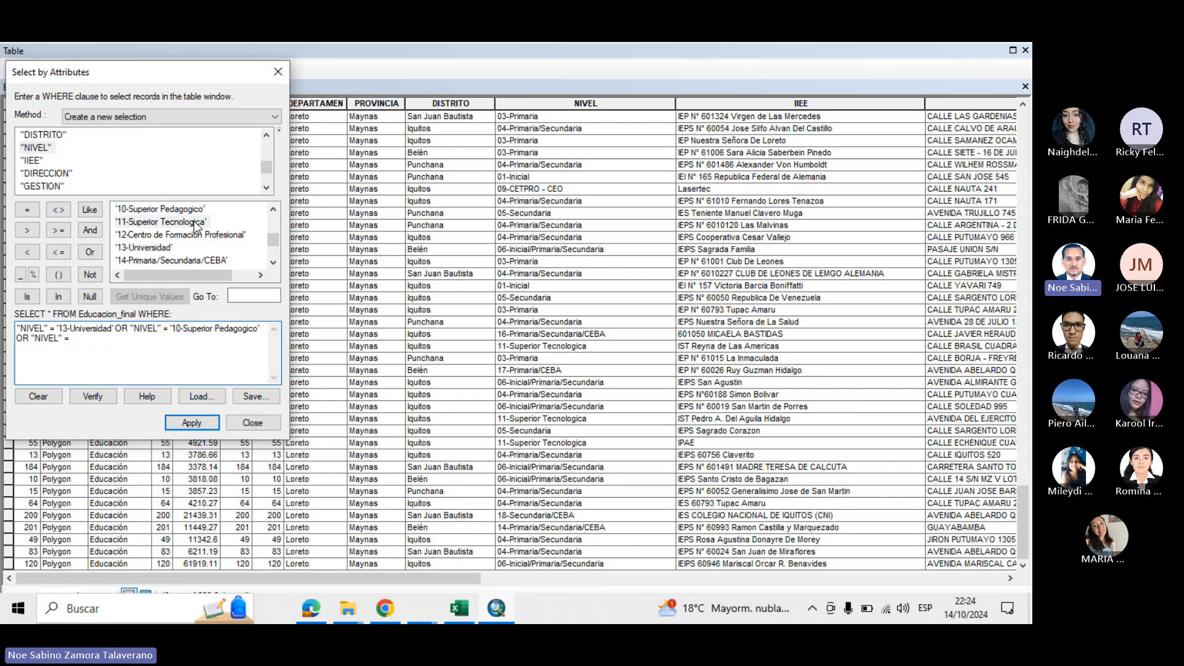
{"action": "double_click", "coordinate": [196, 222]}
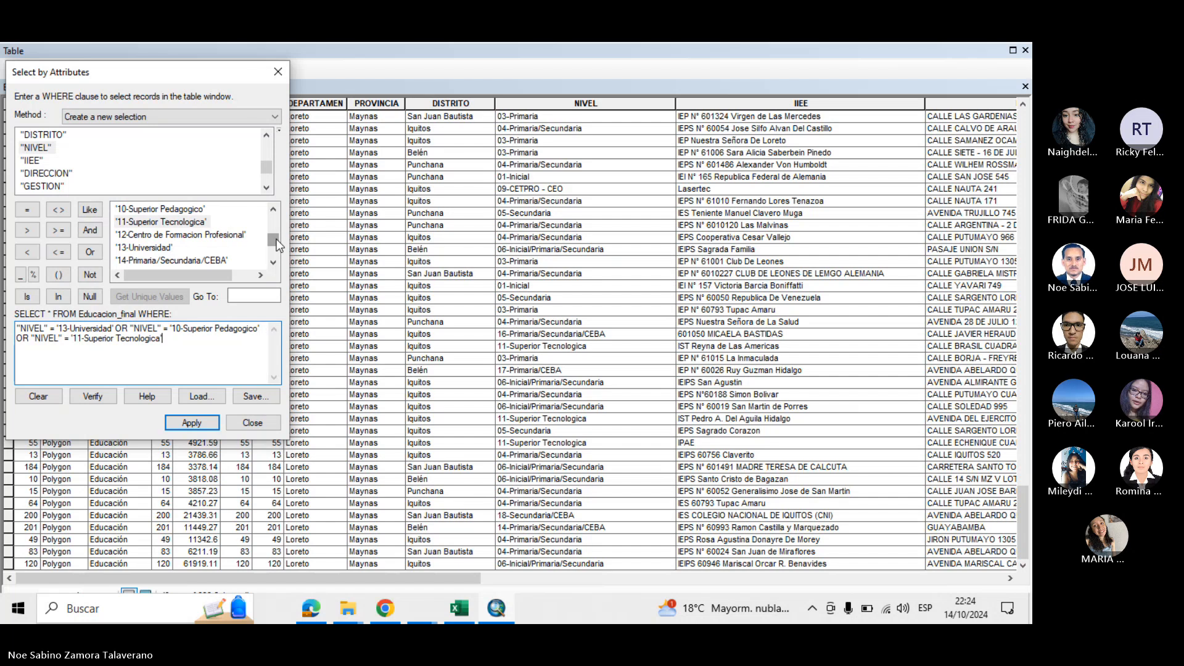
{"action": "left_click_drag", "start_coordinate": [276, 239], "coordinate": [276, 240]}
Recheck item f of the practice PDF in Edge, and apply the higher education query back in ArcMap
{"action": "left_click", "coordinate": [305, 610]}
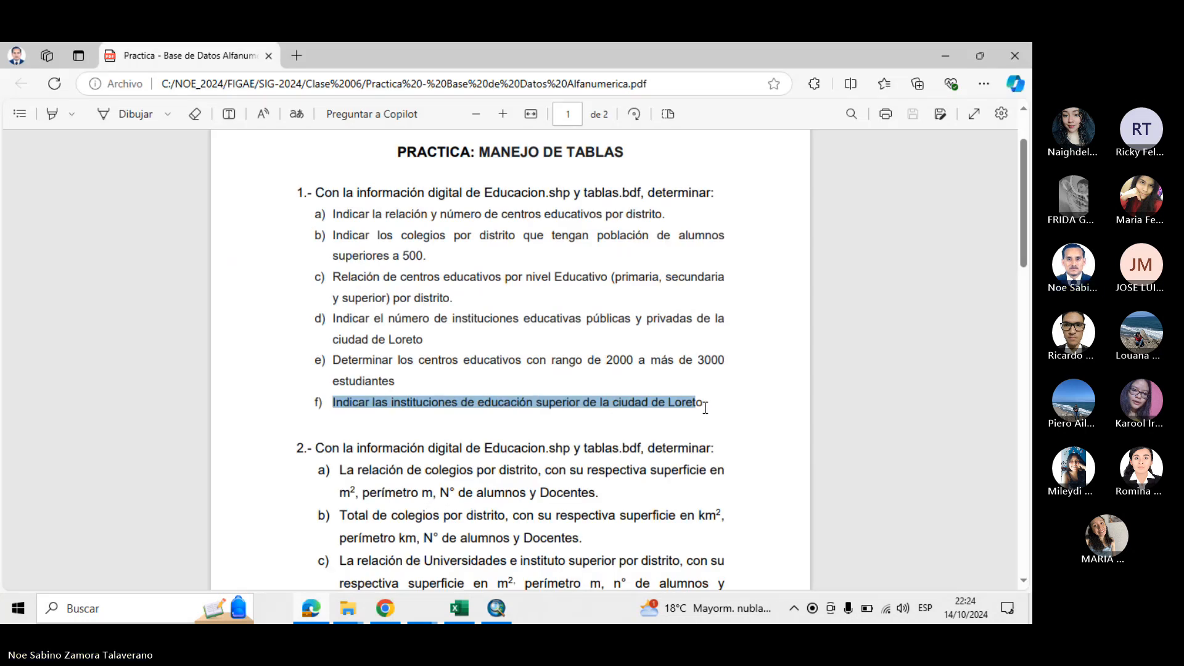
{"action": "left_click", "coordinate": [941, 52]}
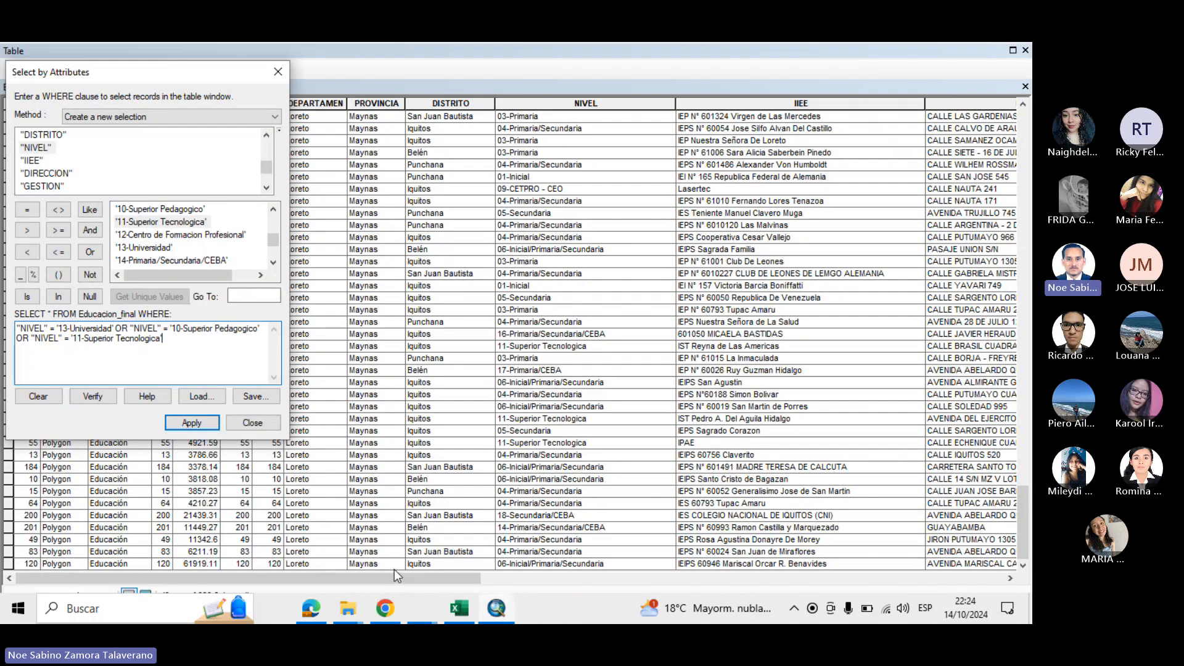
{"action": "left_click", "coordinate": [195, 422]}
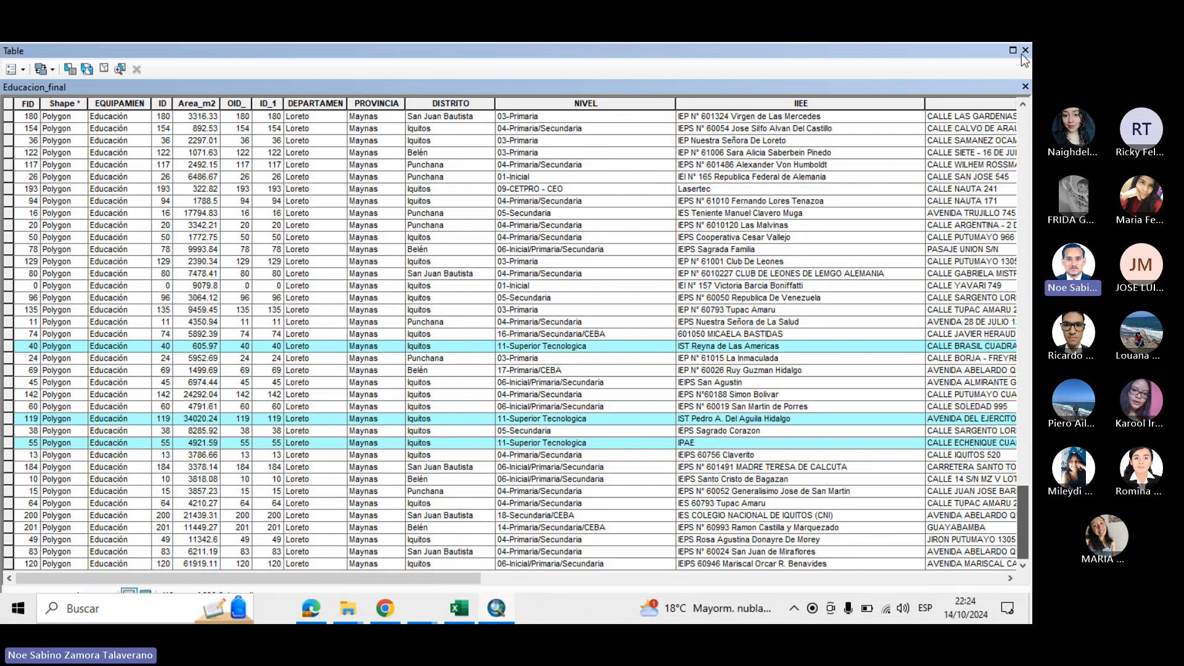
Look through the selected higher education records in the Educacion_final table and close it
{"action": "scroll", "coordinate": [1023, 459], "scroll_direction": "up", "scroll_amount": 9}
{"action": "scroll", "coordinate": [1021, 444], "scroll_direction": "down", "scroll_amount": 9}
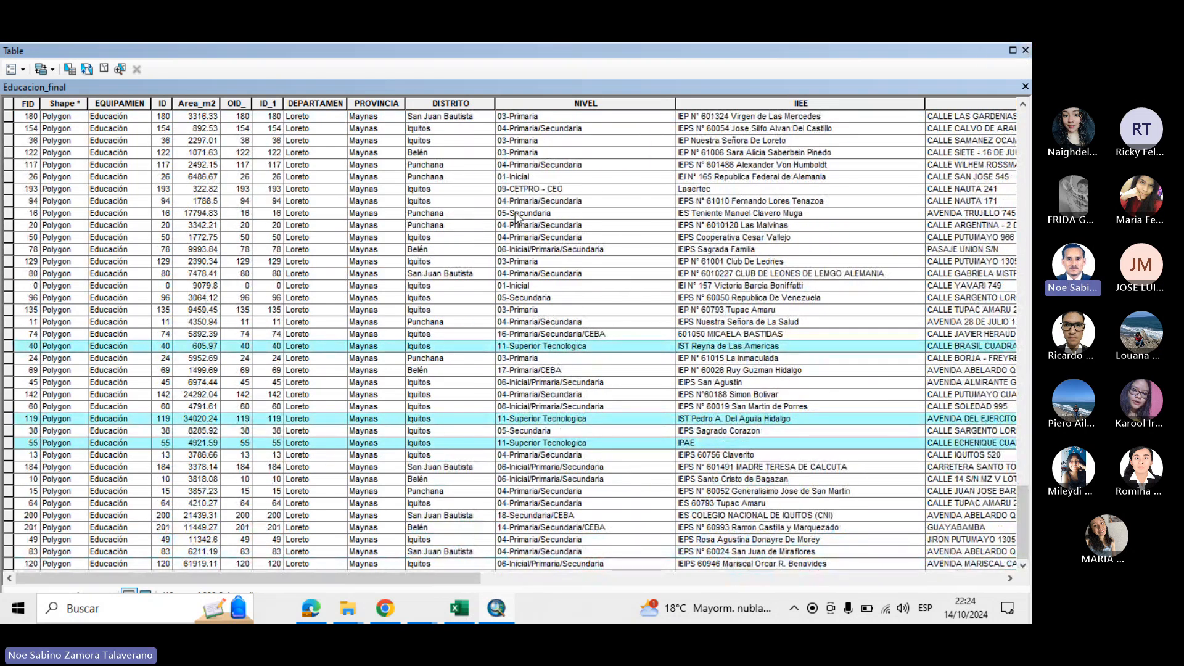
{"action": "left_click", "coordinate": [1025, 50]}
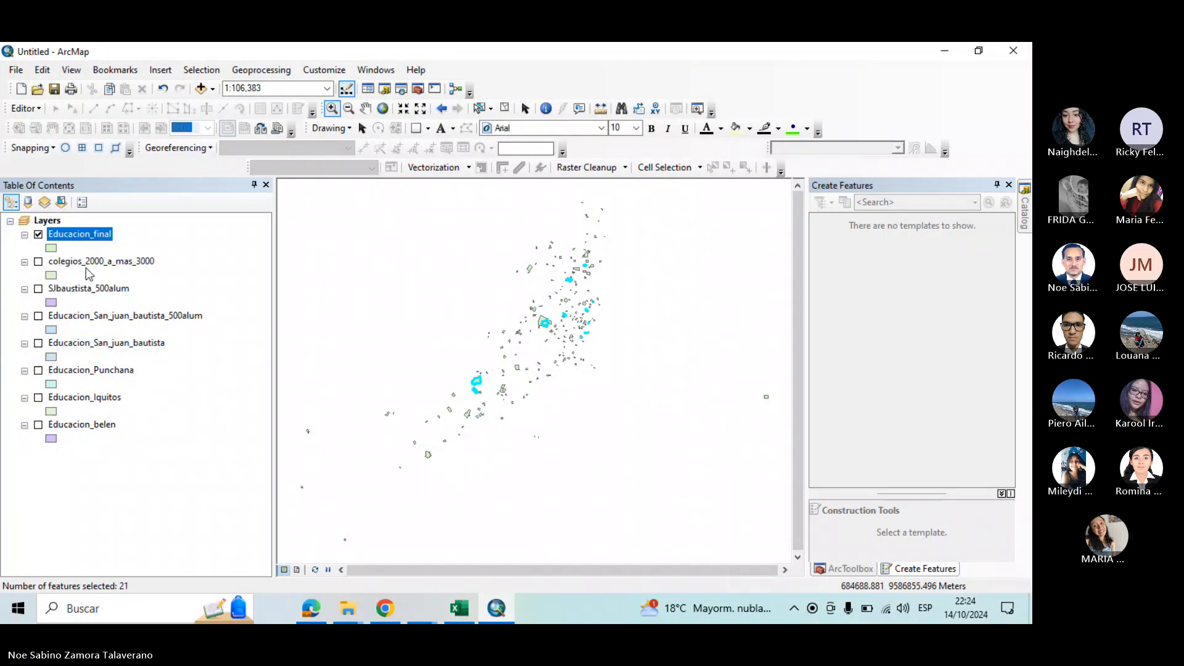
Export the selected Educacion_final features as the shapefile Educa_superior.shp in the TABLA folder and add it to the map as a layer
{"action": "right_click", "coordinate": [87, 234]}
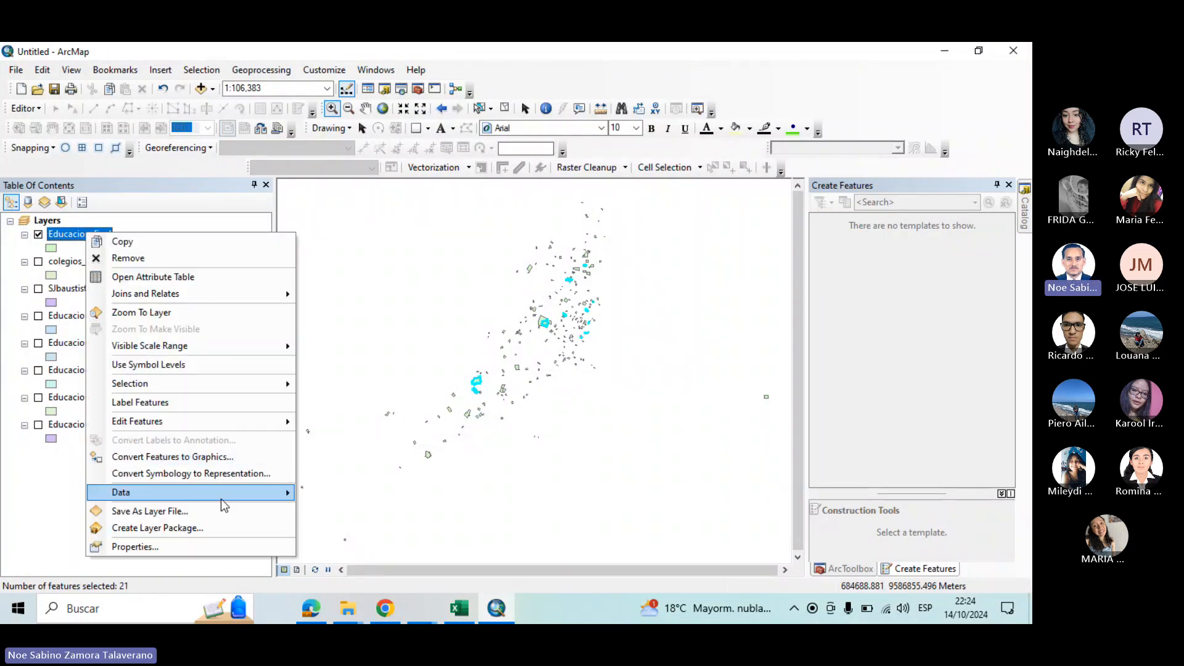
{"action": "mouse_move", "coordinate": [185, 492]}
{"action": "left_click", "coordinate": [382, 511]}
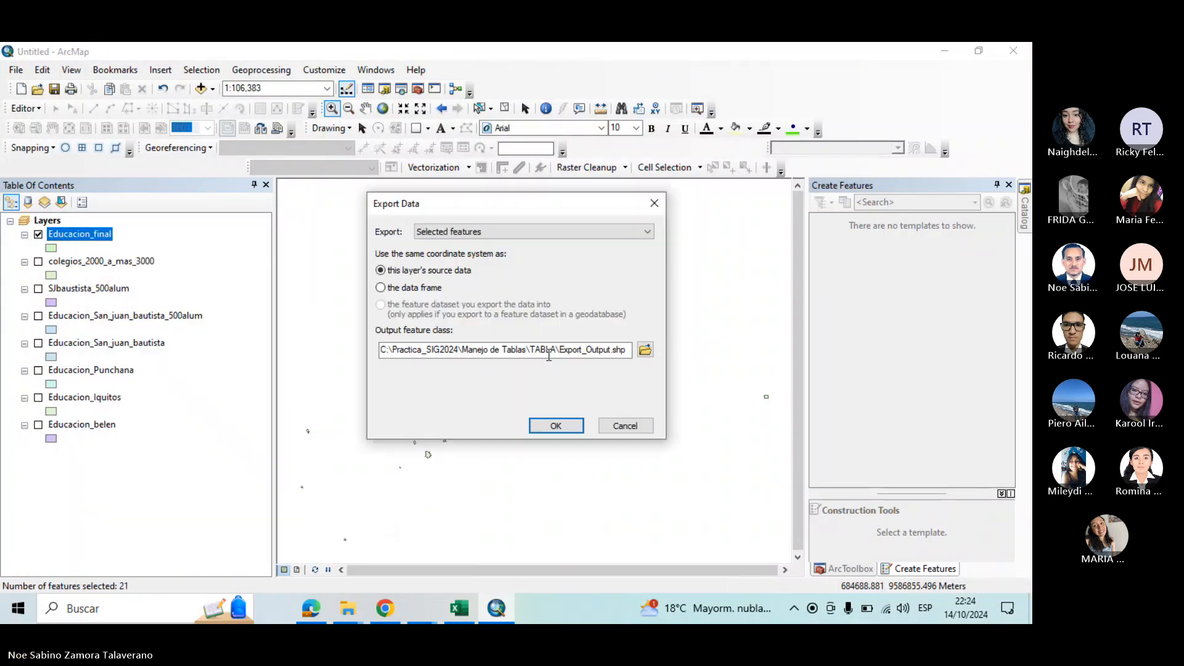
{"action": "left_click", "coordinate": [645, 350]}
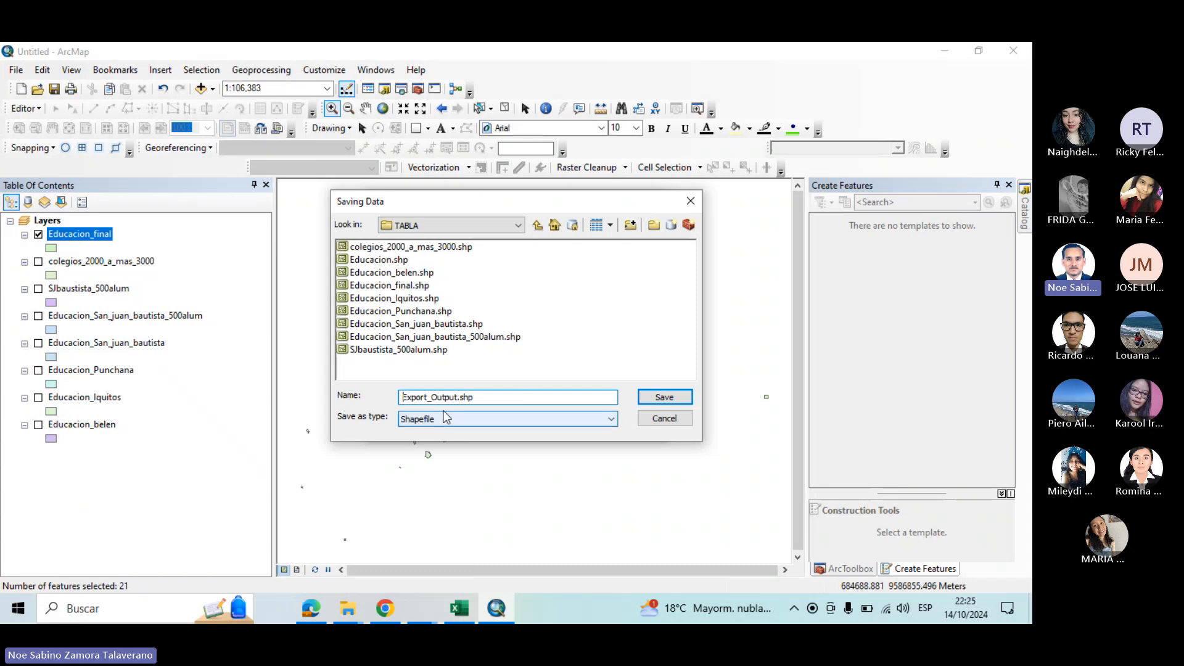
{"action": "left_click", "coordinate": [459, 397]}
{"action": "left_click_drag", "start_coordinate": [459, 397], "coordinate": [195, 401]}
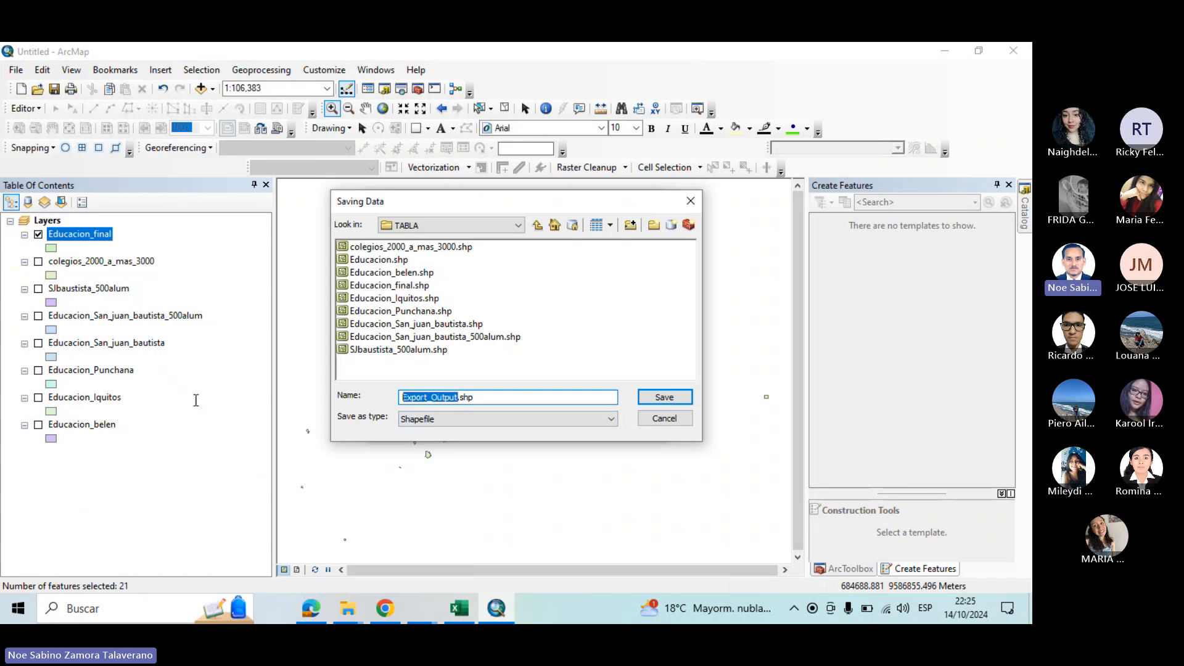
{"action": "type", "text": "Educa"}
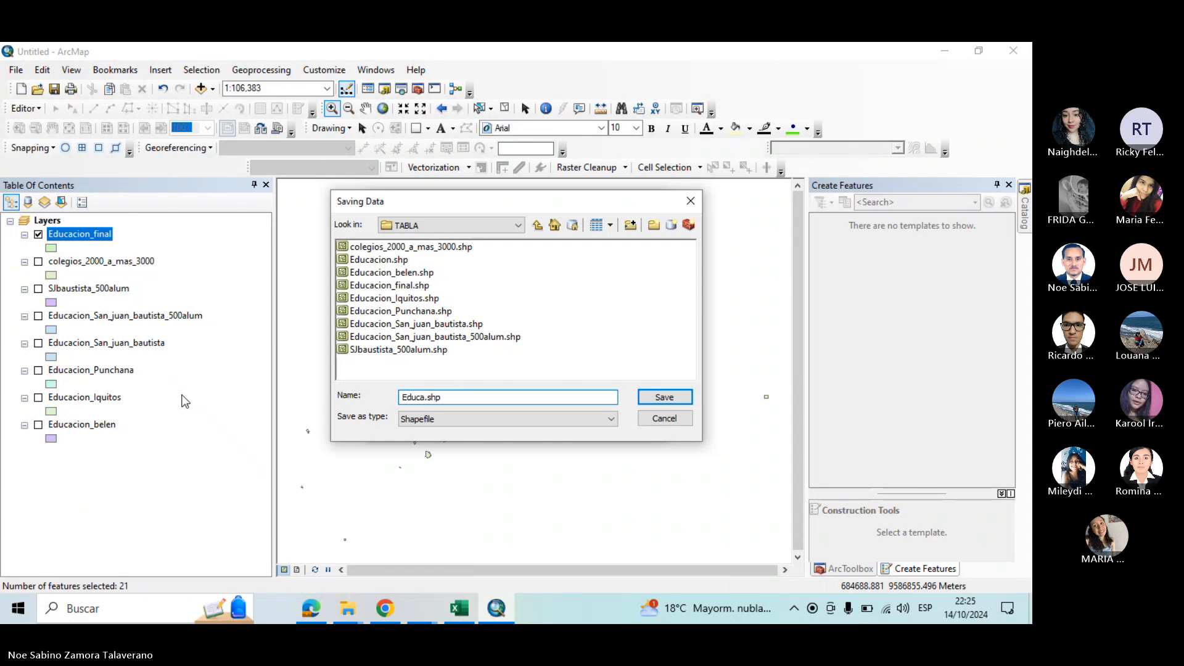
{"action": "type", "text": "_superior"}
{"action": "left_click", "coordinate": [672, 399]}
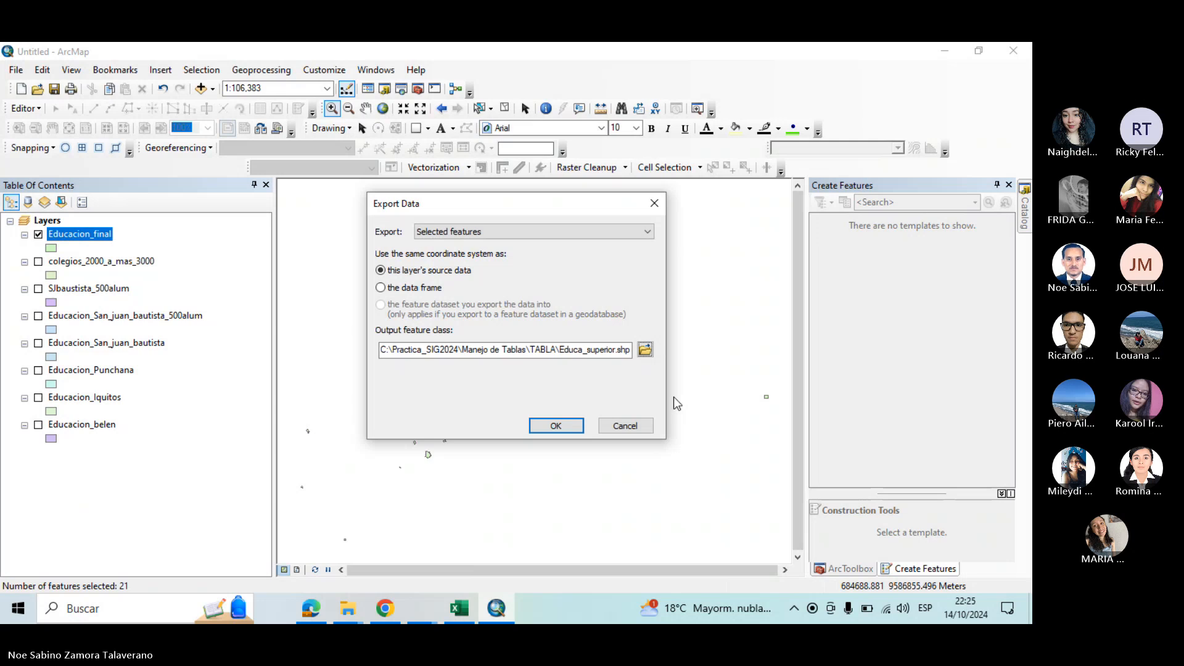
{"action": "left_click", "coordinate": [556, 426]}
{"action": "left_click", "coordinate": [569, 378]}
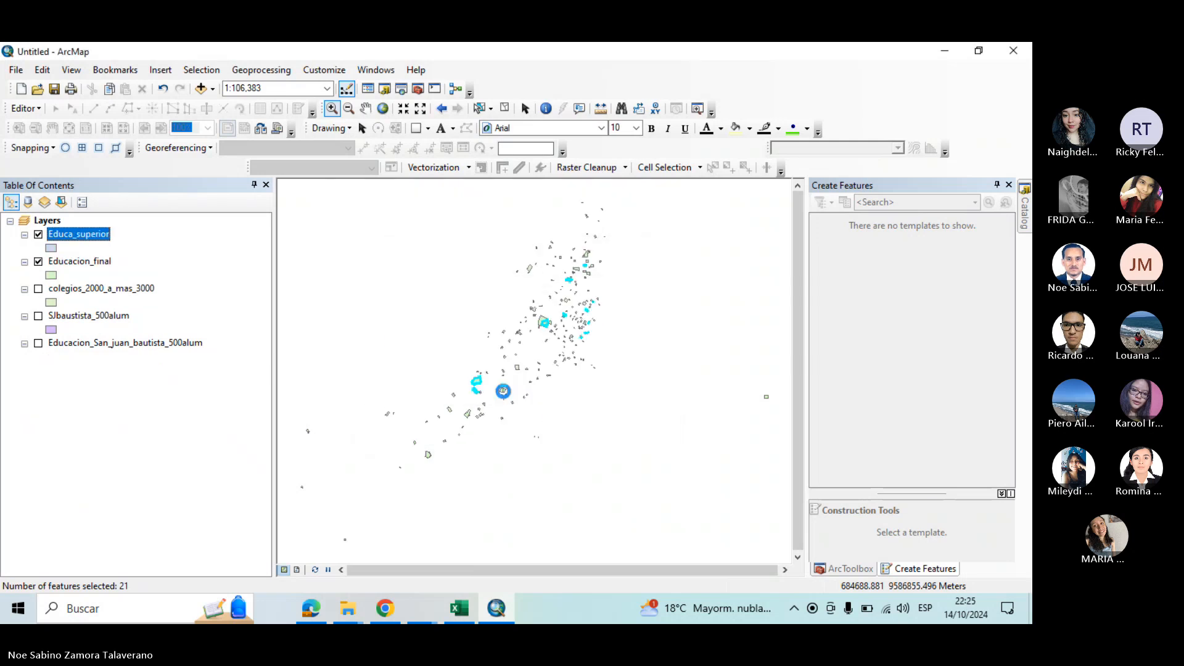
Hide the Educacion_final layer and look through all columns of the Educa_superior attribute table
{"action": "left_click", "coordinate": [39, 261]}
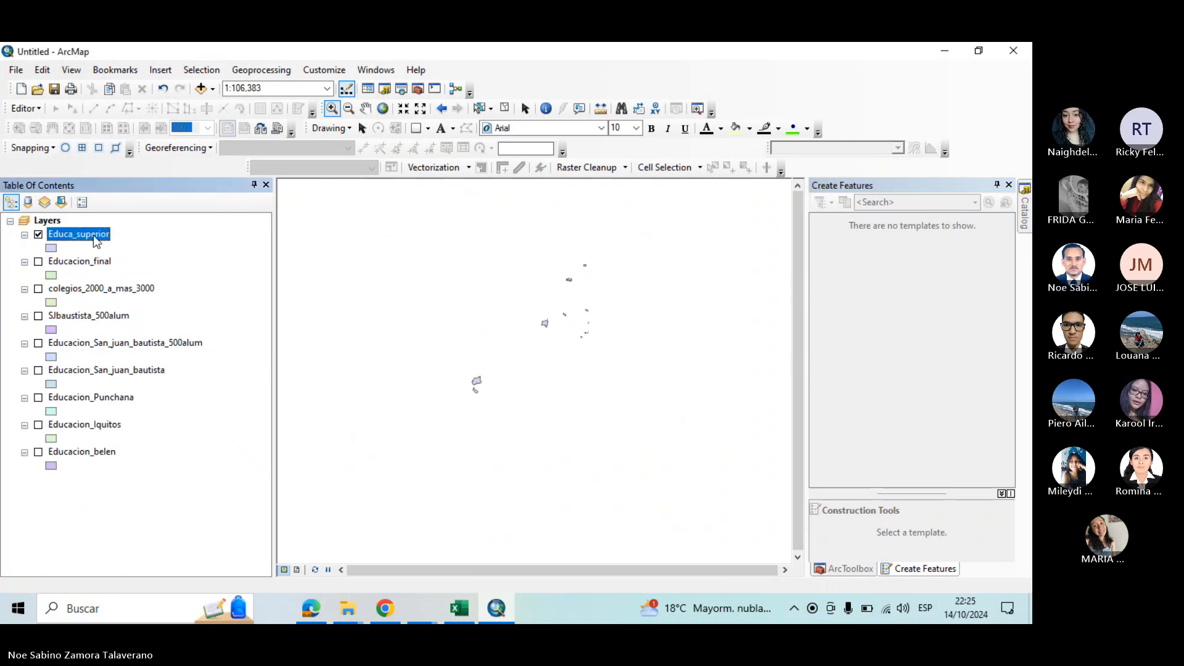
{"action": "right_click", "coordinate": [95, 240]}
{"action": "left_click", "coordinate": [111, 277]}
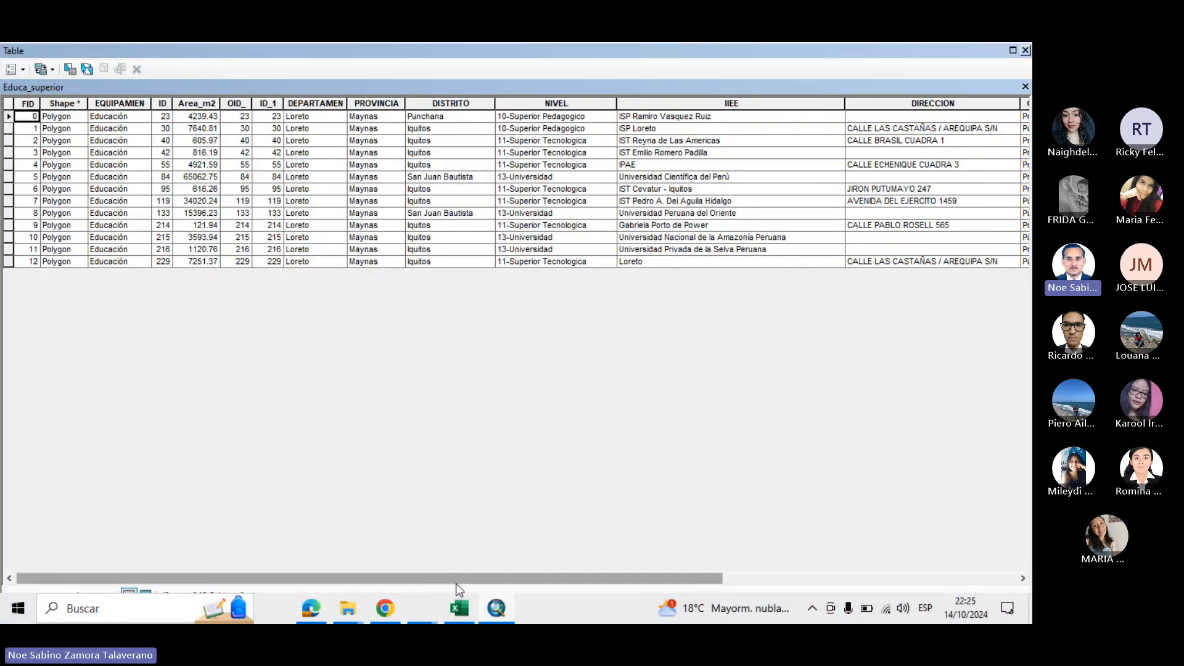
{"action": "left_click_drag", "start_coordinate": [456, 583], "coordinate": [878, 581]}
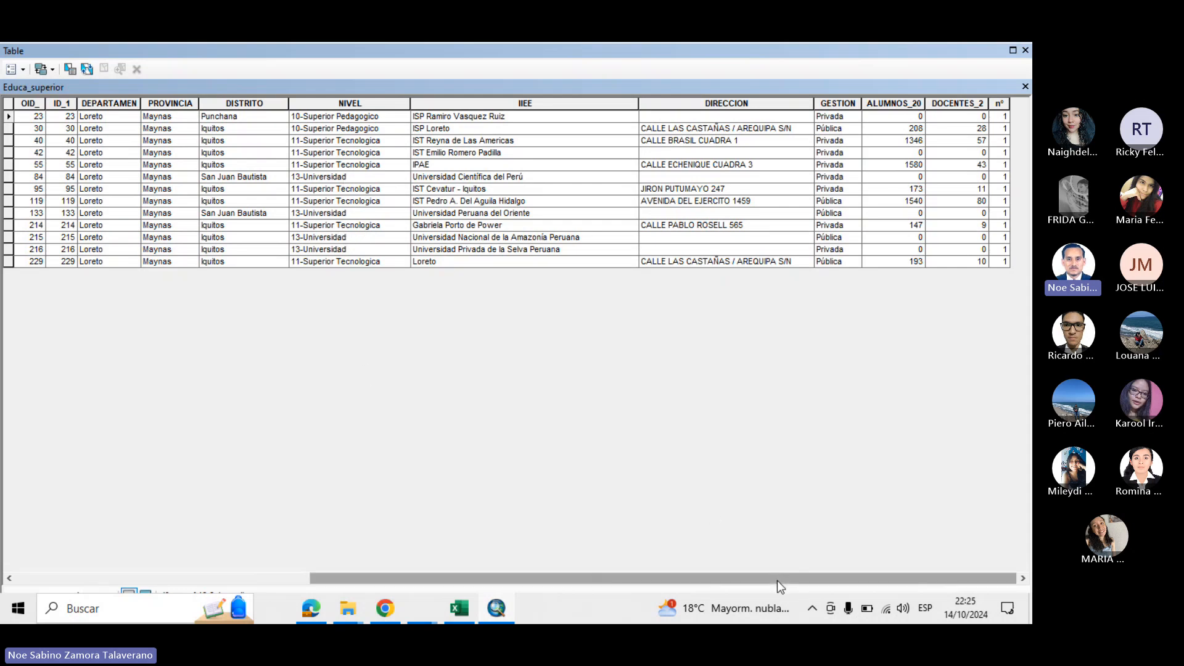
Sort the Educa_superior table by NIVEL in ascending order, and close the table
{"action": "left_click", "coordinate": [376, 101]}
{"action": "right_click", "coordinate": [378, 101]}
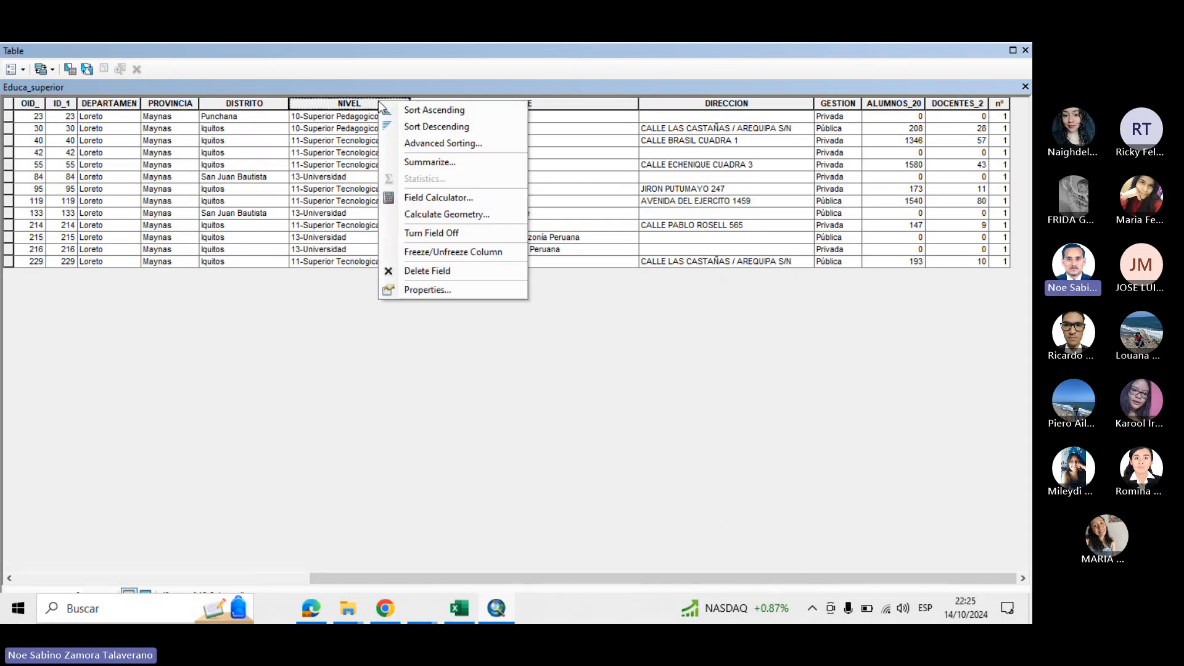
{"action": "left_click", "coordinate": [435, 110]}
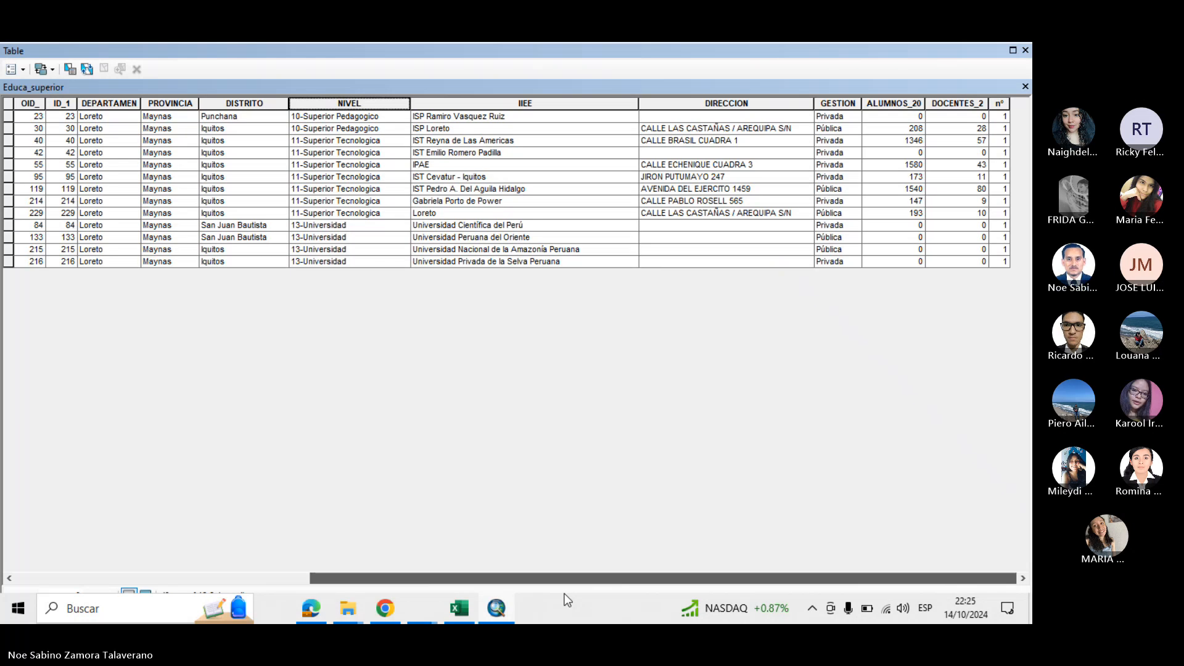
{"action": "mouse_move", "coordinate": [564, 593]}
{"action": "left_mouse_down"}
{"action": "mouse_move", "coordinate": [39, 596]}
{"action": "mouse_move", "coordinate": [574, 589]}
{"action": "left_mouse_up"}
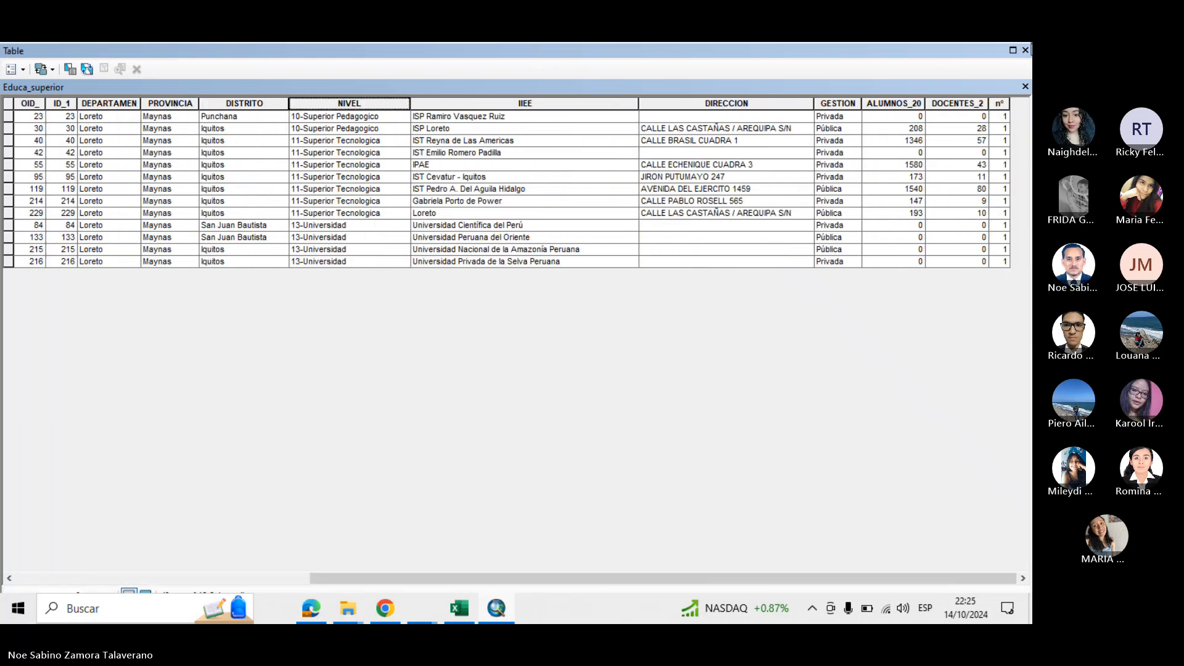
{"action": "left_click", "coordinate": [1024, 50]}
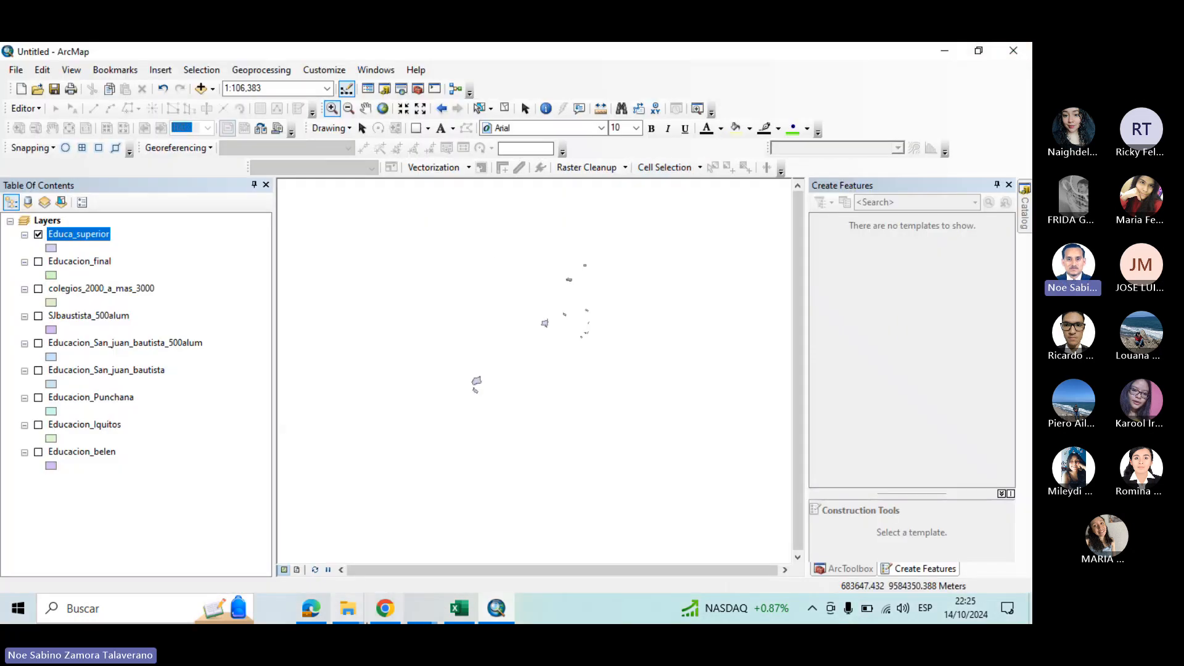
Read the remaining exercises of the practice PDF in Edge, down to the page 2 question on adding fields, and return to ArcMap
{"action": "left_click", "coordinate": [311, 609]}
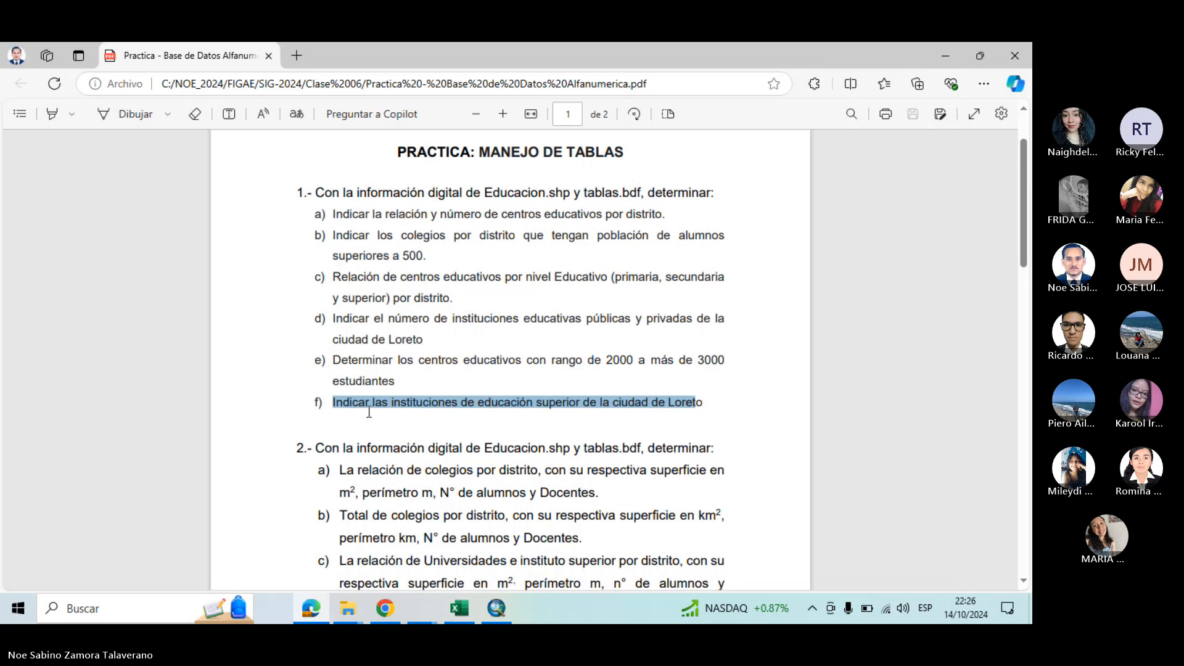
{"action": "left_click", "coordinate": [757, 363]}
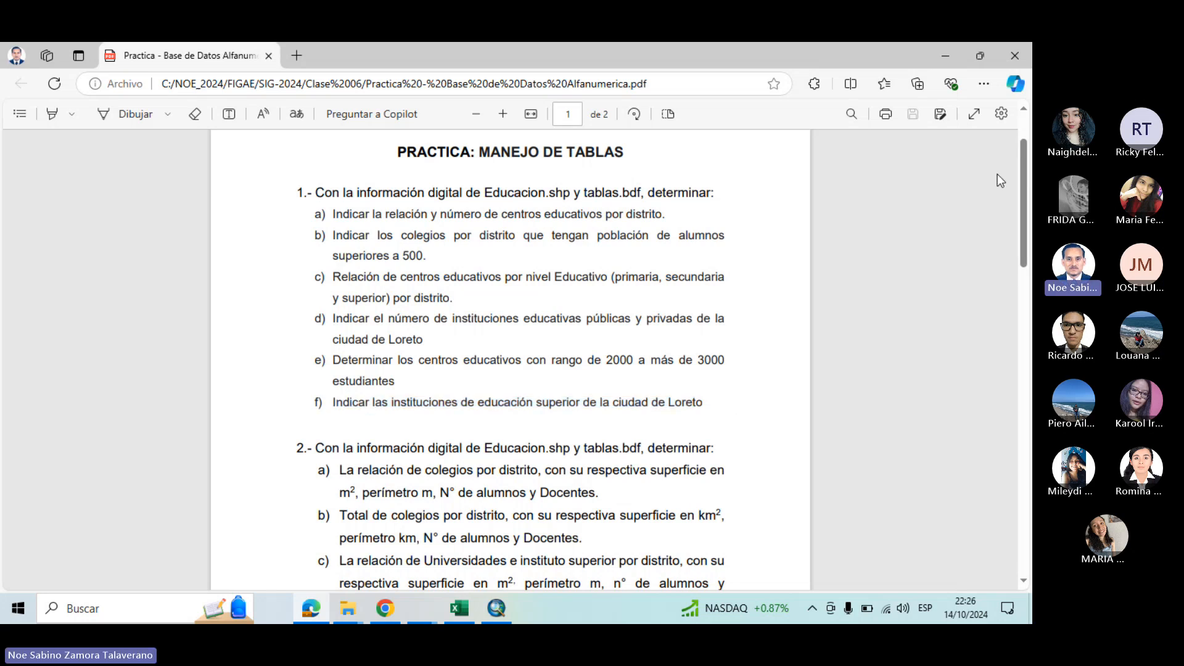
{"action": "left_click_drag", "start_coordinate": [1022, 168], "coordinate": [1013, 228]}
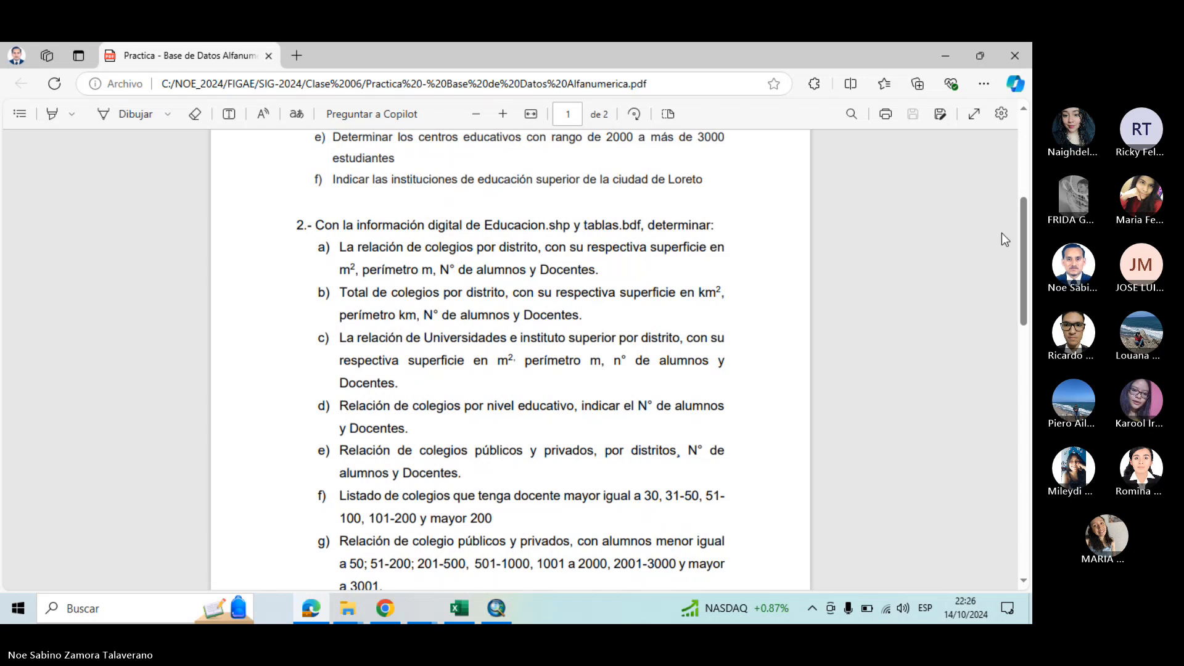
{"action": "left_click_drag", "start_coordinate": [1028, 262], "coordinate": [1000, 401]}
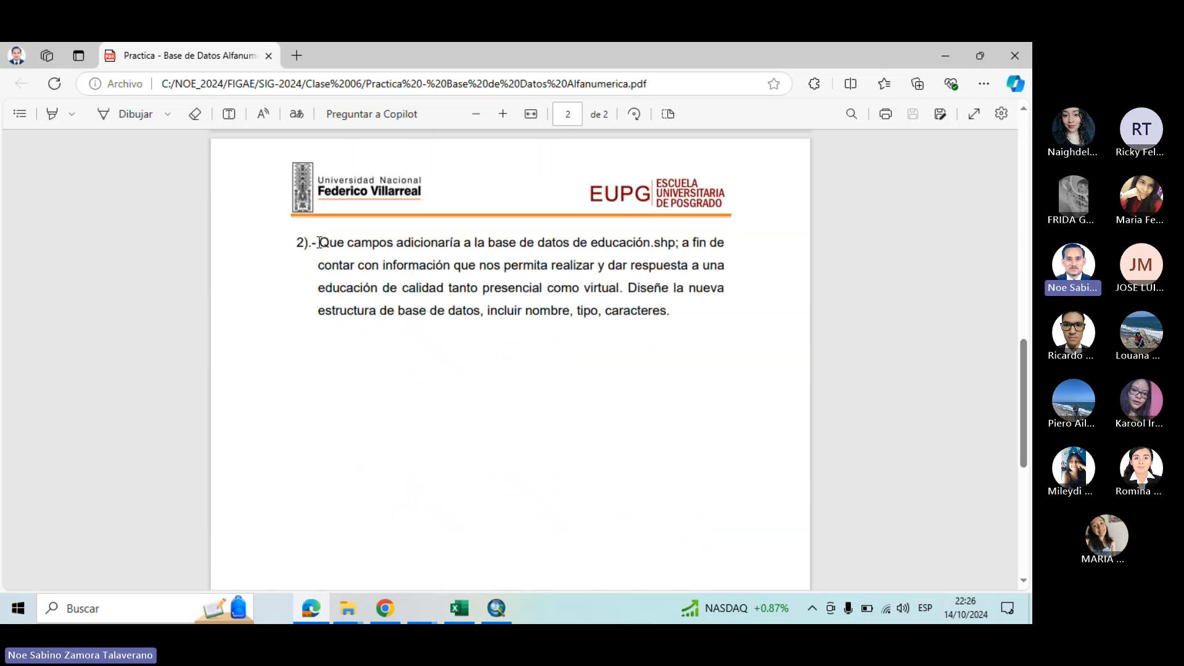
{"action": "left_click_drag", "start_coordinate": [318, 242], "coordinate": [705, 333]}
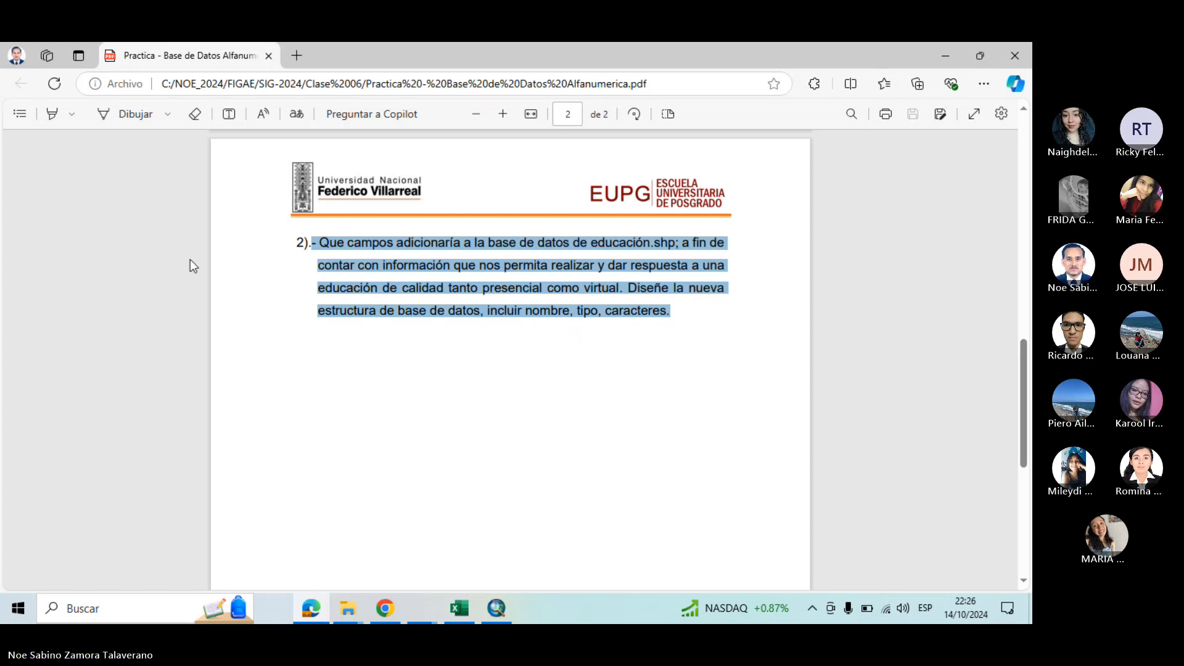
{"action": "left_click", "coordinate": [945, 55]}
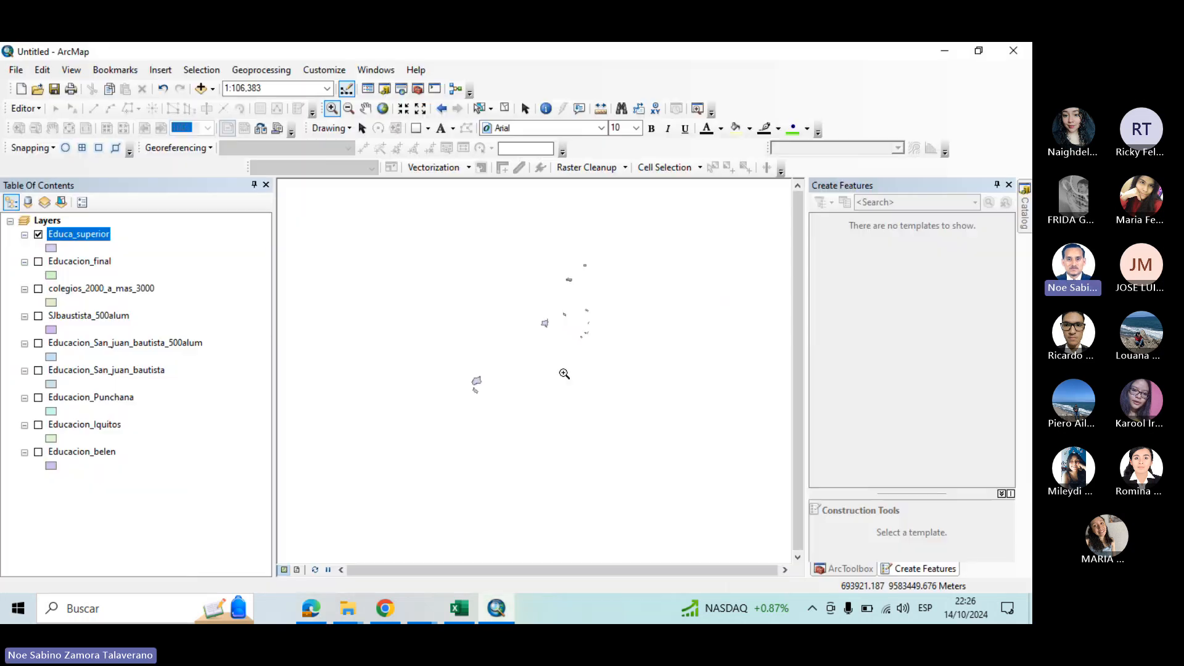
Open the Educacion_final attribute table and clear its selected records
{"action": "right_click", "coordinate": [97, 263]}
{"action": "left_click", "coordinate": [166, 307]}
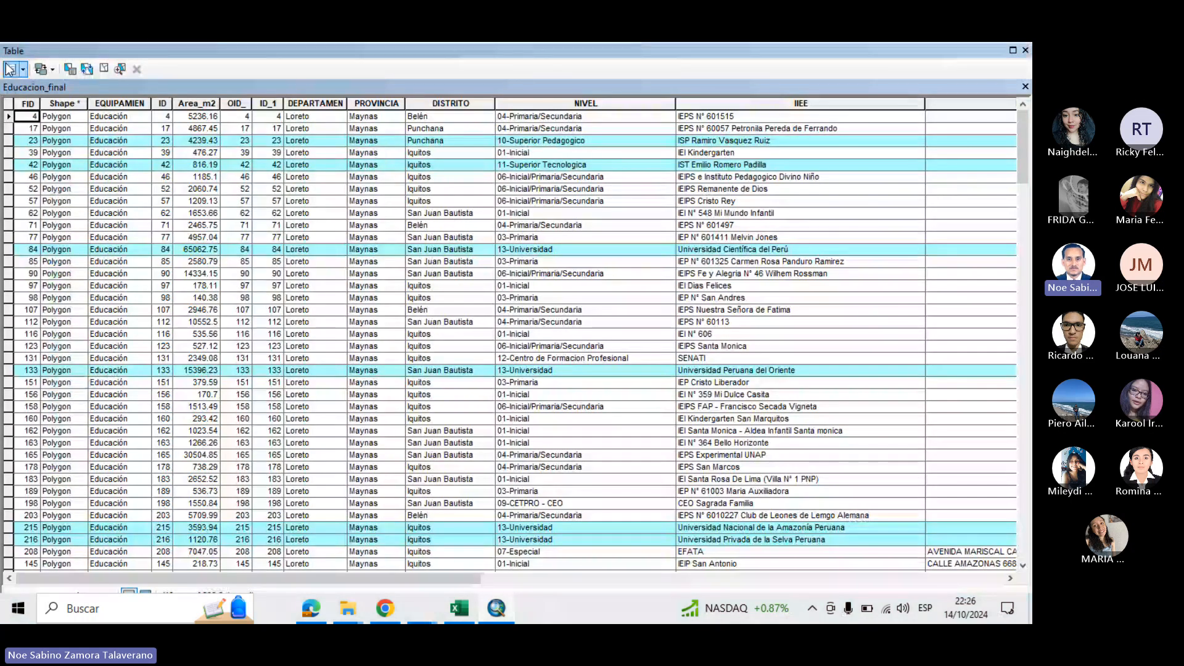
{"action": "left_click", "coordinate": [23, 70]}
{"action": "left_click", "coordinate": [52, 117]}
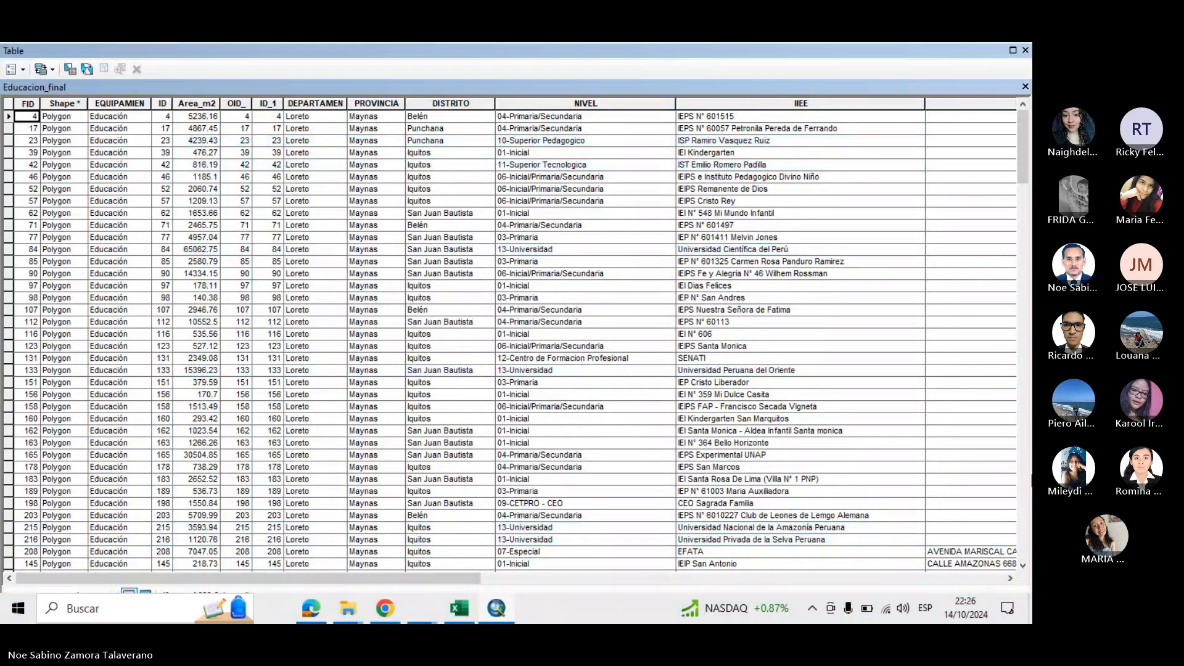
Highlight the n° column at the end of the Educacion_final table and open the Add Field dialog
{"action": "left_click_drag", "start_coordinate": [388, 578], "coordinate": [912, 579]}
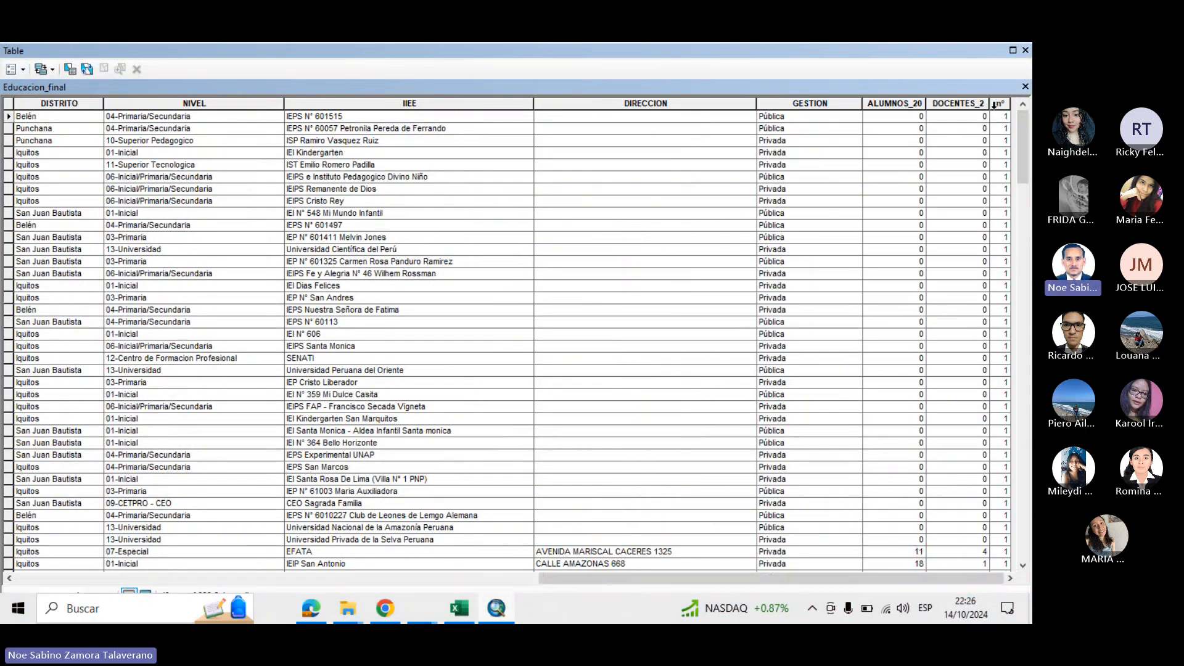
{"action": "left_click", "coordinate": [996, 103]}
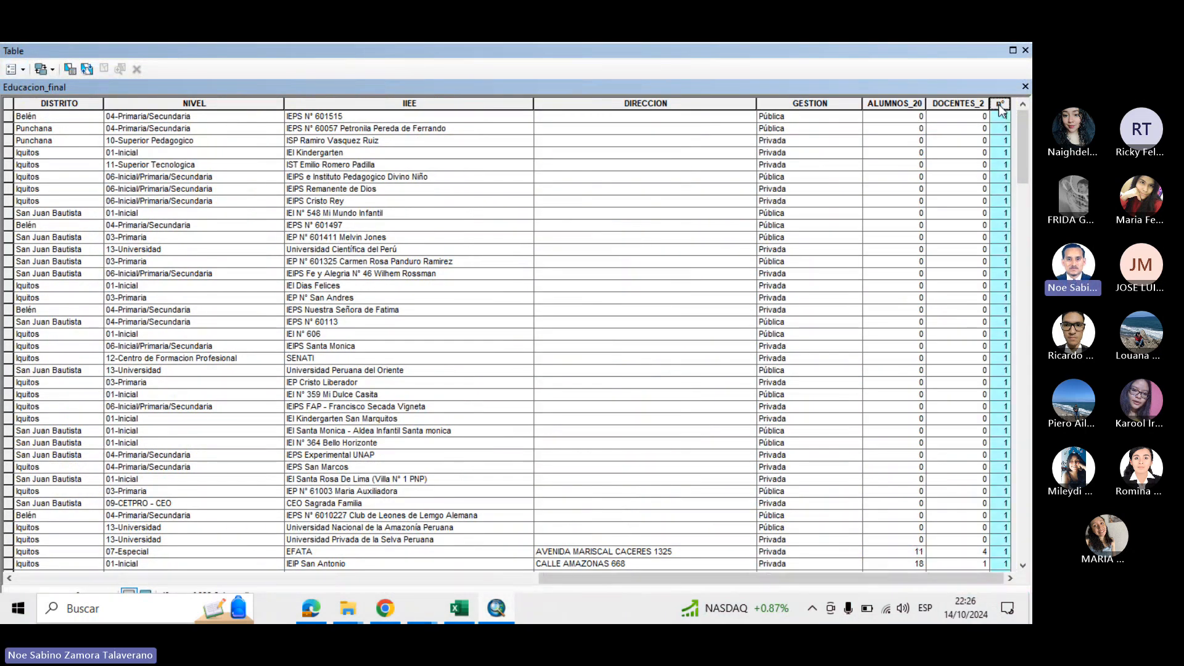
{"action": "left_click", "coordinate": [23, 69]}
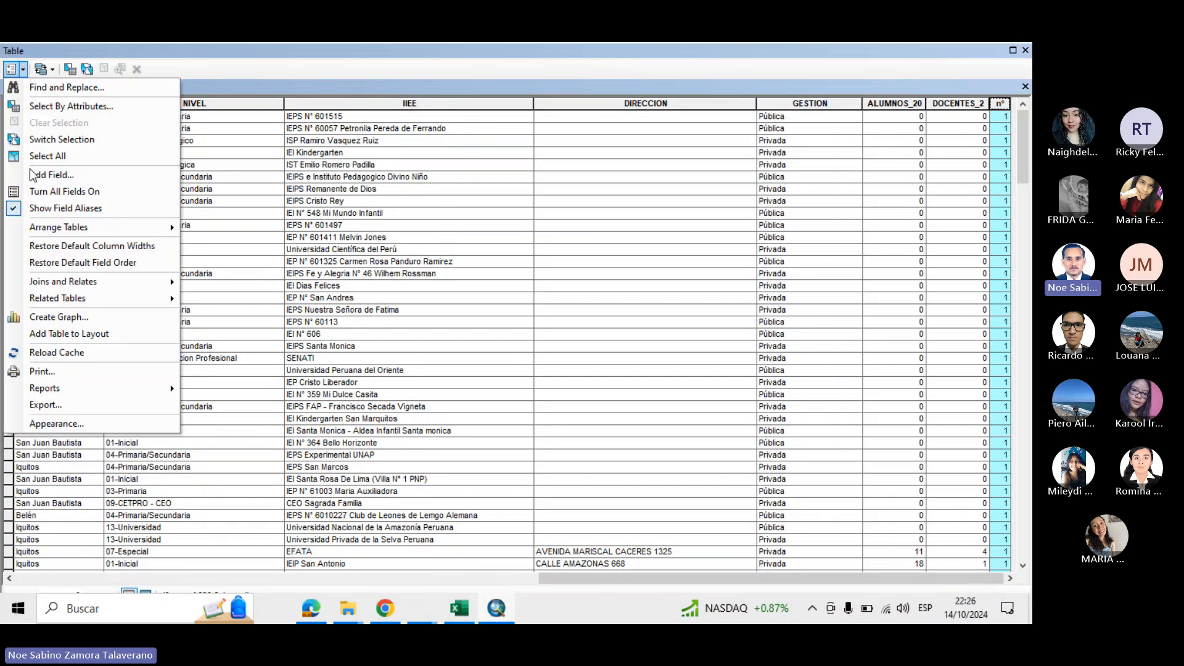
{"action": "left_click", "coordinate": [101, 175]}
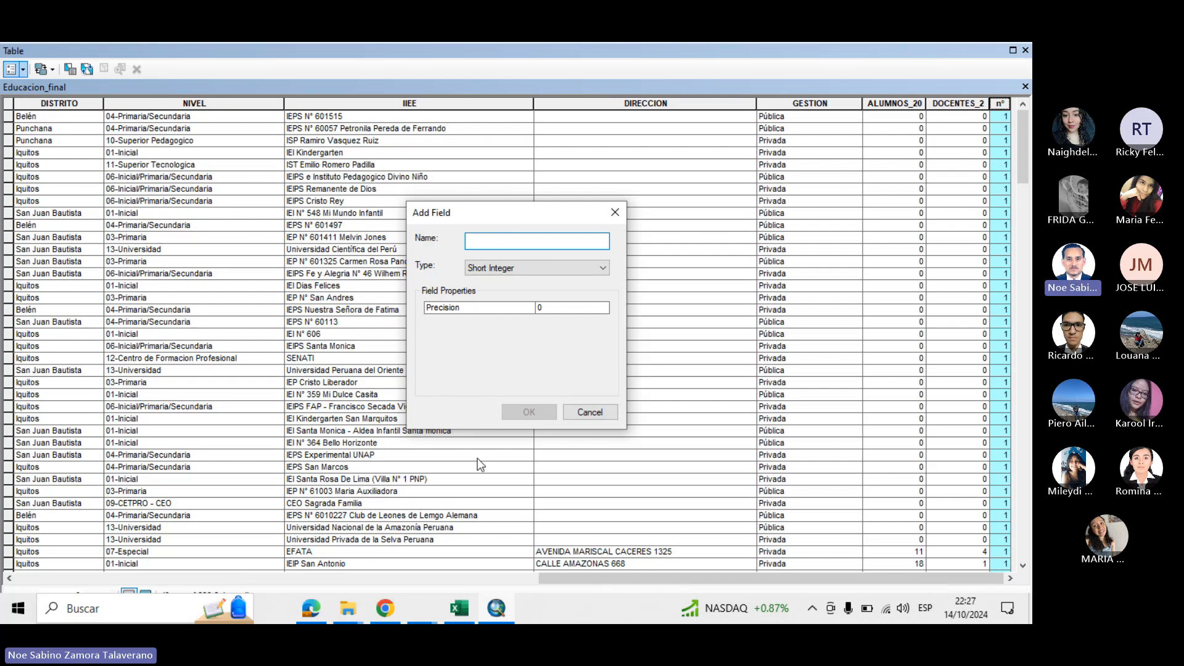
Reread the page 2 question on new database fields in the practice PDF in Edge, and close ArcMap's Add Field dialog without adding a field
{"action": "left_click", "coordinate": [311, 608]}
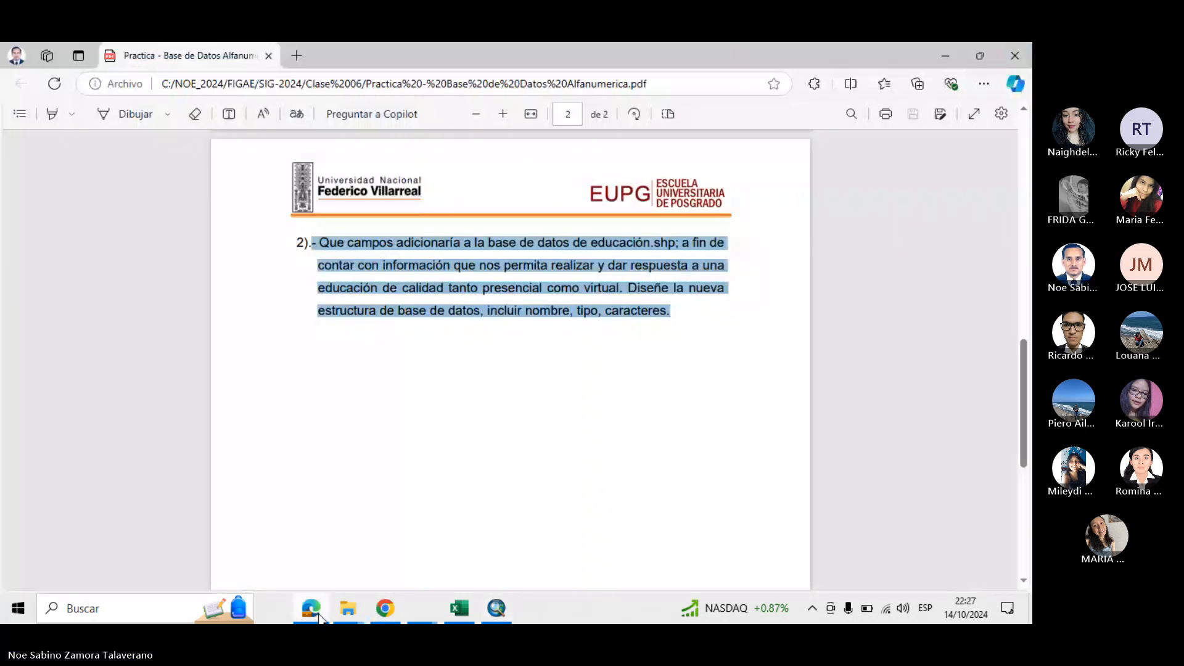
{"action": "left_click", "coordinate": [682, 309]}
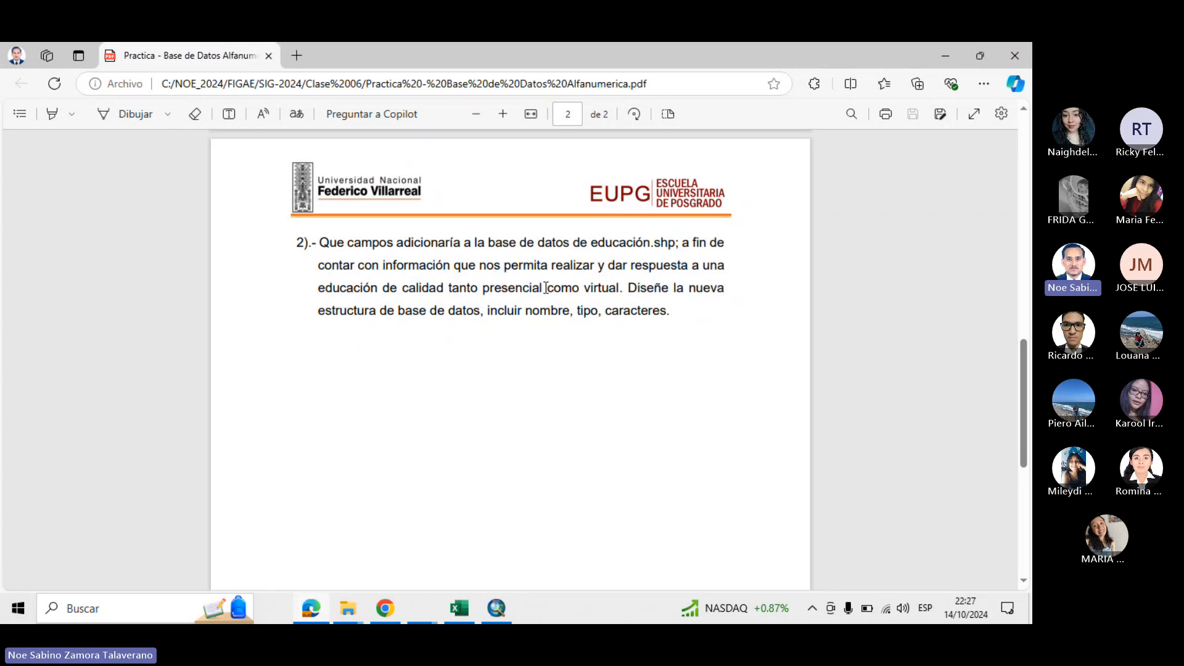
{"action": "left_click_drag", "start_coordinate": [546, 287], "coordinate": [301, 299]}
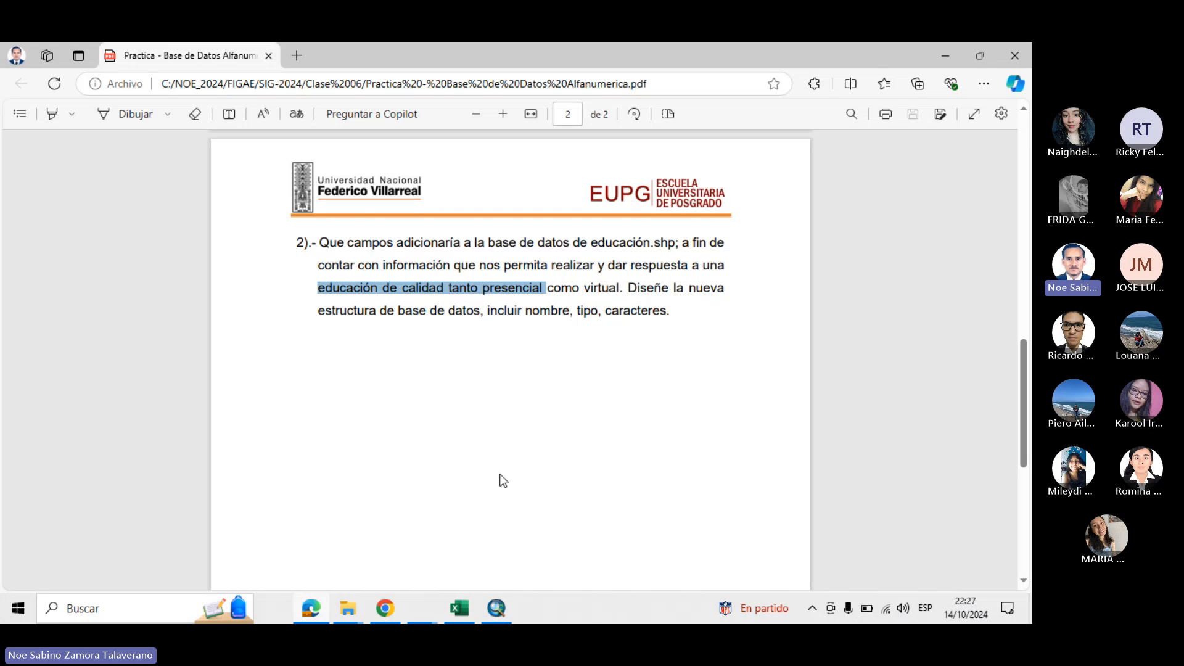
{"action": "mouse_move", "coordinate": [389, 617]}
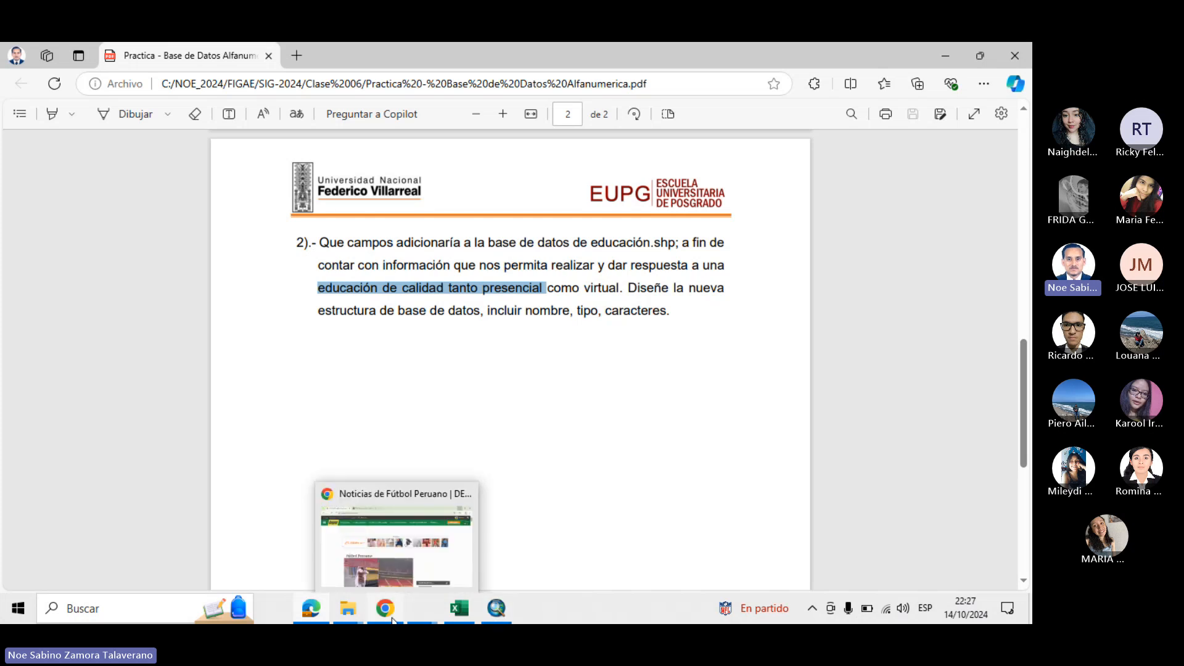
{"action": "mouse_move", "coordinate": [310, 616]}
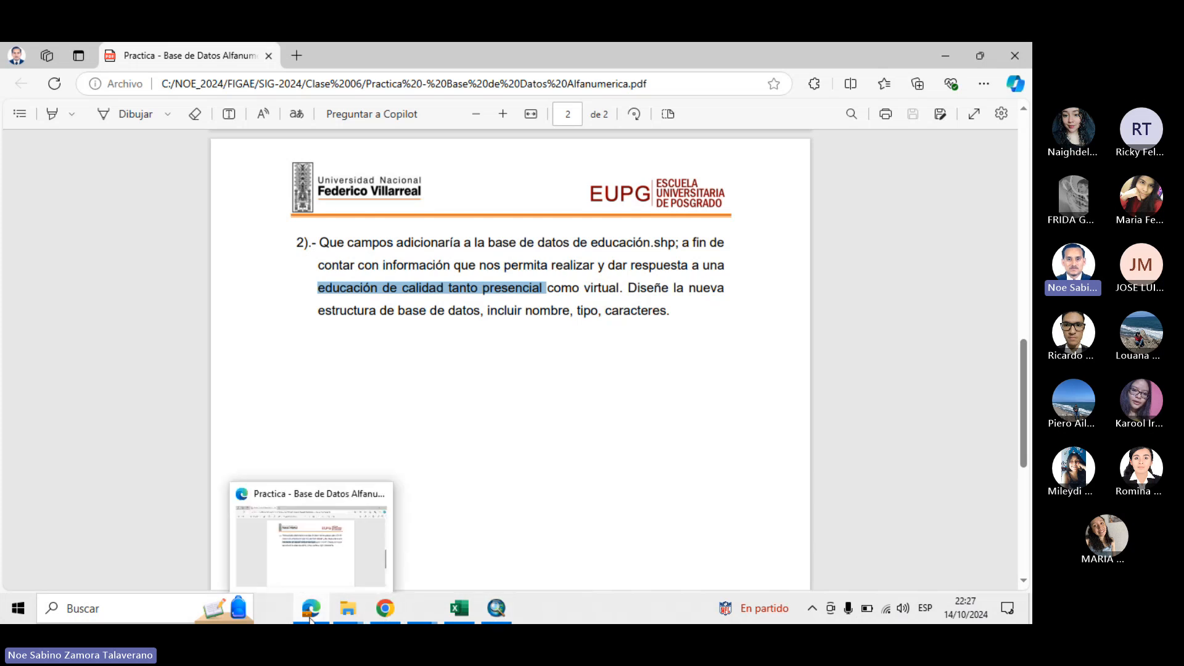
{"action": "left_click", "coordinate": [421, 608]}
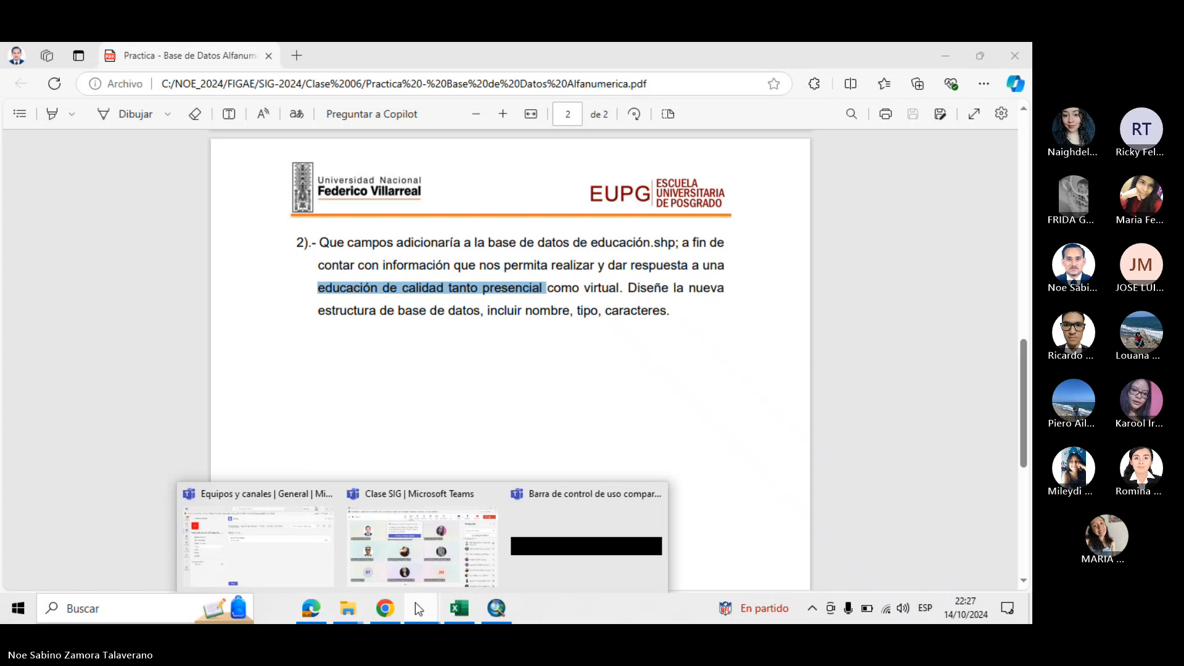
{"action": "left_click", "coordinate": [493, 610]}
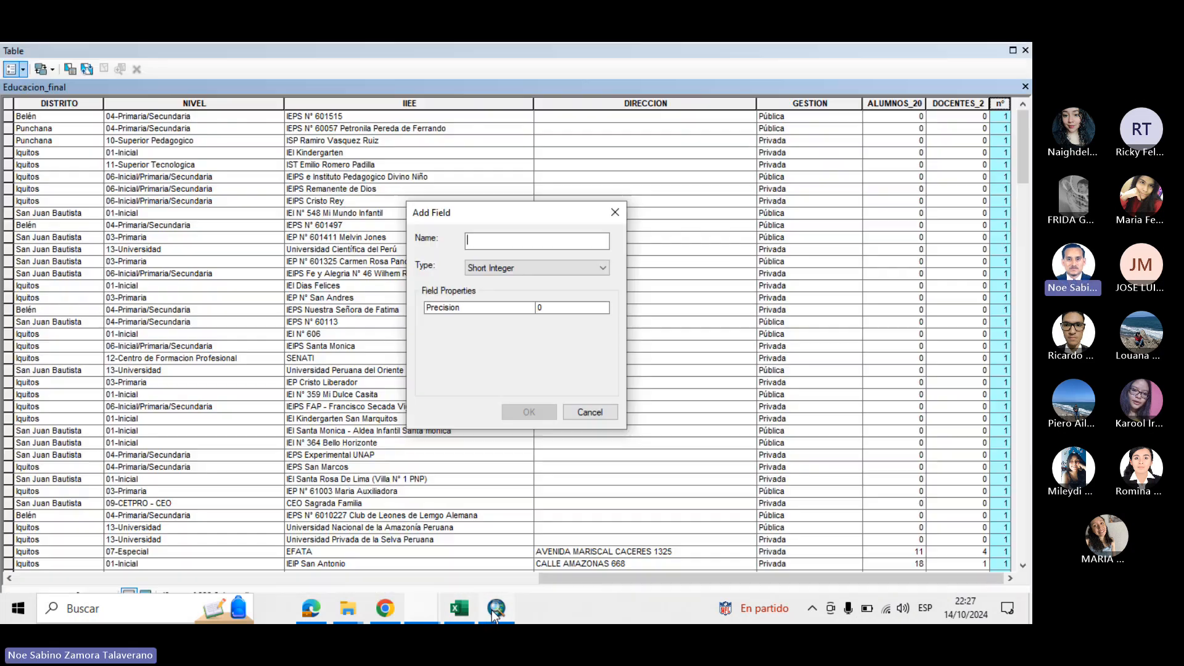
{"action": "left_click", "coordinate": [613, 211]}
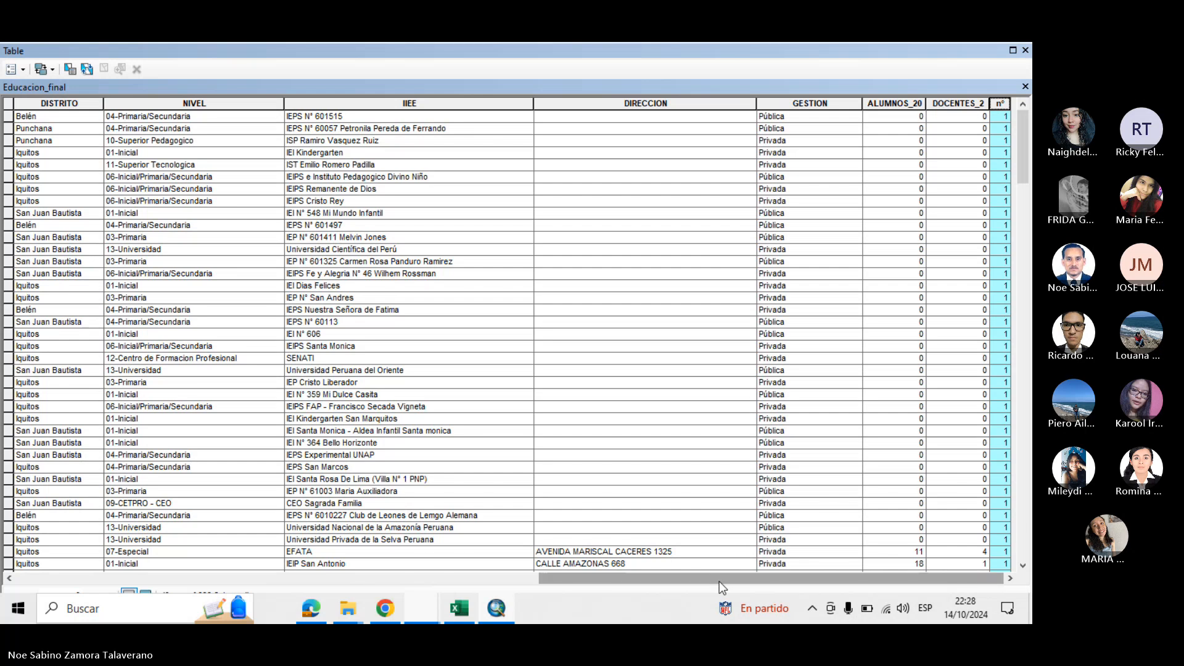
{"action": "right_click", "coordinate": [1000, 106]}
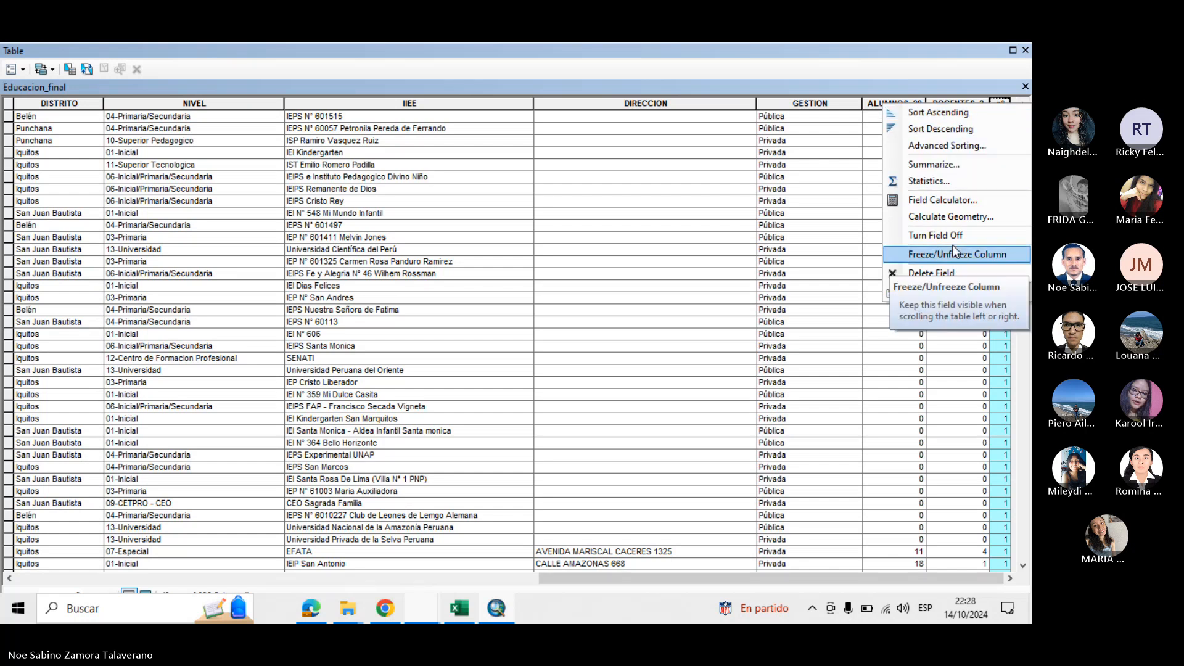
{"action": "left_click", "coordinate": [632, 566]}
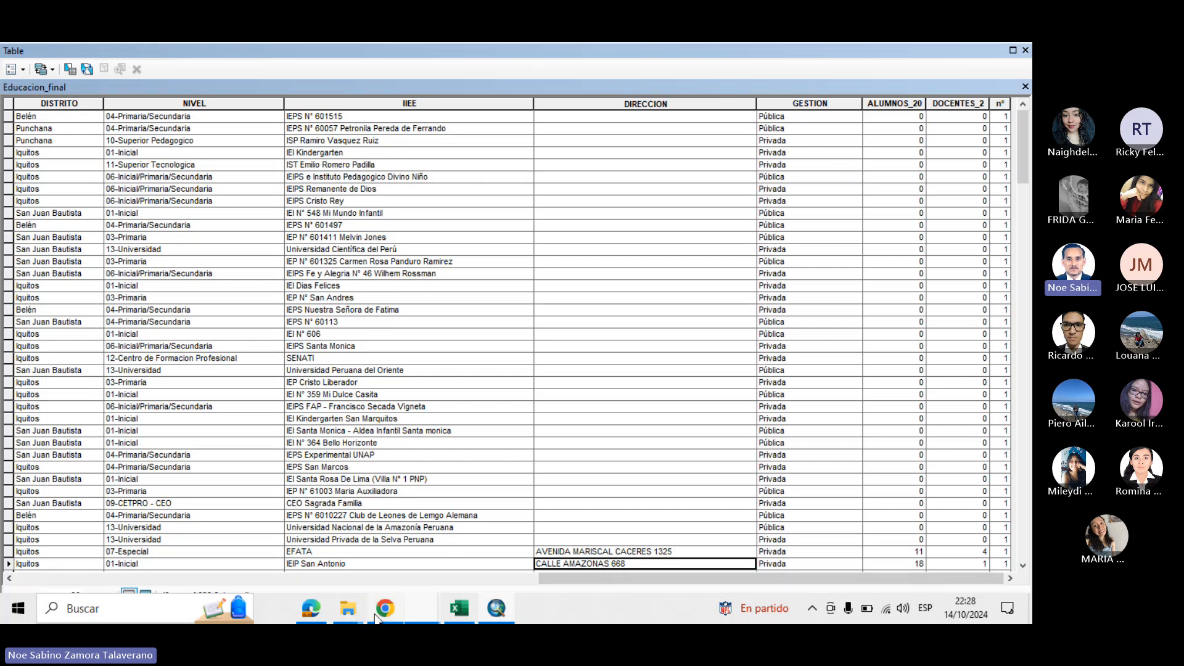
{"action": "mouse_move", "coordinate": [383, 597]}
{"action": "left_click", "coordinate": [13, 608]}
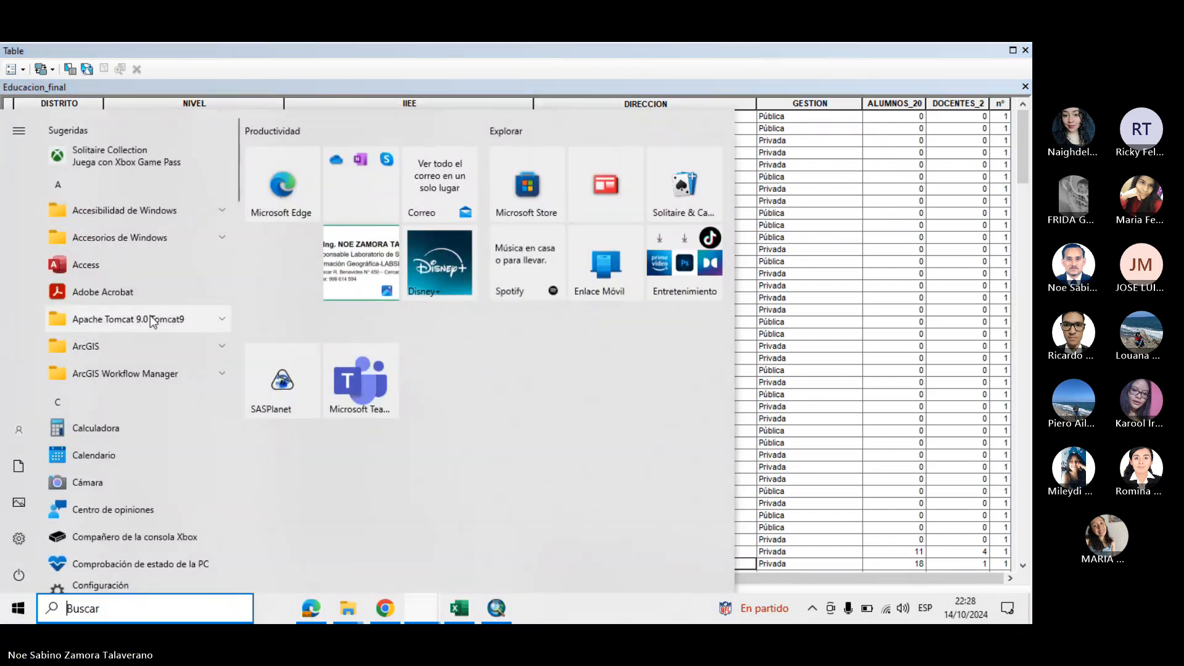
{"action": "scroll", "coordinate": [157, 324], "scroll_direction": "down", "scroll_amount": 8}
{"action": "scroll", "coordinate": [163, 325], "scroll_direction": "down", "scroll_amount": 5}
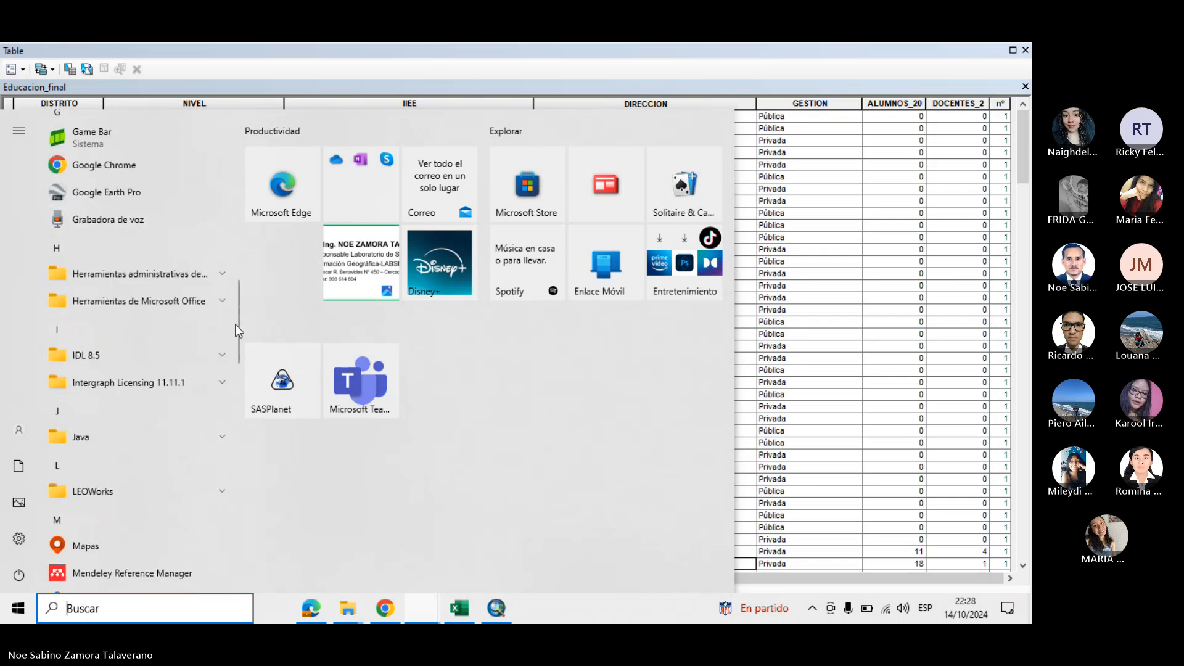
{"action": "mouse_move", "coordinate": [238, 319]}
{"action": "left_mouse_down"}
{"action": "mouse_move", "coordinate": [242, 549]}
{"action": "mouse_move", "coordinate": [244, 472]}
{"action": "left_mouse_up"}
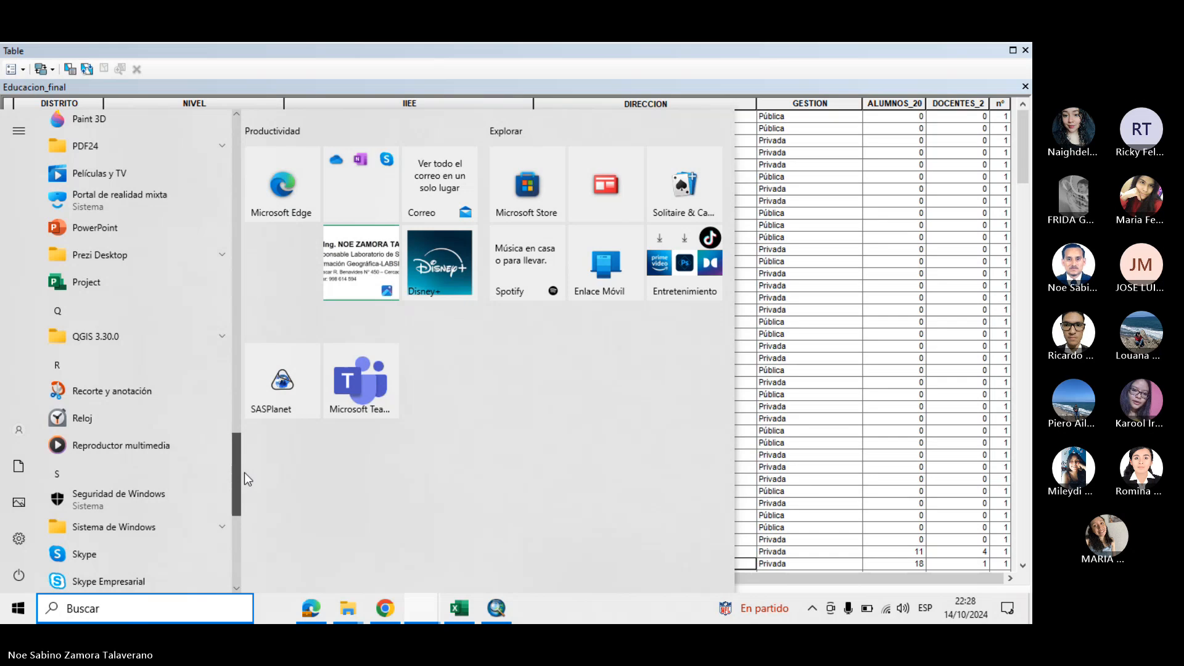
Switch to the blank Excel workbook, select cell A2, and reduce and reposition its window over the lower part of the ArcMap table
{"action": "left_click", "coordinate": [475, 609]}
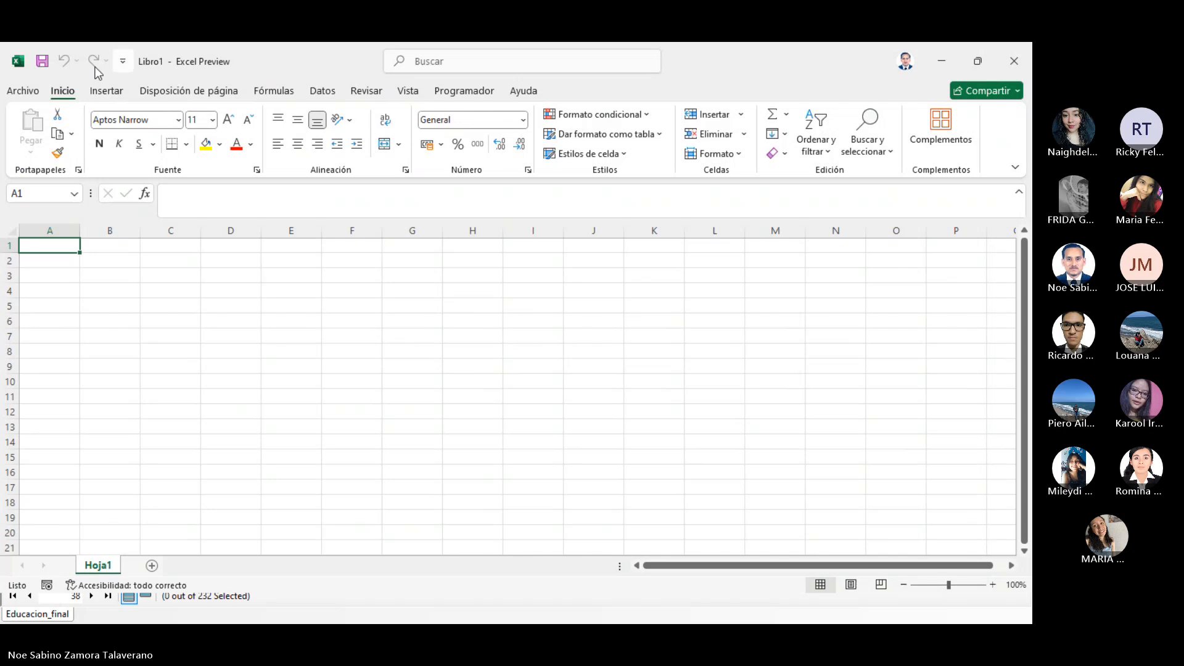
{"action": "left_click", "coordinate": [18, 94]}
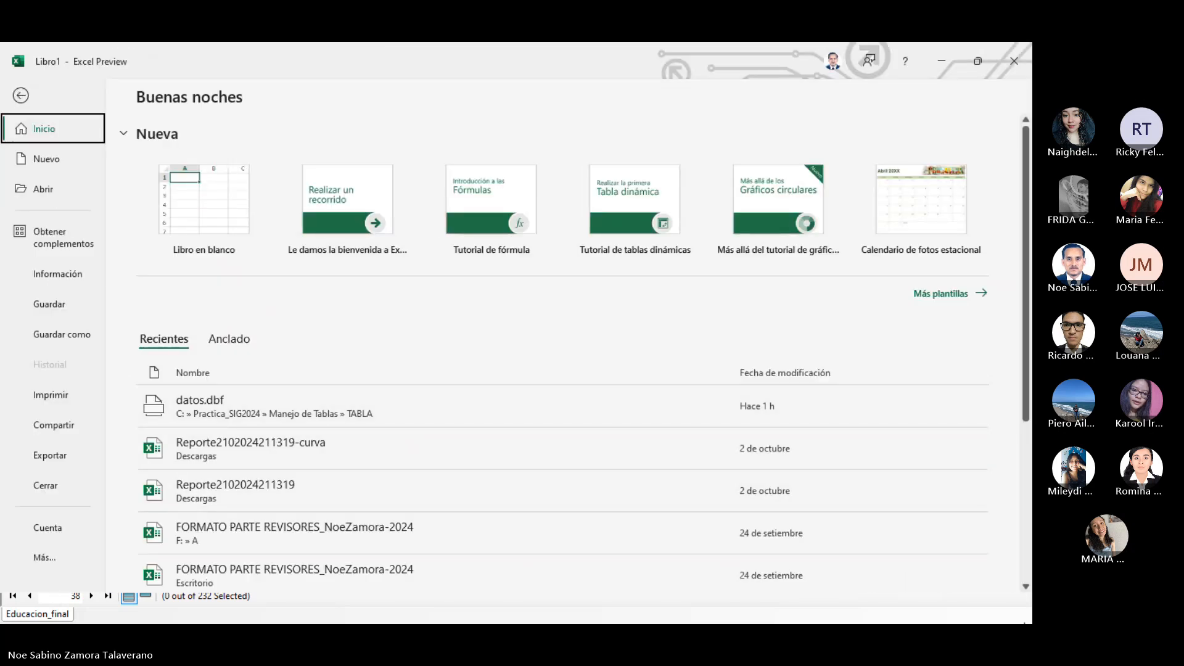
{"action": "left_click", "coordinate": [21, 96]}
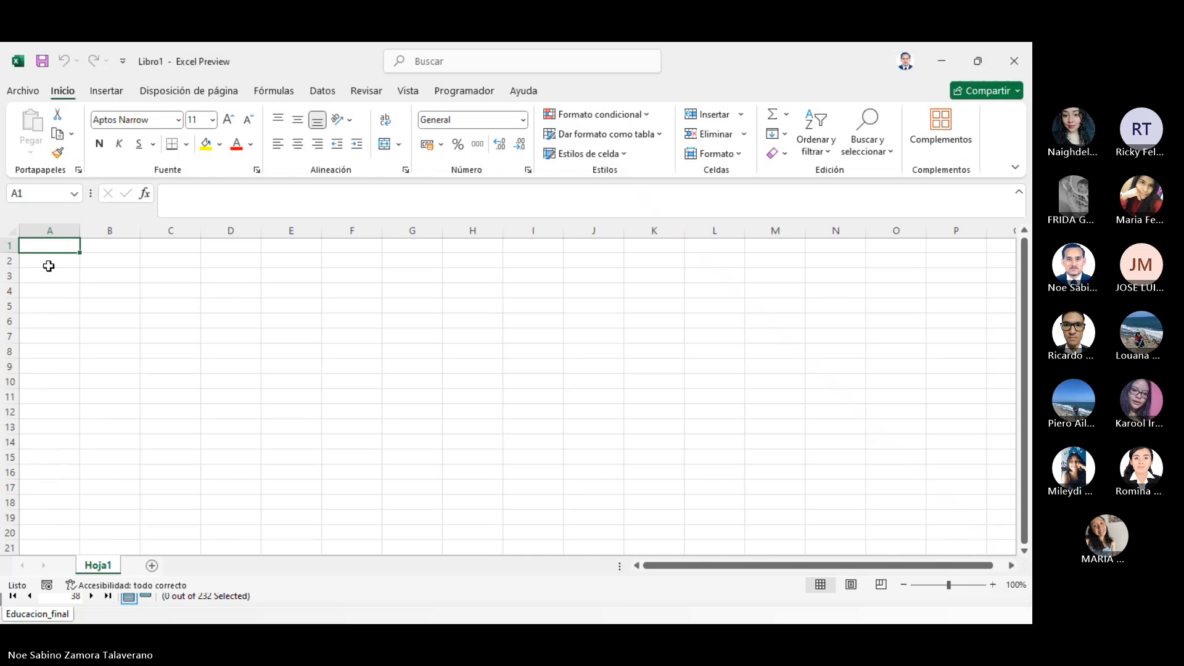
{"action": "left_click", "coordinate": [46, 260]}
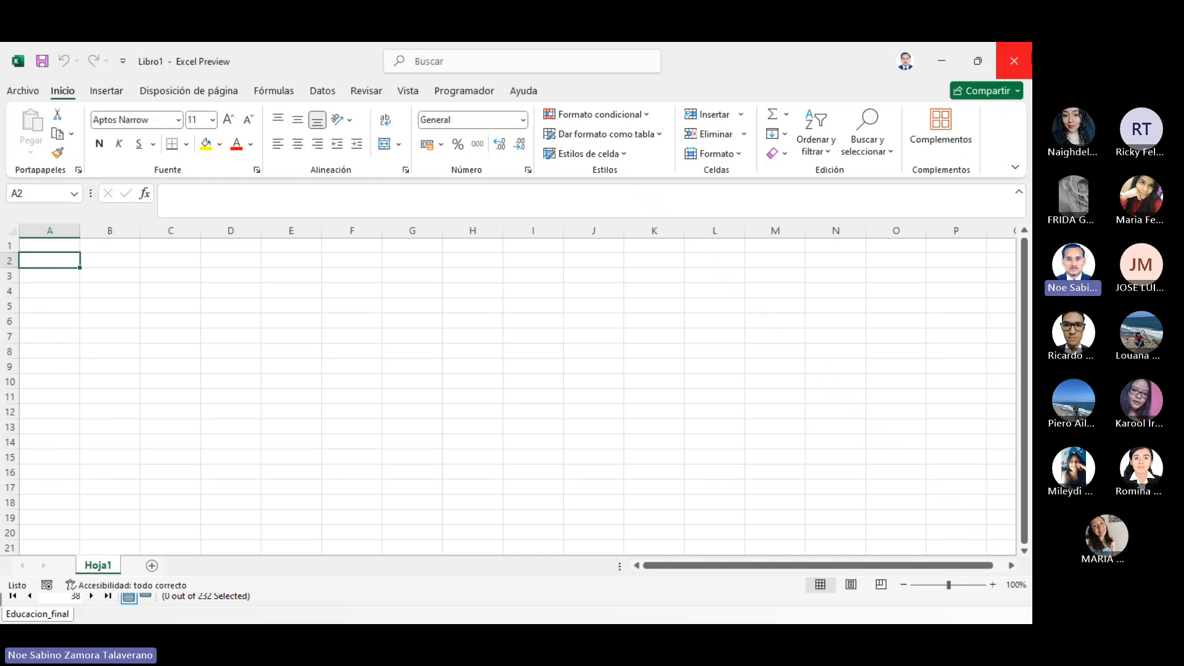
{"action": "left_click", "coordinate": [978, 61]}
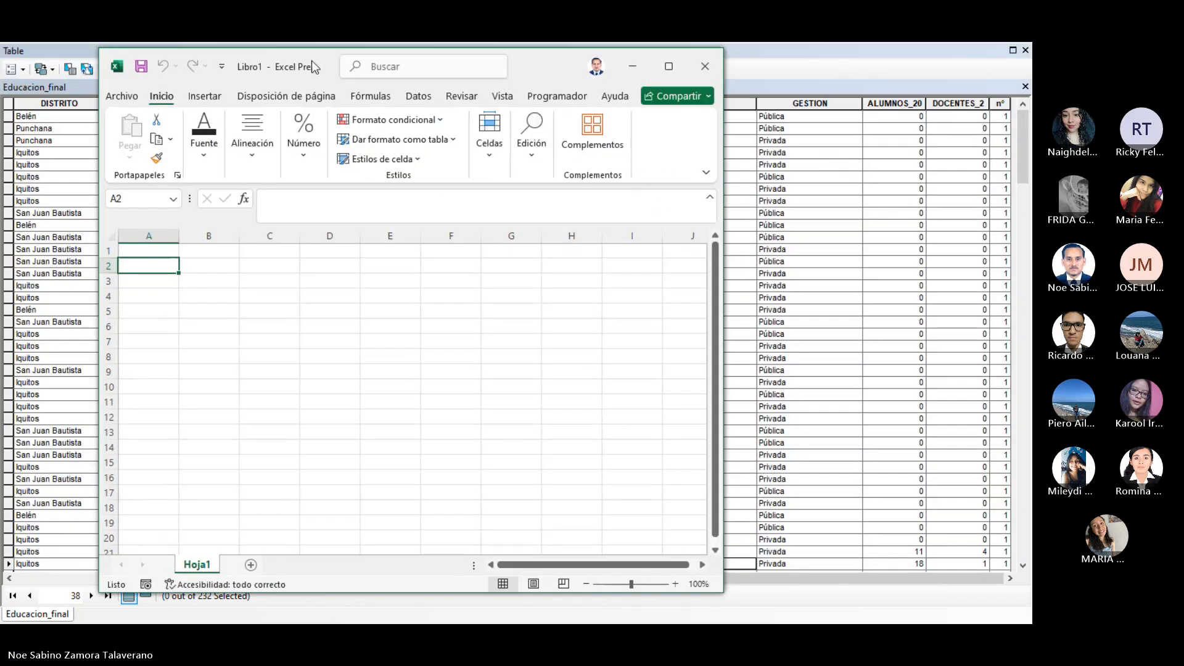
{"action": "left_click_drag", "start_coordinate": [318, 53], "coordinate": [375, 302]}
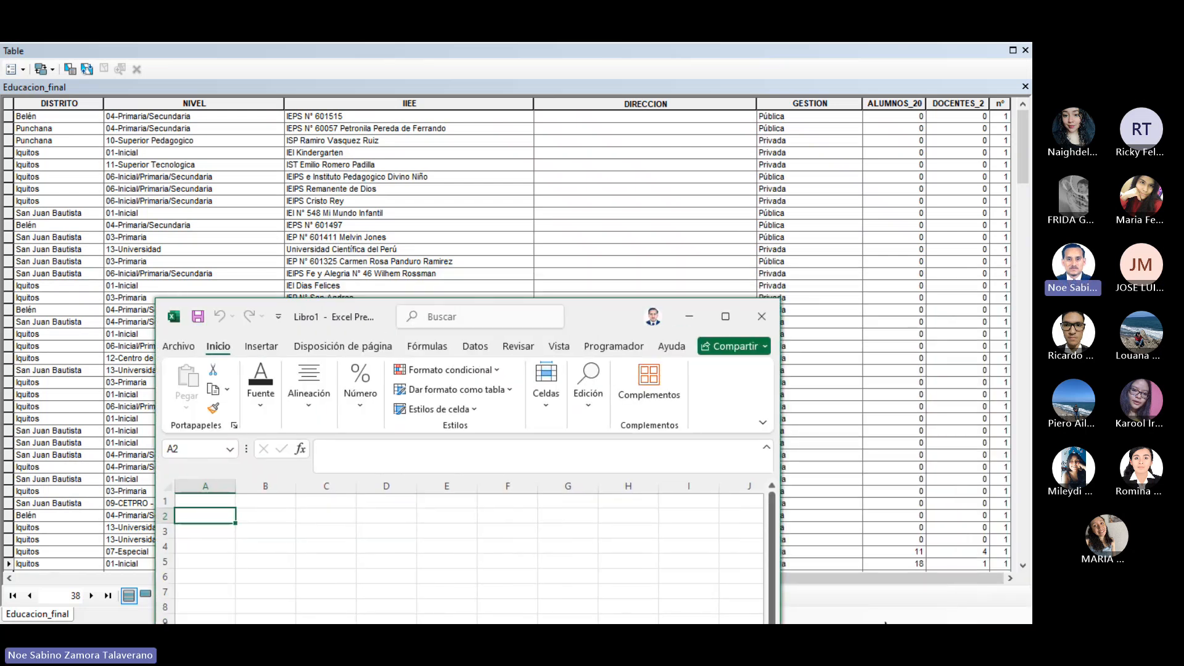
Close the Educacion_final attribute table in ArcMap and return to the blank Excel workbook
{"action": "left_click", "coordinate": [1015, 580]}
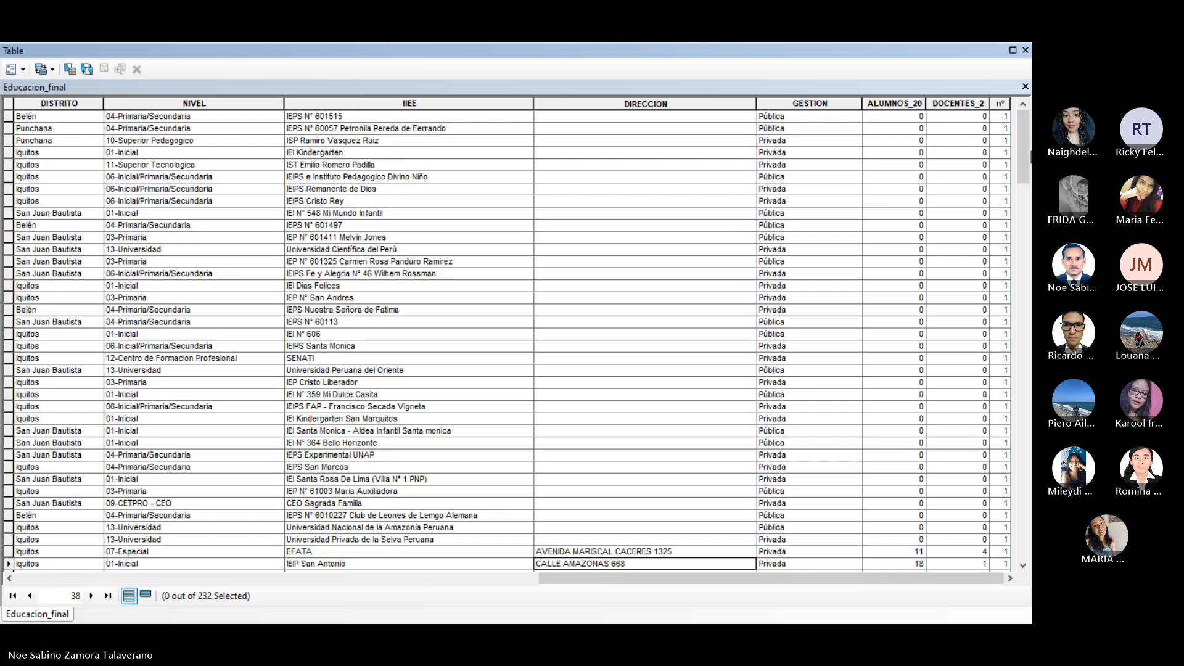
{"action": "mouse_move", "coordinate": [1024, 154]}
{"action": "left_mouse_down"}
{"action": "mouse_move", "coordinate": [1024, 213]}
{"action": "mouse_move", "coordinate": [1024, 148]}
{"action": "left_mouse_up"}
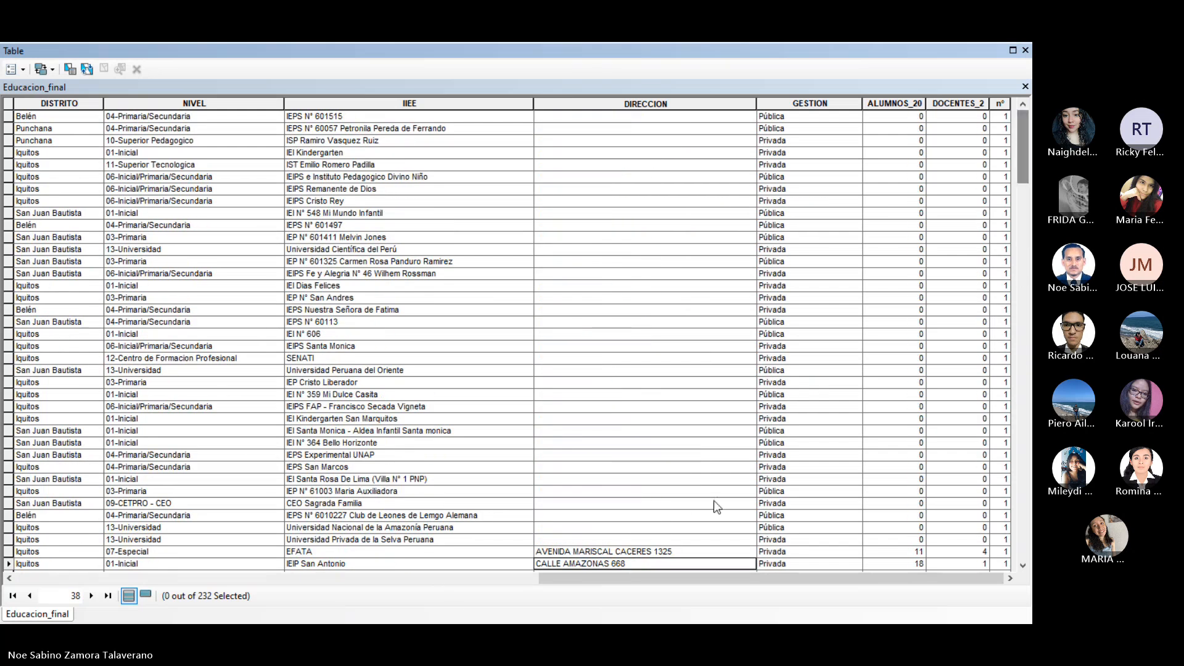
{"action": "left_click", "coordinate": [1025, 53]}
{"action": "left_click", "coordinate": [588, 620]}
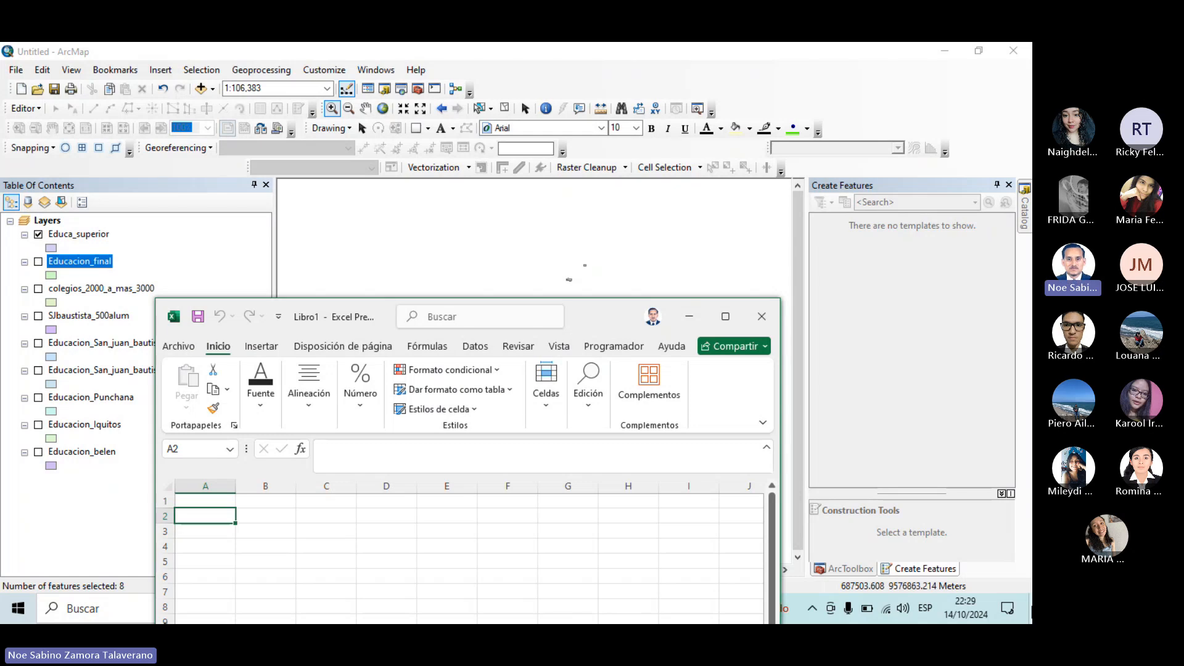
Enter the header tipo clase in cell A2, with the options presencial in A3 and virtual in A4
{"action": "type", "text": "tipo"}
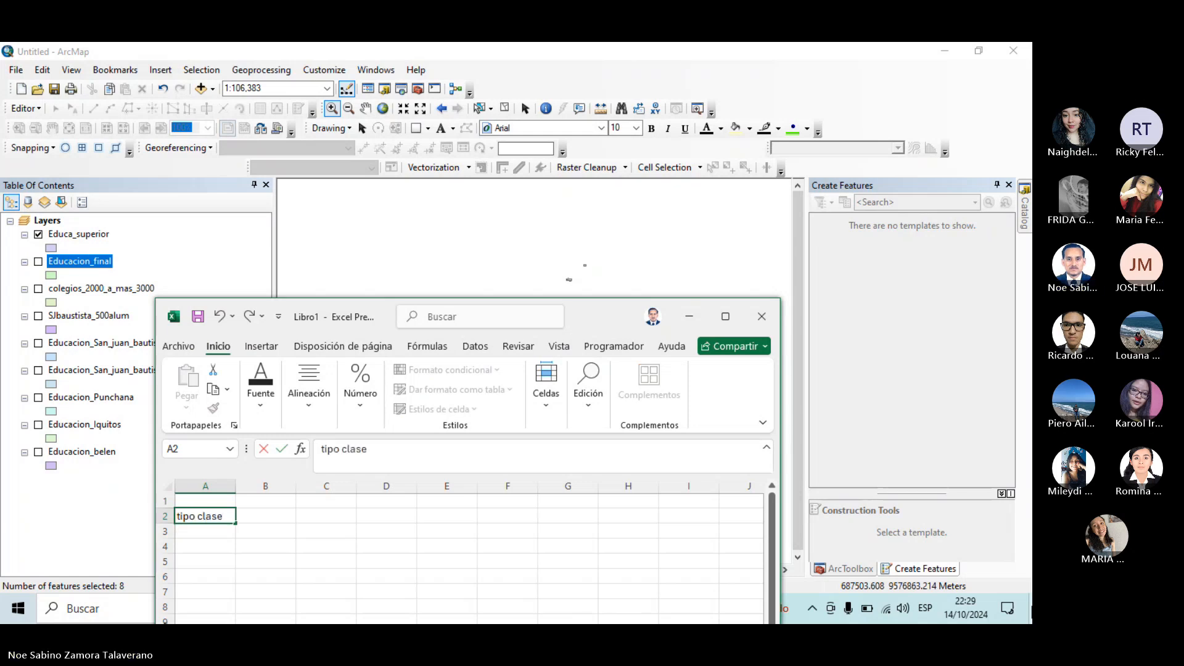
{"action": "type", "text": " clase"}
{"action": "key", "text": "Return"}
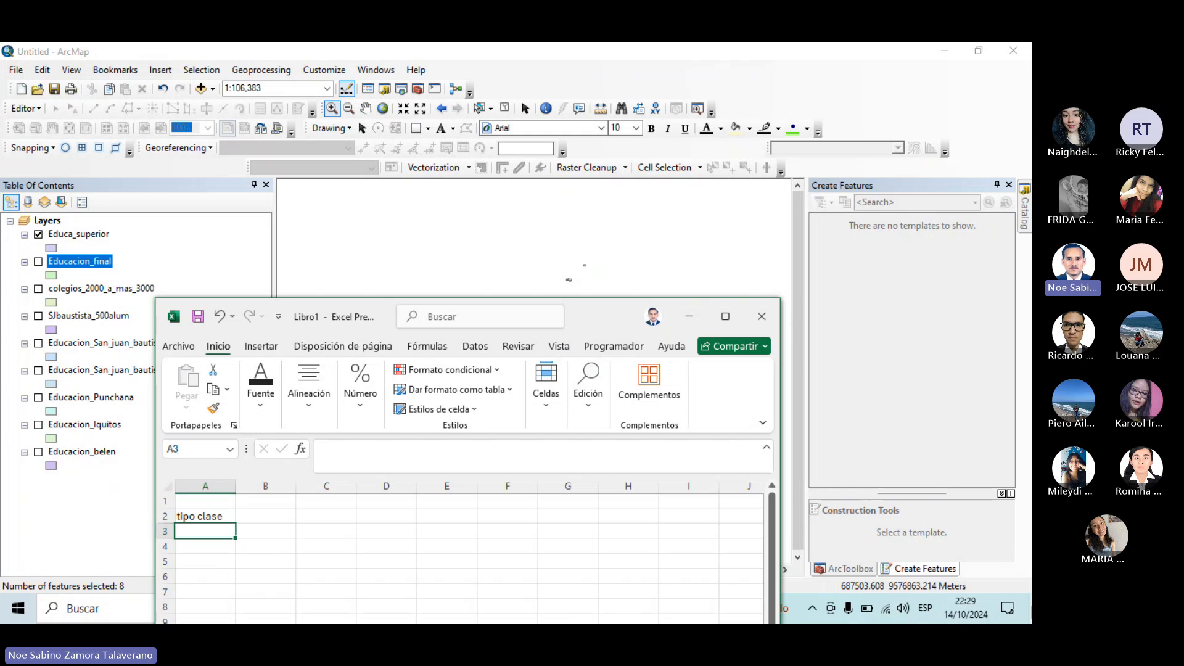
{"action": "type", "text": "presenci"}
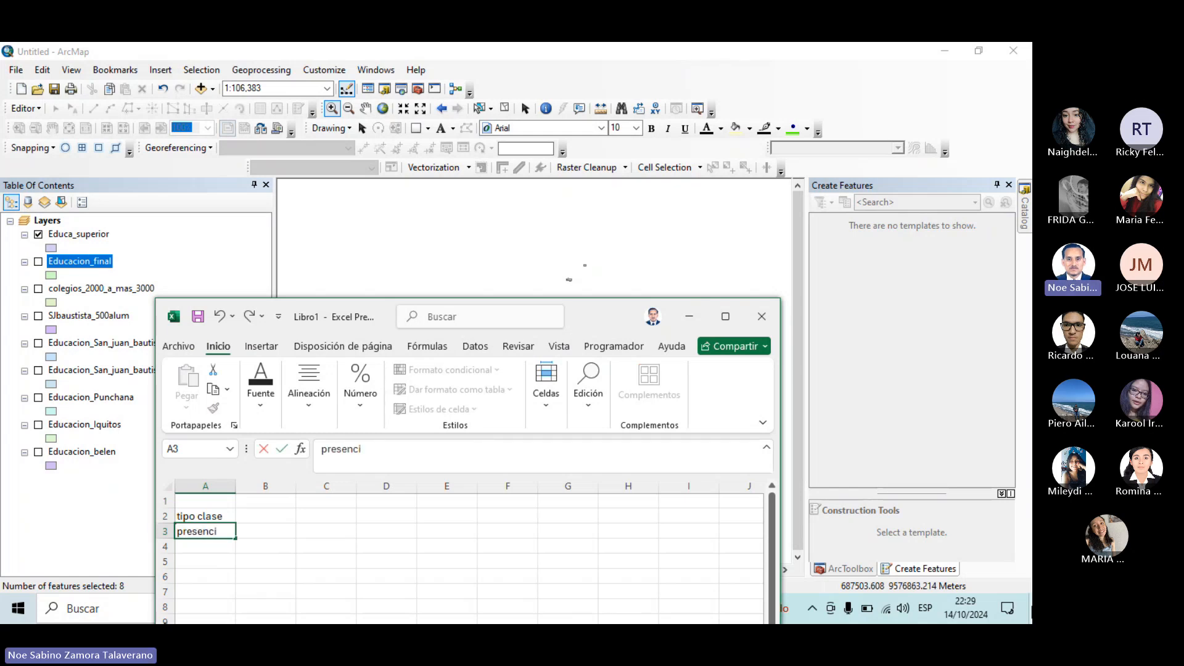
{"action": "type", "text": "al"}
{"action": "key", "text": "Return"}
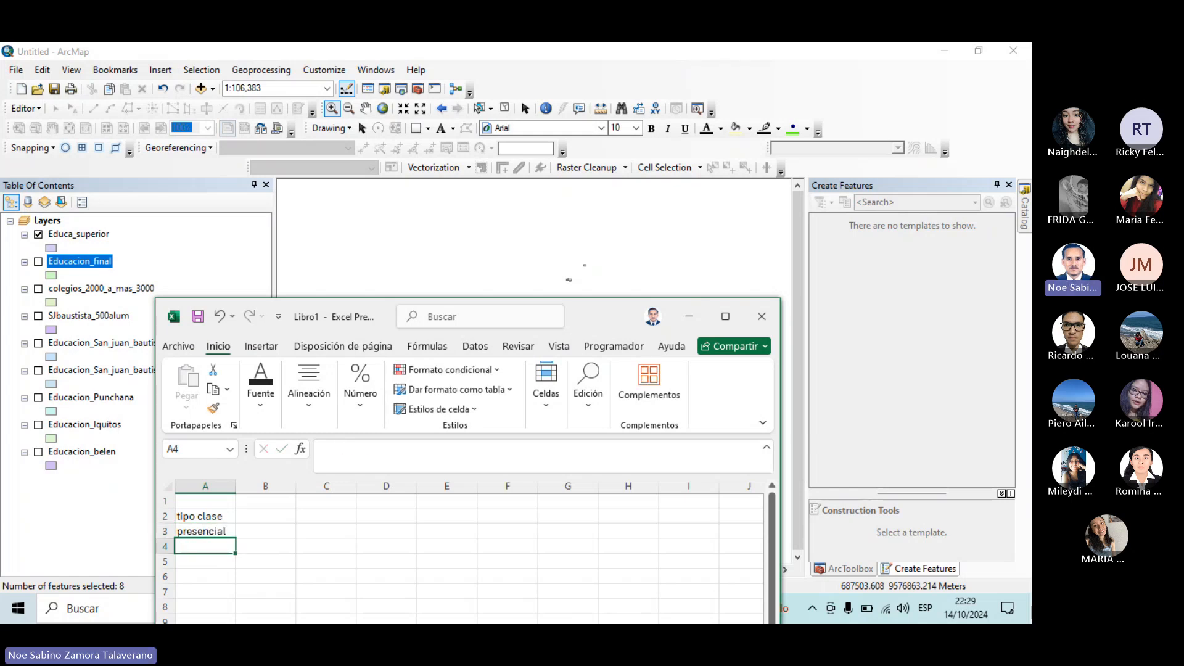
{"action": "type", "text": "vir"}
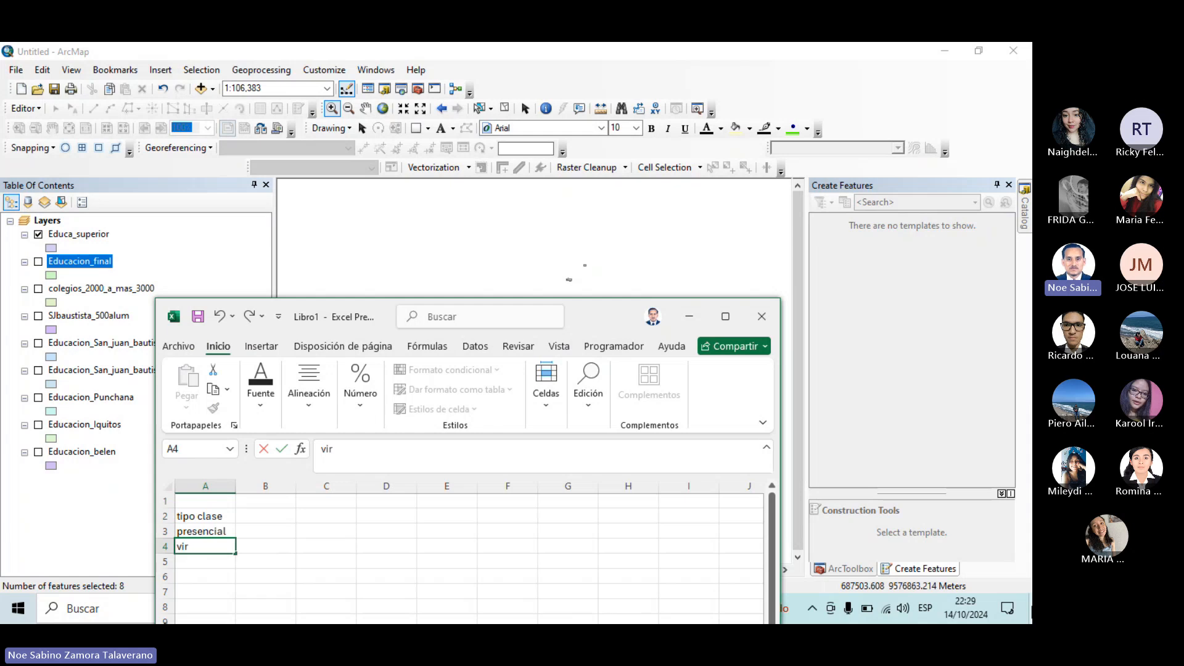
{"action": "type", "text": "tual"}
{"action": "key", "text": "Return"}
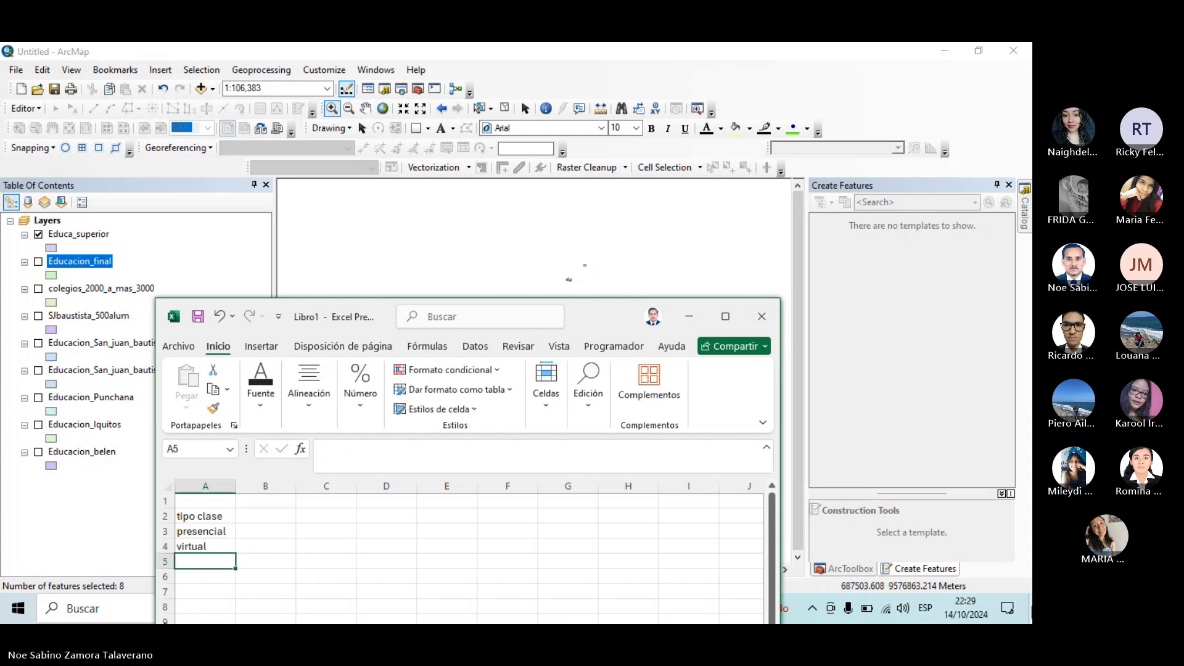
Enter the combined option presencia/ virtual in cell A5, below virtual
{"action": "type", "text": "pres"}
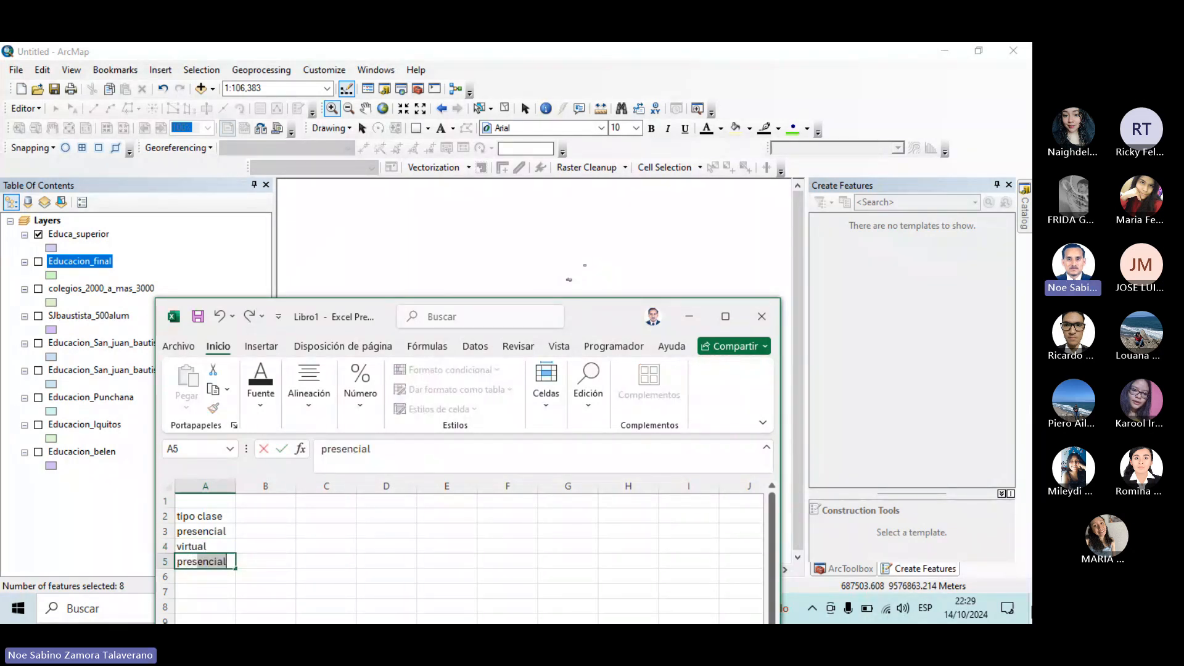
{"action": "type", "text": "encial"}
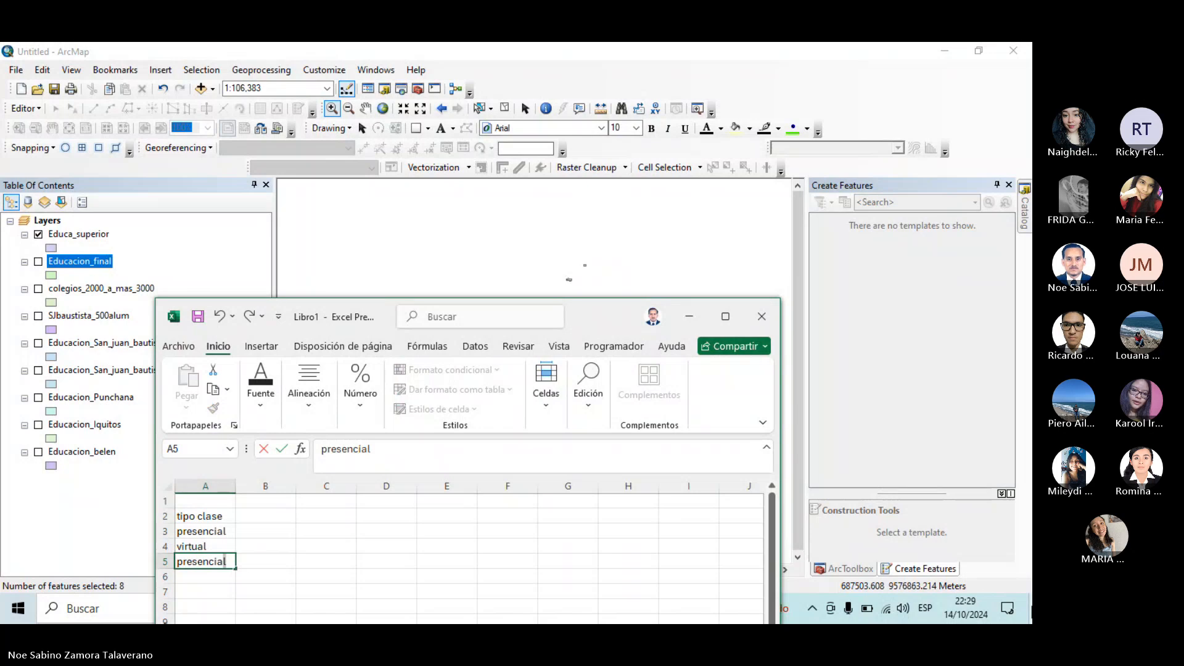
{"action": "key", "text": "BackSpace"}
{"action": "type", "text": "/ vi"}
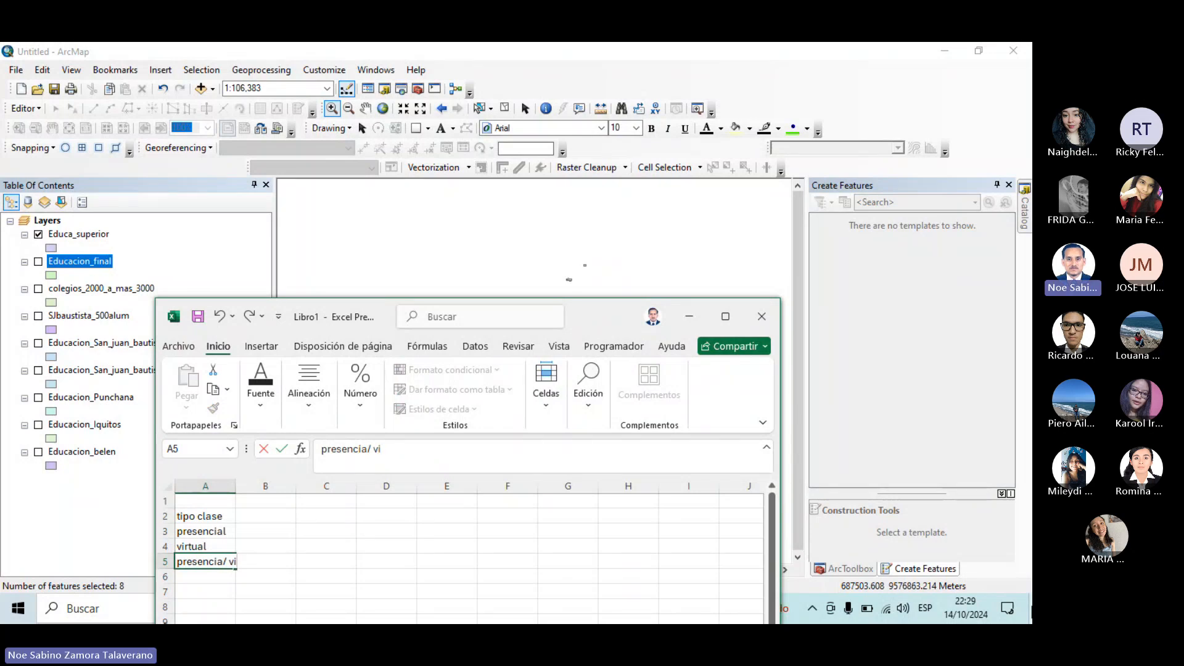
{"action": "type", "text": "rtua"}
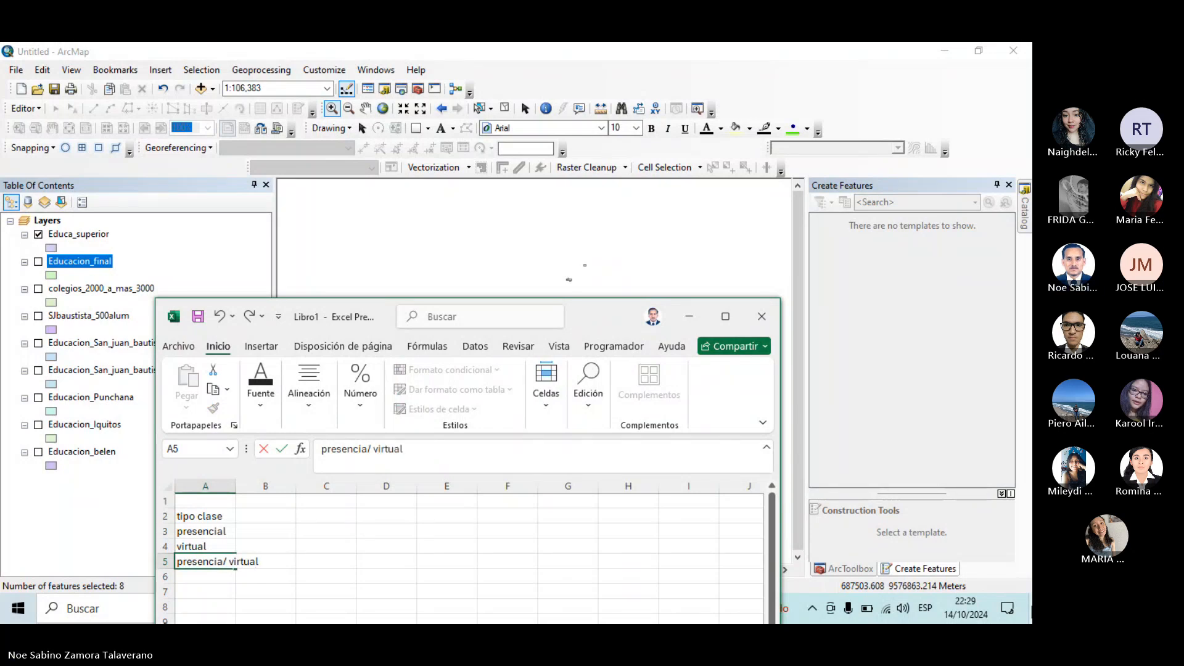
{"action": "type", "text": "l"}
Maximize the Excel window, make the tipo clase header bold and widen column A to fit its entries
{"action": "left_click_drag", "start_coordinate": [205, 517], "coordinate": [203, 507]}
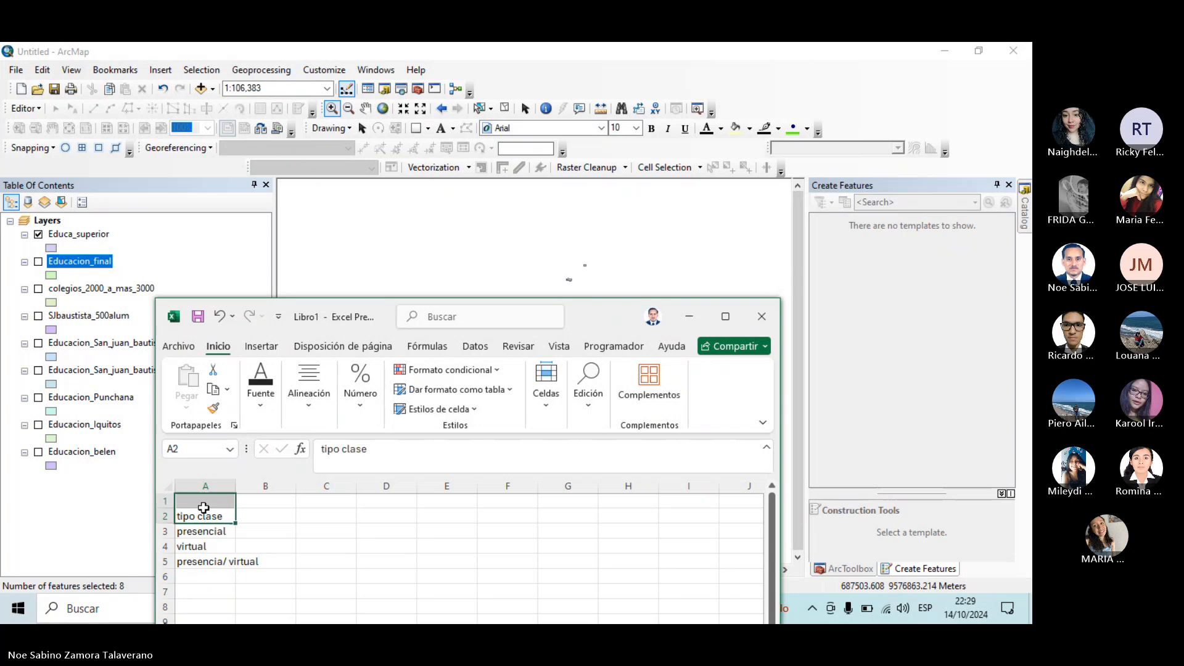
{"action": "left_click", "coordinate": [217, 517]}
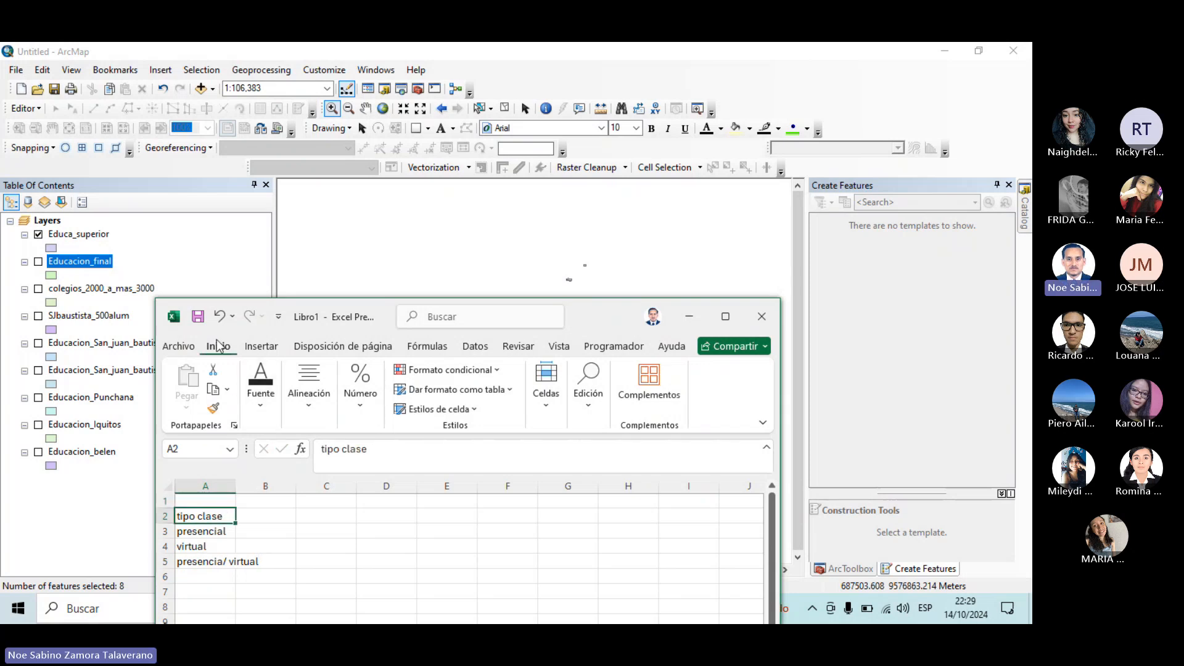
{"action": "left_click", "coordinate": [725, 316]}
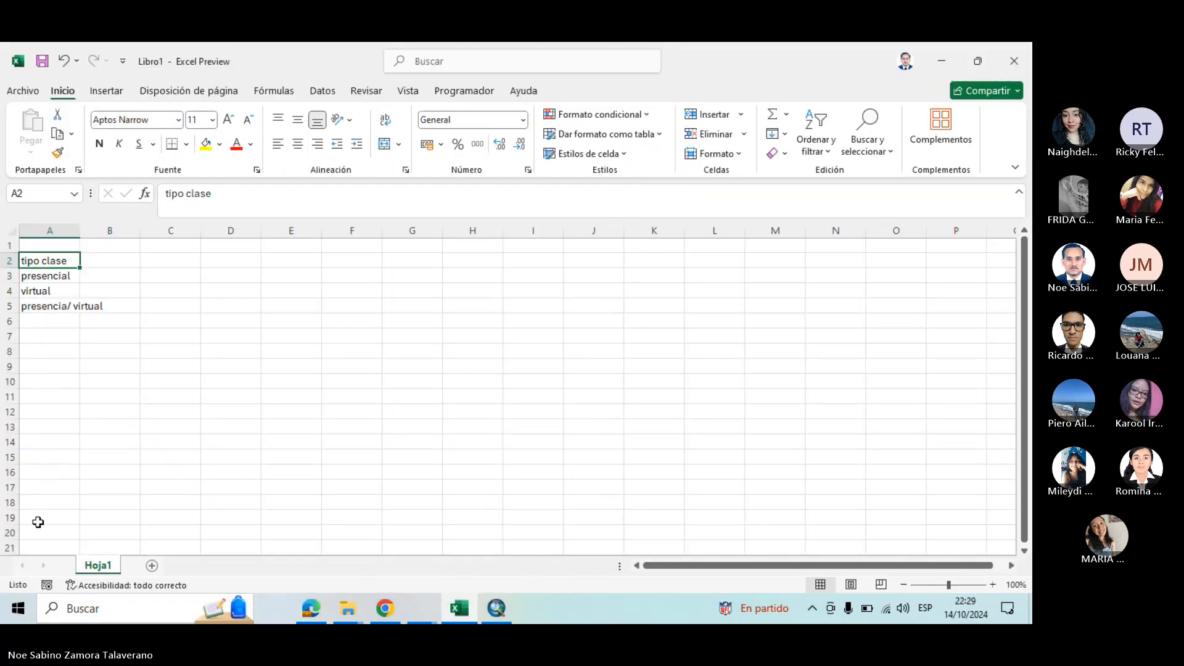
{"action": "left_click", "coordinate": [99, 145]}
{"action": "left_click_drag", "start_coordinate": [80, 231], "coordinate": [205, 233]}
Enter the header Equipamiento in cell B2 and make it bold
{"action": "left_click", "coordinate": [147, 260]}
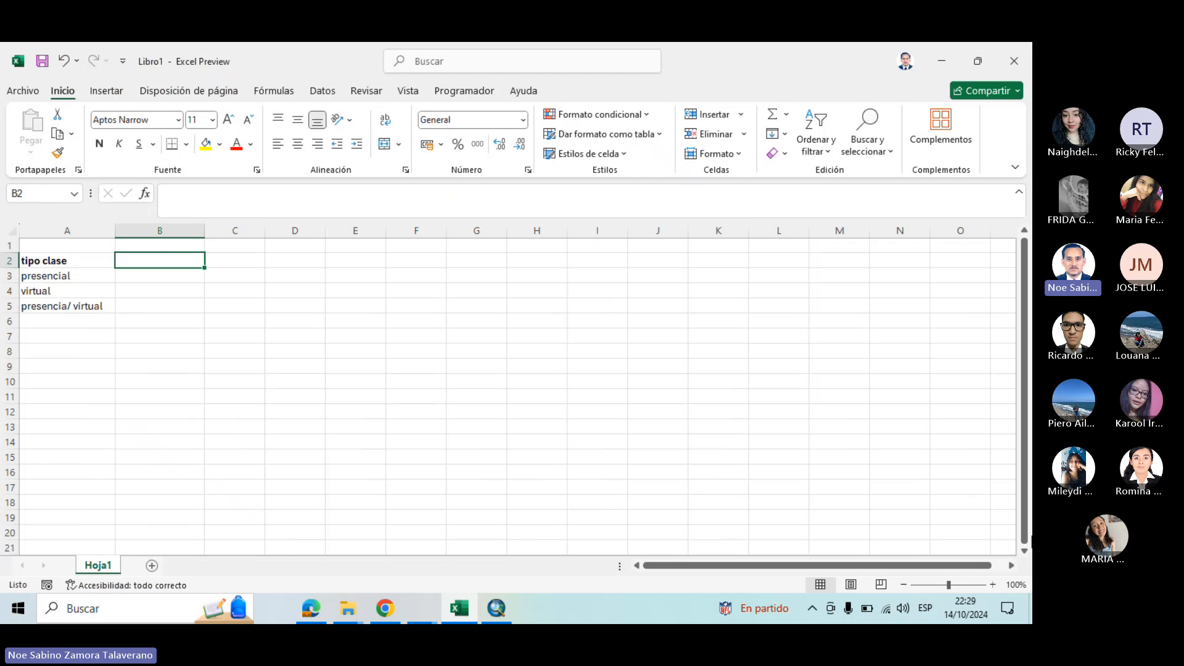
{"action": "type", "text": "Equi"}
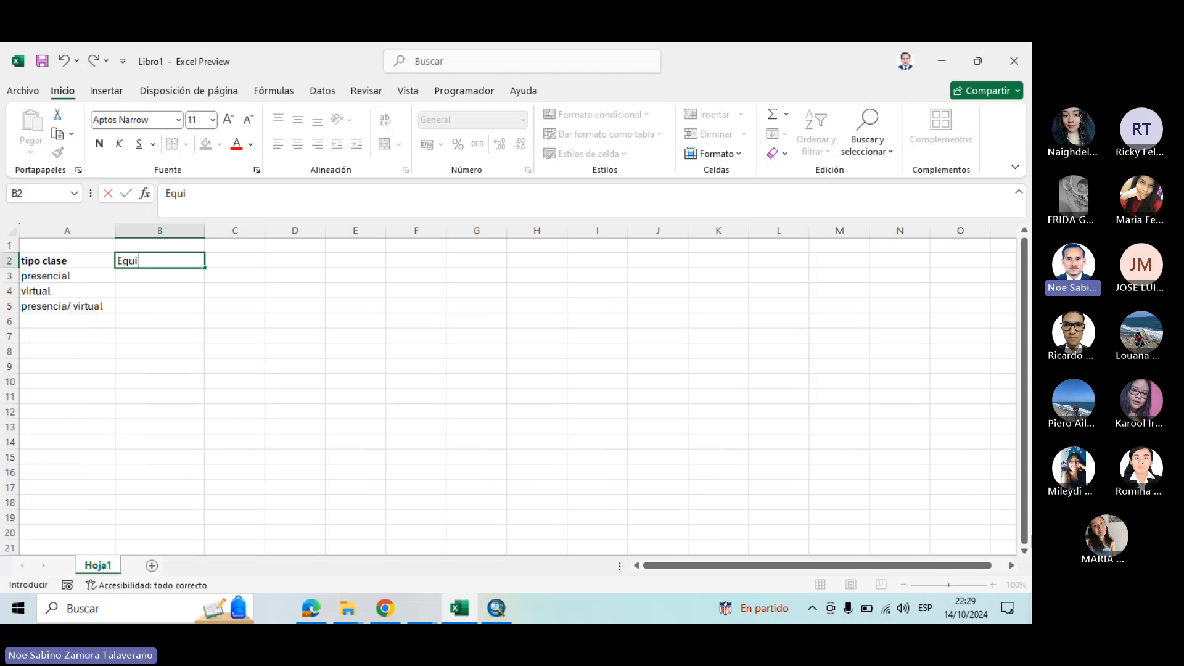
{"action": "type", "text": "pamiento"}
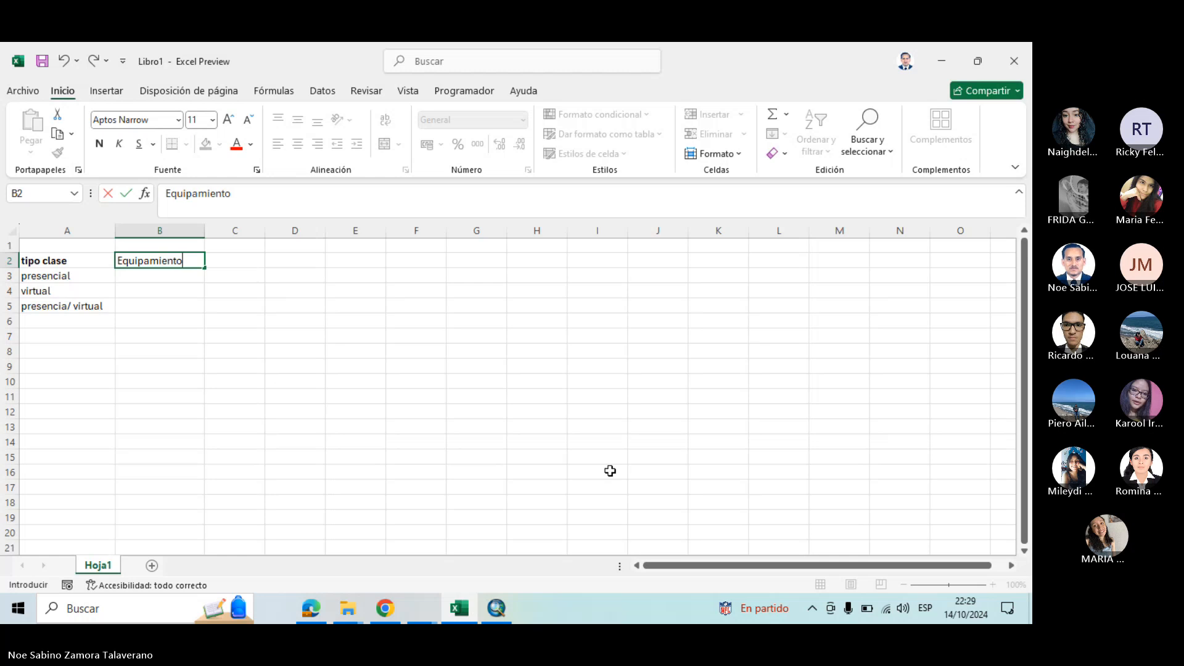
{"action": "left_click", "coordinate": [596, 411]}
{"action": "left_click", "coordinate": [170, 260]}
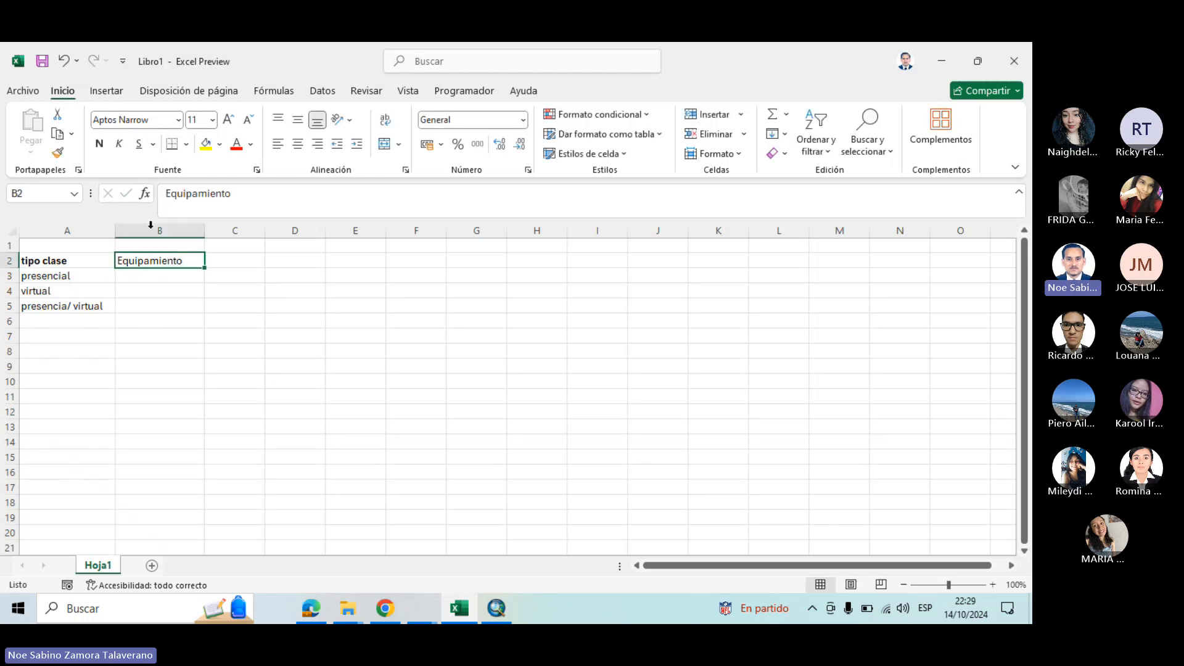
{"action": "left_click", "coordinate": [99, 144]}
{"action": "left_click", "coordinate": [422, 356]}
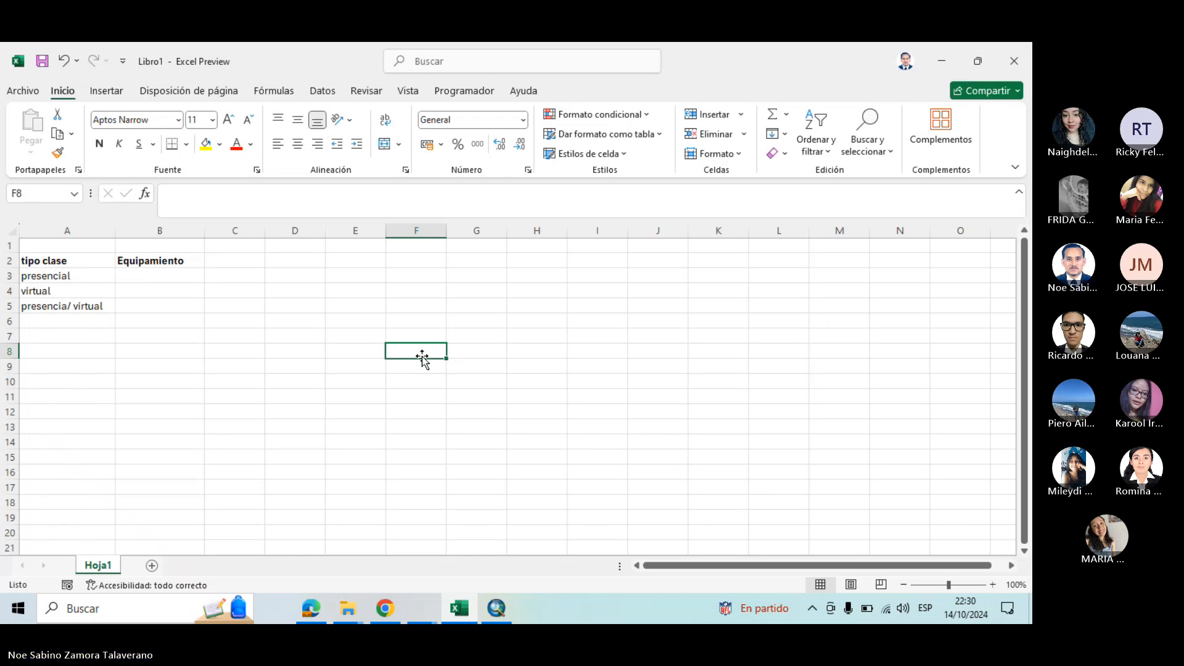
Enter the header Docentes especialistas in cell C2, next to Equipamiento
{"action": "left_click", "coordinate": [242, 271]}
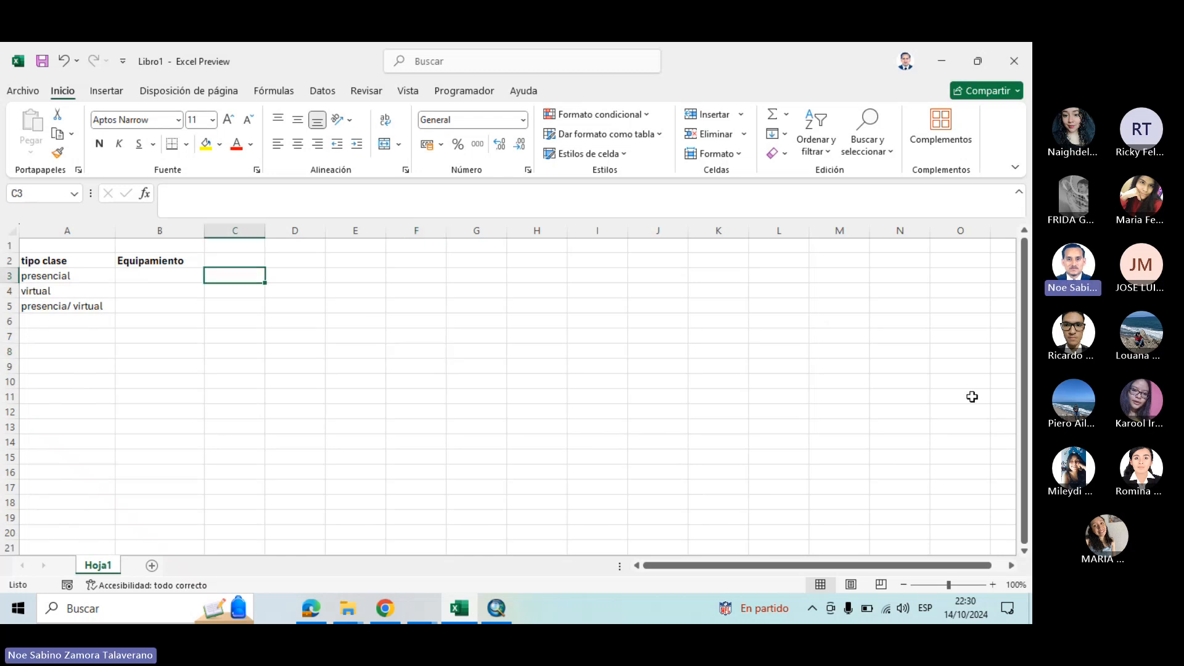
{"action": "left_click", "coordinate": [241, 259]}
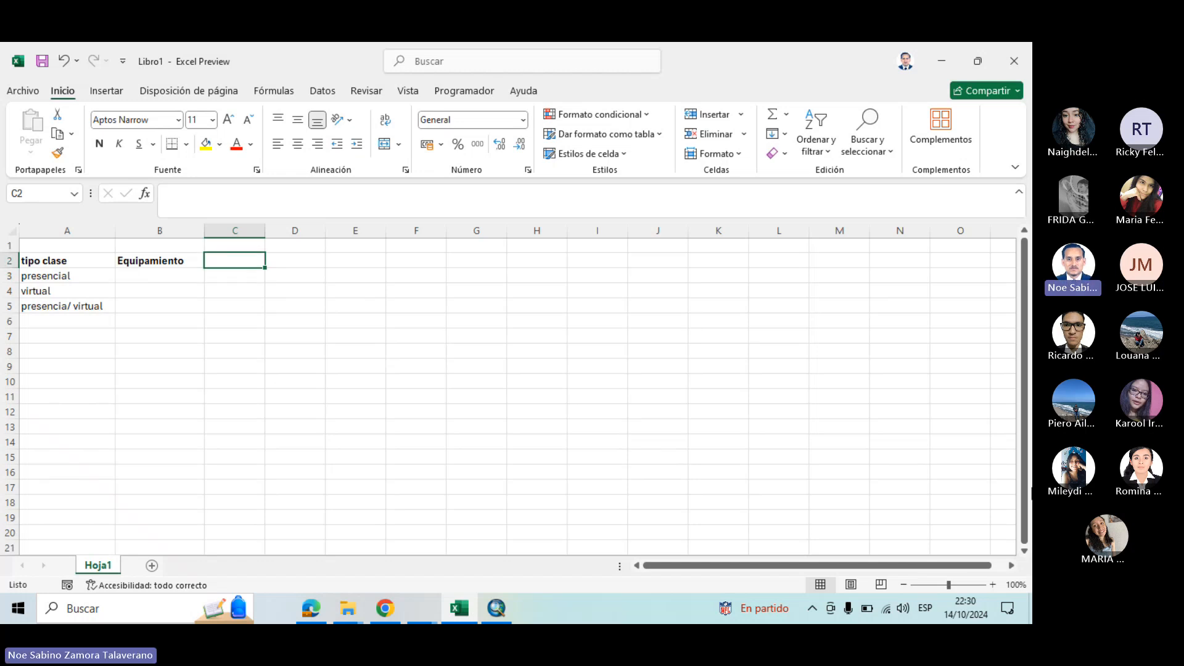
{"action": "type", "text": "e"}
{"action": "key", "text": "BackSpace"}
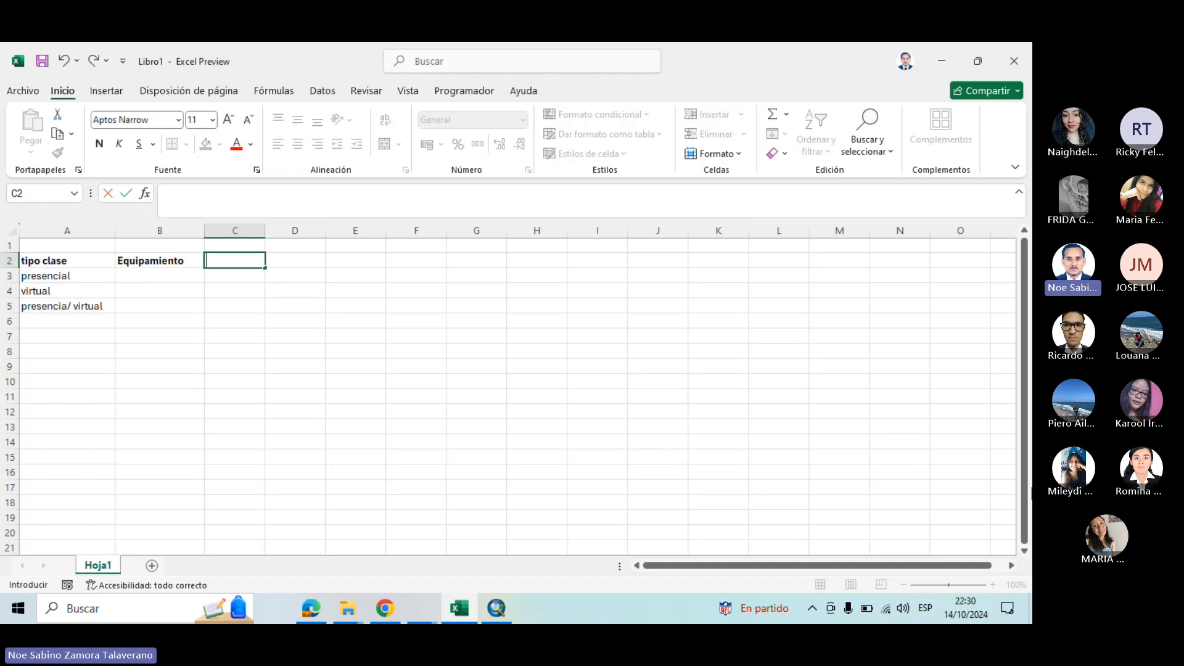
{"action": "type", "text": "Docent"}
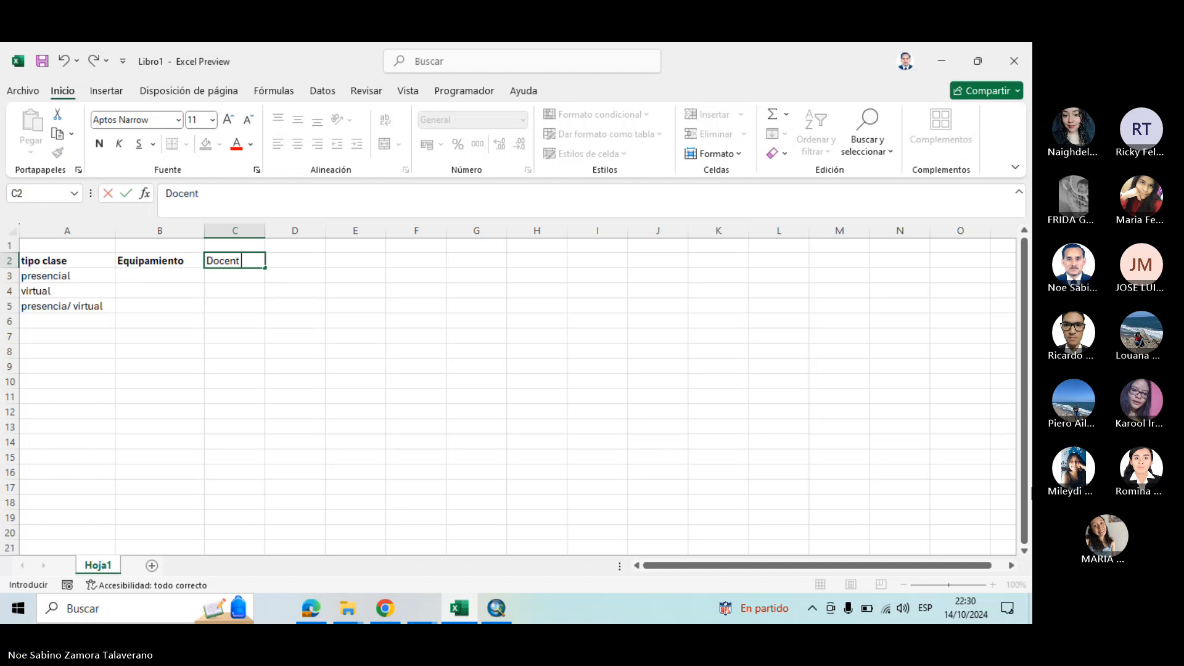
{"action": "type", "text": "es especiali"}
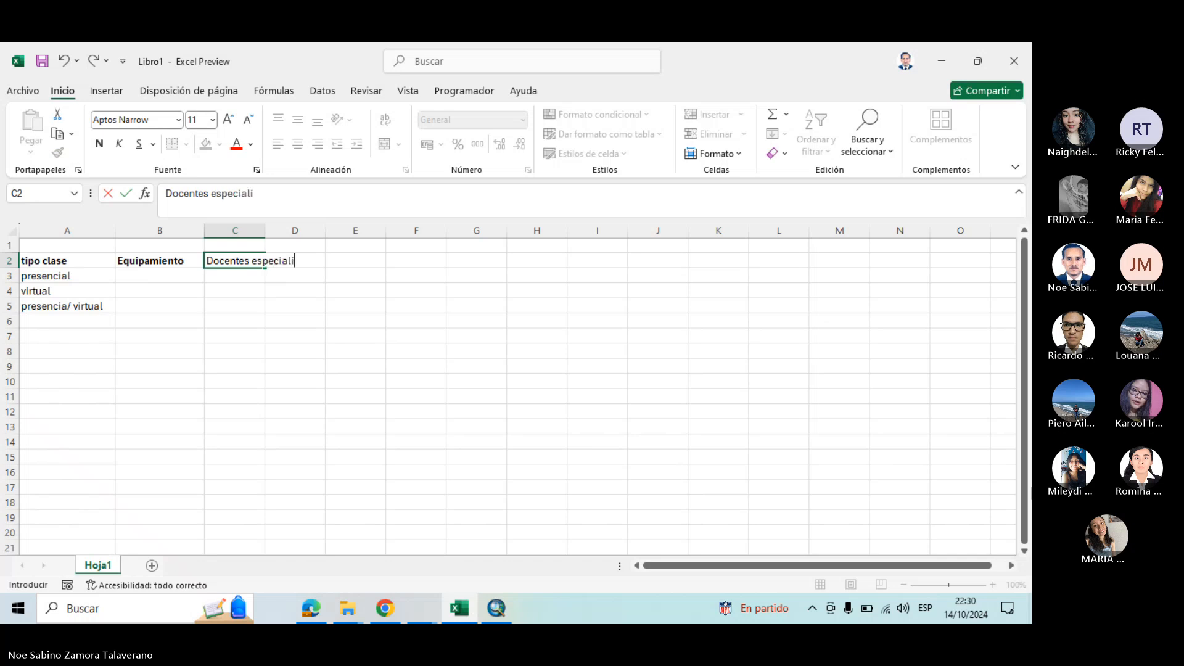
{"action": "type", "text": "stas"}
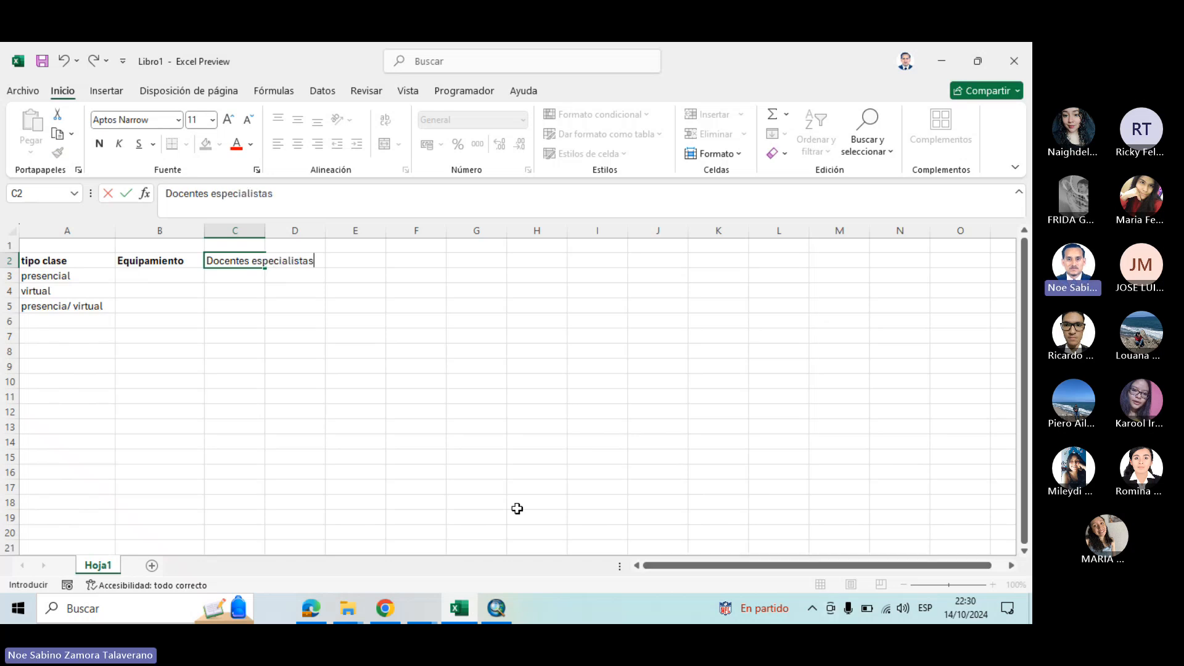
{"action": "left_click", "coordinate": [419, 471]}
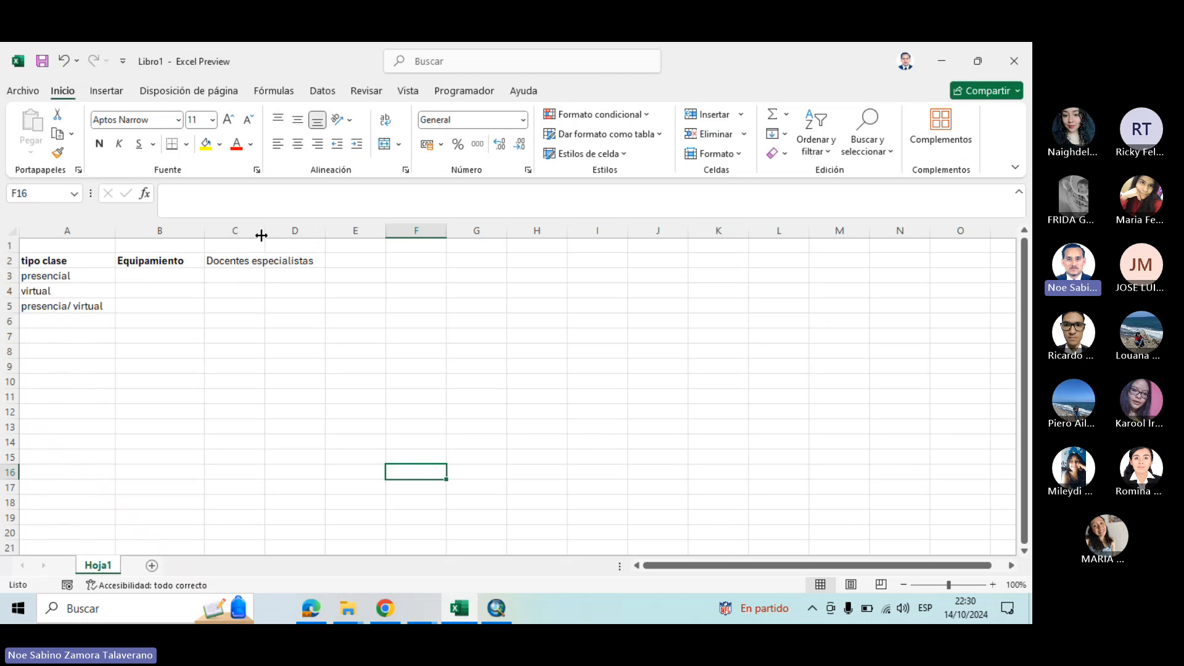
Widen column C to fit the Docentes especialistas header and make that header bold
{"action": "left_click_drag", "start_coordinate": [265, 232], "coordinate": [318, 231]}
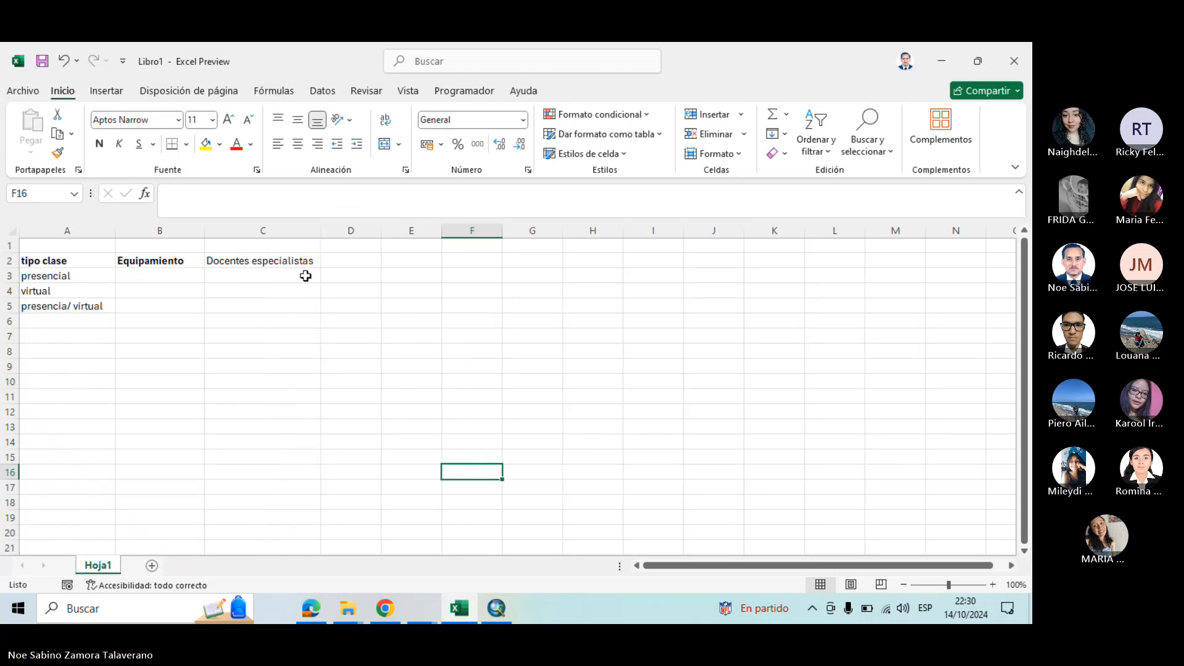
{"action": "left_click", "coordinate": [254, 287]}
{"action": "left_click", "coordinate": [257, 277]}
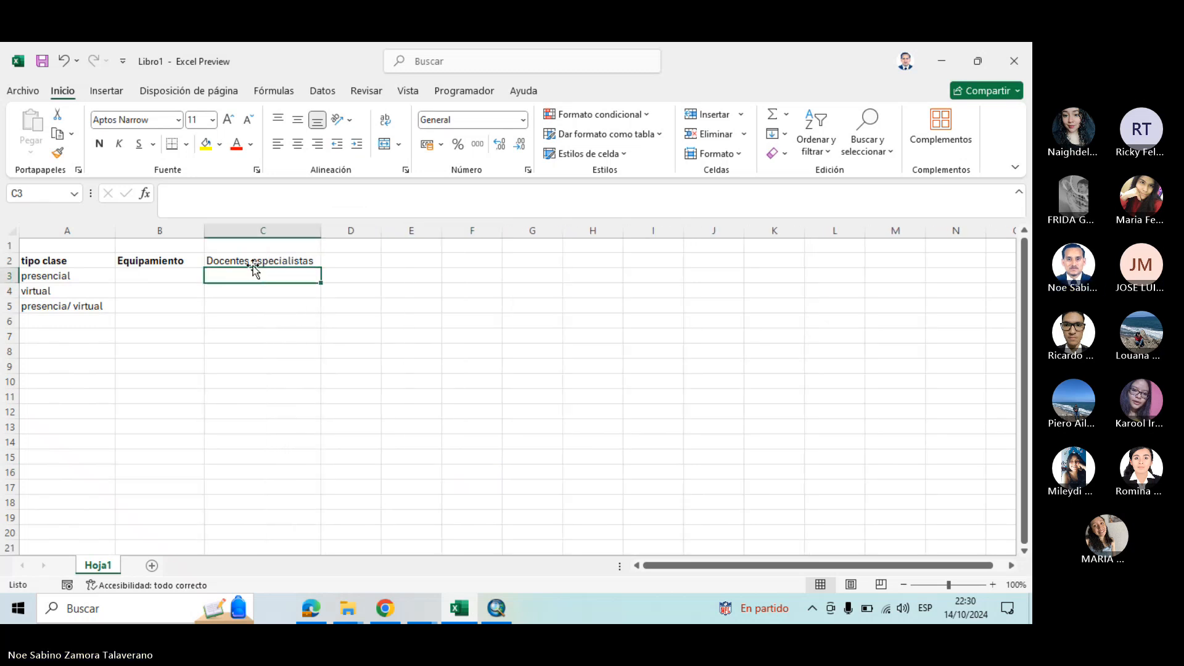
{"action": "left_click", "coordinate": [259, 261]}
{"action": "left_click", "coordinate": [99, 144]}
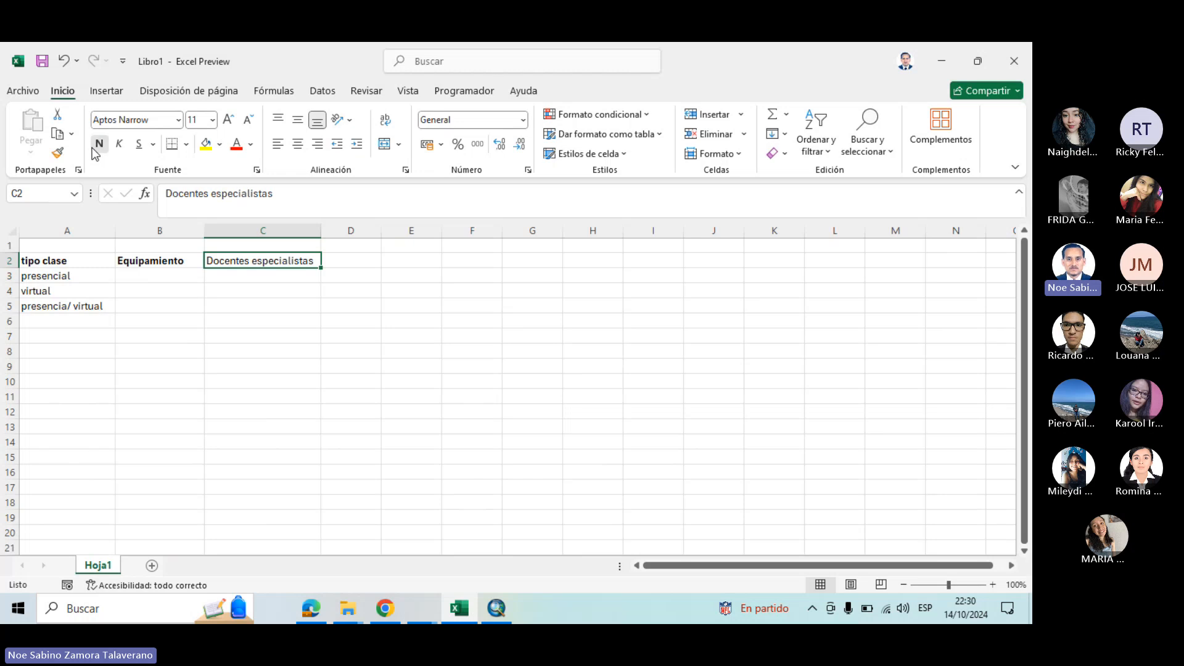
Apply all borders to the header cells A2 to D2 and widen column C slightly more
{"action": "left_click", "coordinate": [345, 257]}
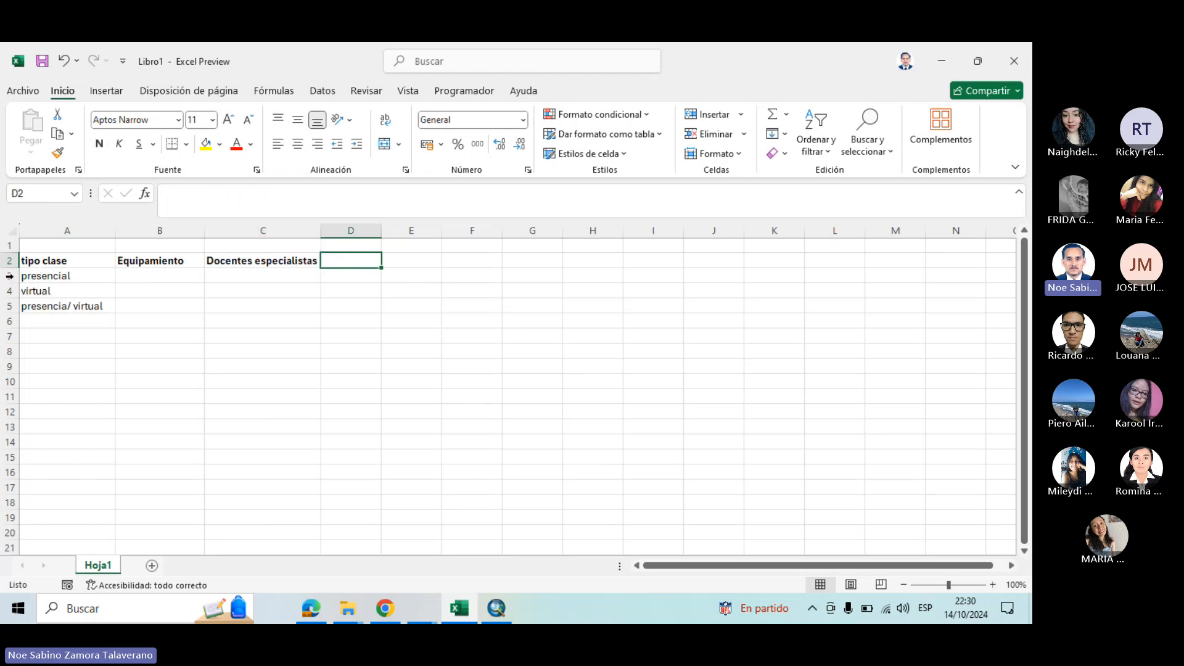
{"action": "left_click_drag", "start_coordinate": [28, 260], "coordinate": [336, 260]}
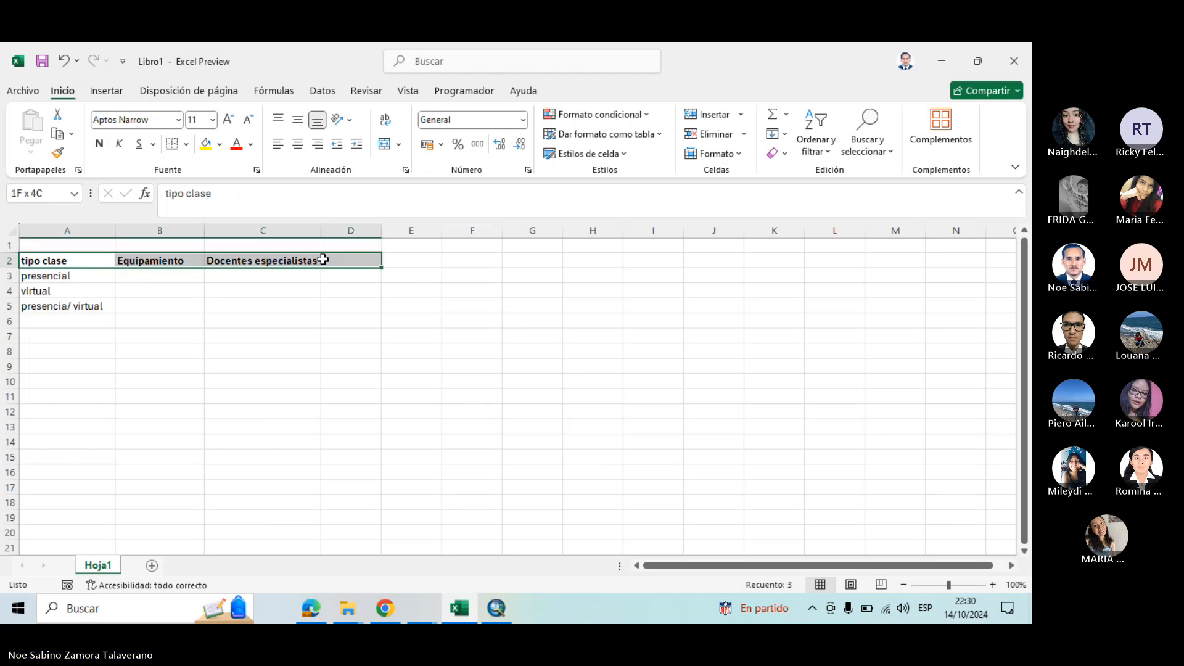
{"action": "left_click", "coordinate": [185, 145]}
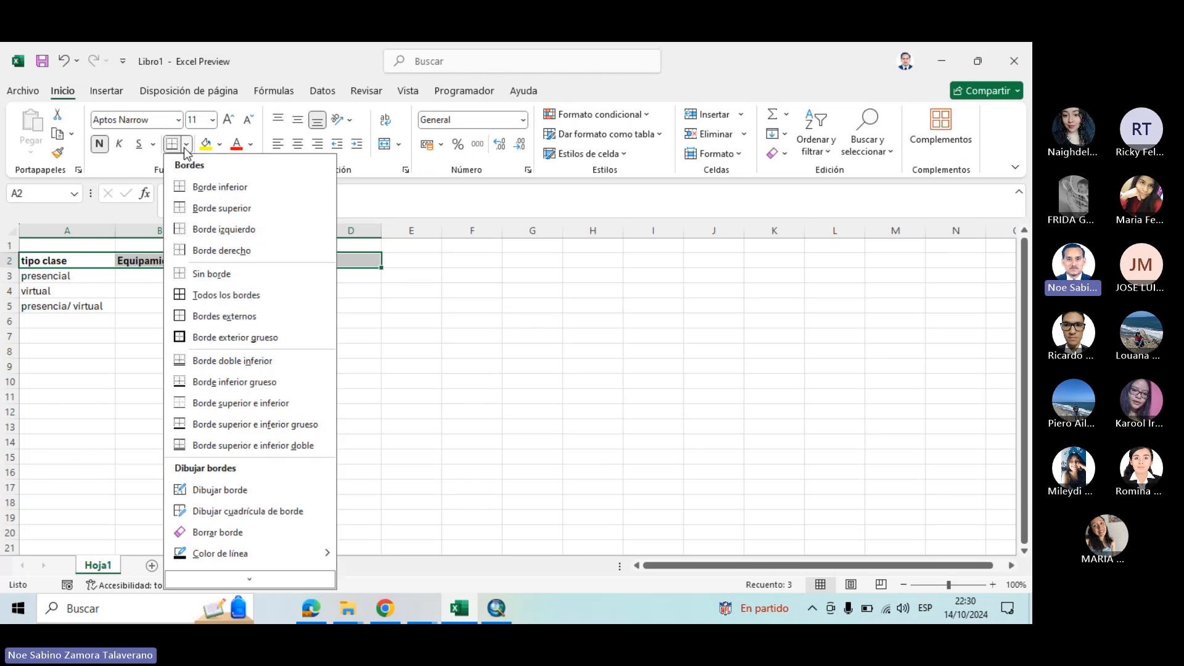
{"action": "left_click", "coordinate": [194, 296]}
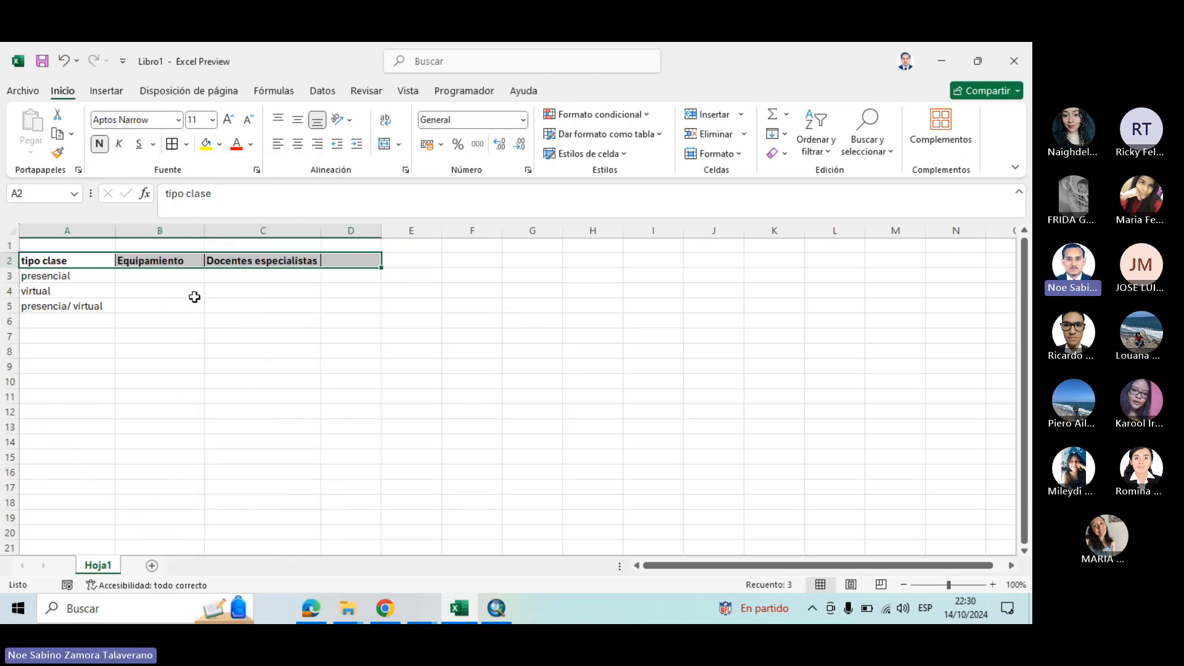
{"action": "left_click", "coordinate": [431, 304]}
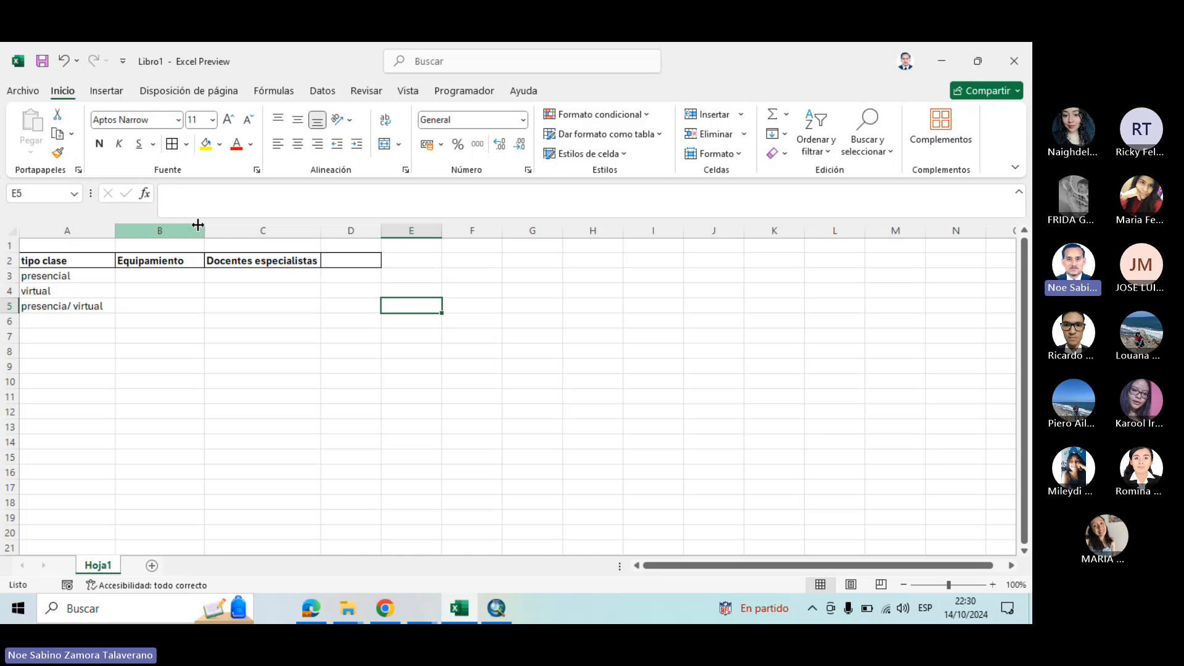
{"action": "left_click", "coordinate": [59, 291]}
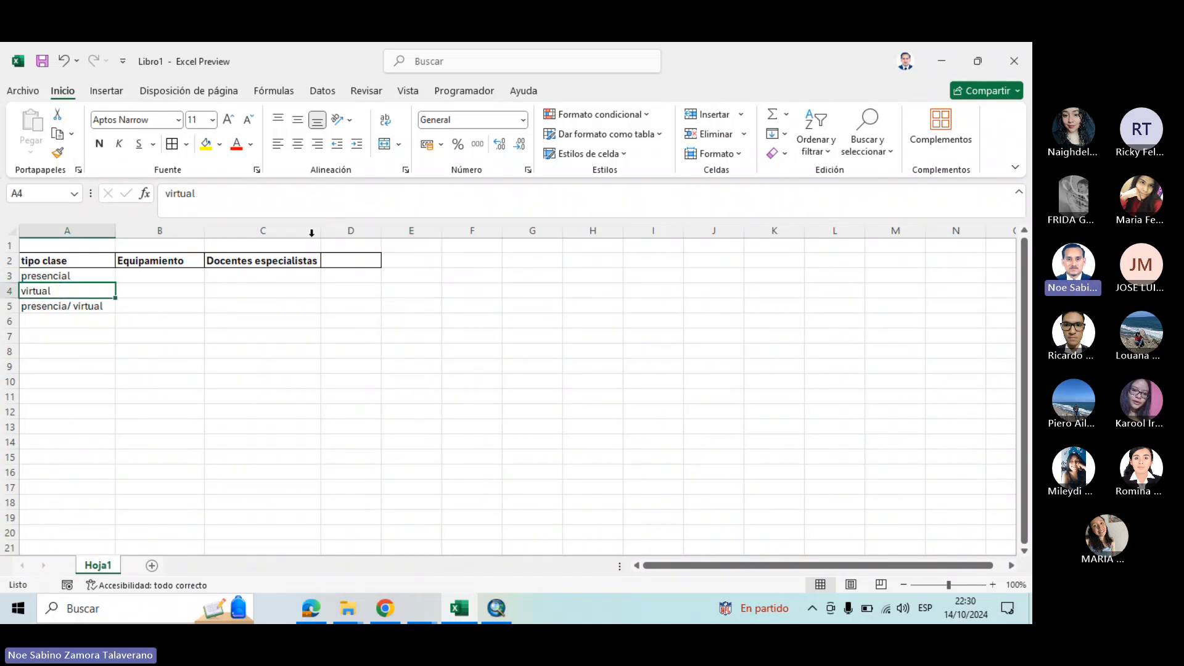
{"action": "left_click_drag", "start_coordinate": [319, 233], "coordinate": [331, 232]}
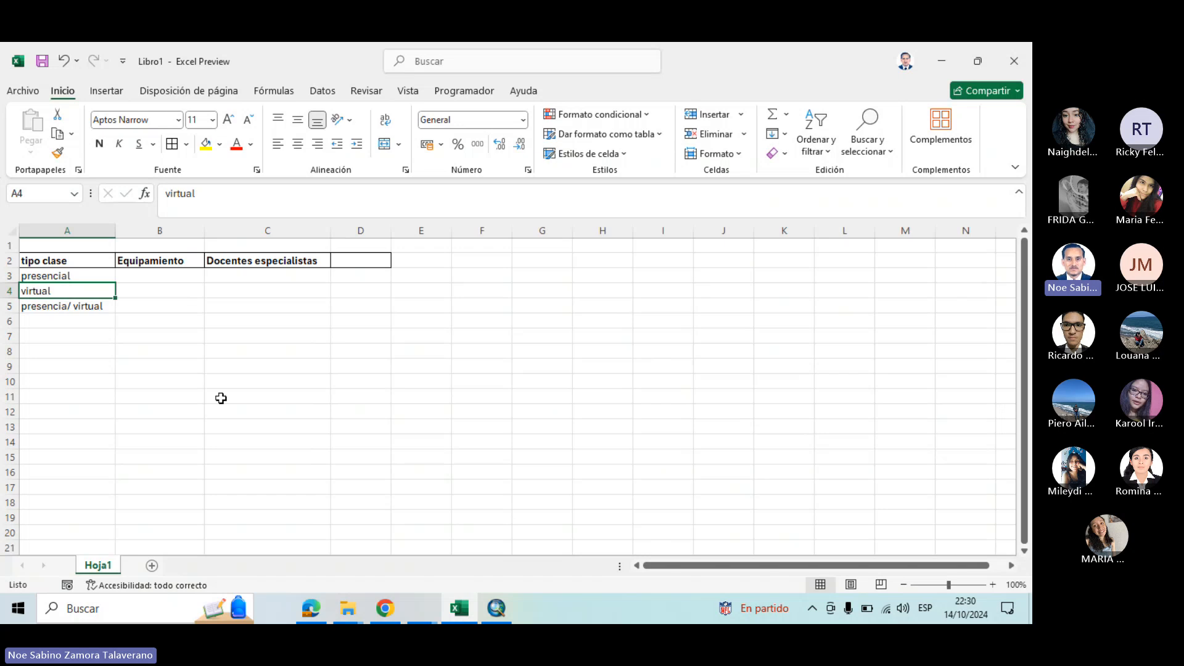
Enter the field name Tipo Clase in cell A8, below the list of class options
{"action": "left_click", "coordinate": [60, 353]}
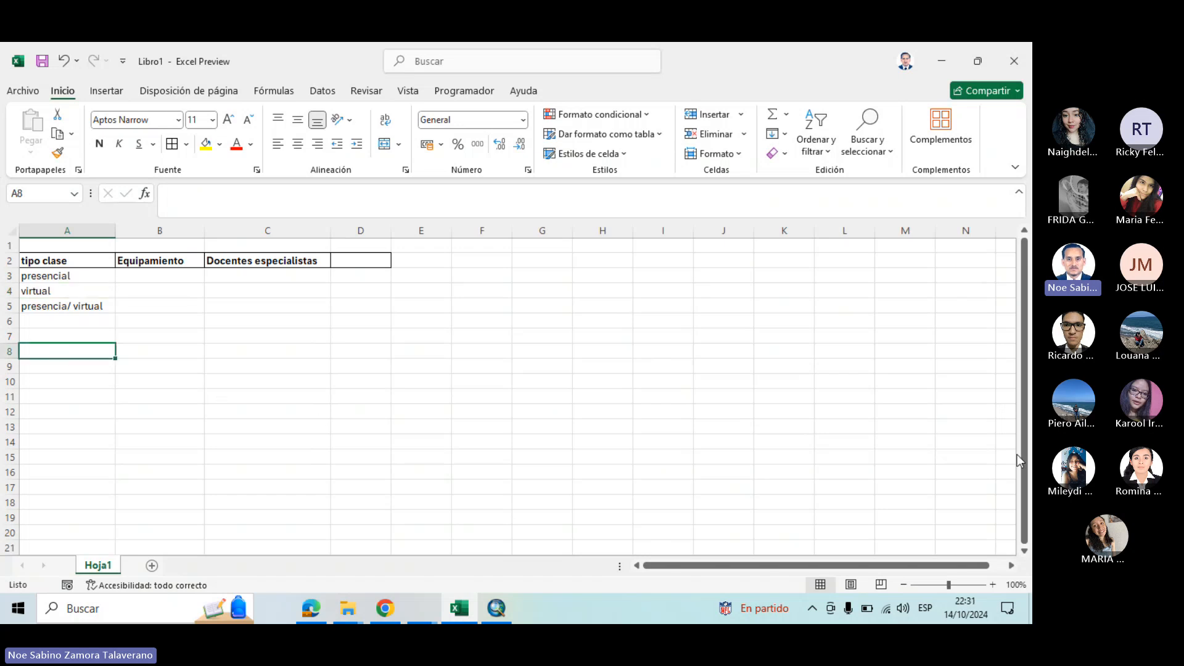
{"action": "type", "text": "Tipo"}
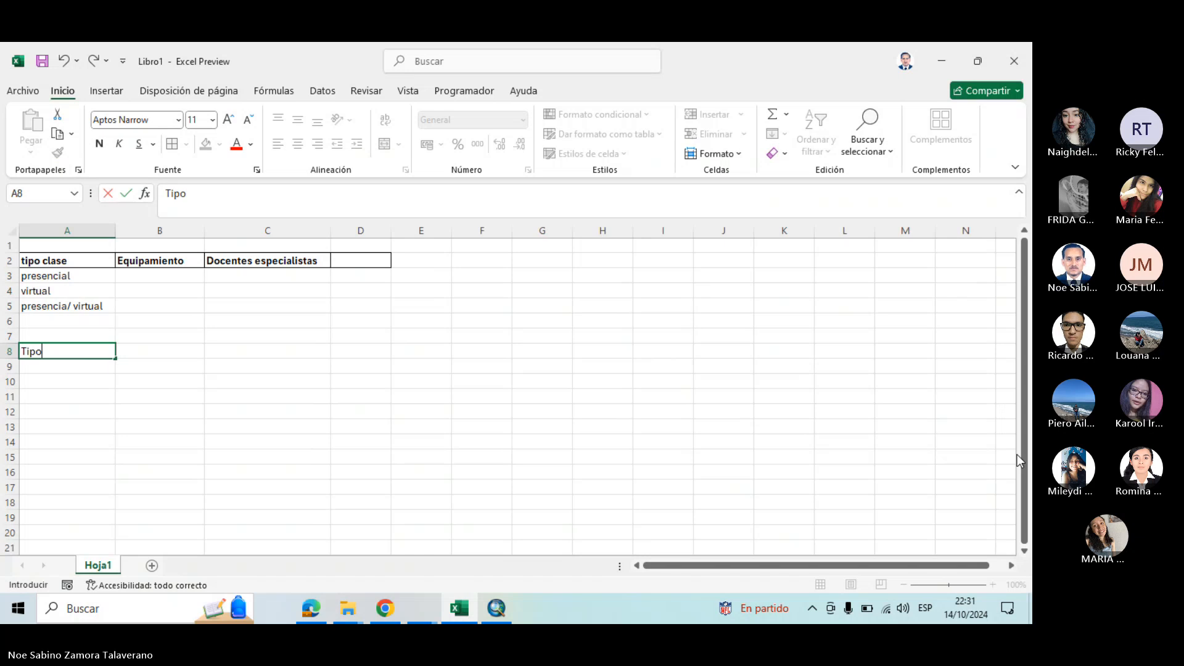
{"action": "type", "text": " Clse"}
{"action": "left_click", "coordinate": [53, 352]}
{"action": "type", "text": "a"}
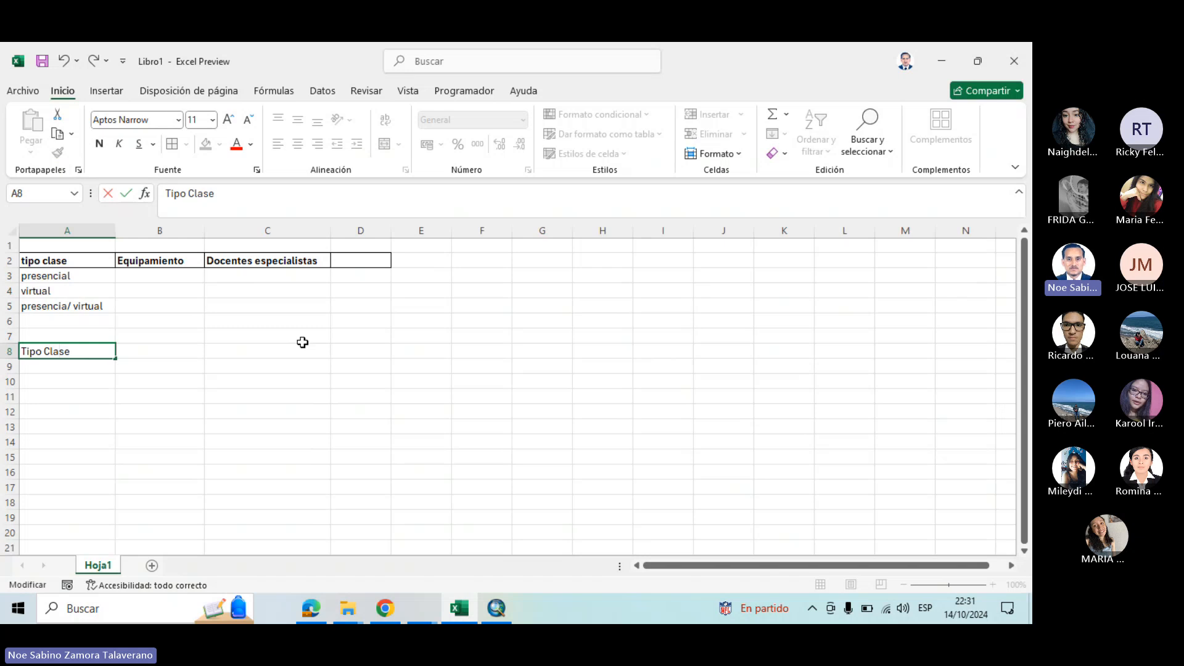
{"action": "key", "text": "Return"}
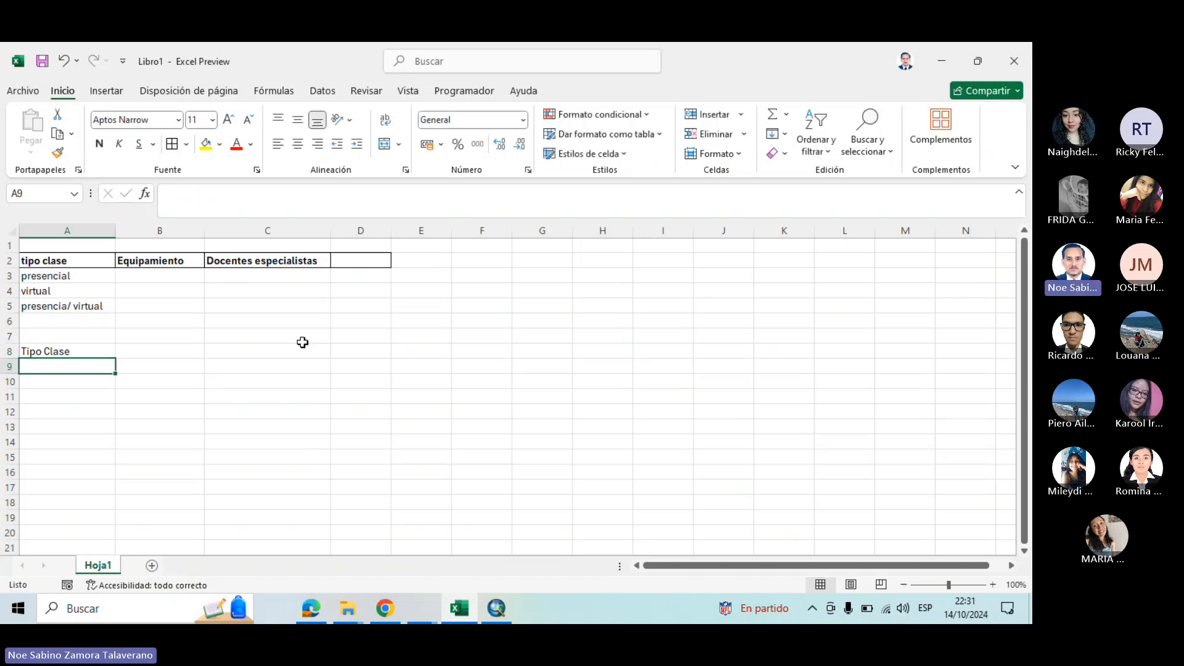
Enter the field type texto in cell A9 and the length 25 in cell A10 under Tipo Clase
{"action": "type", "text": "r"}
{"action": "key", "text": "BackSpace"}
{"action": "type", "text": "texto"}
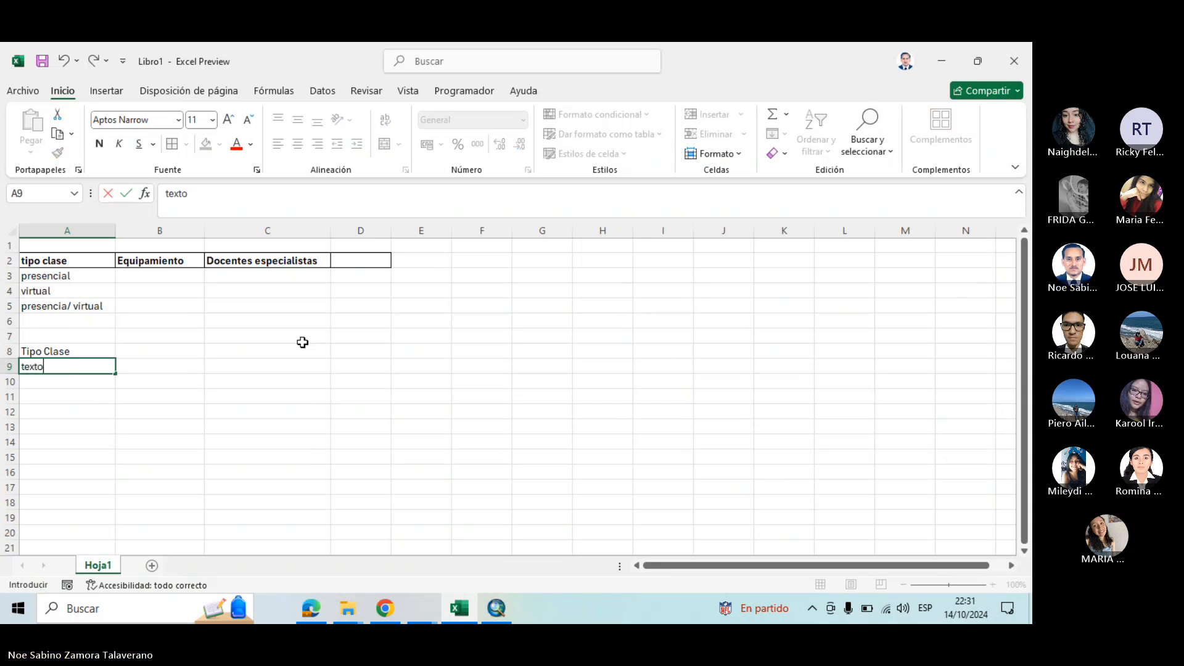
{"action": "key", "text": "Return"}
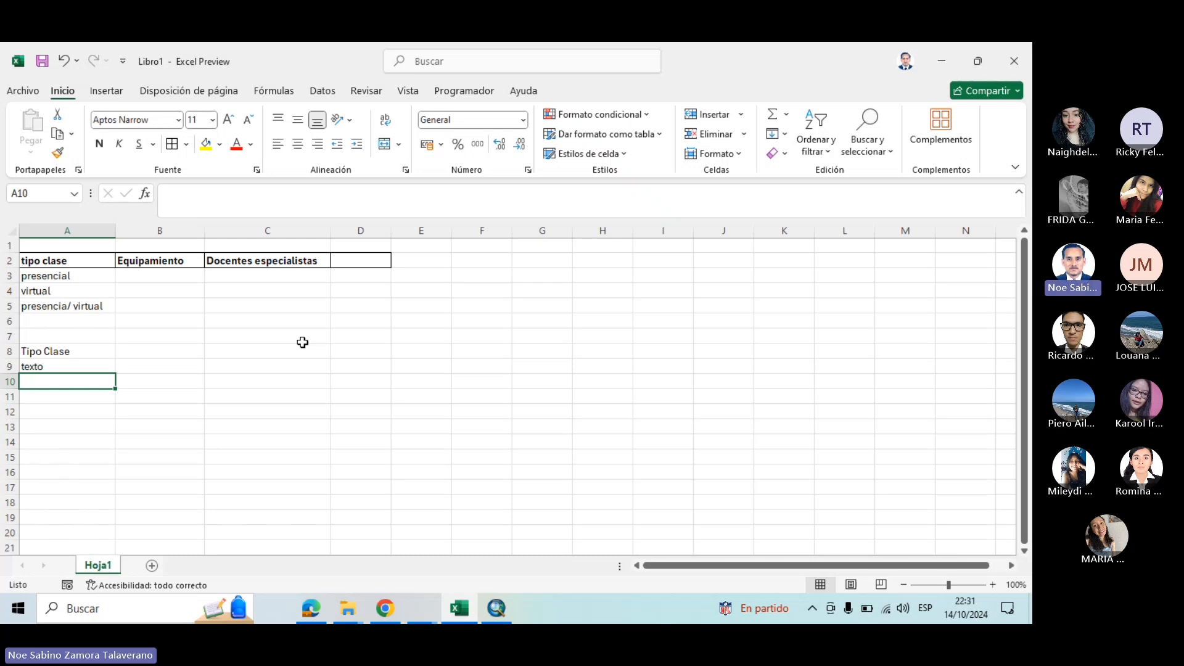
{"action": "type", "text": "25"}
{"action": "key", "text": "Return"}
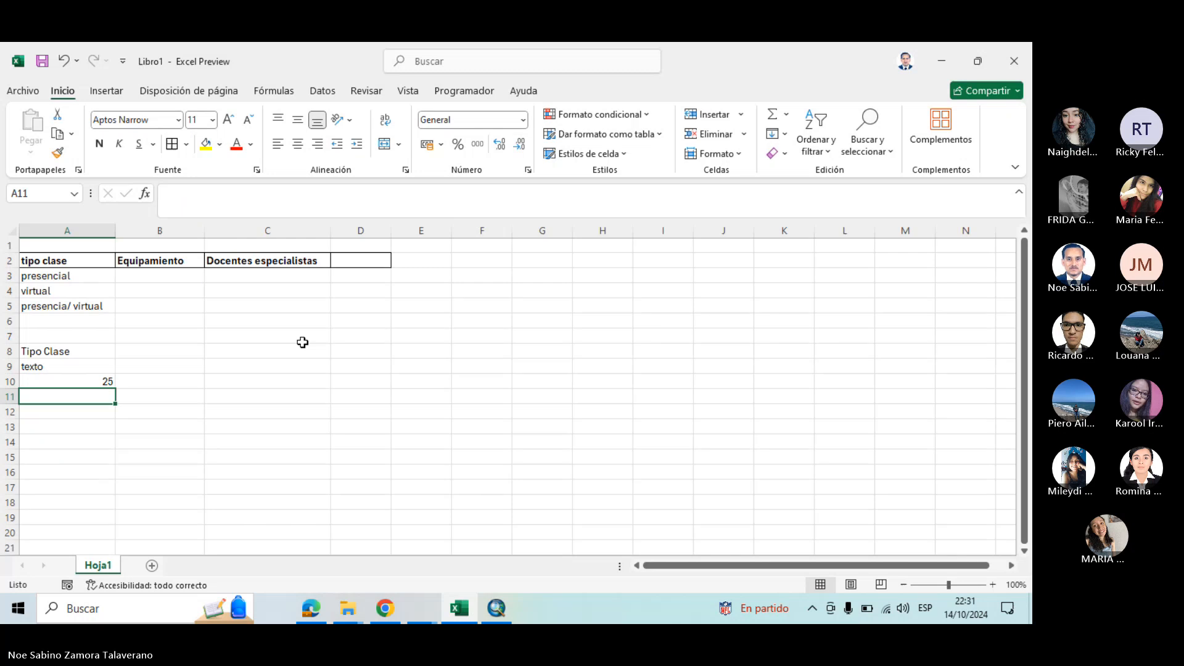
Left-align the value in cell A10 so it lines up with the Tipo Clase and texto entries
{"action": "left_click", "coordinate": [180, 415]}
{"action": "left_click", "coordinate": [58, 380]}
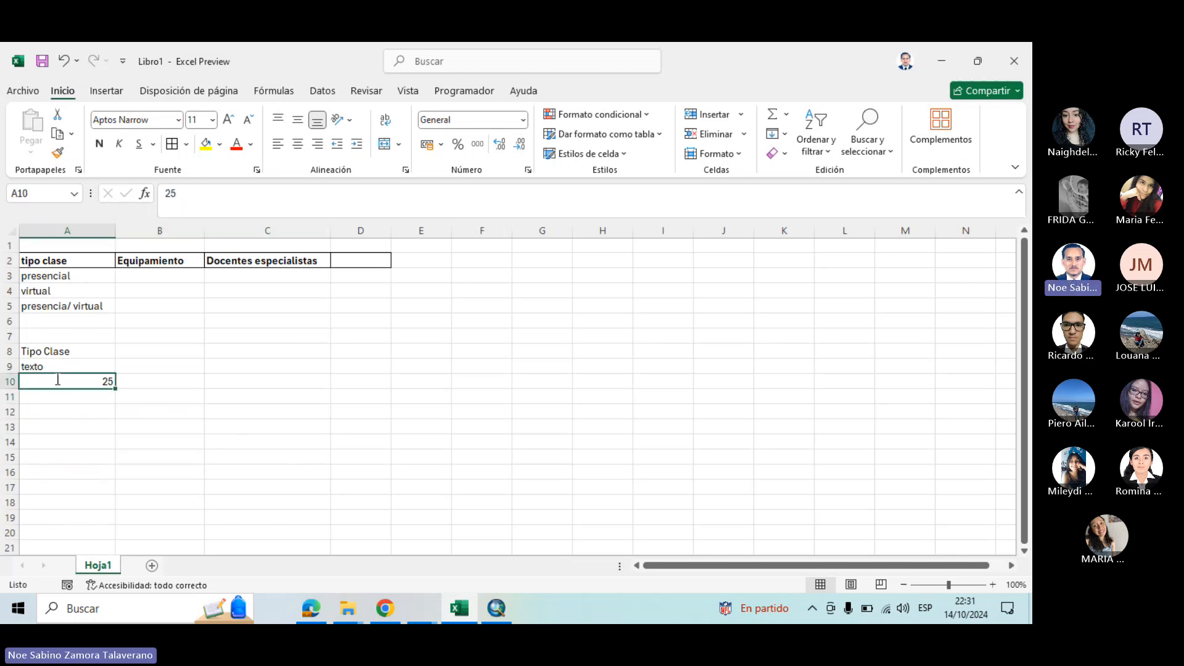
{"action": "double_click", "coordinate": [57, 379]}
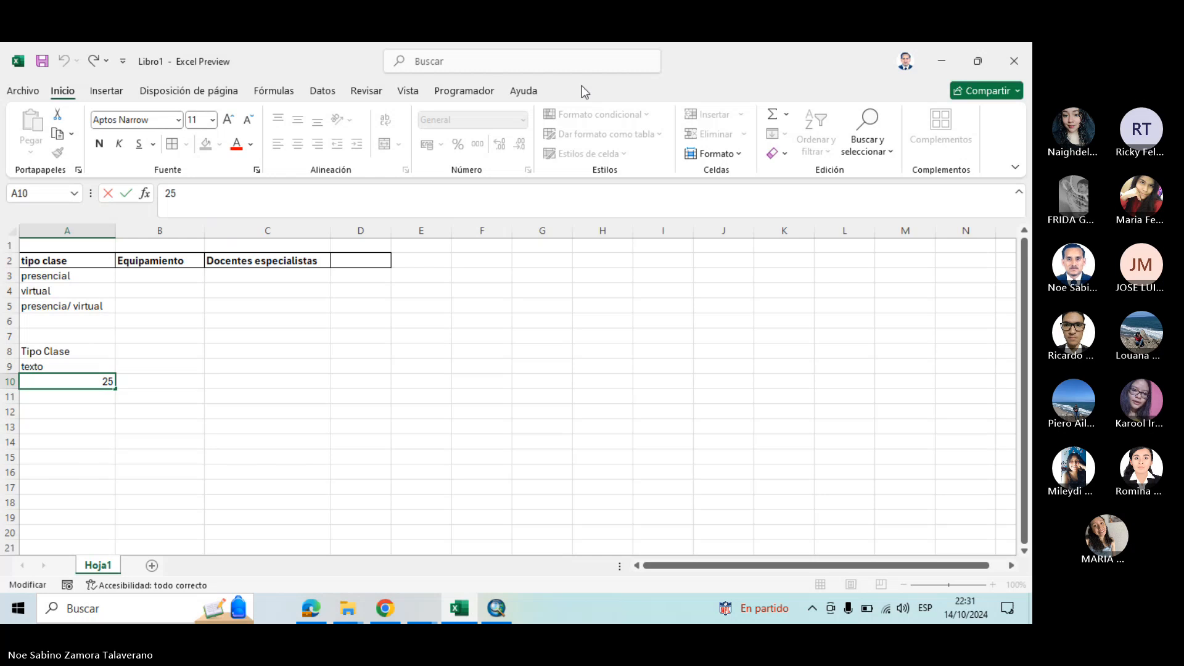
{"action": "left_click", "coordinate": [475, 336]}
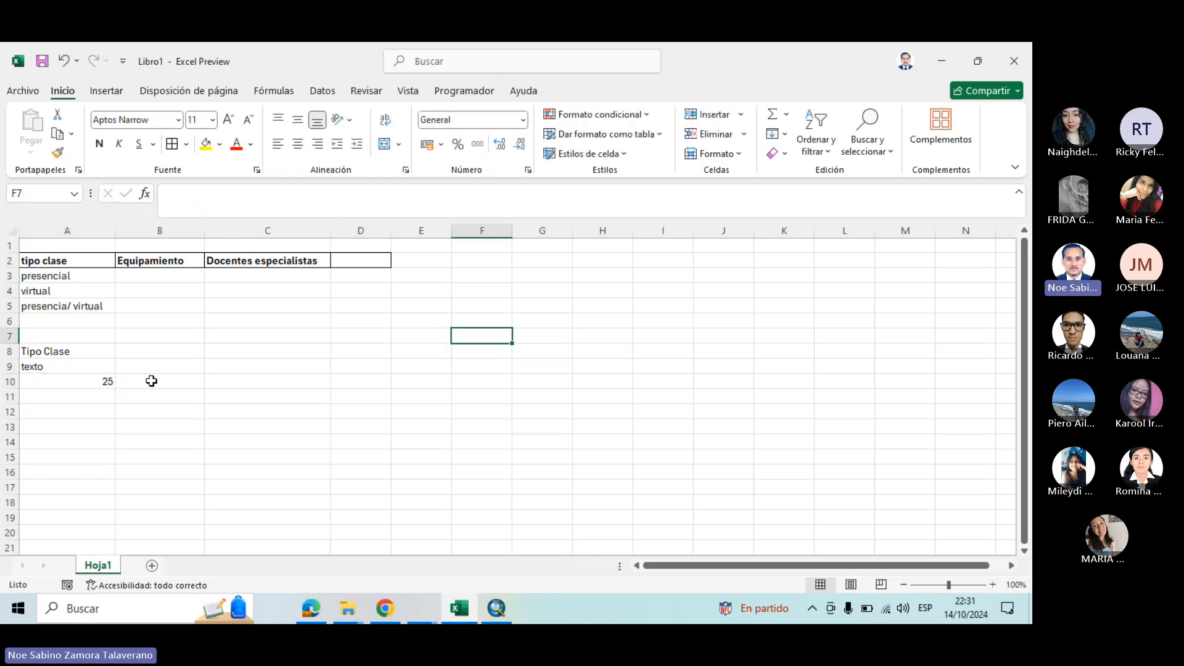
{"action": "left_click", "coordinate": [111, 381]}
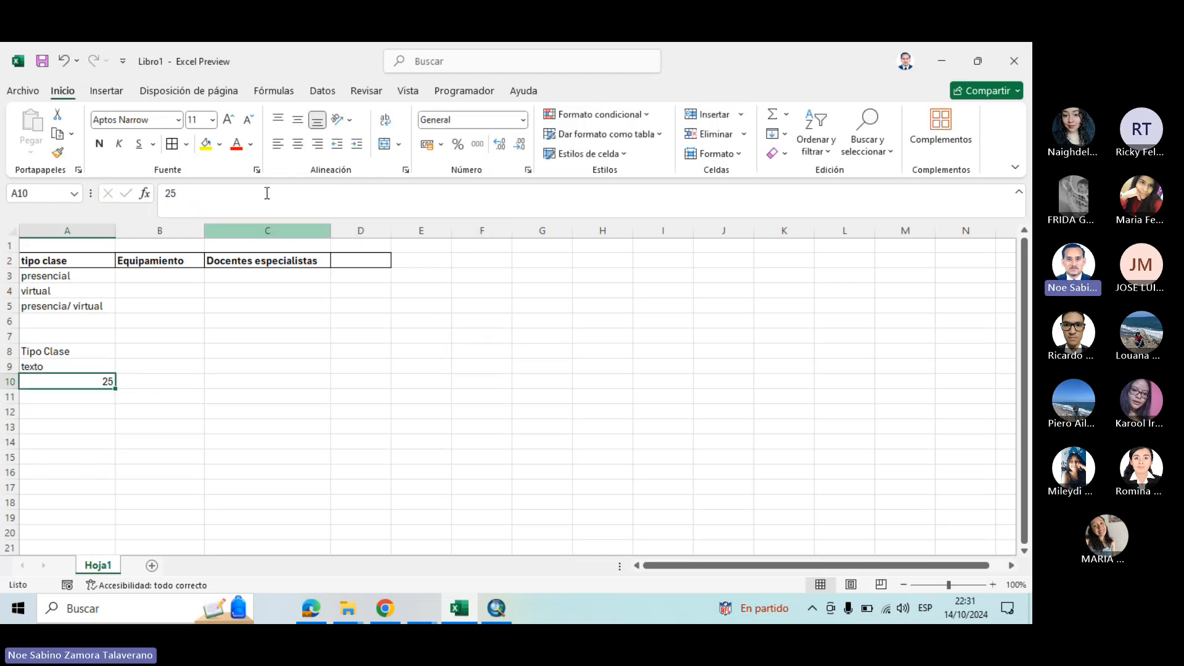
{"action": "left_click", "coordinate": [277, 143]}
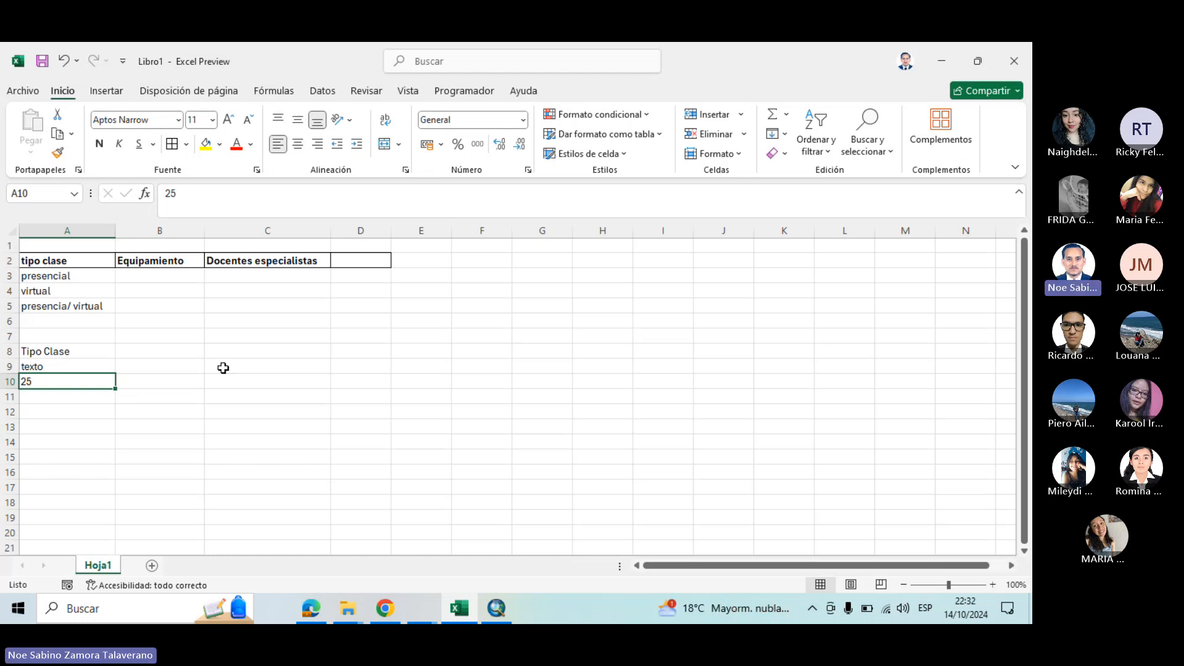
{"action": "left_click", "coordinate": [61, 309]}
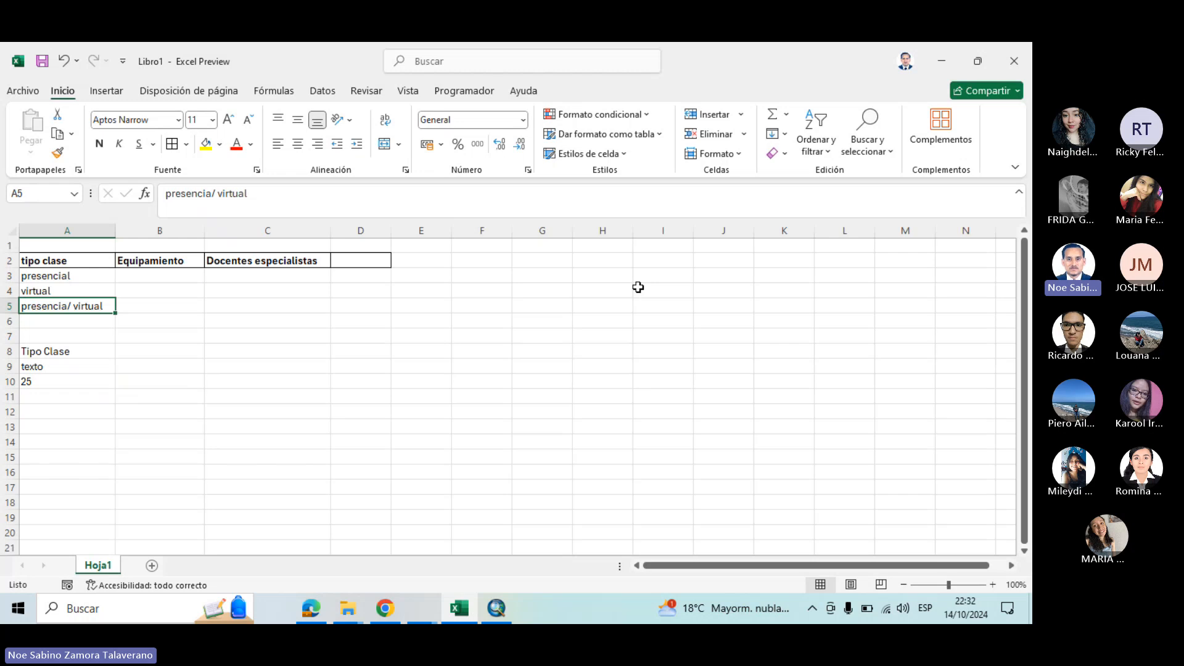
{"action": "left_click_drag", "start_coordinate": [73, 351], "coordinate": [74, 385]}
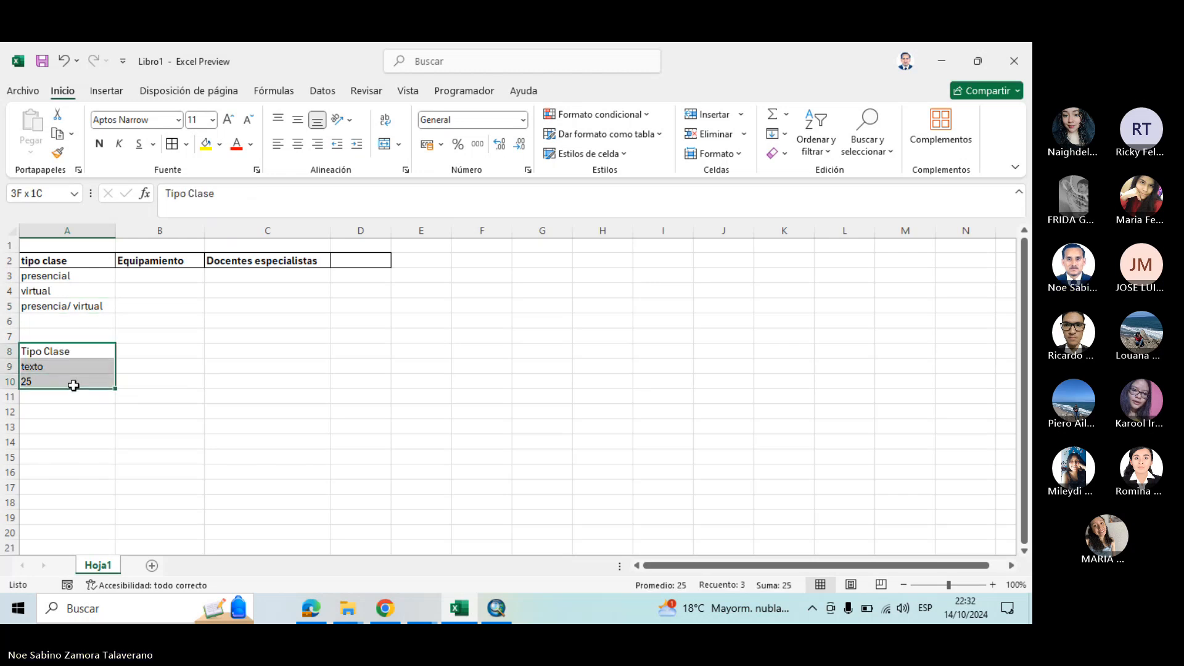
{"action": "left_click", "coordinate": [257, 398]}
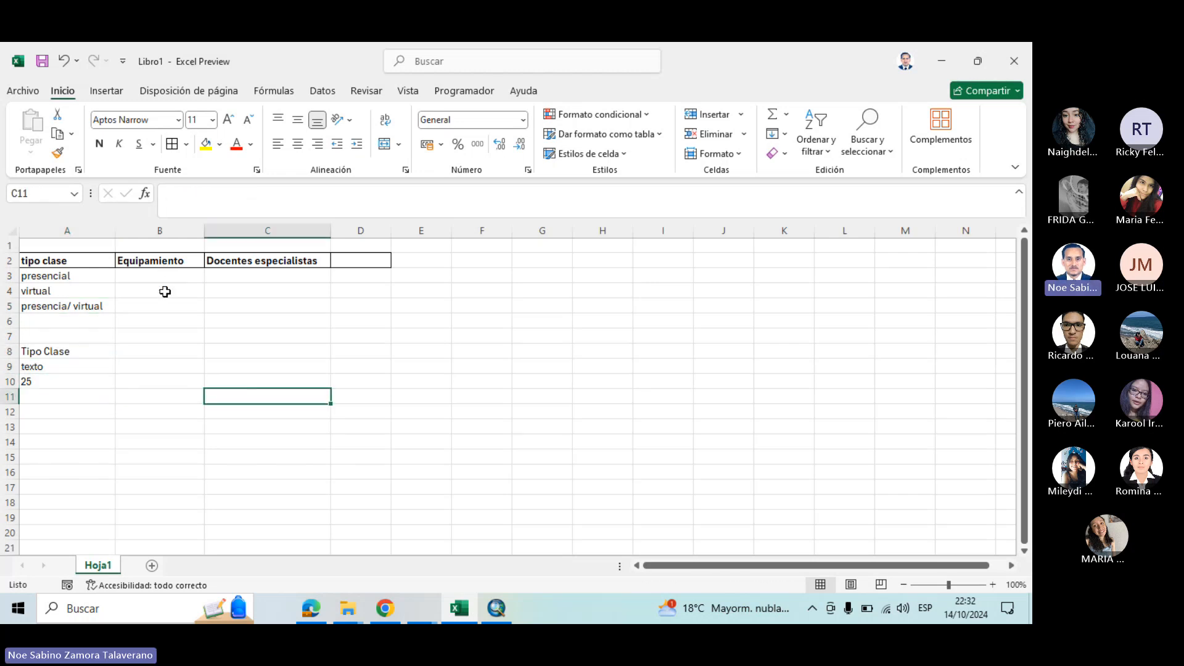
Center the Equipamiento header in cell B2 and select cell B8 beside Tipo Clase
{"action": "left_click", "coordinate": [165, 257]}
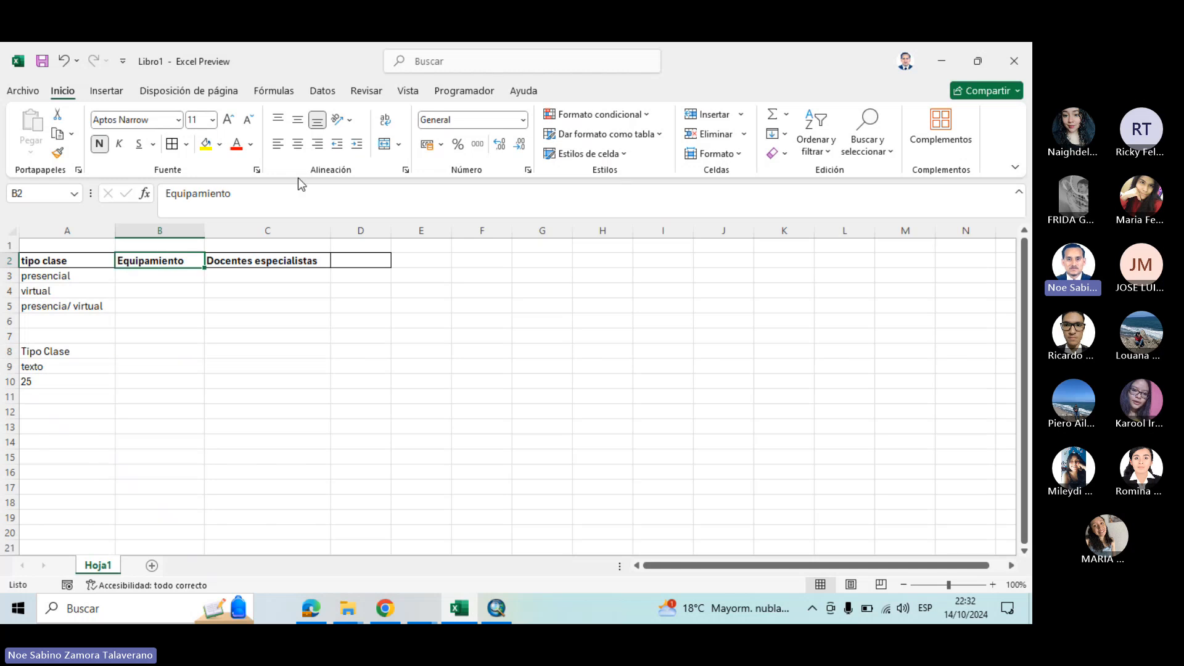
{"action": "left_click", "coordinate": [297, 144]}
{"action": "left_click", "coordinate": [448, 310]}
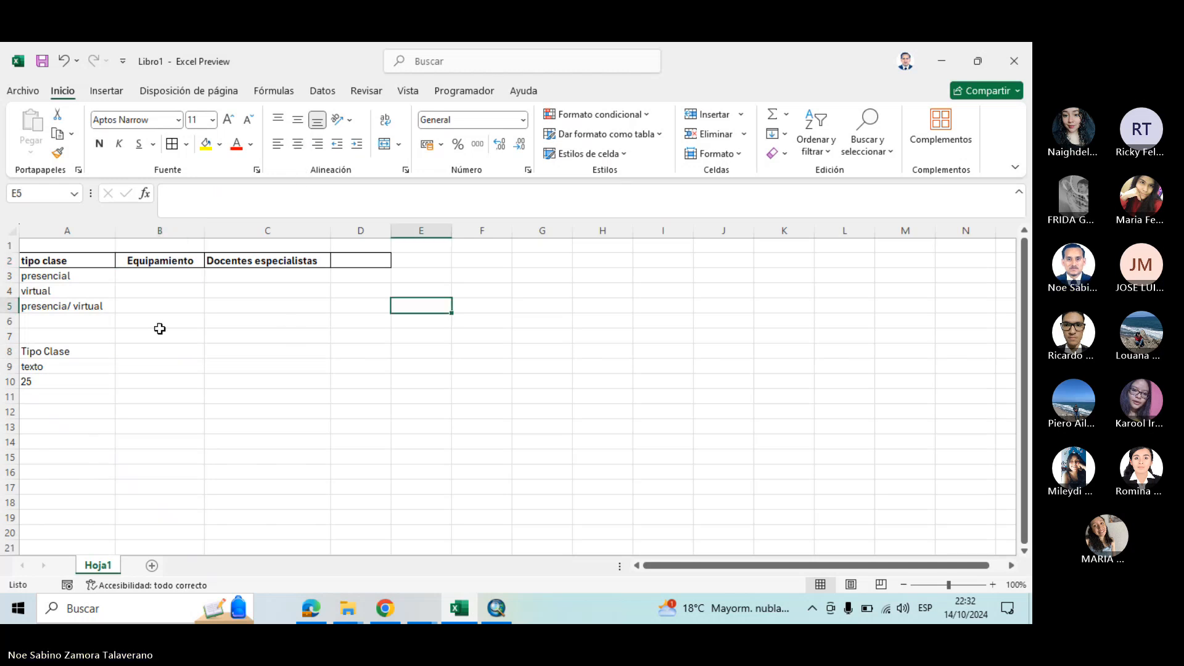
{"action": "left_click", "coordinate": [153, 351]}
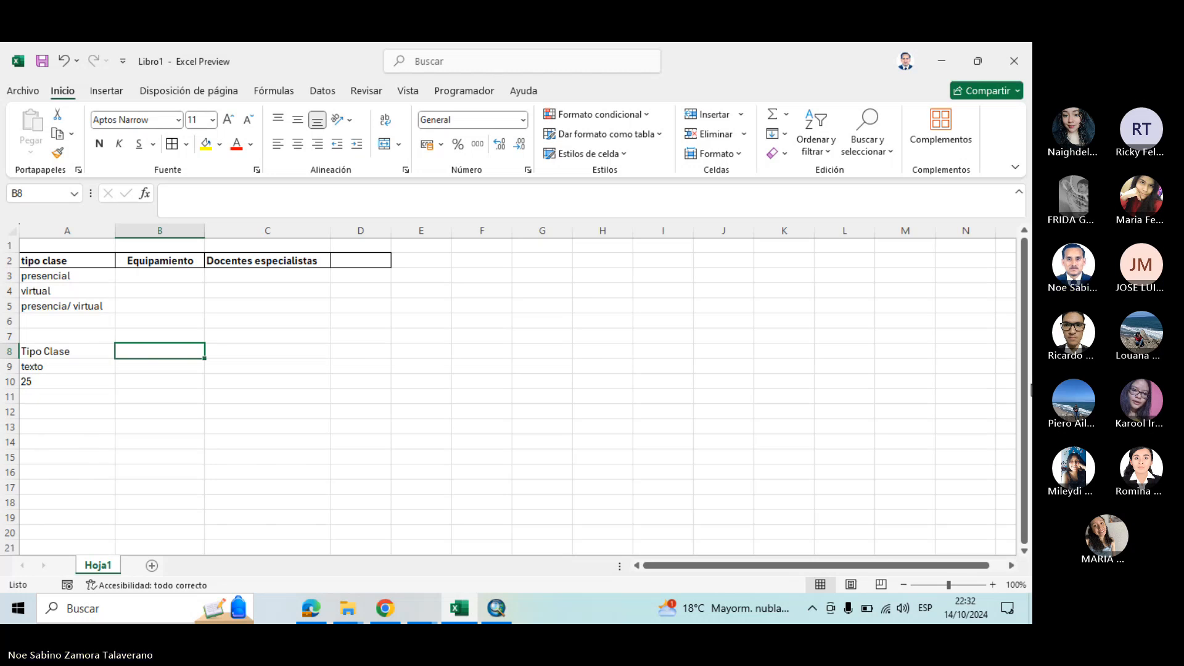
Enter the field name equipamiento in cell B8, beside Tipo Clase
{"action": "key", "text": "Down"}
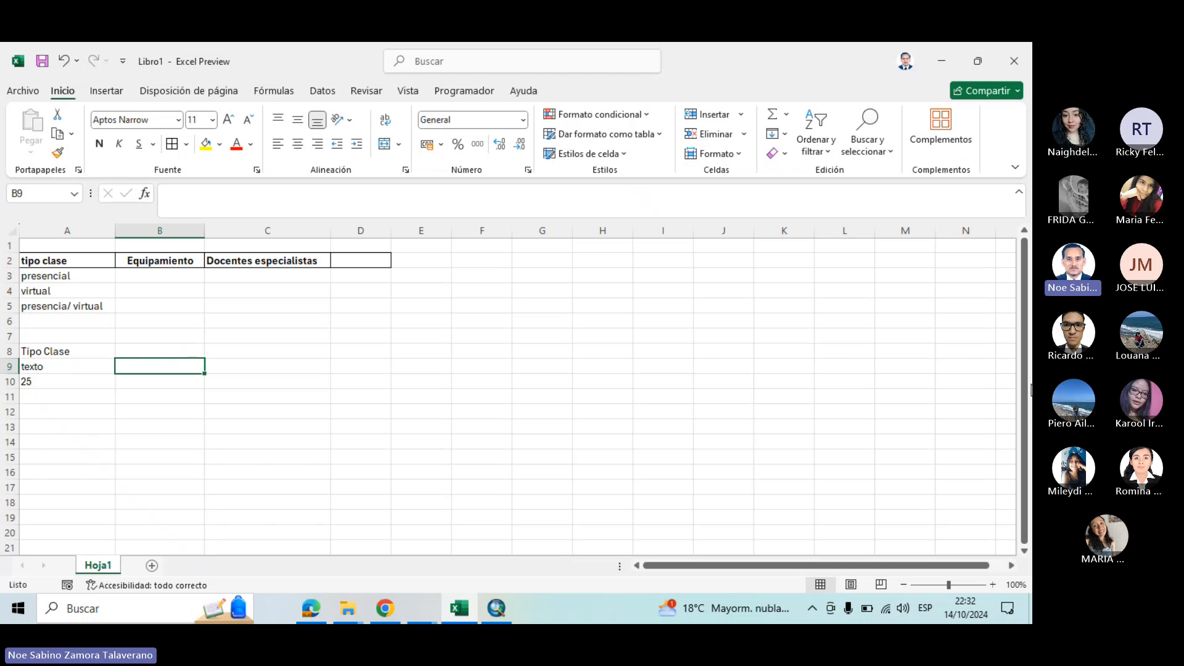
{"action": "key", "text": "Up"}
{"action": "type", "text": "eqy"}
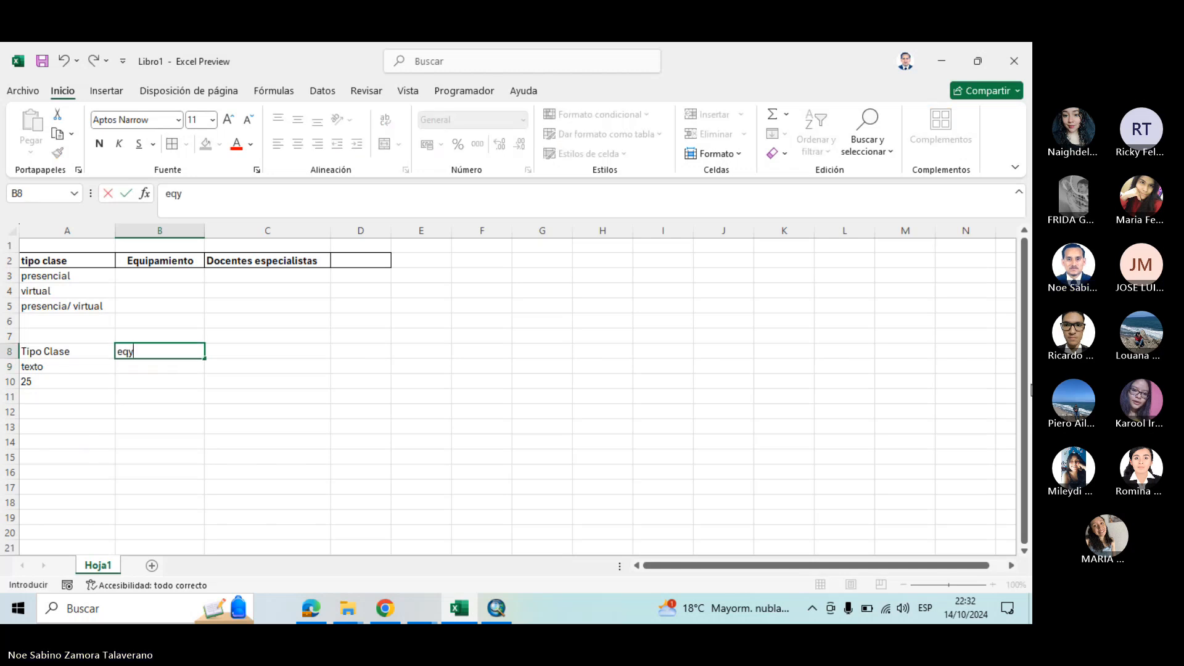
{"action": "key", "text": "BackSpace"}
{"action": "type", "text": "uipamiento"}
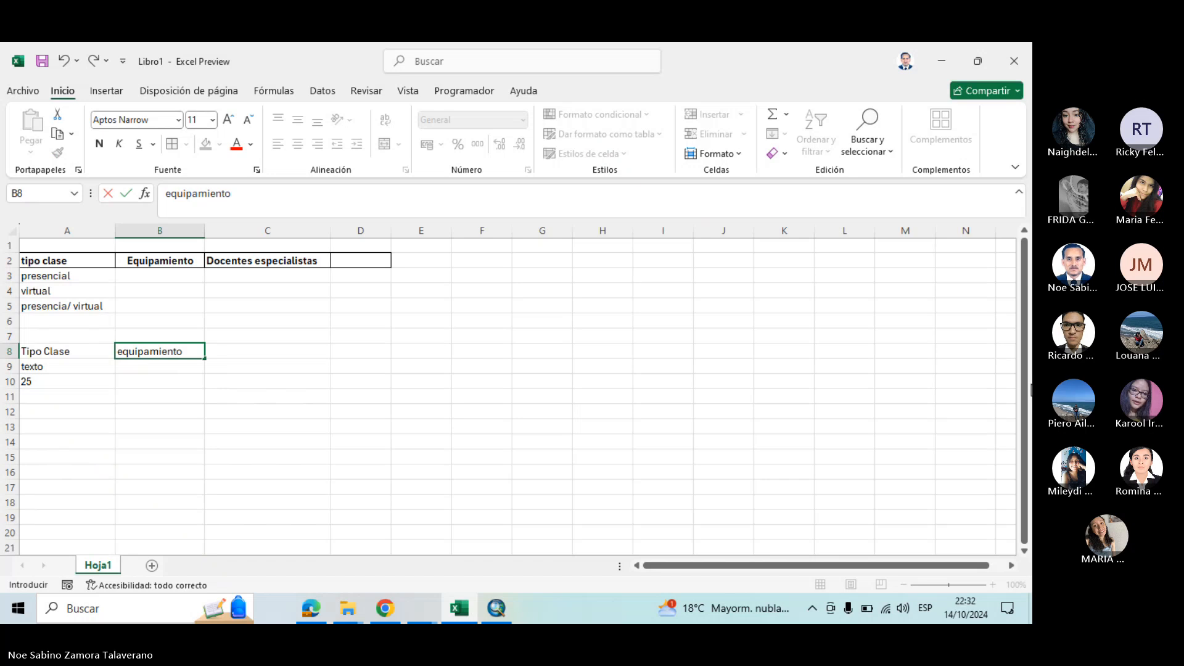
{"action": "key", "text": "Return"}
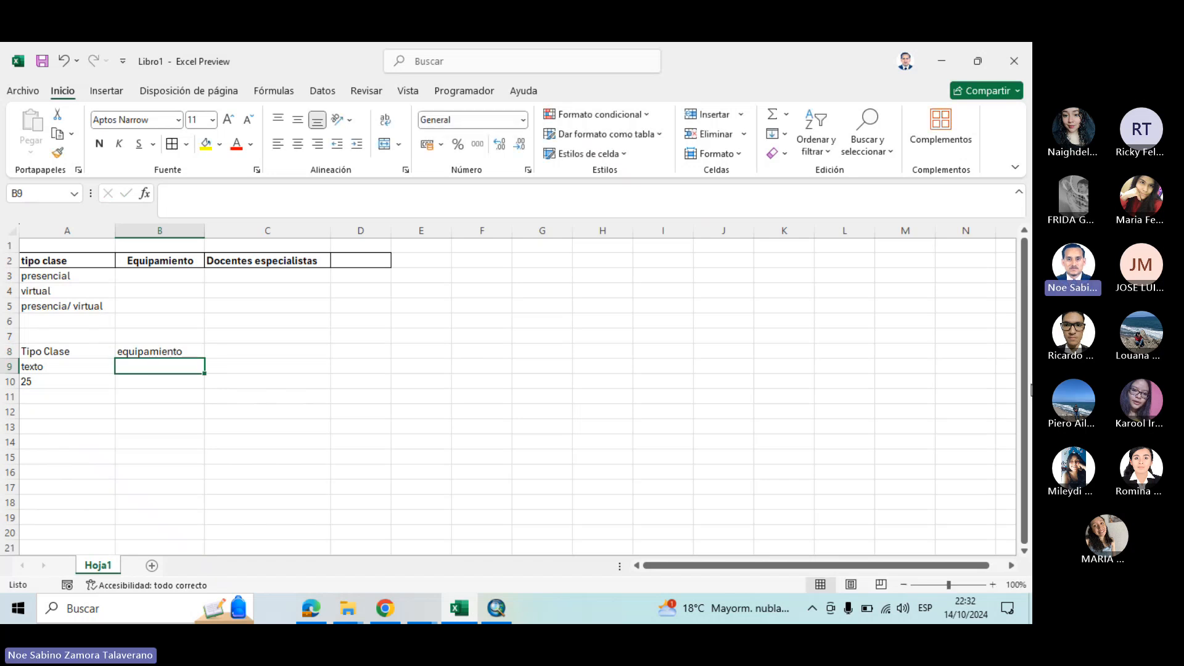
Enter the field type double in cell B9 and the length 10 in cell B10 under equipamiento
{"action": "type", "text": "double"}
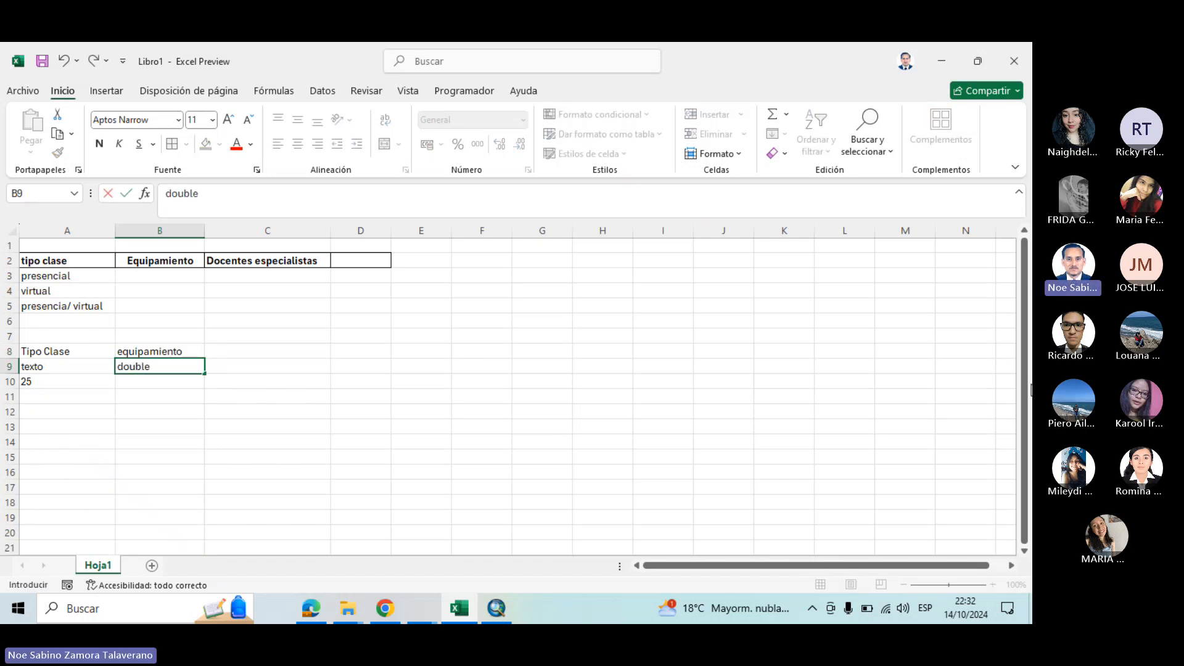
{"action": "key", "text": "Return"}
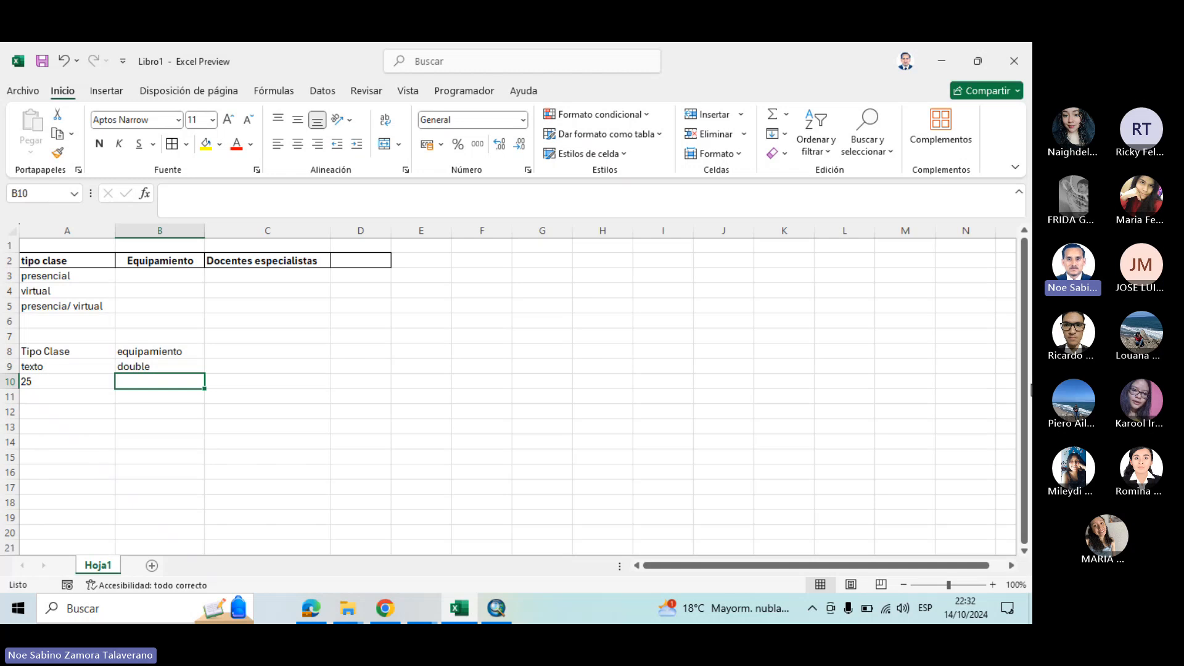
{"action": "type", "text": "10"}
{"action": "key", "text": "Return"}
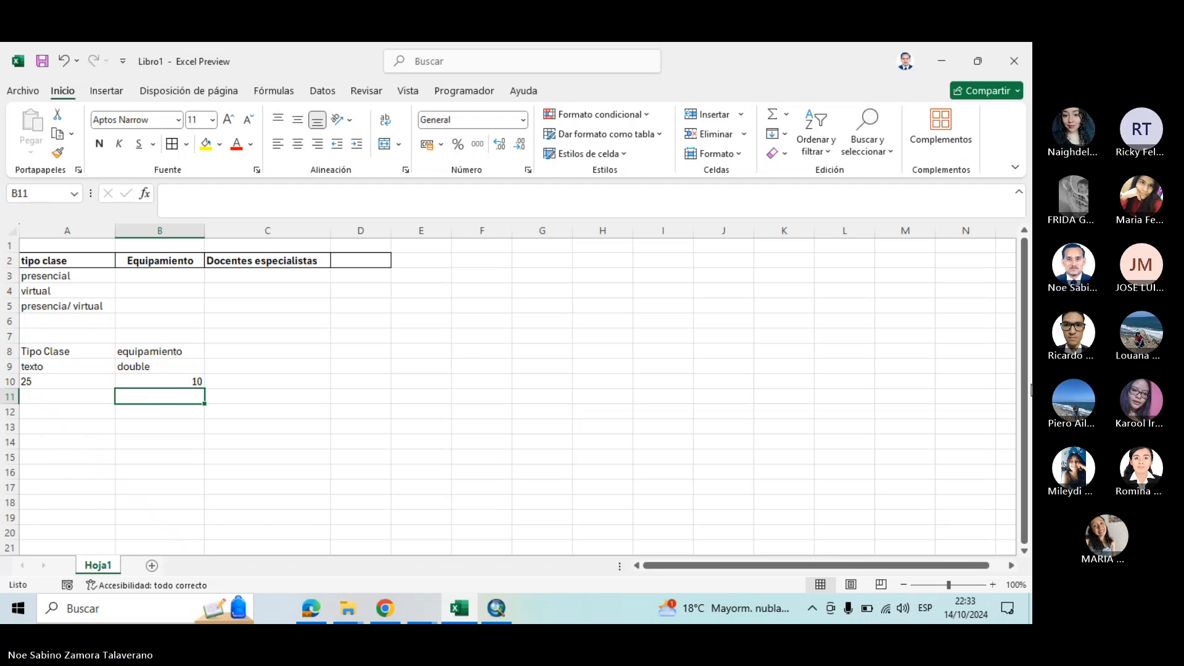
{"action": "key", "text": "Down"}
{"action": "key", "text": "Up"}
{"action": "key", "text": "Right"}
{"action": "key", "text": "Left"}
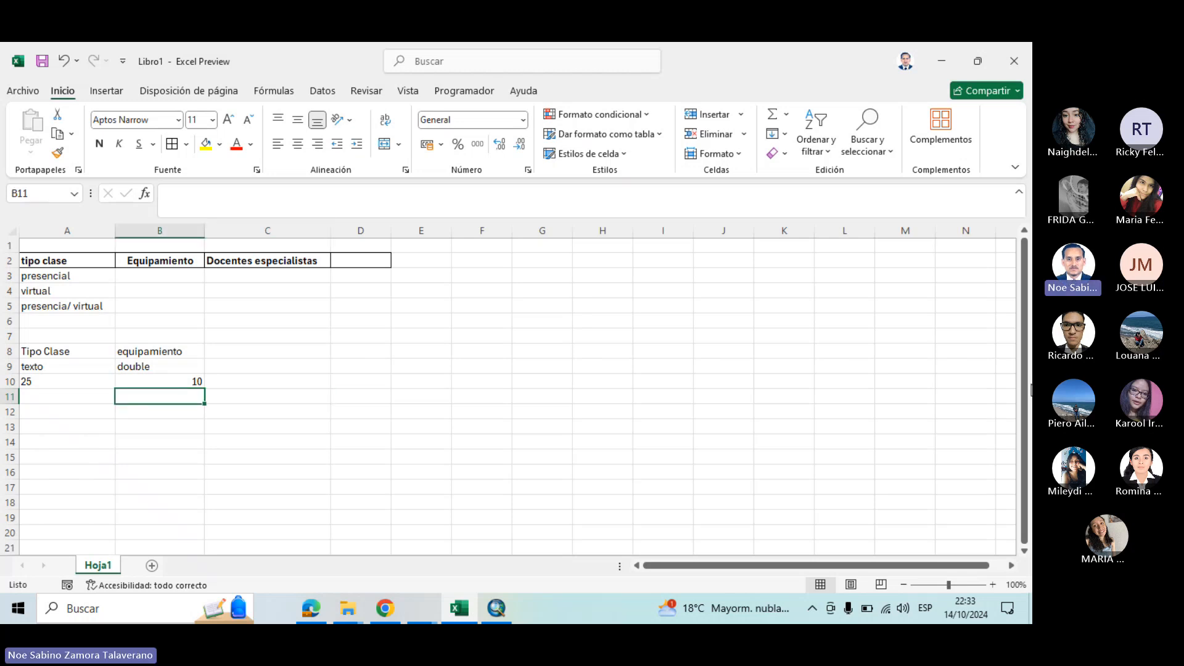
{"action": "type", "text": "1000"}
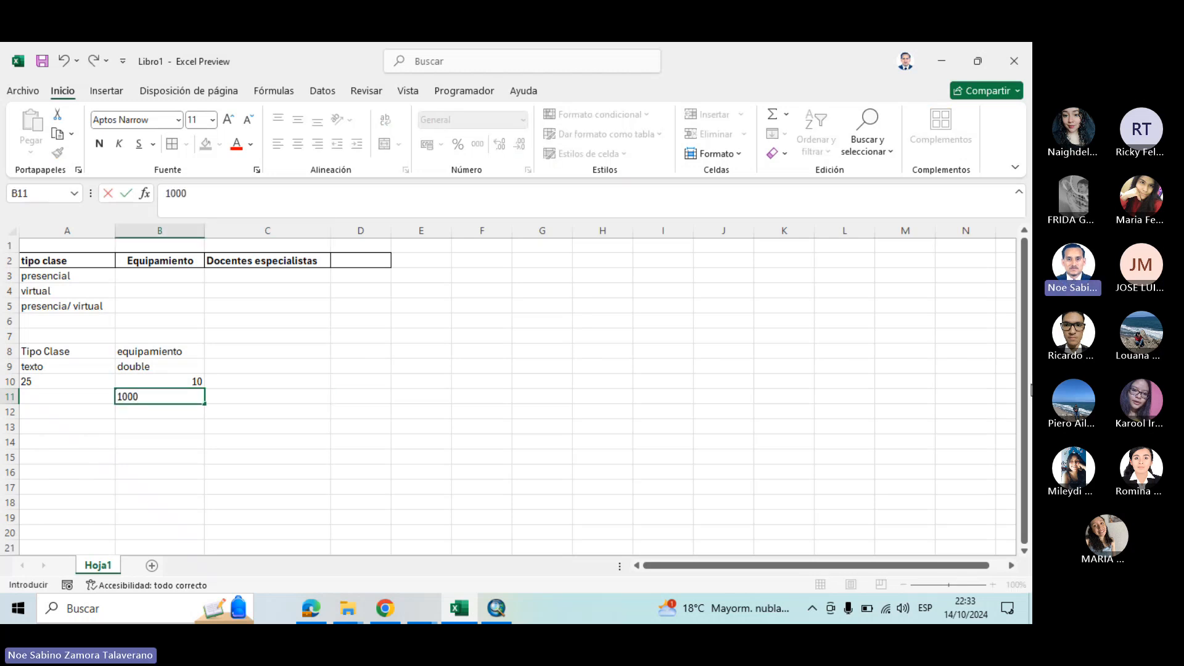
{"action": "type", "text": "000"}
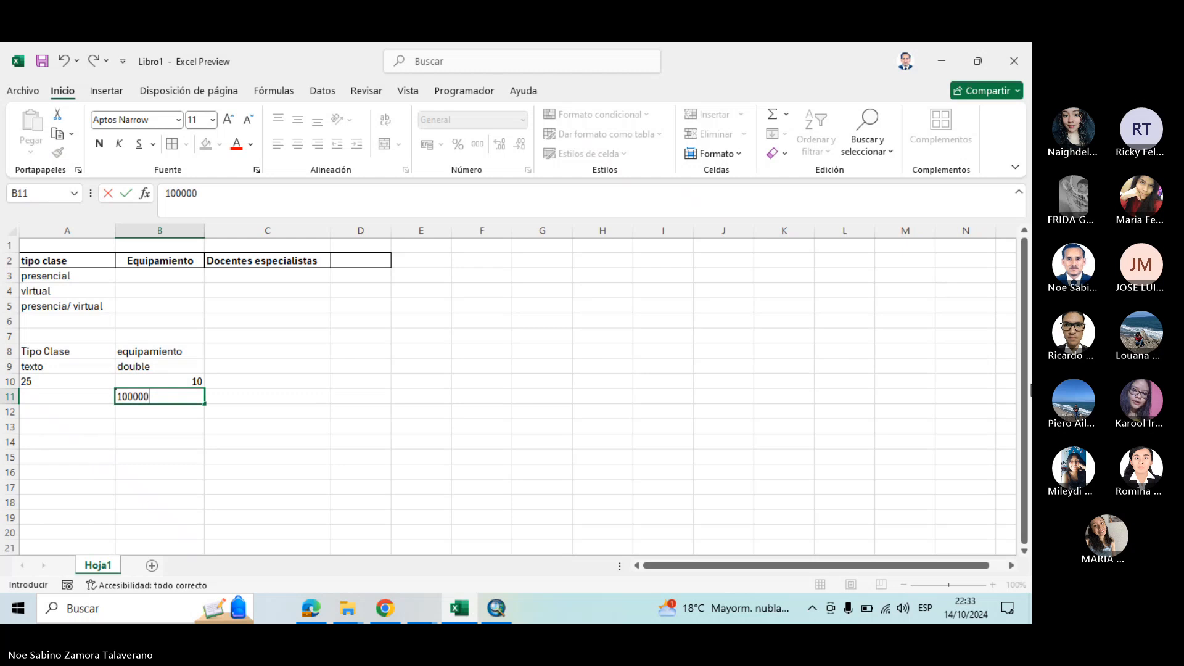
{"action": "type", "text": "0"}
{"action": "type", "text": "00"}
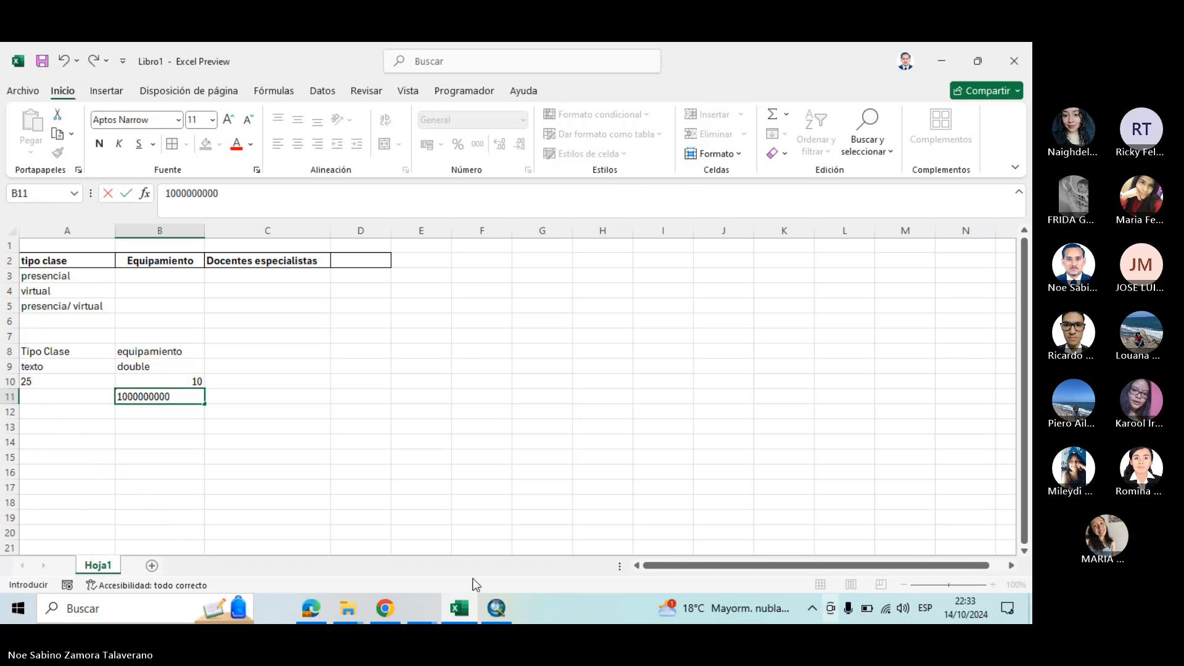
{"action": "left_click_drag", "start_coordinate": [493, 472], "coordinate": [499, 461]}
{"action": "left_click", "coordinate": [194, 395]}
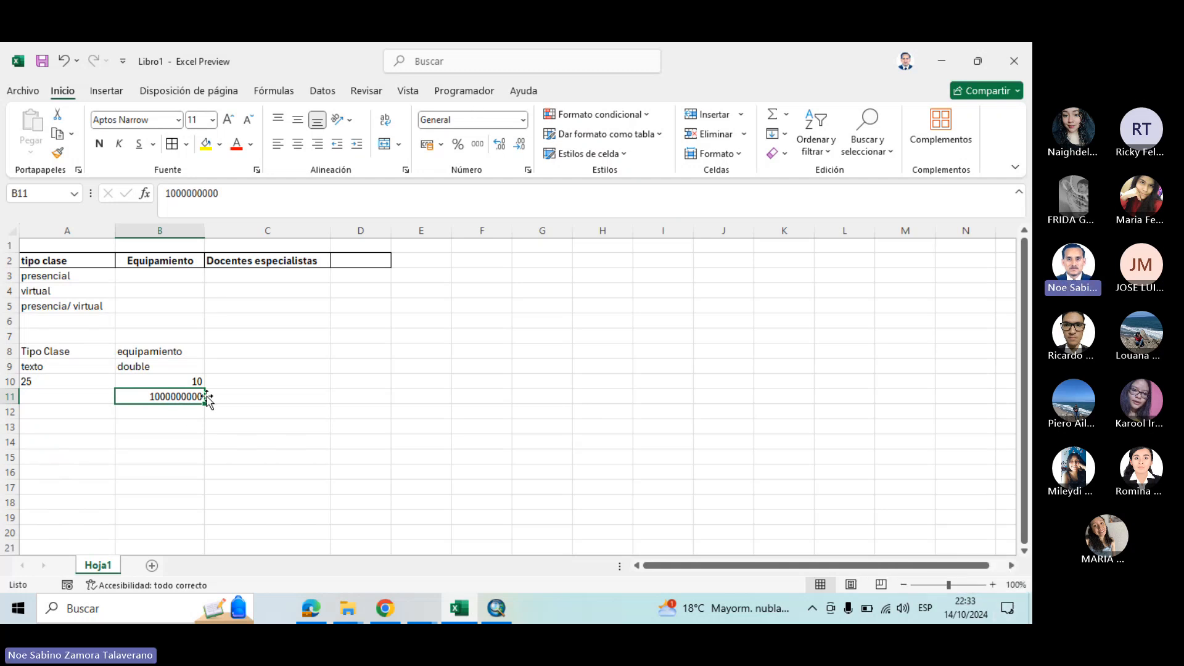
Clear the ten-digit example number from cell B11
{"action": "left_click", "coordinate": [200, 379]}
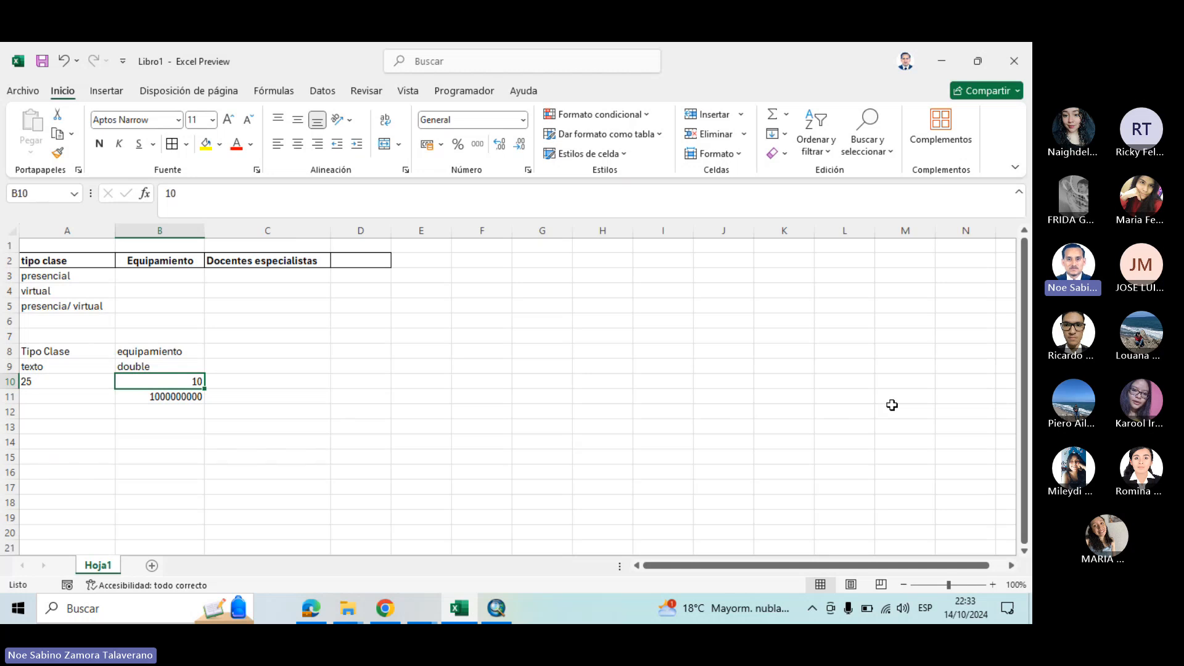
{"action": "key", "text": "Down"}
{"action": "key", "text": "Delete"}
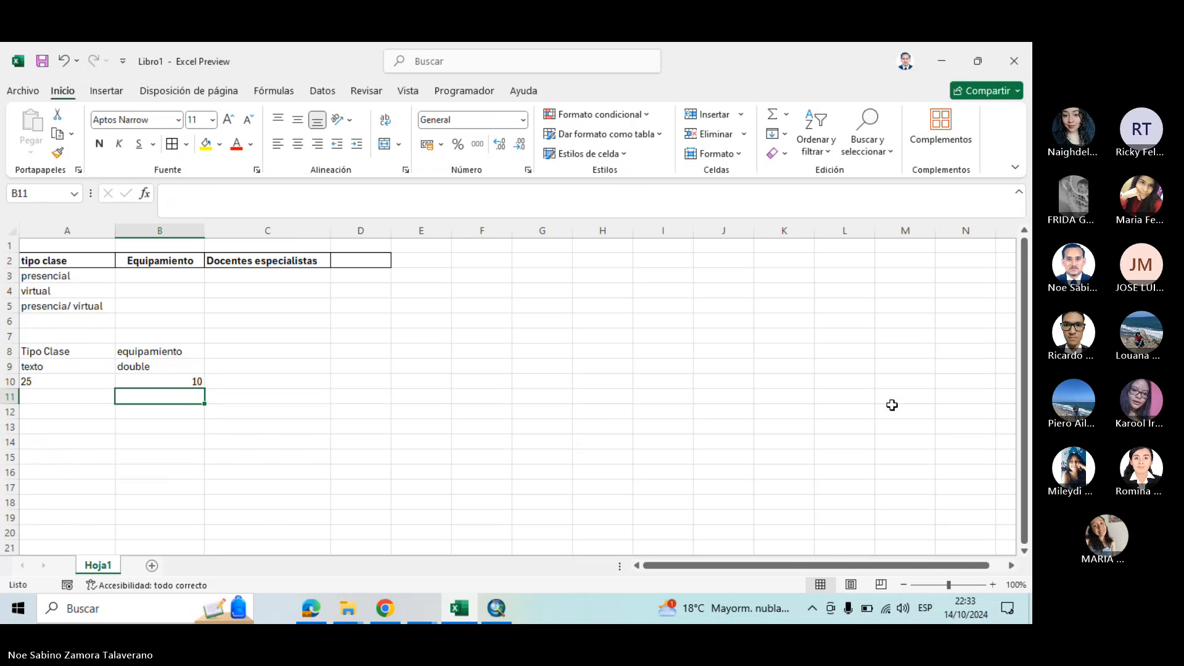
Left-align the length value in cell B10 so it lines up with the equipamiento and double entries
{"action": "left_click", "coordinate": [266, 381]}
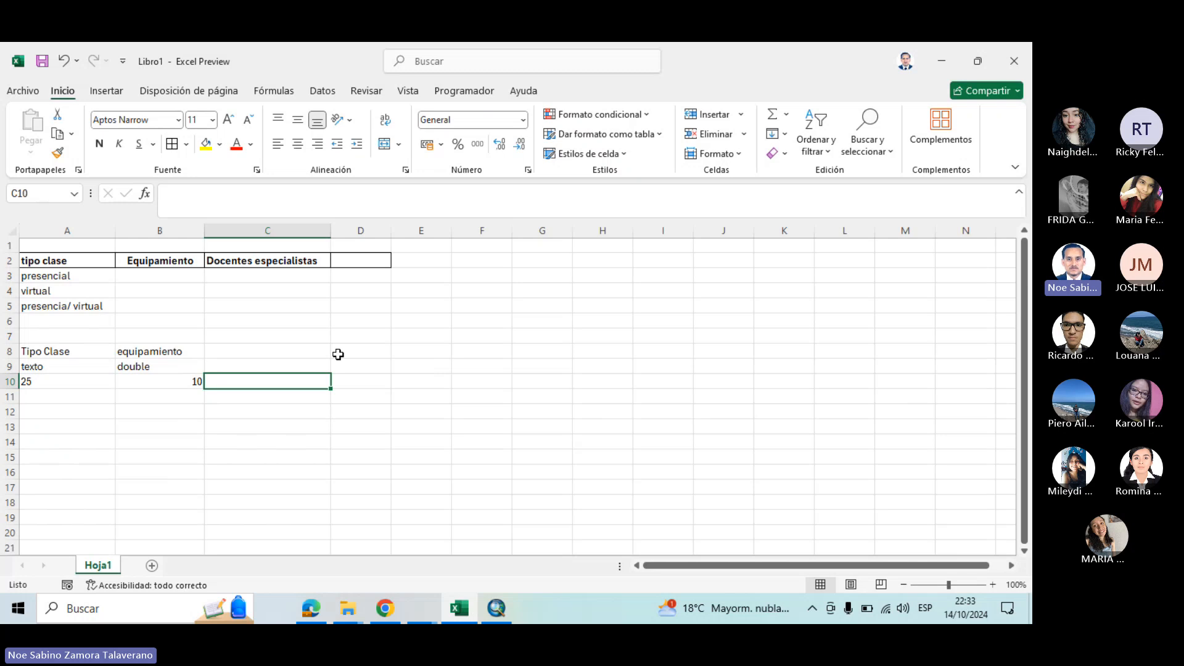
{"action": "left_click", "coordinate": [180, 377]}
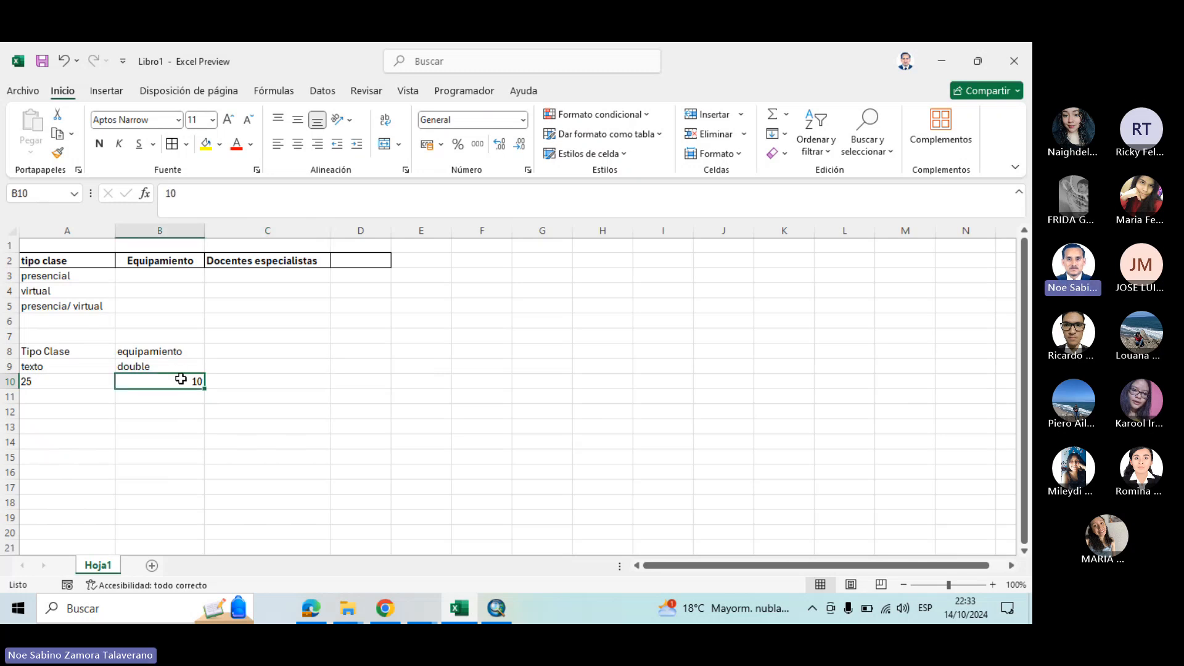
{"action": "left_click", "coordinate": [297, 145]}
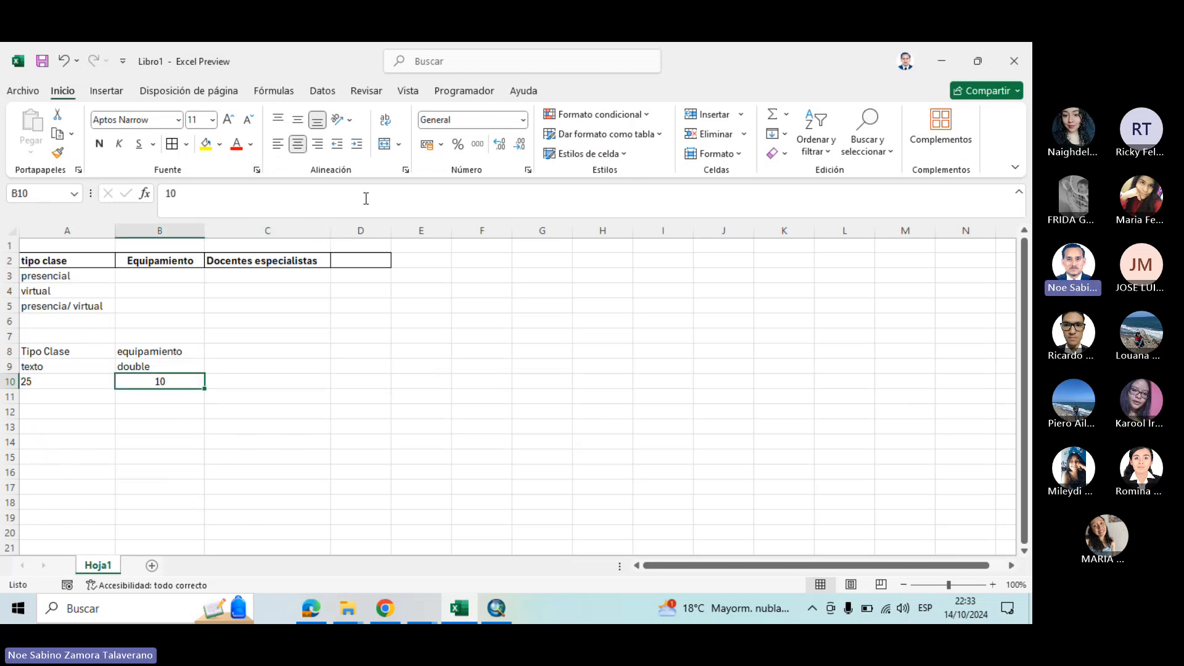
{"action": "left_click", "coordinate": [284, 143]}
{"action": "left_click", "coordinate": [645, 347]}
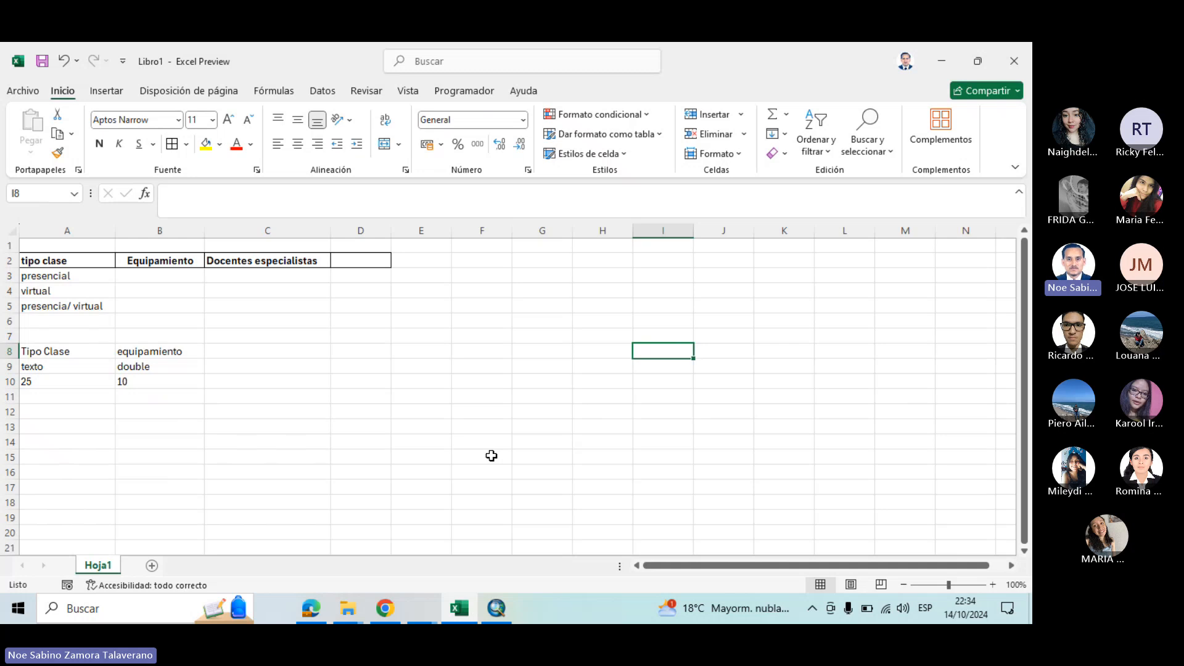
Make the field names Tipo Clase in cell A8 and equipamiento in cell B8 bold
{"action": "left_click", "coordinate": [164, 349]}
{"action": "left_click", "coordinate": [34, 350]}
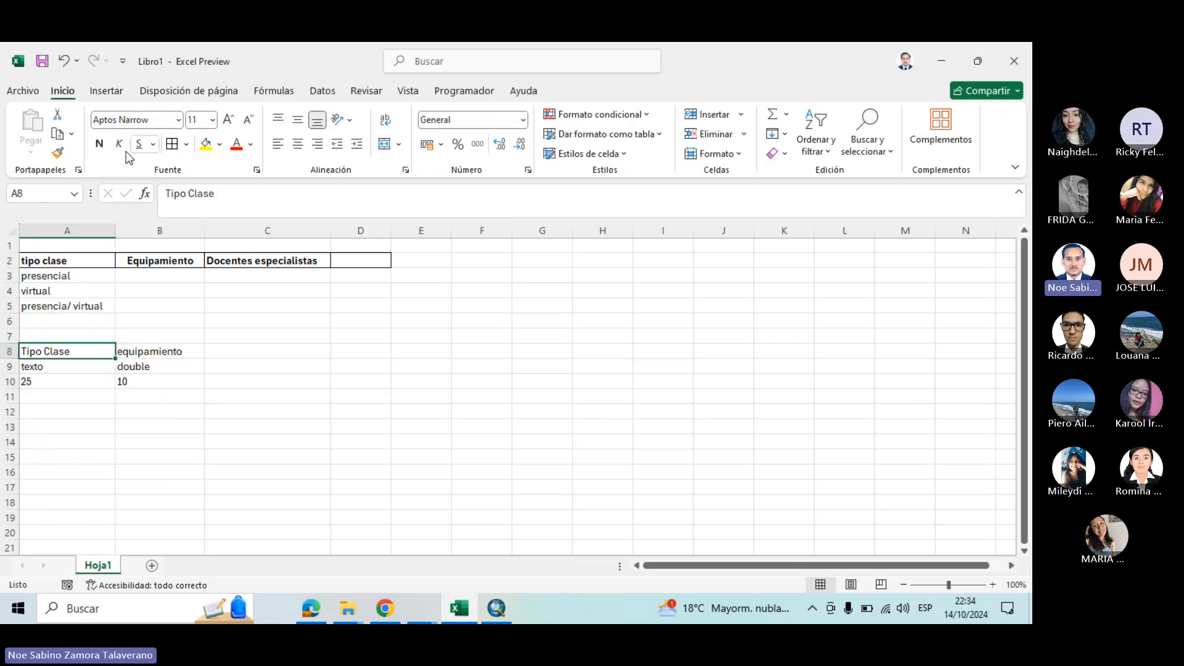
{"action": "left_click", "coordinate": [98, 143]}
{"action": "left_click", "coordinate": [164, 348]}
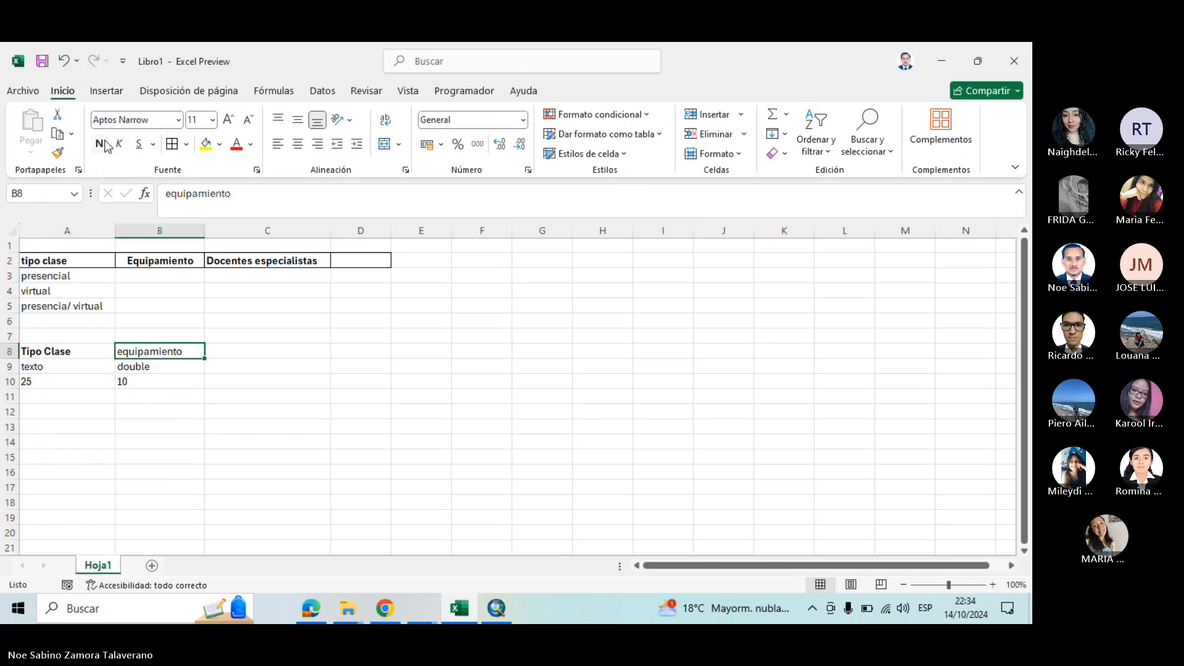
{"action": "left_click", "coordinate": [99, 143]}
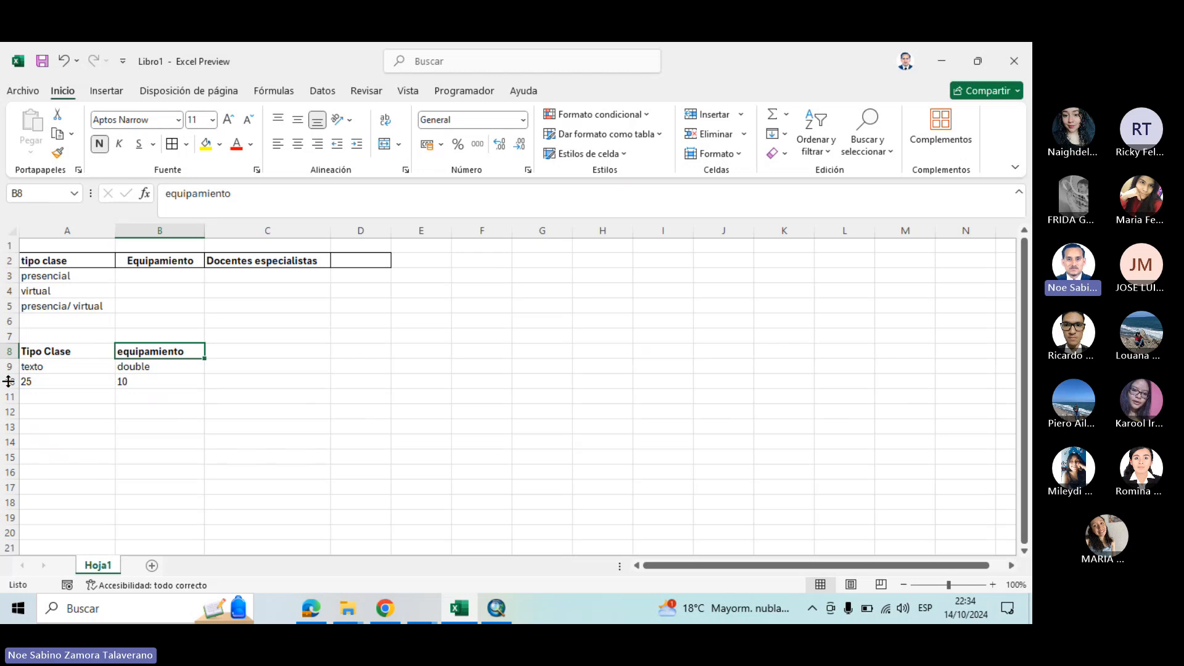
{"action": "left_click", "coordinate": [64, 271]}
{"action": "left_click_drag", "start_coordinate": [61, 276], "coordinate": [62, 321]}
{"action": "left_click", "coordinate": [563, 340]}
Widen column D slightly, starting from the empty header cell D2
{"action": "left_click", "coordinate": [376, 259]}
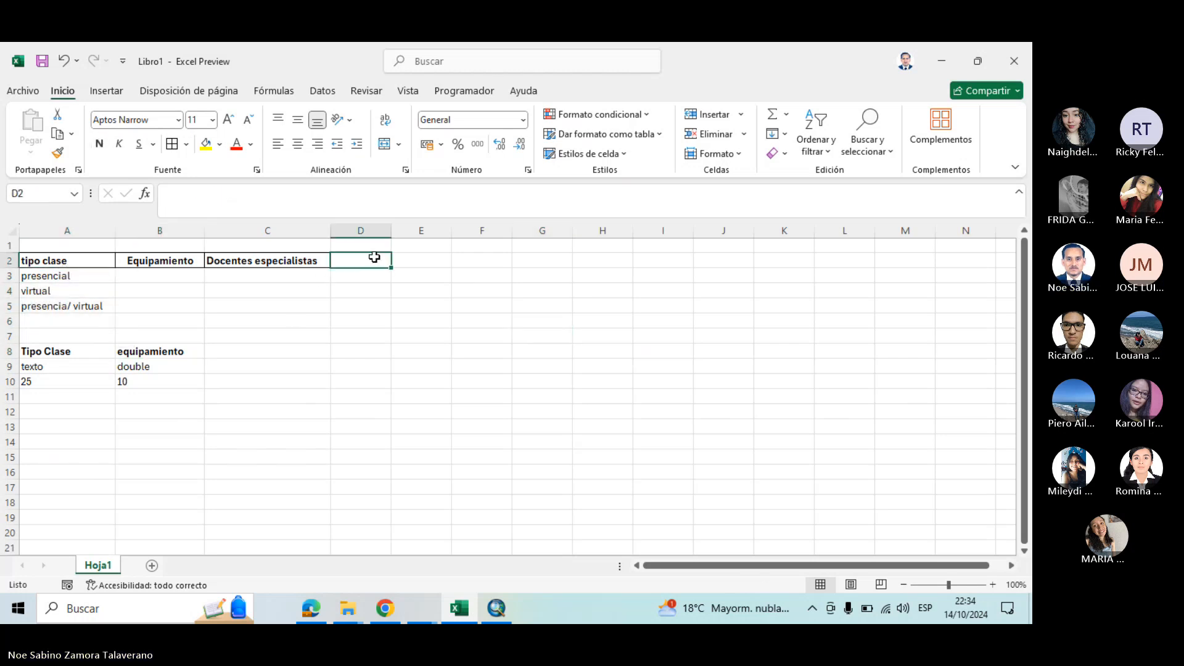
{"action": "left_click_drag", "start_coordinate": [391, 228], "coordinate": [407, 228]}
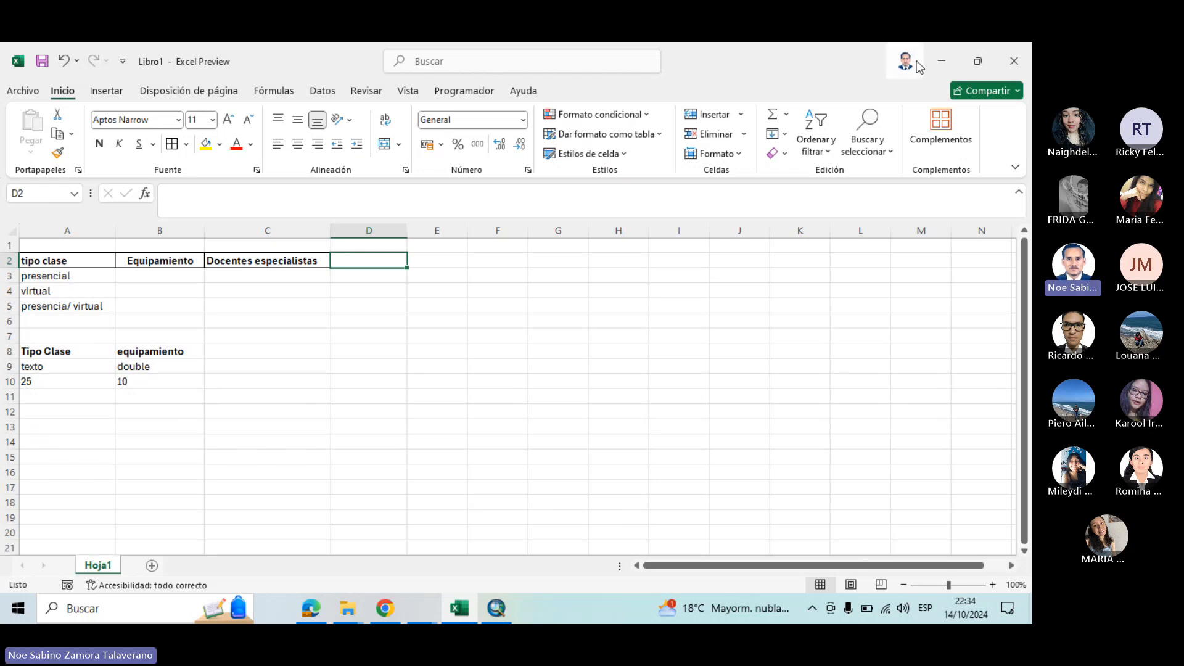
Switch to the Teams meeting Clase SIG, download its attendance list and dismiss the notice about the incorrect spoken language
{"action": "left_click", "coordinate": [940, 62]}
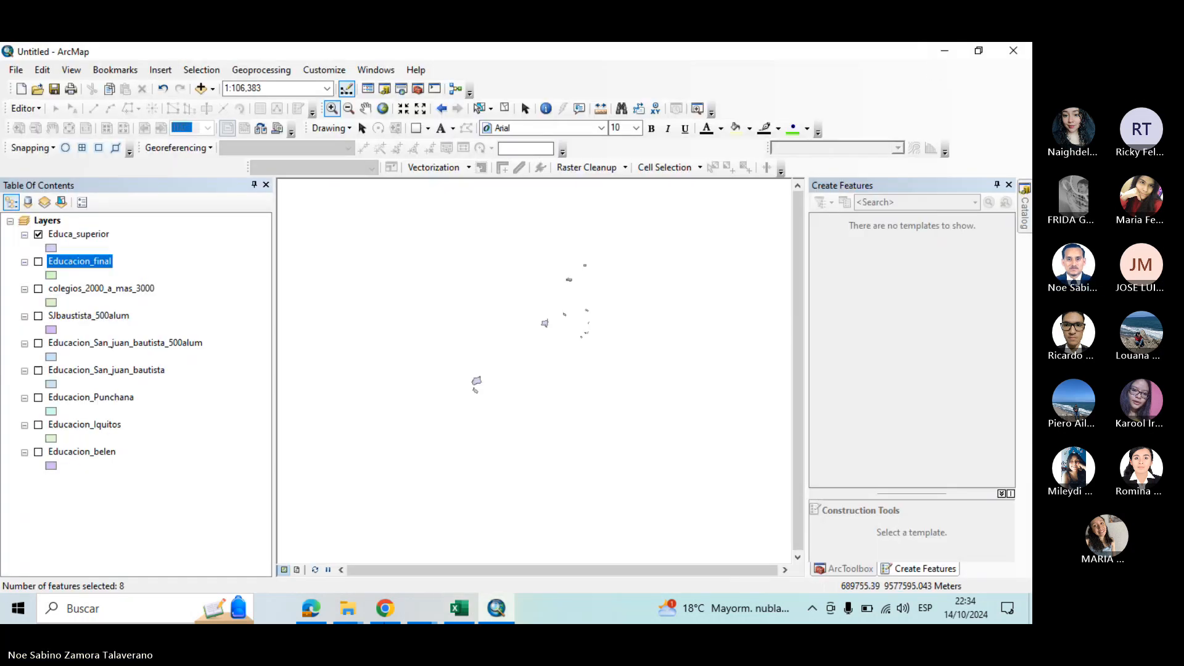
{"action": "mouse_move", "coordinate": [422, 607]}
{"action": "left_click", "coordinate": [407, 533]}
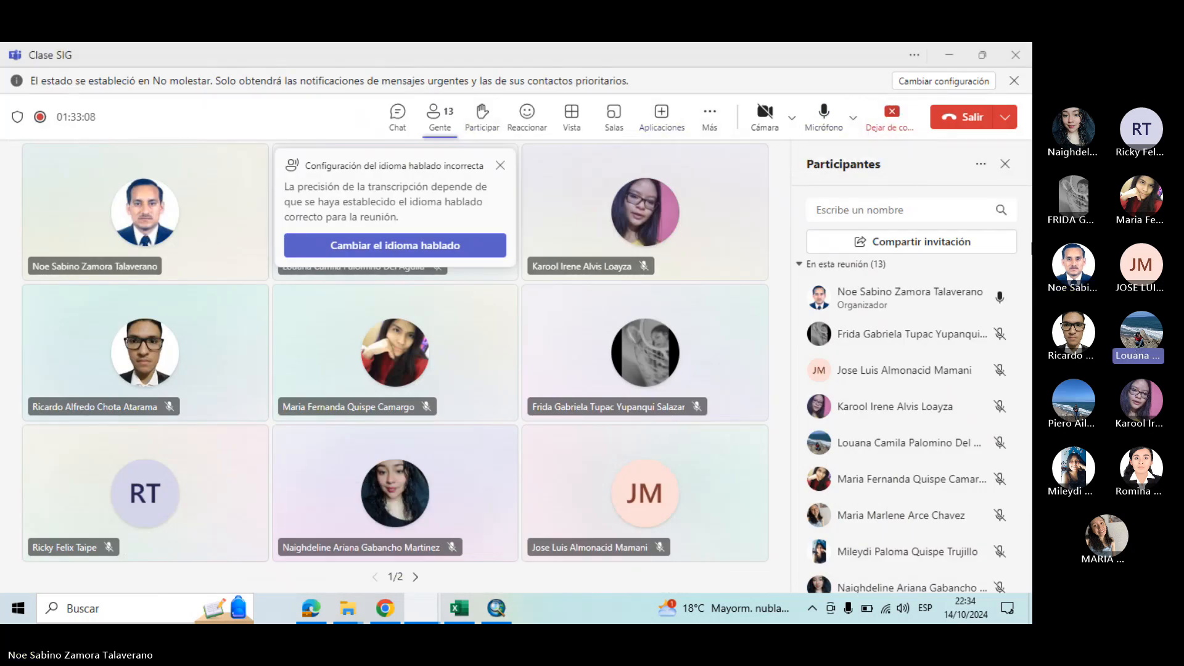
{"action": "left_click", "coordinate": [983, 164]}
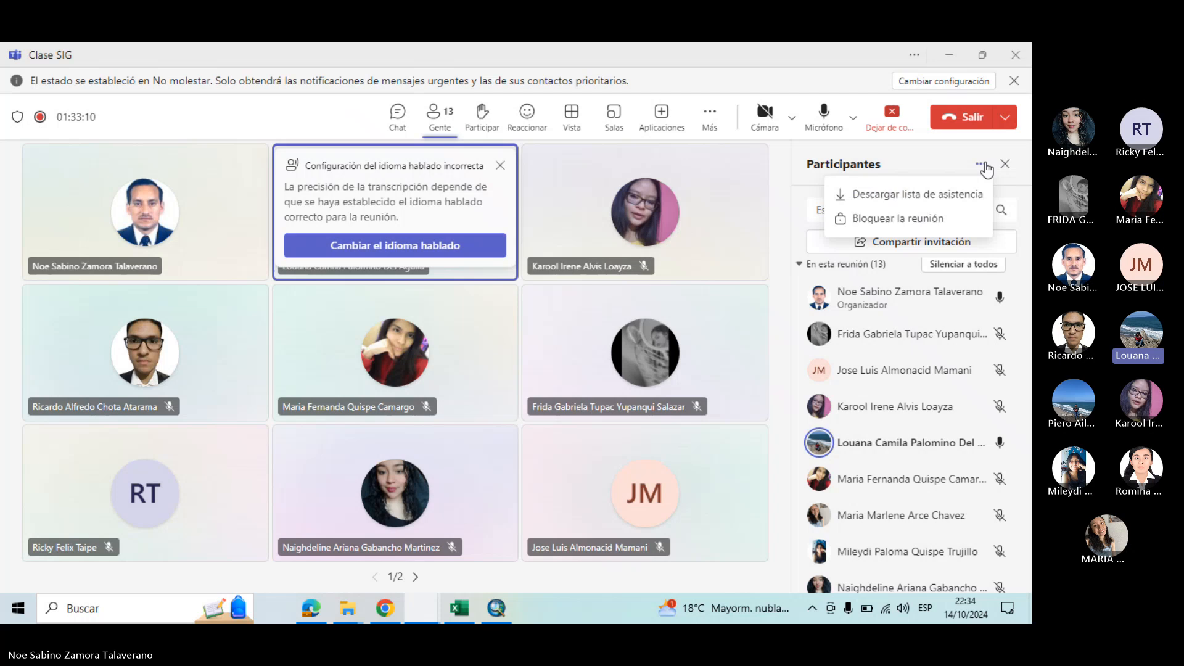
{"action": "left_click", "coordinate": [936, 203]}
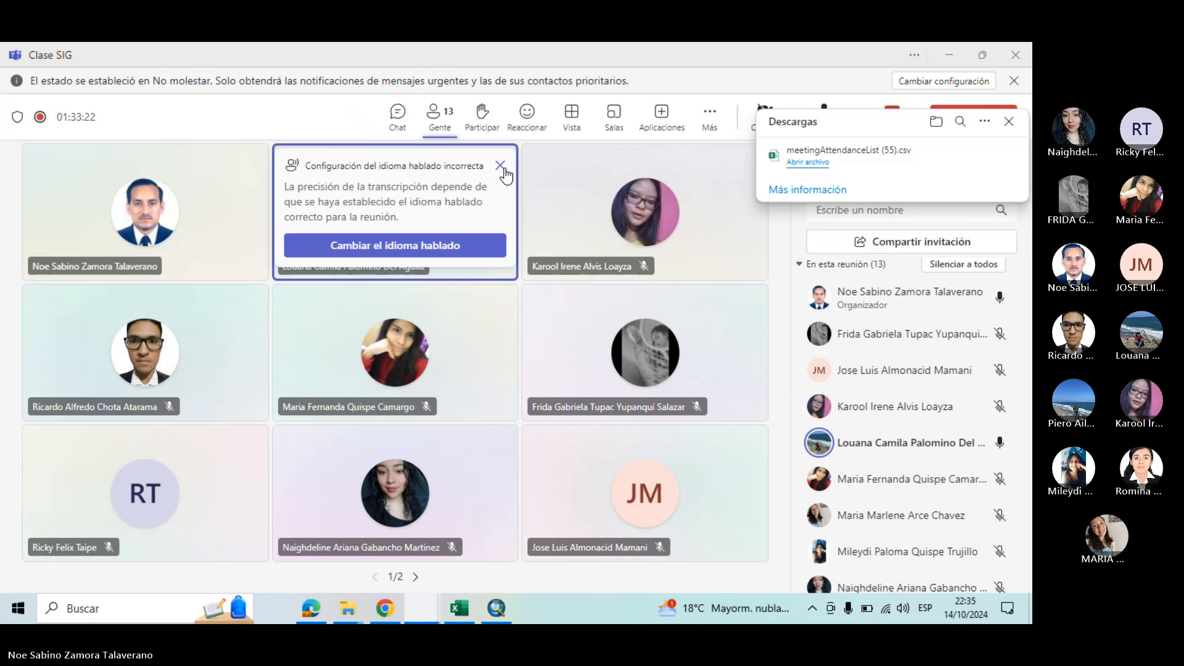
{"action": "left_click", "coordinate": [500, 170]}
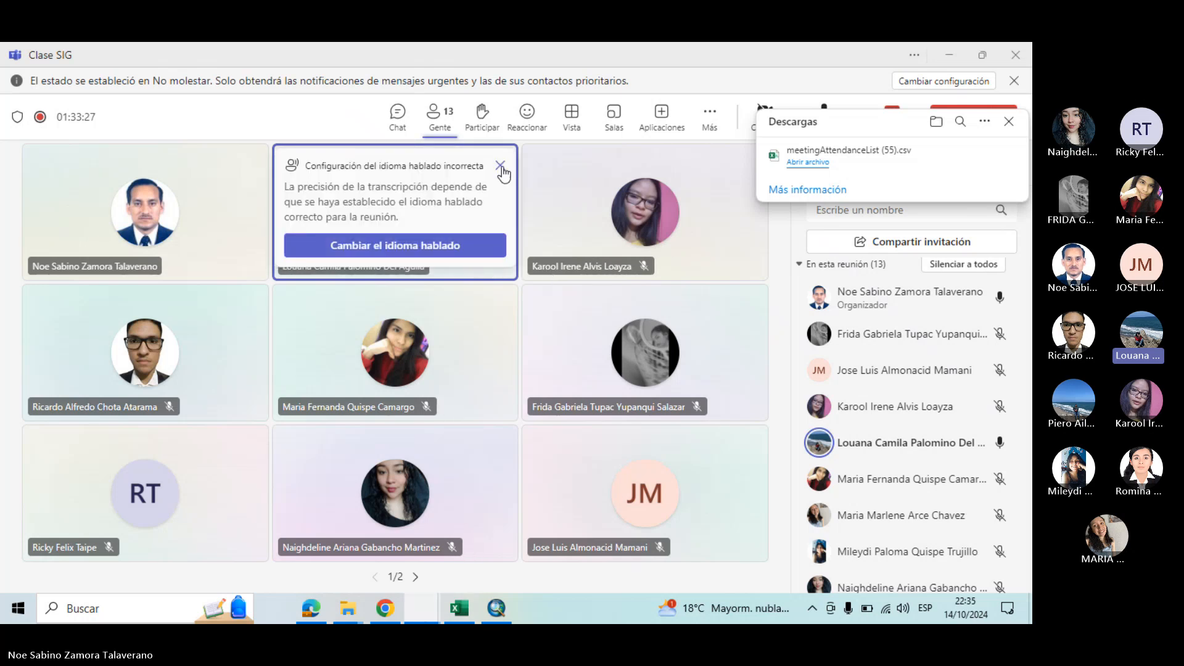
{"action": "left_click", "coordinate": [500, 166]}
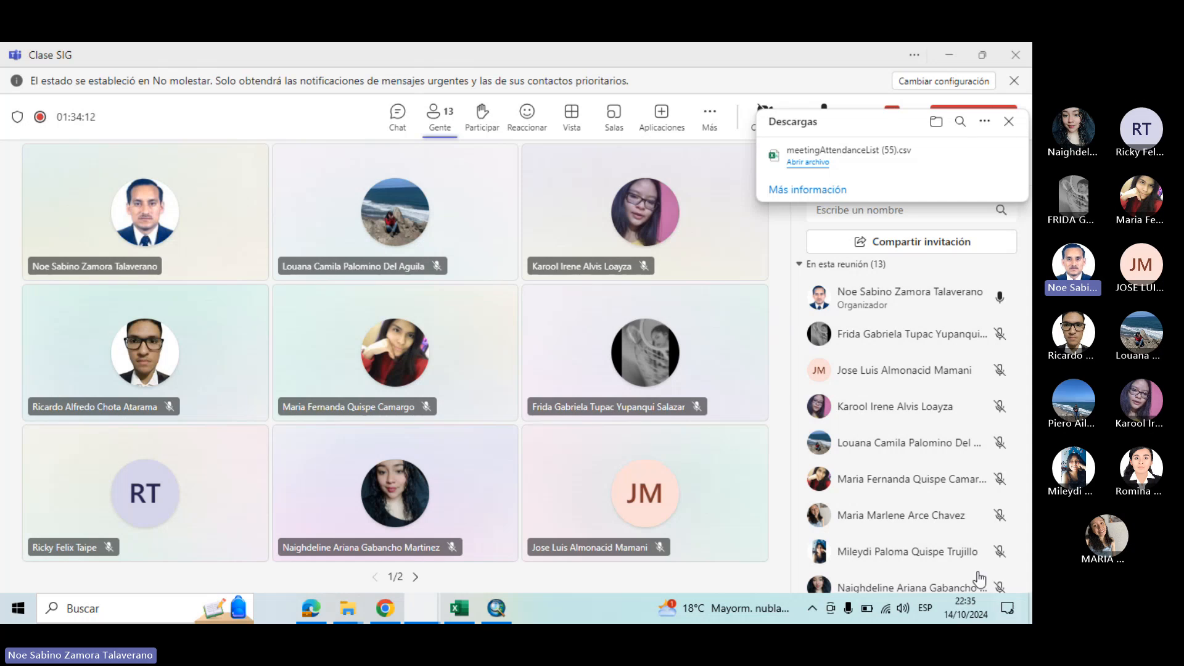
Switch back to the Excel workbook and fill the header row A2:D2 with yellow
{"action": "left_click", "coordinate": [460, 609]}
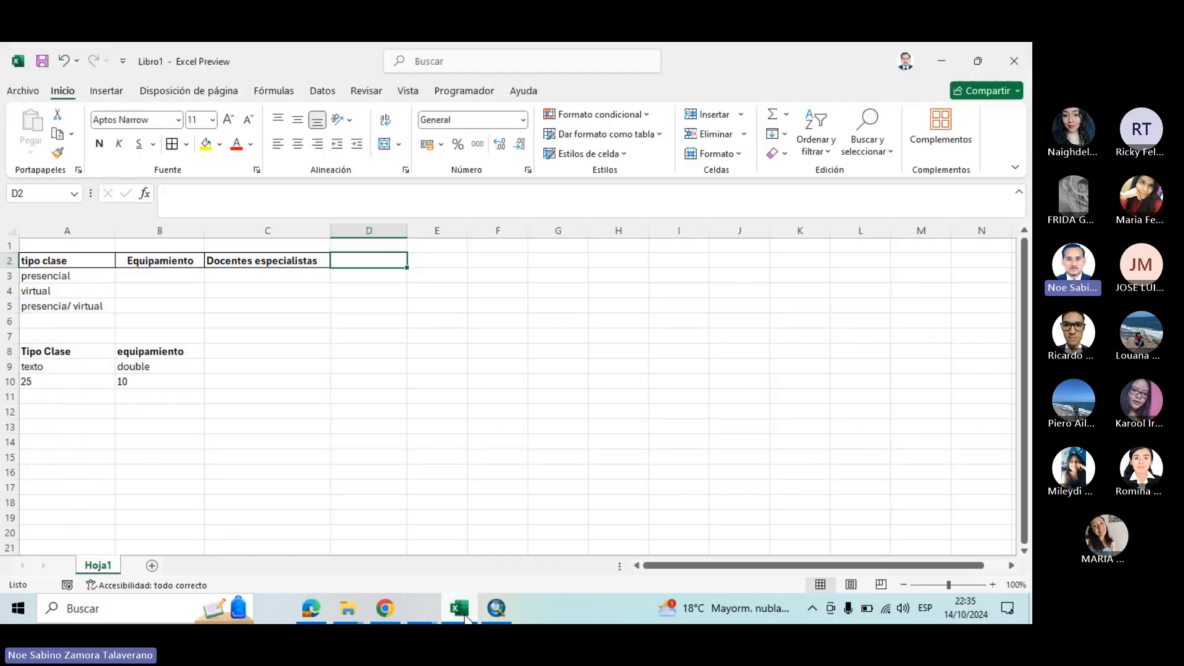
{"action": "left_click_drag", "start_coordinate": [47, 266], "coordinate": [396, 259]}
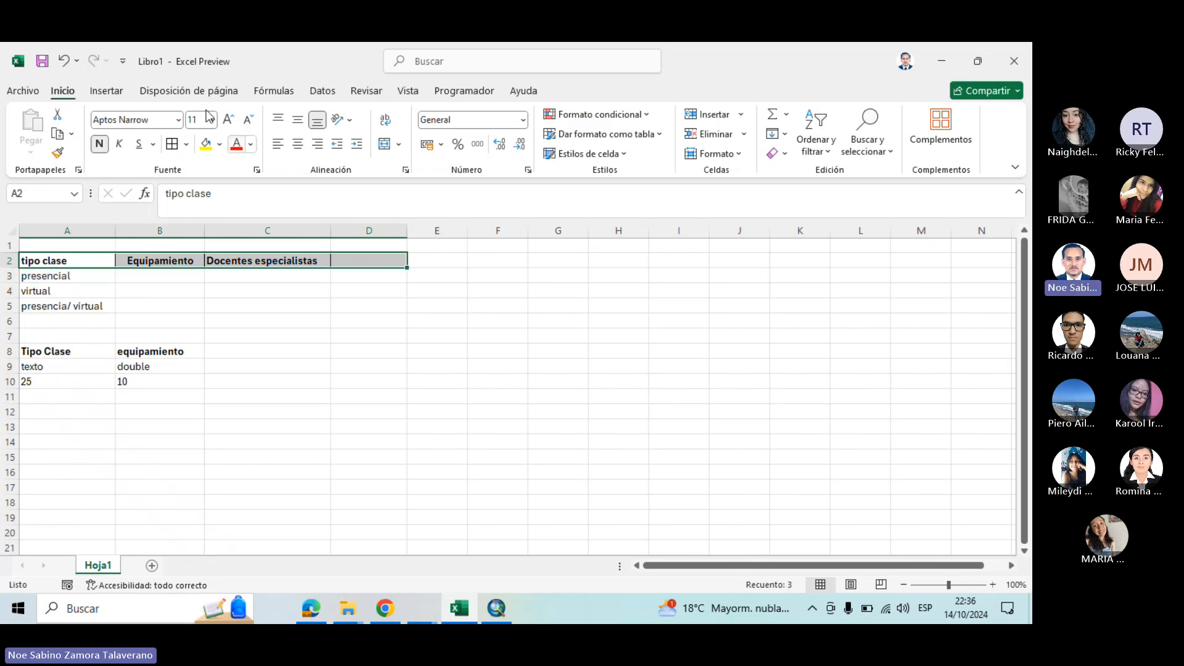
{"action": "left_click", "coordinate": [209, 148]}
{"action": "left_click", "coordinate": [368, 336]}
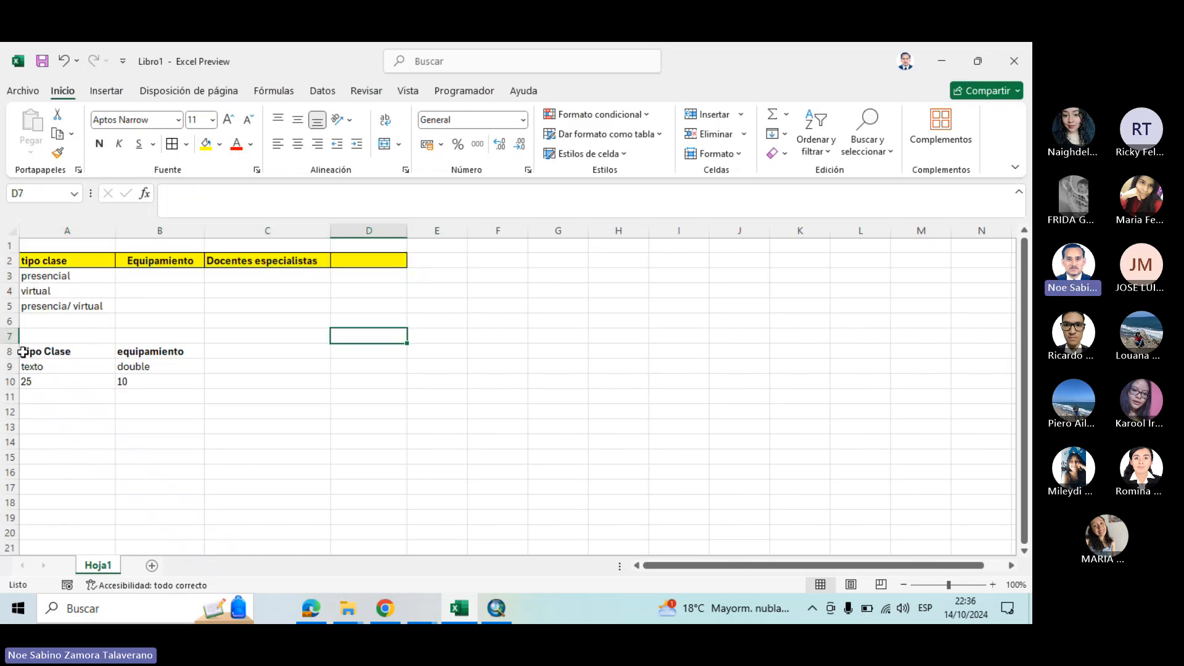
Fill the field definition block A8:B10 with yellow and minimize the workbook window
{"action": "left_click_drag", "start_coordinate": [25, 352], "coordinate": [147, 382]}
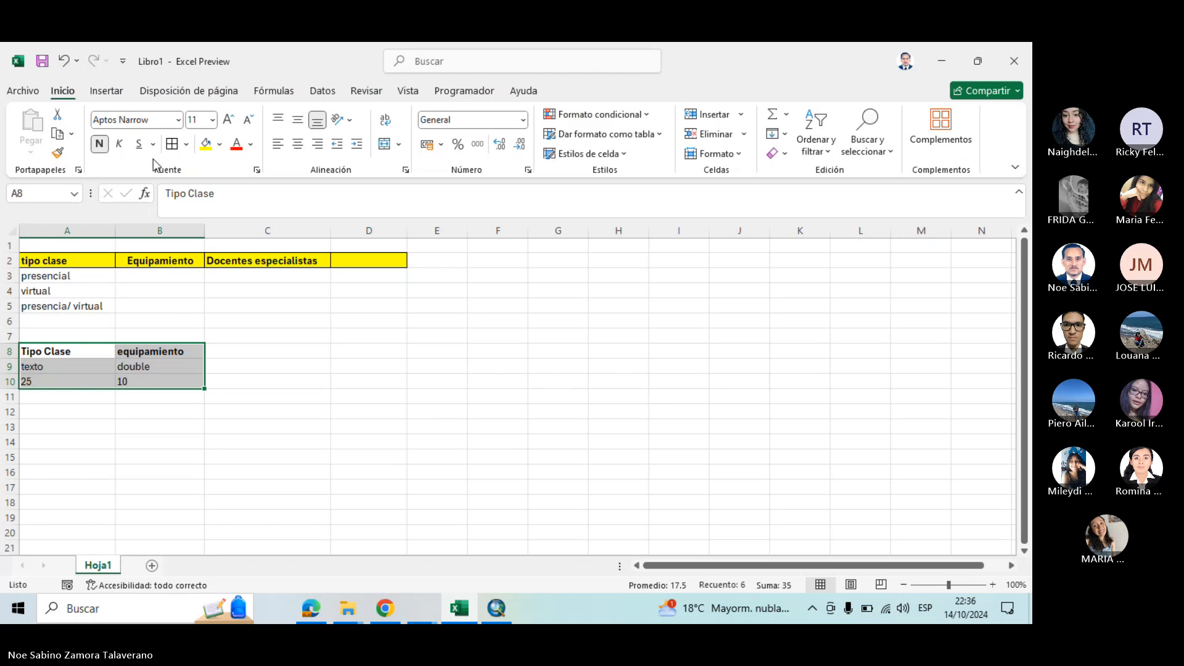
{"action": "left_click", "coordinate": [206, 146]}
{"action": "left_click", "coordinate": [727, 427]}
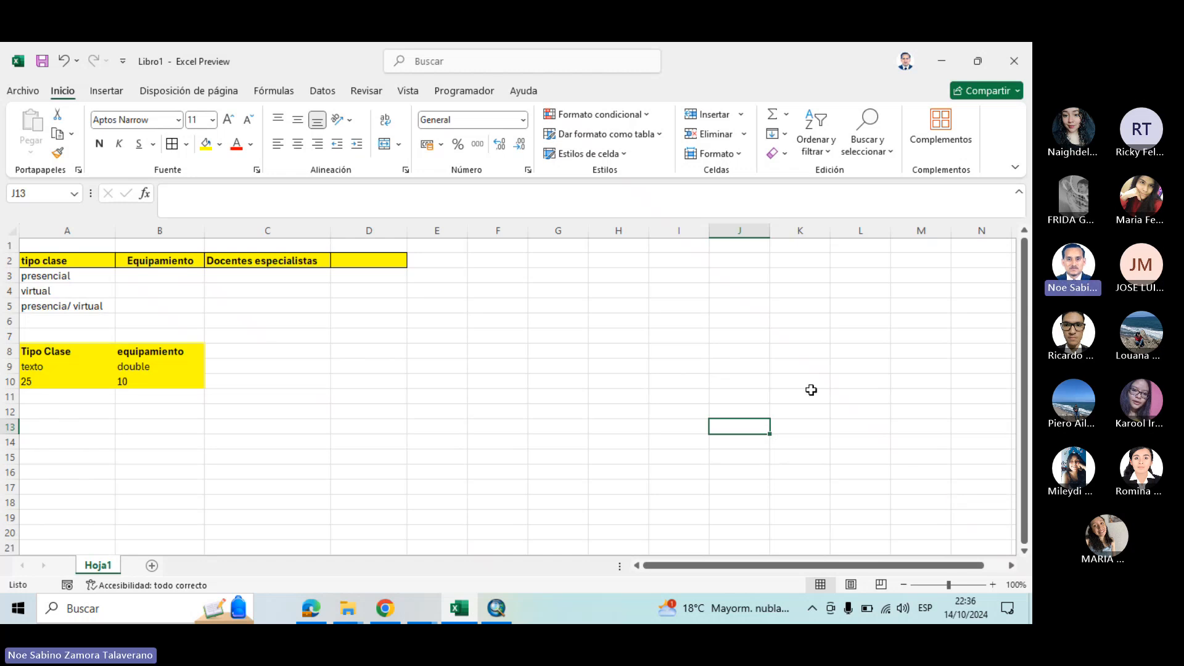
{"action": "left_click", "coordinate": [944, 52]}
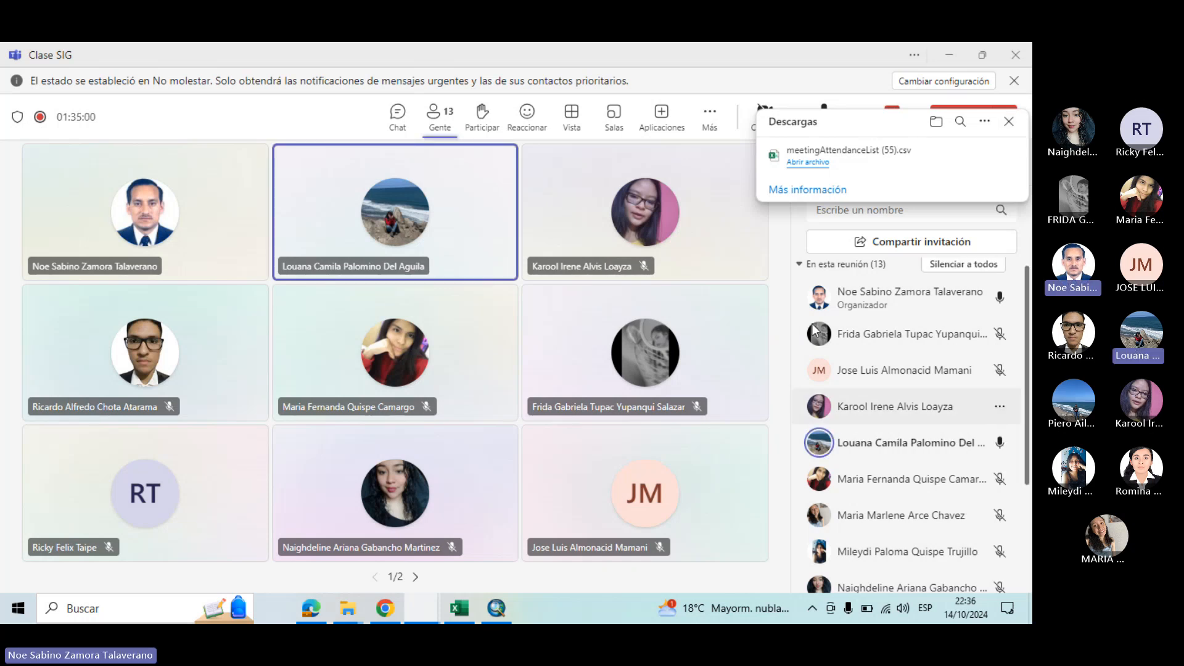
Review the field design sheet in Excel, minimize it and minimize the Teams meeting window to return to ArcMap
{"action": "left_click", "coordinate": [465, 620]}
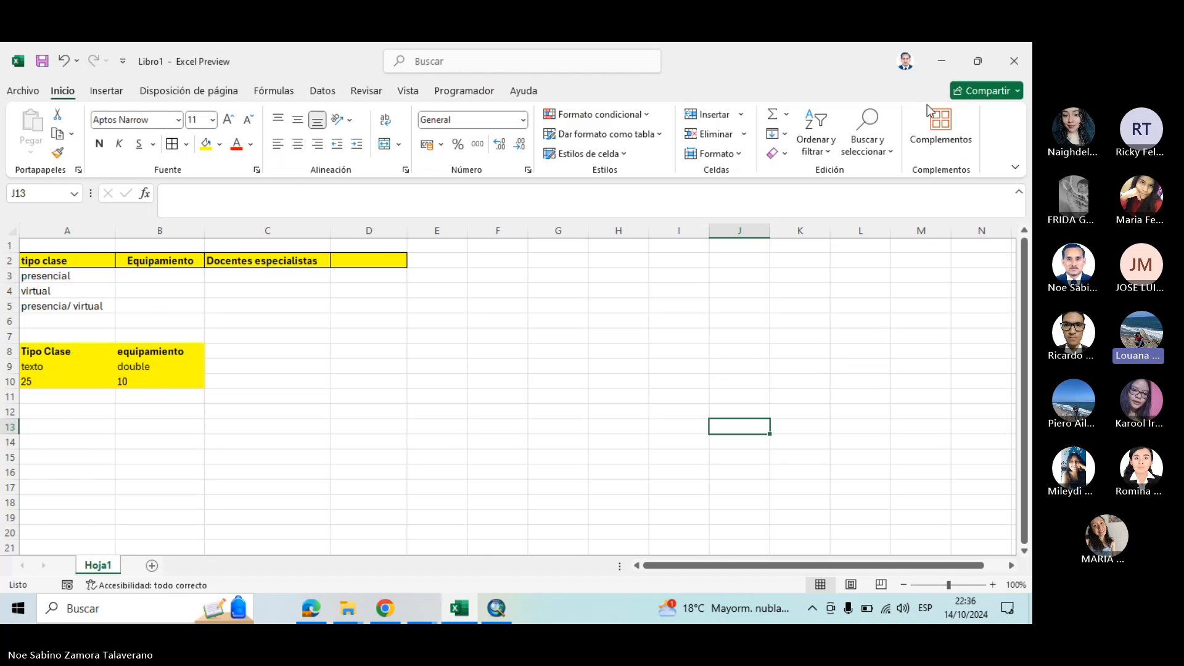
{"action": "left_click", "coordinate": [941, 66]}
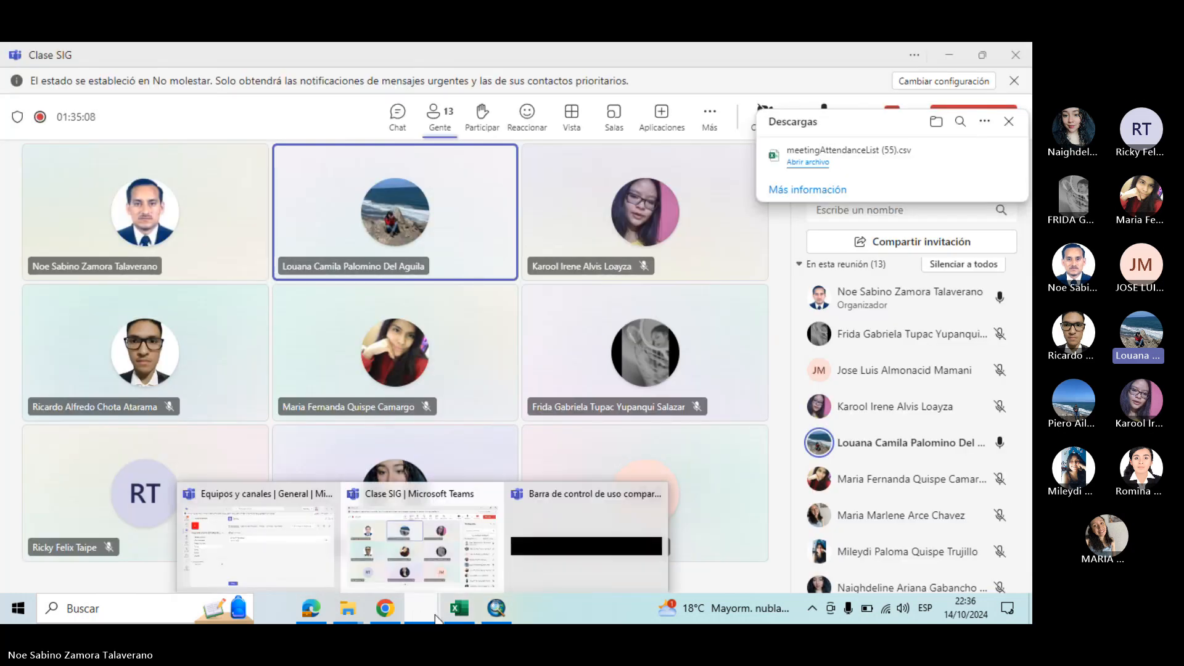
{"action": "mouse_move", "coordinate": [452, 617]}
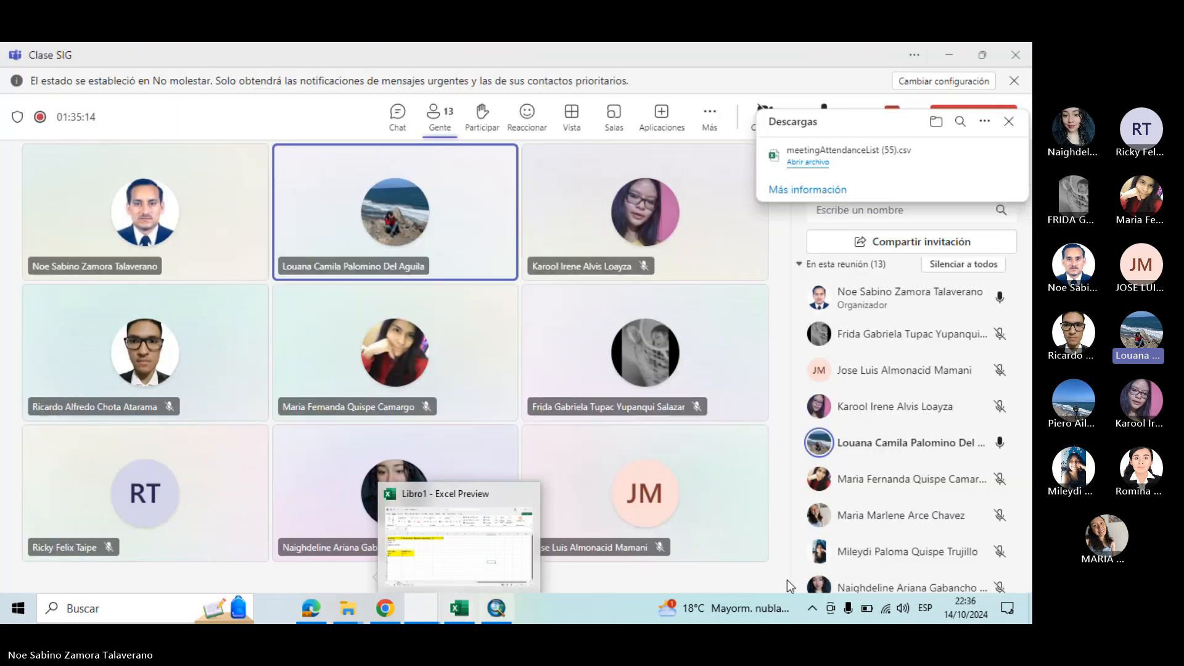
{"action": "left_click", "coordinate": [947, 56]}
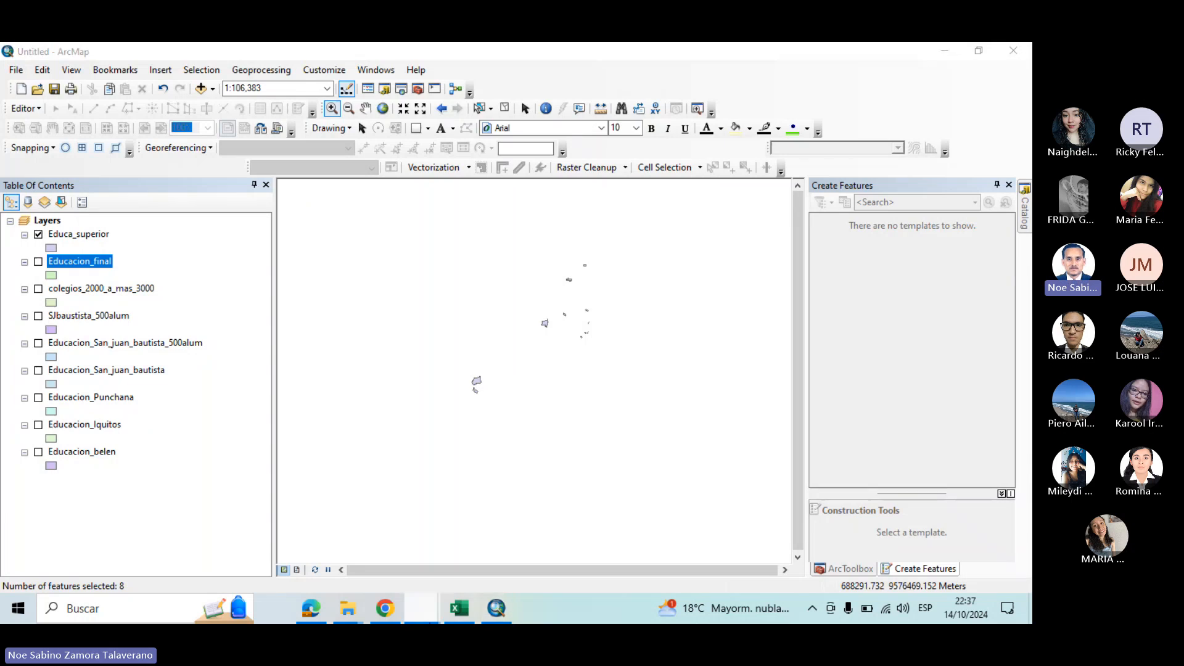
Switch to the practice PDF in Edge, review the section 2 questions on page 1, and minimize the Edge and Chrome windows
{"action": "left_click", "coordinate": [370, 612]}
{"action": "left_click", "coordinate": [311, 609]}
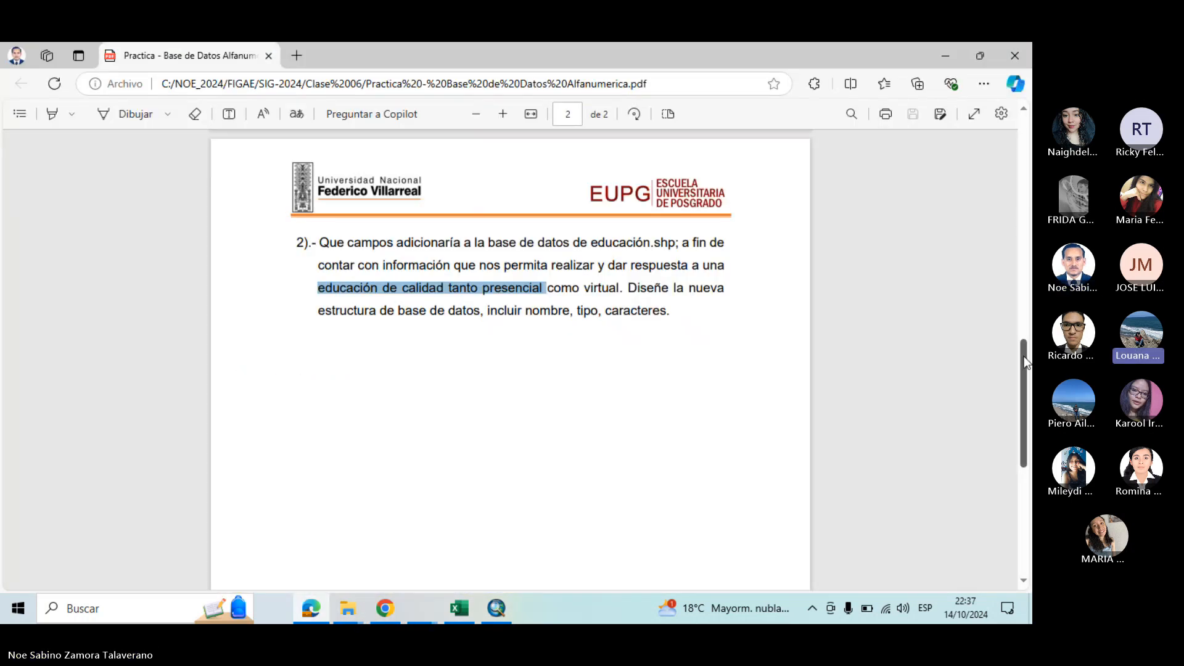
{"action": "left_click_drag", "start_coordinate": [1026, 357], "coordinate": [1026, 231]}
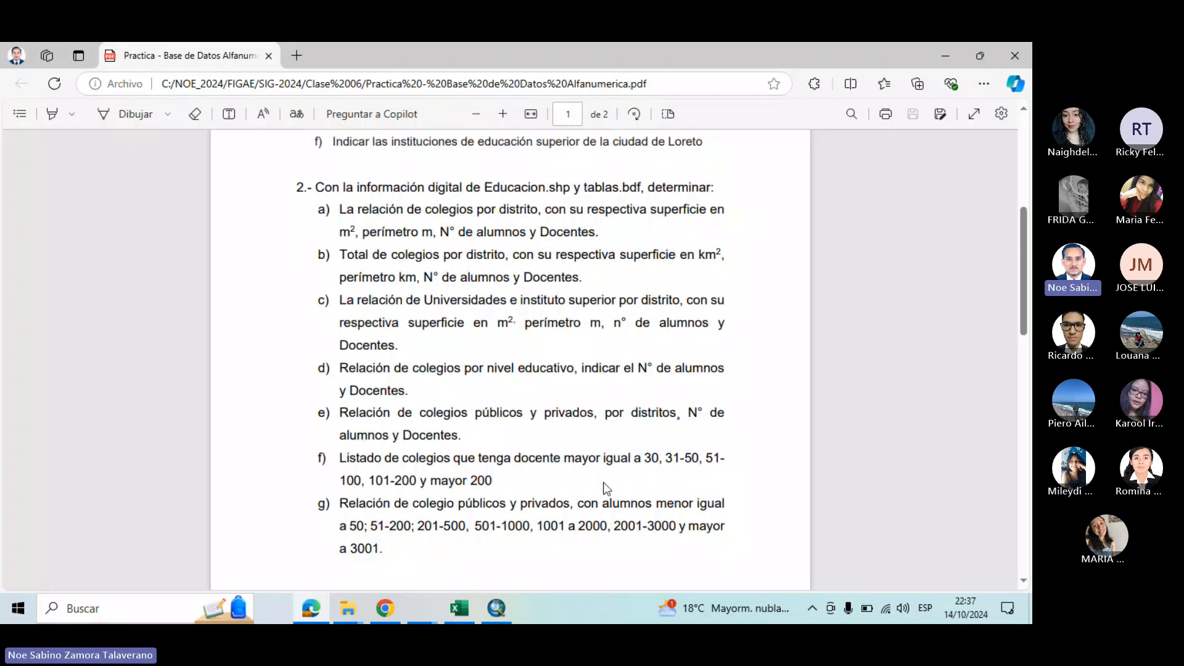
{"action": "scroll", "coordinate": [396, 517], "scroll_direction": "down", "scroll_amount": 2}
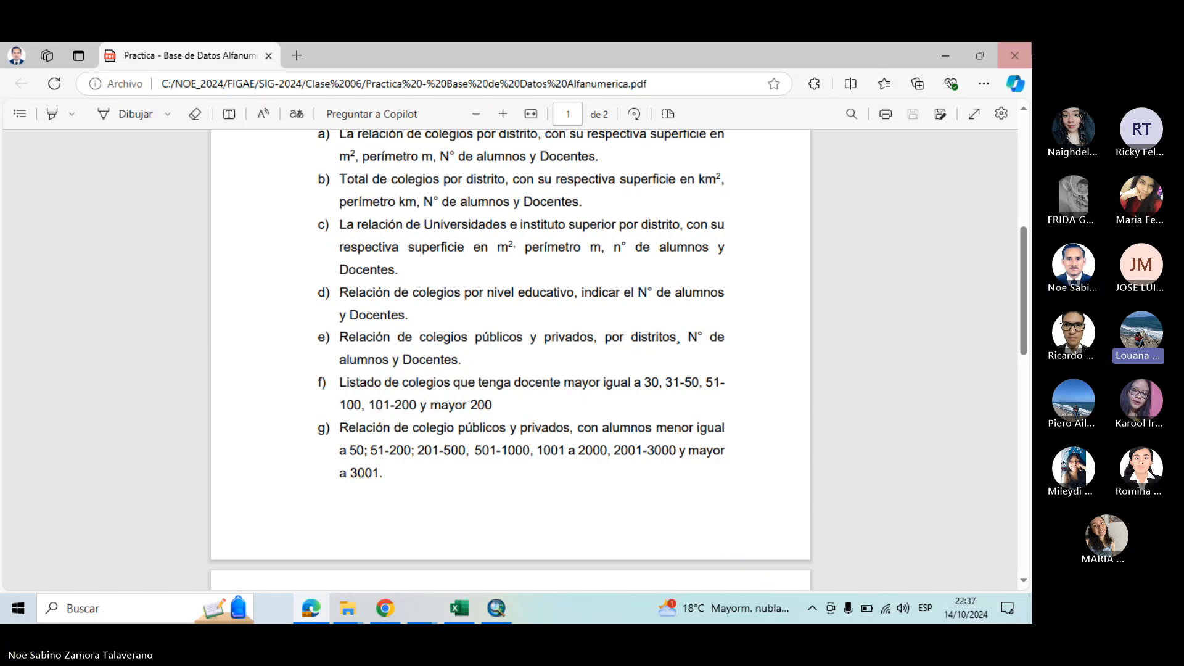
{"action": "left_click", "coordinate": [945, 55]}
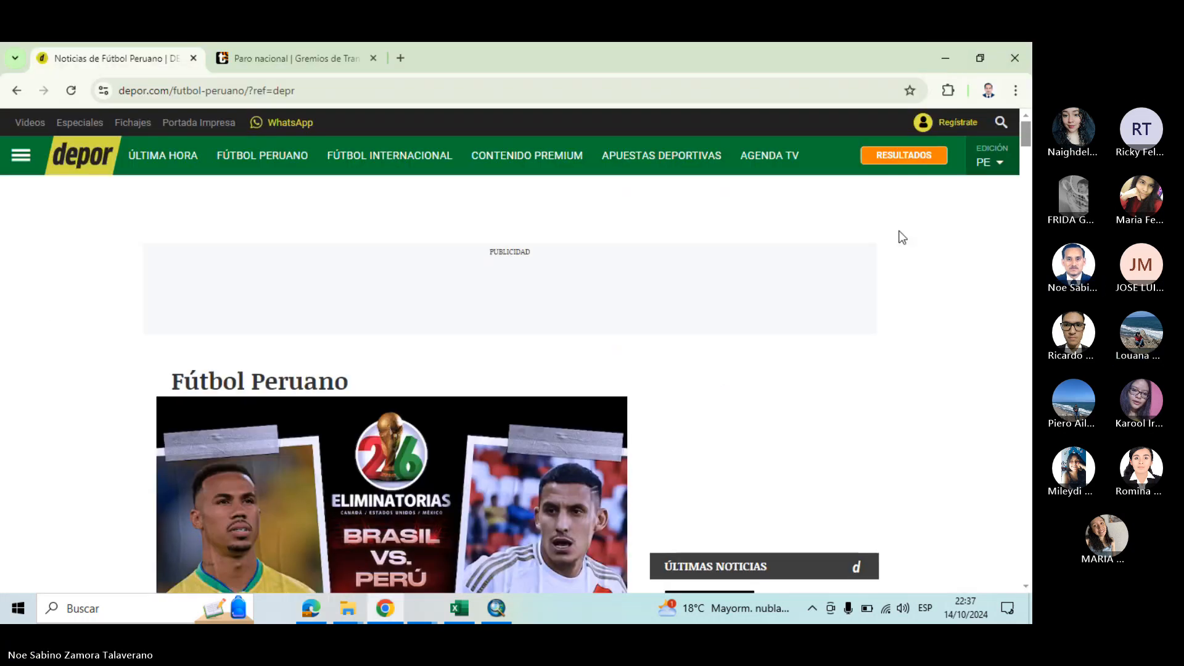
{"action": "left_click", "coordinate": [945, 58]}
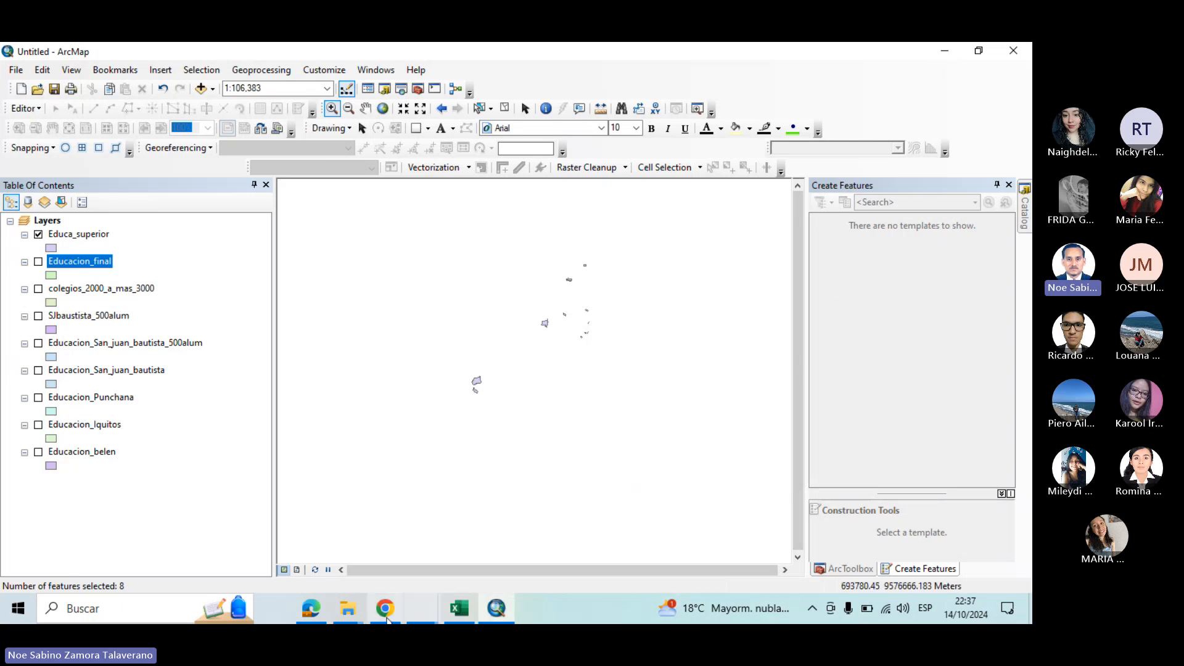
Switch to the Teams meeting Clase SIG, dismiss the downloads notice and mute the microphone
{"action": "left_click", "coordinate": [421, 609]}
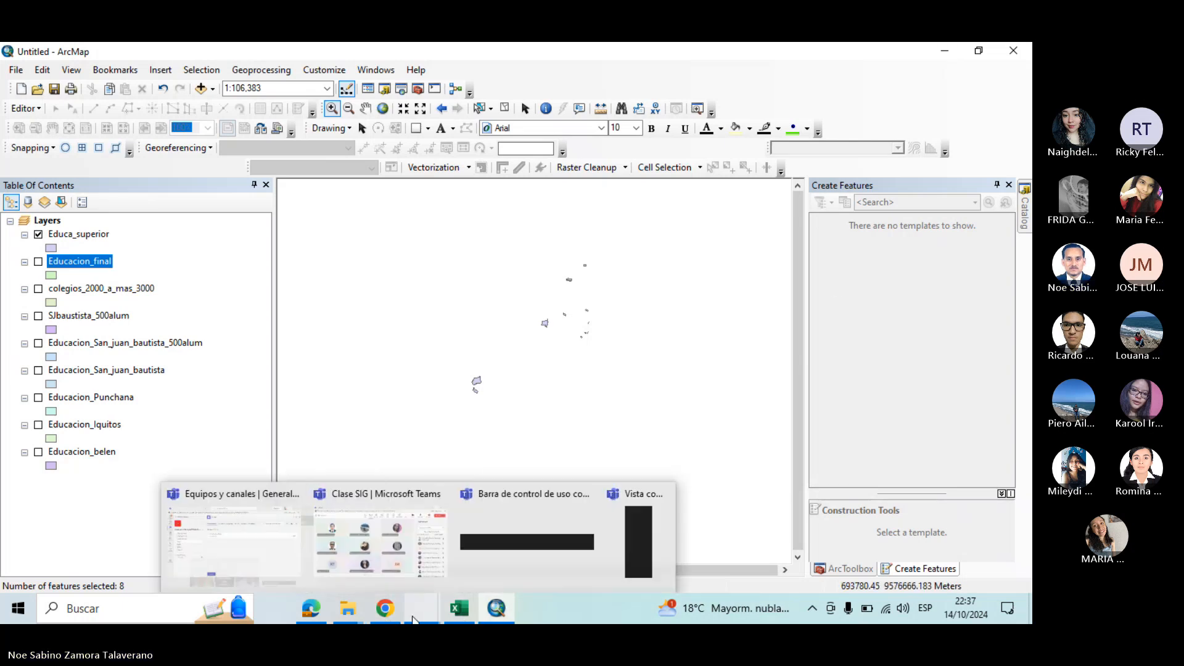
{"action": "left_click", "coordinate": [415, 584]}
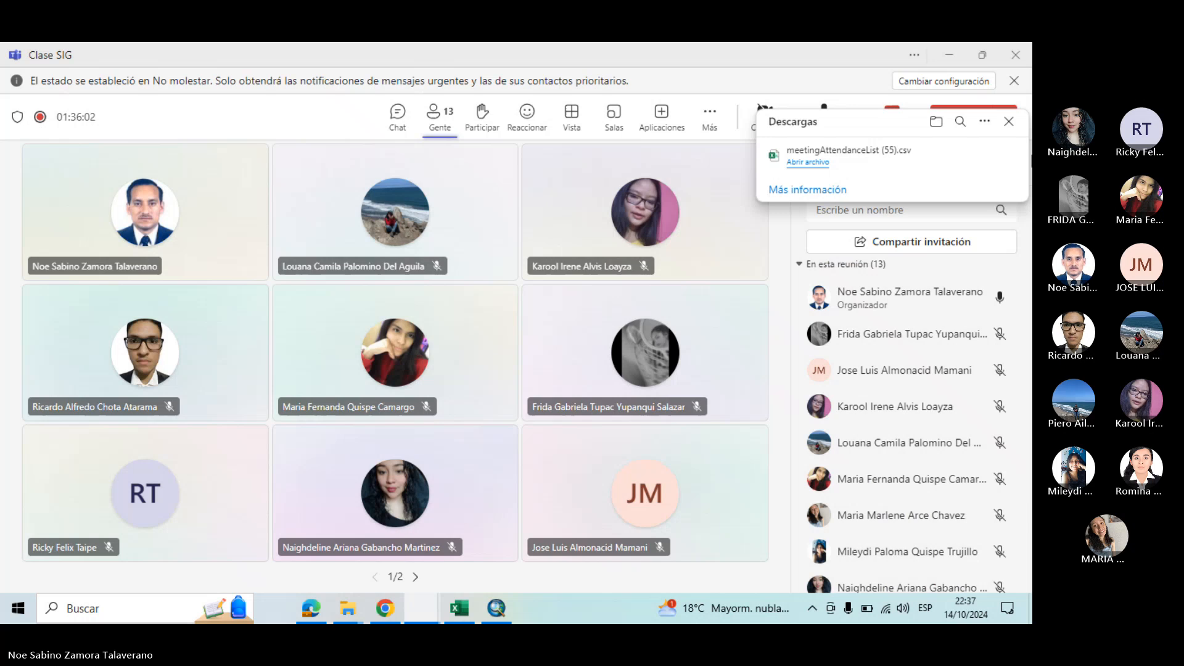
{"action": "left_click", "coordinate": [1006, 119]}
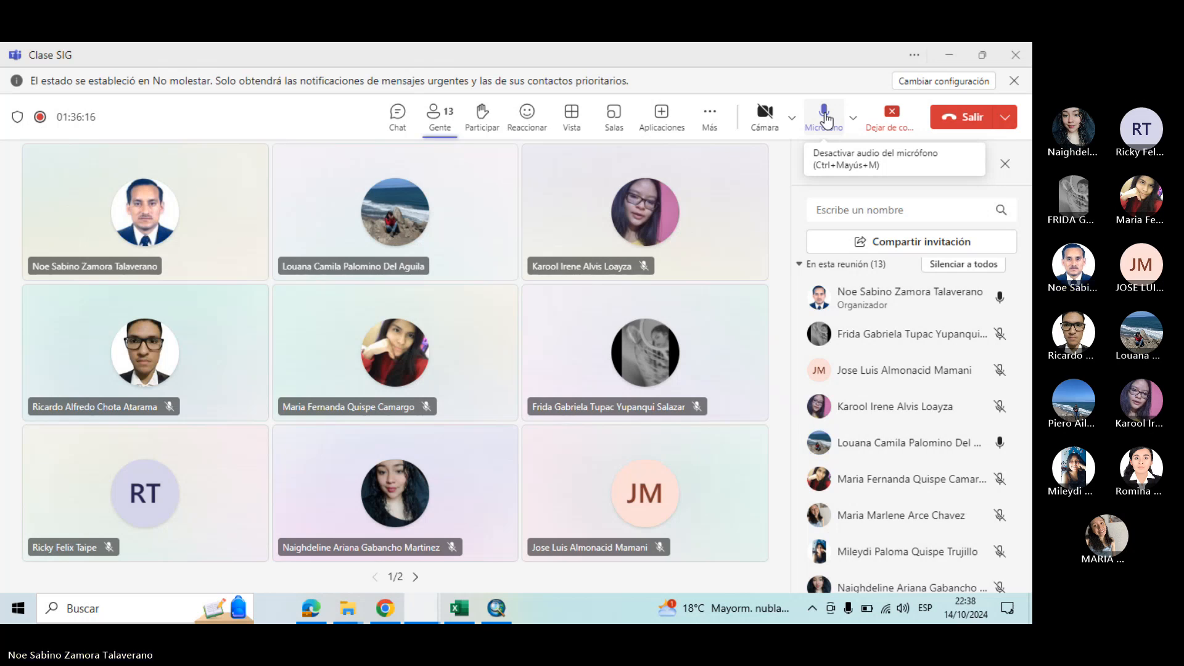
{"action": "left_click", "coordinate": [824, 114]}
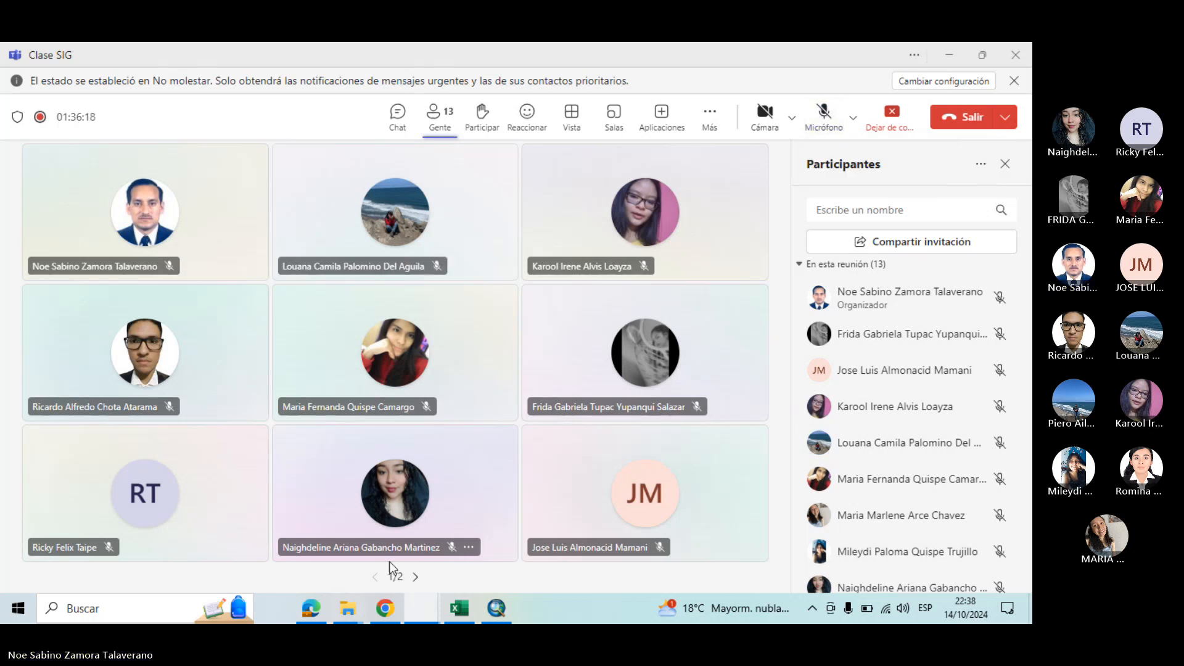
Switch to the Clase 06 window in File Explorer and open the Descargas folder
{"action": "left_click", "coordinate": [349, 609]}
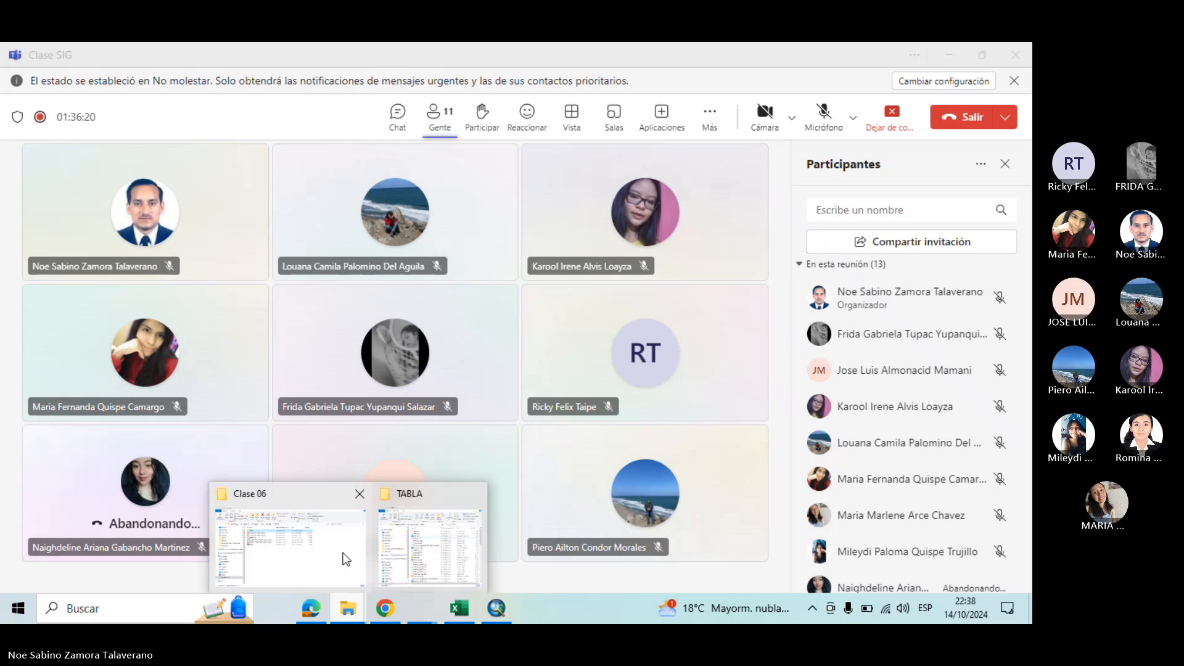
{"action": "mouse_move", "coordinate": [343, 557]}
{"action": "left_click", "coordinate": [288, 567]}
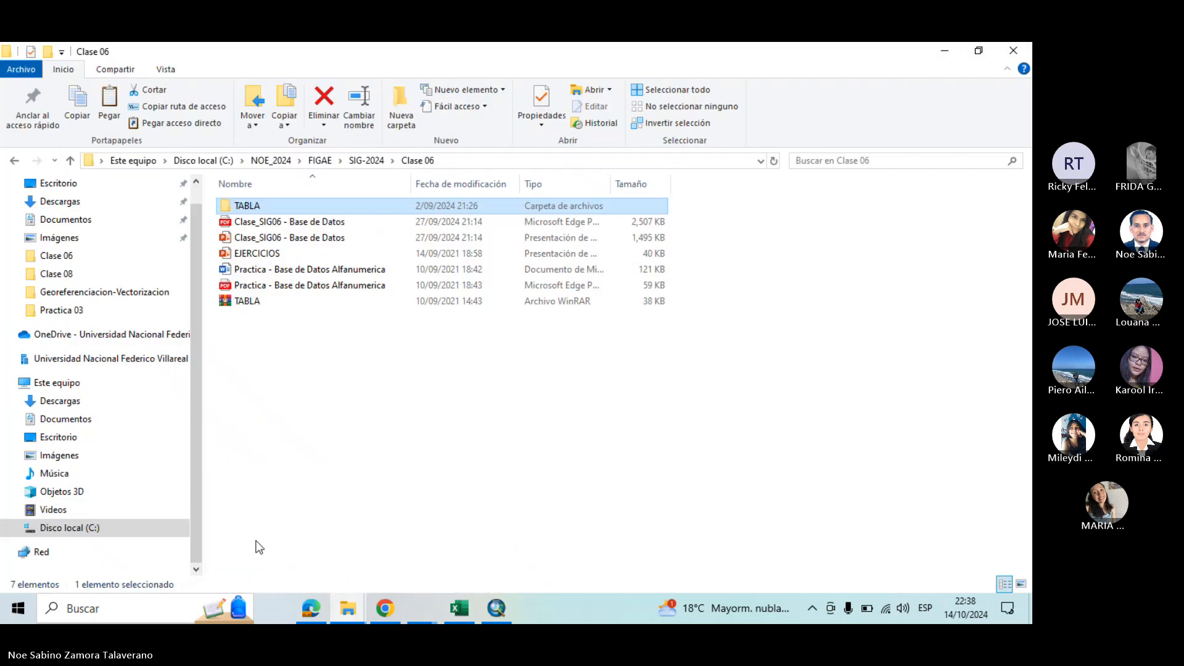
{"action": "left_click", "coordinate": [62, 401]}
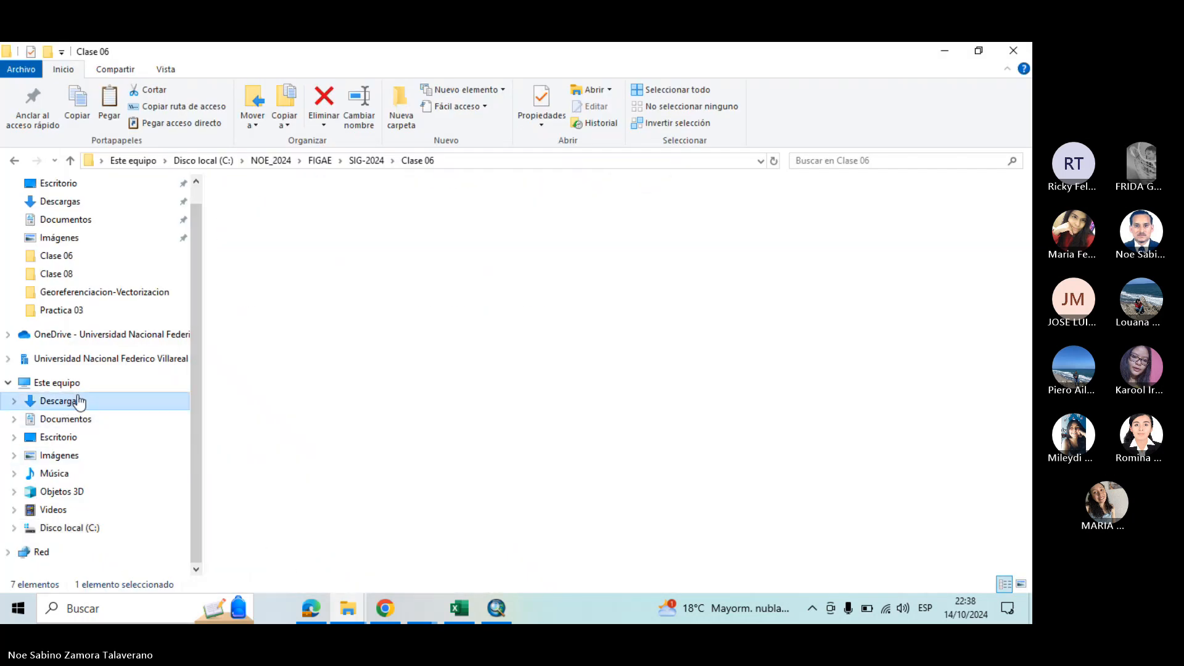
Rename the attendance list file meetingAttendanceList (55) as claseSIG14.10.2024
{"action": "left_click", "coordinate": [297, 225]}
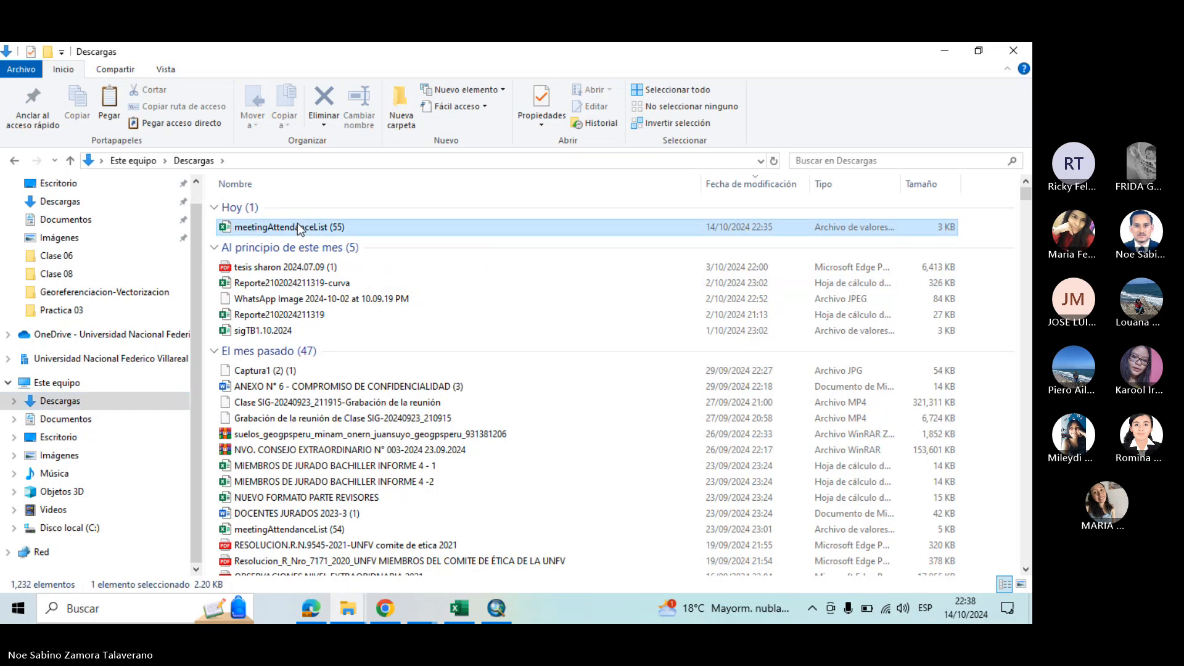
{"action": "right_click", "coordinate": [298, 225]}
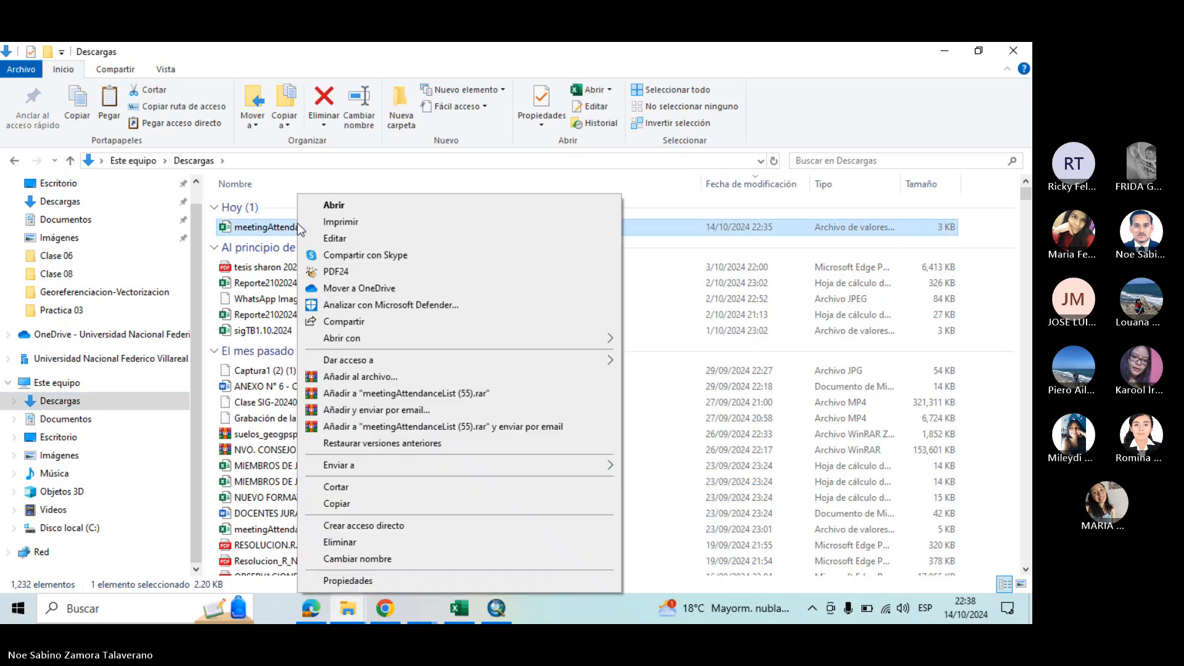
{"action": "left_click", "coordinate": [378, 559]}
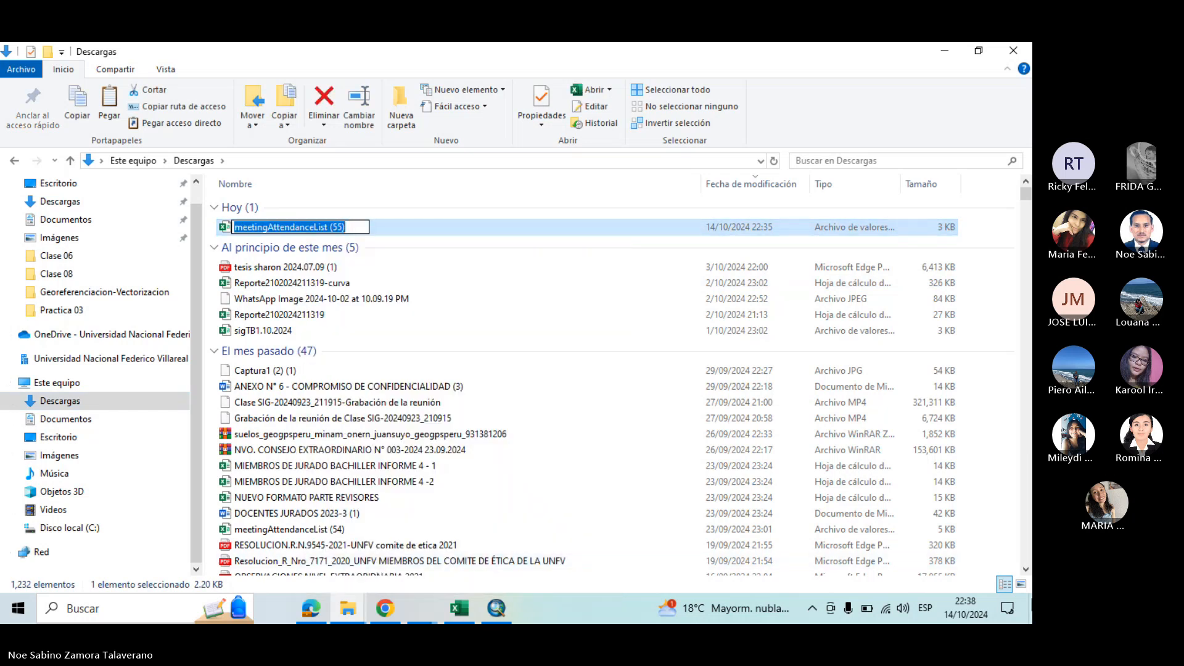
{"action": "type", "text": "cl"}
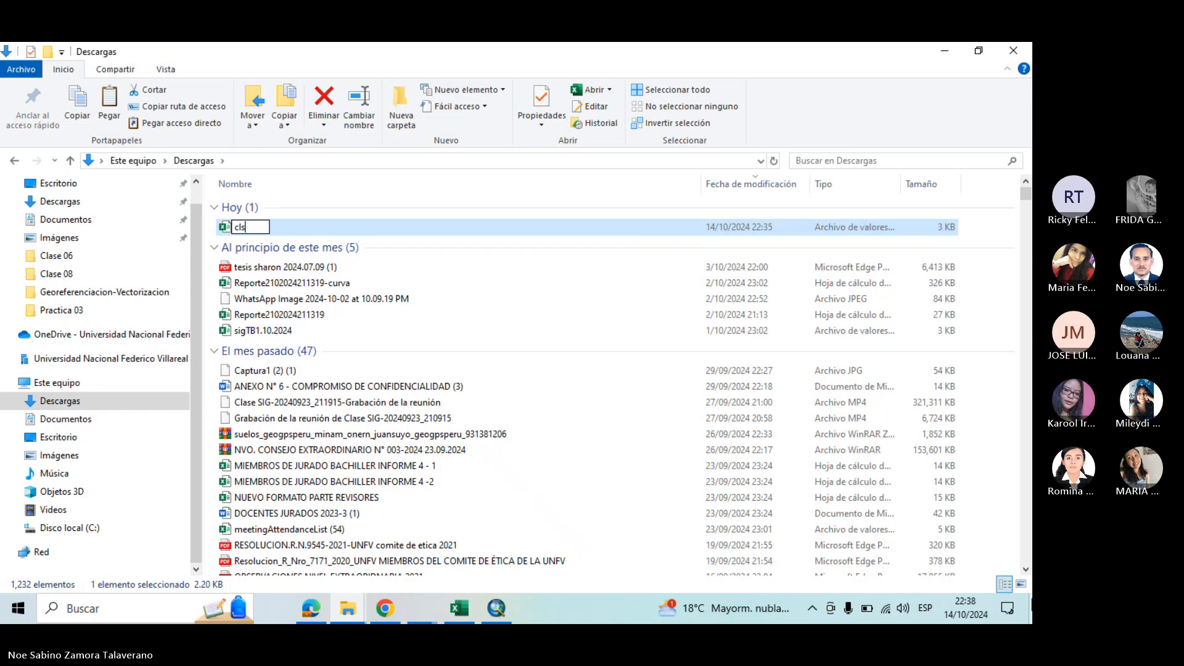
{"action": "type", "text": "aseSIG"}
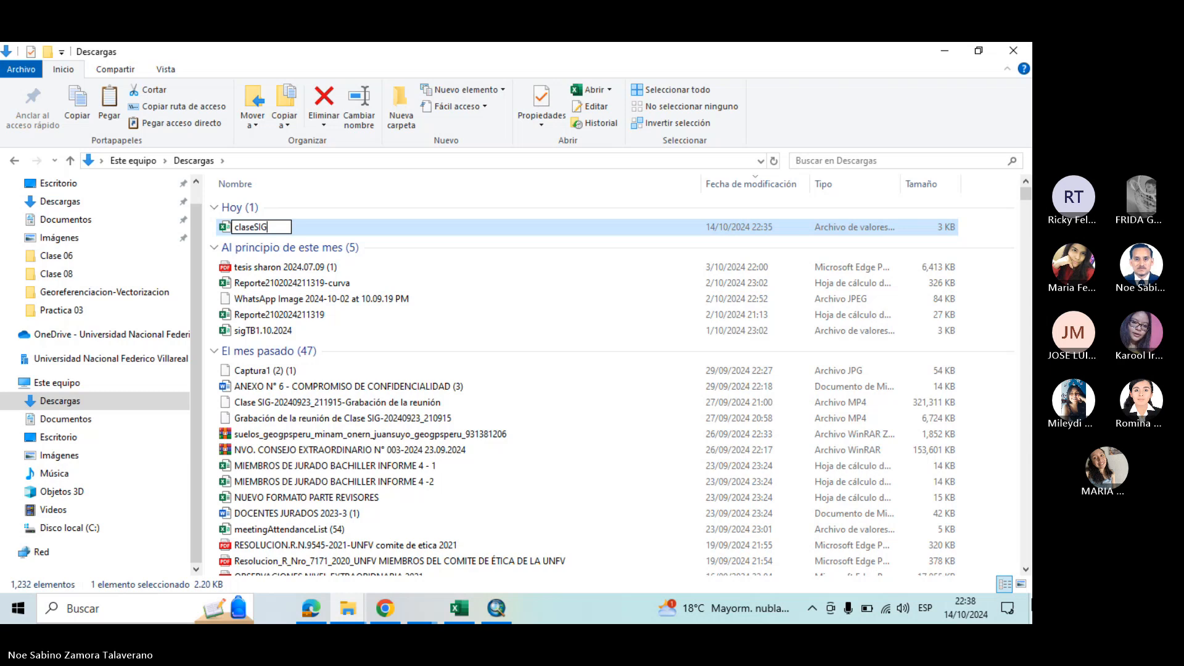
{"action": "type", "text": "14.10.2024"}
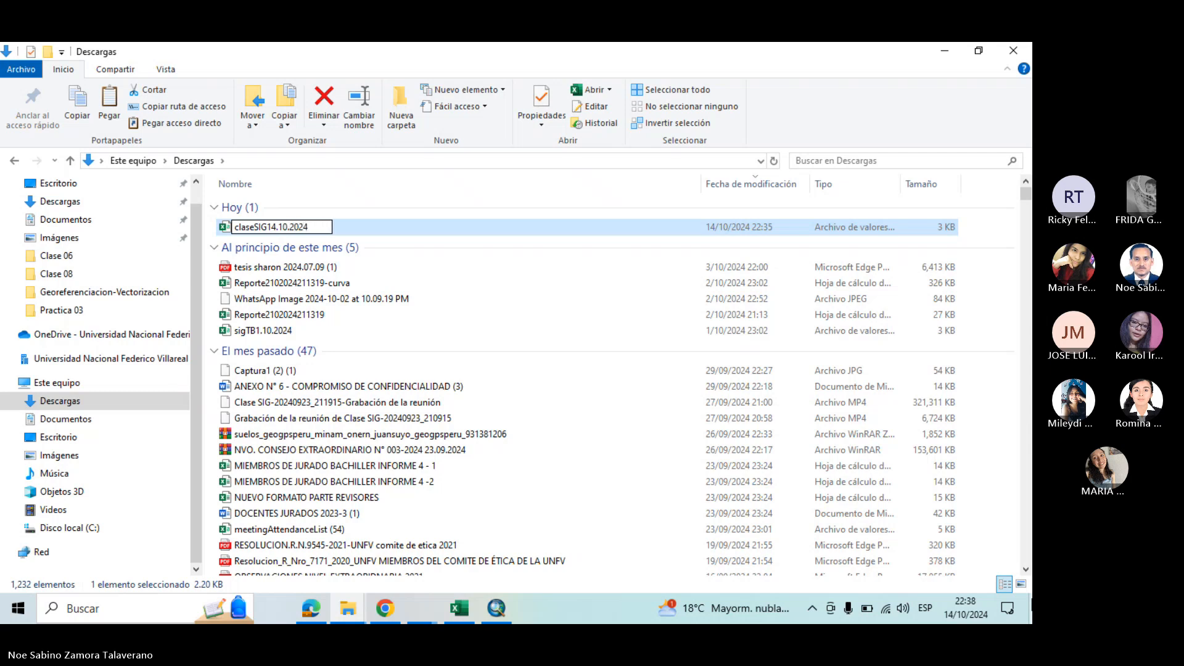
{"action": "left_click", "coordinate": [652, 382]}
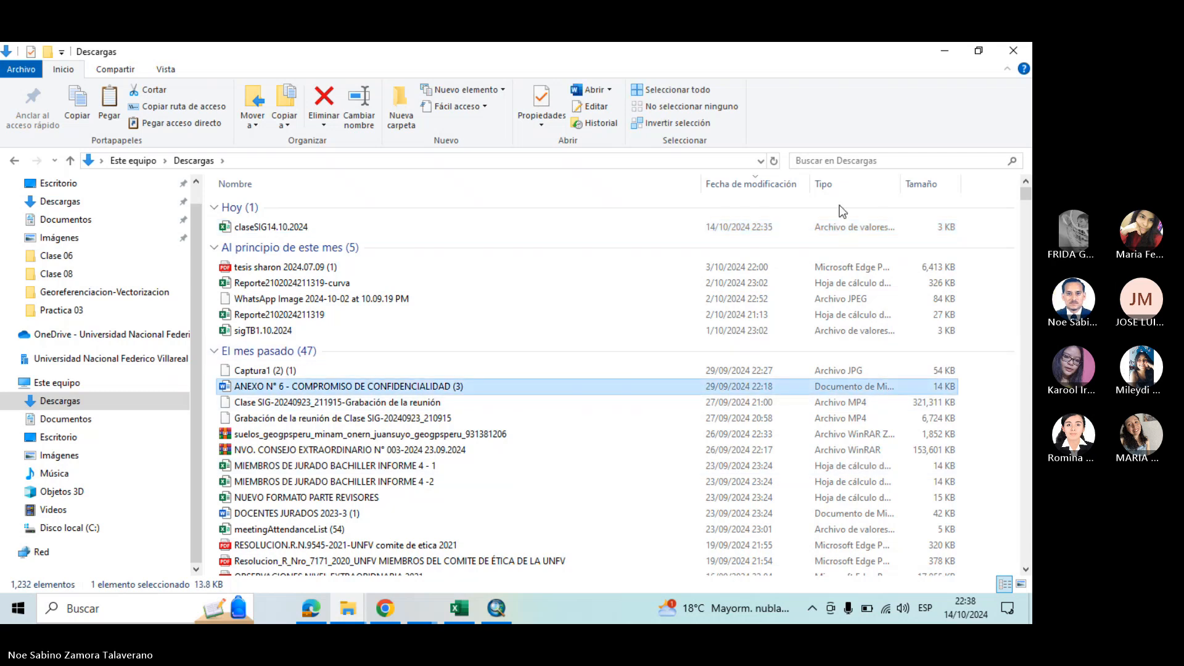
Minimize File Explorer to return to the Teams meeting and open its options for leaving or ending the meeting
{"action": "left_click", "coordinate": [944, 49]}
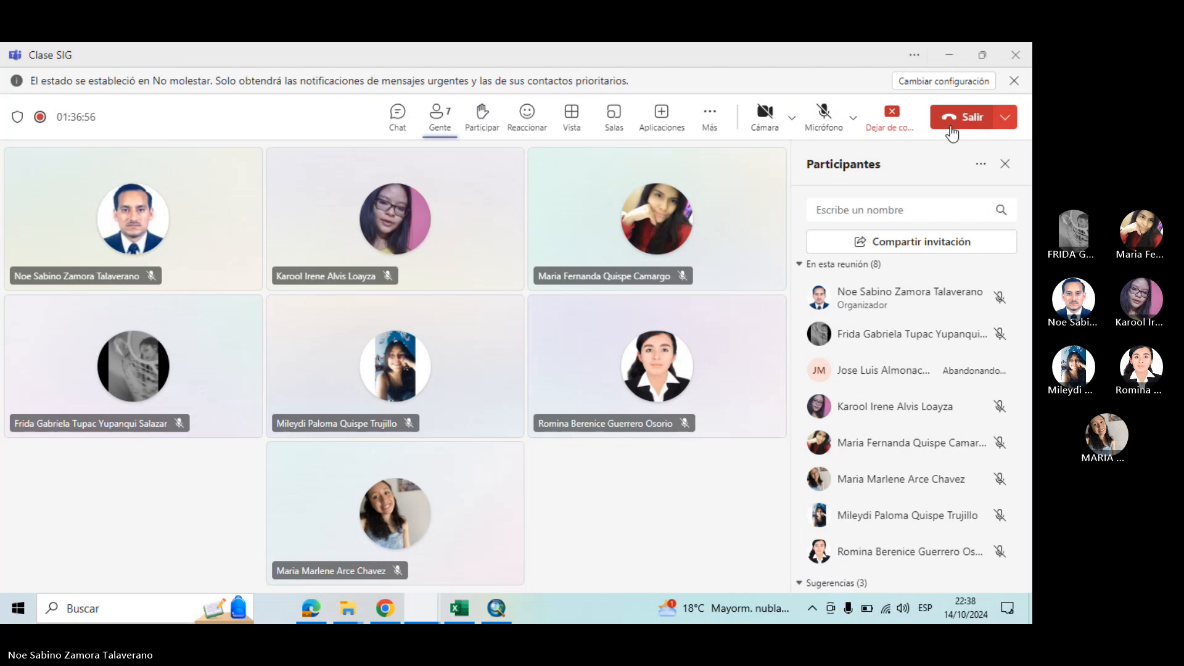
{"action": "left_click", "coordinate": [1005, 120]}
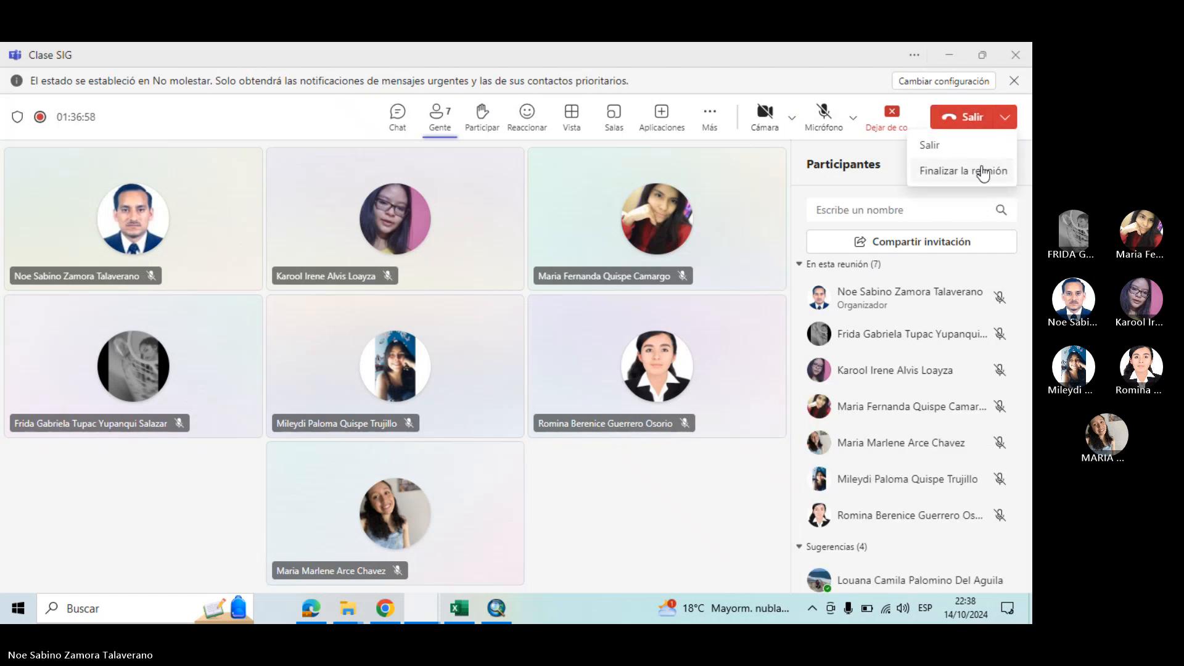